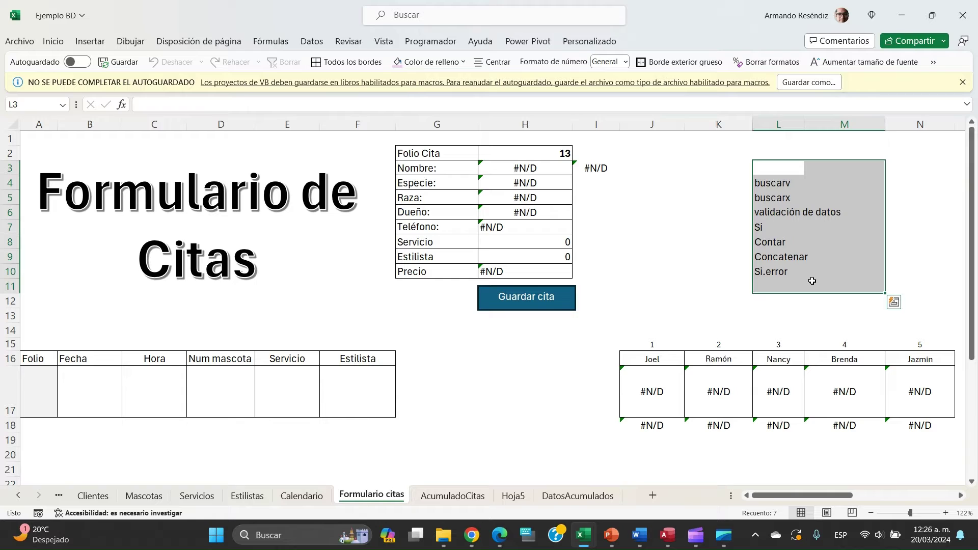
- Check where the next record goes on the AcumuladoCitas sheet and review the Folio Cita field on the Formulario citas sheet
{"action": "left_click", "coordinate": [669, 315]}
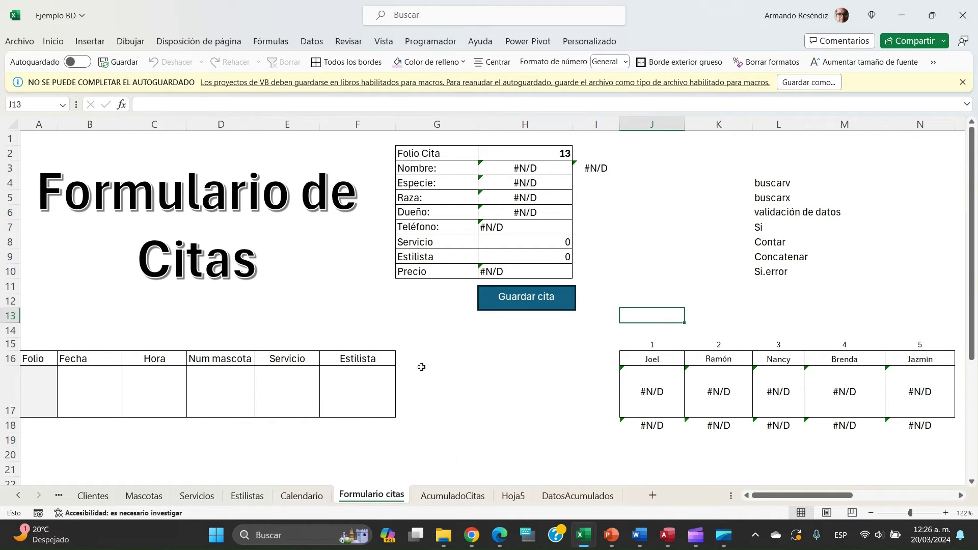
{"action": "left_click", "coordinate": [443, 496]}
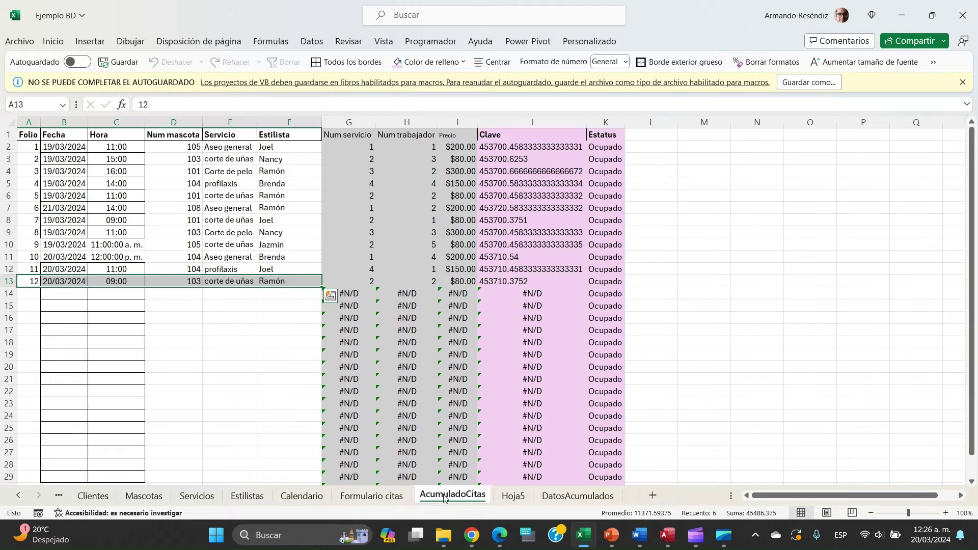
{"action": "left_click", "coordinate": [288, 307]}
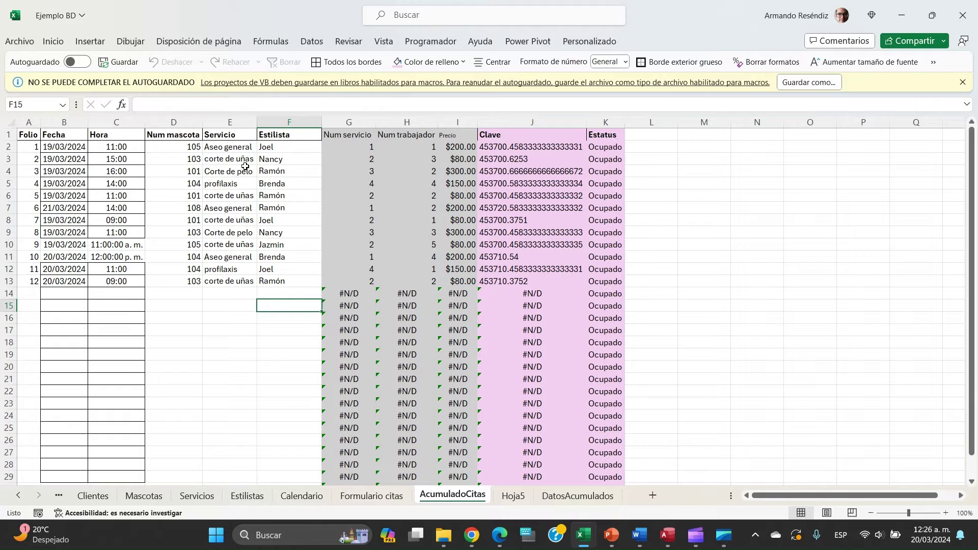
{"action": "left_click", "coordinate": [31, 294]}
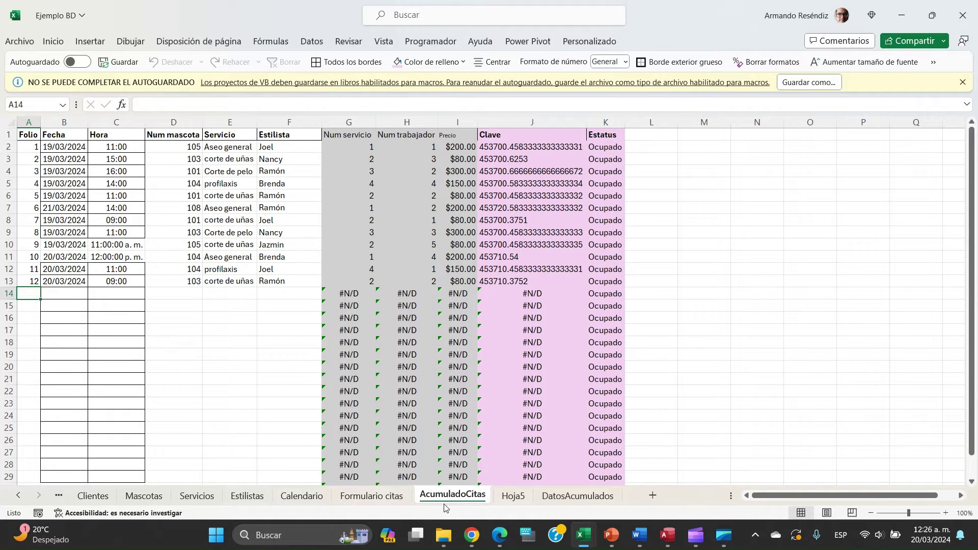
{"action": "left_click", "coordinate": [393, 494]}
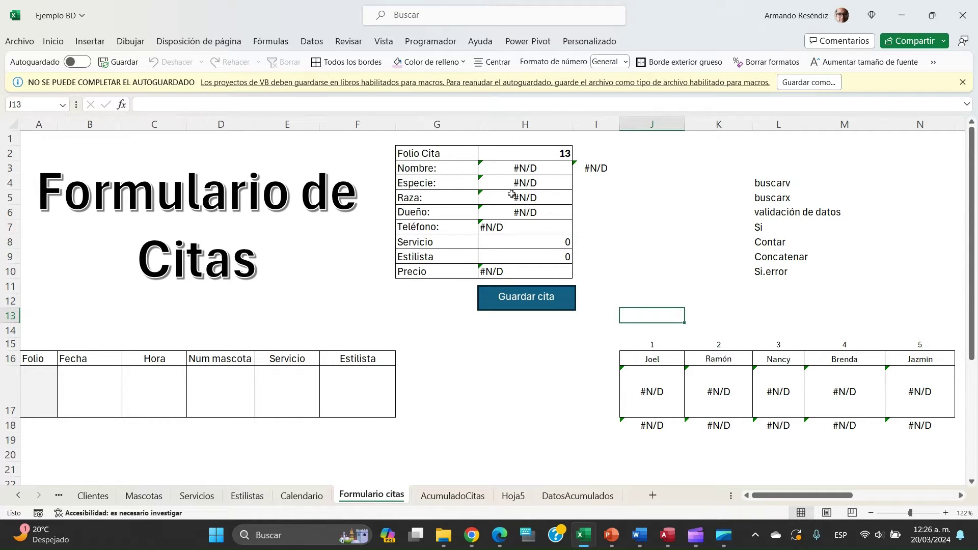
{"action": "left_click", "coordinate": [420, 157]}
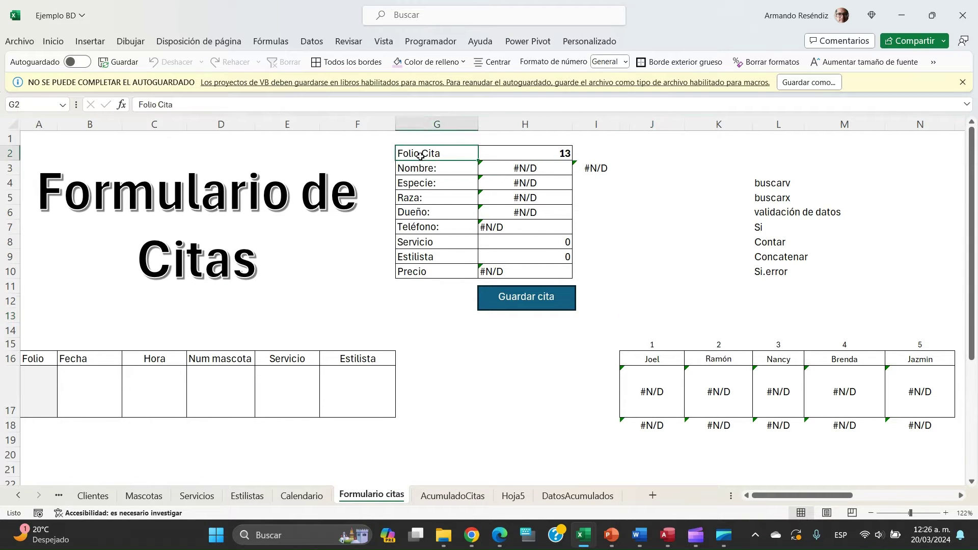
{"action": "key", "text": "shift+Right"}
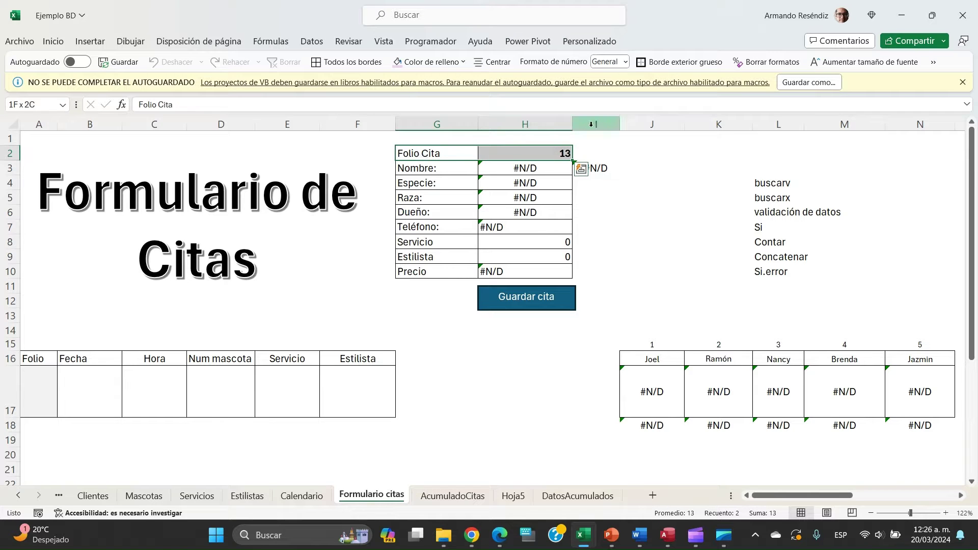
- Enter 13 as the Folio in the appointment row of the Formulario citas sheet
{"action": "left_click", "coordinate": [39, 389]}
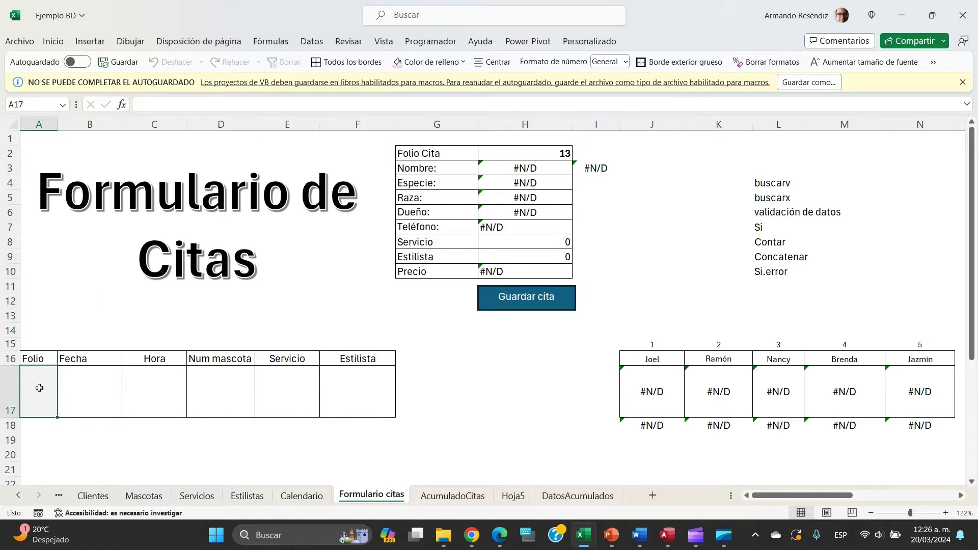
{"action": "type", "text": "13"}
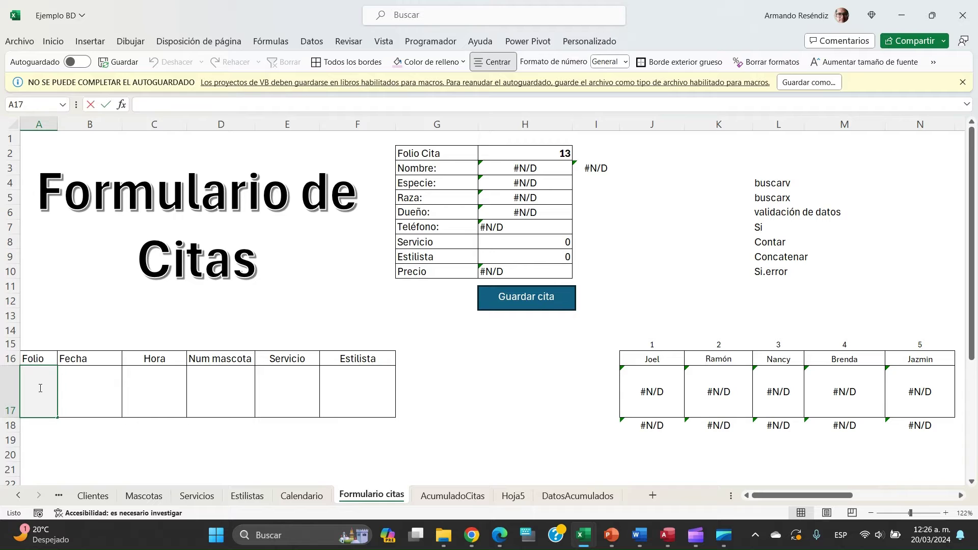
{"action": "key", "text": "Up"}
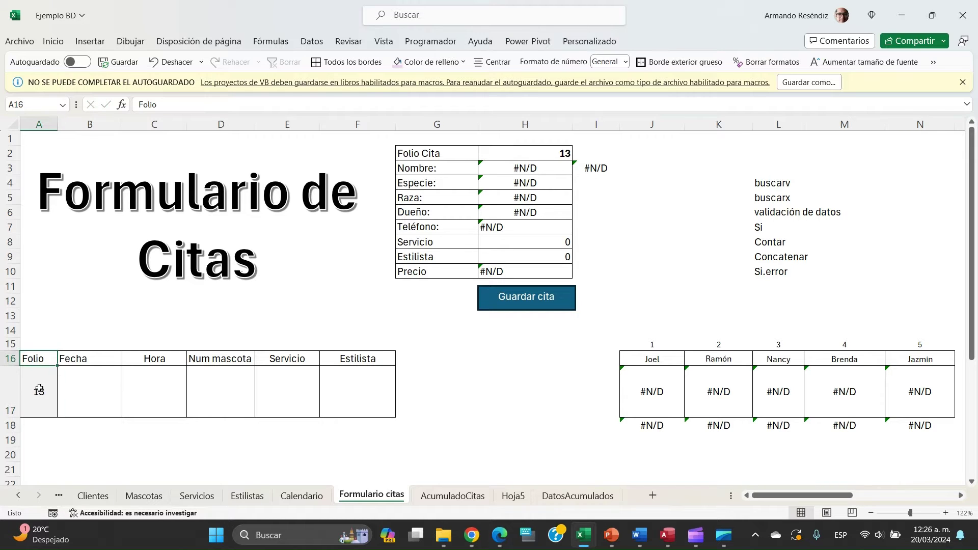
{"action": "key", "text": "ctrl+shift+Right"}
{"action": "key", "text": "shift+Down"}
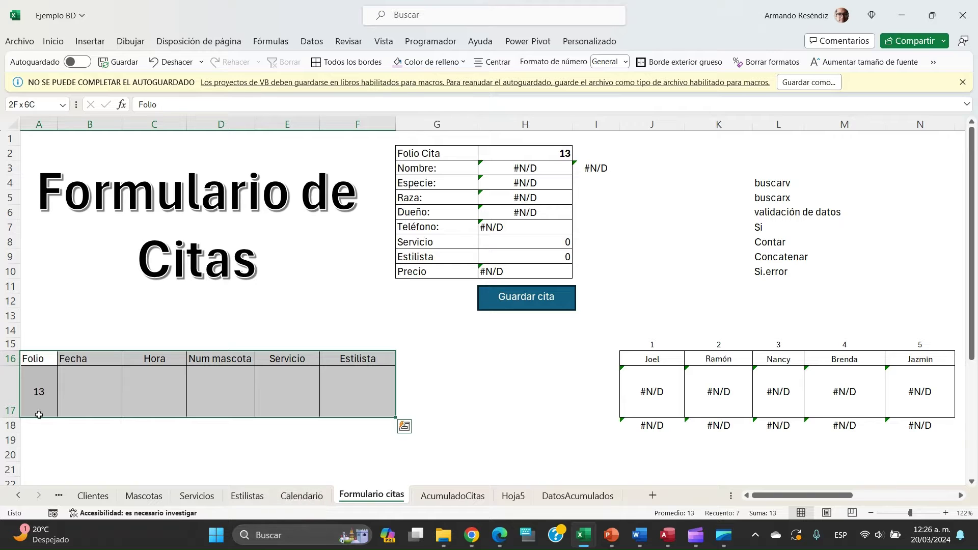
- Fill in the appointment row's Fecha with the current date, 20/03/2024, and its Hora with 13:00
{"action": "left_click", "coordinate": [90, 379]}
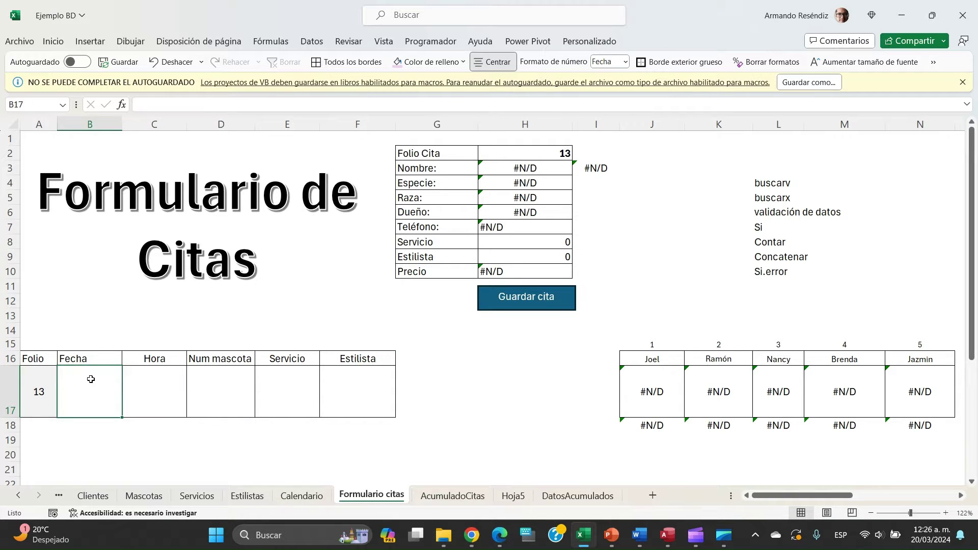
{"action": "key", "text": "ctrl+semicolon"}
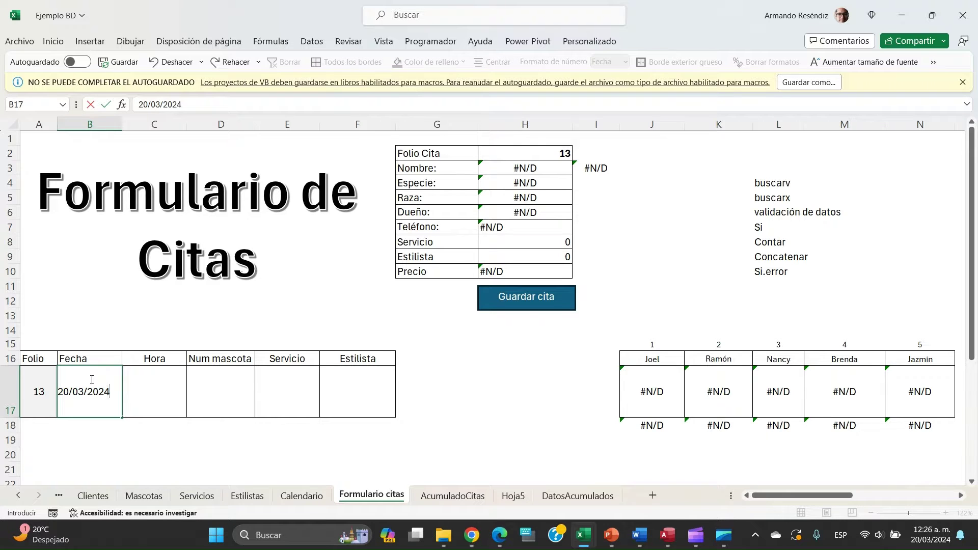
{"action": "key", "text": "Tab"}
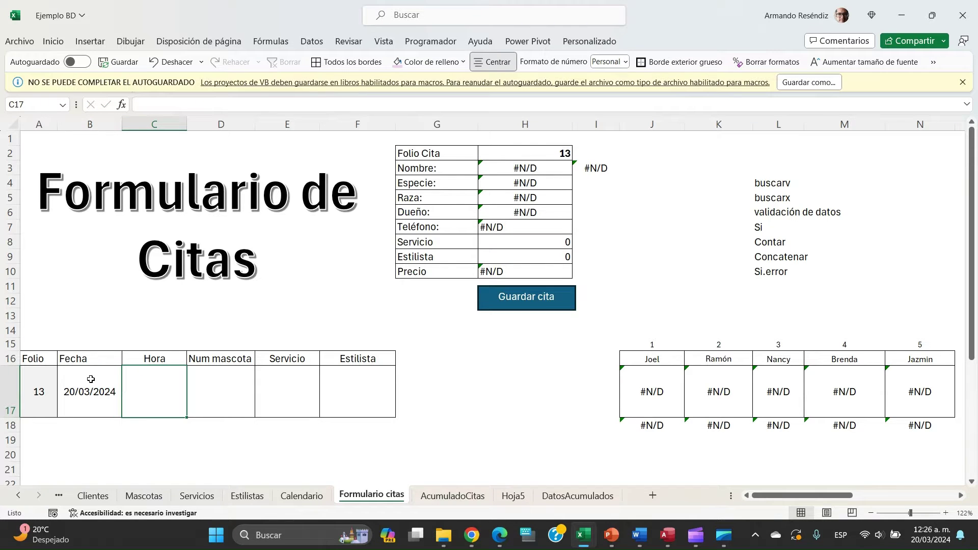
{"action": "type", "text": "13"}
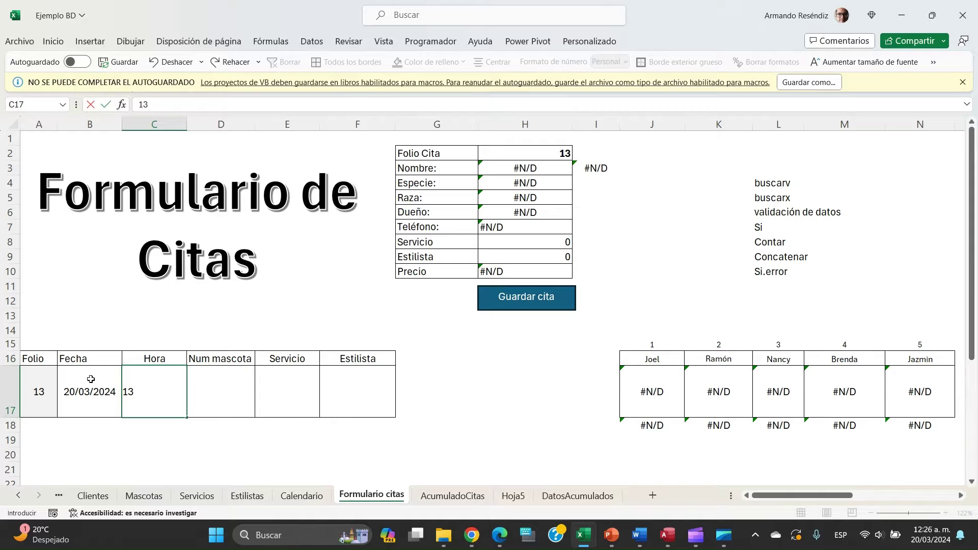
{"action": "type", "text": ":00"}
{"action": "key", "text": "Tab"}
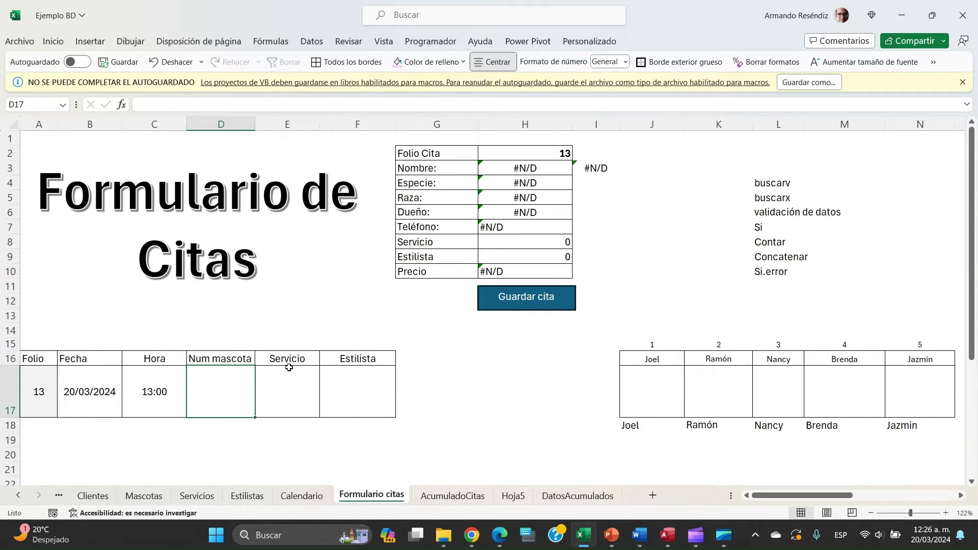
- Check the available stylists and the pet numbers on the Mascotas sheet, and enter 104 as the appointment's Num mascota
{"action": "left_click", "coordinate": [358, 409]}
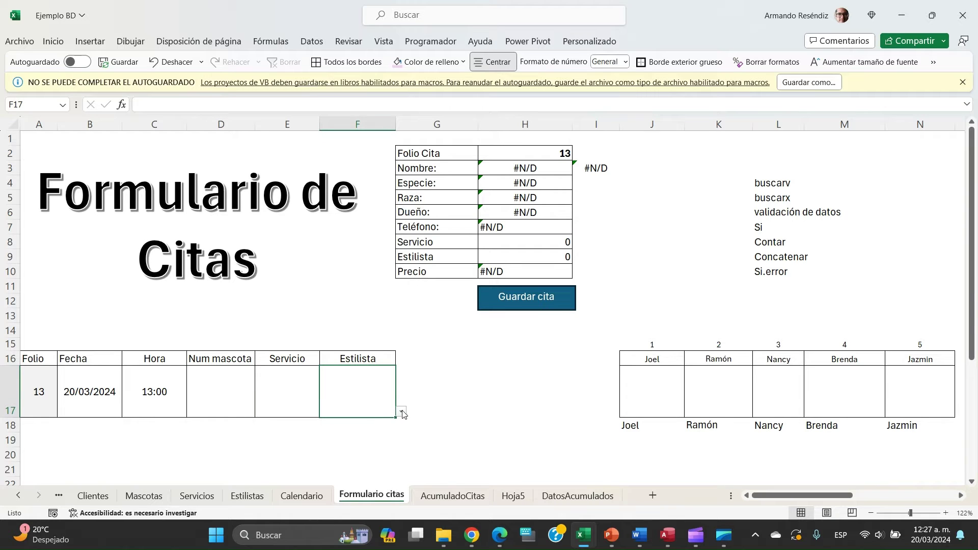
{"action": "left_click", "coordinate": [401, 411]}
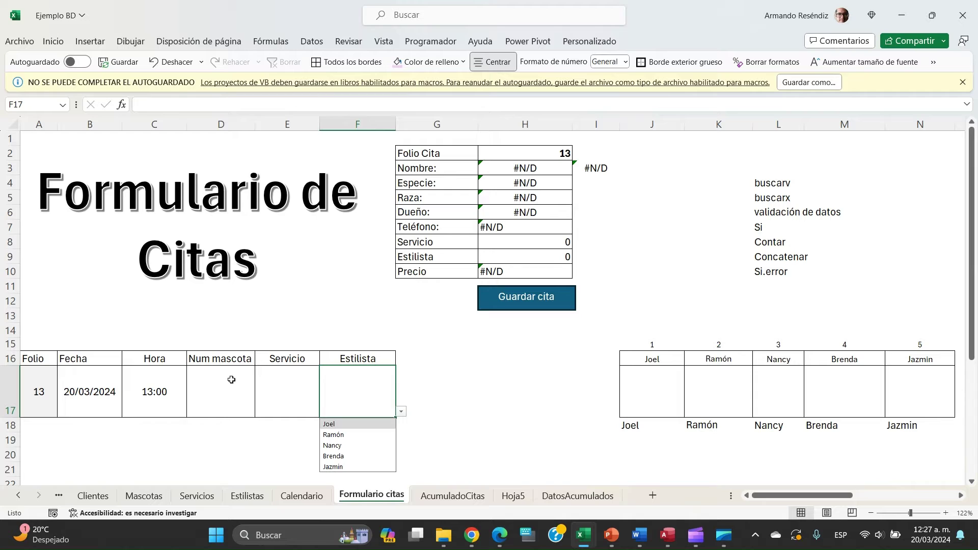
{"action": "left_click", "coordinate": [197, 391]}
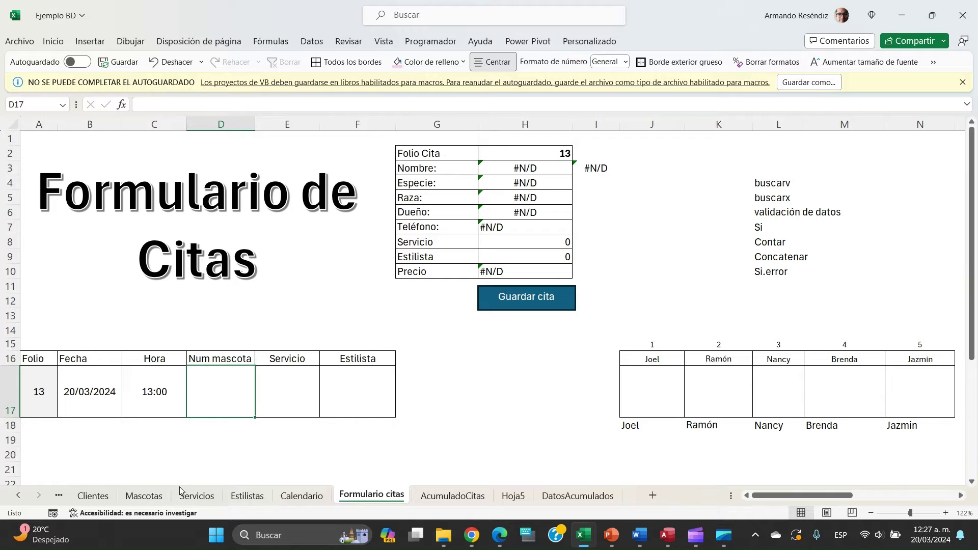
{"action": "left_click", "coordinate": [144, 497]}
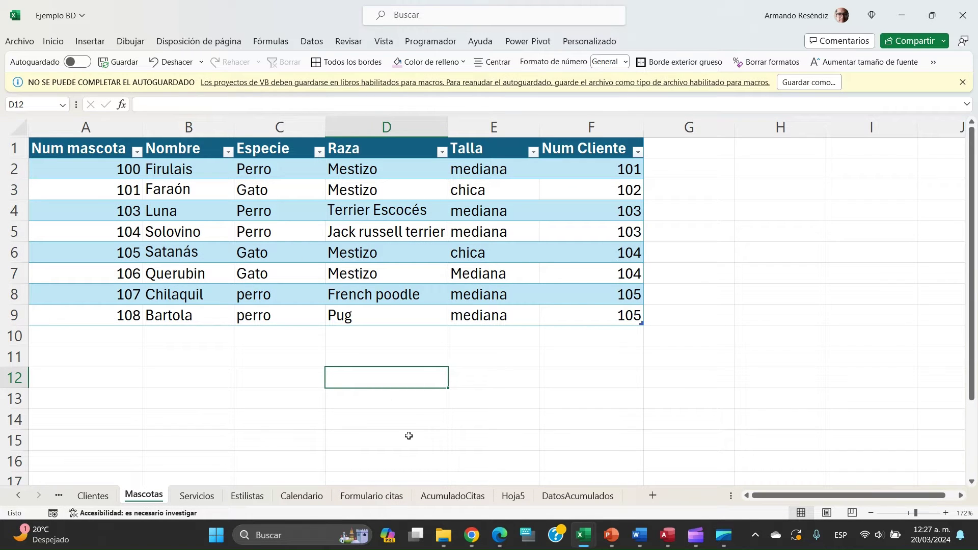
{"action": "left_click", "coordinate": [377, 497]}
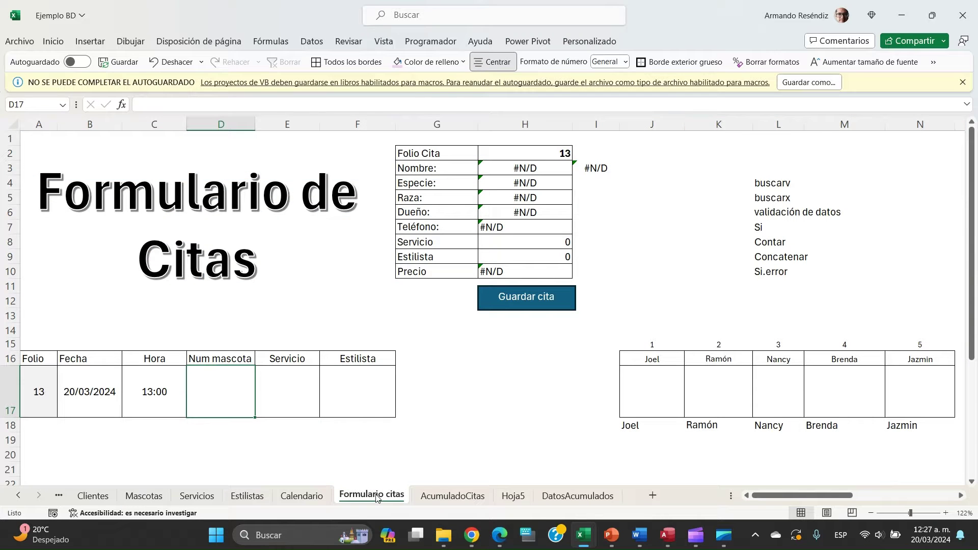
{"action": "type", "text": "104"}
{"action": "key", "text": "Tab"}
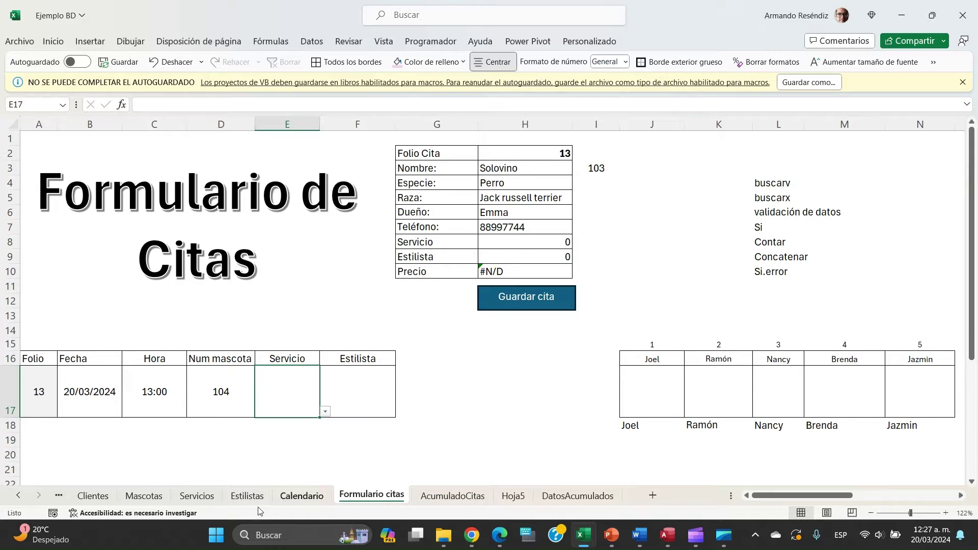
- Choose Aseo general as the appointment's Servicio and the first listed stylist as its Estilista
{"action": "left_click", "coordinate": [325, 413]}
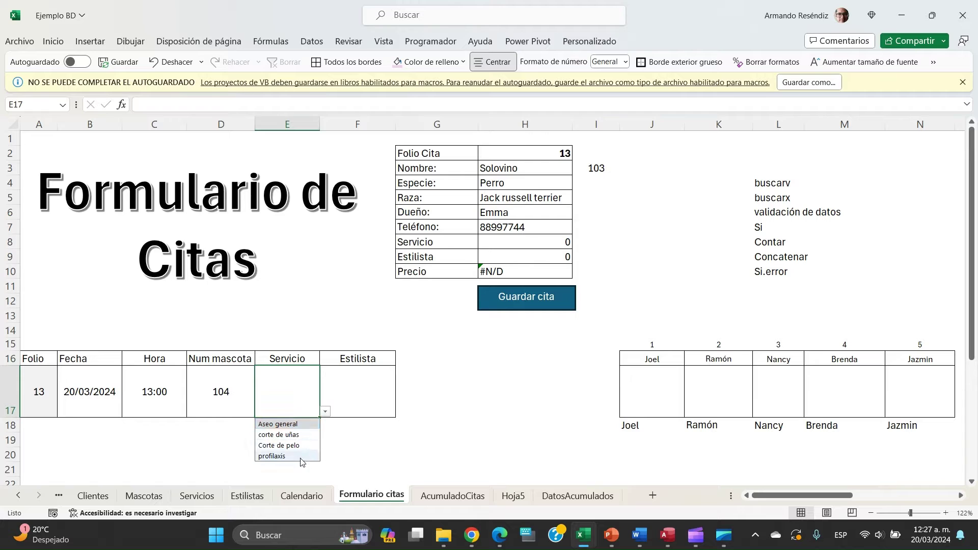
{"action": "left_click", "coordinate": [299, 426]}
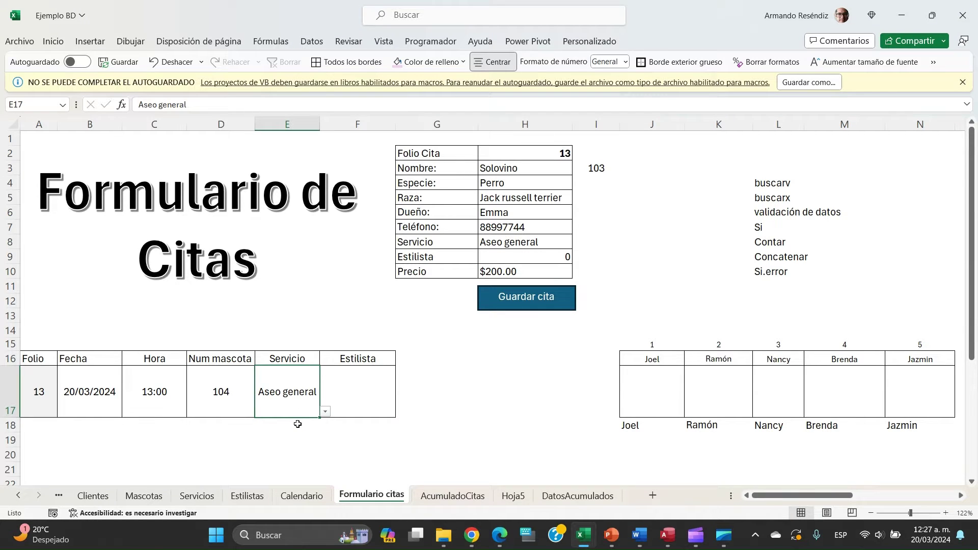
{"action": "left_click", "coordinate": [362, 384]}
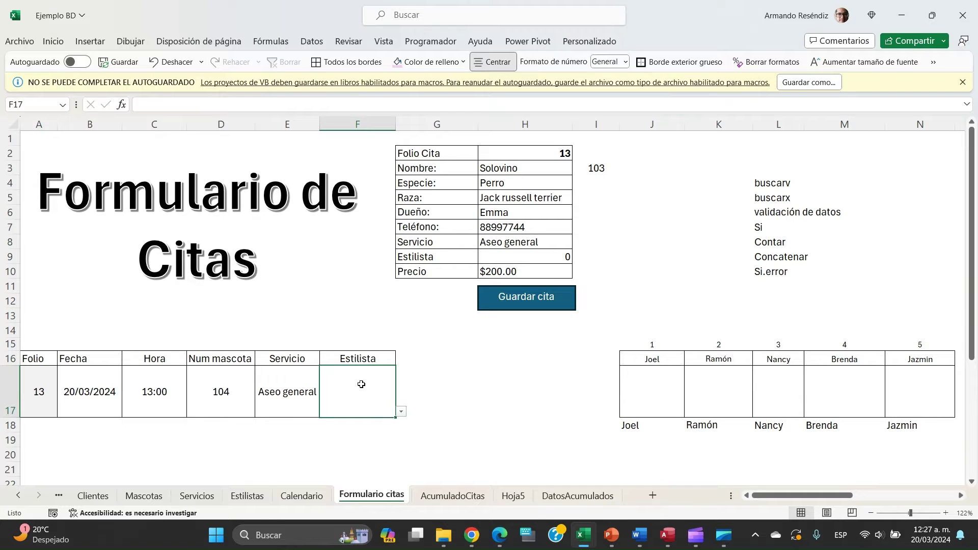
{"action": "left_click", "coordinate": [401, 412]}
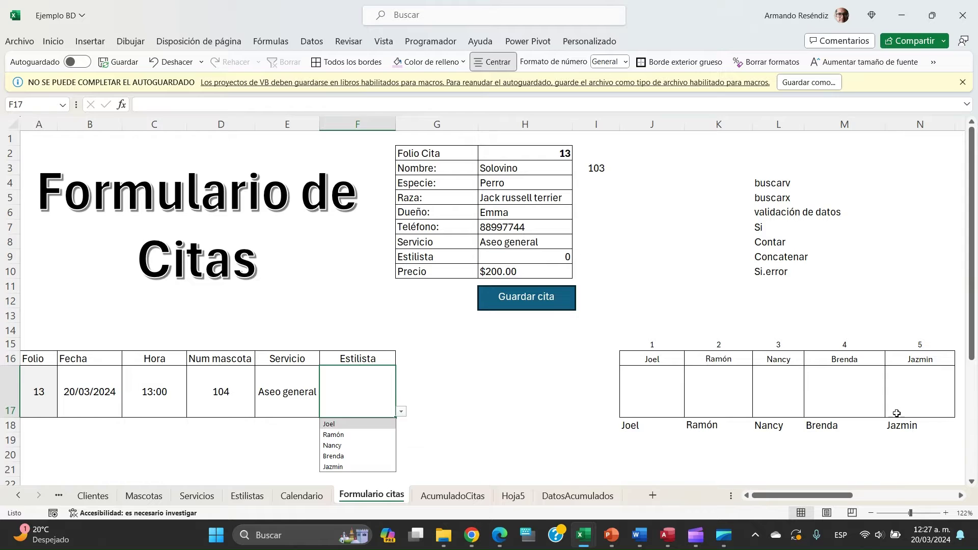
{"action": "left_click", "coordinate": [355, 425]}
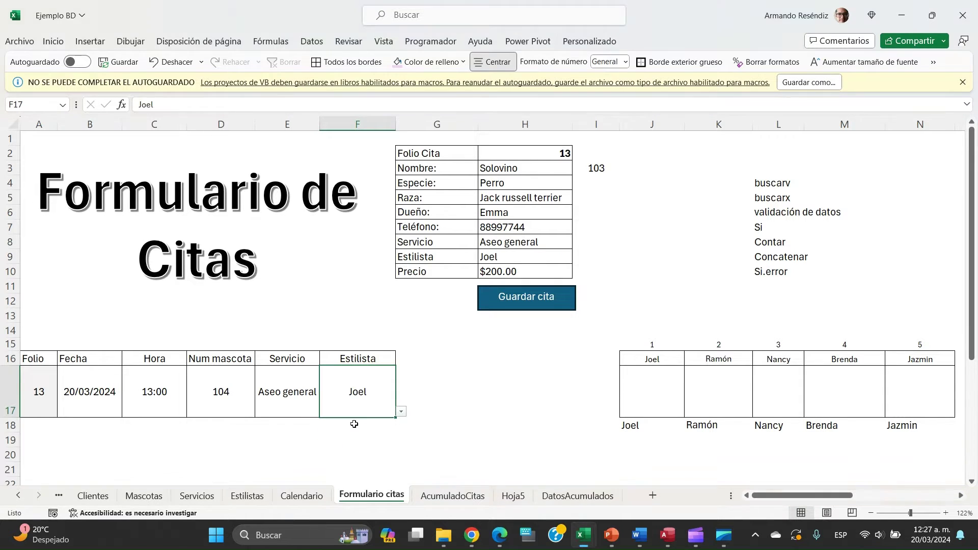
{"action": "left_click", "coordinate": [453, 375]}
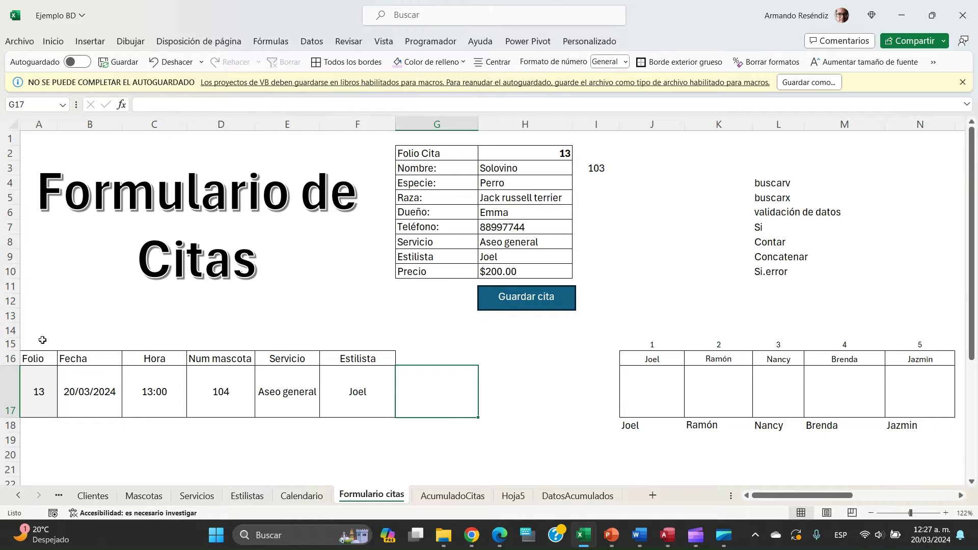
- Review the completed appointment row together with the appointment detail block from Folio Cita to Precio
{"action": "left_click_drag", "start_coordinate": [41, 332], "coordinate": [382, 429]}
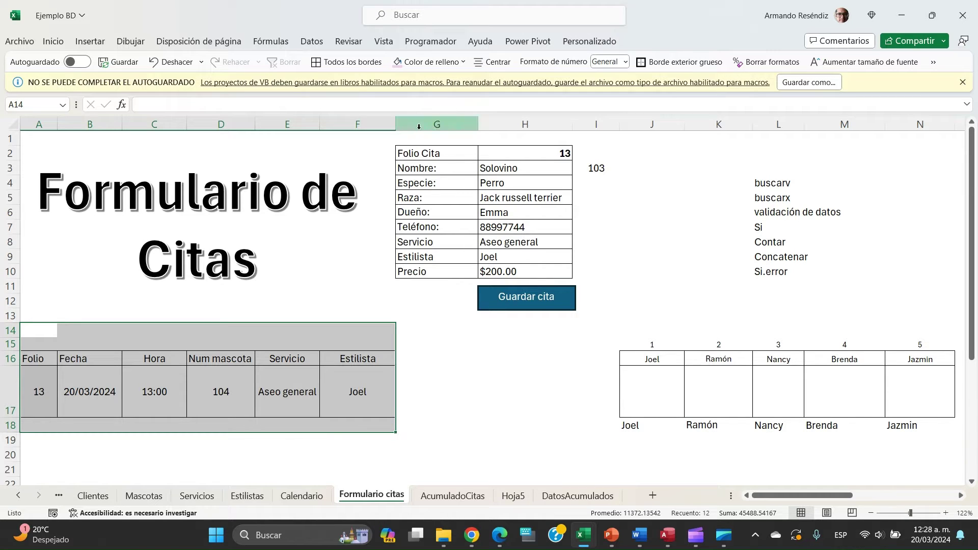
{"action": "left_click_drag", "start_coordinate": [410, 140], "coordinate": [584, 273]}
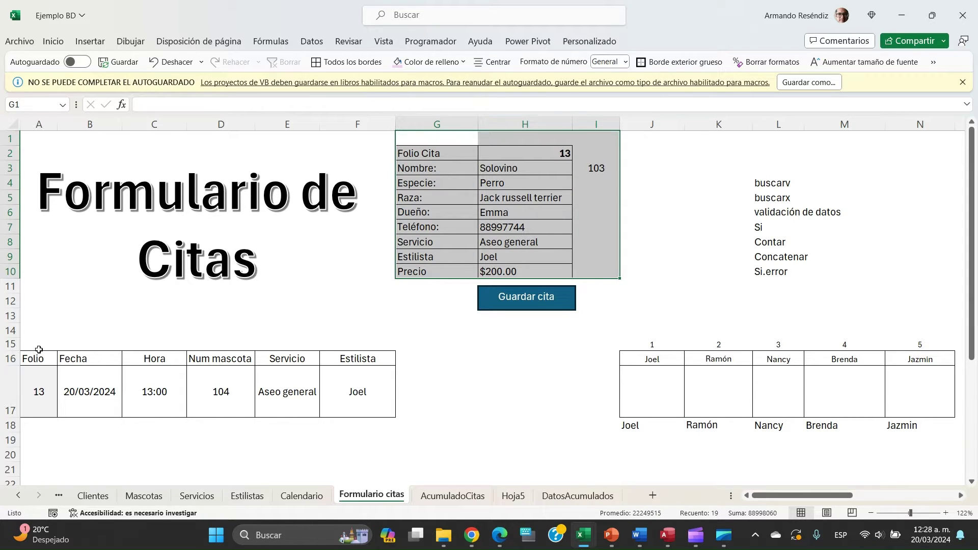
{"action": "left_click_drag", "start_coordinate": [36, 344], "coordinate": [364, 432]}
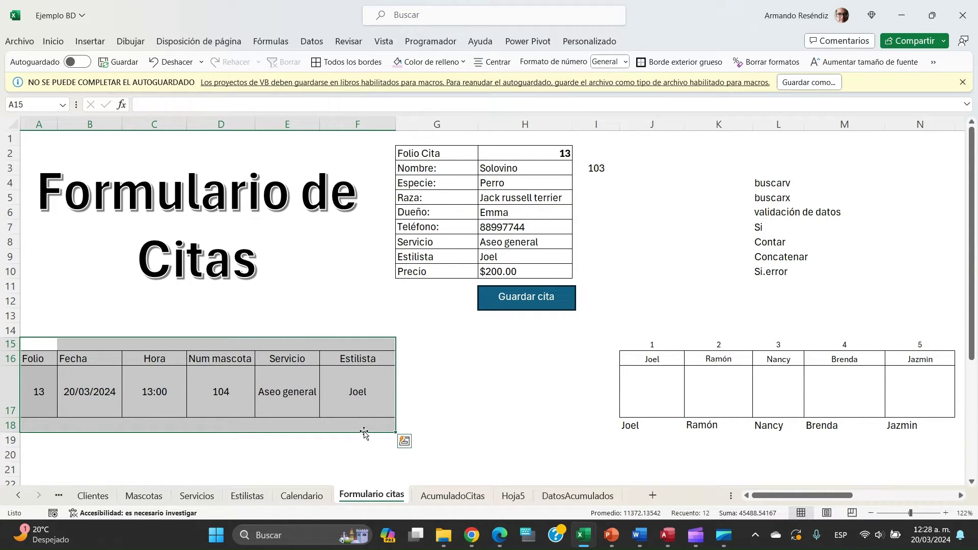
{"action": "left_click", "coordinate": [474, 392]}
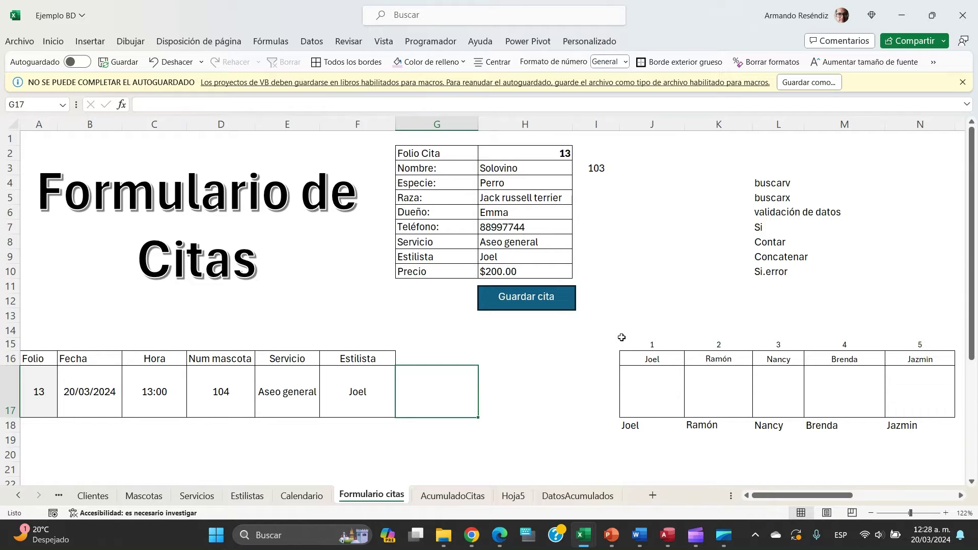
- Compare appointment row A17:F17 with the first empty record row, A14:F14, on the AcumuladoCitas sheet
{"action": "left_click_drag", "start_coordinate": [38, 394], "coordinate": [382, 393]}
{"action": "left_click", "coordinate": [450, 495]}
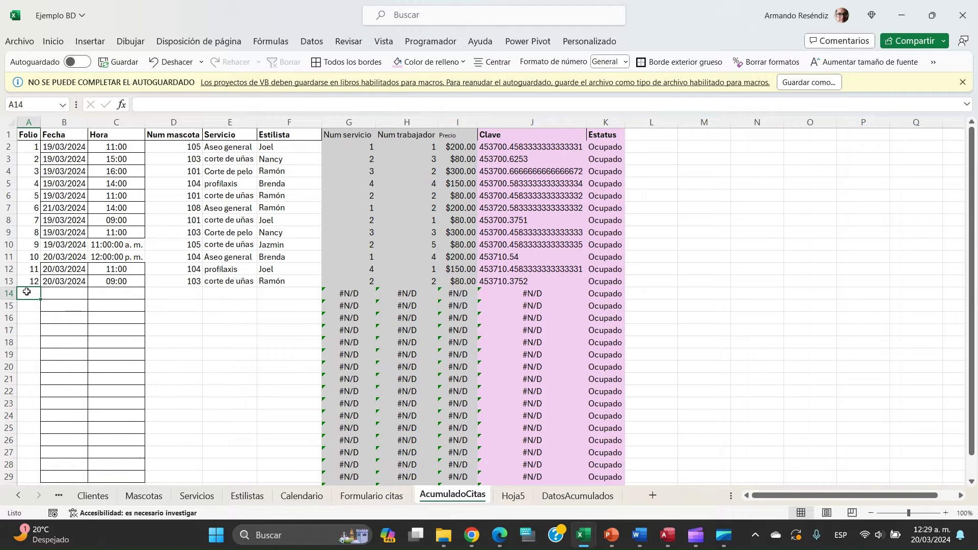
{"action": "left_click_drag", "start_coordinate": [27, 292], "coordinate": [275, 296]}
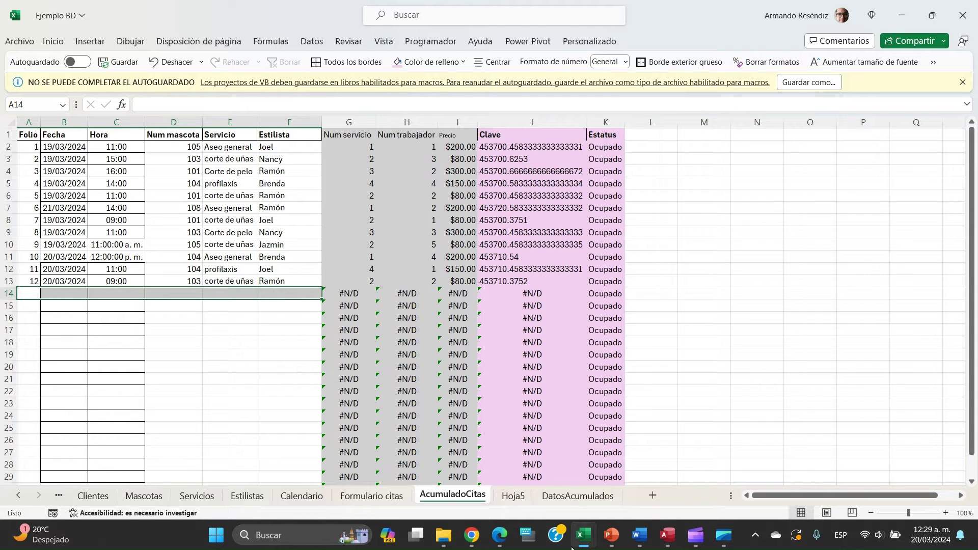
{"action": "left_click", "coordinate": [384, 497]}
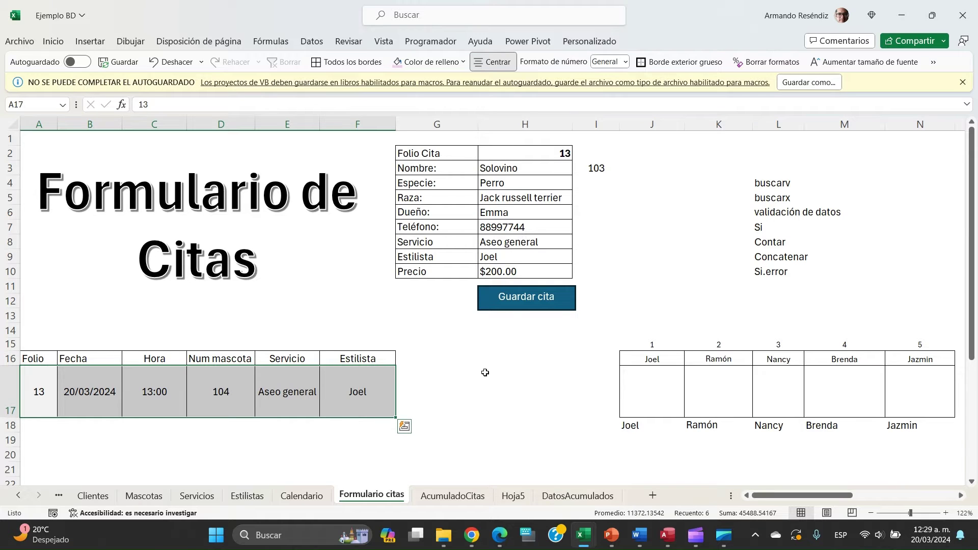
- Run Guardar cita to store the completed appointment as a record, and inspect the Folio Cita formula
{"action": "left_click", "coordinate": [435, 384]}
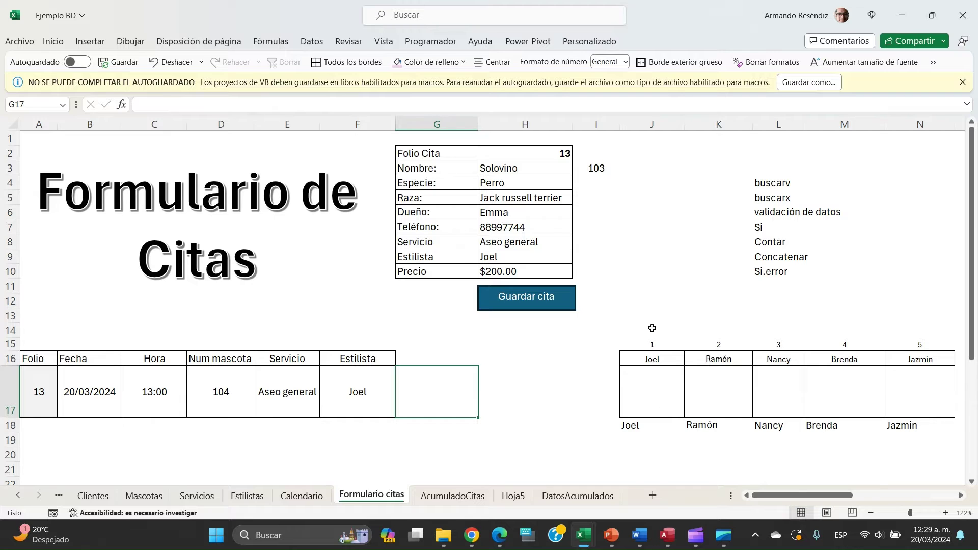
{"action": "left_click", "coordinate": [531, 307]}
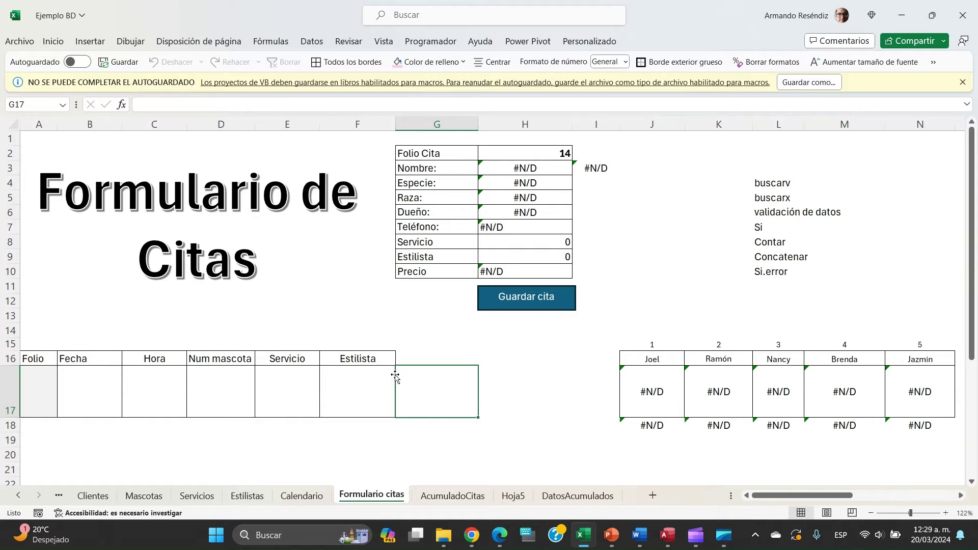
{"action": "left_click", "coordinate": [551, 152]}
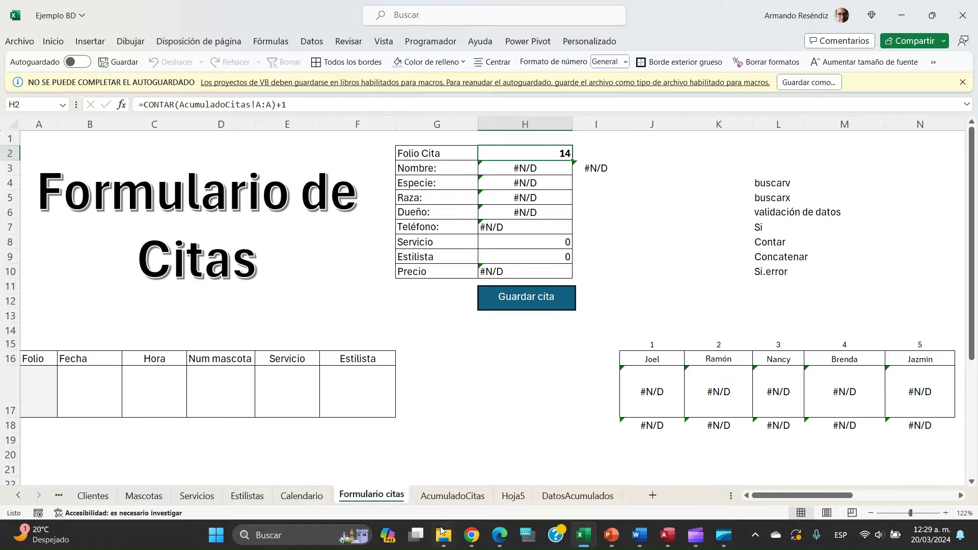
- Examine the date and time of the newly saved record in row 14 of the AcumuladoCitas sheet
{"action": "left_click", "coordinate": [468, 496]}
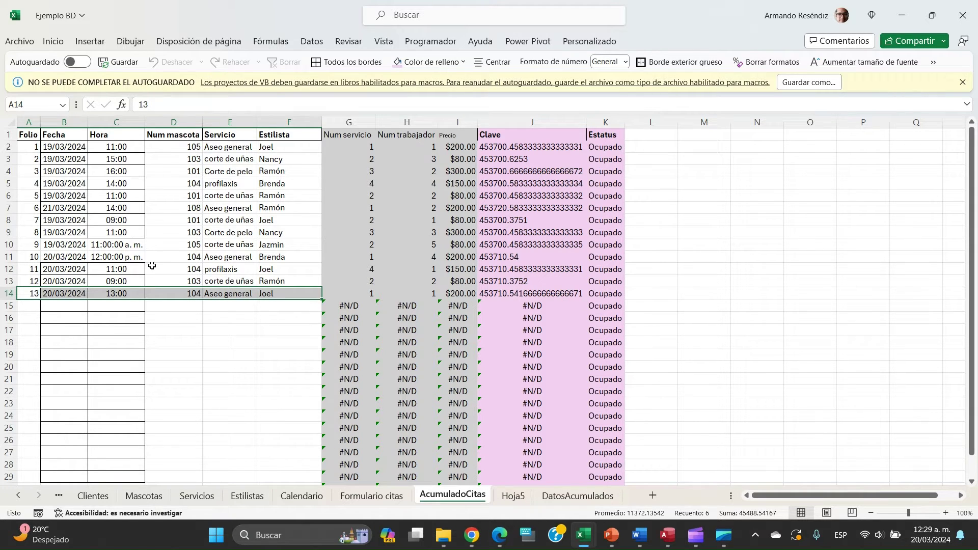
{"action": "left_click", "coordinate": [70, 294]}
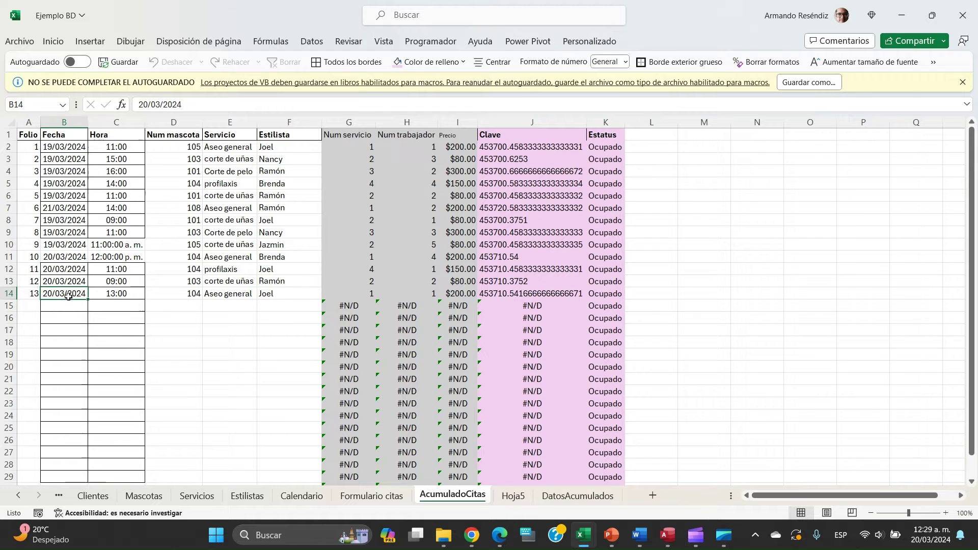
{"action": "left_click", "coordinate": [112, 295]}
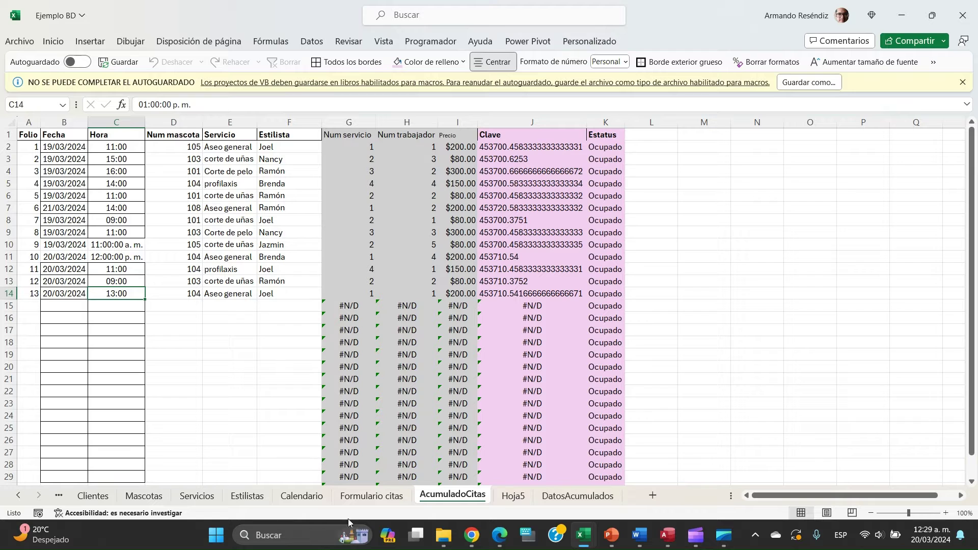
- Check the 20/03/2024 13:00 slot in stylist 1's column on the Calendario sheet
{"action": "left_click", "coordinate": [306, 499]}
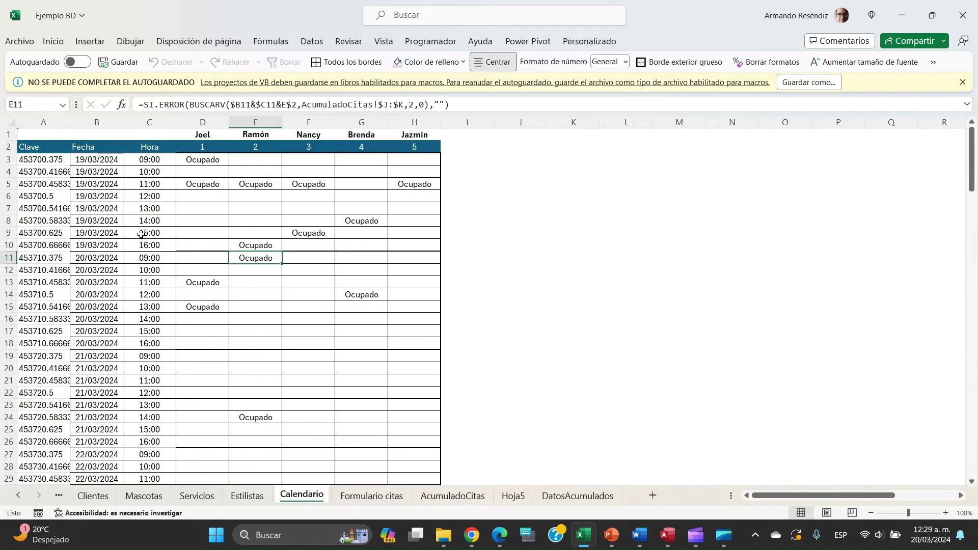
{"action": "left_click", "coordinate": [90, 306]}
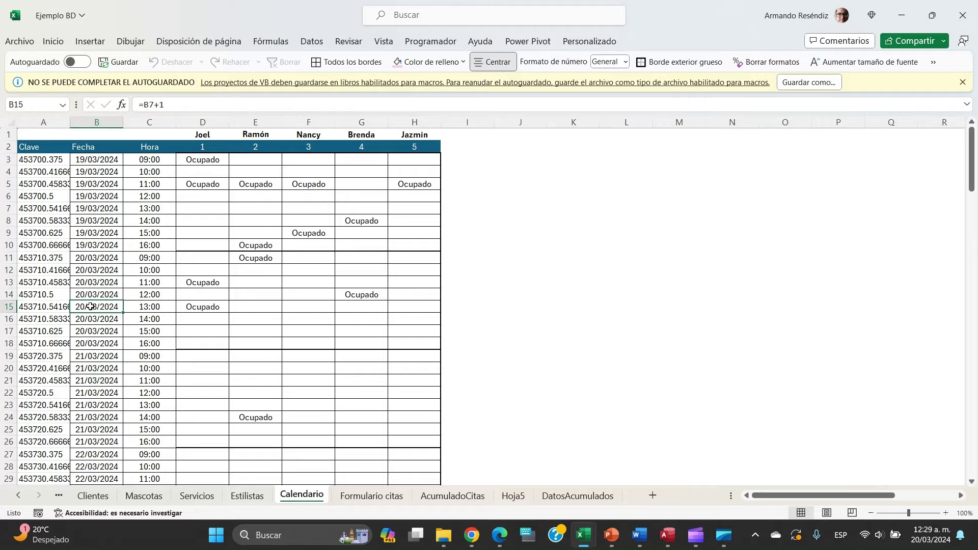
{"action": "left_click", "coordinate": [204, 308]}
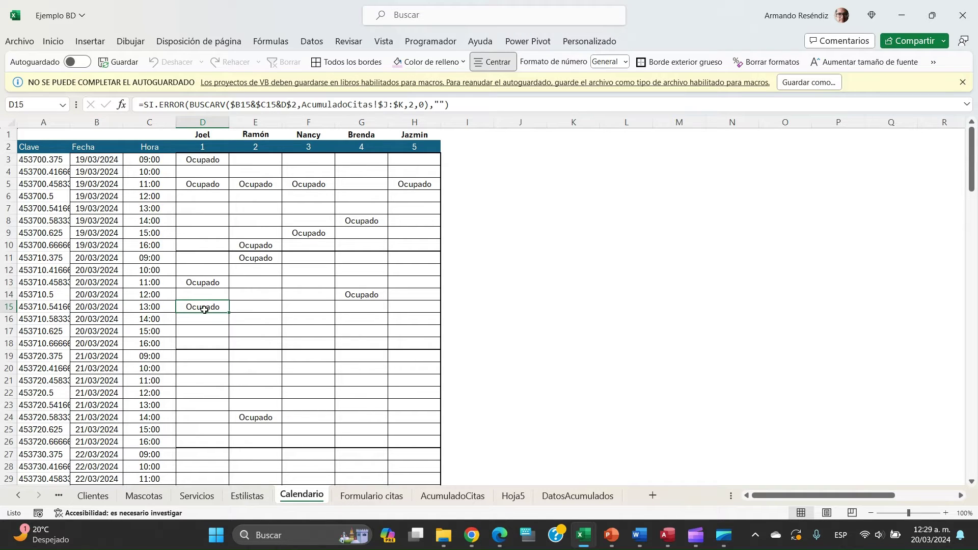
{"action": "left_click", "coordinate": [208, 123]}
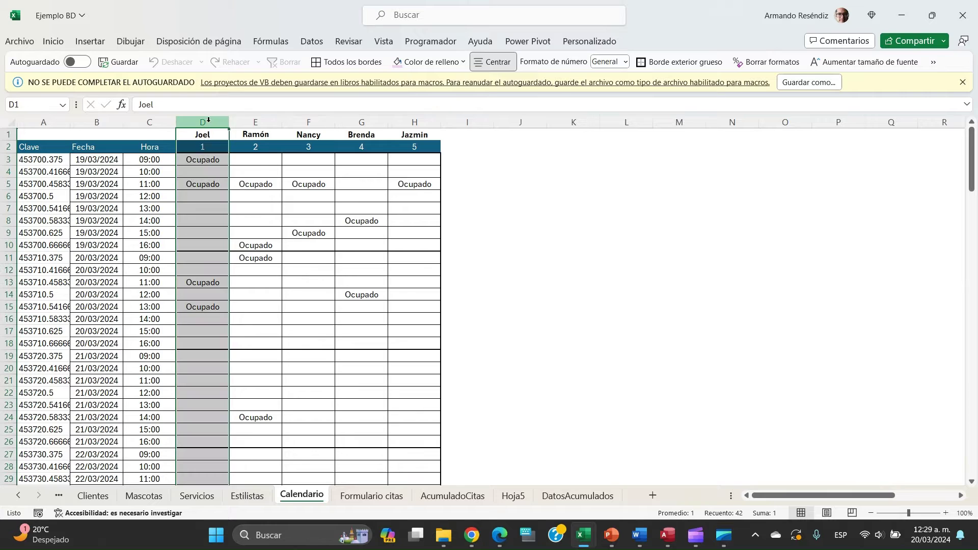
{"action": "left_click", "coordinate": [202, 305]}
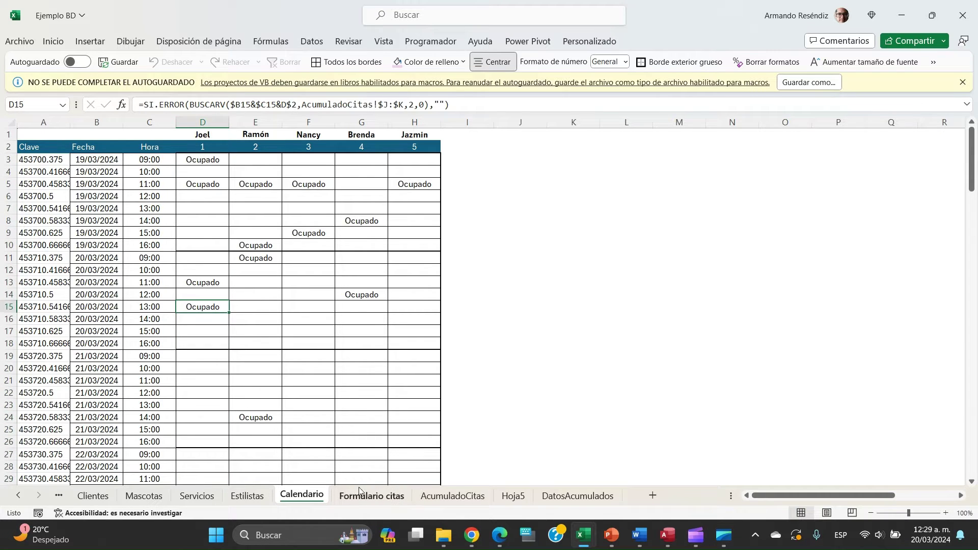
- Compare the stylist, date and time of the folio 13 record on the AcumuladoCitas sheet with the calendar slot
{"action": "left_click", "coordinate": [460, 497]}
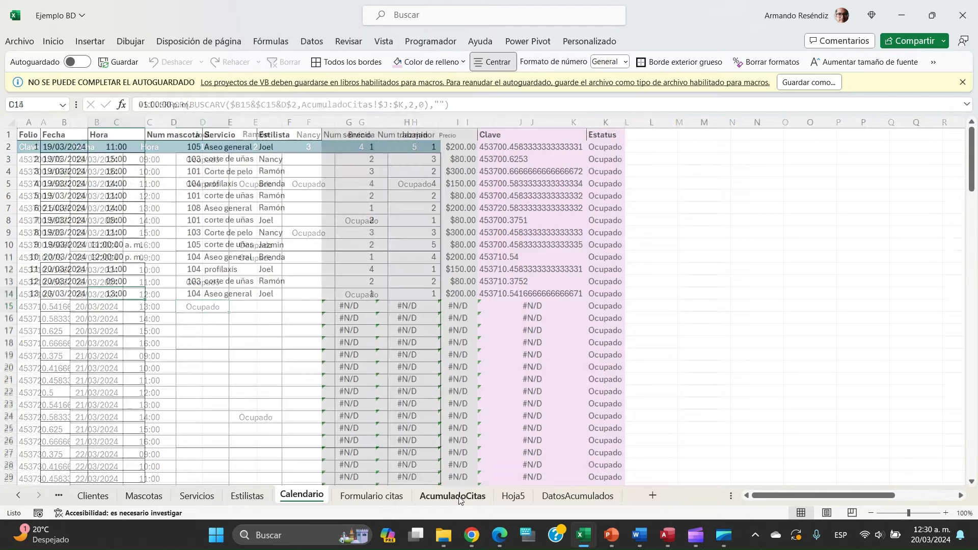
{"action": "left_click", "coordinate": [266, 293]}
{"action": "left_click", "coordinate": [79, 292]}
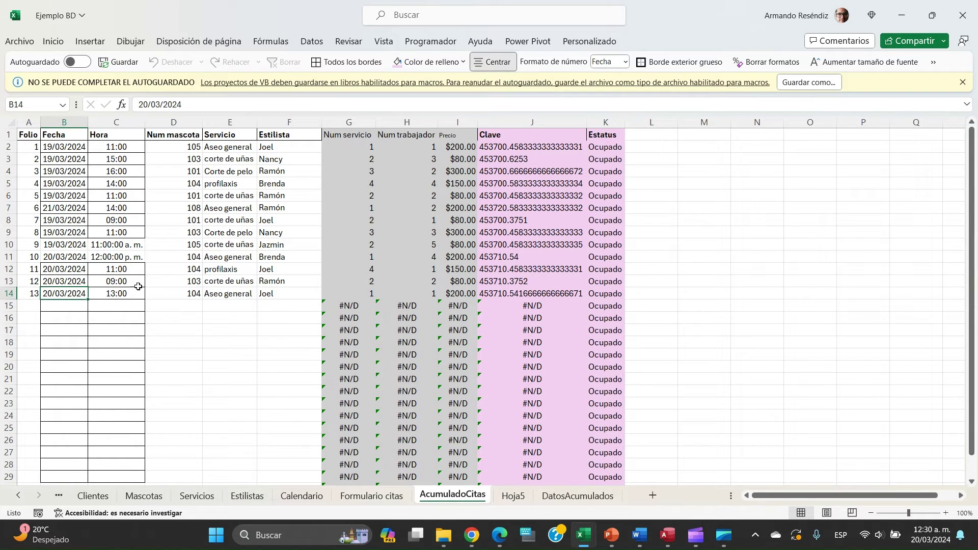
{"action": "left_click", "coordinate": [125, 296]}
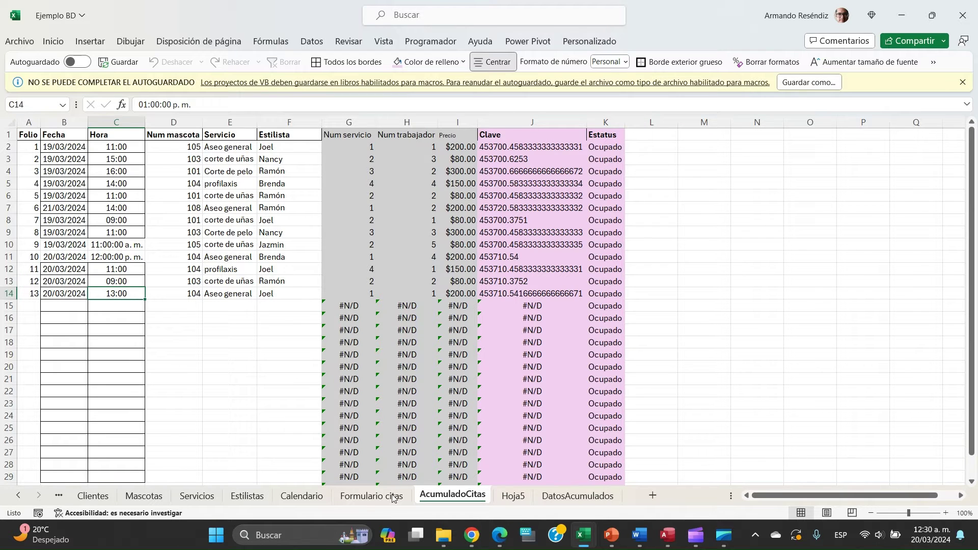
- Revisit the appointment form and review the accumulated records in A1:K14 on the AcumuladoCitas sheet
{"action": "left_click", "coordinate": [348, 496]}
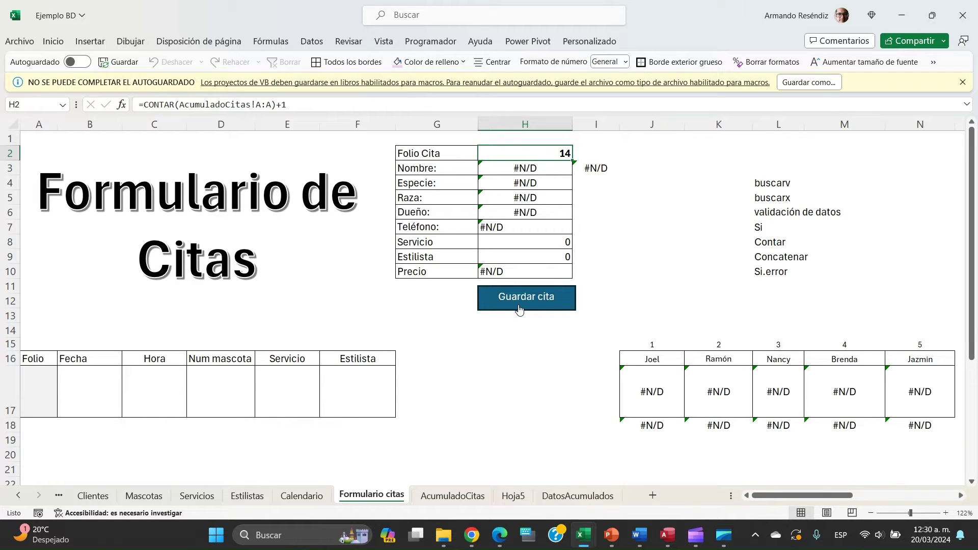
{"action": "left_click", "coordinate": [479, 501]}
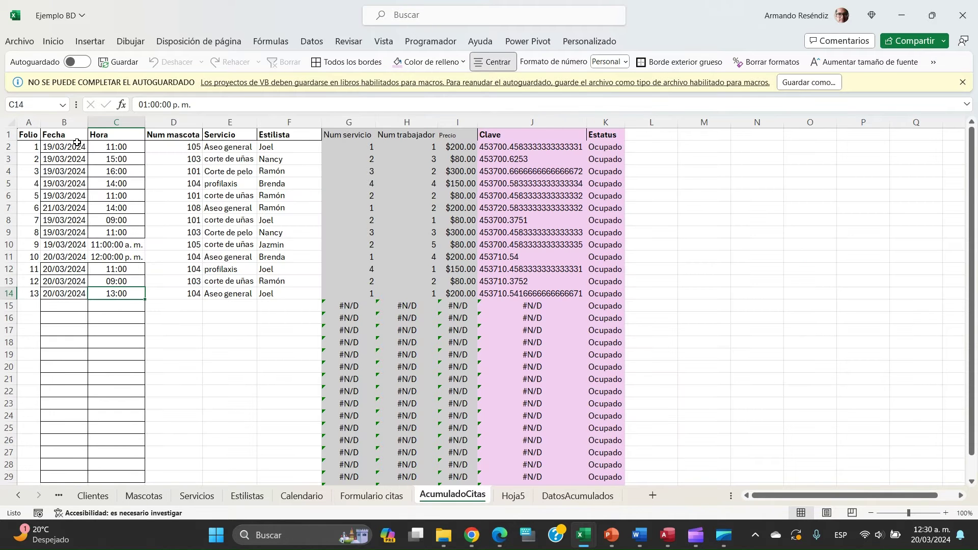
{"action": "left_click_drag", "start_coordinate": [30, 135], "coordinate": [594, 290]}
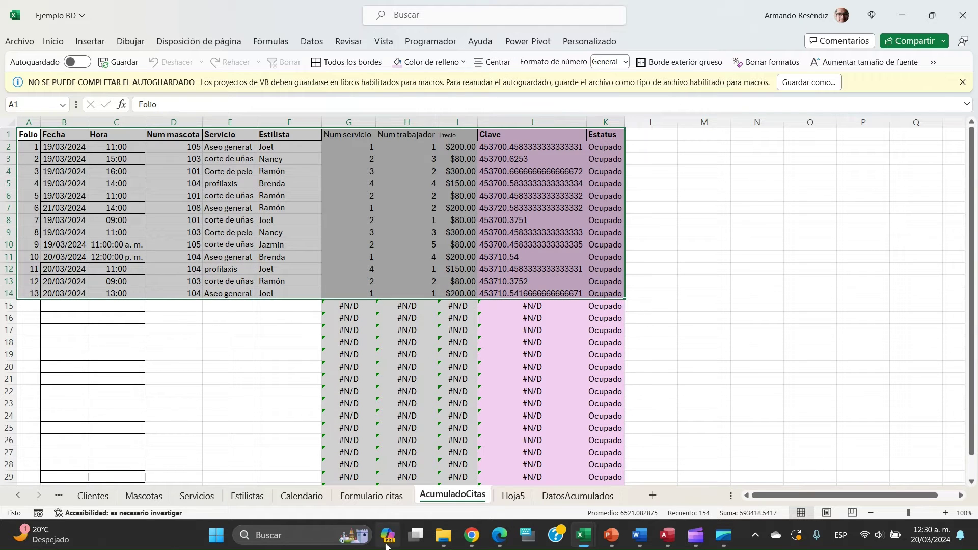
- Examine the 20/03/2024 13:00 availability of all five stylists across row 15 of the Calendario sheet
{"action": "left_click", "coordinate": [305, 496]}
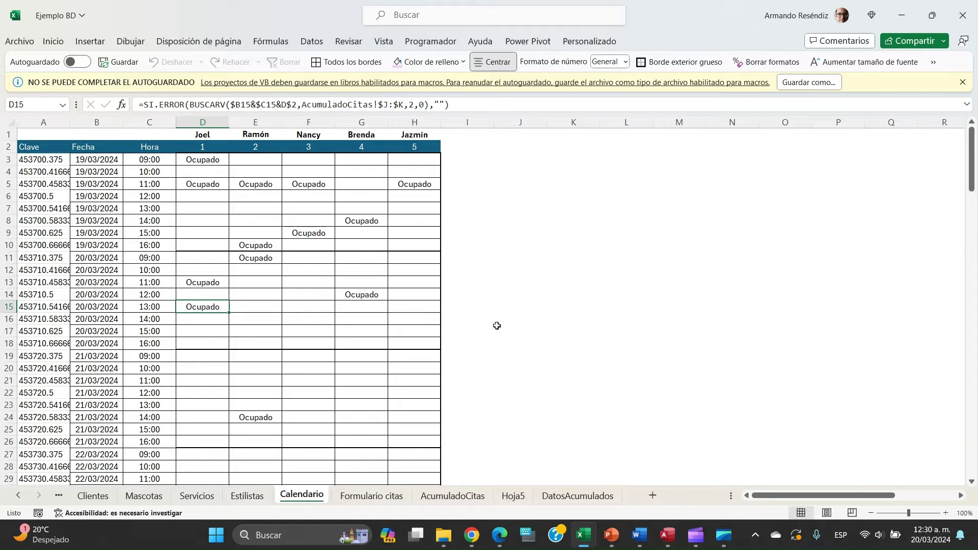
{"action": "left_click", "coordinate": [254, 281]}
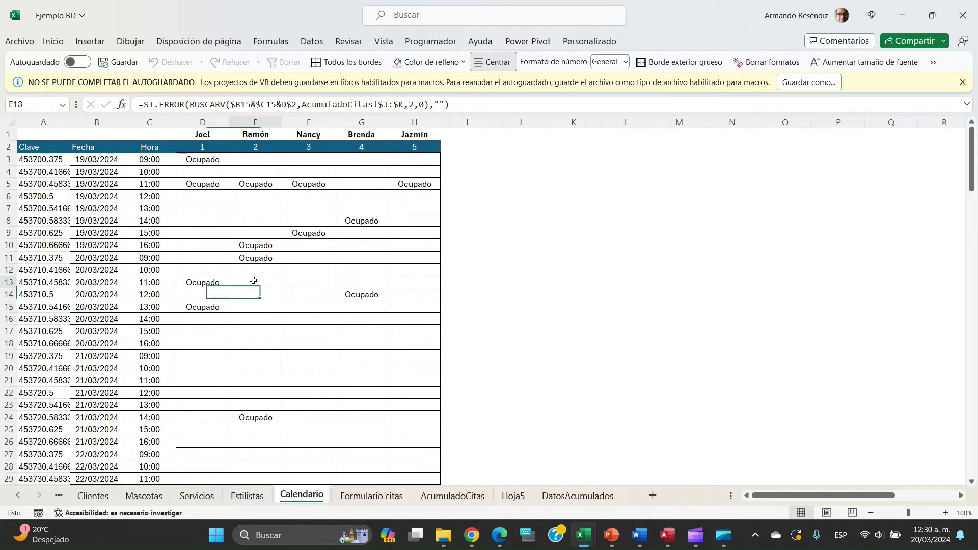
{"action": "left_click", "coordinate": [203, 306]}
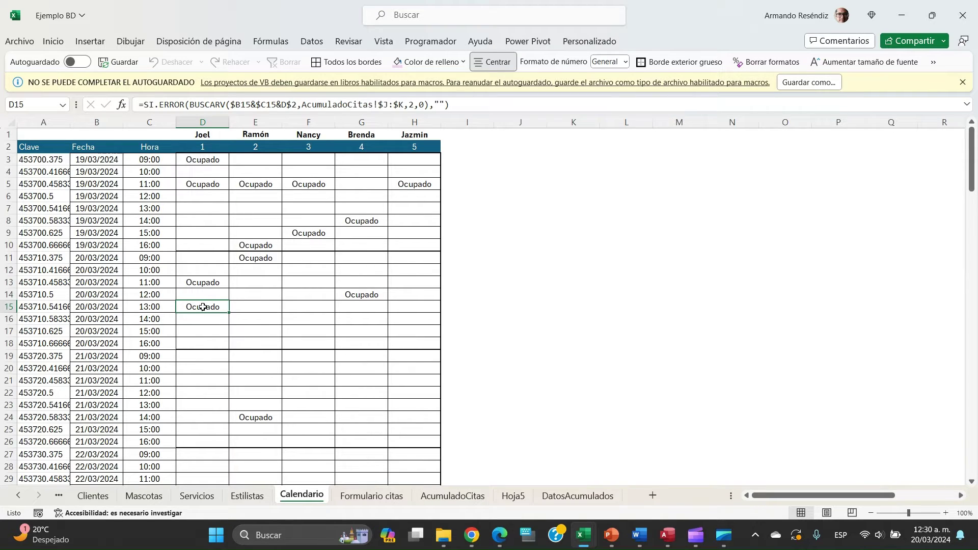
{"action": "key", "text": "Right"}
{"action": "key", "text": "Right"}
{"action": "key", "text": "Right"}
{"action": "key", "text": "Right"}
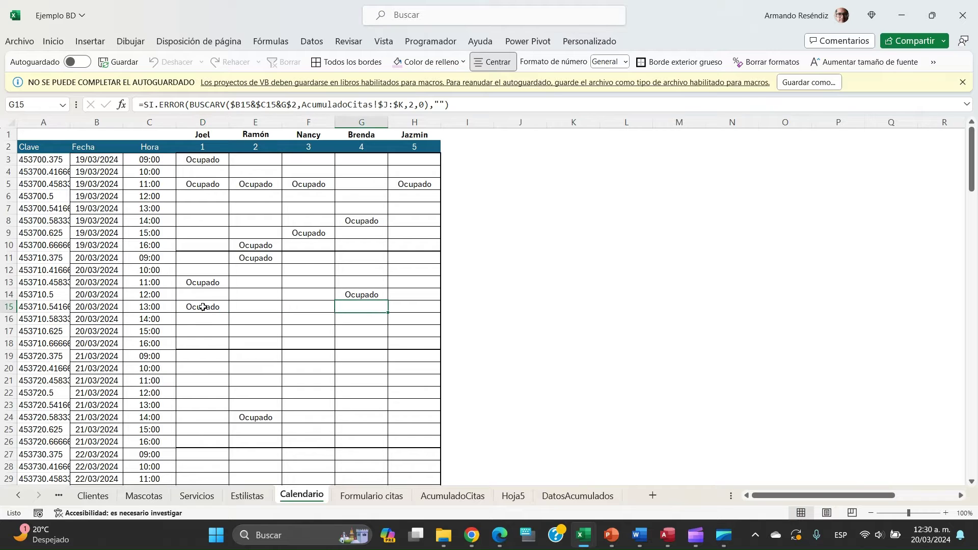
{"action": "key", "text": "Left"}
{"action": "key", "text": "Left"}
{"action": "key", "text": "Left"}
{"action": "key", "text": "Left"}
{"action": "key", "text": "Right"}
{"action": "key", "text": "Right"}
{"action": "key", "text": "Right"}
{"action": "key", "text": "Right"}
{"action": "key", "text": "Right"}
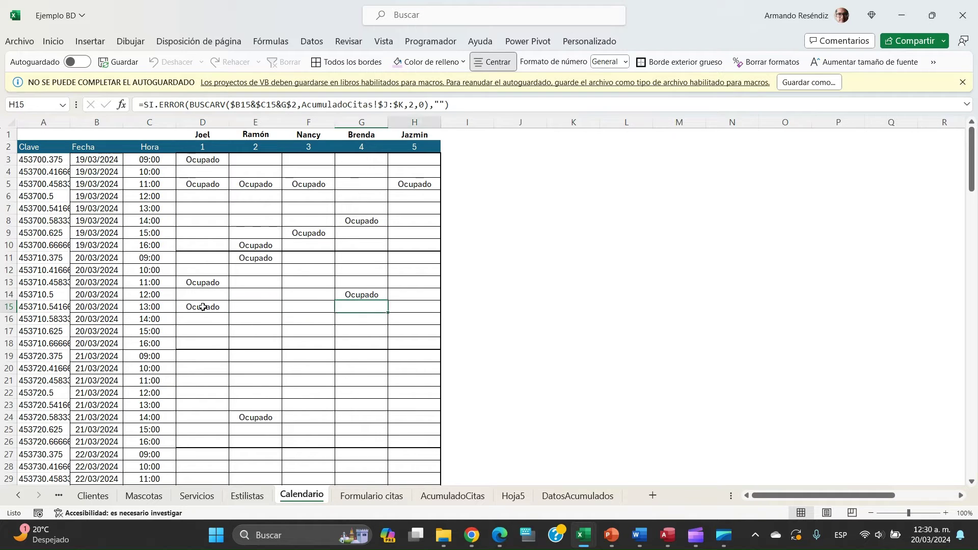
{"action": "key", "text": "Left"}
{"action": "key", "text": "Left"}
{"action": "key", "text": "Left"}
{"action": "key", "text": "Left"}
{"action": "key", "text": "Left"}
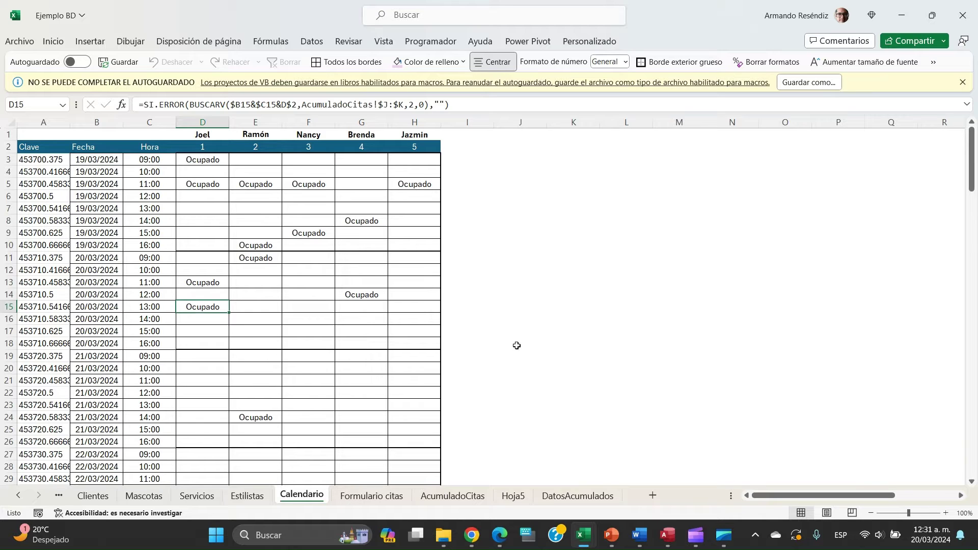
- Review the appointment entry block A16:F17 and its heading row A16:F16 on the Formulario citas sheet
{"action": "left_click", "coordinate": [369, 501]}
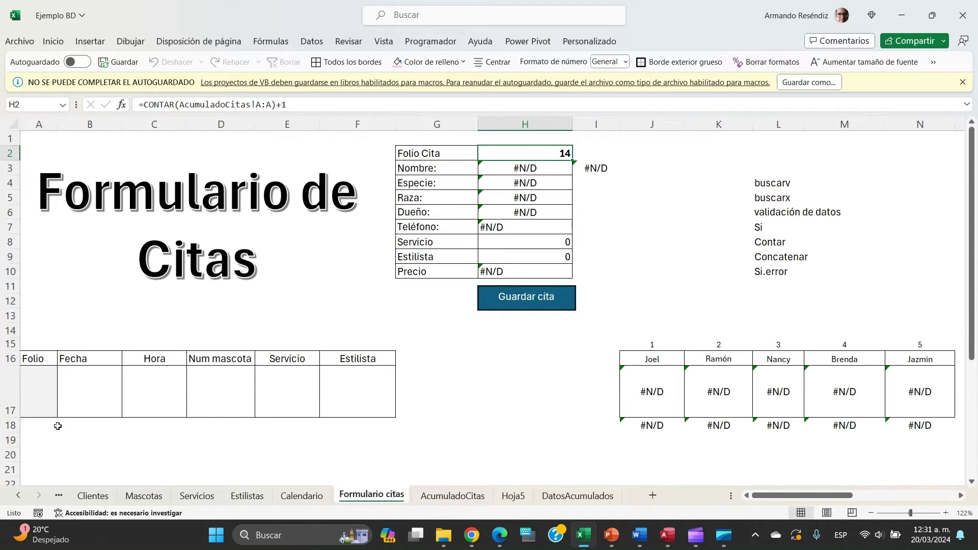
{"action": "left_click", "coordinate": [40, 359]}
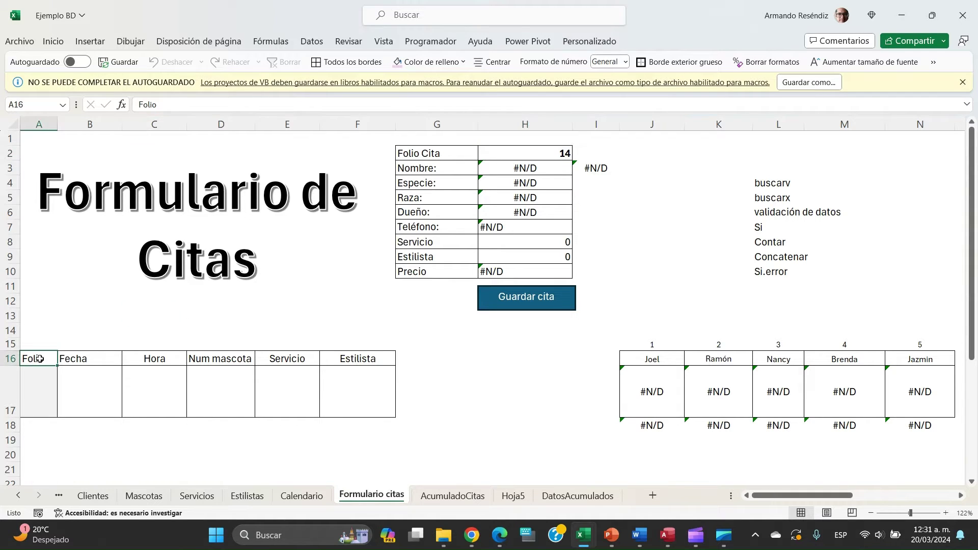
{"action": "key", "text": "shift+Right"}
{"action": "key", "text": "shift+Right"}
{"action": "key", "text": "shift+Right"}
{"action": "key", "text": "shift+Right"}
{"action": "key", "text": "shift+Right"}
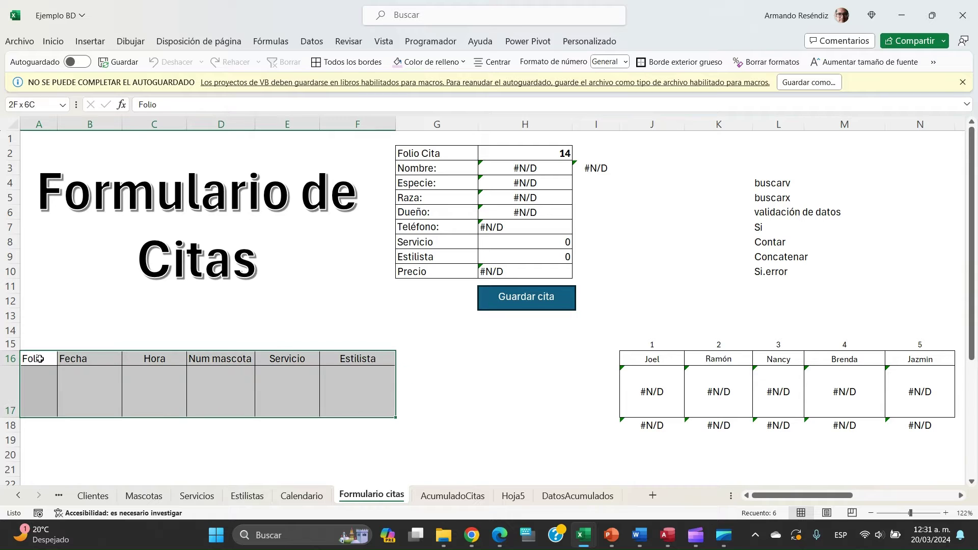
{"action": "key", "text": "shift+Down"}
{"action": "left_click", "coordinate": [40, 358]}
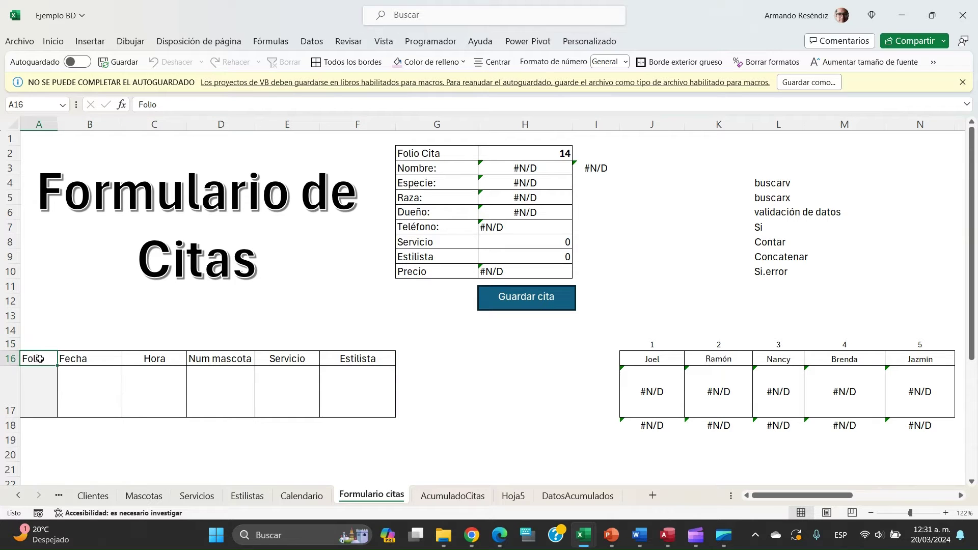
{"action": "key", "text": "shift+Right"}
{"action": "key", "text": "shift+Right"}
{"action": "key", "text": "shift+Right"}
{"action": "key", "text": "shift+Right"}
{"action": "key", "text": "shift+Right"}
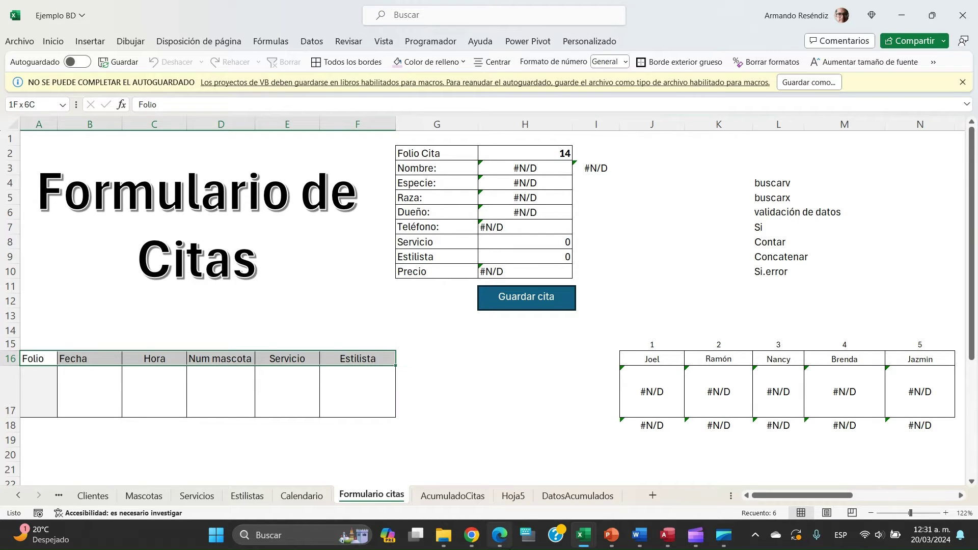
- Add a new worksheet after Formulario citas and name it Formulario
{"action": "left_click", "coordinate": [653, 495]}
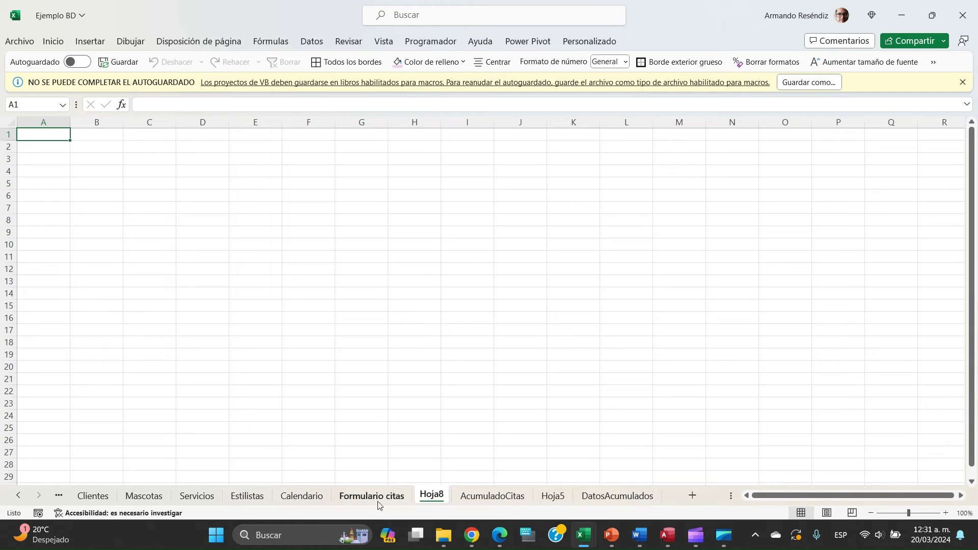
{"action": "double_click", "coordinate": [433, 497]}
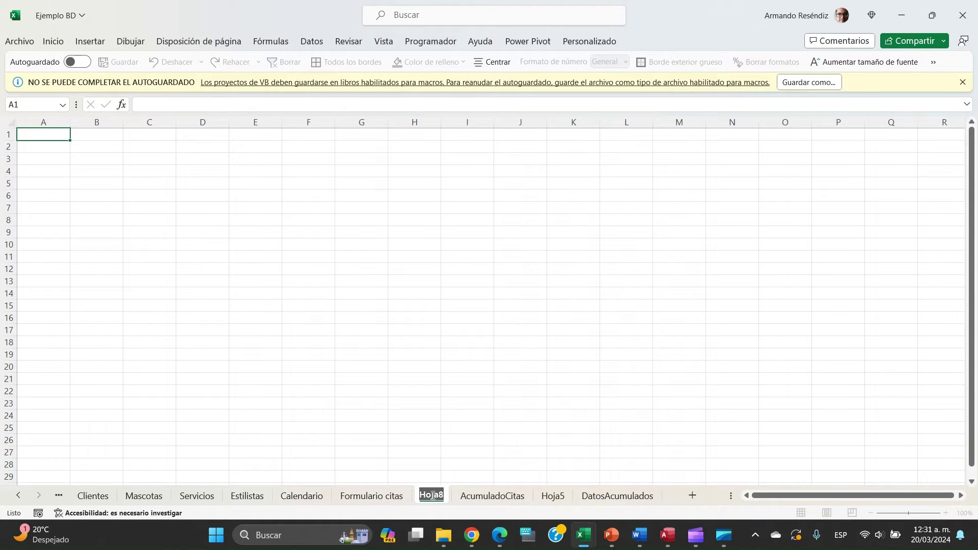
{"action": "type", "text": "Formular"}
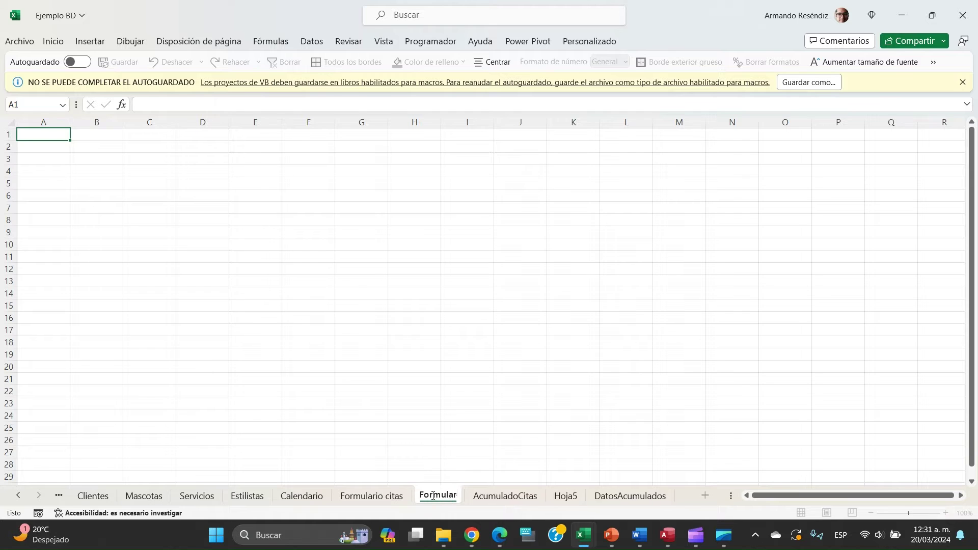
{"action": "type", "text": "io"}
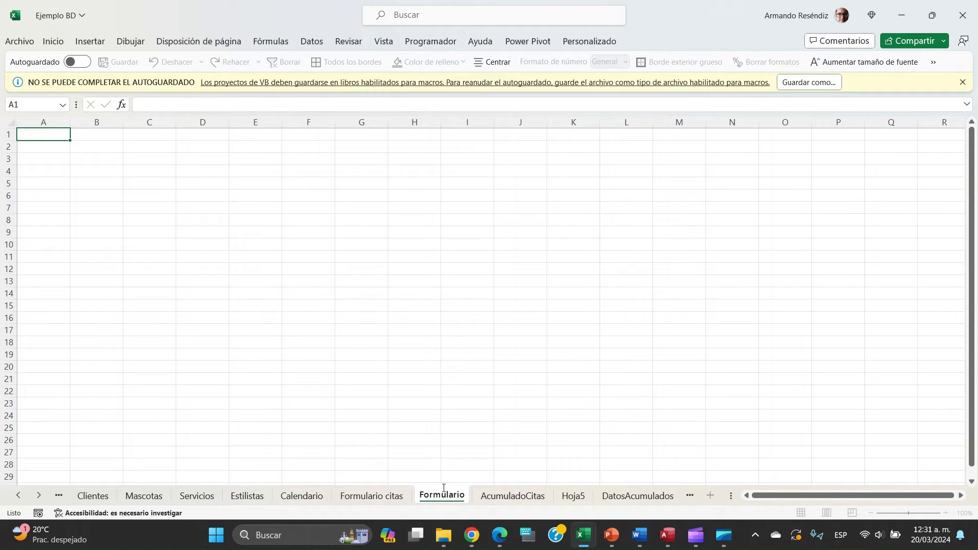
- Copy the heading row A16:F16 from the Formulario citas sheet to cell A16 of the Formulario sheet
{"action": "left_click", "coordinate": [380, 495]}
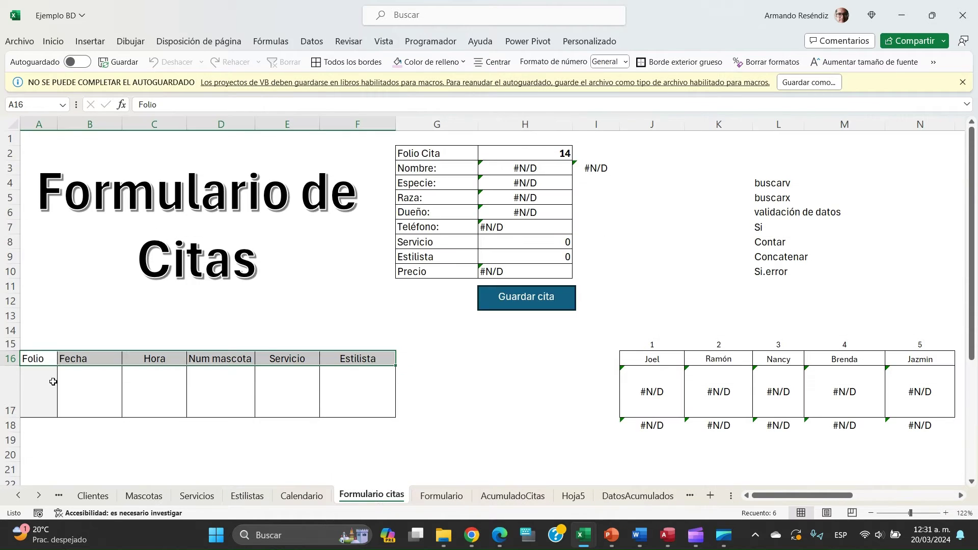
{"action": "left_click", "coordinate": [40, 376]}
{"action": "left_click", "coordinate": [40, 358]}
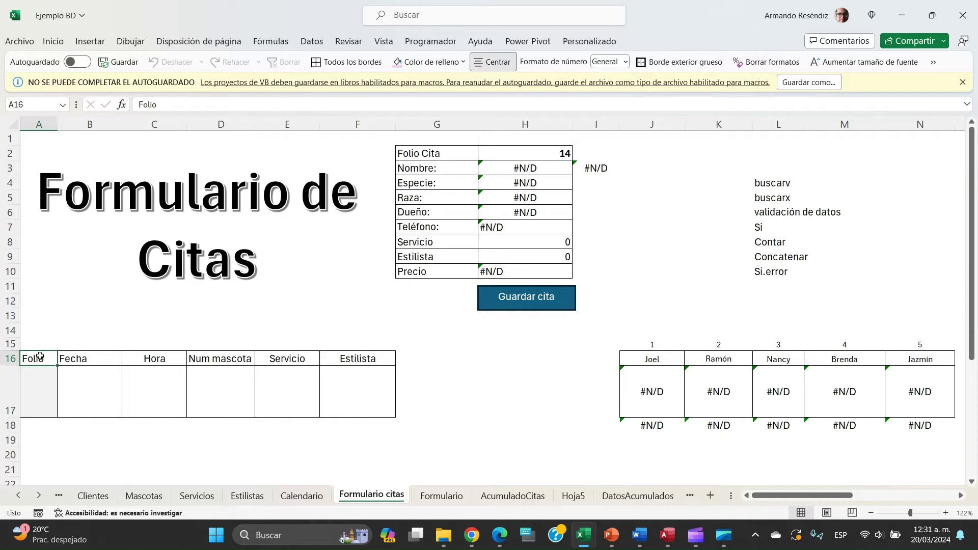
{"action": "key", "text": "shift+Right"}
{"action": "key", "text": "shift+Right"}
{"action": "key", "text": "shift+Right"}
{"action": "key", "text": "shift+Right"}
{"action": "key", "text": "shift+Right"}
{"action": "key", "text": "shift+Right"}
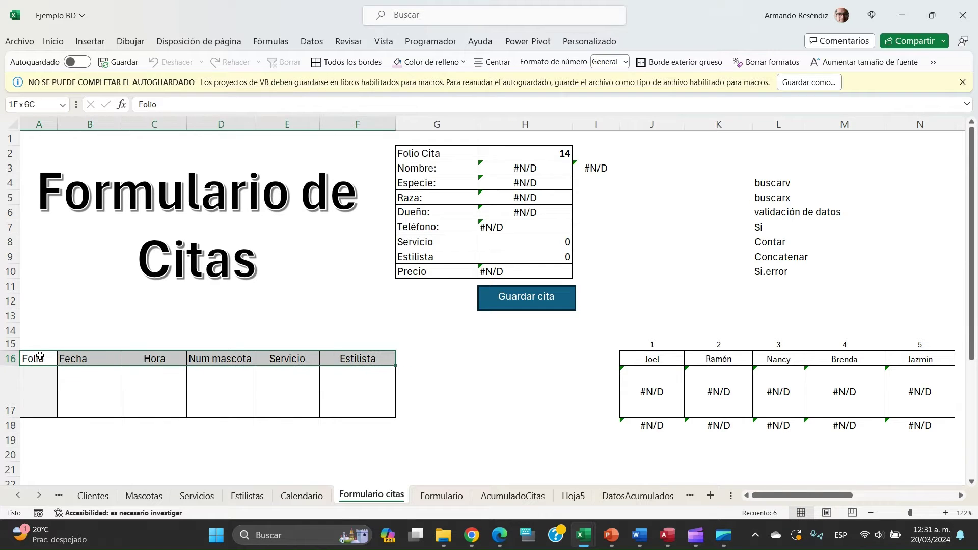
{"action": "key", "text": "shift+Left"}
{"action": "key", "text": "ctrl+c"}
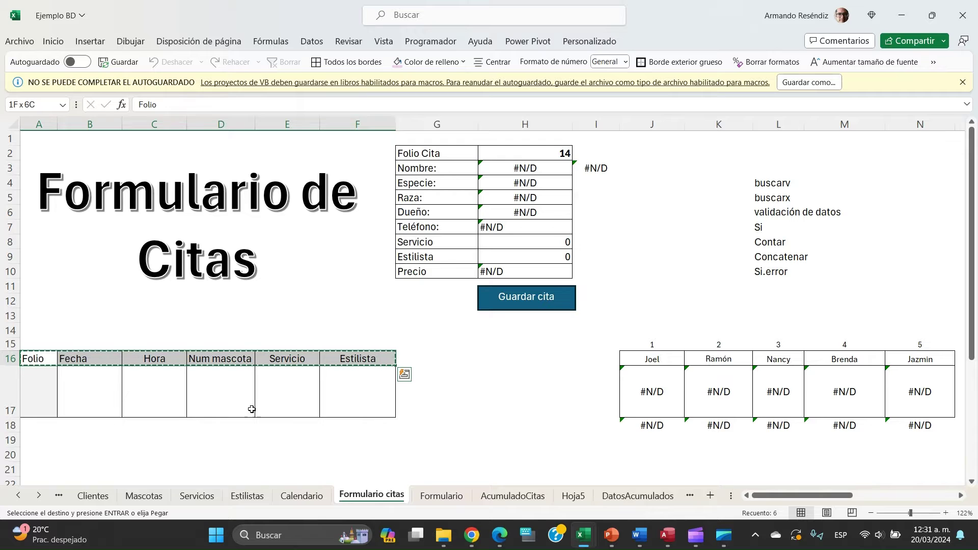
{"action": "left_click", "coordinate": [443, 501]}
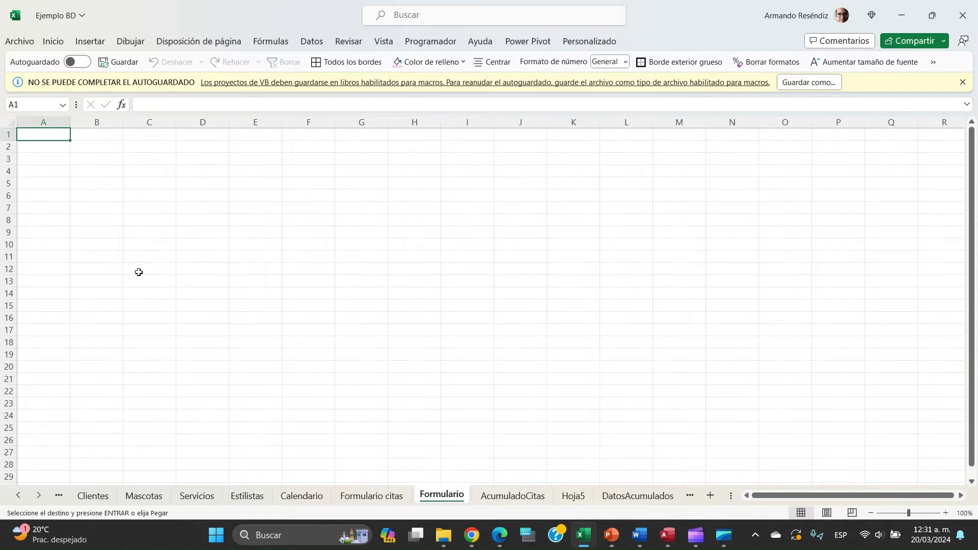
{"action": "left_click", "coordinate": [32, 319]}
{"action": "key", "text": "ctrl+v"}
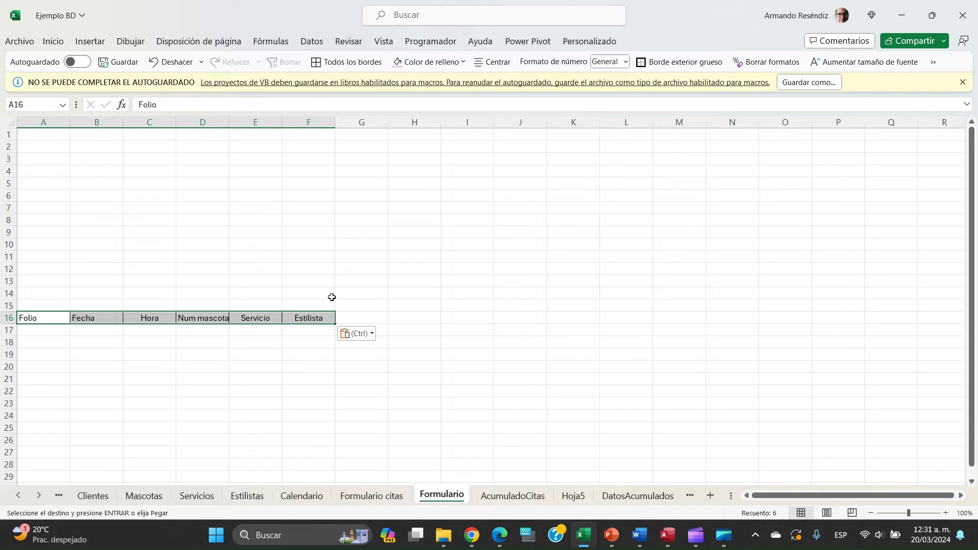
- Resize columns A to F to one equal width, and widen column D until the Num mascota heading fits
{"action": "key", "text": "ctrl+space"}
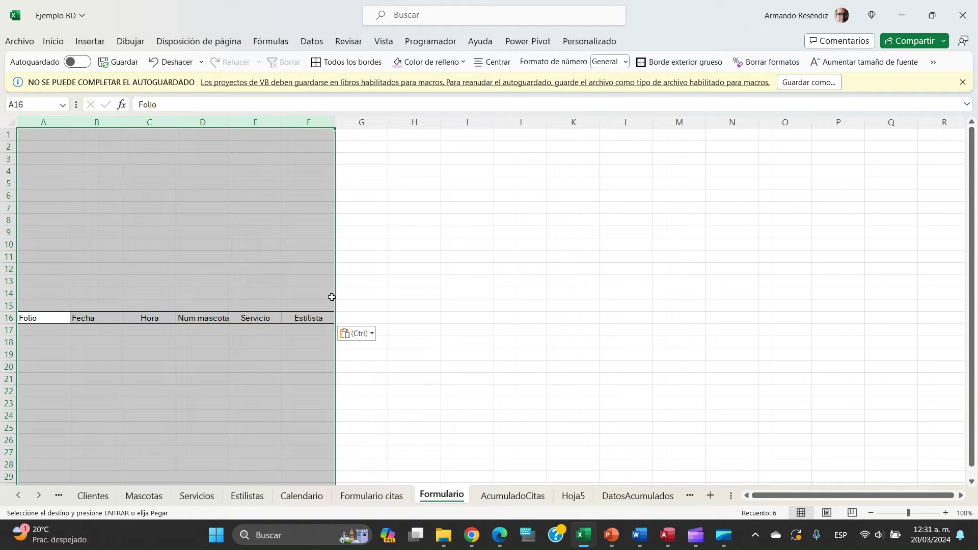
{"action": "double_click", "coordinate": [73, 119]}
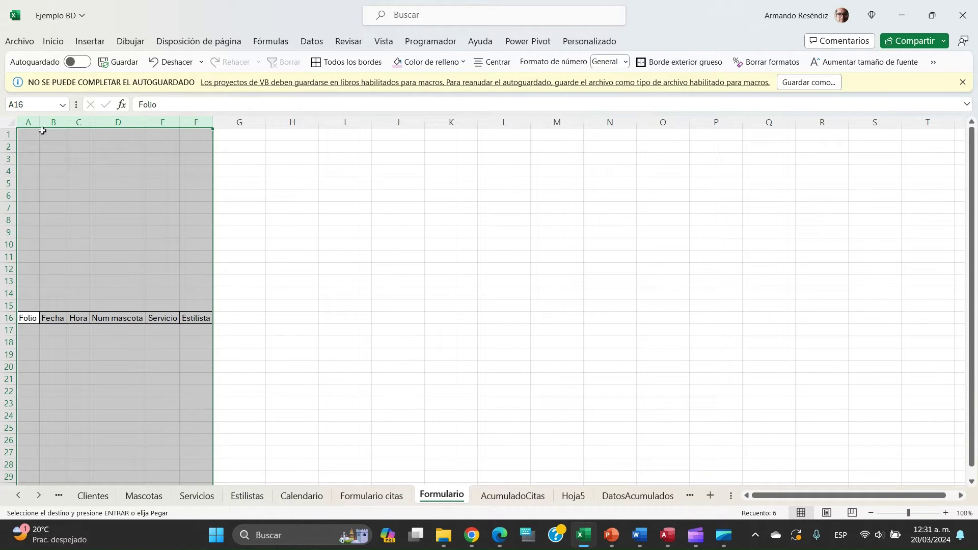
{"action": "left_click_drag", "start_coordinate": [40, 124], "coordinate": [64, 126]}
{"action": "left_click", "coordinate": [192, 293]}
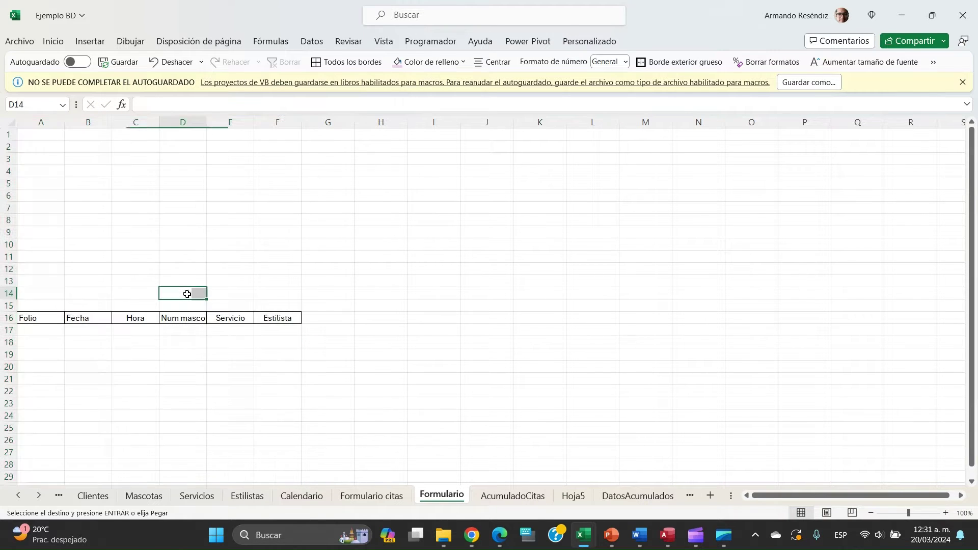
{"action": "left_click_drag", "start_coordinate": [208, 123], "coordinate": [235, 121]}
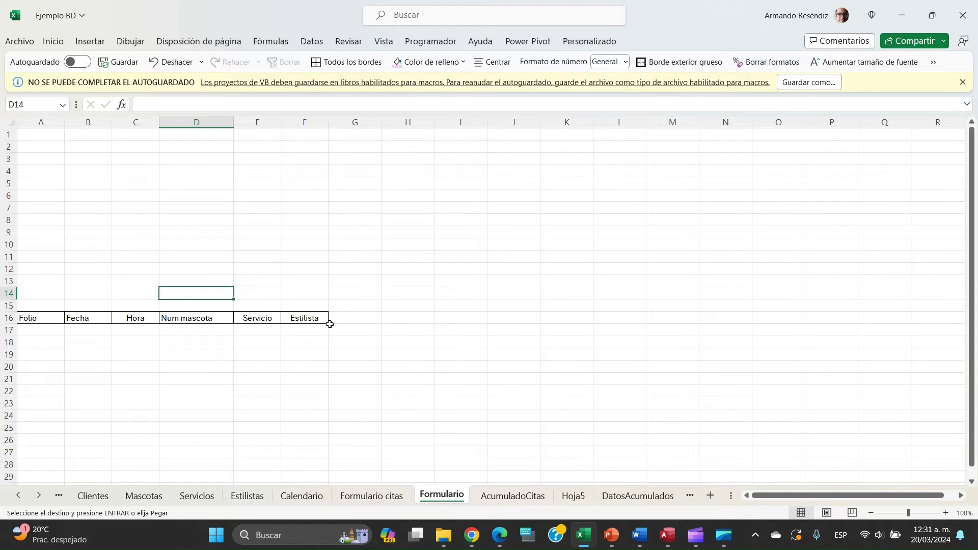
- Increase the height of row 17 and apply all borders to the entry cells A17:F17
{"action": "left_click", "coordinate": [308, 333]}
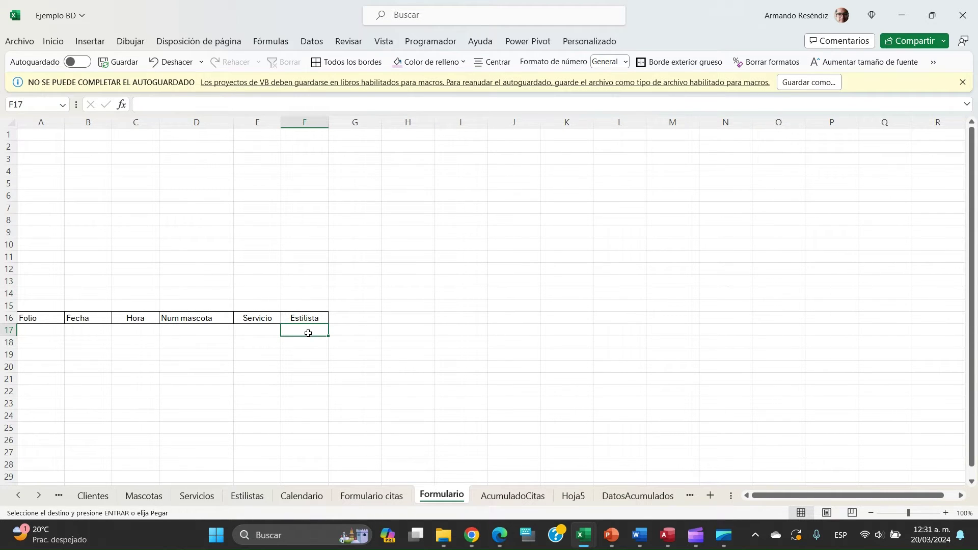
{"action": "key", "text": "shift+Left"}
{"action": "key", "text": "shift+Left"}
{"action": "key", "text": "shift+Left"}
{"action": "key", "text": "shift+Left"}
{"action": "key", "text": "shift+Left"}
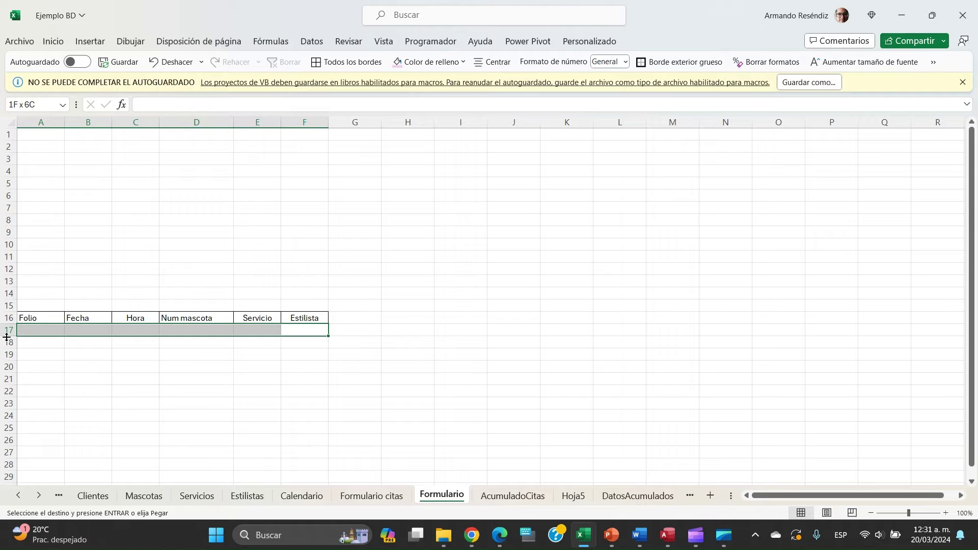
{"action": "left_click_drag", "start_coordinate": [6, 337], "coordinate": [9, 373]}
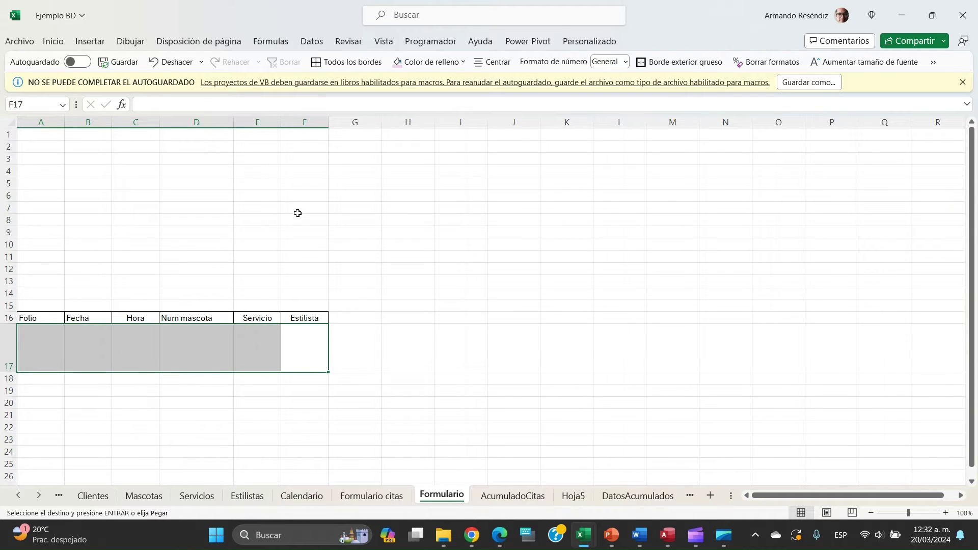
{"action": "left_click", "coordinate": [320, 63]}
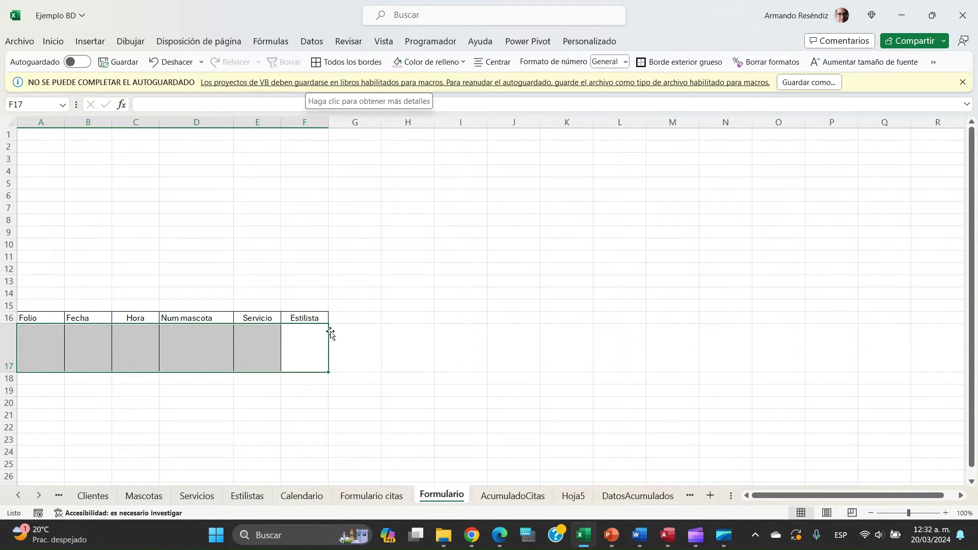
{"action": "left_click", "coordinate": [261, 297]}
- Copy the appointment summary block G2:H10 from the Formulario citas sheet to cell H2 of the Formulario sheet
{"action": "left_click_drag", "start_coordinate": [409, 142], "coordinate": [609, 291]}
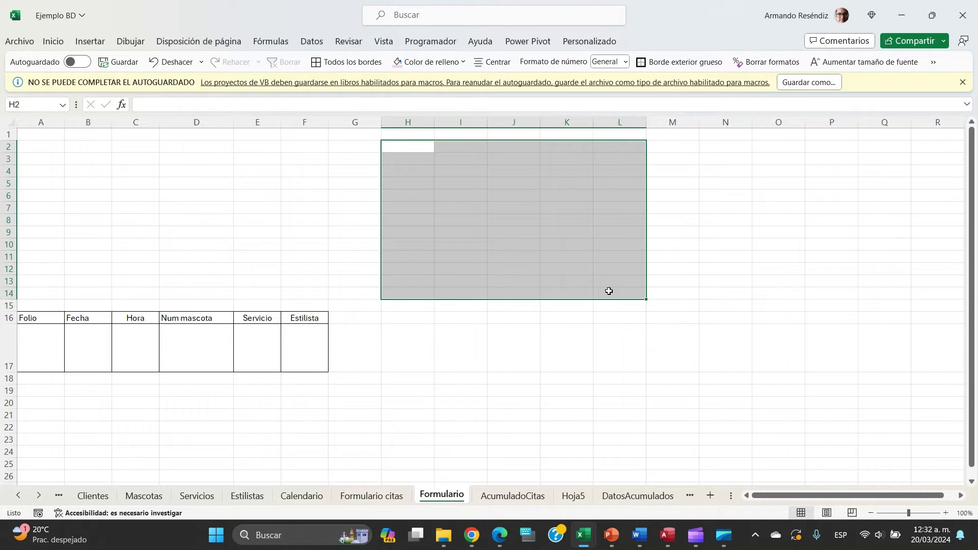
{"action": "left_click", "coordinate": [383, 497]}
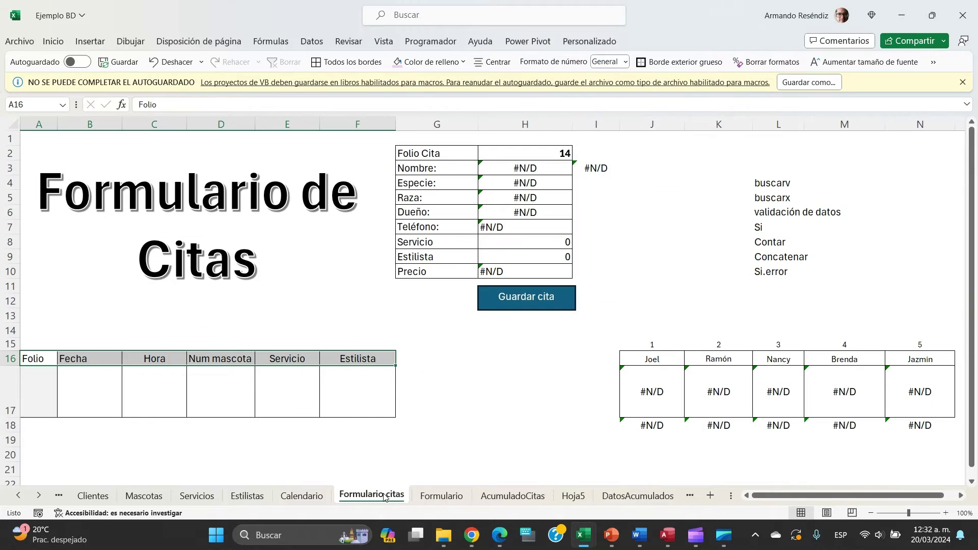
{"action": "left_click", "coordinate": [429, 155]}
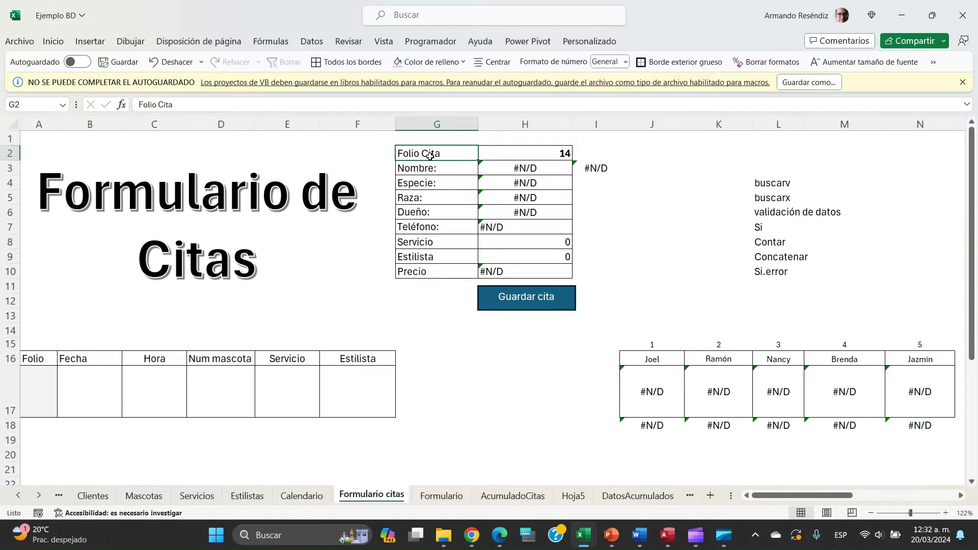
{"action": "key", "text": "shift+Down"}
{"action": "key", "text": "shift+Down"}
{"action": "key", "text": "shift+Down"}
{"action": "key", "text": "shift+Down"}
{"action": "key", "text": "shift+Down"}
{"action": "key", "text": "shift+Down"}
{"action": "key", "text": "shift+Down"}
{"action": "key", "text": "shift+Down"}
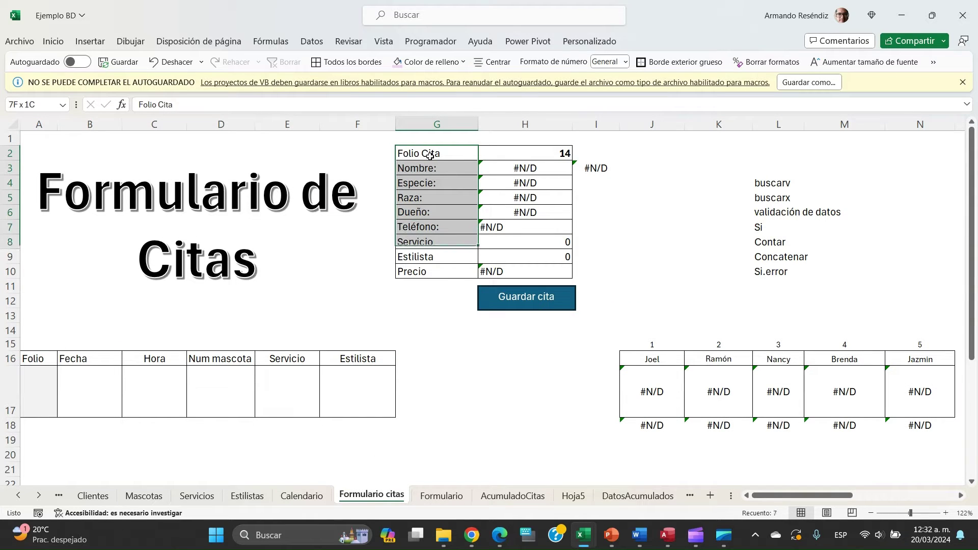
{"action": "key", "text": "shift+Right"}
{"action": "key", "text": "ctrl+c"}
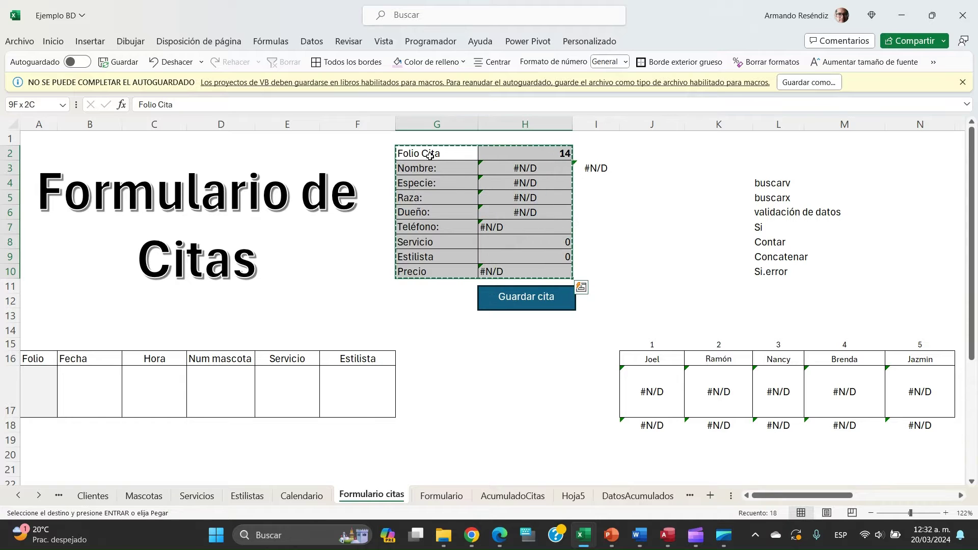
{"action": "left_click", "coordinate": [425, 497]}
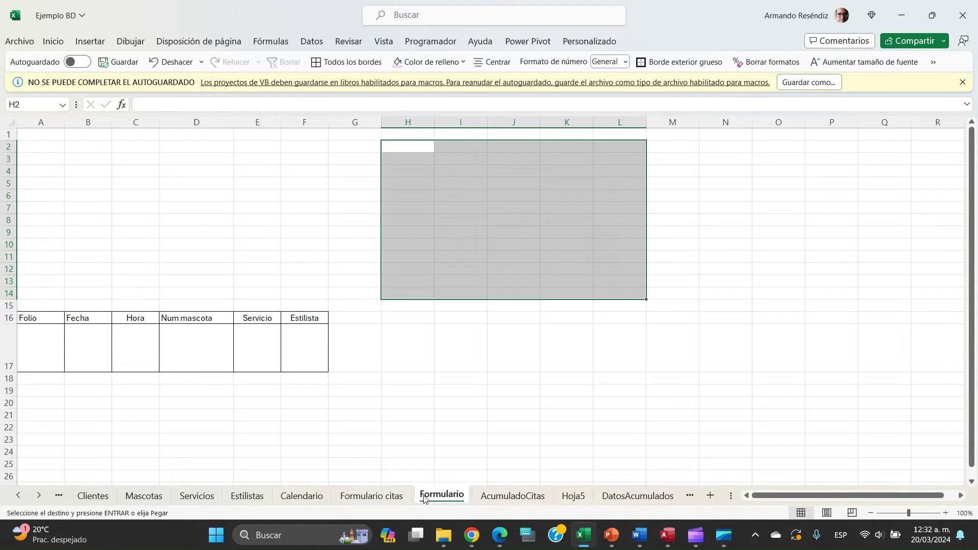
{"action": "left_click", "coordinate": [405, 148]}
{"action": "key", "text": "ctrl+v"}
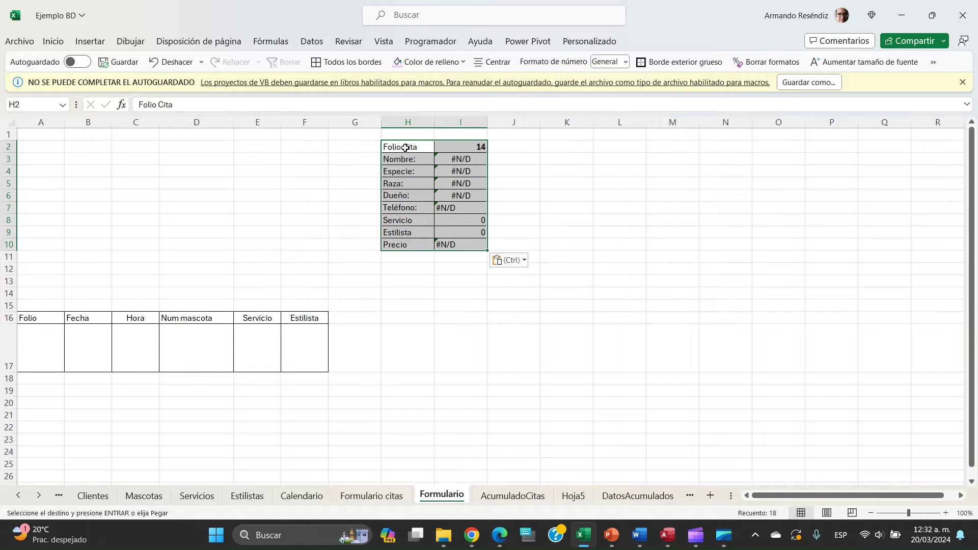
- Clear the copied formulas from I2:I10, keeping the cell borders
{"action": "left_click", "coordinate": [450, 147]}
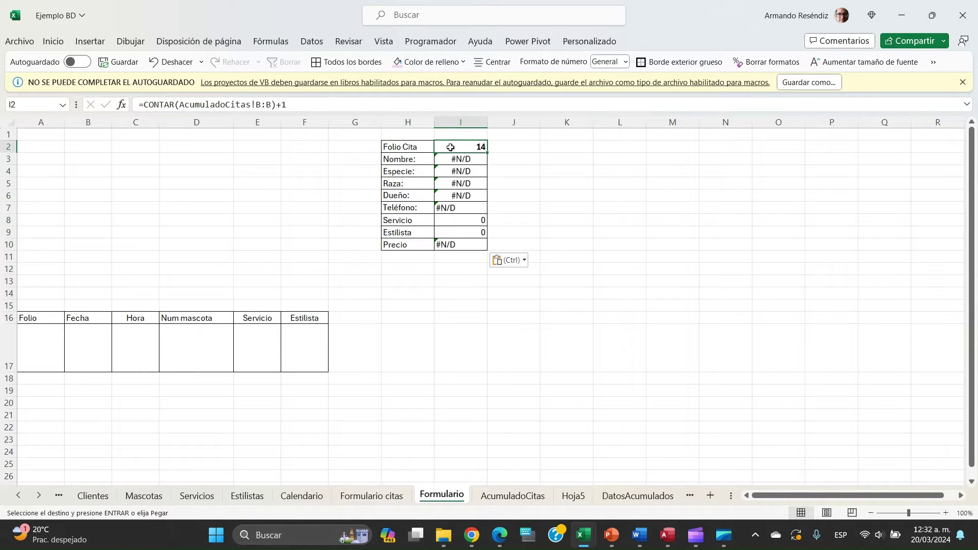
{"action": "key", "text": "ctrl+shift+Down"}
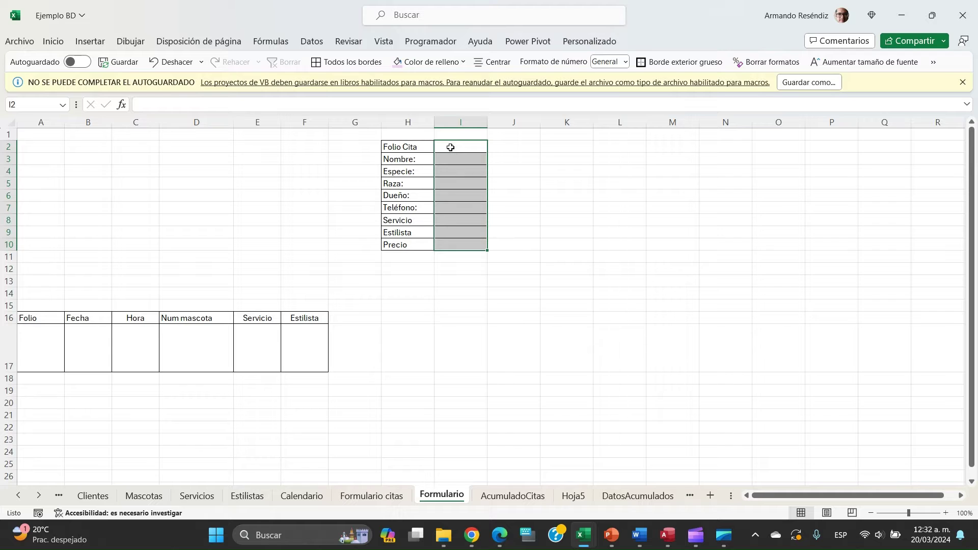
- Move the block H3:I10, from Nombre to Precio, down one row so it starts at H4
{"action": "key", "text": "Down"}
{"action": "key", "text": "Left"}
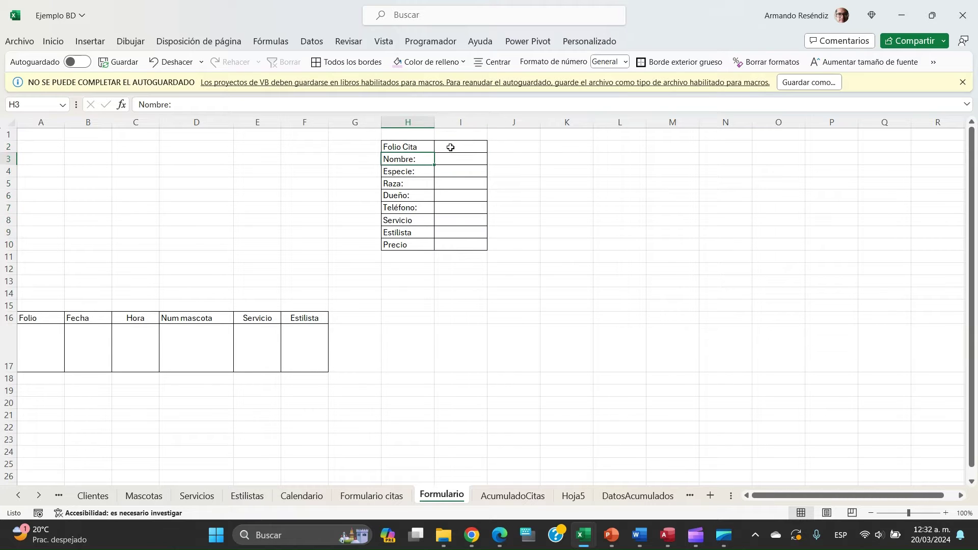
{"action": "key", "text": "shift+Down"}
{"action": "key", "text": "shift+Down"}
{"action": "key", "text": "shift+Down"}
{"action": "key", "text": "shift+Down"}
{"action": "key", "text": "shift+Down"}
{"action": "key", "text": "shift+Down"}
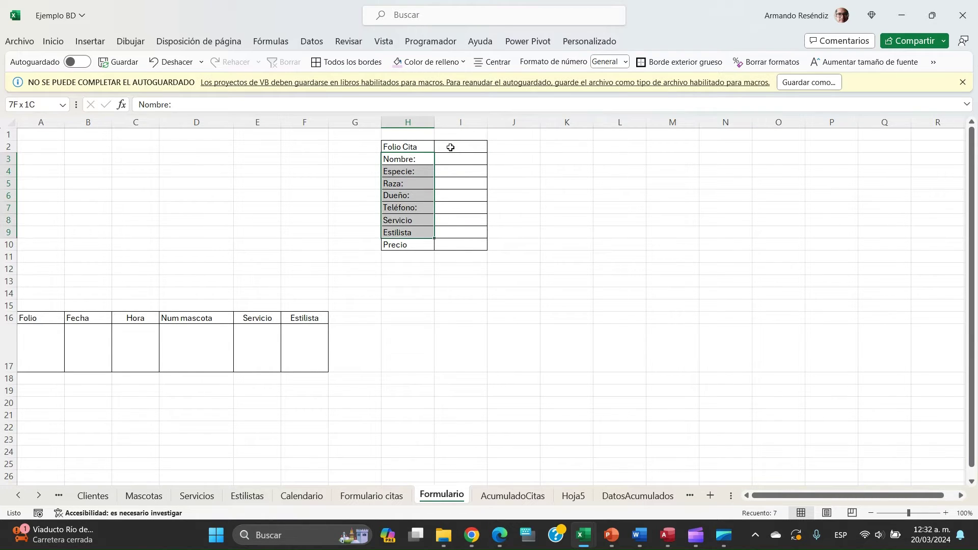
{"action": "key", "text": "shift+Down"}
{"action": "key", "text": "shift+Right"}
{"action": "key", "text": "ctrl+c"}
{"action": "key", "text": "Down"}
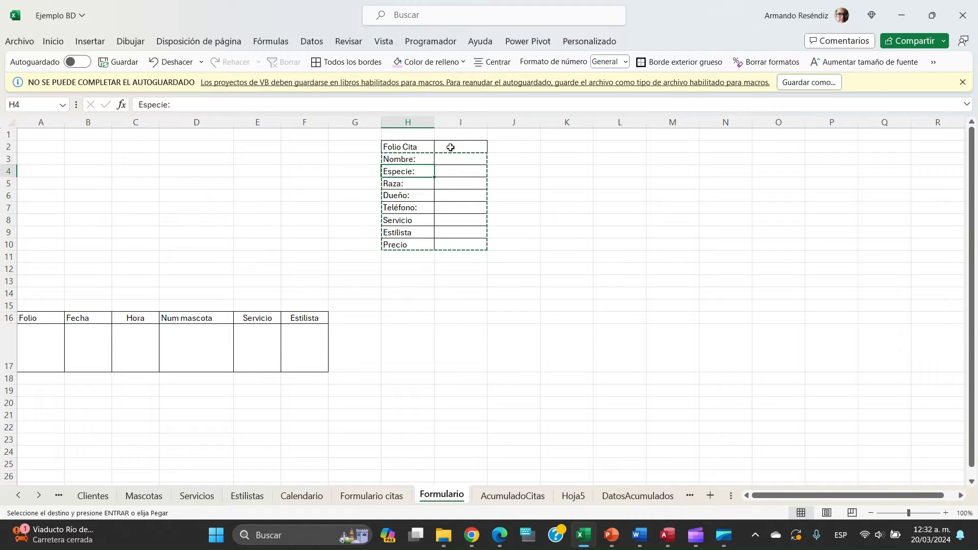
{"action": "key", "text": "ctrl+v"}
- Fill the Folio Cita row's formatting down into H3:I3 and label cell H3 "Fecha y hora"
{"action": "key", "text": "Up"}
{"action": "key", "text": "shift+Right"}
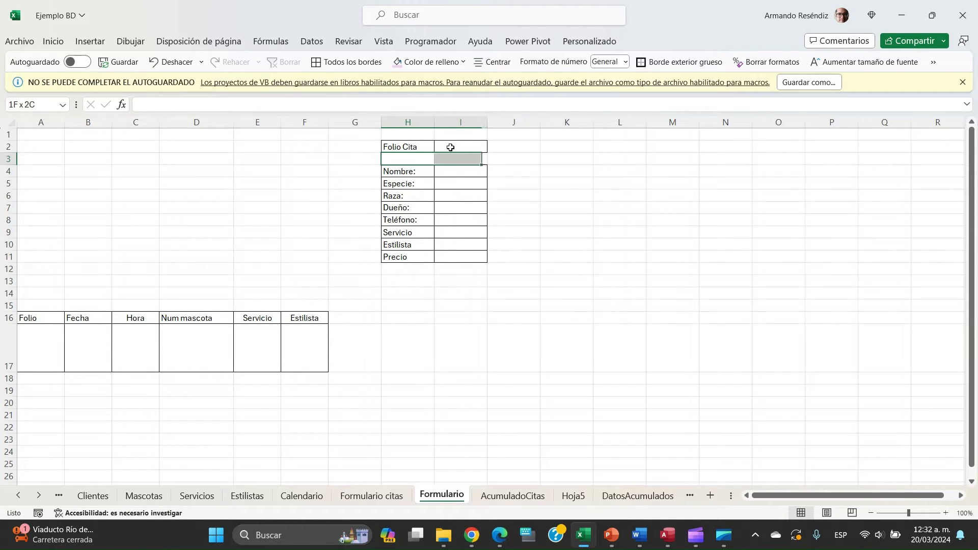
{"action": "key", "text": "ctrl+d"}
{"action": "key", "text": "shift+Left"}
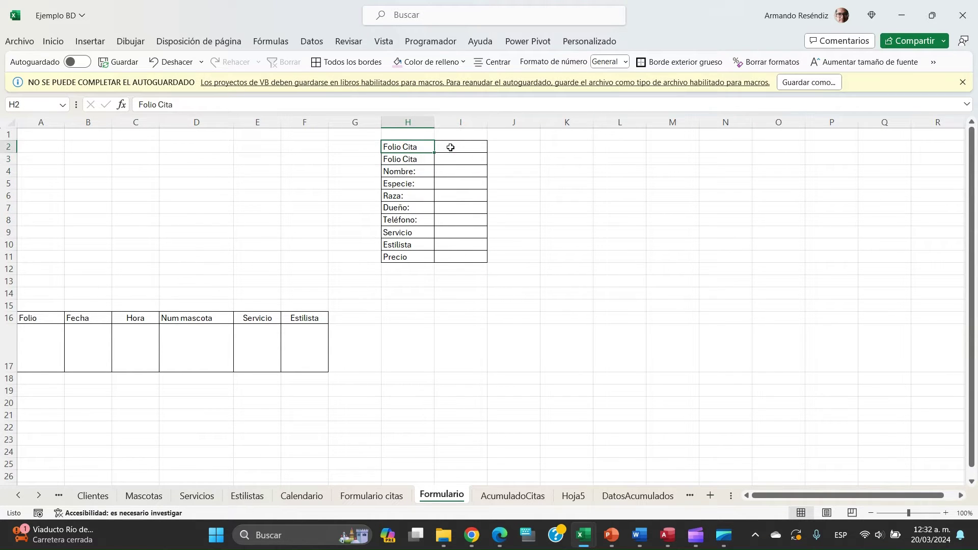
{"action": "type", "text": "Fe"}
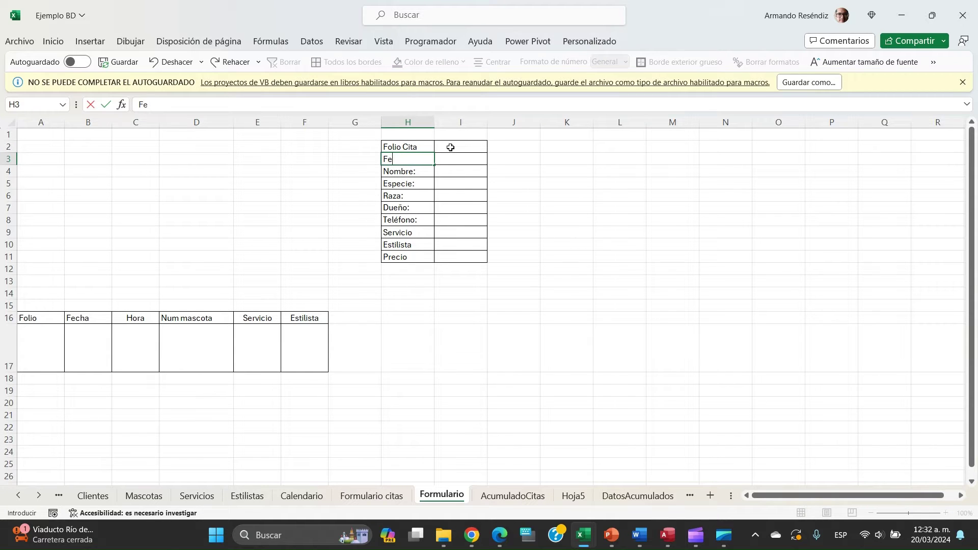
{"action": "type", "text": "hcaha y hora"}
{"action": "key", "text": "Return"}
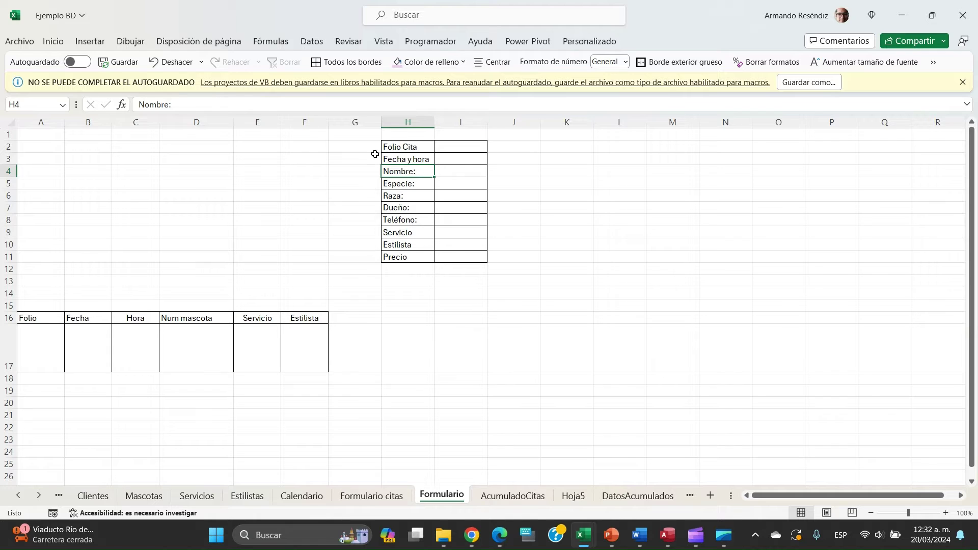
{"action": "left_click_drag", "start_coordinate": [368, 147], "coordinate": [616, 270]}
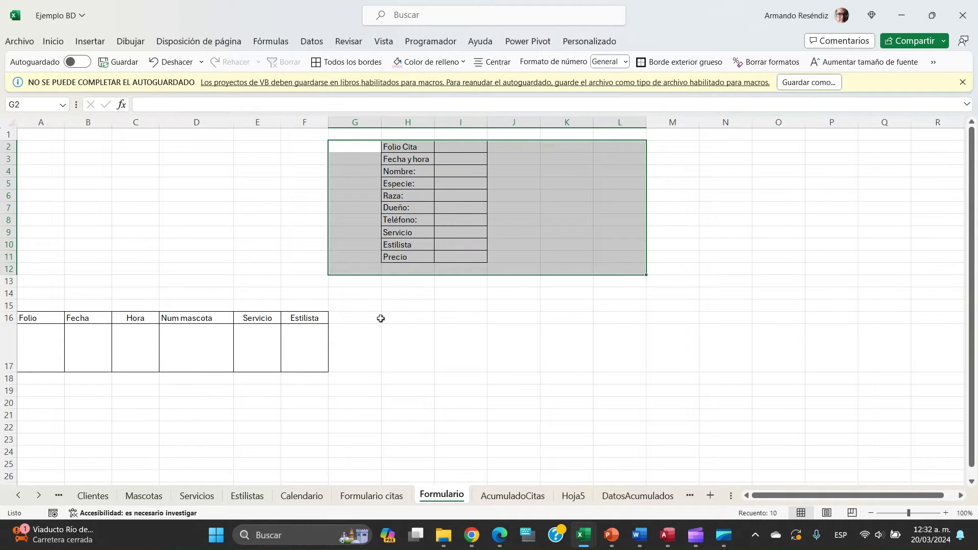
{"action": "left_click", "coordinate": [415, 302]}
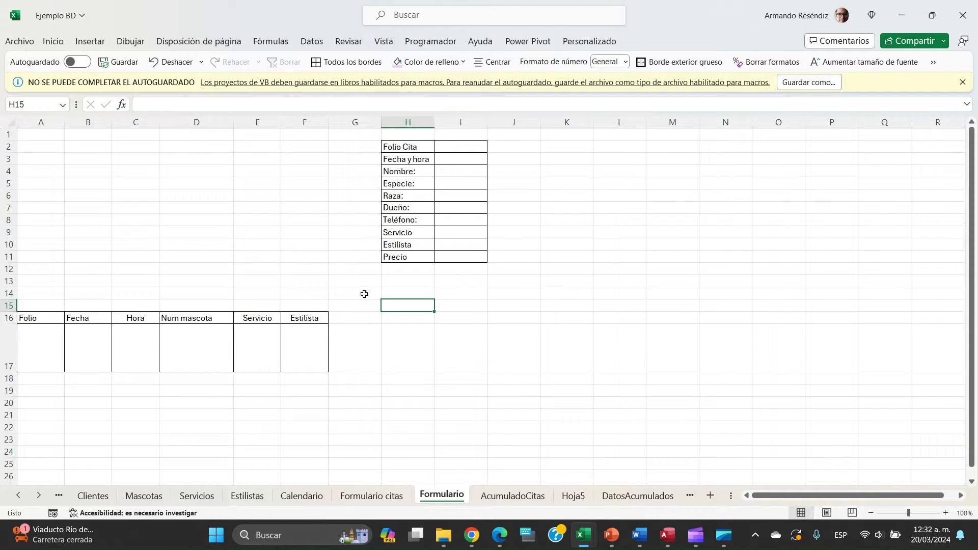
{"action": "key", "text": "alt+Tab"}
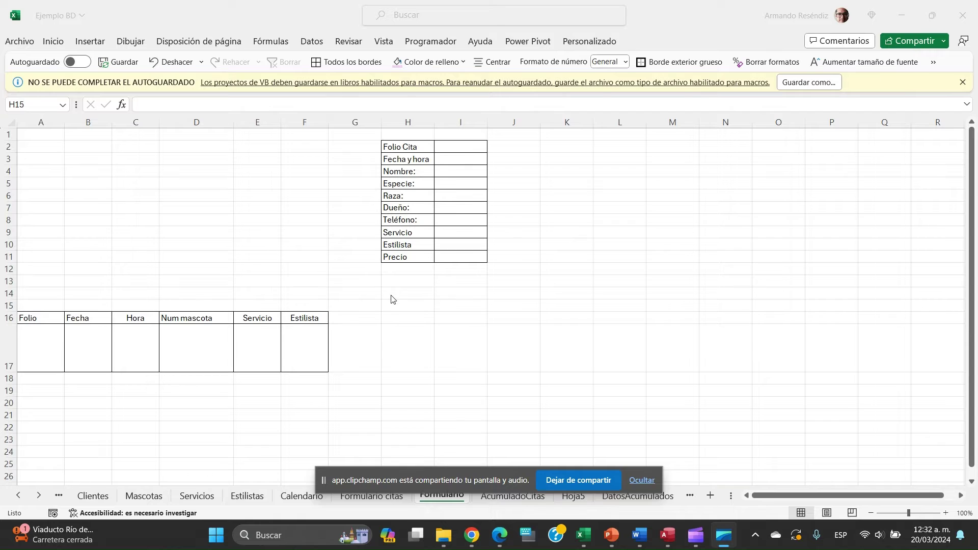
{"action": "left_click", "coordinate": [393, 301]}
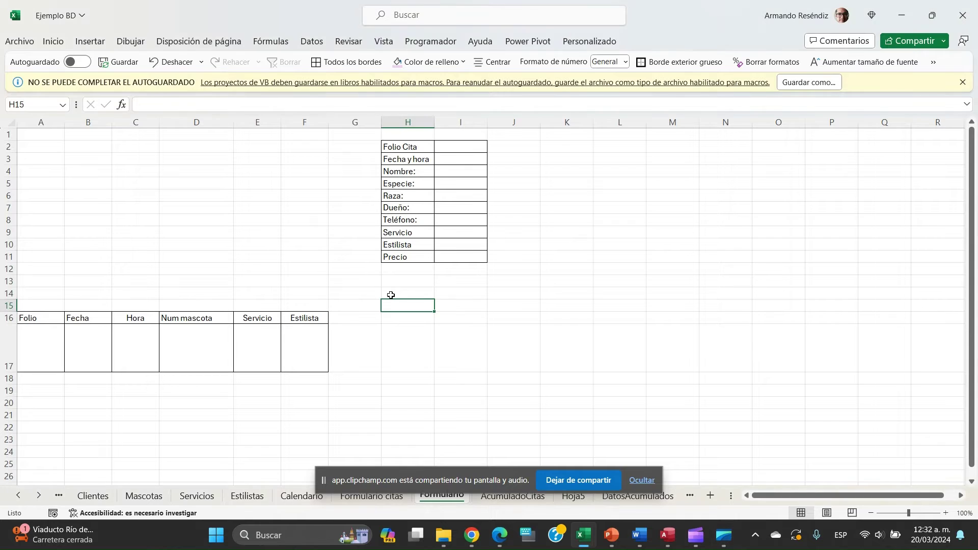
{"action": "left_click", "coordinate": [643, 482]}
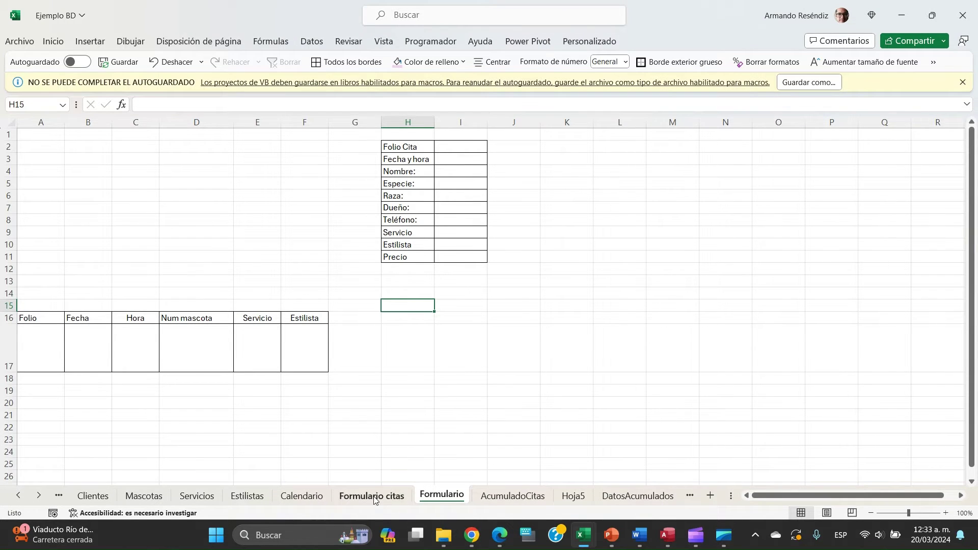
- Copy the stylist availability block J16:N17 from the Formulario citas sheet to cell J16 of the Formulario sheet
{"action": "left_click", "coordinate": [372, 496]}
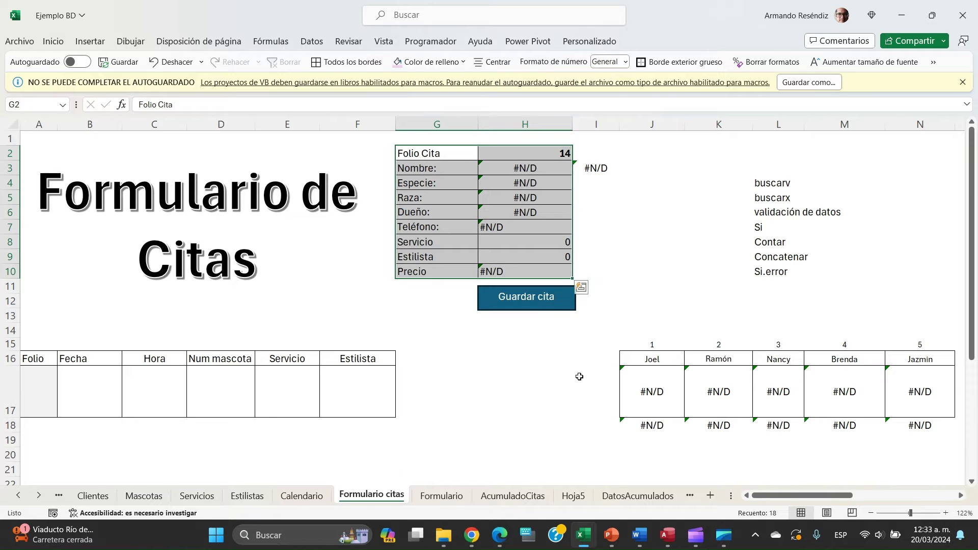
{"action": "left_click", "coordinate": [652, 355]}
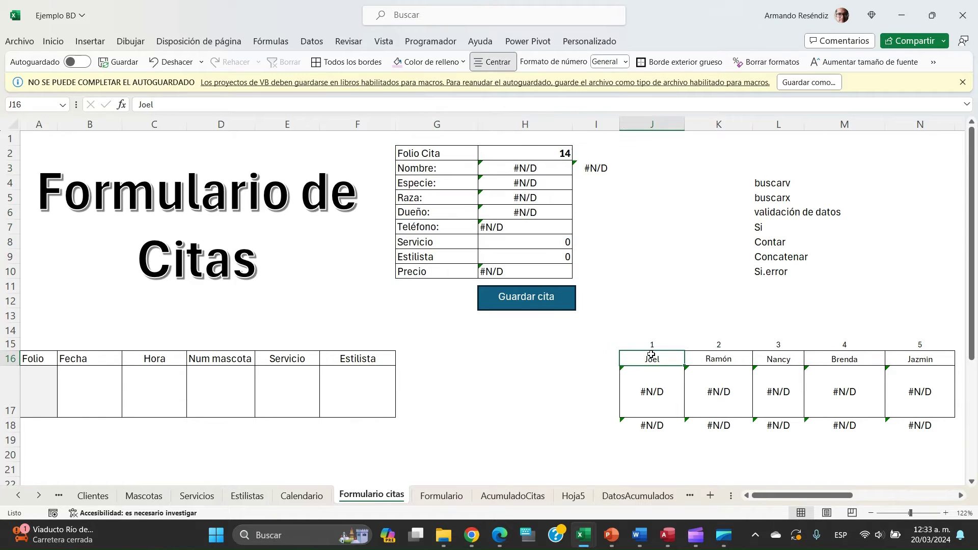
{"action": "key", "text": "shift+Right"}
{"action": "key", "text": "shift+Right"}
{"action": "key", "text": "shift+Right"}
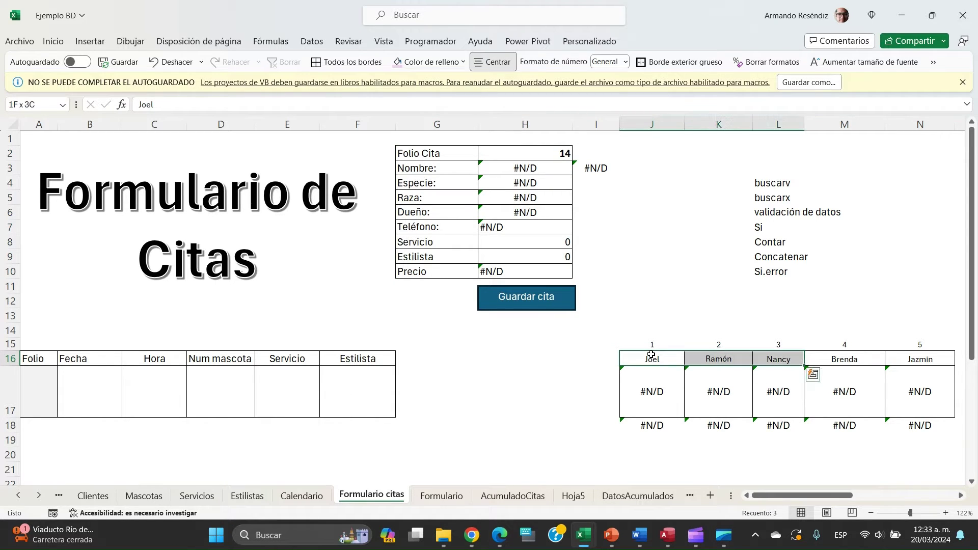
{"action": "left_click", "coordinate": [652, 355]}
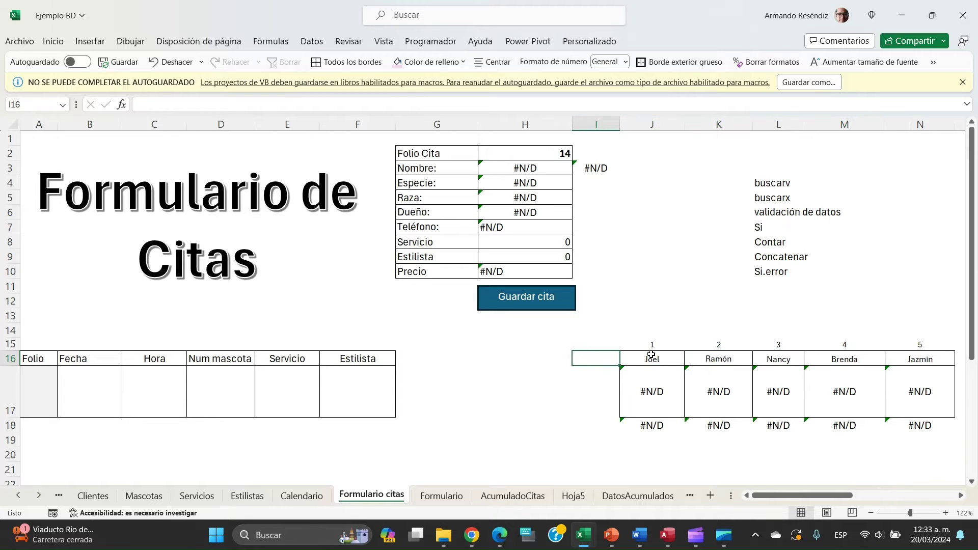
{"action": "key", "text": "shift+Right"}
{"action": "key", "text": "shift+Right"}
{"action": "key", "text": "shift+Right"}
{"action": "key", "text": "shift+Right"}
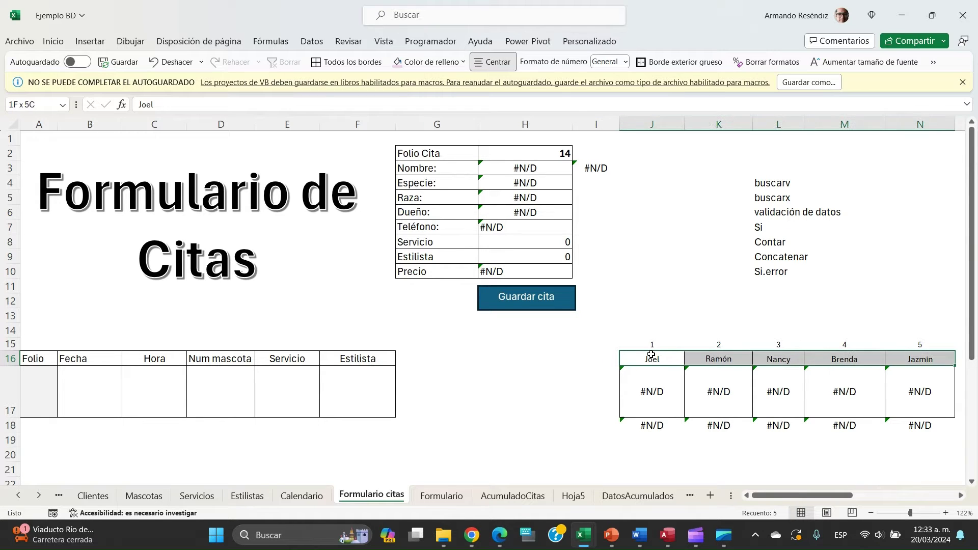
{"action": "key", "text": "shift+Down"}
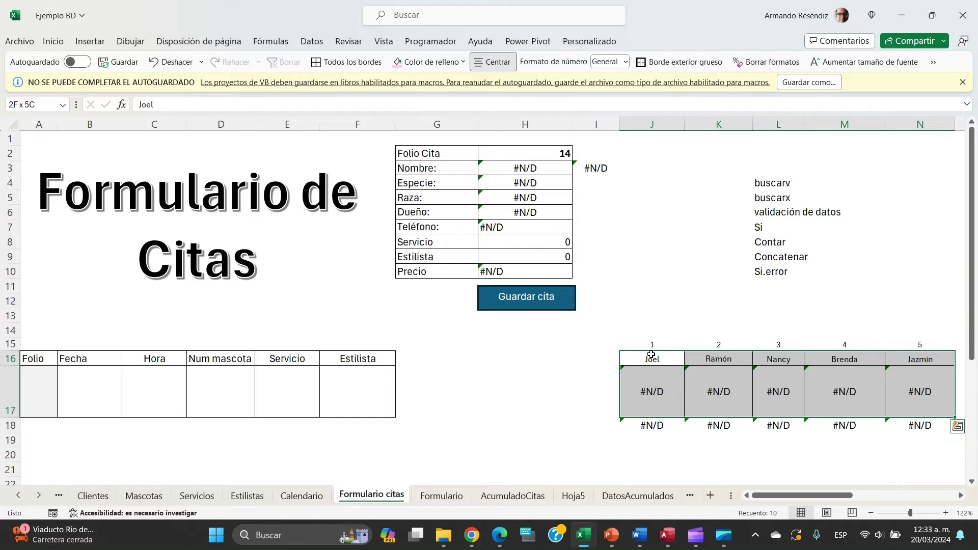
{"action": "key", "text": "ctrl+c"}
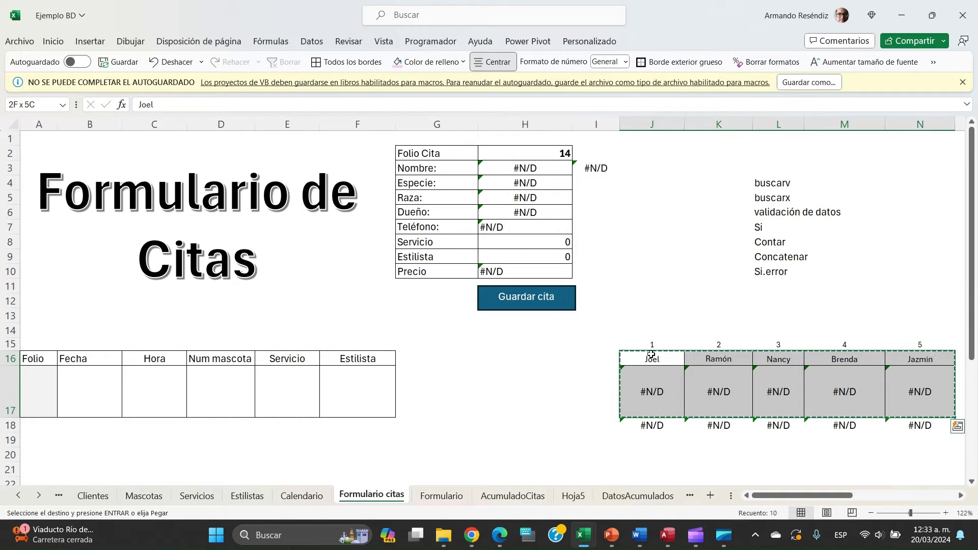
{"action": "left_click", "coordinate": [451, 498]}
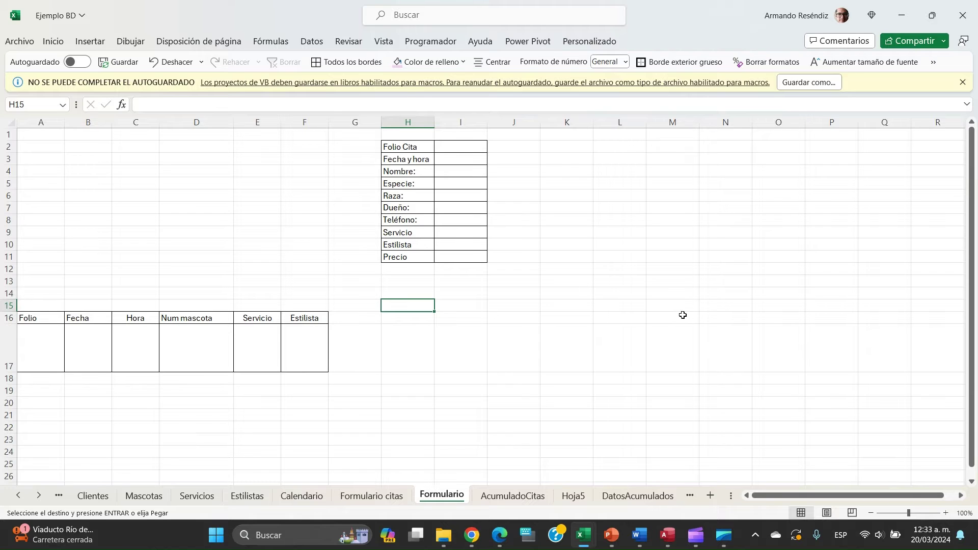
{"action": "left_click", "coordinate": [513, 322]}
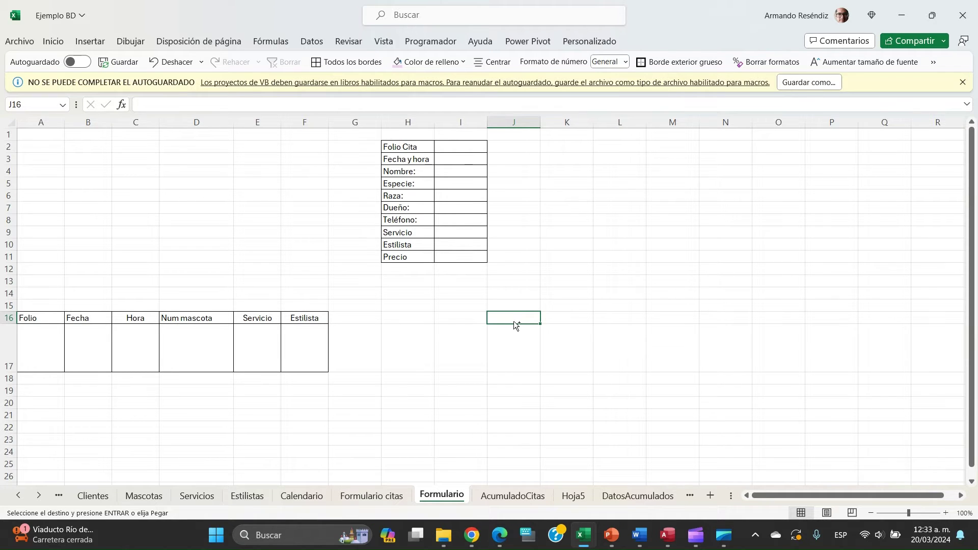
{"action": "key", "text": "ctrl+v"}
- Clear the copied lookup formulas from J17:N17, keeping the cell borders
{"action": "key", "text": "Down"}
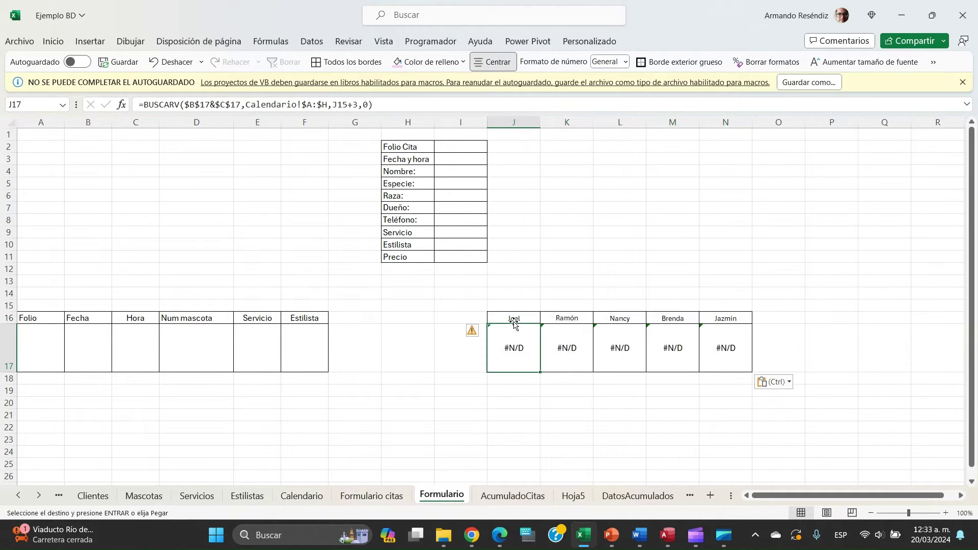
{"action": "key", "text": "shift+Right"}
{"action": "key", "text": "shift+Right"}
{"action": "key", "text": "shift+Right"}
{"action": "key", "text": "shift+Right"}
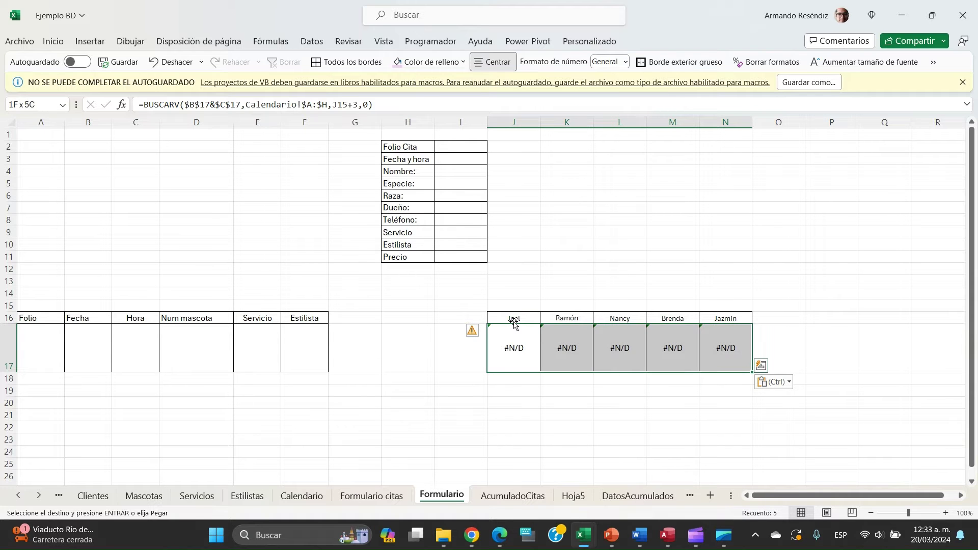
{"action": "key", "text": "Escape"}
{"action": "key", "text": "Delete"}
{"action": "left_click", "coordinate": [348, 374]}
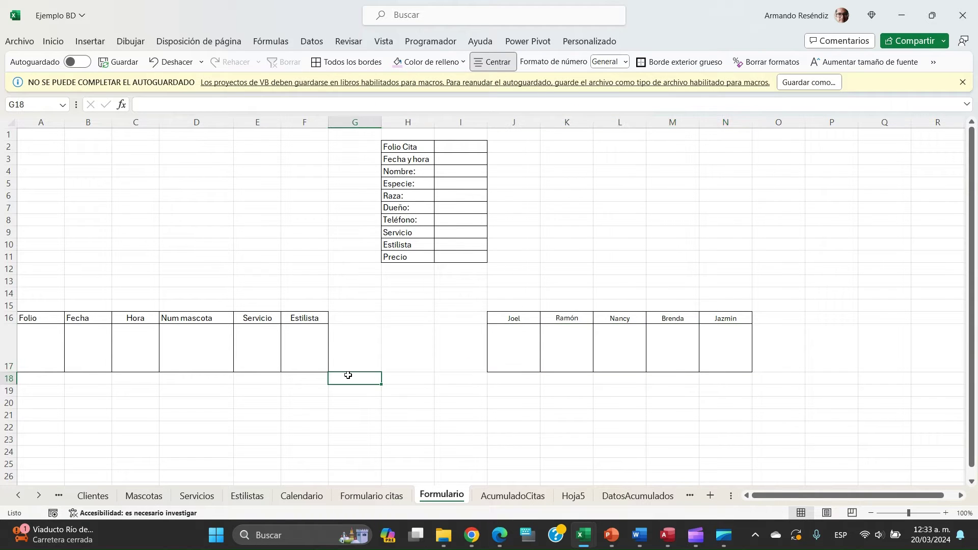
- Copy the "Formulario de Citas" title shape from Formulario citas to the Formulario sheet and place it over columns A to F, above the entry row
{"action": "scroll", "coordinate": [348, 375], "scroll_direction": "up", "scroll_amount": 2}
{"action": "scroll", "coordinate": [346, 376], "scroll_direction": "down", "scroll_amount": 2}
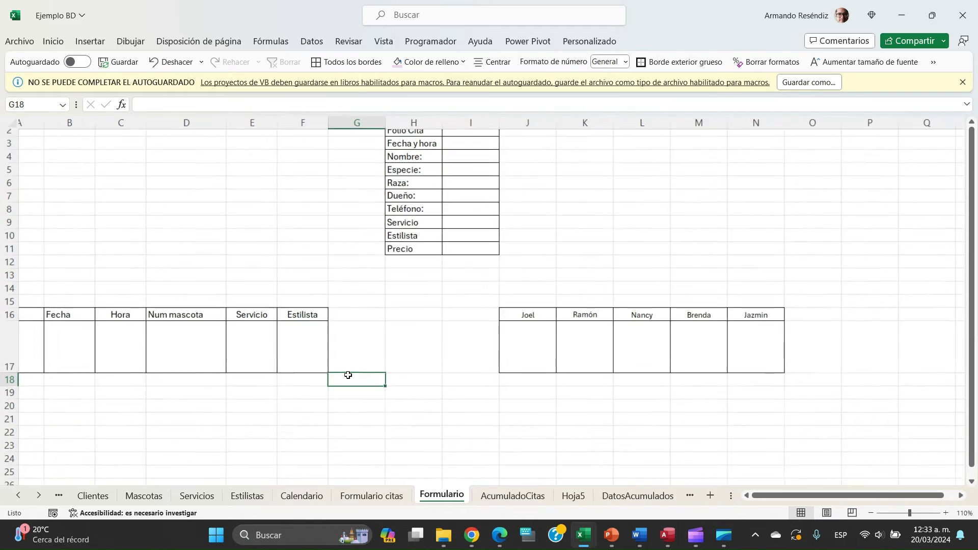
{"action": "left_click", "coordinate": [321, 329]}
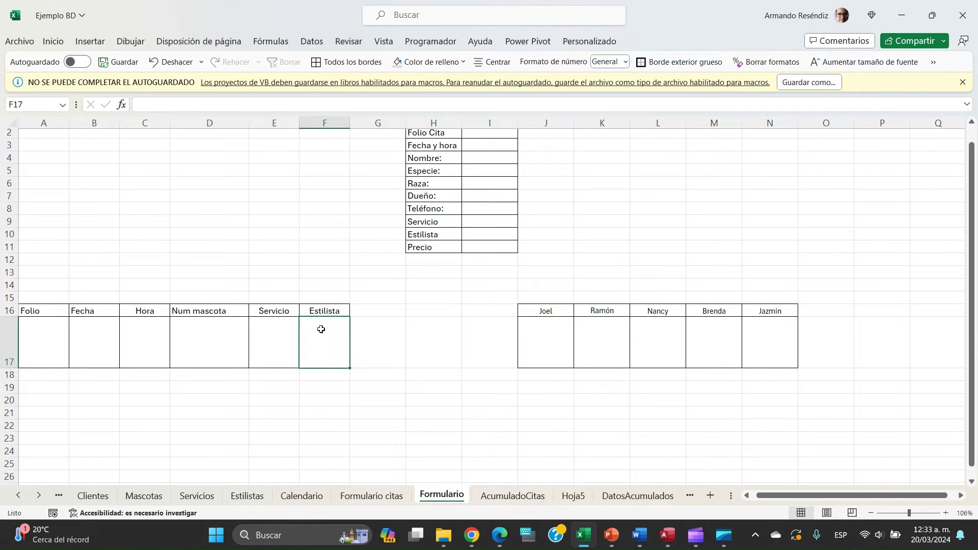
{"action": "scroll", "coordinate": [321, 329], "scroll_direction": "up", "scroll_amount": 1}
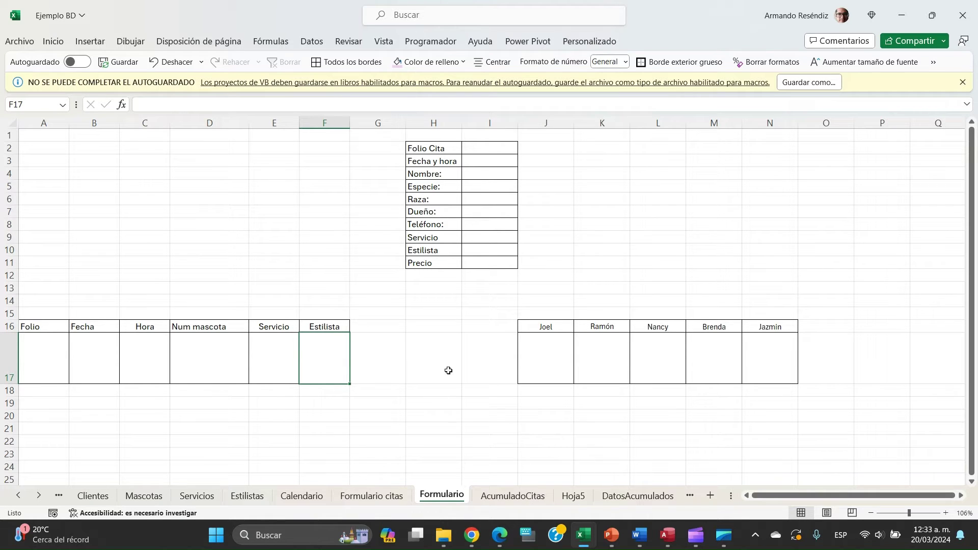
{"action": "left_click", "coordinate": [395, 499]}
{"action": "left_click", "coordinate": [204, 255]}
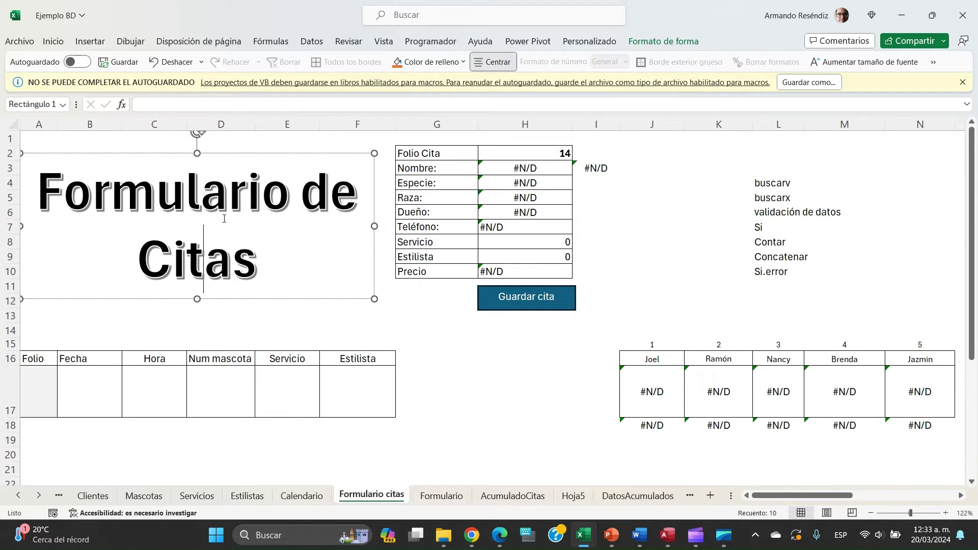
{"action": "left_click", "coordinate": [247, 153]}
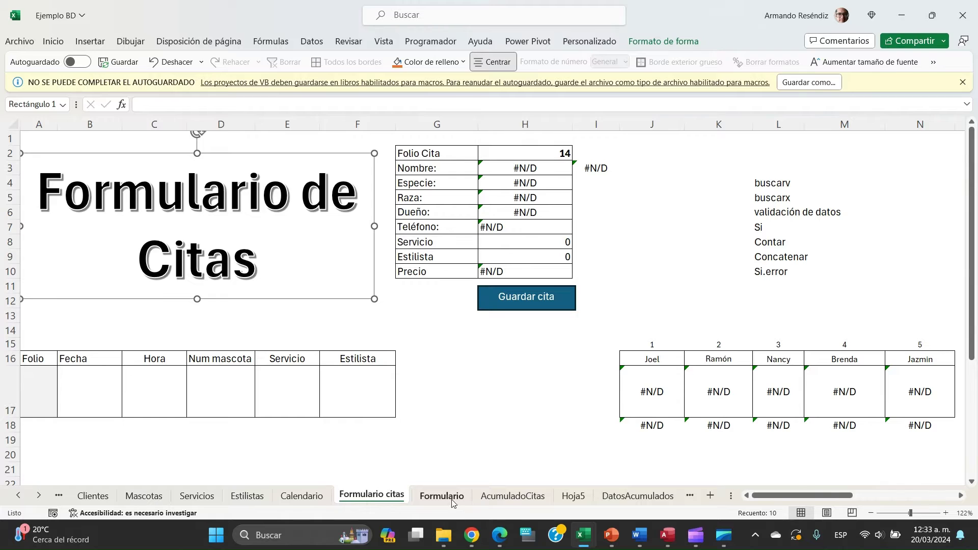
{"action": "left_click", "coordinate": [442, 497]}
{"action": "left_click", "coordinate": [108, 184]}
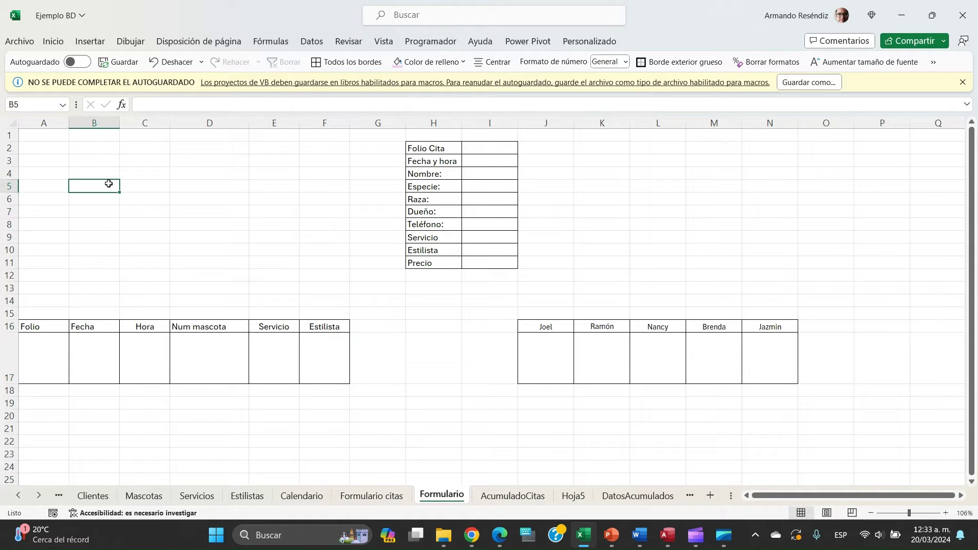
{"action": "key", "text": "ctrl+v"}
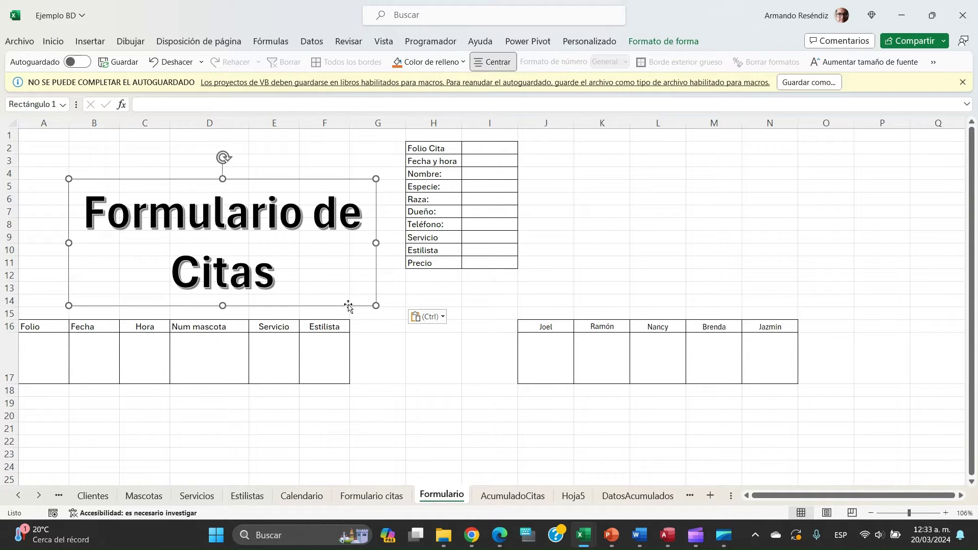
{"action": "left_click_drag", "start_coordinate": [348, 304], "coordinate": [321, 258]}
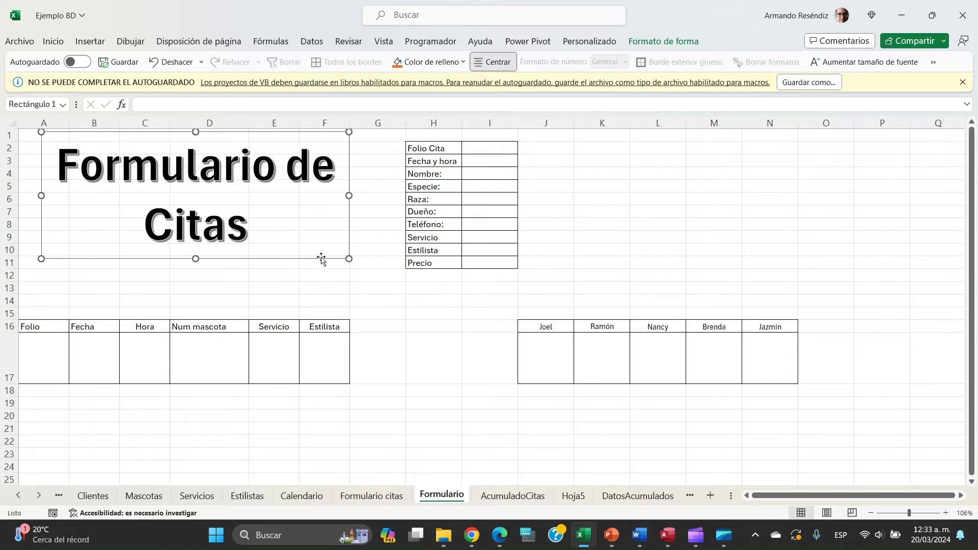
- Add a new sheet between Formulario and AcumuladoCitas and rename it "Acumulado"
{"action": "left_click", "coordinate": [32, 362]}
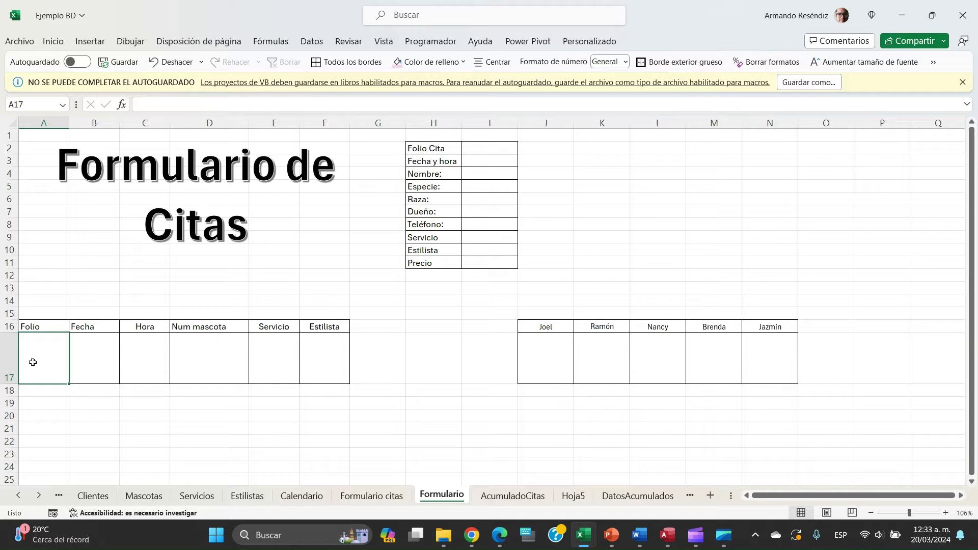
{"action": "left_click", "coordinate": [515, 498]}
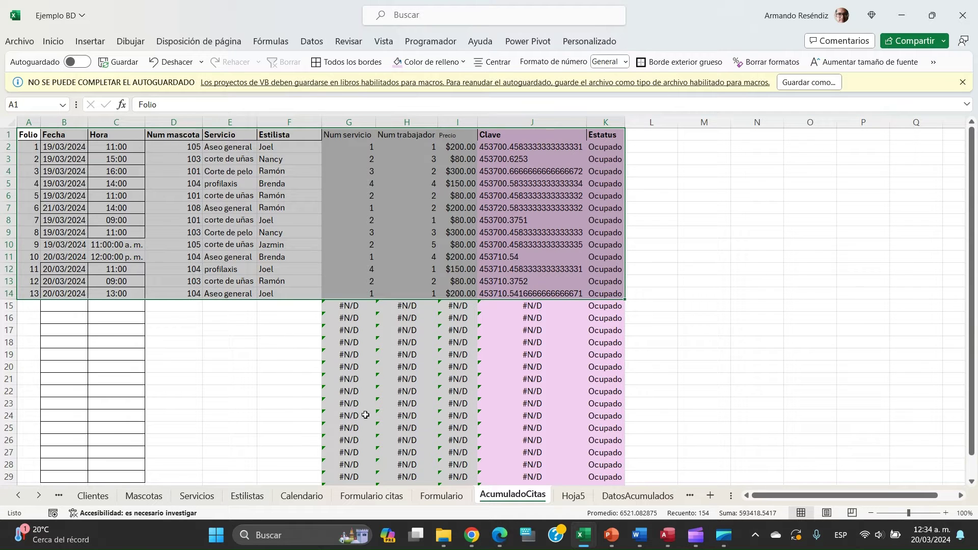
{"action": "left_click", "coordinate": [437, 498]}
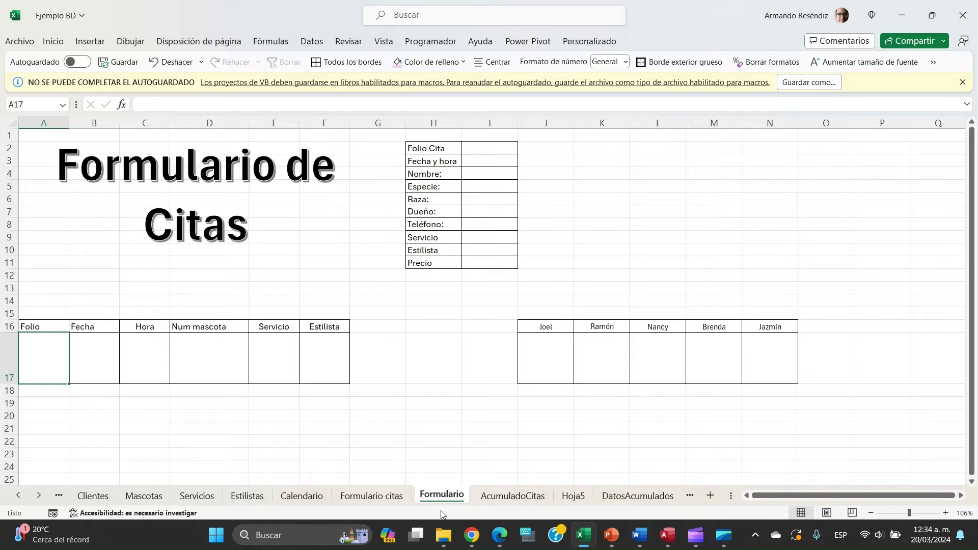
{"action": "left_click", "coordinate": [502, 496]}
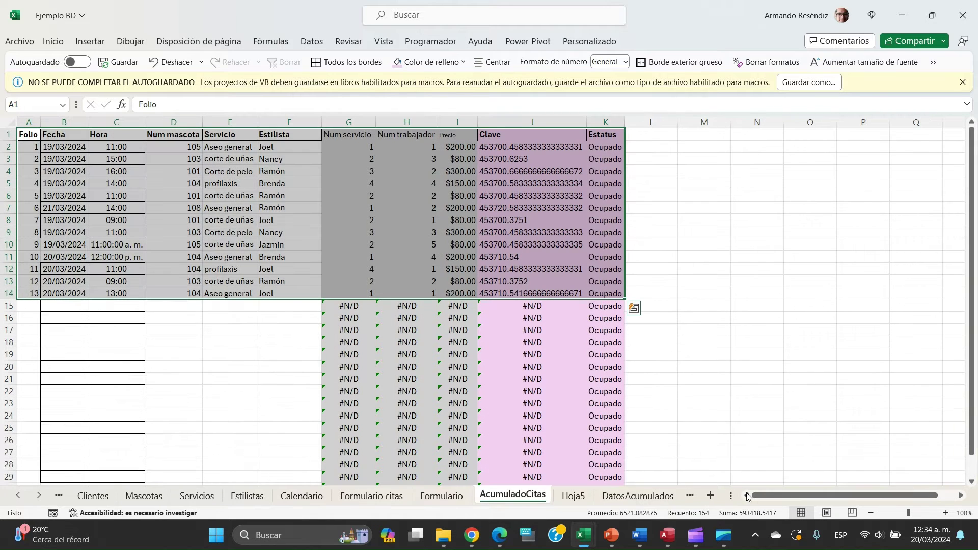
{"action": "left_click", "coordinate": [711, 501]}
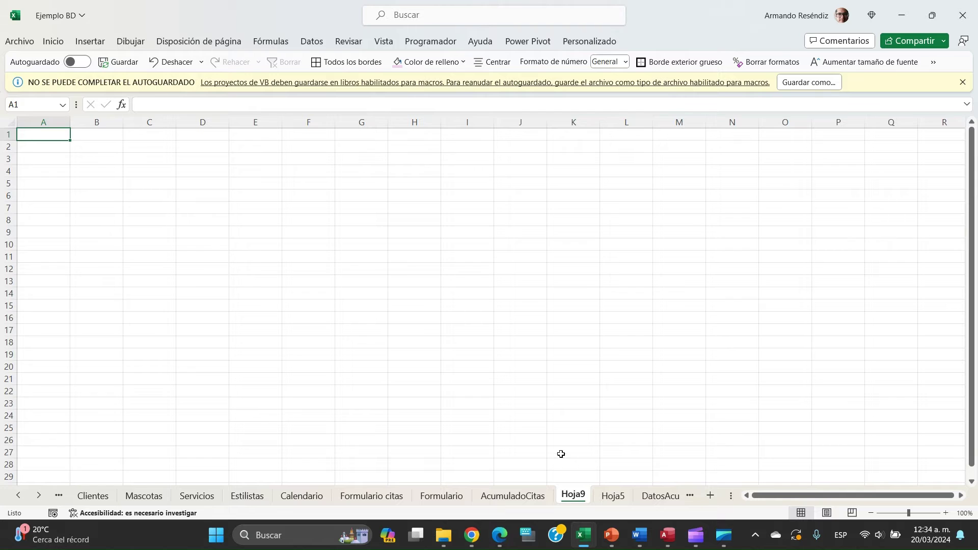
{"action": "left_click_drag", "start_coordinate": [575, 498], "coordinate": [488, 498]}
{"action": "double_click", "coordinate": [490, 496]}
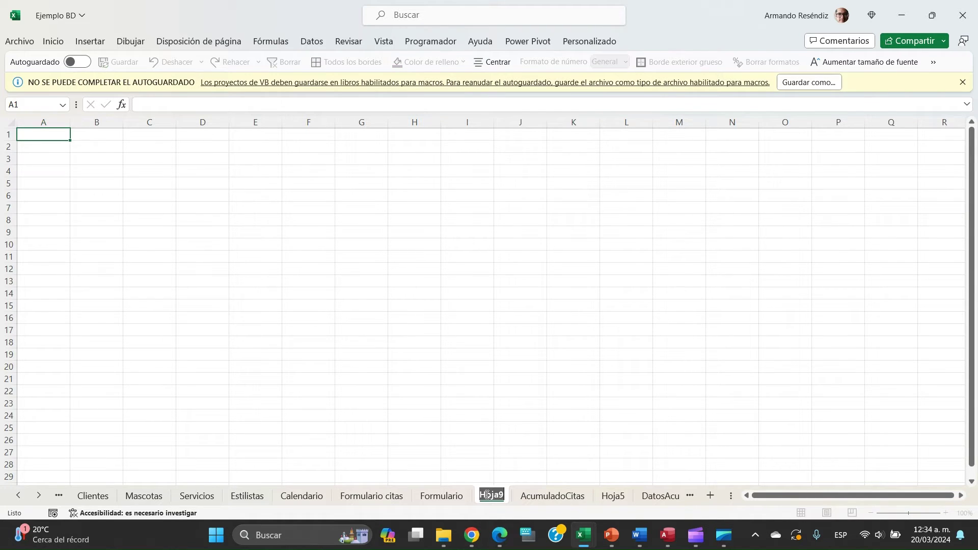
{"action": "type", "text": "Acumulado"}
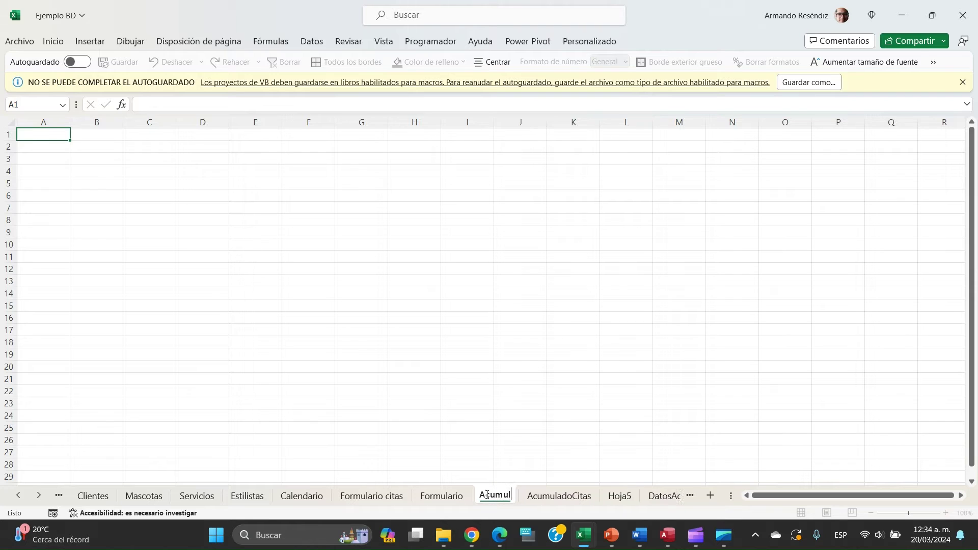
{"action": "left_click", "coordinate": [492, 453]}
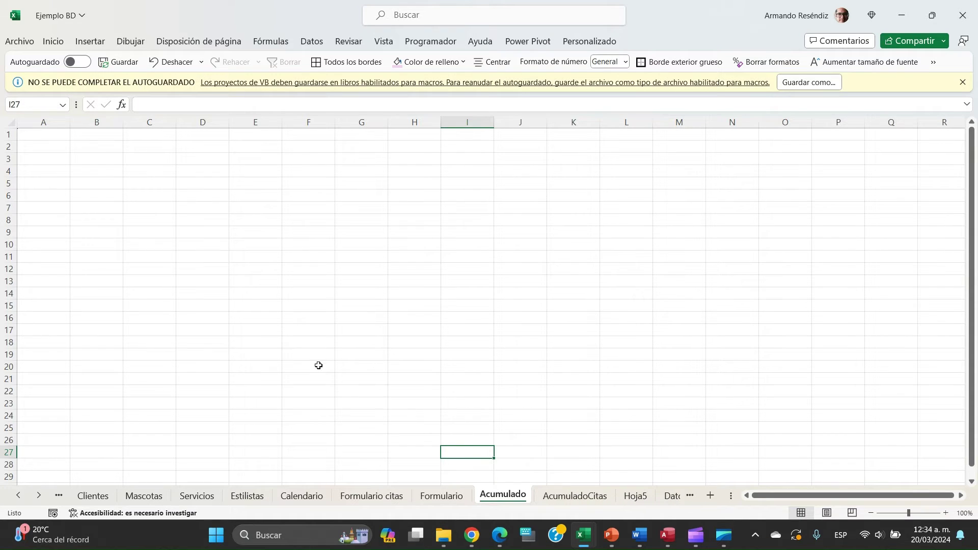
- Copy the entry headers A16:F16, from Folio to Estilista, from the Formulario sheet to cell A1 of the Acumulado sheet
{"action": "left_click", "coordinate": [443, 496]}
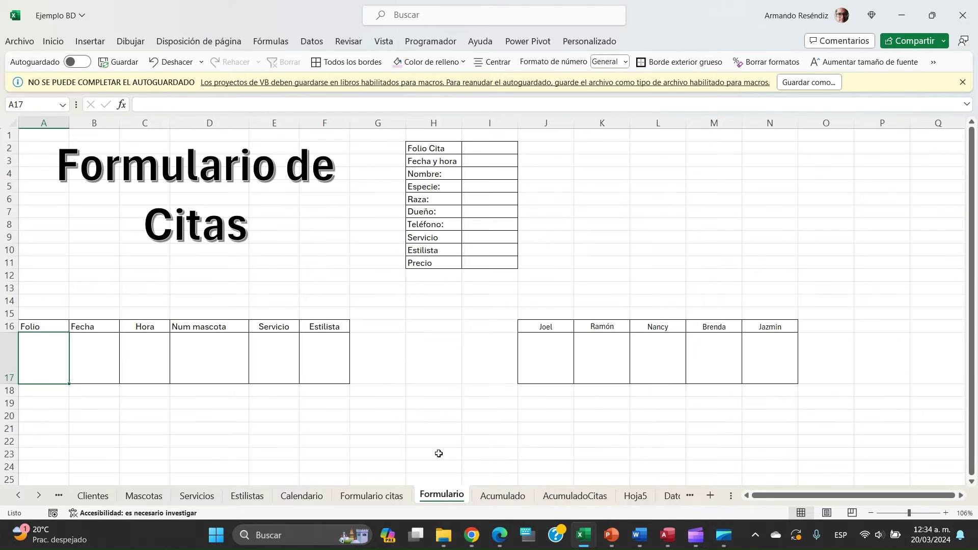
{"action": "left_click", "coordinate": [34, 328]}
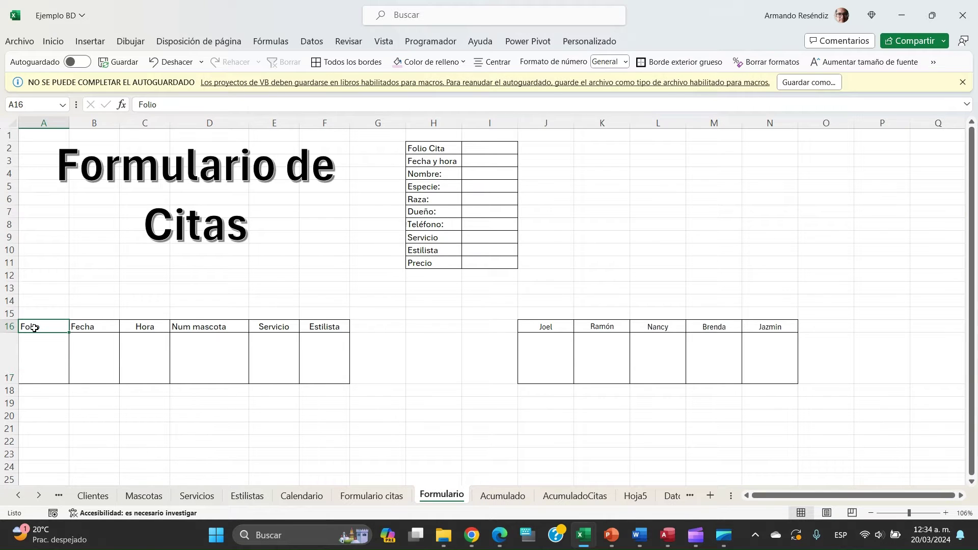
{"action": "key", "text": "ctrl+shift+Right"}
{"action": "key", "text": "ctrl+c"}
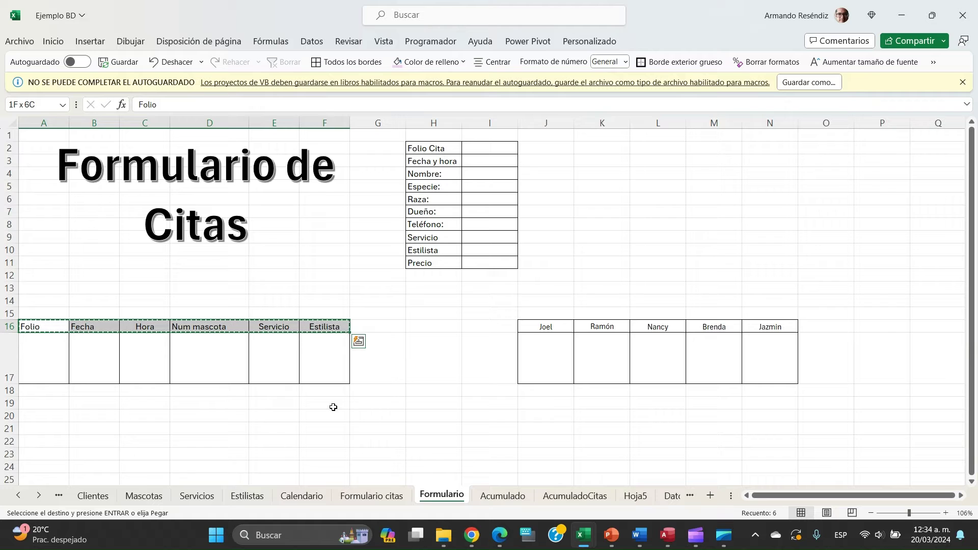
{"action": "left_click", "coordinate": [502, 495]}
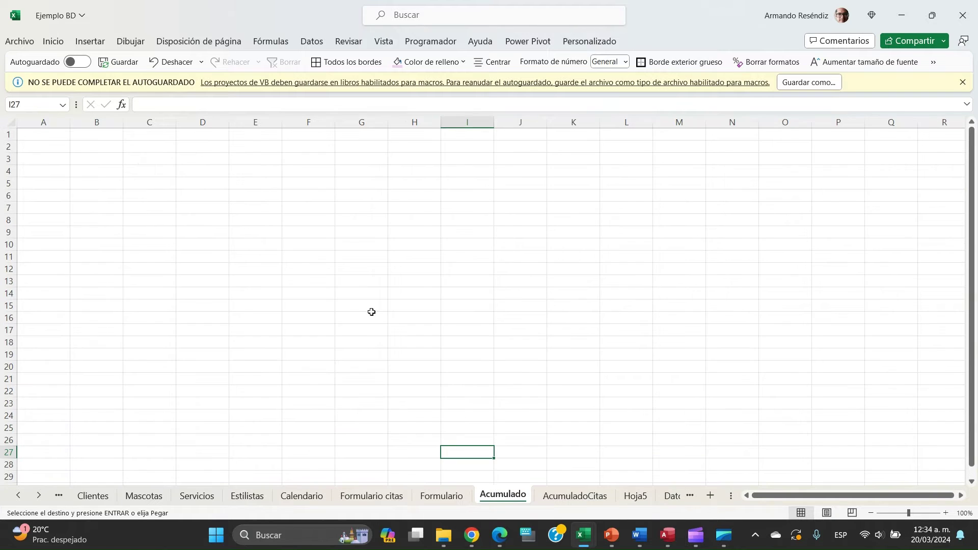
{"action": "left_click", "coordinate": [37, 140]}
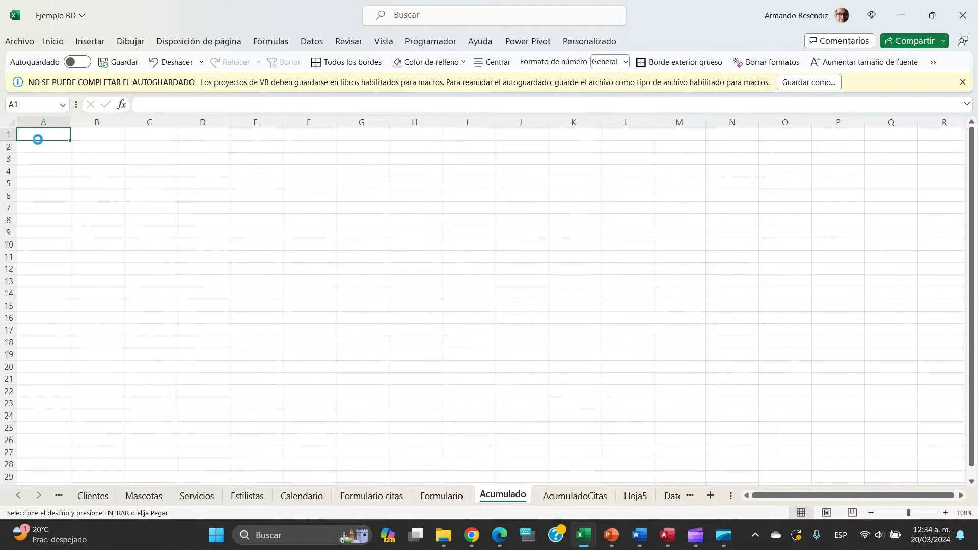
{"action": "key", "text": "ctrl+v"}
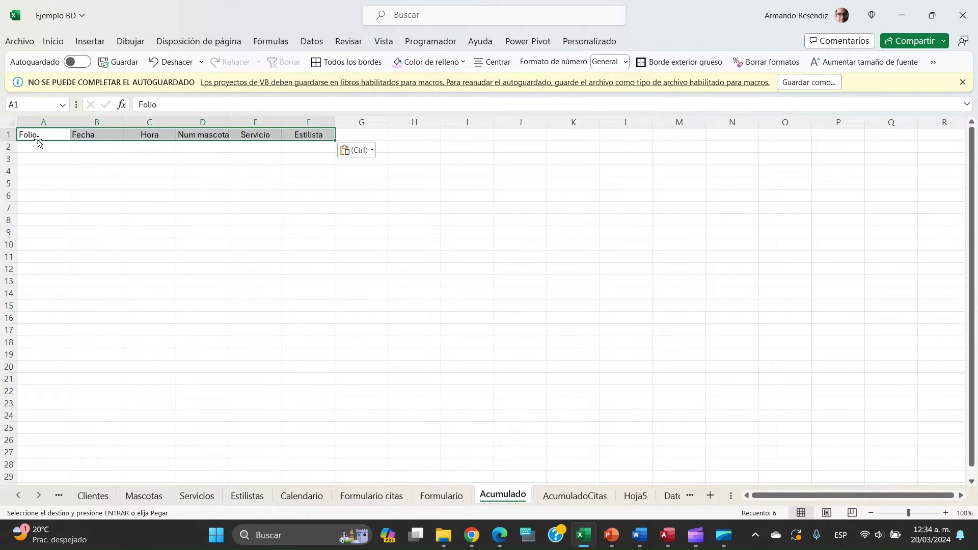
- Copy the headers G1:K1, from Num servicio to Estatus, from the AcumuladoCitas sheet to cell G1 of the Acumulado sheet
{"action": "left_click", "coordinate": [551, 497]}
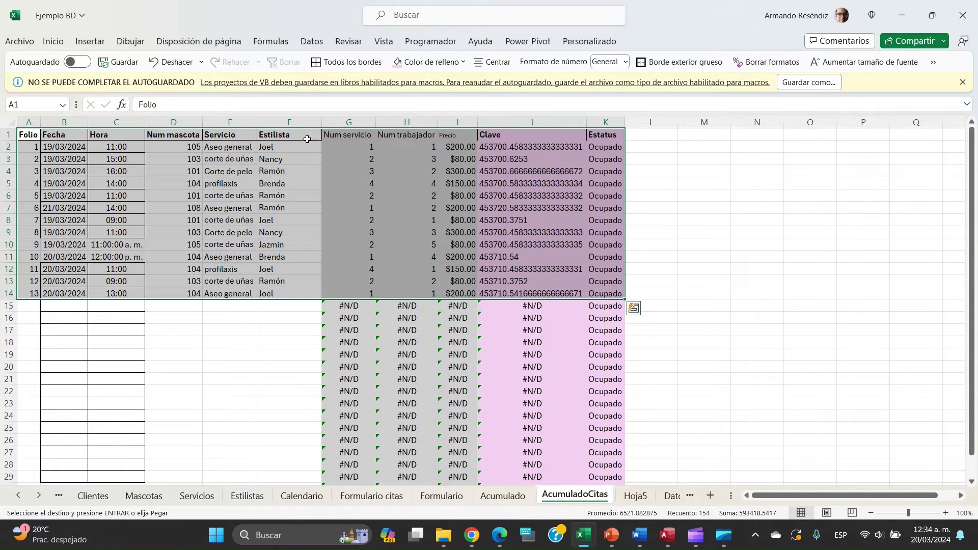
{"action": "left_click", "coordinate": [335, 136]}
{"action": "key", "text": "shift+Right"}
{"action": "key", "text": "shift+Right"}
{"action": "key", "text": "shift+Right"}
{"action": "key", "text": "shift+Right"}
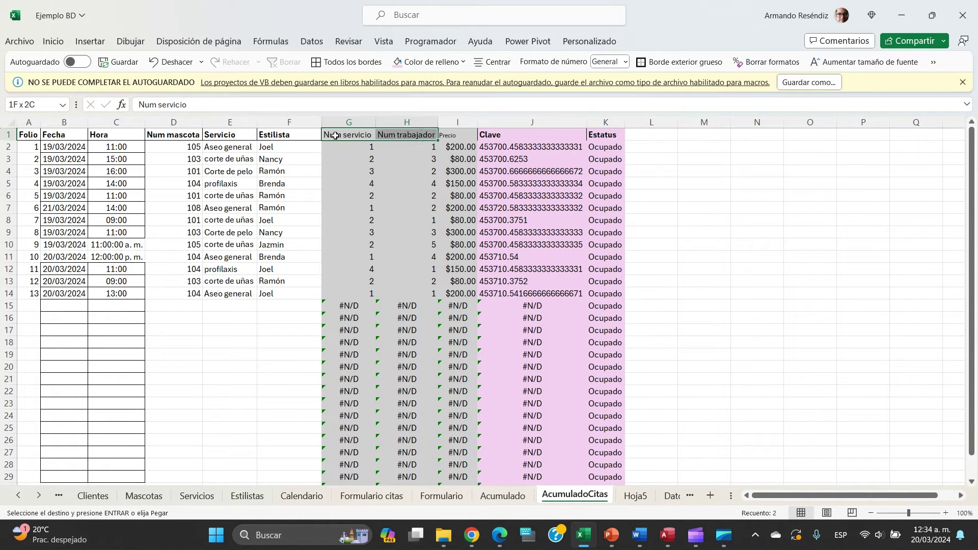
{"action": "key", "text": "ctrl+c"}
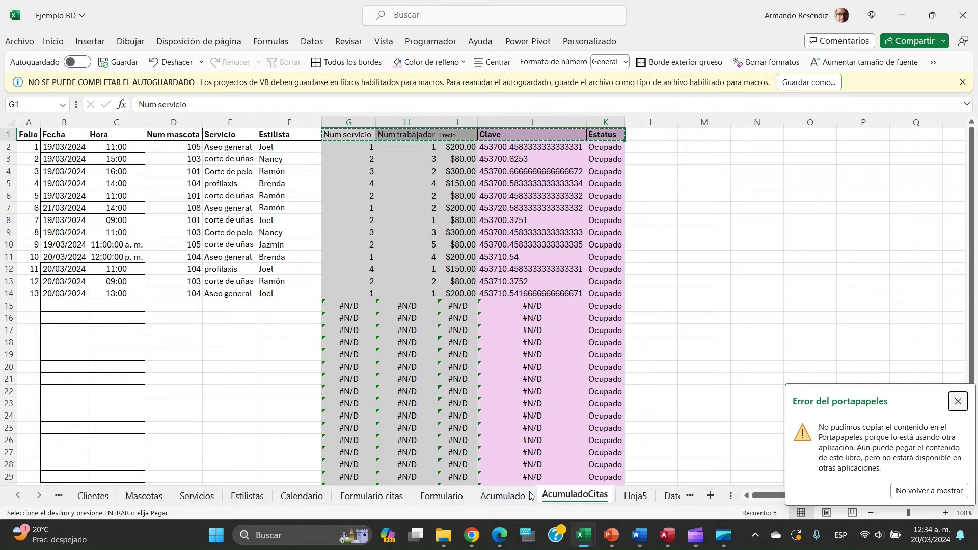
{"action": "left_click", "coordinate": [503, 496]}
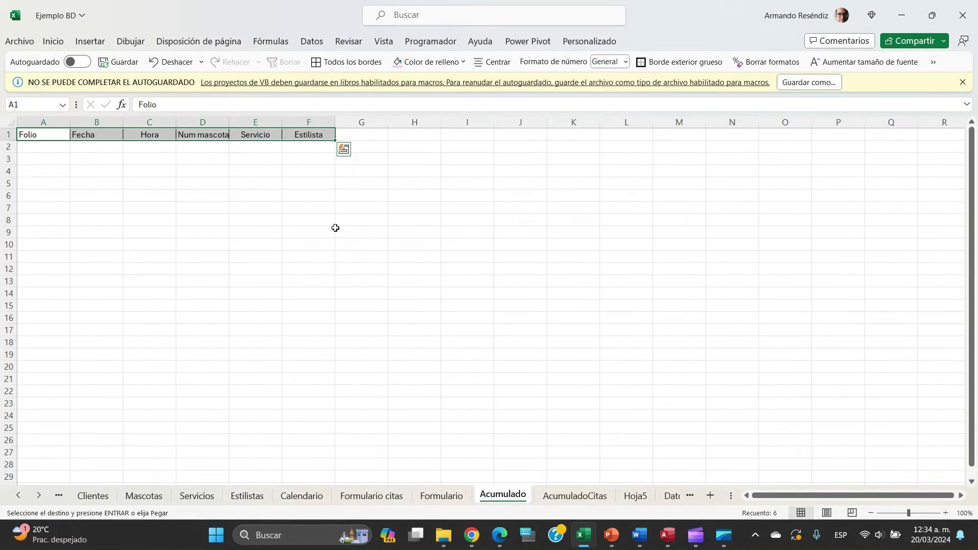
{"action": "left_click", "coordinate": [364, 136]}
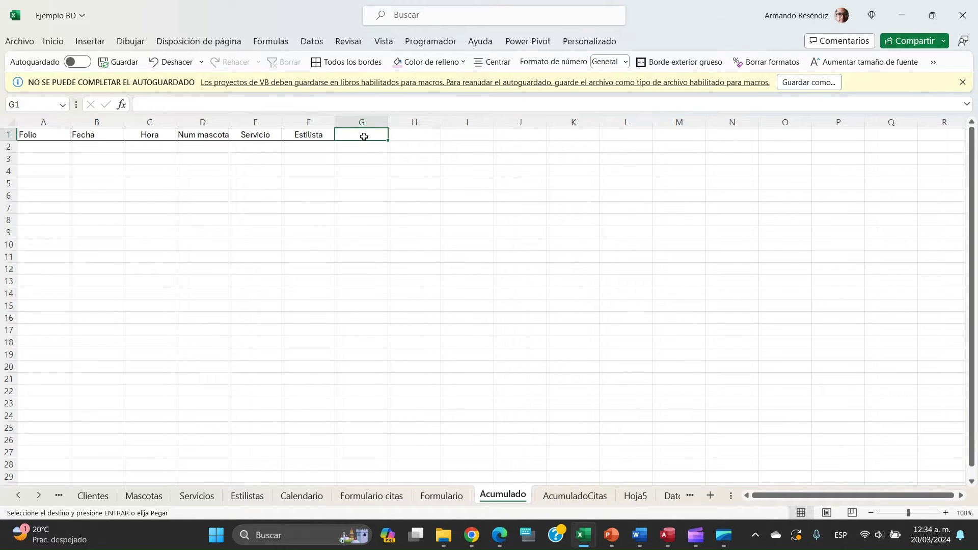
{"action": "key", "text": "ctrl+v"}
- Fit the width of column H on the Acumulado sheet to its Num trabajador header
{"action": "left_click", "coordinate": [308, 136]}
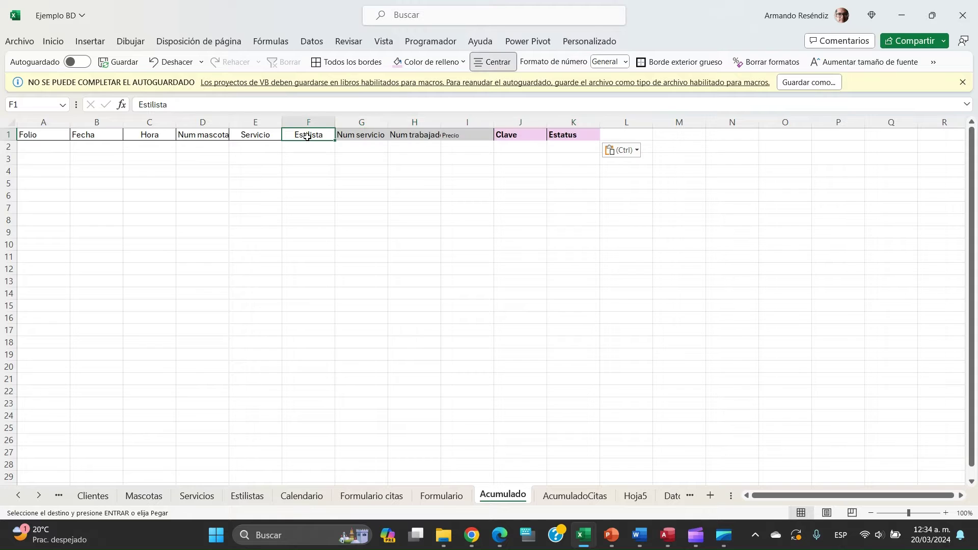
{"action": "key", "text": "ctrl+shift+Left"}
{"action": "key", "text": "shift+Down"}
{"action": "key", "text": "shift+Down"}
{"action": "key", "text": "shift+Down"}
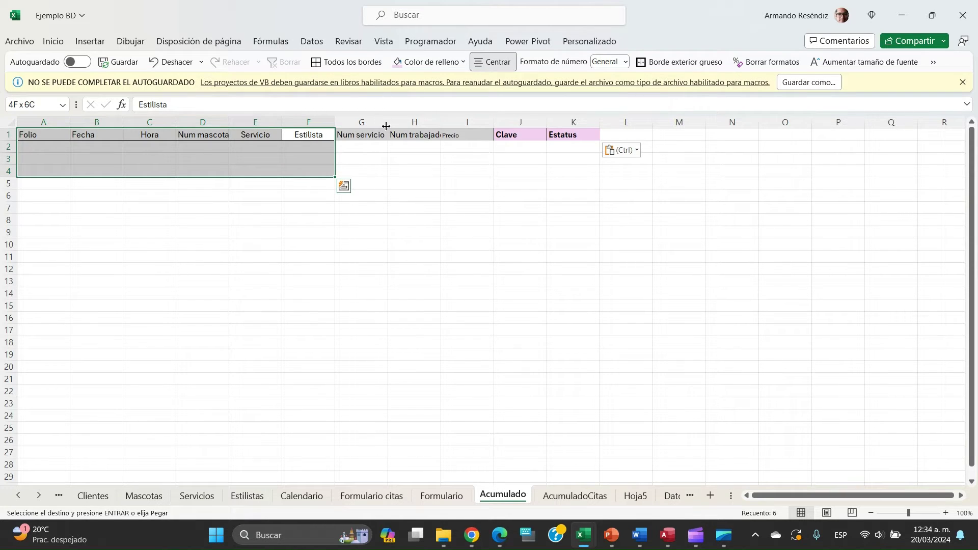
{"action": "double_click", "coordinate": [441, 122]}
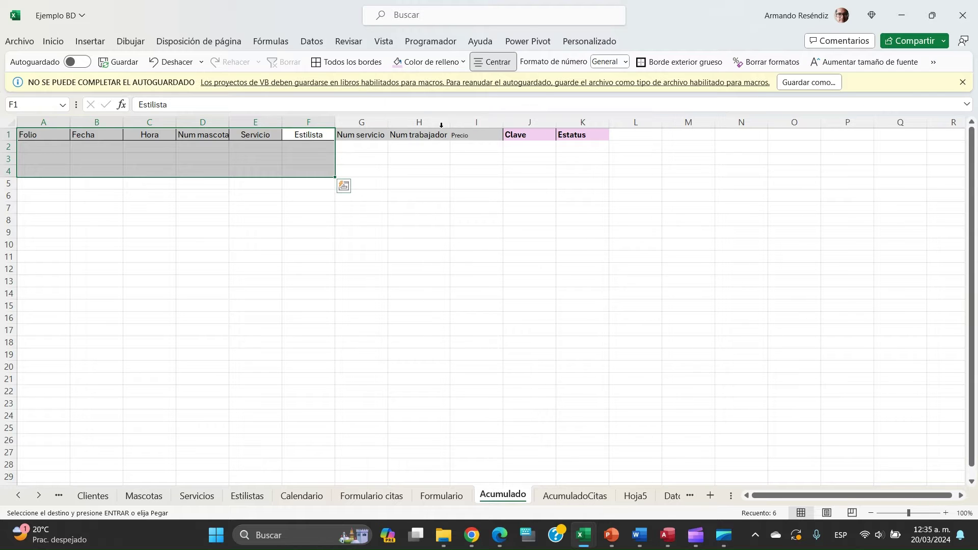
{"action": "left_click", "coordinate": [259, 133]}
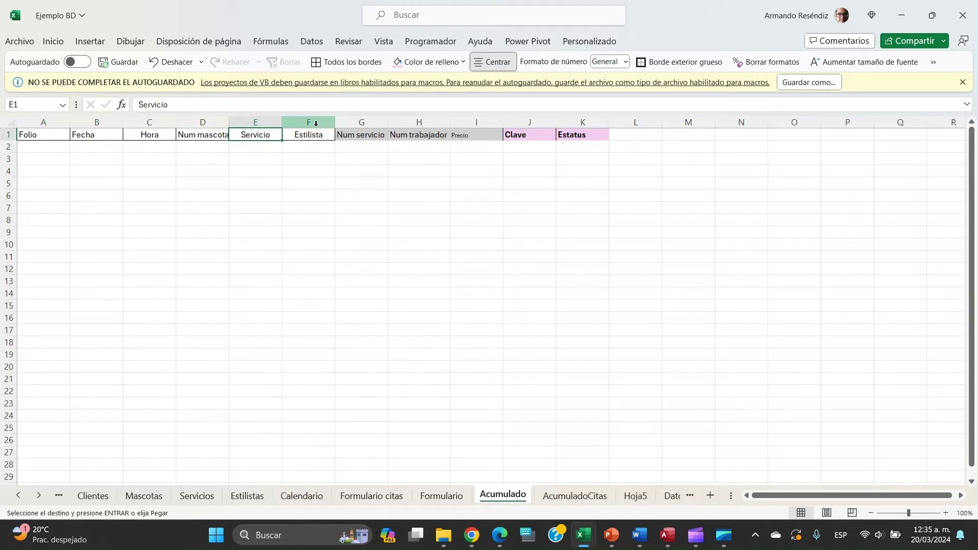
{"action": "left_click", "coordinate": [316, 139]}
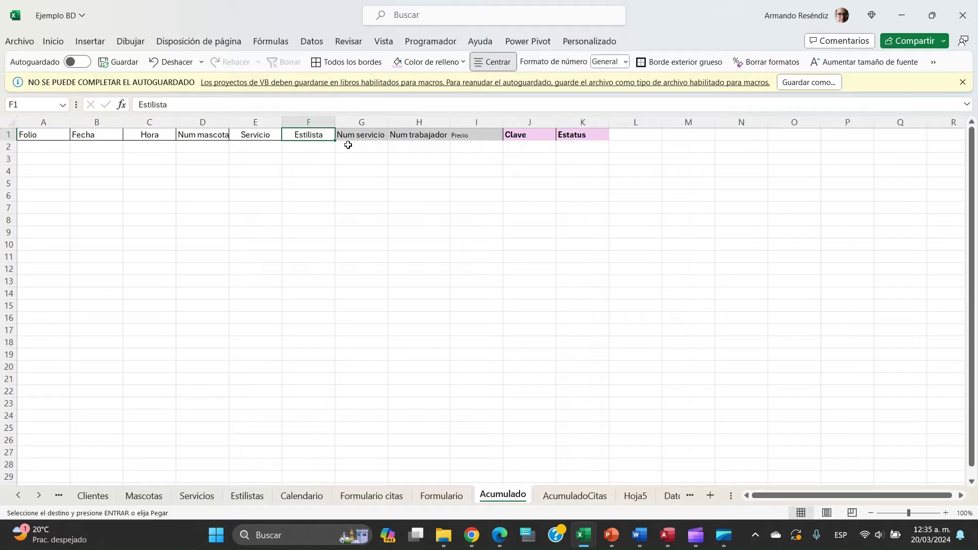
{"action": "left_click_drag", "start_coordinate": [354, 137], "coordinate": [410, 139]}
{"action": "key", "text": "ctrl+v"}
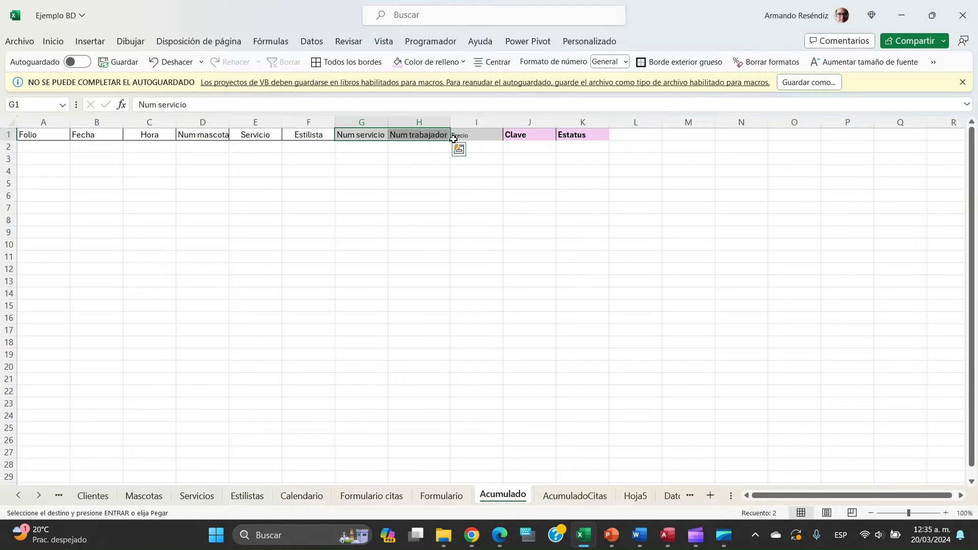
{"action": "left_click", "coordinate": [460, 134]}
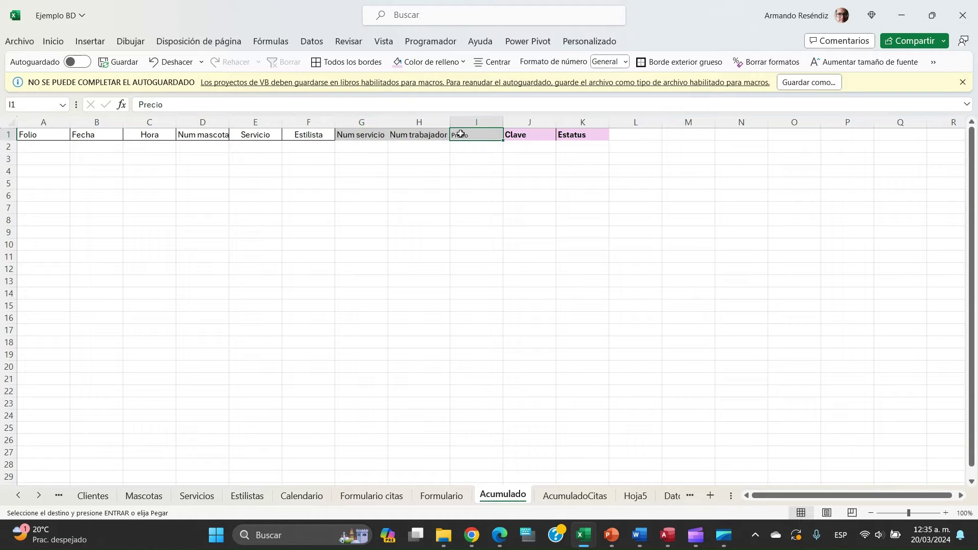
{"action": "left_click", "coordinate": [530, 122]}
{"action": "left_click", "coordinate": [579, 115]}
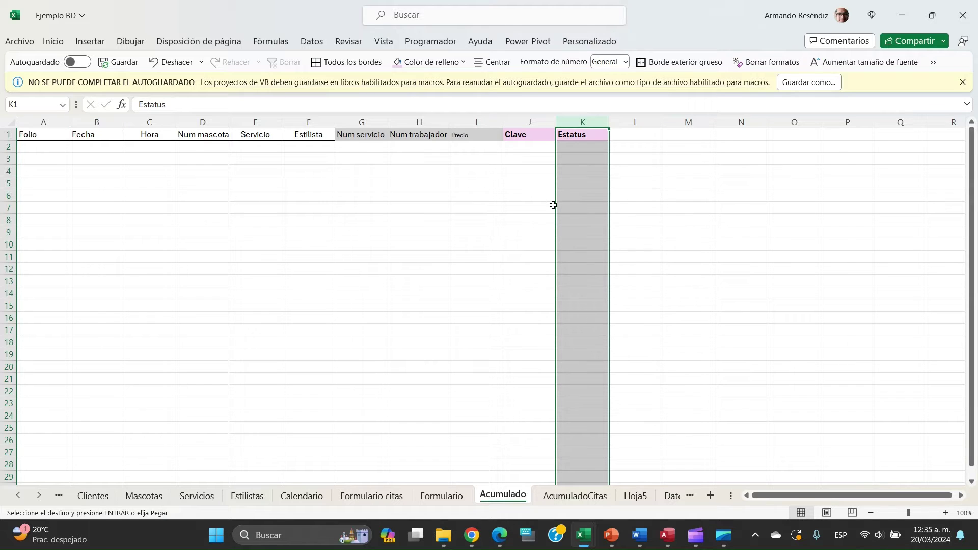
- Enter the Folio Cita formula =CONTAR(Acumulado!A:A)+1 in cell I2 of the Formulario sheet
{"action": "left_click", "coordinate": [441, 495]}
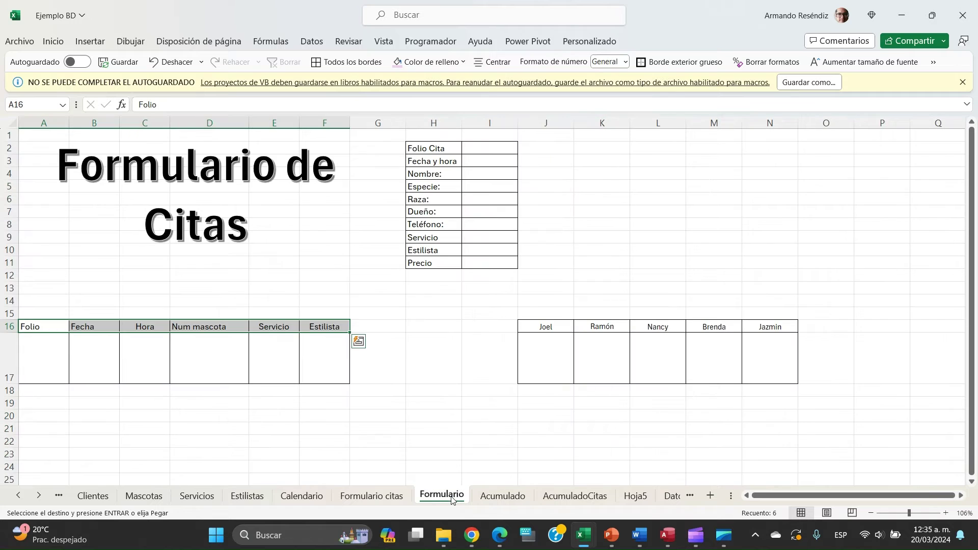
{"action": "left_click", "coordinate": [47, 378]}
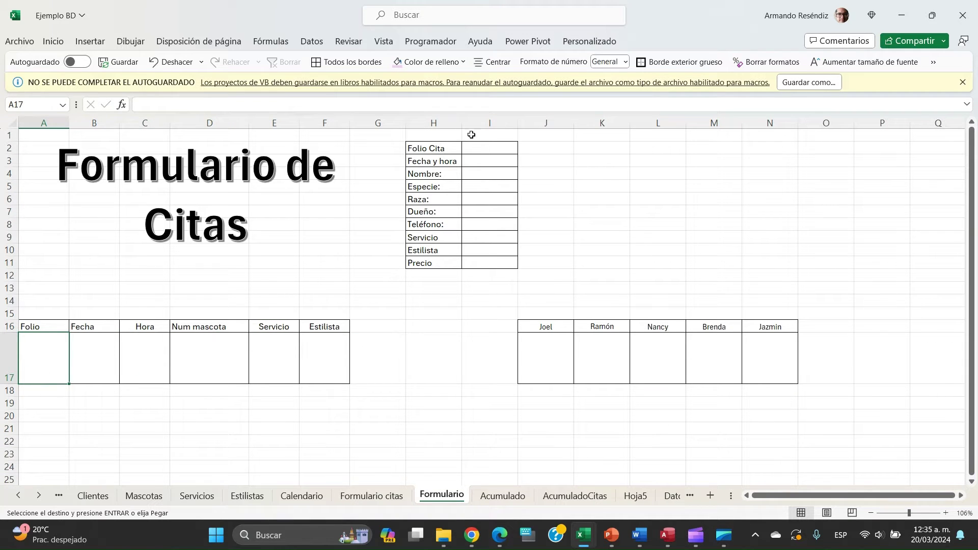
{"action": "left_click", "coordinate": [486, 148]}
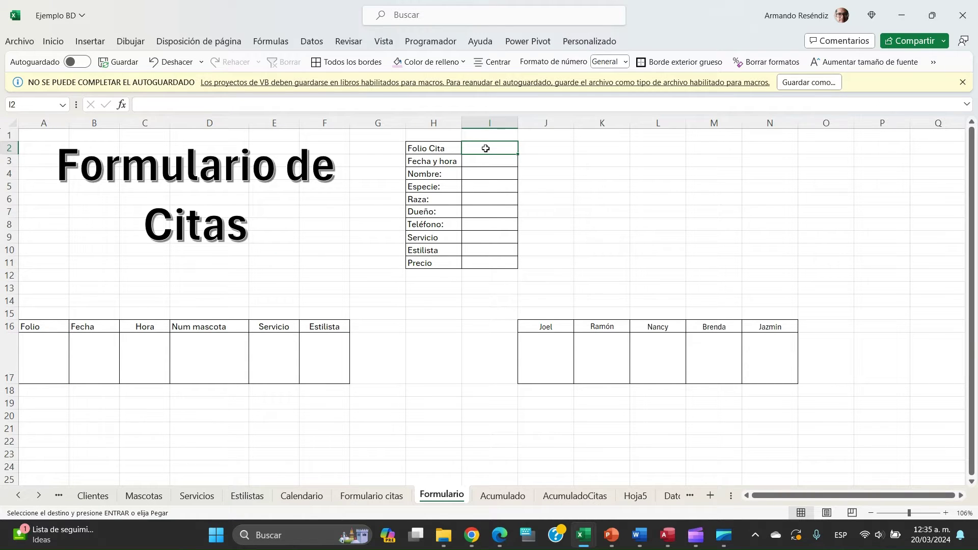
{"action": "type", "text": "=contar"}
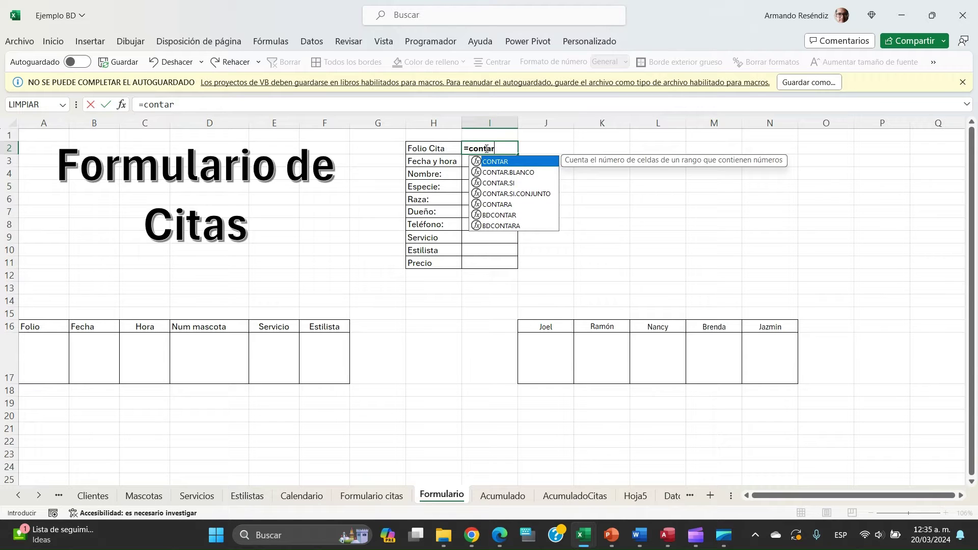
{"action": "type", "text": ")"}
{"action": "key", "text": "BackSpace"}
{"action": "type", "text": "("}
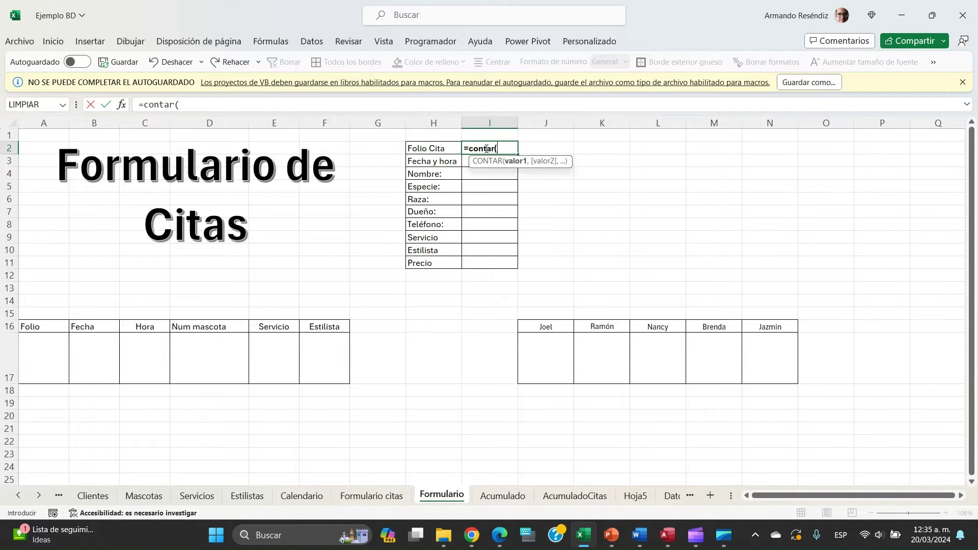
{"action": "left_click", "coordinate": [503, 496]}
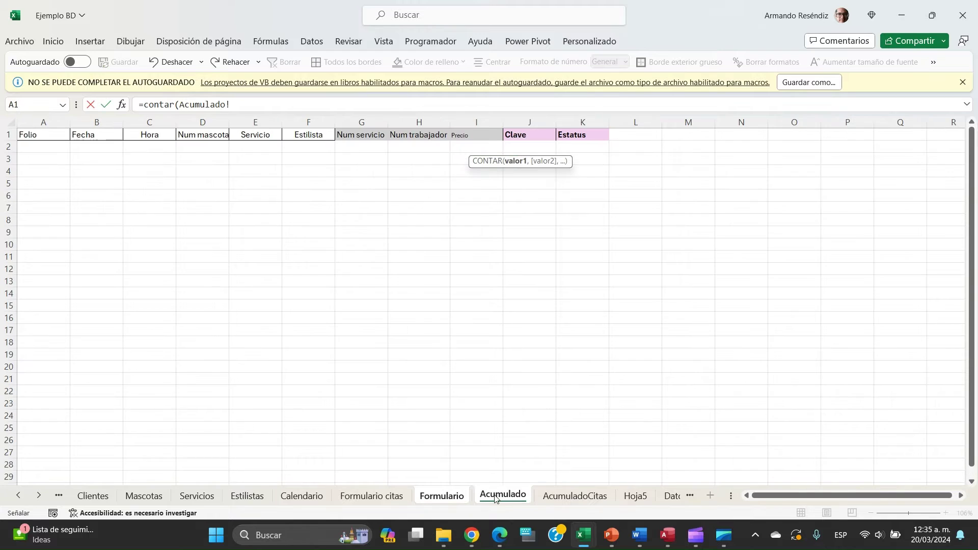
{"action": "left_click", "coordinate": [43, 122]}
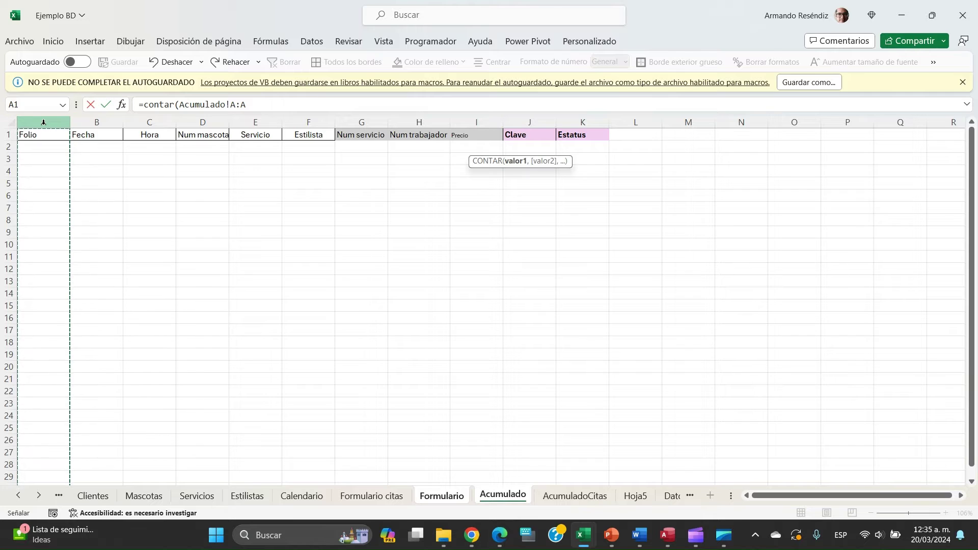
{"action": "type", "text": ")+1"}
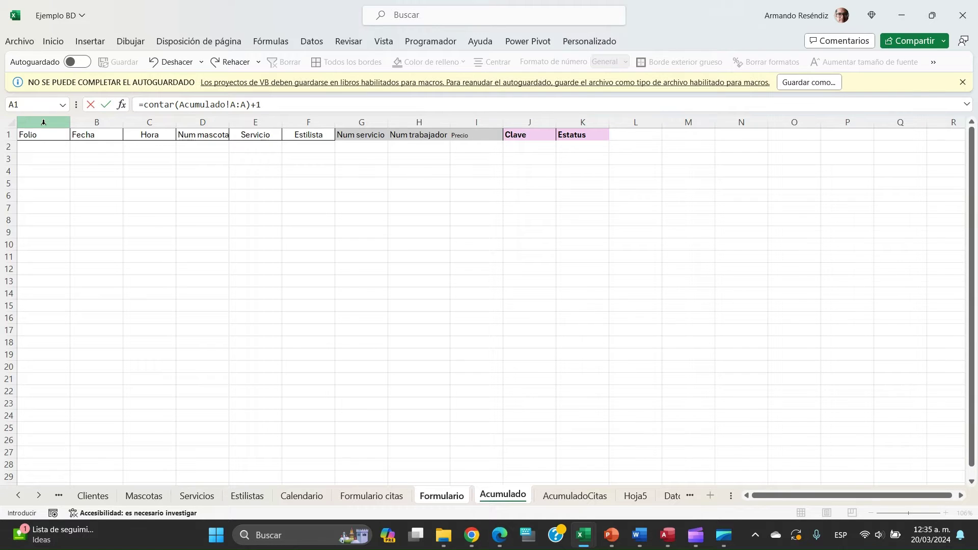
{"action": "key", "text": "Return"}
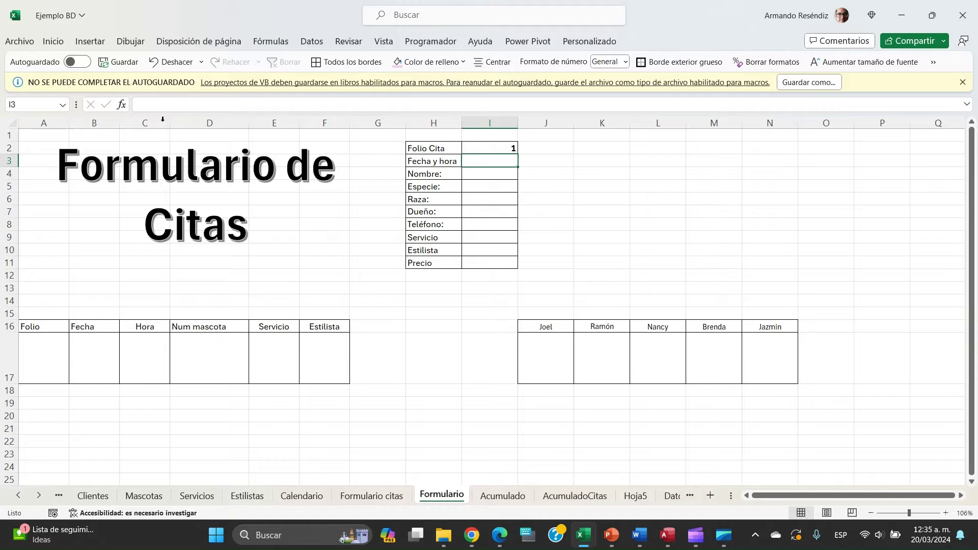
{"action": "left_click", "coordinate": [507, 148]}
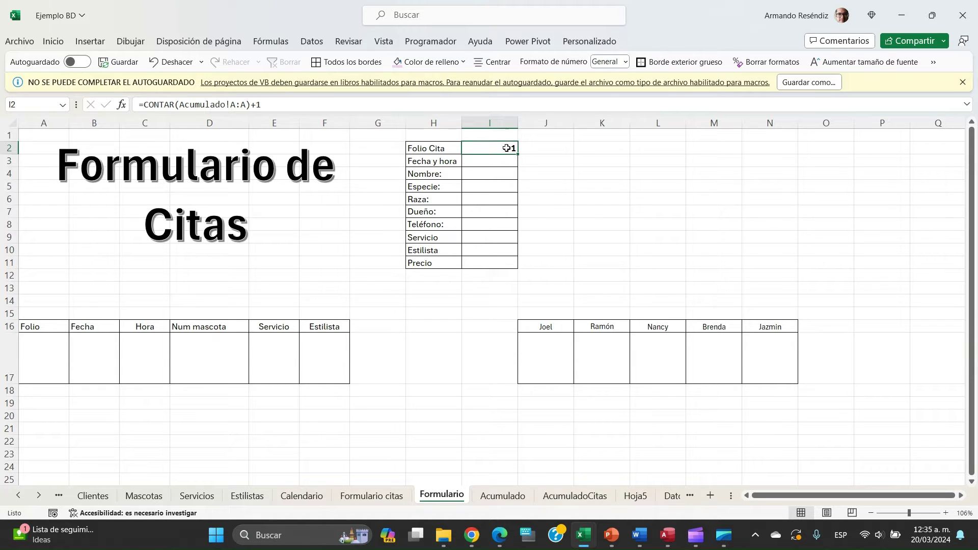
{"action": "left_click", "coordinate": [502, 496]}
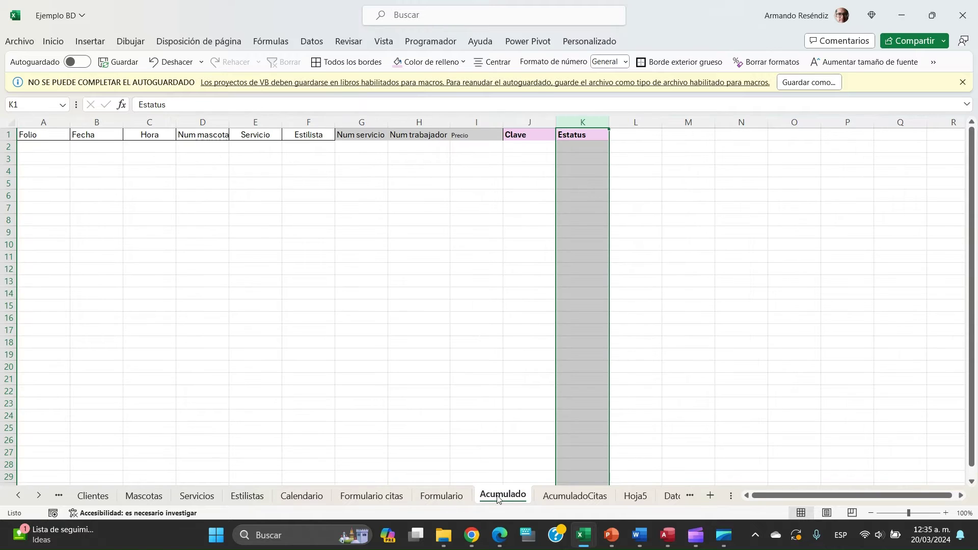
{"action": "left_click", "coordinate": [41, 149]}
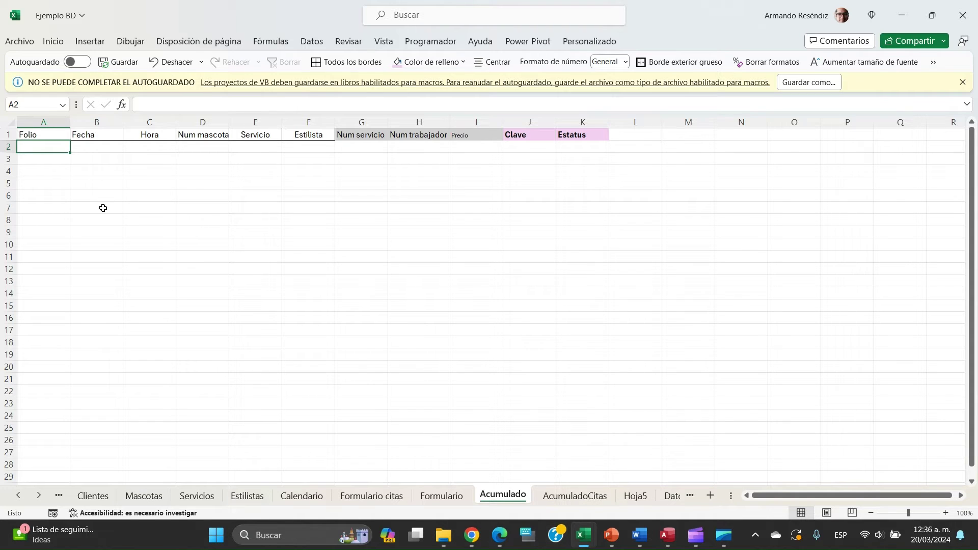
{"action": "left_click", "coordinate": [44, 120]}
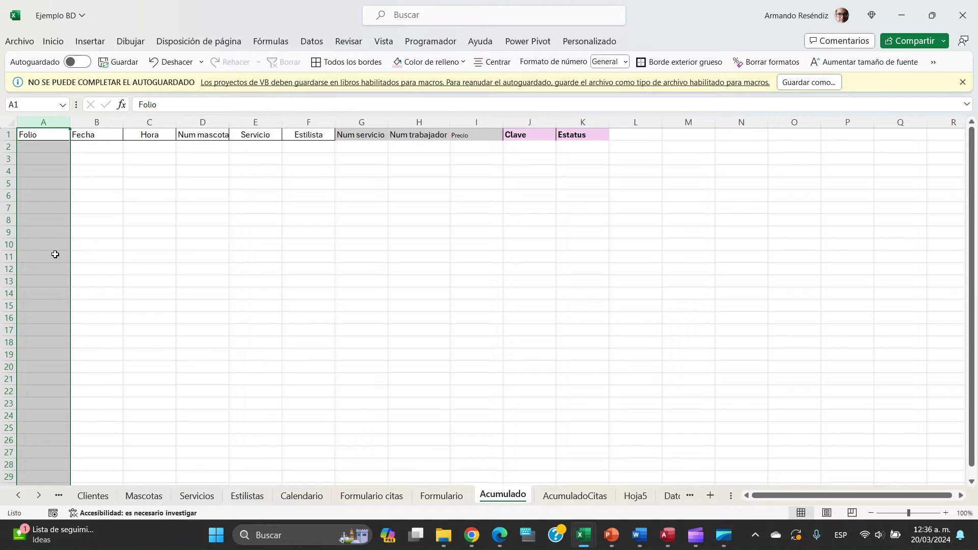
- Enter test folios 1, 2 and 3 in A2:A4 of the Acumulado sheet and check Folio Cita on the Formulario sheet
{"action": "left_click", "coordinate": [51, 148]}
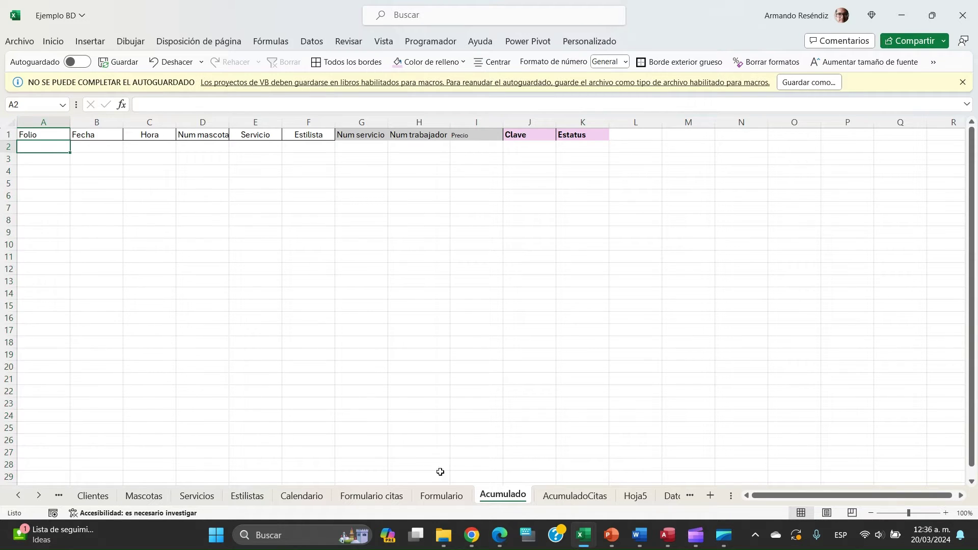
{"action": "left_click", "coordinate": [441, 496]}
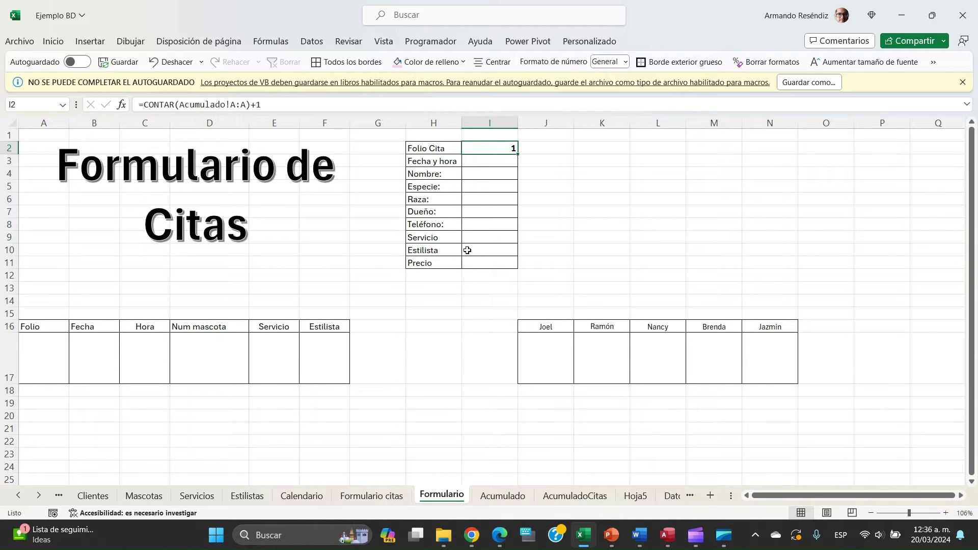
{"action": "left_click", "coordinate": [514, 502]}
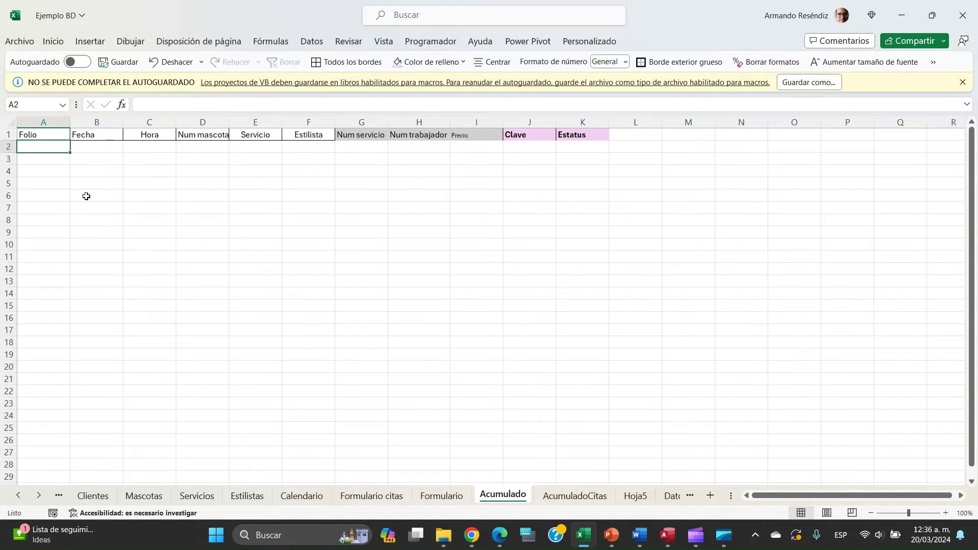
{"action": "type", "text": "1"}
{"action": "key", "text": "Return"}
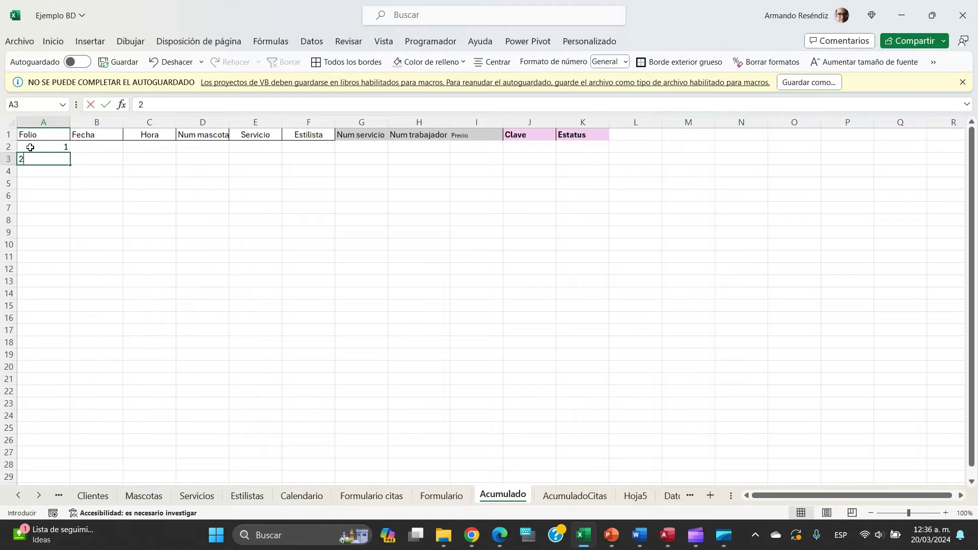
{"action": "type", "text": "2"}
{"action": "key", "text": "Return"}
{"action": "type", "text": "3"}
{"action": "key", "text": "Return"}
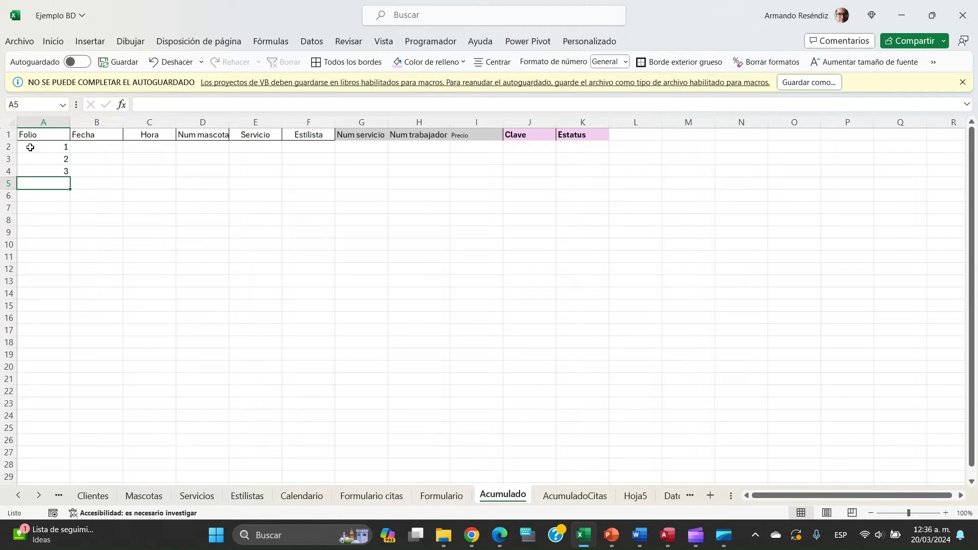
{"action": "left_click", "coordinate": [449, 500]}
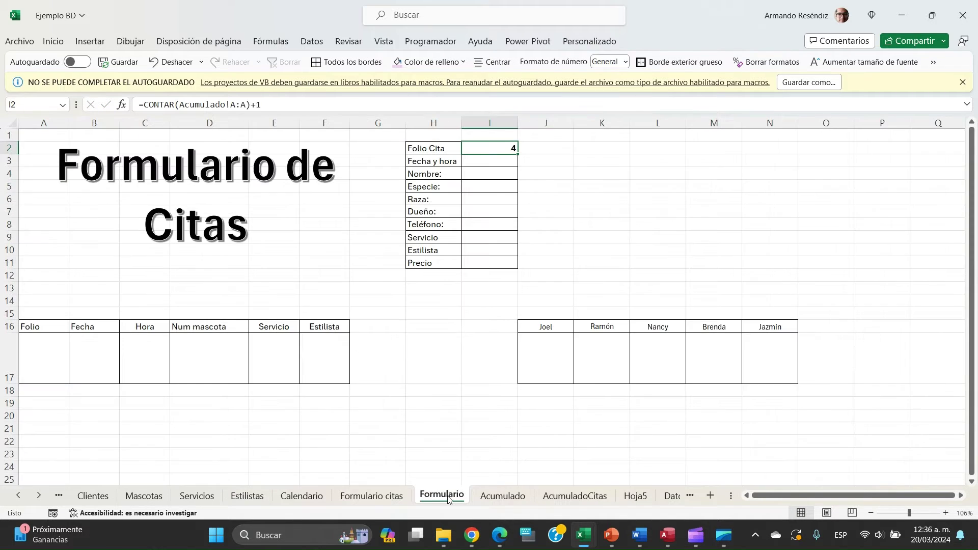
{"action": "left_click", "coordinate": [553, 153]}
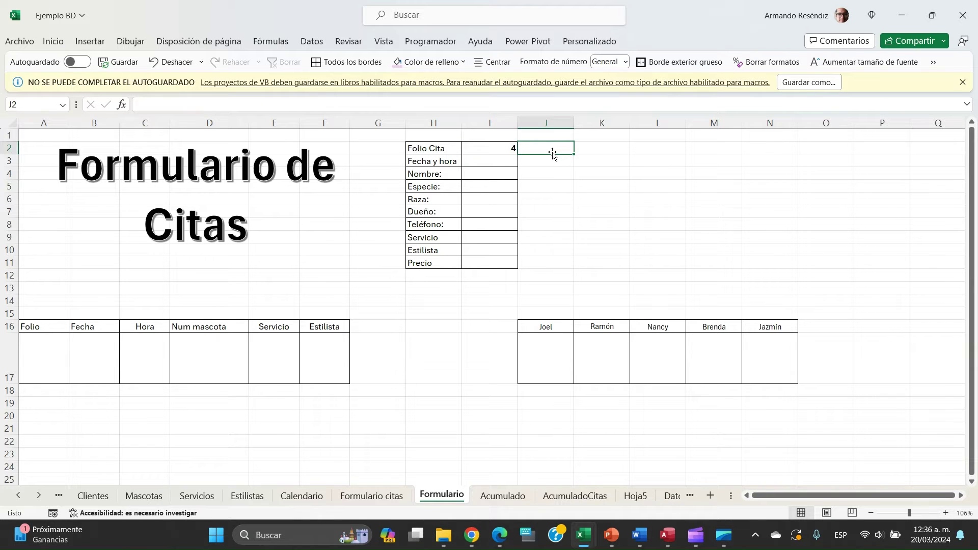
- Clear the test folios from A2:A6 of the Acumulado sheet
{"action": "left_click", "coordinate": [493, 498]}
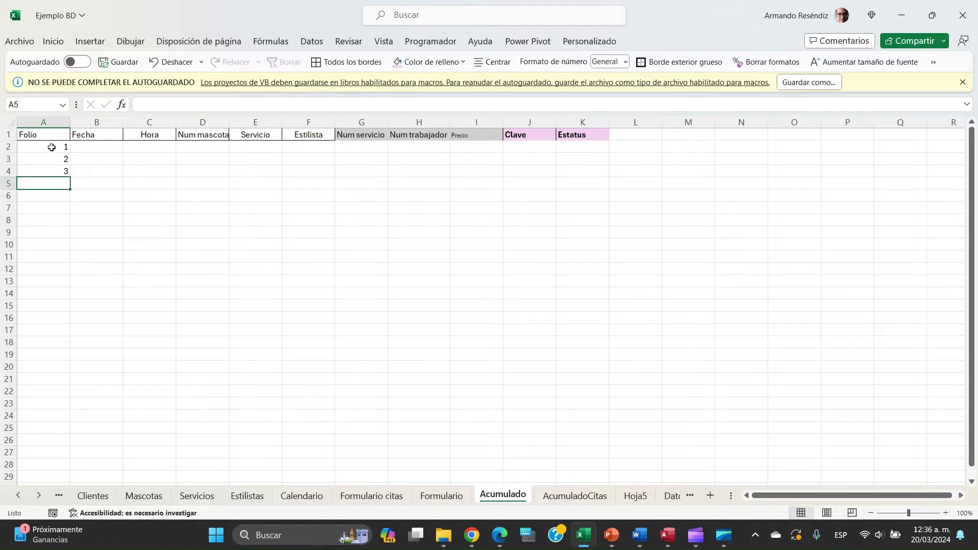
{"action": "left_click_drag", "start_coordinate": [51, 147], "coordinate": [65, 197]}
{"action": "key", "text": "Delete"}
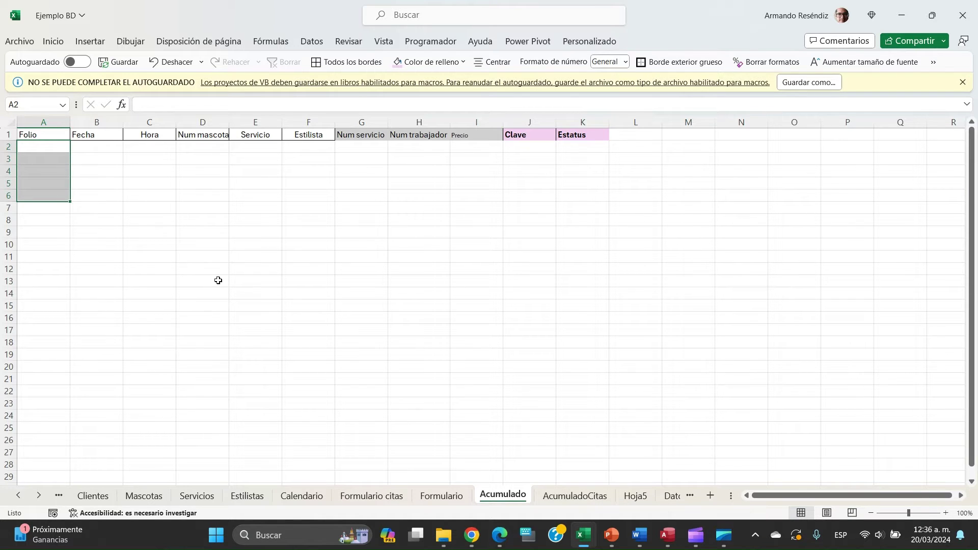
- Review the Folio Cita formula in I2 and the entry cells A17:F17 on the Formulario sheet
{"action": "left_click", "coordinate": [455, 497]}
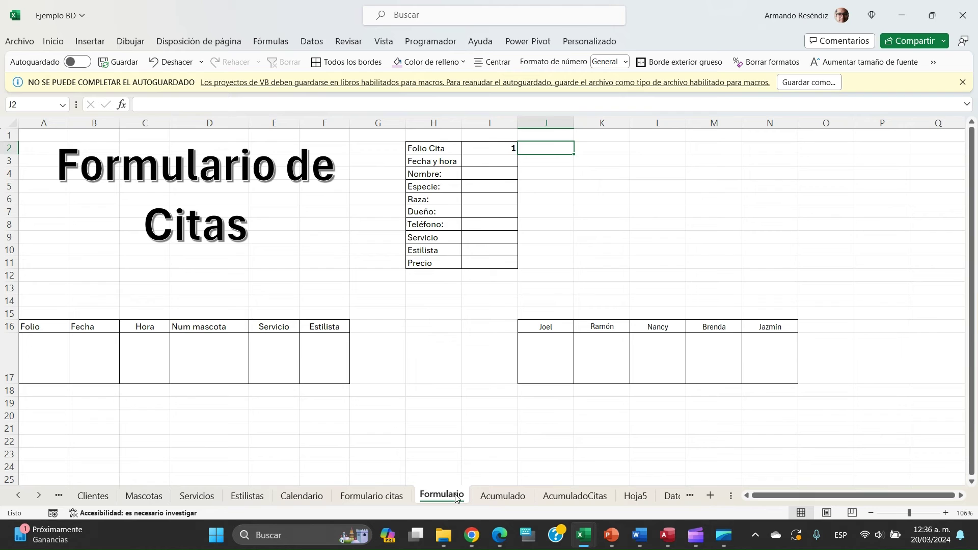
{"action": "left_click", "coordinate": [474, 149]}
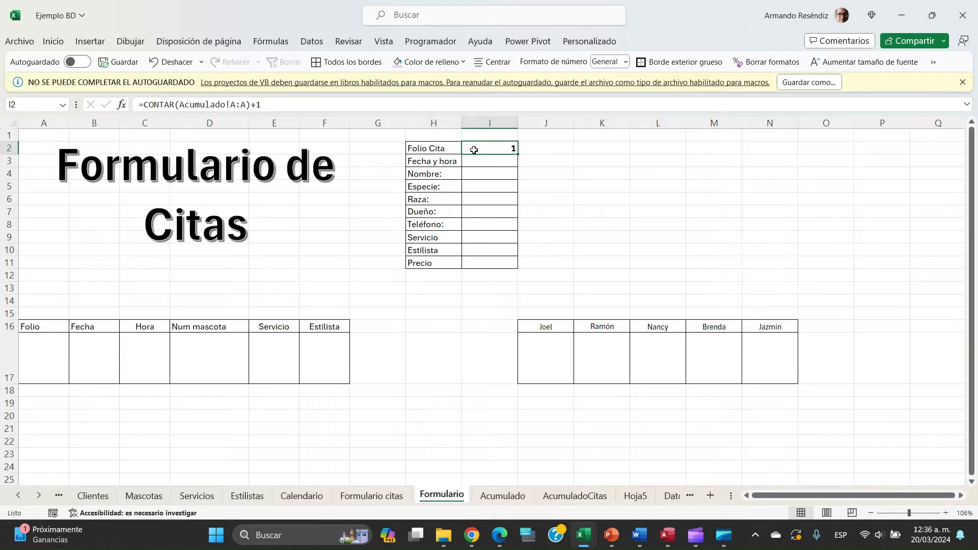
{"action": "left_click", "coordinate": [49, 349]}
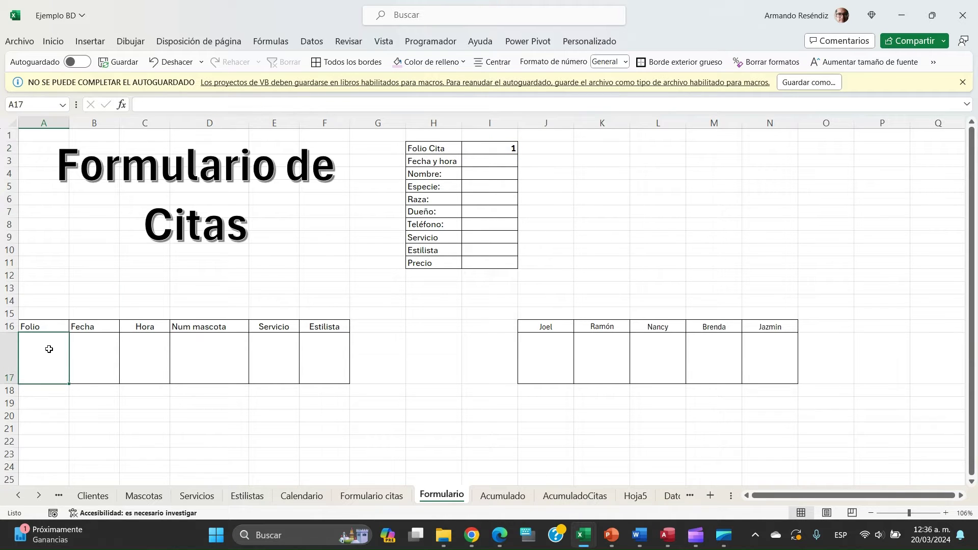
{"action": "left_click", "coordinate": [509, 149], "text": "ctrl"}
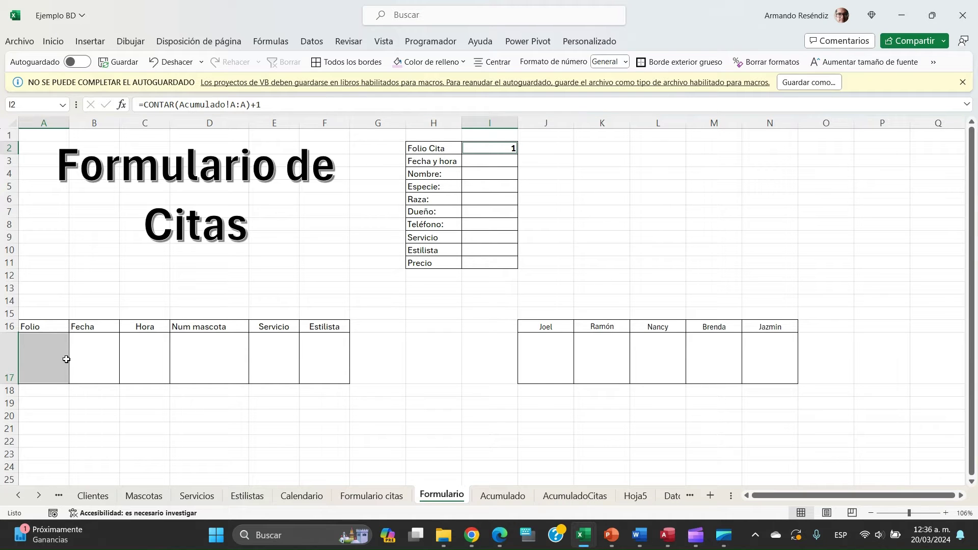
{"action": "left_click_drag", "start_coordinate": [51, 359], "coordinate": [361, 381]}
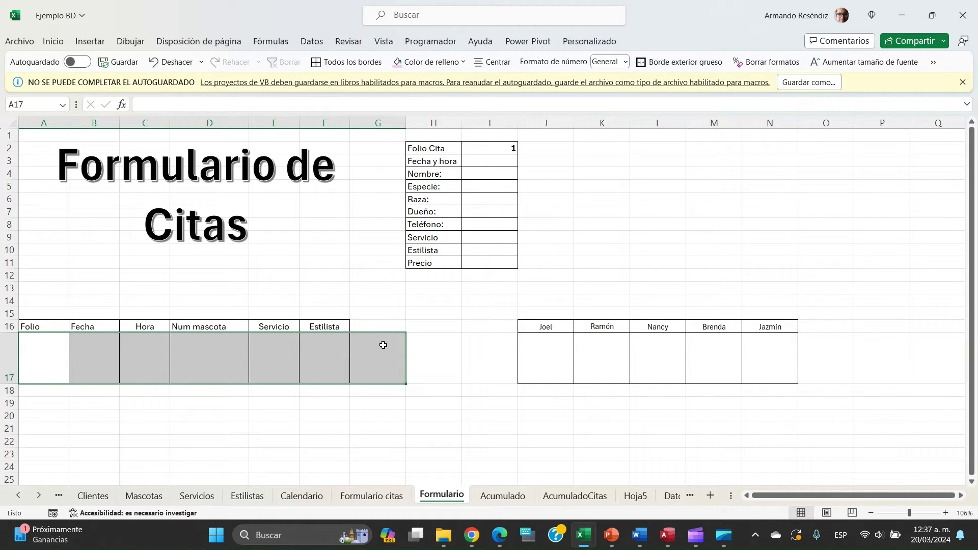
{"action": "left_click", "coordinate": [352, 356]}
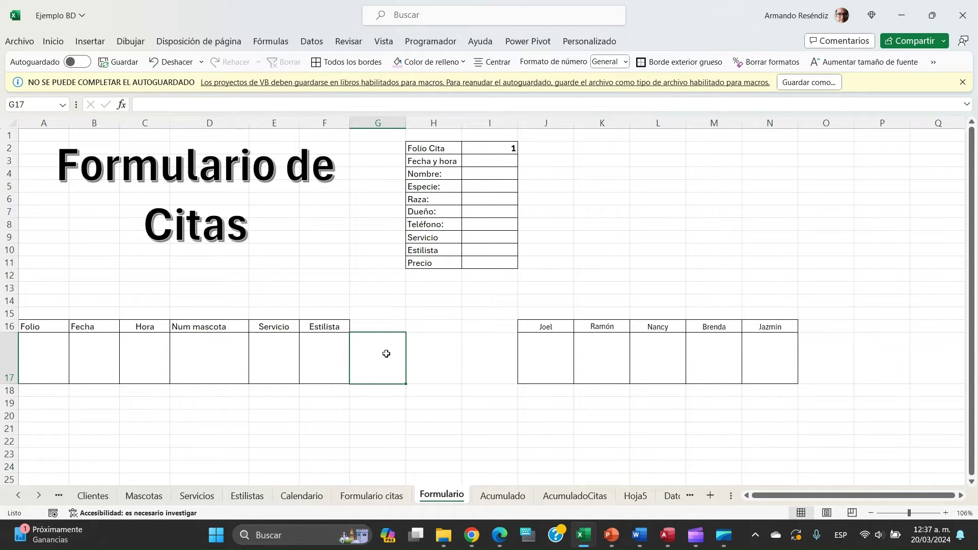
{"action": "left_click_drag", "start_coordinate": [322, 346], "coordinate": [39, 354]}
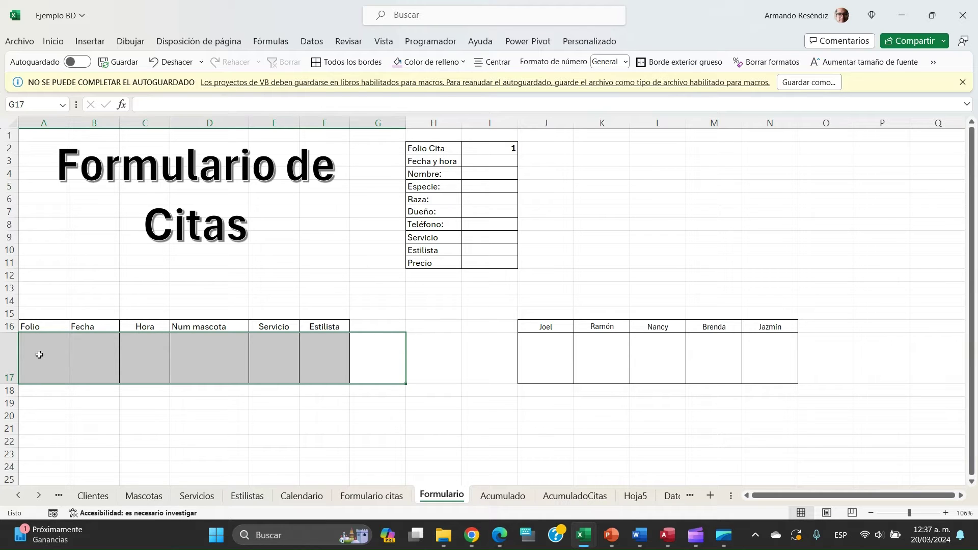
- Format the Fecha entry cell B17 as Fecha corta
{"action": "left_click", "coordinate": [102, 348]}
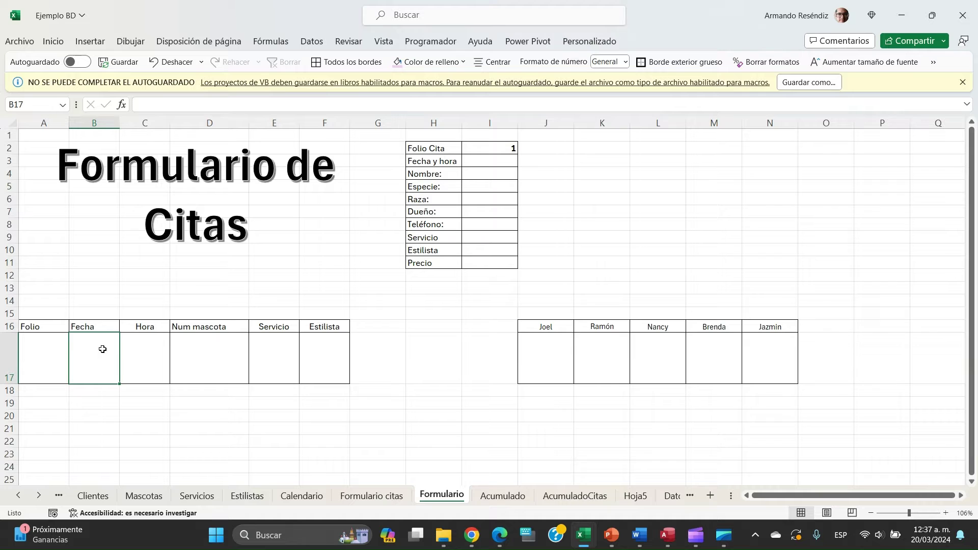
{"action": "left_click", "coordinate": [48, 44]}
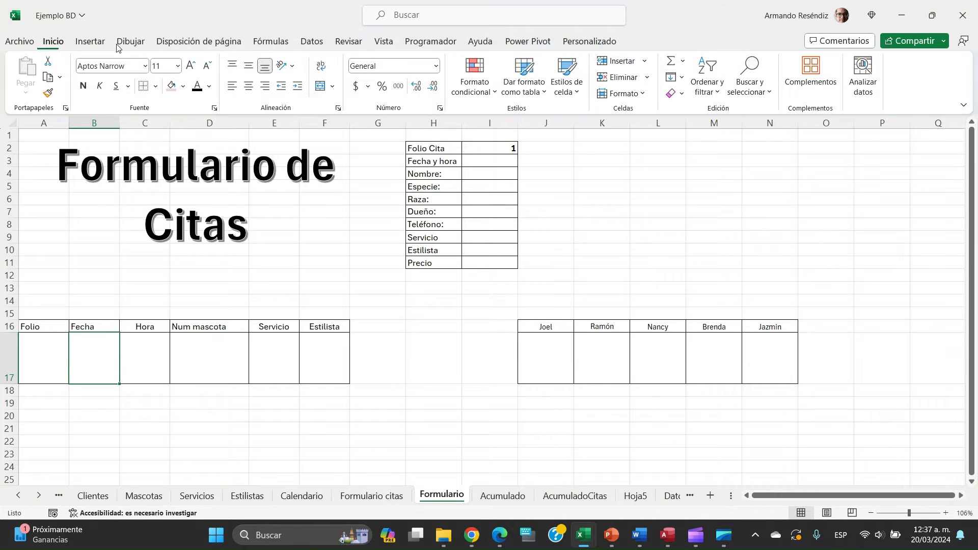
{"action": "left_click", "coordinate": [436, 67]}
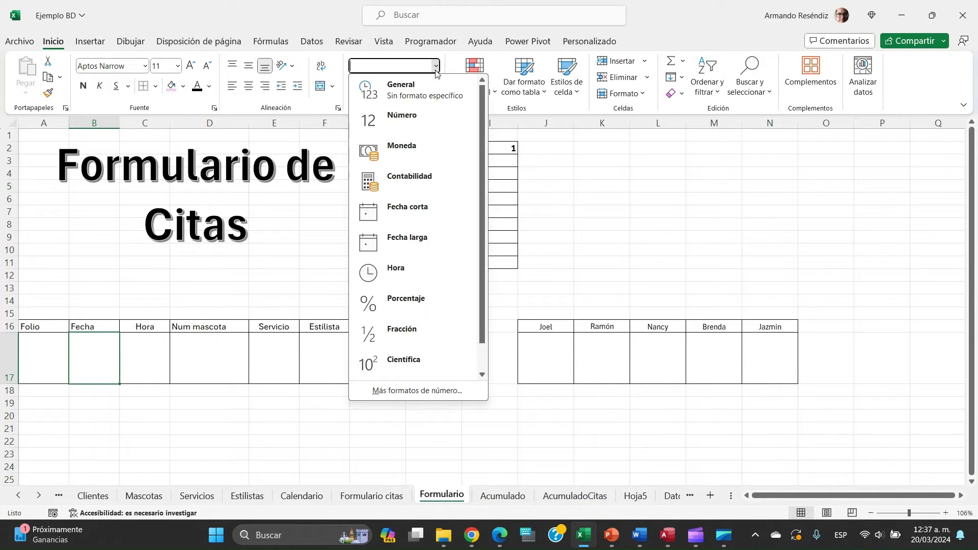
{"action": "left_click", "coordinate": [423, 223]}
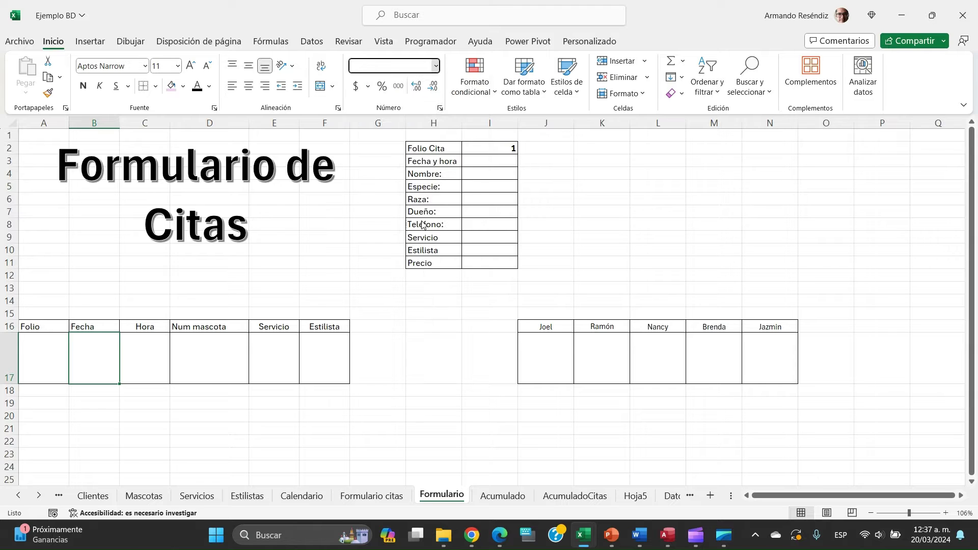
{"action": "left_click", "coordinate": [122, 373]}
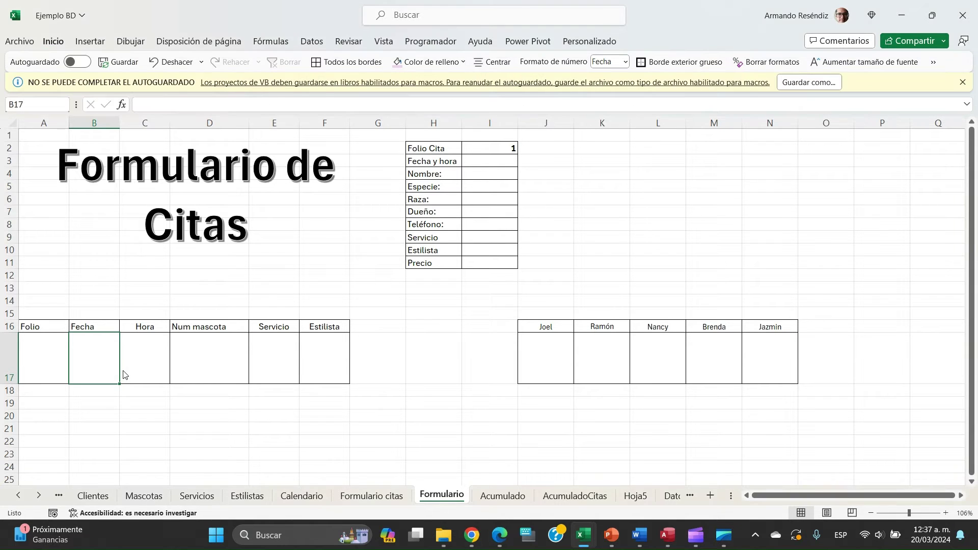
- Format the Hora entry cell C17 with the Hora number format
{"action": "left_click", "coordinate": [138, 360]}
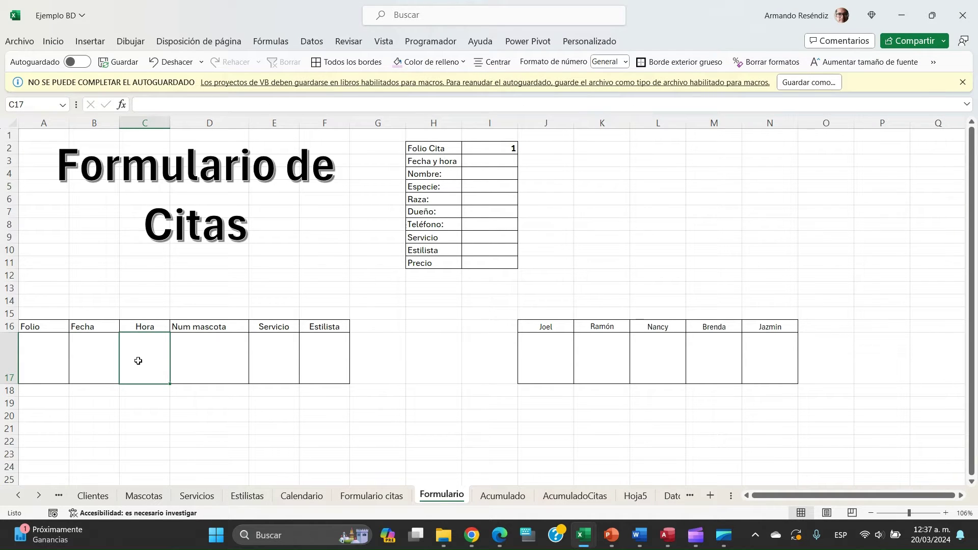
{"action": "left_click", "coordinate": [53, 41]}
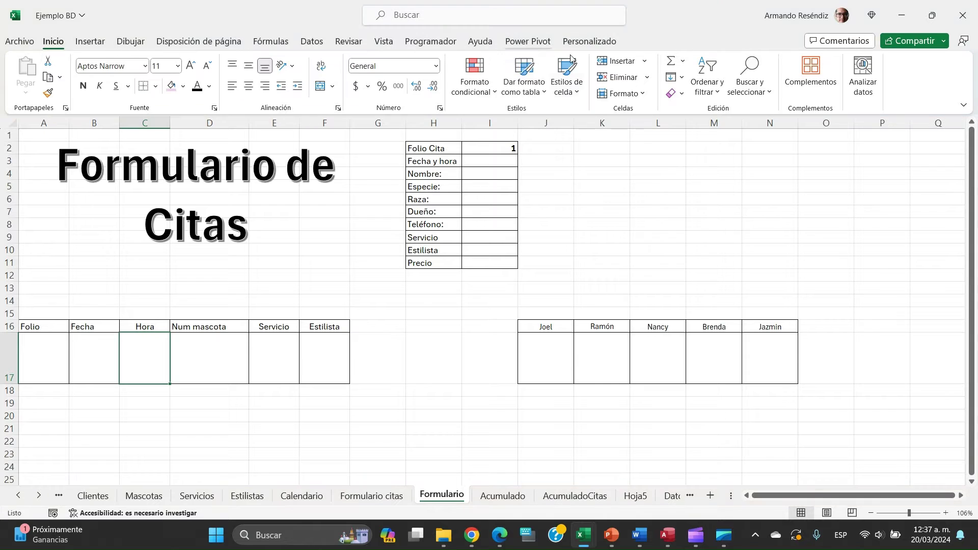
{"action": "left_click", "coordinate": [437, 67]}
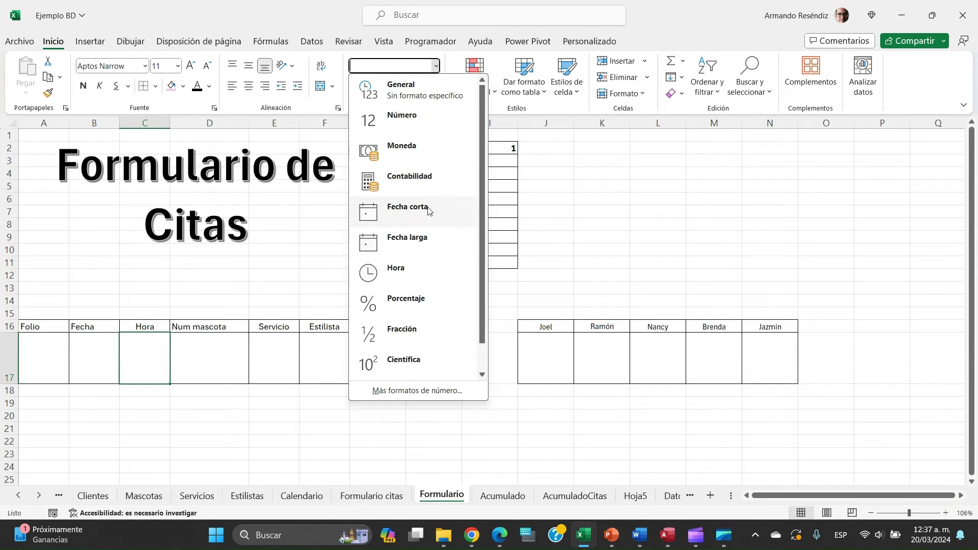
{"action": "left_click", "coordinate": [423, 275]}
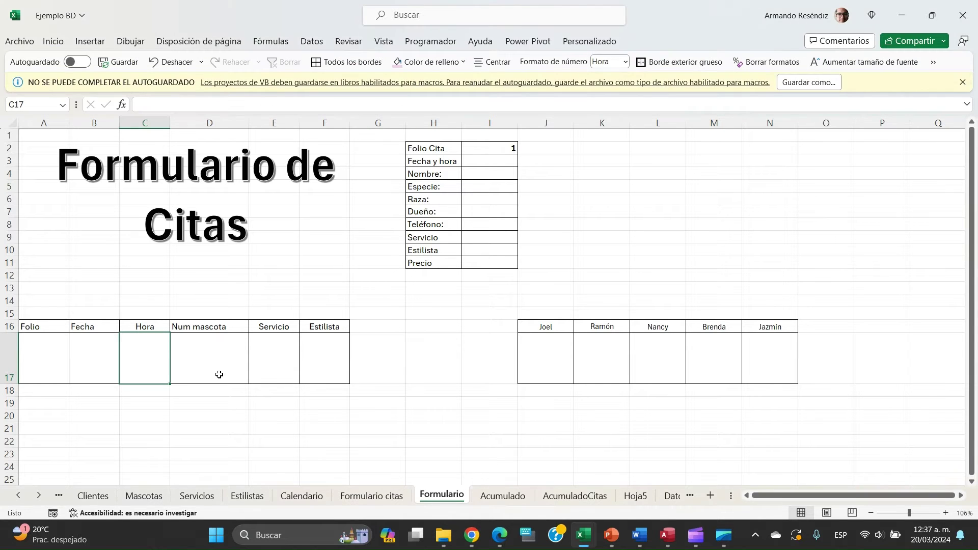
- Enter folio 1, date 20/03/2024 and time 9:00 in A17:C17, and widen column C to fit the time
{"action": "left_click", "coordinate": [39, 360]}
{"action": "type", "text": "1"}
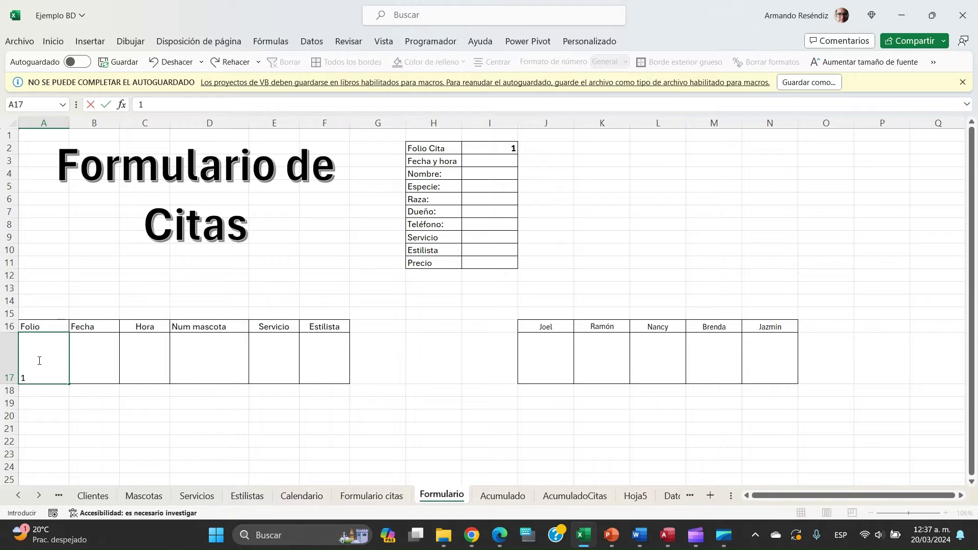
{"action": "key", "text": "Tab"}
{"action": "type", "text": "20/03/2024"}
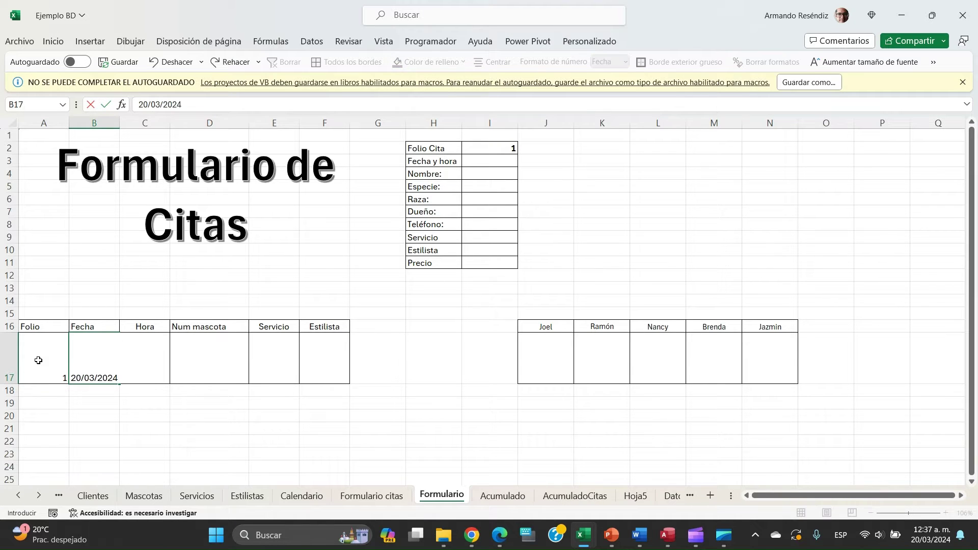
{"action": "key", "text": "Tab"}
{"action": "type", "text": "9"}
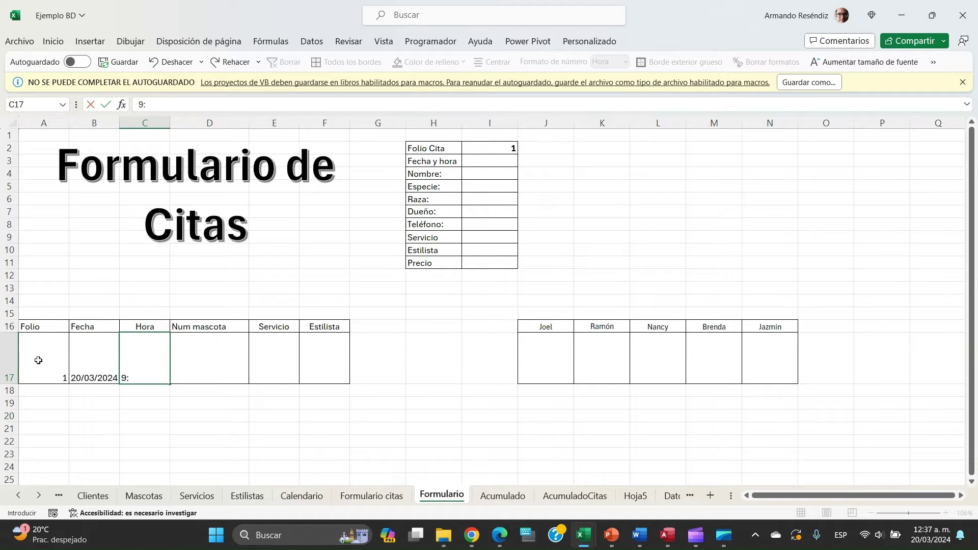
{"action": "type", "text": ":00"}
{"action": "key", "text": "Return"}
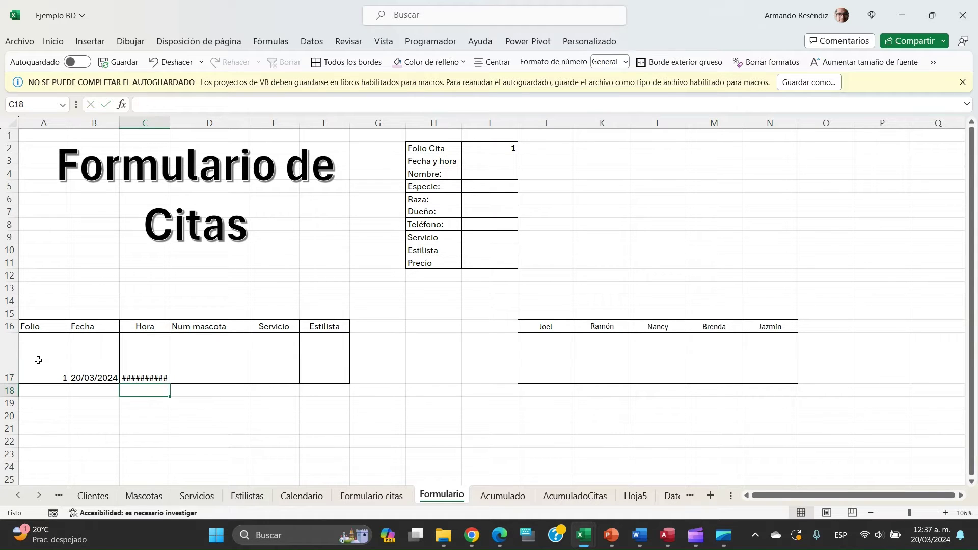
{"action": "key", "text": "Up"}
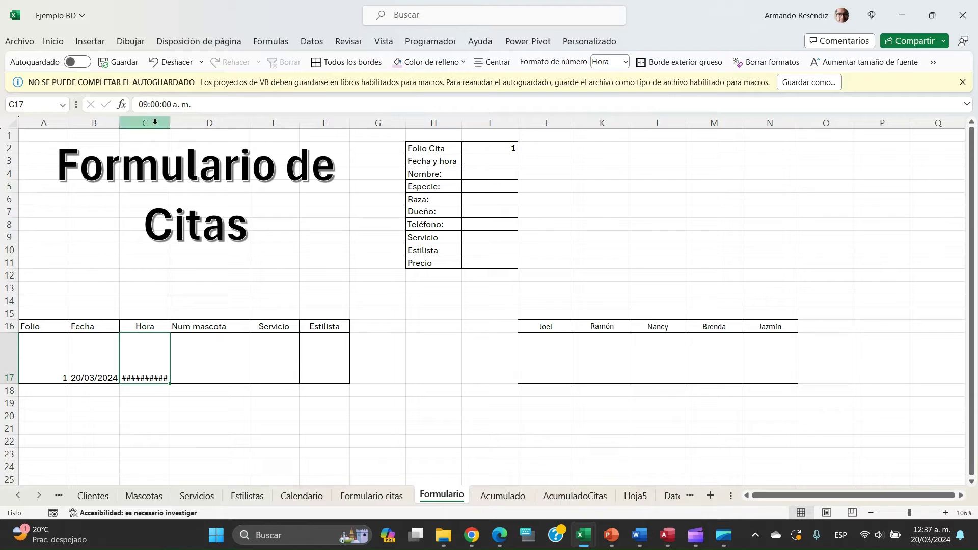
{"action": "left_click_drag", "start_coordinate": [171, 118], "coordinate": [183, 118]}
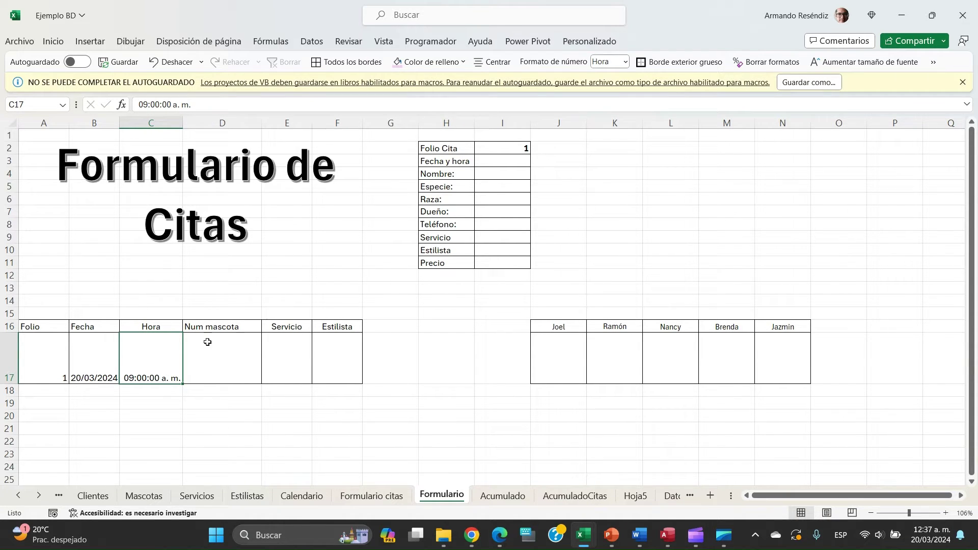
- Examine the pet numbers on the Mascotas sheet and the service names on the Servicios sheet as sources for D17 and E17
{"action": "left_click", "coordinate": [225, 355]}
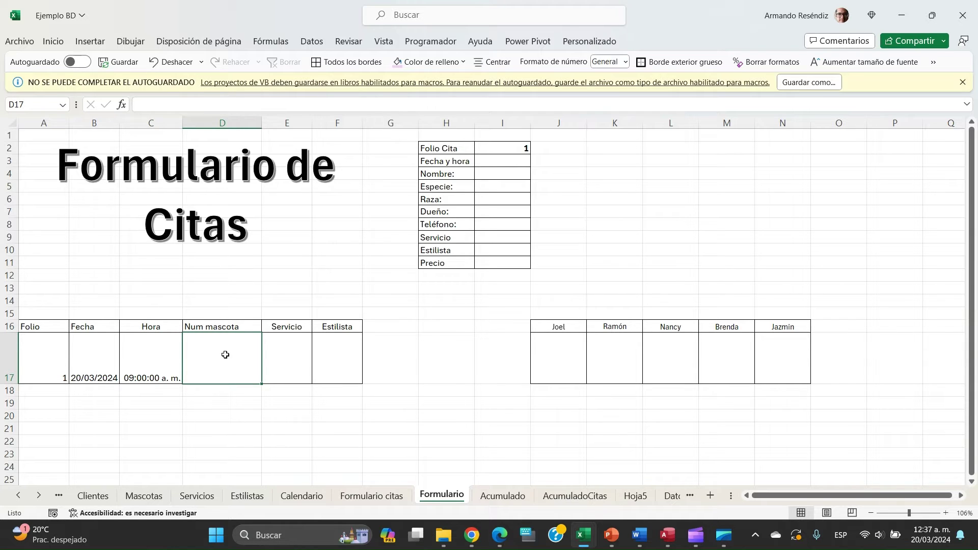
{"action": "left_click", "coordinate": [159, 498]}
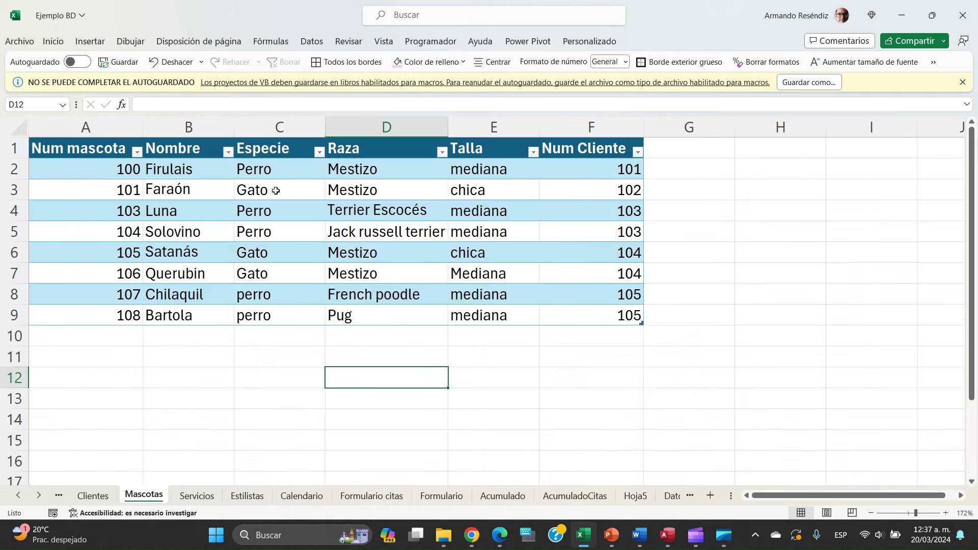
{"action": "left_click_drag", "start_coordinate": [114, 169], "coordinate": [114, 315]}
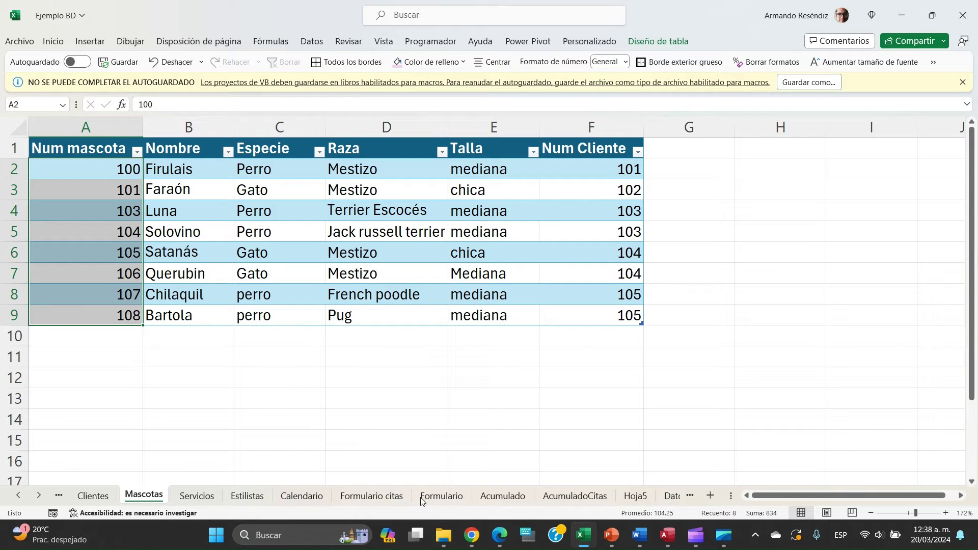
{"action": "left_click", "coordinate": [442, 496]}
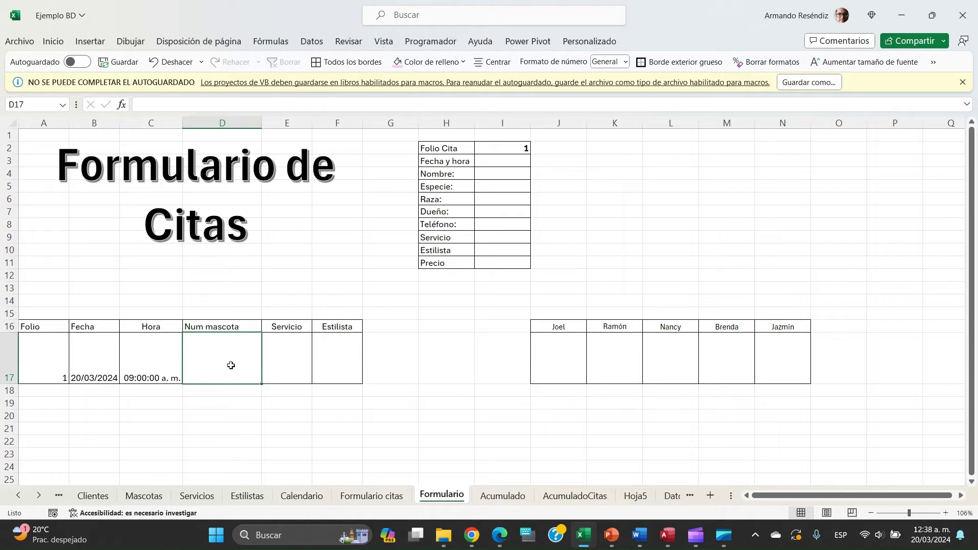
{"action": "left_click", "coordinate": [297, 358]}
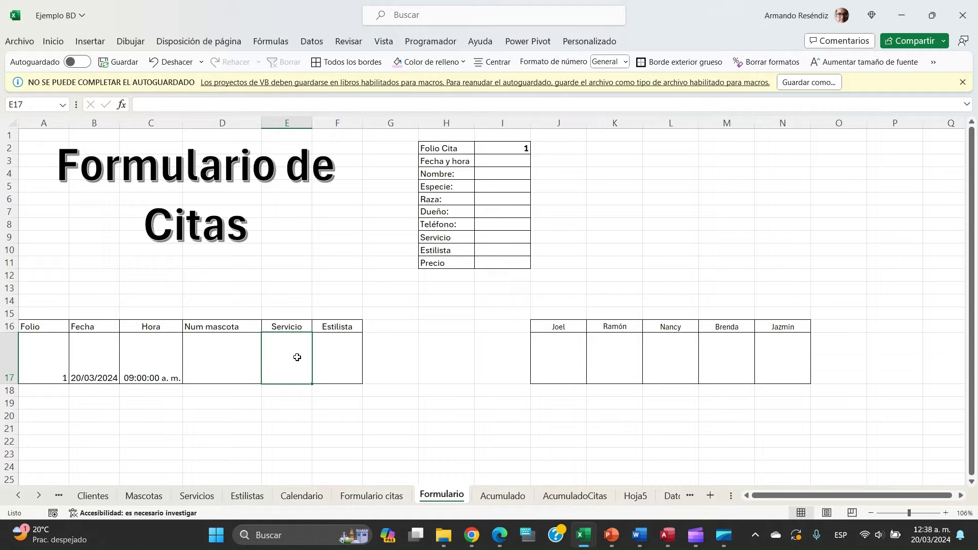
{"action": "left_click", "coordinate": [197, 497]}
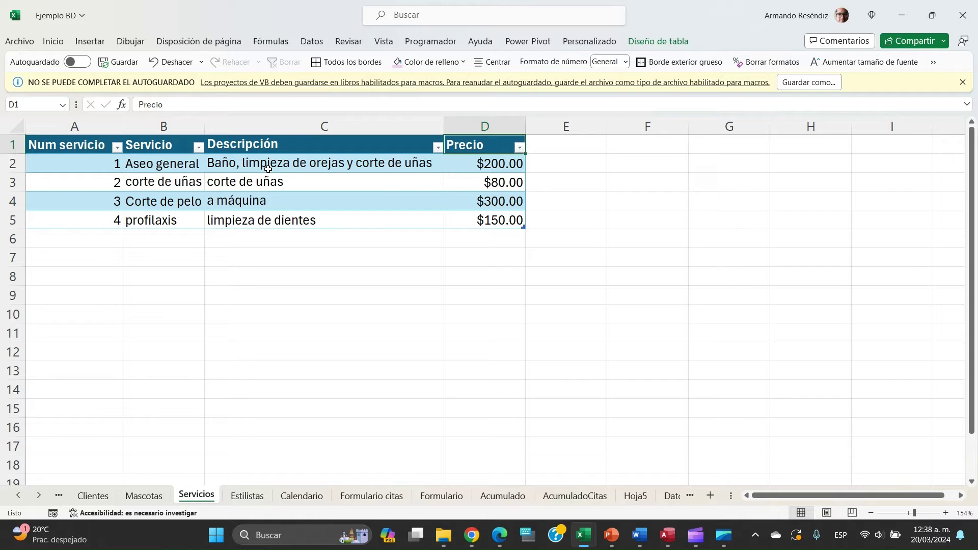
{"action": "left_click_drag", "start_coordinate": [186, 167], "coordinate": [192, 220]}
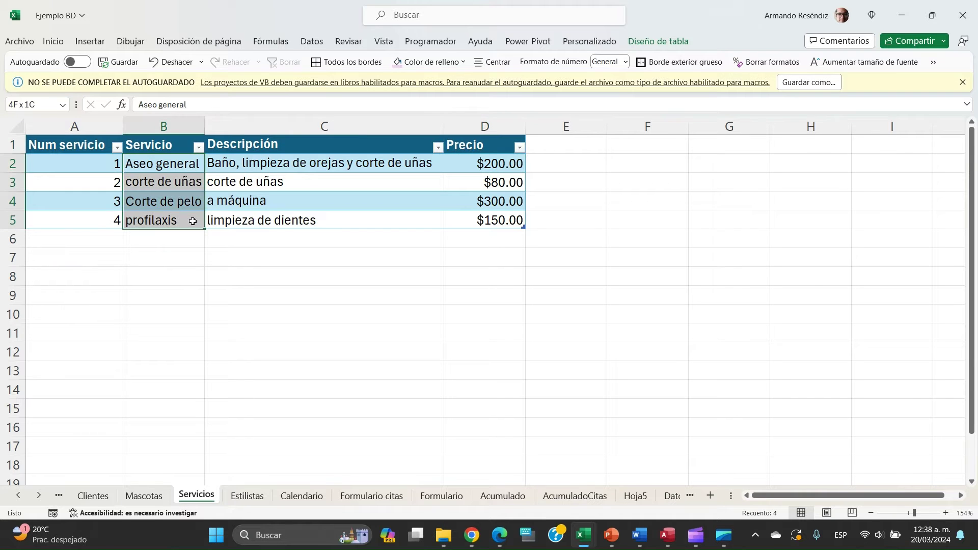
- Add a dropdown list validation to the Servicio entry cell E17 on the Formulario sheet, sourced from Servicios!$B$2:$B$5
{"action": "left_click", "coordinate": [457, 497]}
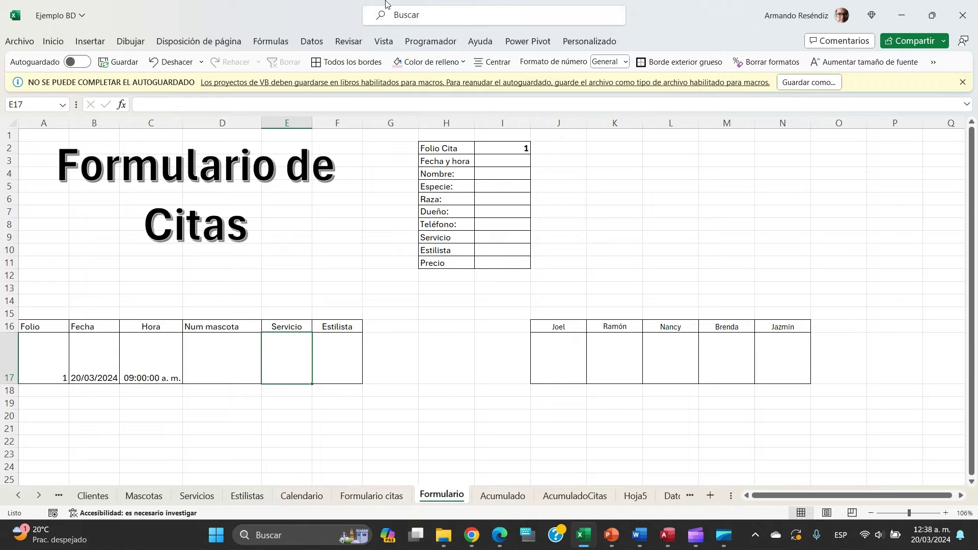
{"action": "left_click", "coordinate": [312, 43]}
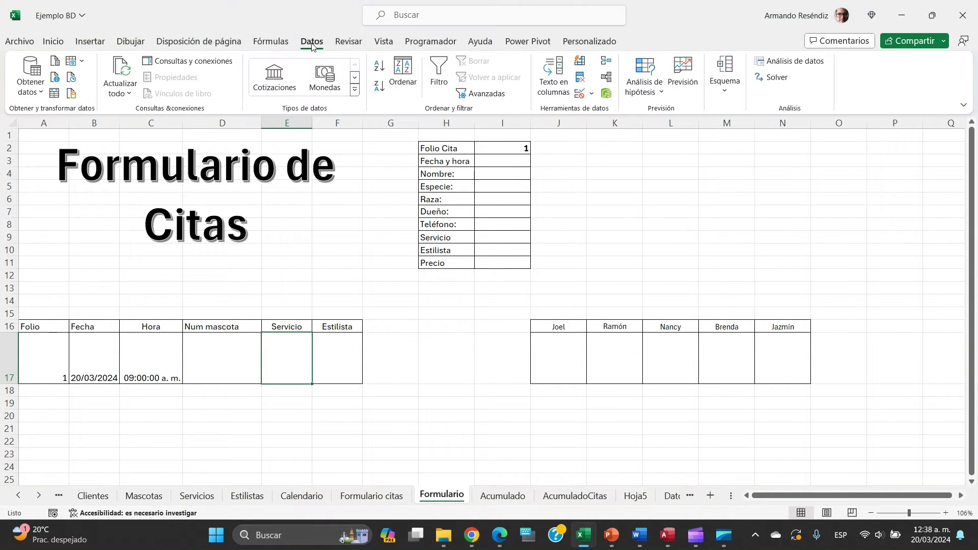
{"action": "left_click", "coordinate": [581, 94]}
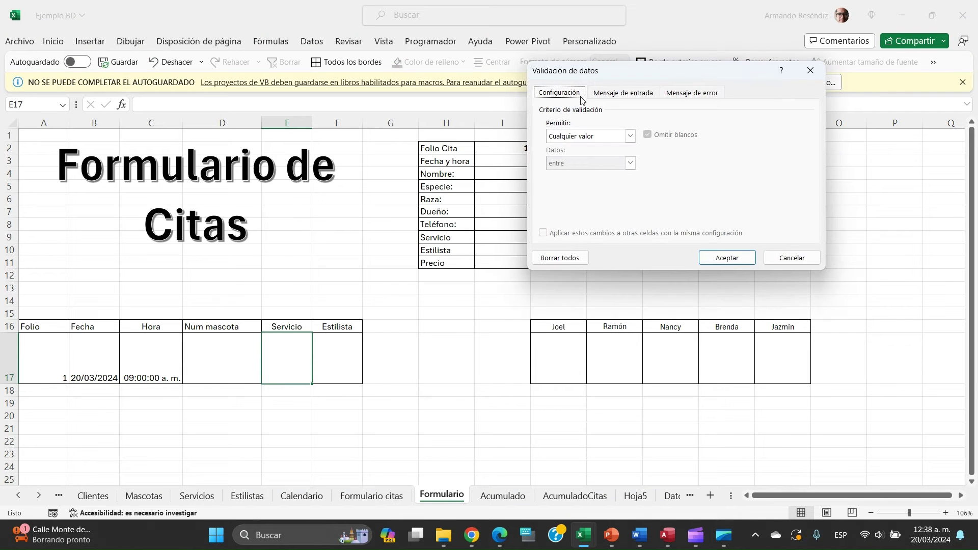
{"action": "left_click", "coordinate": [631, 136]}
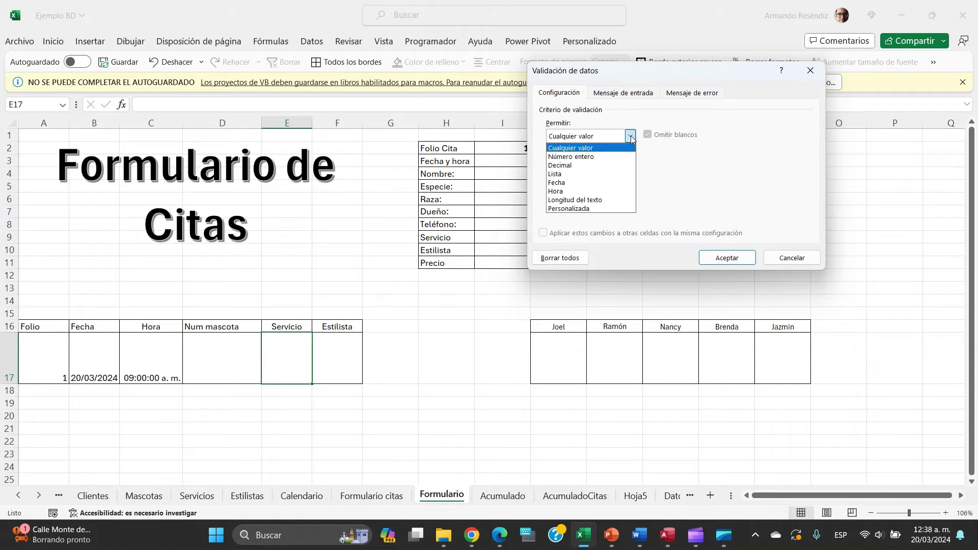
{"action": "left_click", "coordinate": [588, 175]}
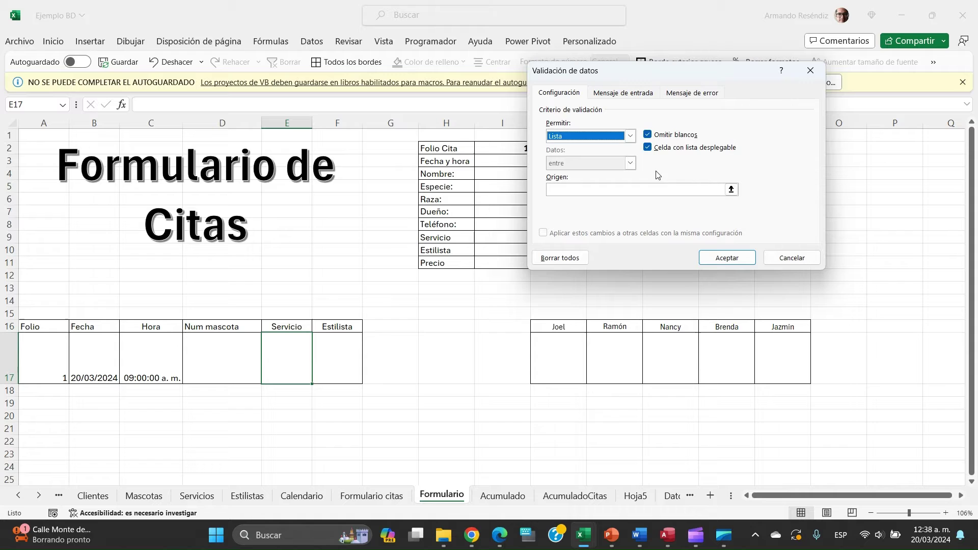
{"action": "left_click", "coordinate": [732, 193]}
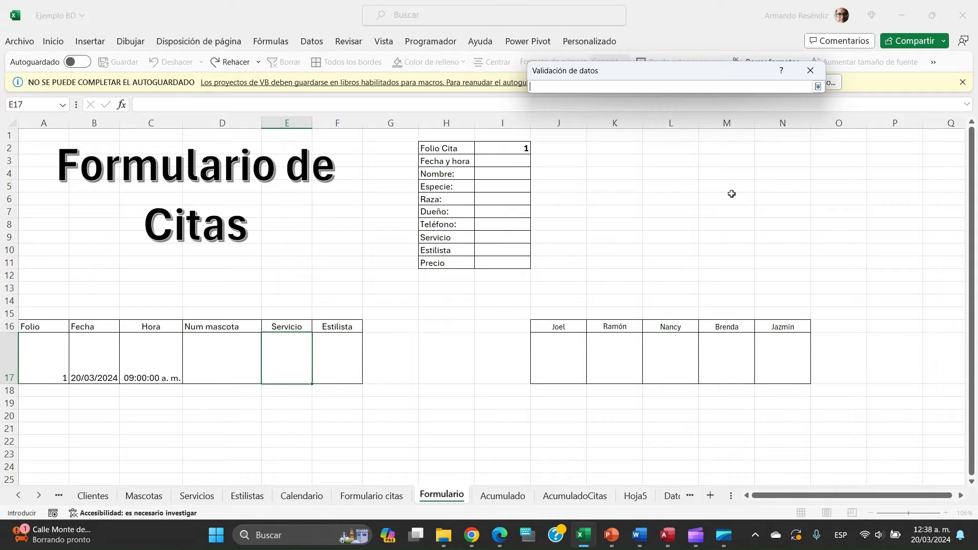
{"action": "left_click", "coordinate": [196, 495]}
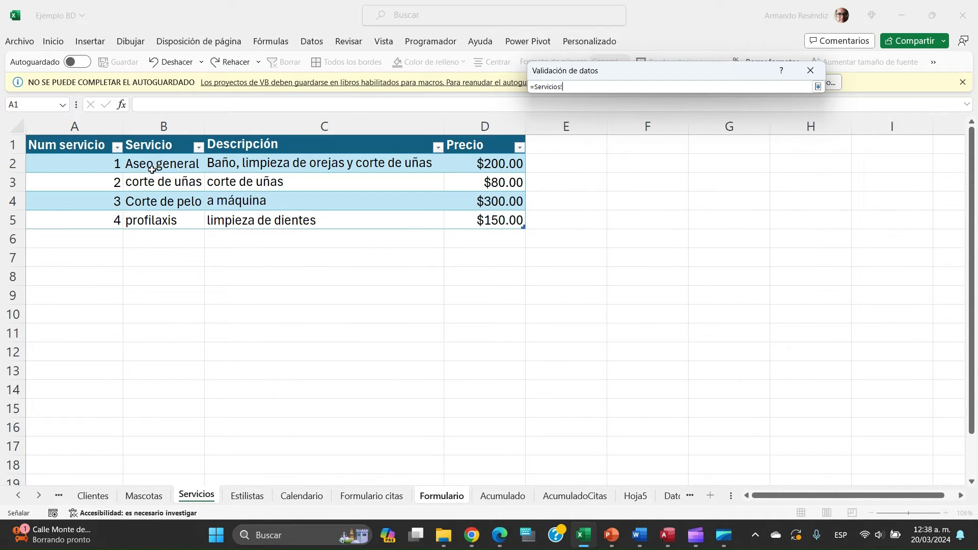
{"action": "left_click_drag", "start_coordinate": [153, 164], "coordinate": [153, 211]}
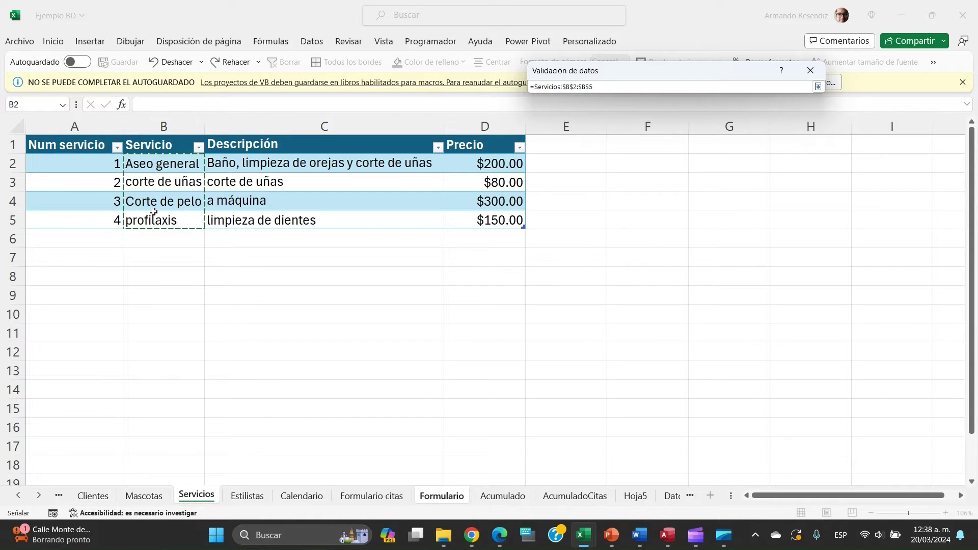
{"action": "key", "text": "Return"}
{"action": "key", "text": "Return"}
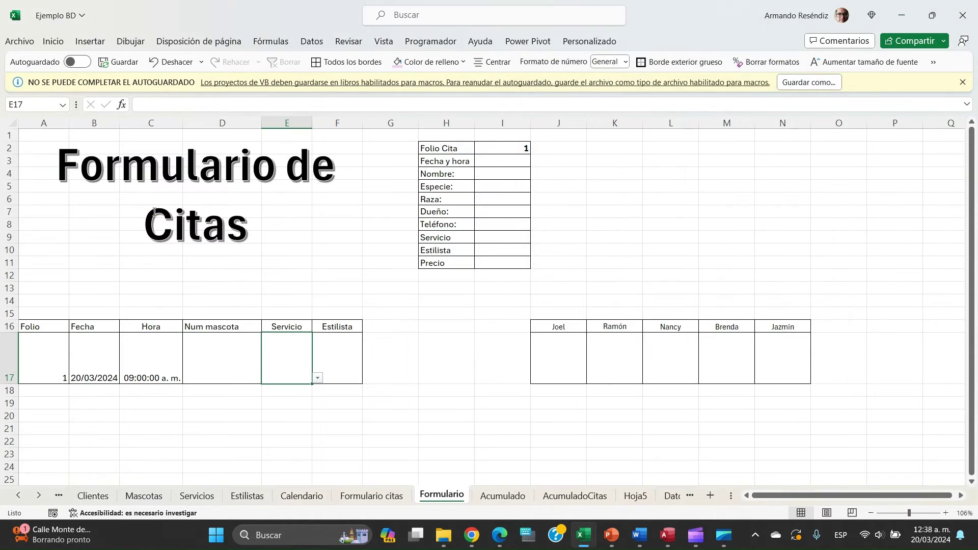
- Enter pet number 105 in D17 and service Aseo general in E17, widening column E to fit the service name
{"action": "left_click", "coordinate": [318, 379]}
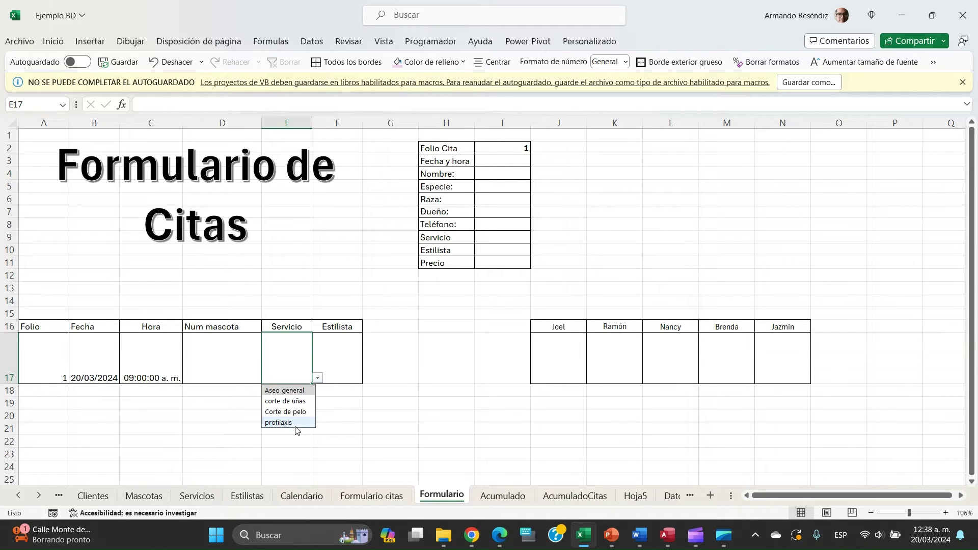
{"action": "left_click", "coordinate": [290, 395]}
{"action": "left_click", "coordinate": [223, 357]}
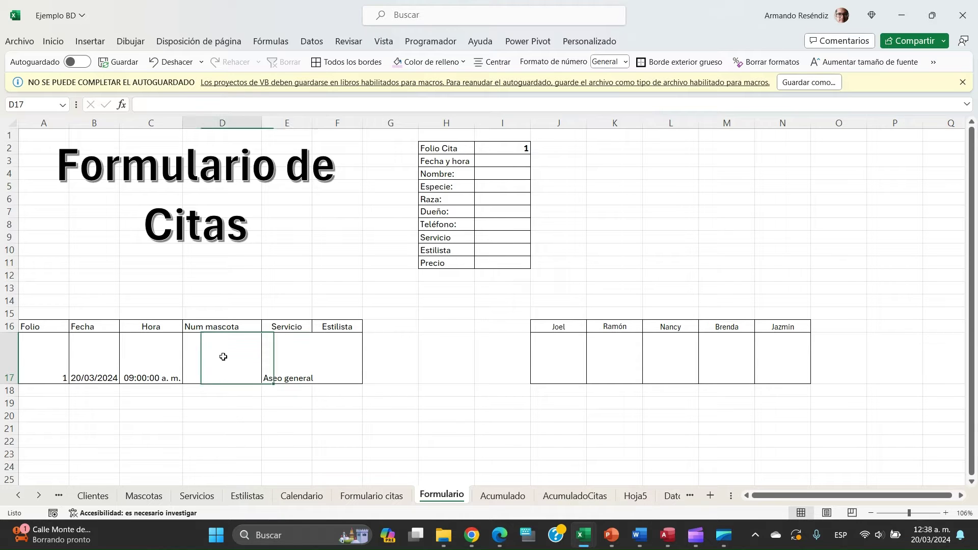
{"action": "type", "text": "105"}
{"action": "key", "text": "Tab"}
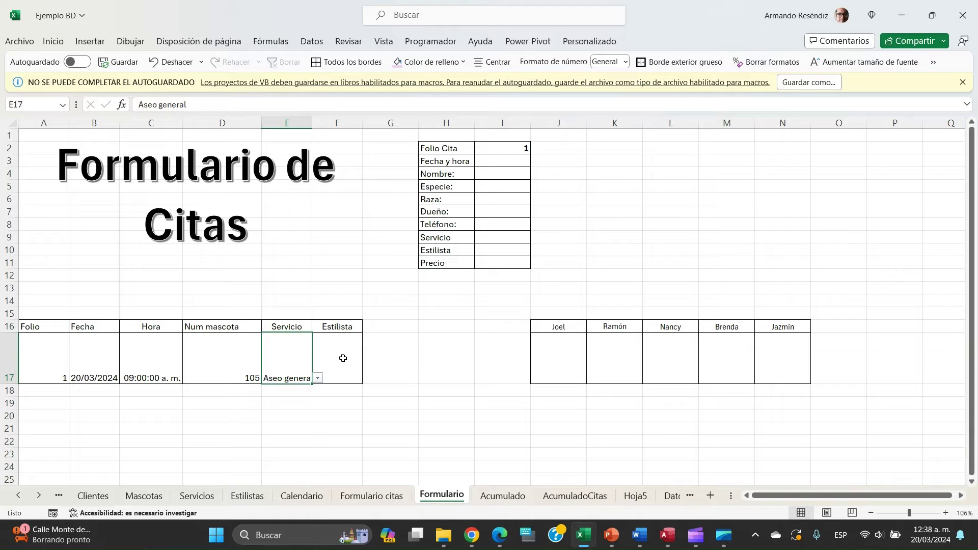
{"action": "left_click", "coordinate": [342, 358]}
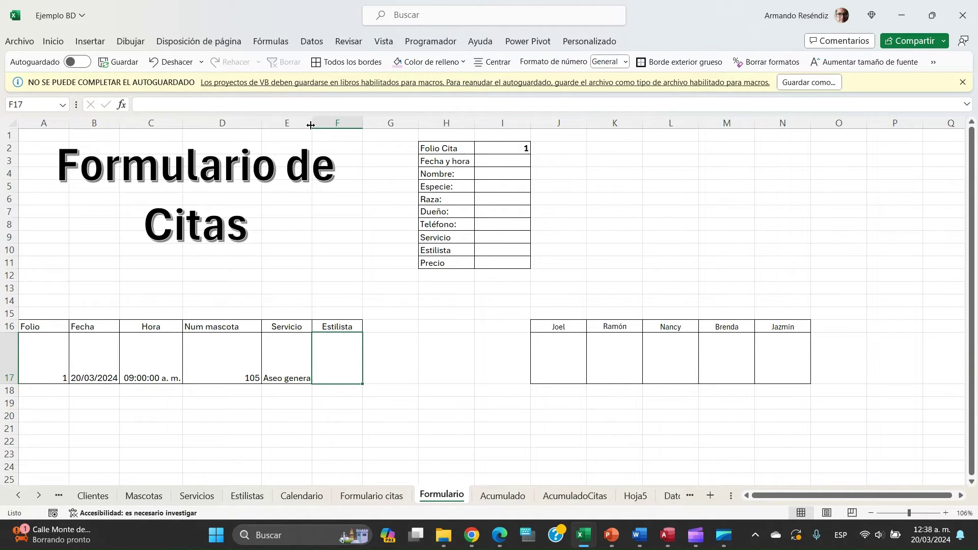
{"action": "left_click_drag", "start_coordinate": [310, 125], "coordinate": [327, 126]}
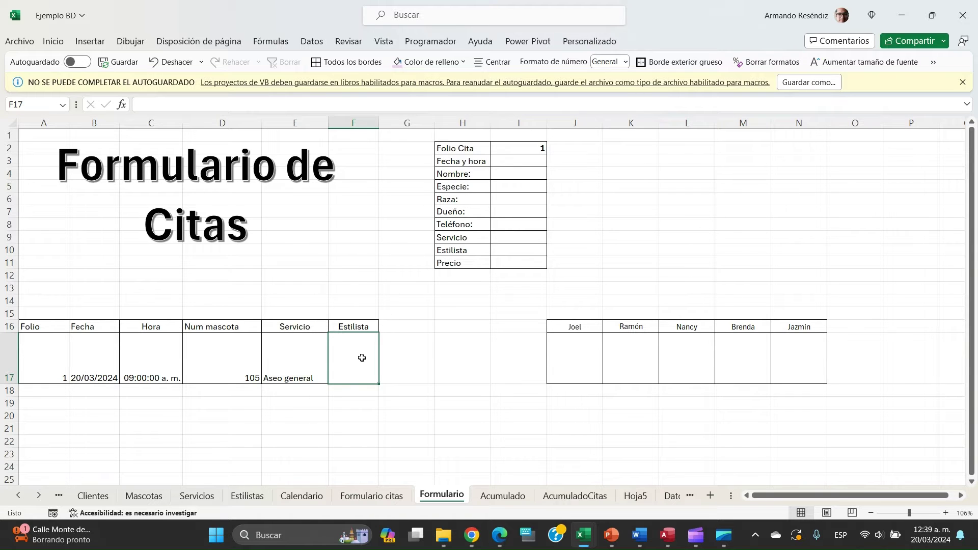
- Add a dropdown list validation to the Estilista entry cell F17, sourced from Estilistas!$B$2:$B$6, and choose the third stylist from it
{"action": "left_click", "coordinate": [312, 43]}
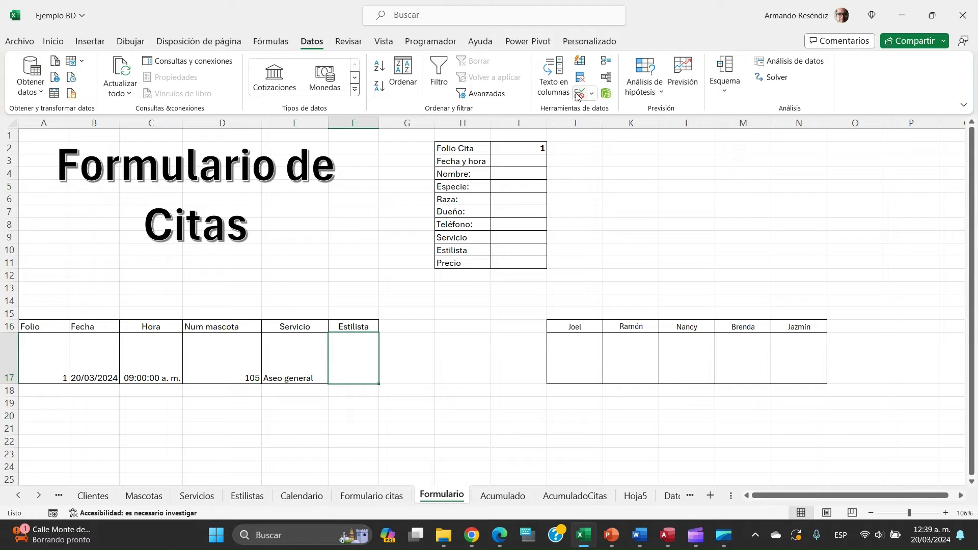
{"action": "left_click", "coordinate": [579, 94]}
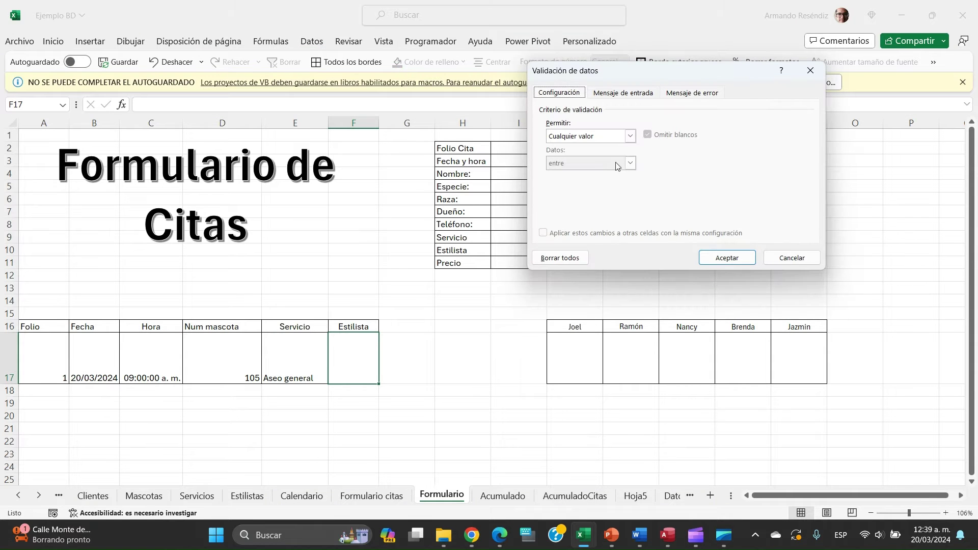
{"action": "left_click", "coordinate": [630, 136]}
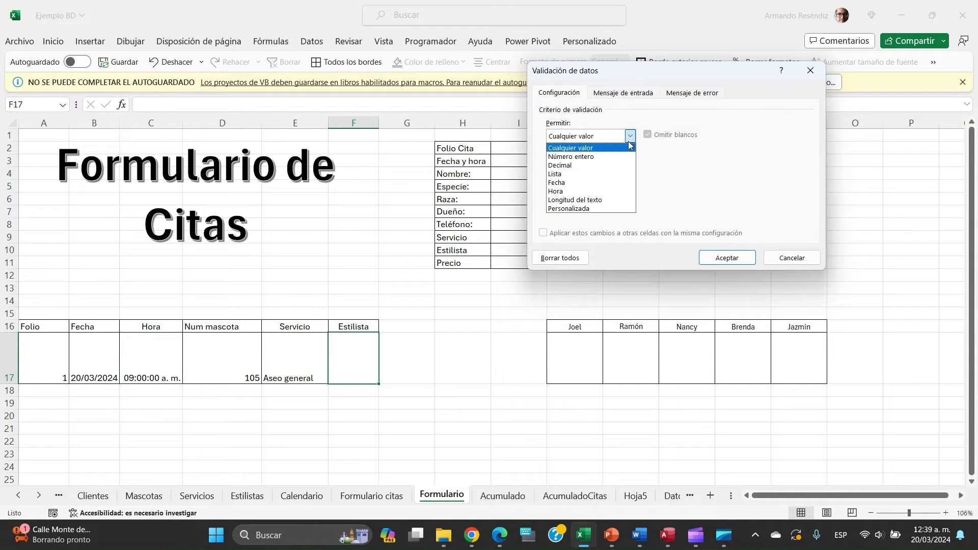
{"action": "left_click", "coordinate": [589, 175]}
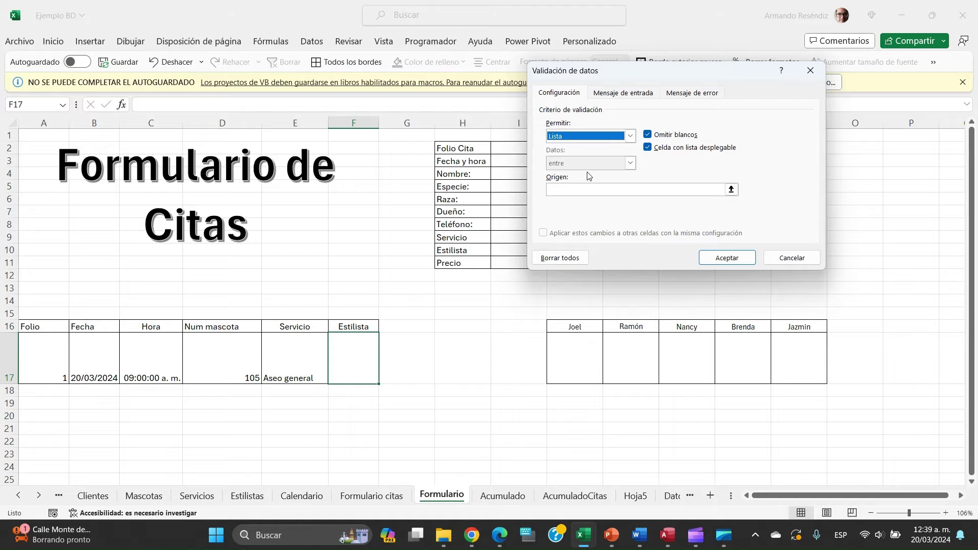
{"action": "left_click", "coordinate": [731, 189]}
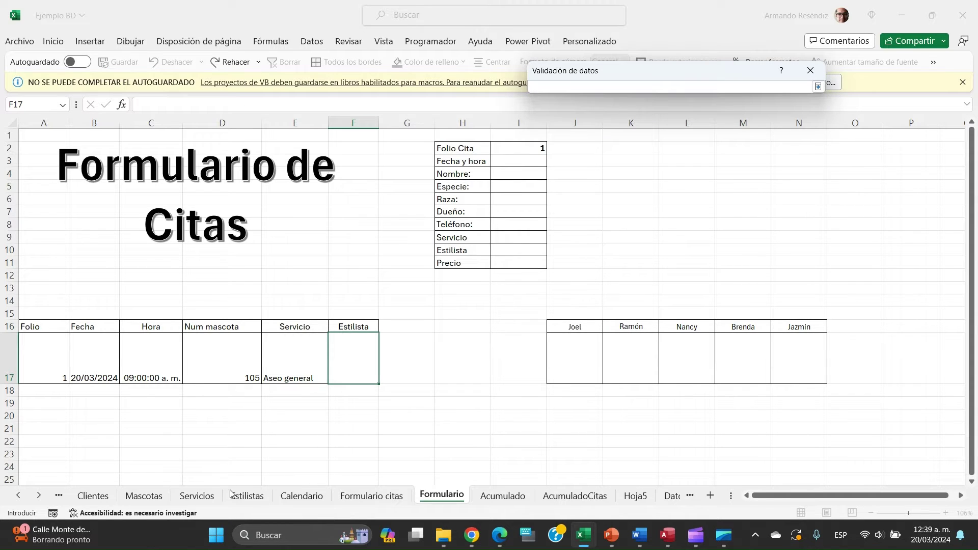
{"action": "left_click", "coordinate": [248, 496]}
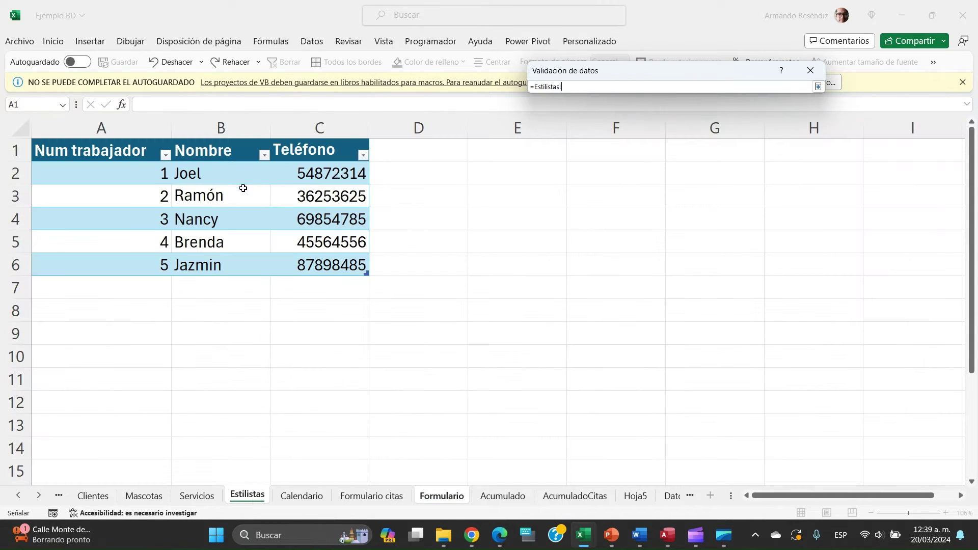
{"action": "left_click_drag", "start_coordinate": [230, 175], "coordinate": [230, 261]}
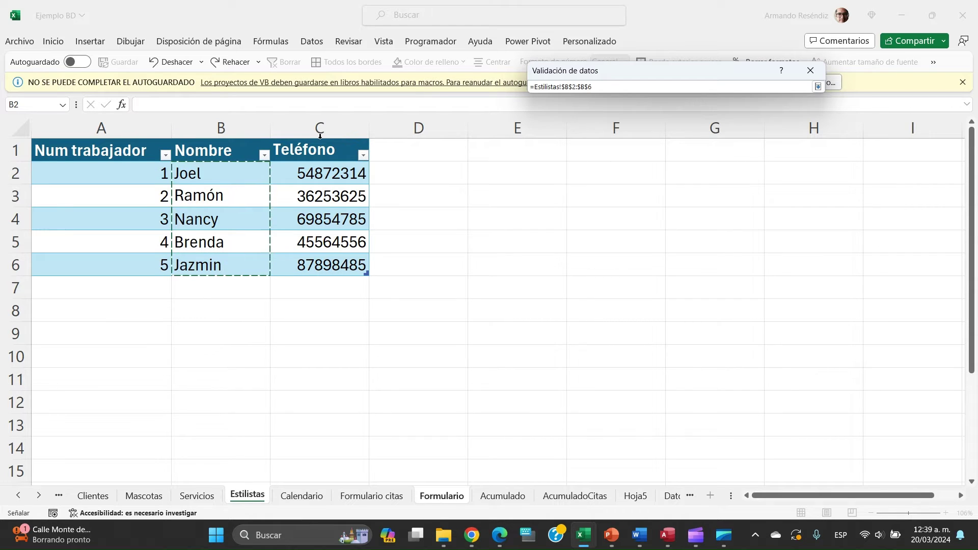
{"action": "key", "text": "Return"}
{"action": "key", "text": "Return"}
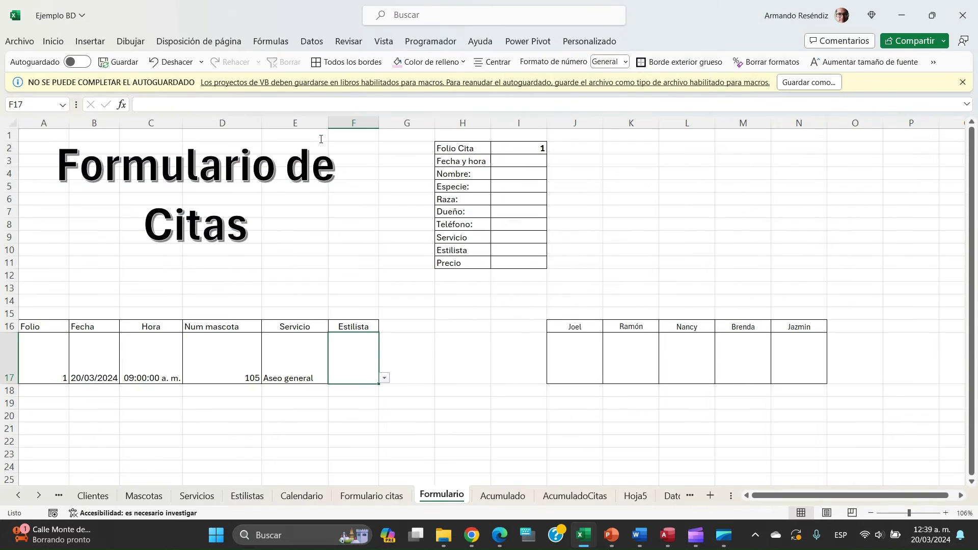
{"action": "left_click", "coordinate": [385, 379]}
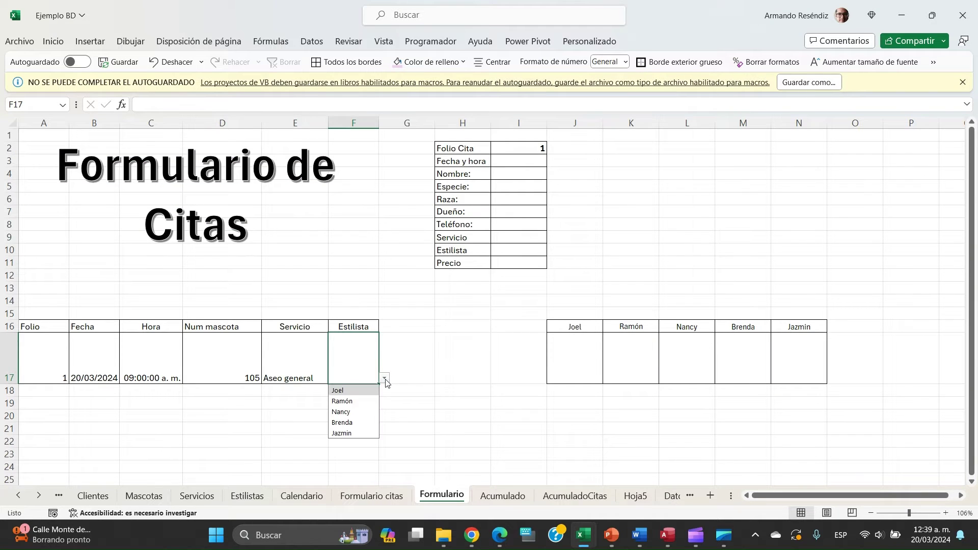
{"action": "left_click", "coordinate": [350, 412]}
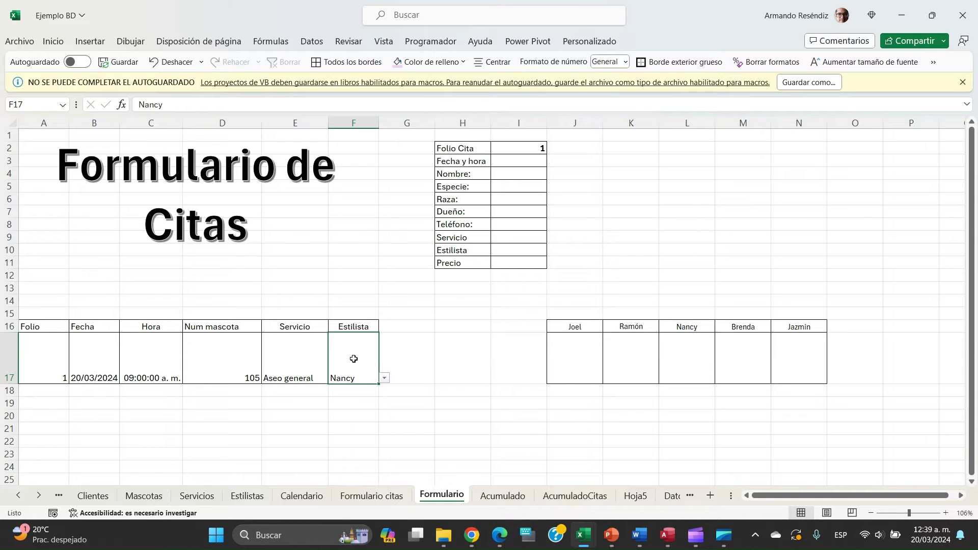
- Center the appointment entries in A17:F17 both vertically and horizontally
{"action": "key", "text": "ctrl+shift+Left"}
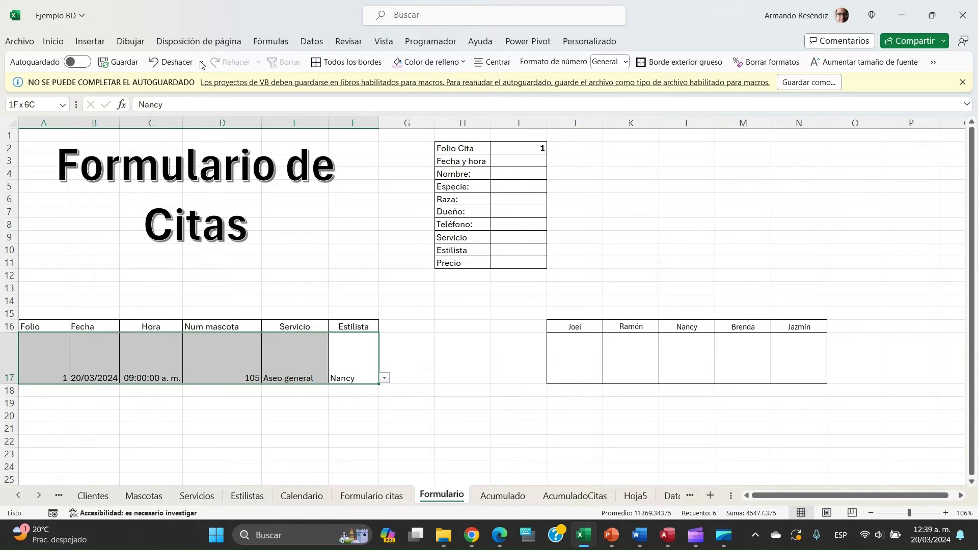
{"action": "left_click", "coordinate": [51, 43]}
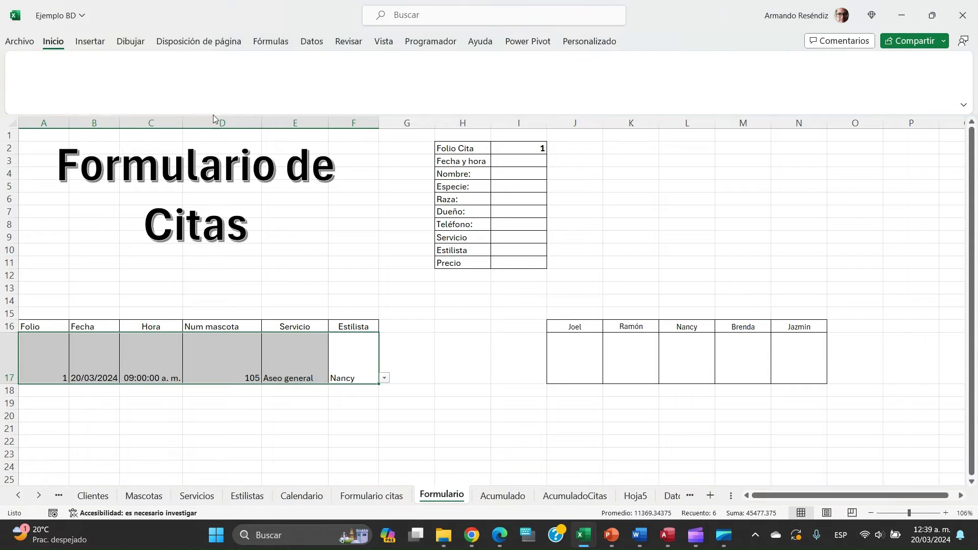
{"action": "left_click", "coordinate": [250, 66]}
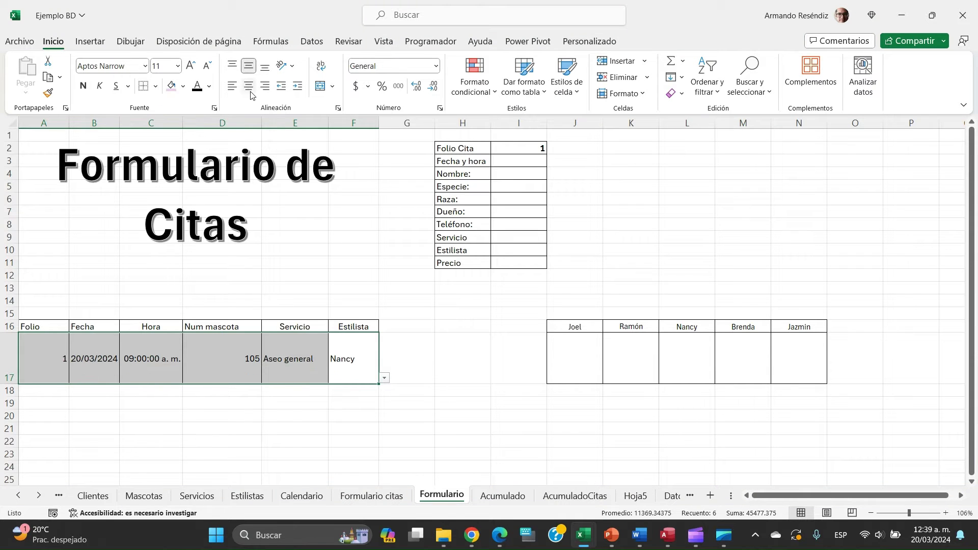
{"action": "left_click", "coordinate": [249, 85]}
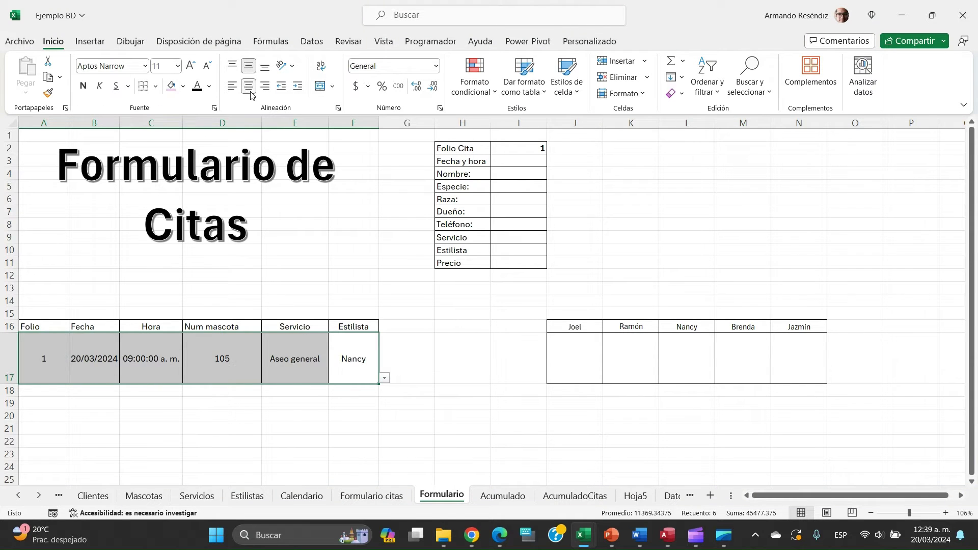
{"action": "left_click", "coordinate": [454, 346]}
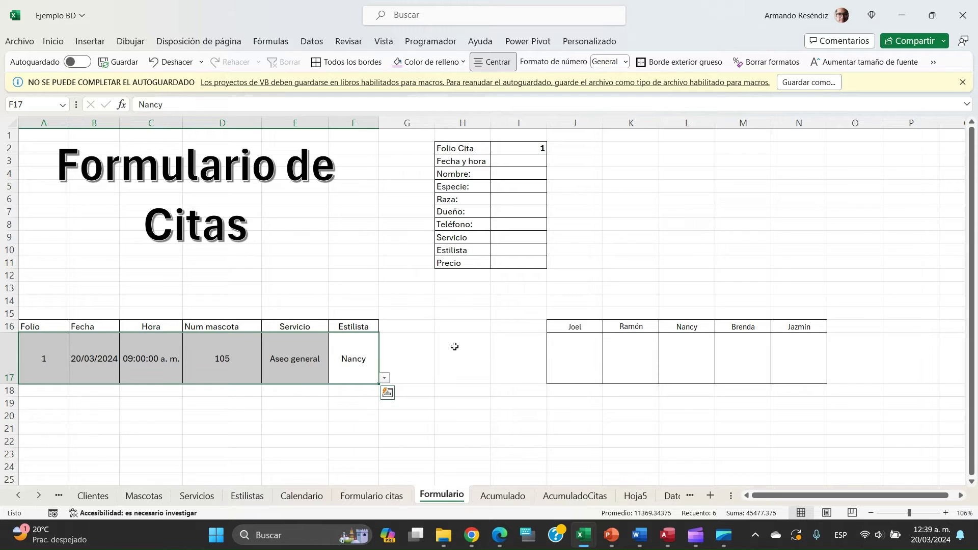
- Widen column I to about twice its width to make room for the appointment details beside the Folio Cita to Precio labels
{"action": "left_click", "coordinate": [512, 164]}
{"action": "key", "text": "shift+Down"}
{"action": "key", "text": "shift+Down"}
{"action": "key", "text": "shift+Down"}
{"action": "key", "text": "shift+Down"}
{"action": "key", "text": "shift+Down"}
{"action": "key", "text": "shift+Down"}
{"action": "key", "text": "shift+Down"}
{"action": "key", "text": "shift+Down"}
{"action": "key", "text": "shift+Down"}
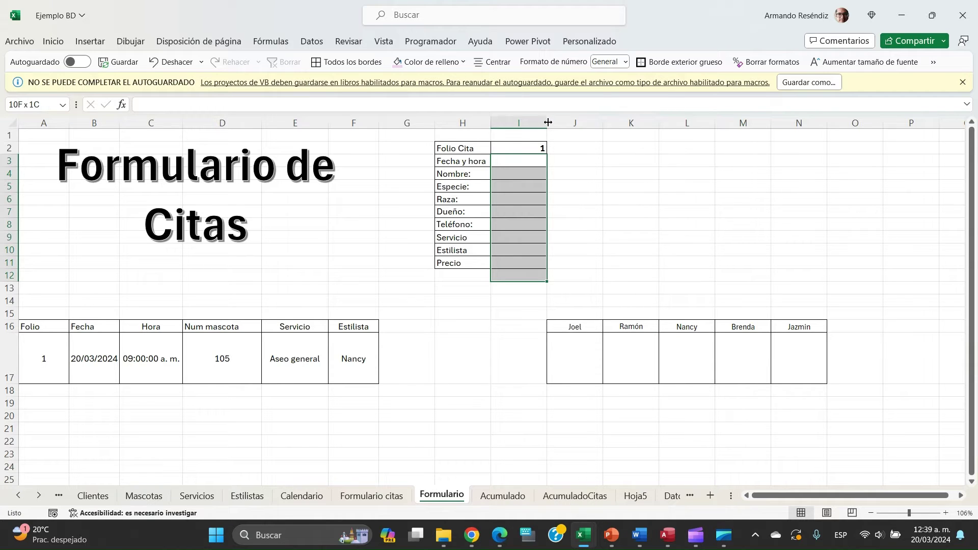
{"action": "left_click_drag", "start_coordinate": [548, 122], "coordinate": [609, 123]}
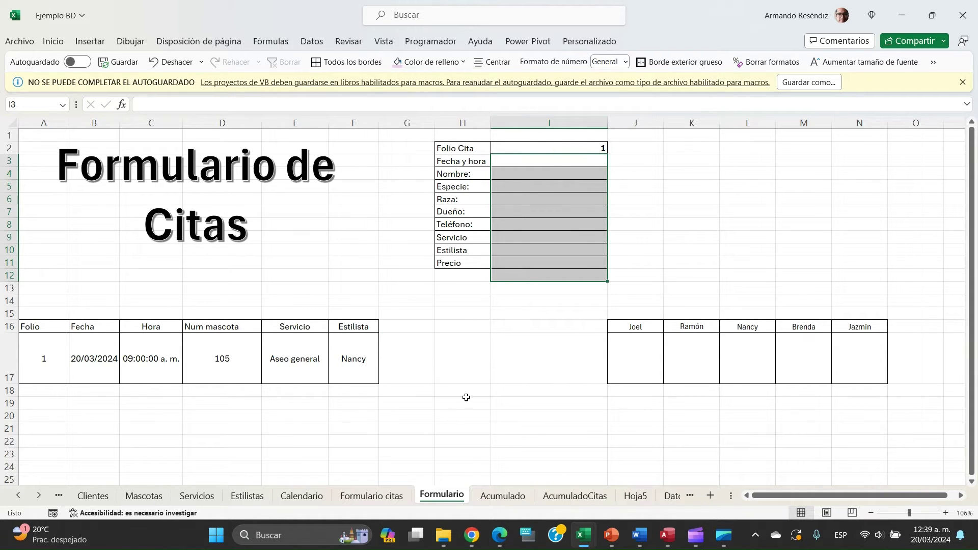
- Examine the lookup formulas behind Nombre, Especie and Raza on the Formulario citas sheet
{"action": "left_click", "coordinate": [382, 497]}
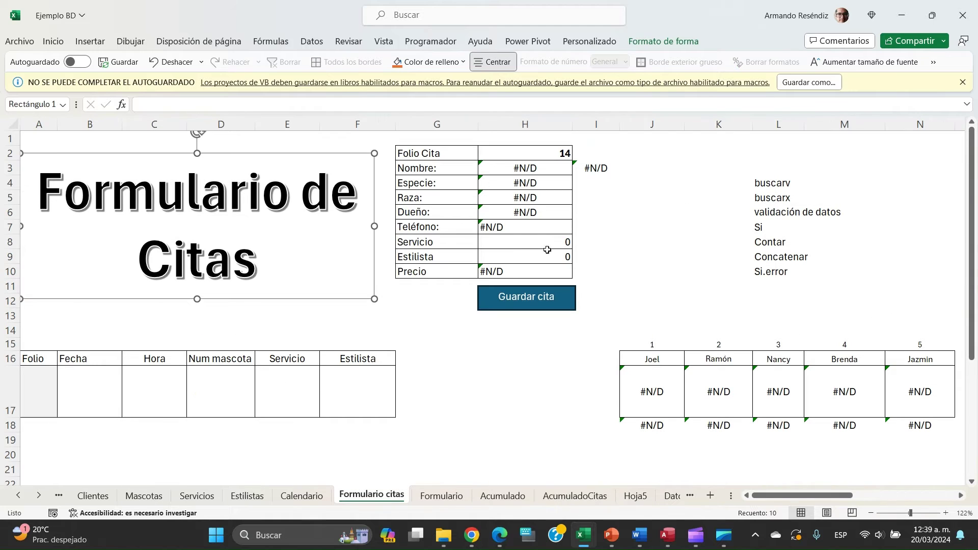
{"action": "left_click", "coordinate": [506, 169]}
{"action": "double_click", "coordinate": [507, 169]}
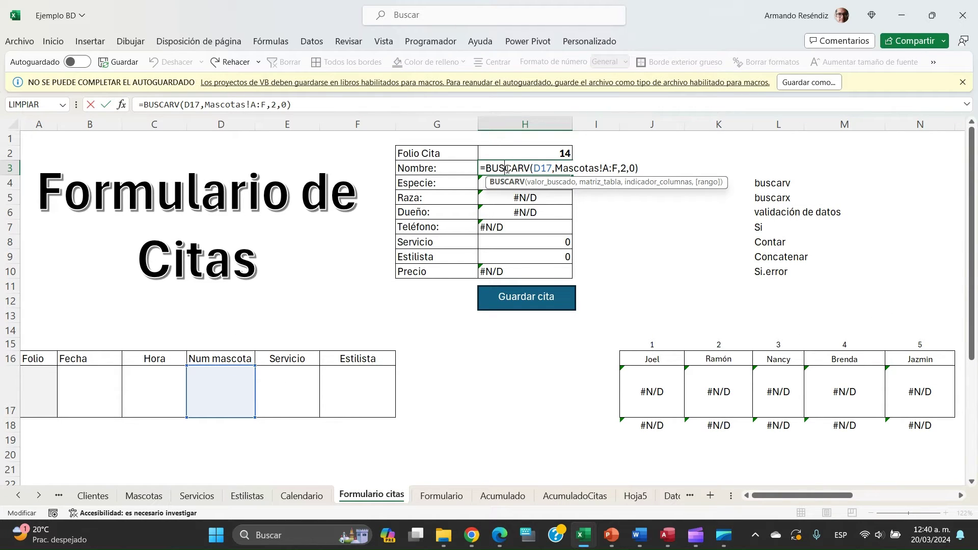
{"action": "key", "text": "Escape"}
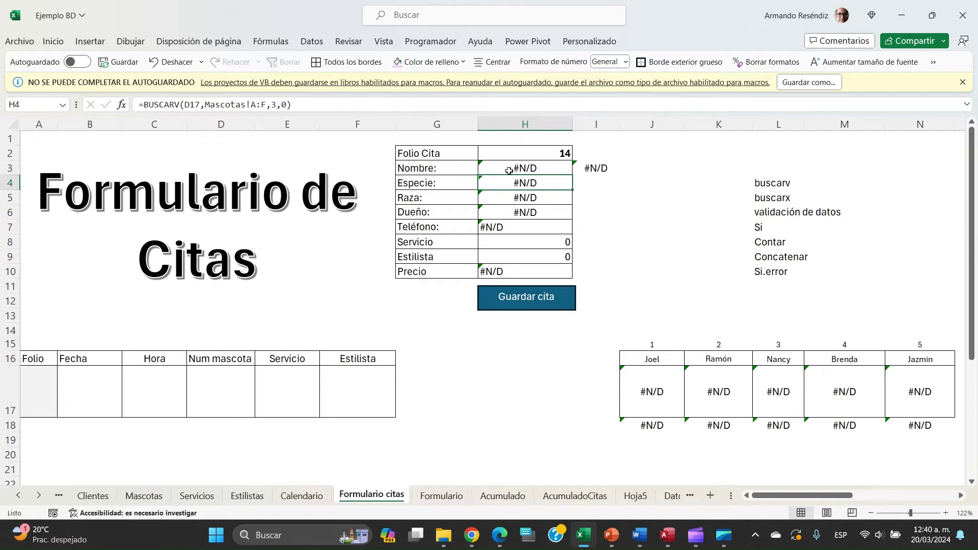
{"action": "double_click", "coordinate": [518, 183]}
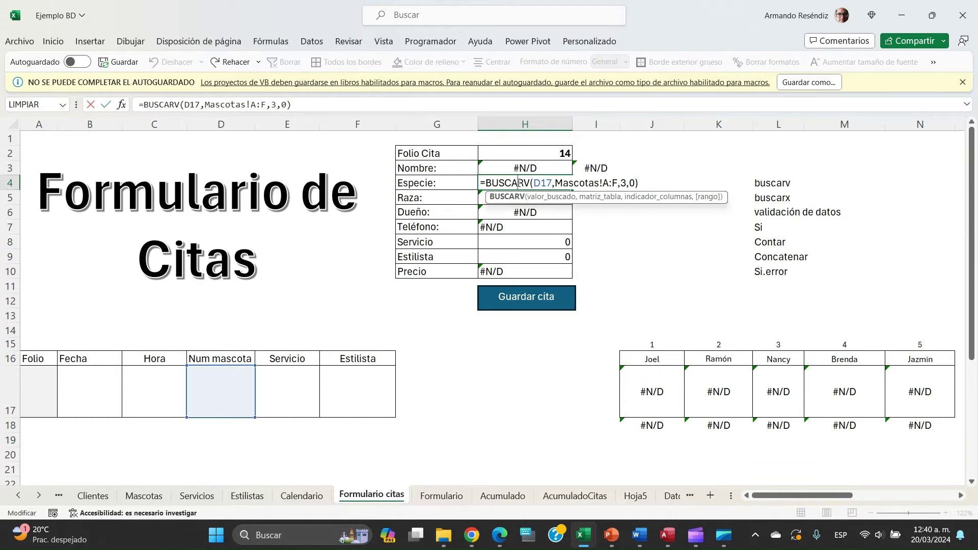
{"action": "key", "text": "Escape"}
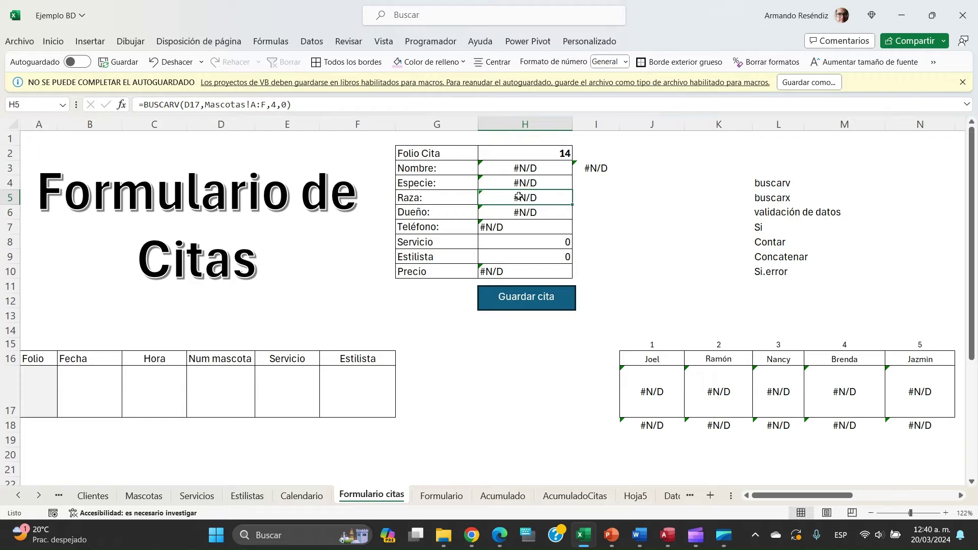
{"action": "left_click", "coordinate": [518, 197]}
{"action": "double_click", "coordinate": [518, 197]}
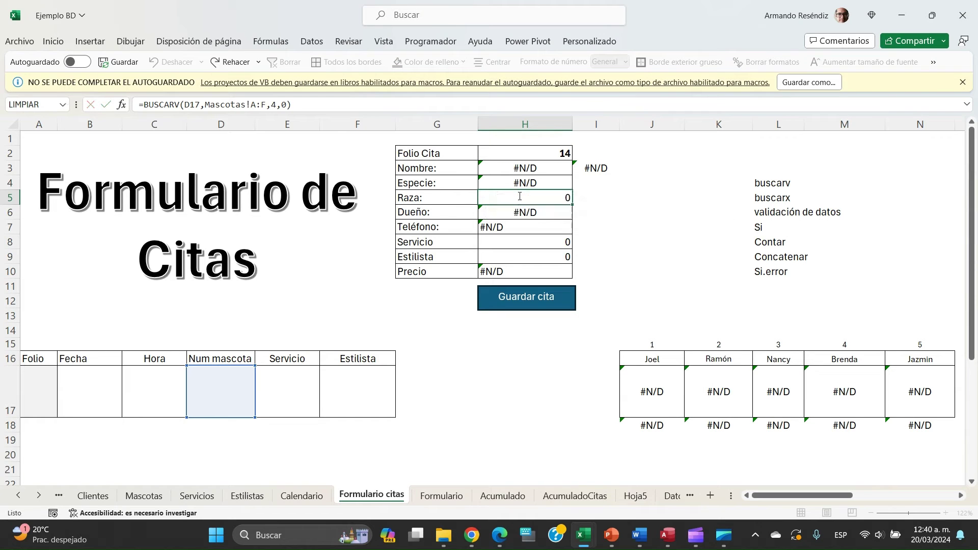
{"action": "key", "text": "Return"}
- Examine the formulas behind Dueño, Teléfono, Servicio, Estilista and Precio on the Formulario citas sheet
{"action": "double_click", "coordinate": [518, 212]}
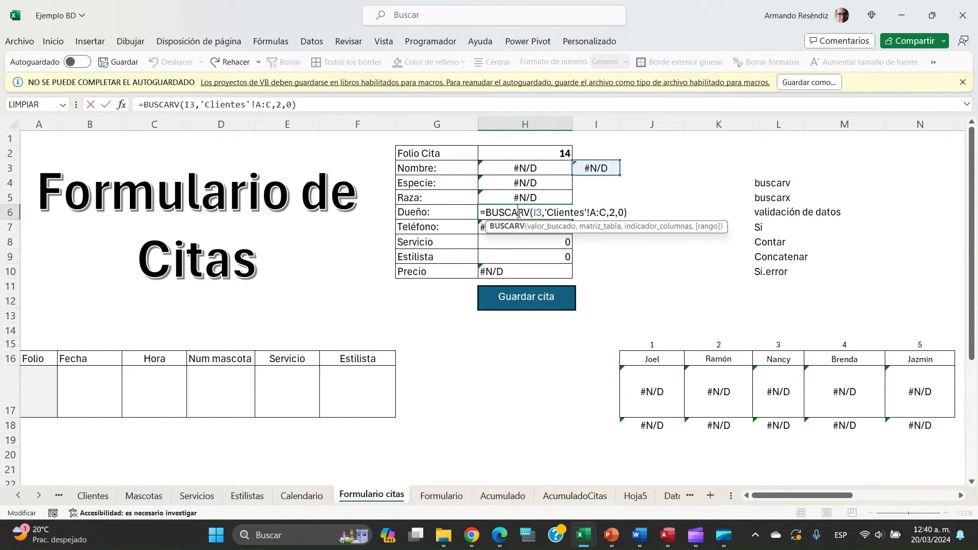
{"action": "key", "text": "Return"}
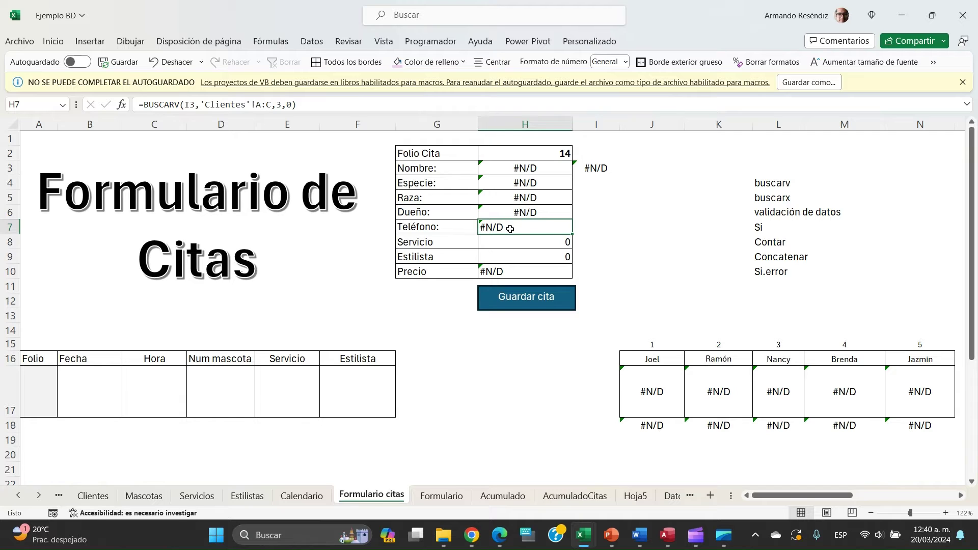
{"action": "double_click", "coordinate": [510, 233]}
{"action": "key", "text": "Return"}
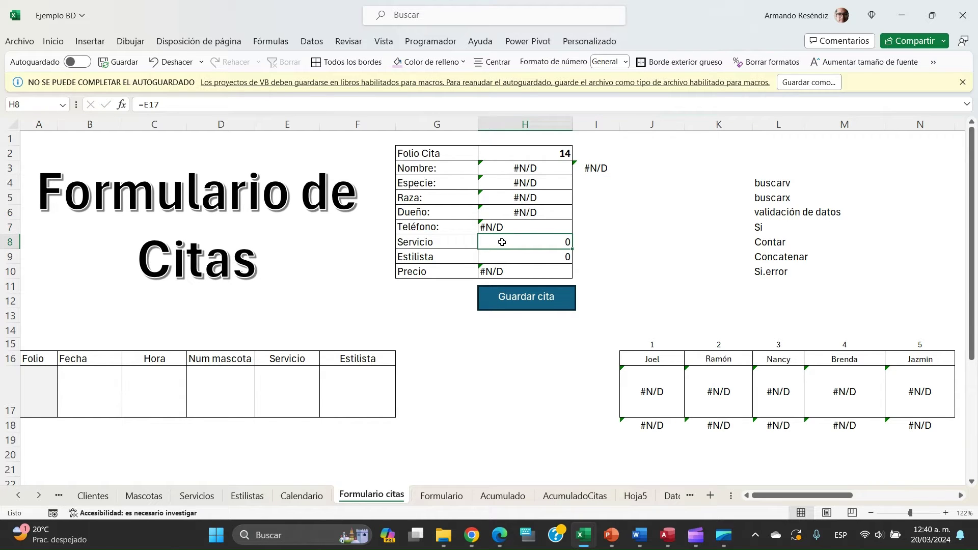
{"action": "double_click", "coordinate": [502, 242]}
{"action": "key", "text": "Return"}
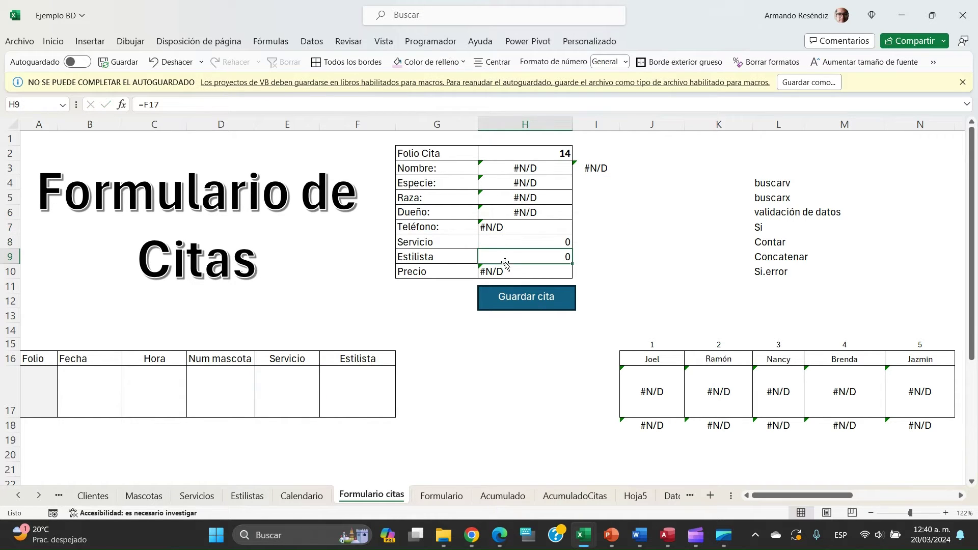
{"action": "double_click", "coordinate": [506, 257]}
{"action": "key", "text": "Return"}
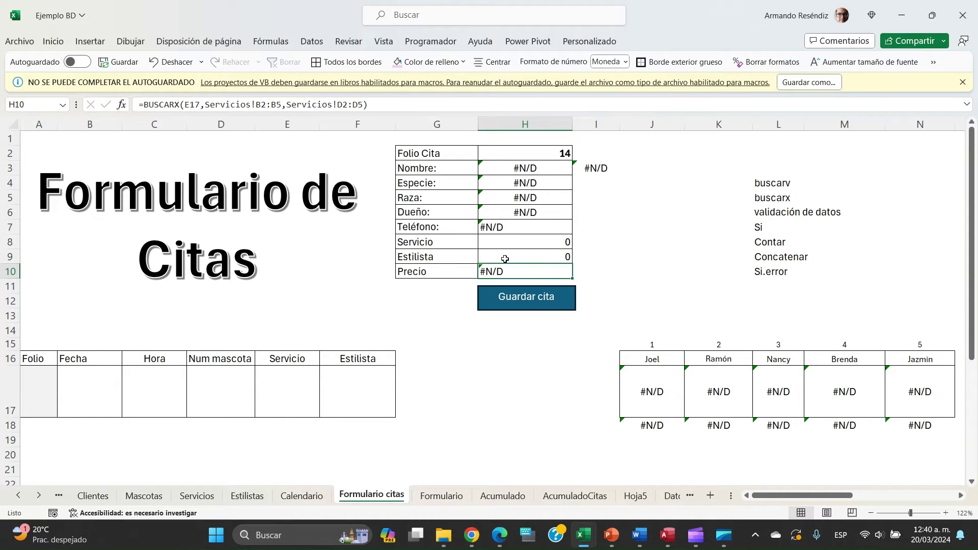
- On the Formulario sheet, link the Fecha y hora cell I3 to the date in B17 and J3 to the time in C17
{"action": "left_click", "coordinate": [442, 496]}
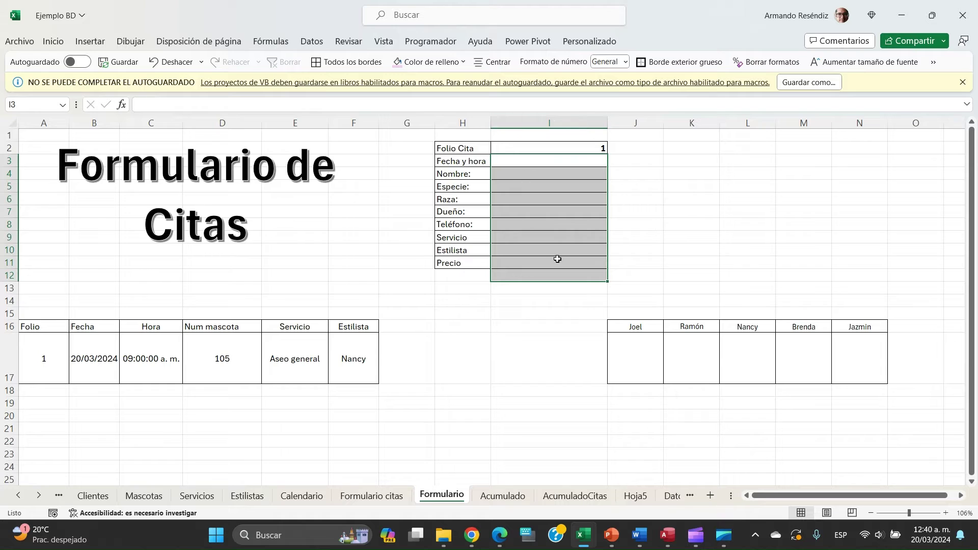
{"action": "left_click", "coordinate": [540, 165]}
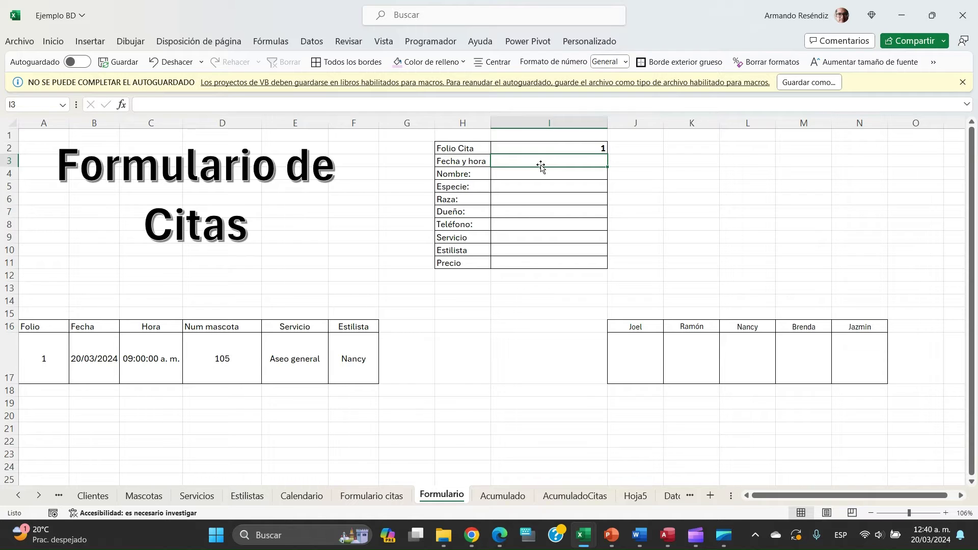
{"action": "type", "text": "="}
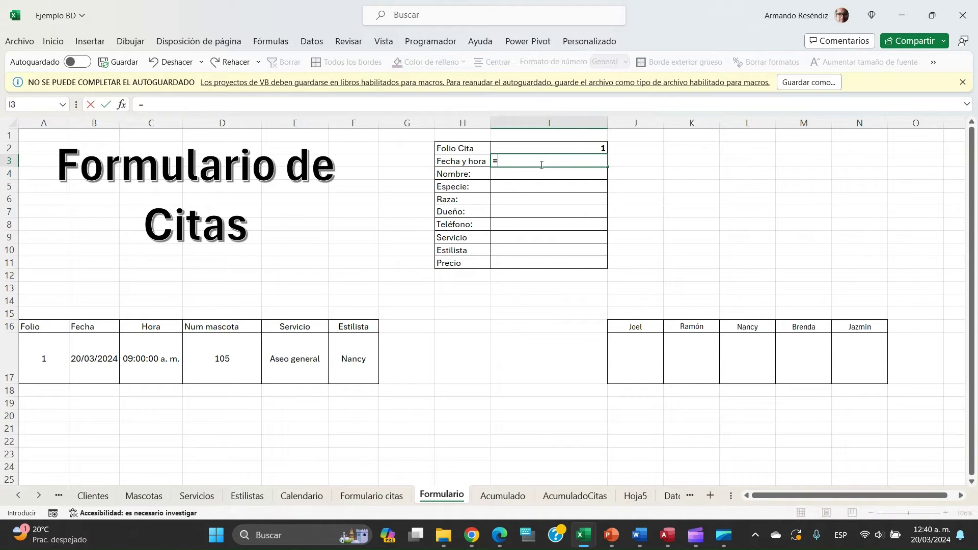
{"action": "left_click", "coordinate": [86, 349]}
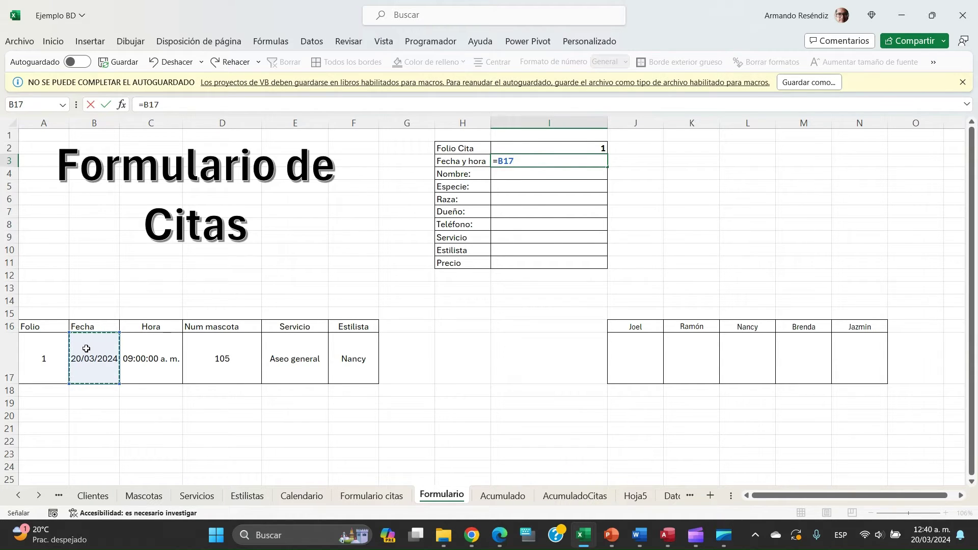
{"action": "key", "text": "Return"}
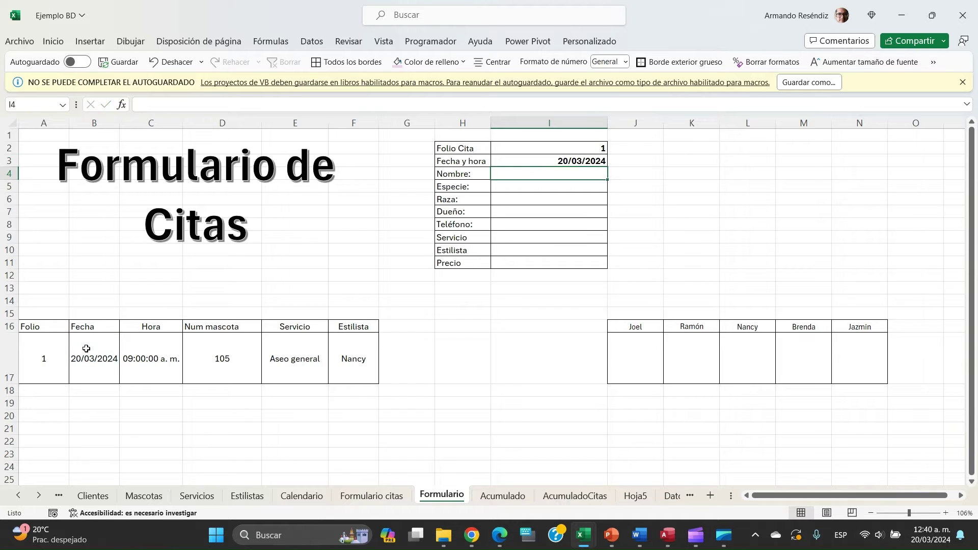
{"action": "key", "text": "Up"}
{"action": "key", "text": "Right"}
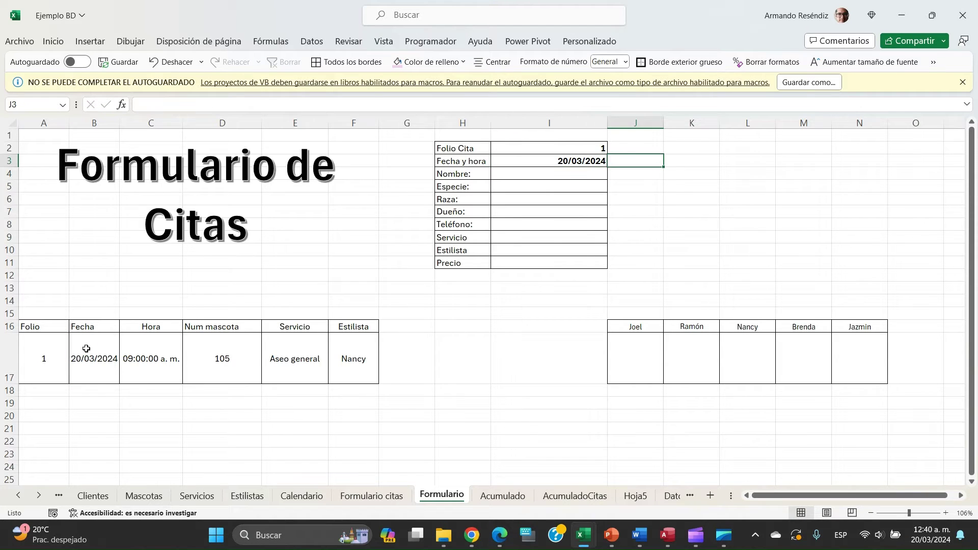
{"action": "type", "text": "="}
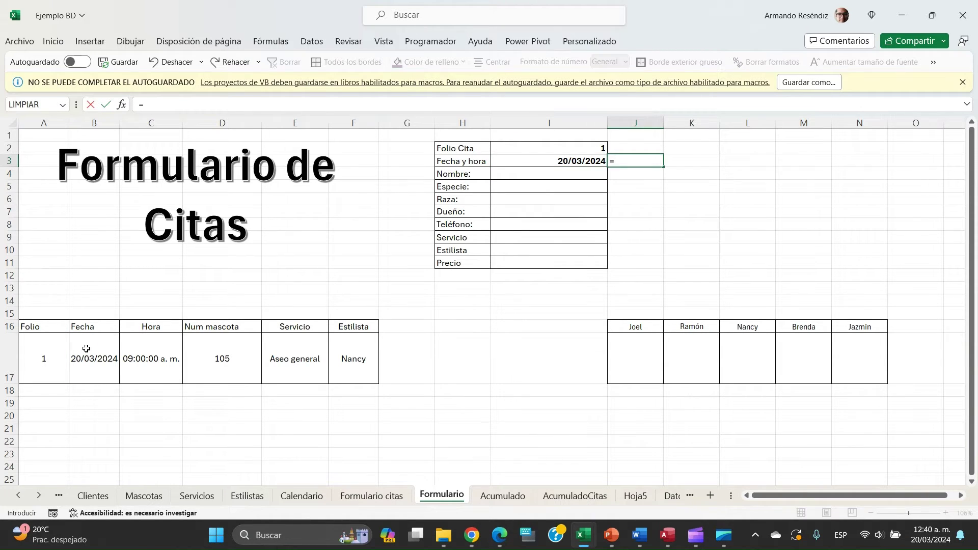
{"action": "left_click", "coordinate": [149, 363]}
{"action": "key", "text": "Return"}
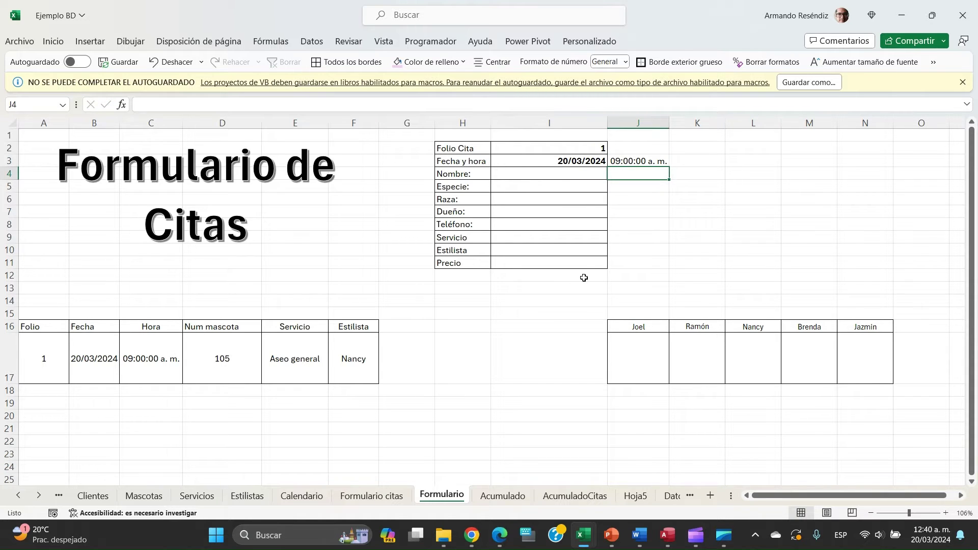
- Enter =BUSCARV(D17,Mascotas[#Todo],2,0) in the Nombre cell I4 to look up the pet's name, and reopen the formula for review
{"action": "left_click", "coordinate": [531, 174]}
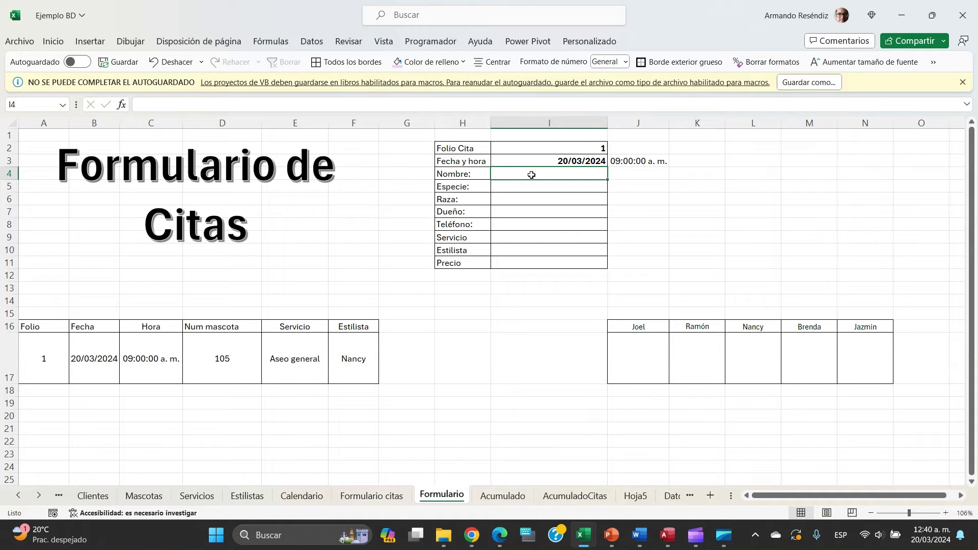
{"action": "type", "text": "="}
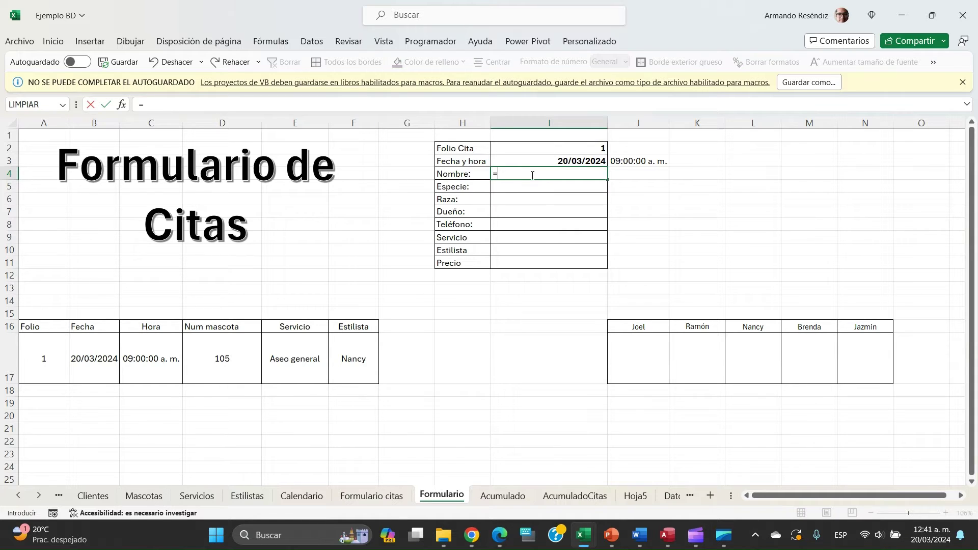
{"action": "type", "text": "buscarv("}
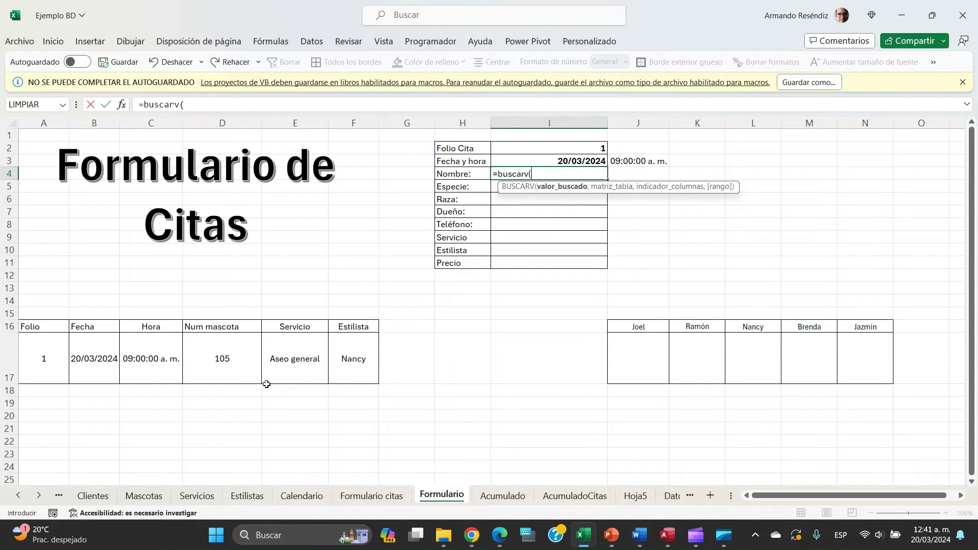
{"action": "left_click", "coordinate": [236, 358]}
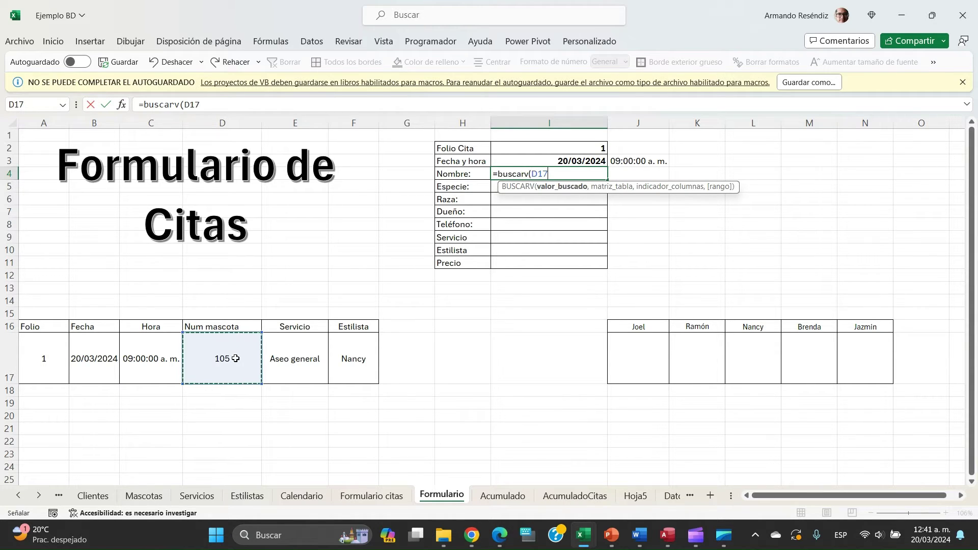
{"action": "type", "text": ","}
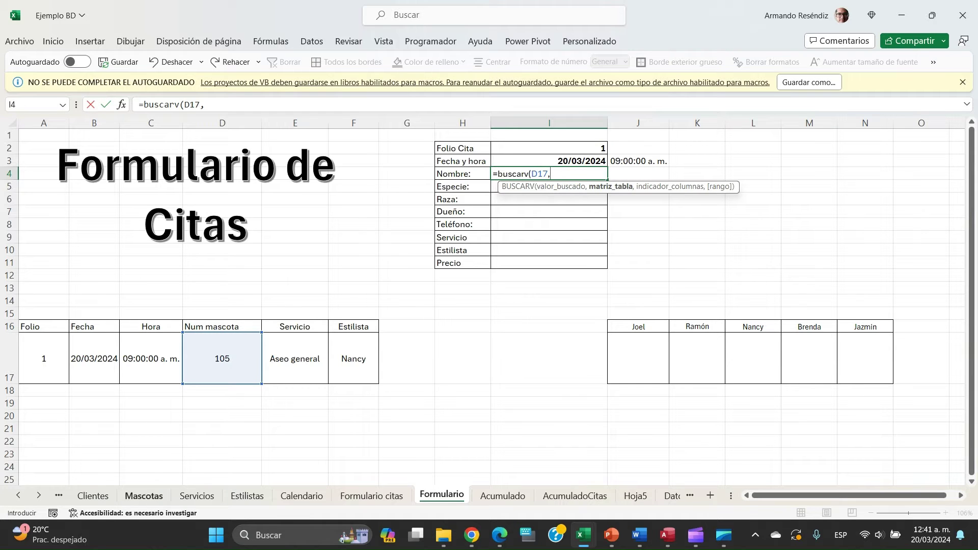
{"action": "left_click", "coordinate": [148, 497]}
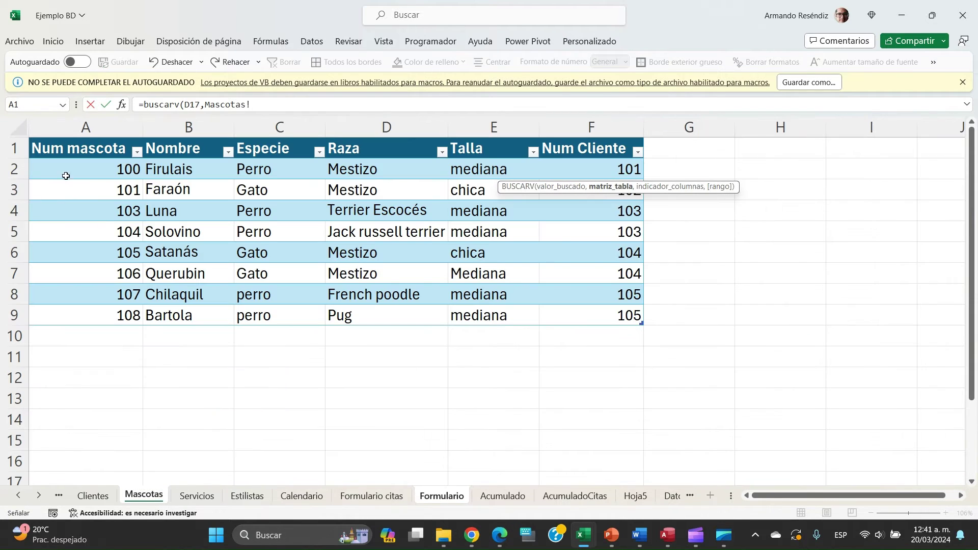
{"action": "left_click", "coordinate": [76, 150]}
{"action": "left_click_drag", "start_coordinate": [76, 149], "coordinate": [607, 315]}
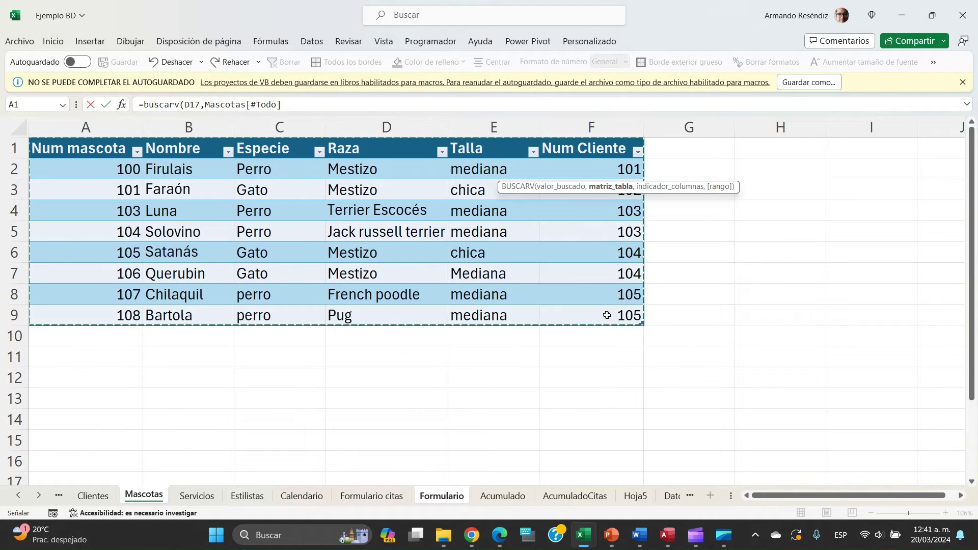
{"action": "type", "text": ","}
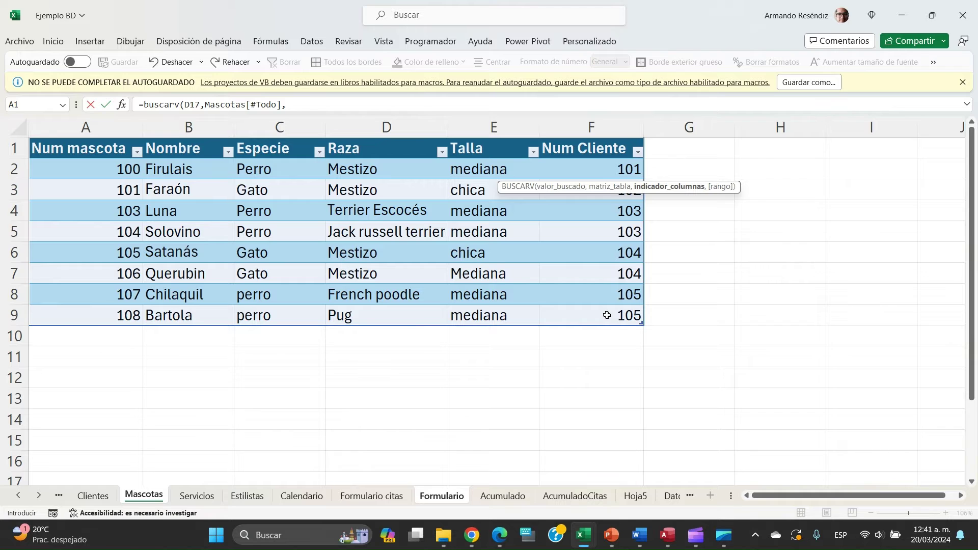
{"action": "type", "text": "2,"}
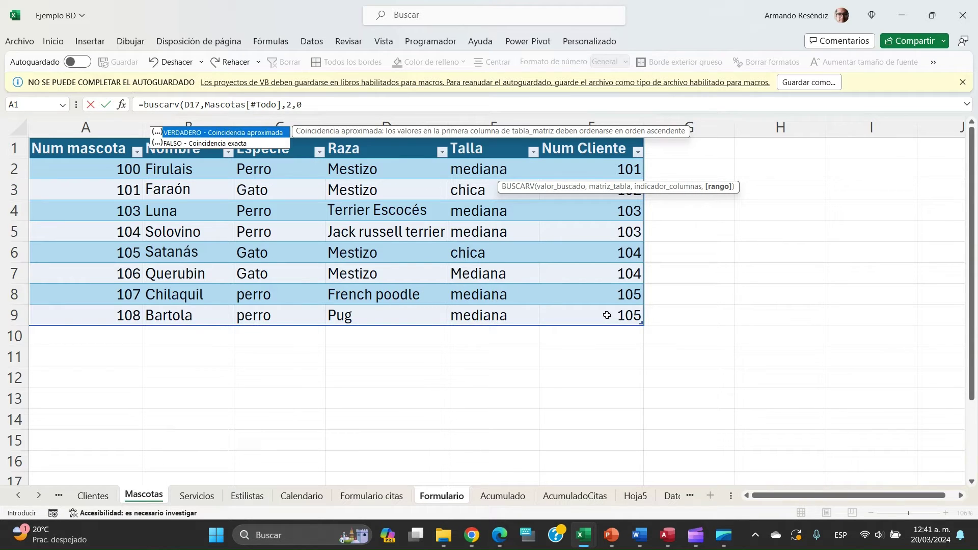
{"action": "type", "text": "0"}
{"action": "key", "text": "Return"}
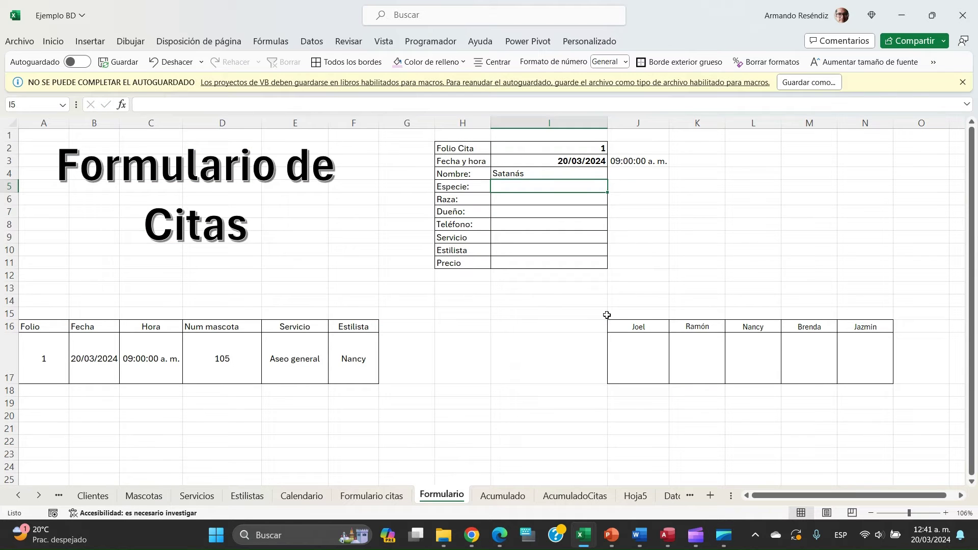
{"action": "left_click", "coordinate": [555, 175]}
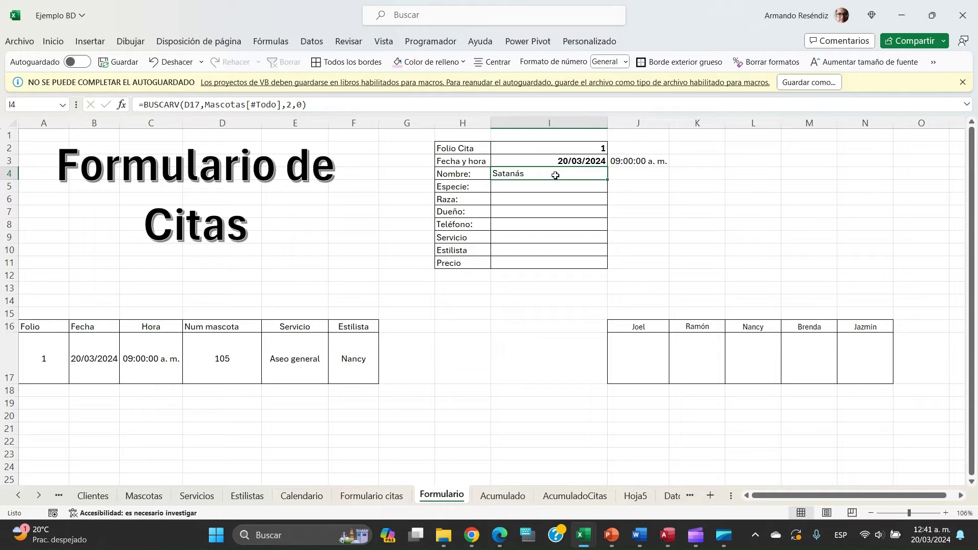
{"action": "double_click", "coordinate": [555, 175]}
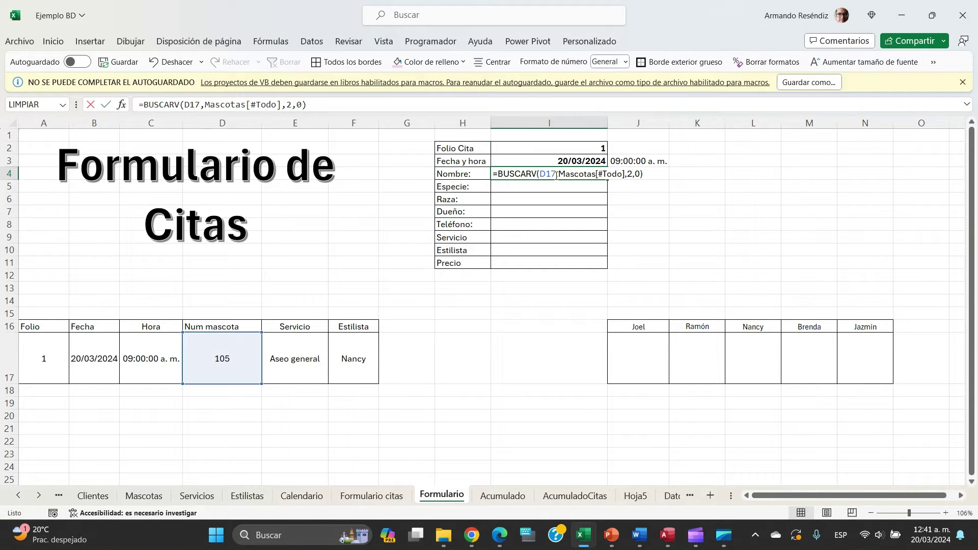
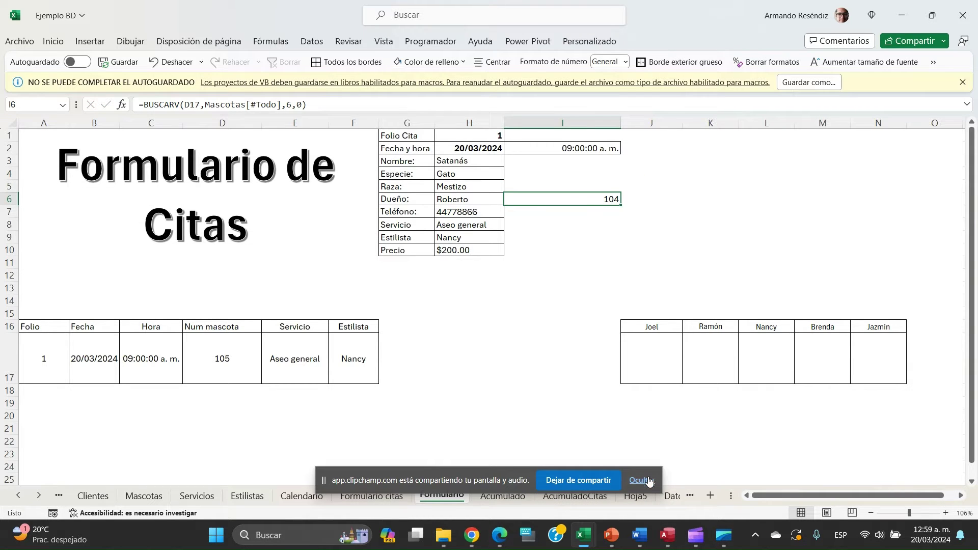
{"action": "left_click", "coordinate": [648, 480]}
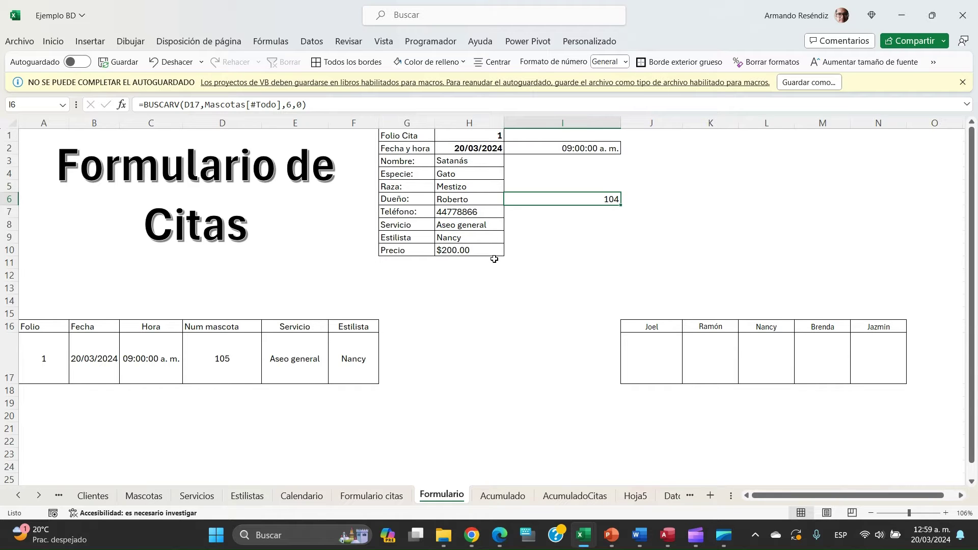
{"action": "left_click", "coordinate": [474, 147]}
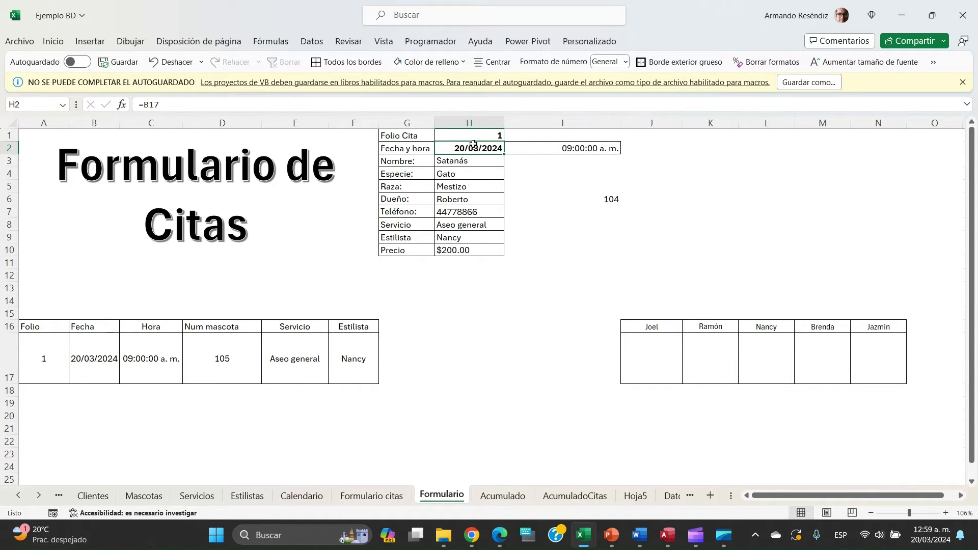
{"action": "scroll", "coordinate": [474, 147], "scroll_direction": "up", "scroll_amount": 2}
{"action": "scroll", "coordinate": [474, 147], "scroll_direction": "down", "scroll_amount": 3}
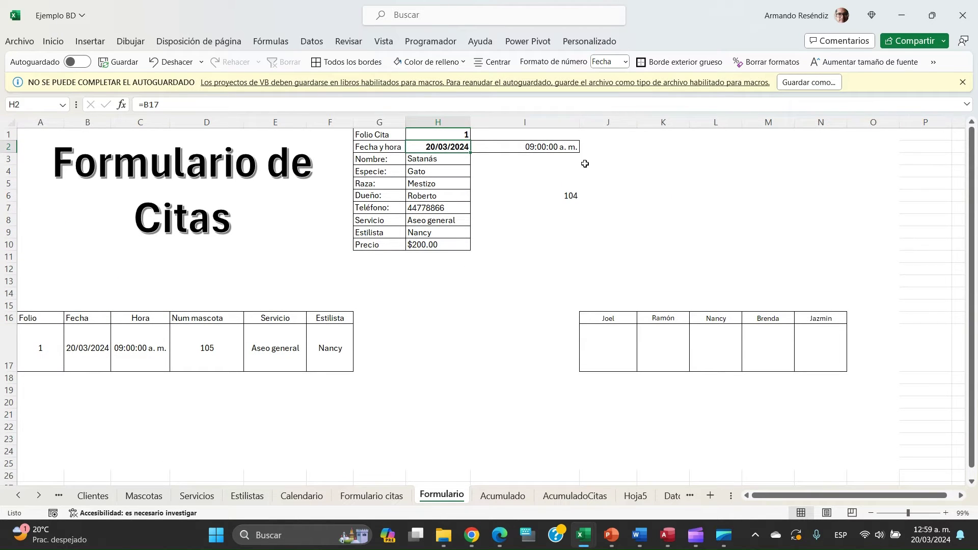
- Examine the Dueño formula, the Num Cliente column on the Mascotas sheet and the helper lookup in I6 of Formulario
{"action": "left_click", "coordinate": [439, 197]}
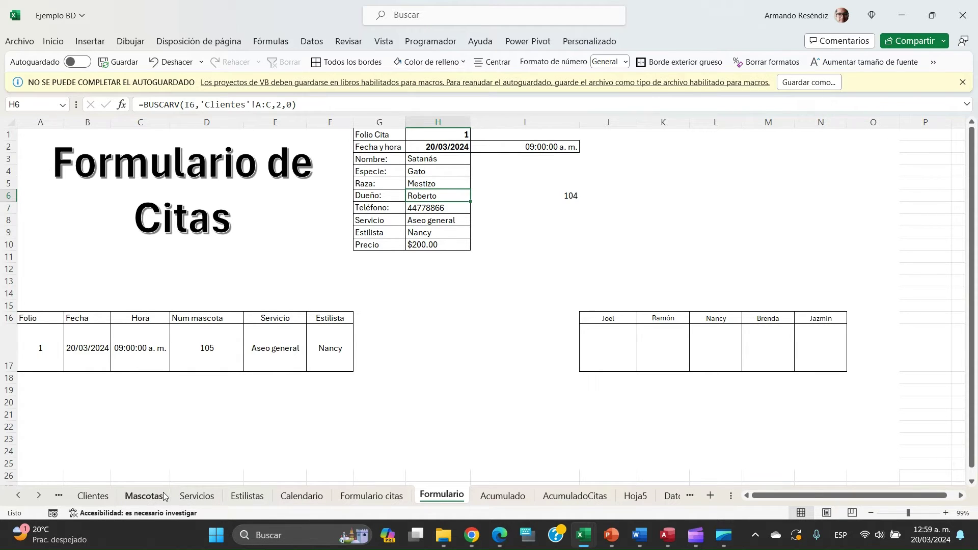
{"action": "left_click", "coordinate": [143, 496]}
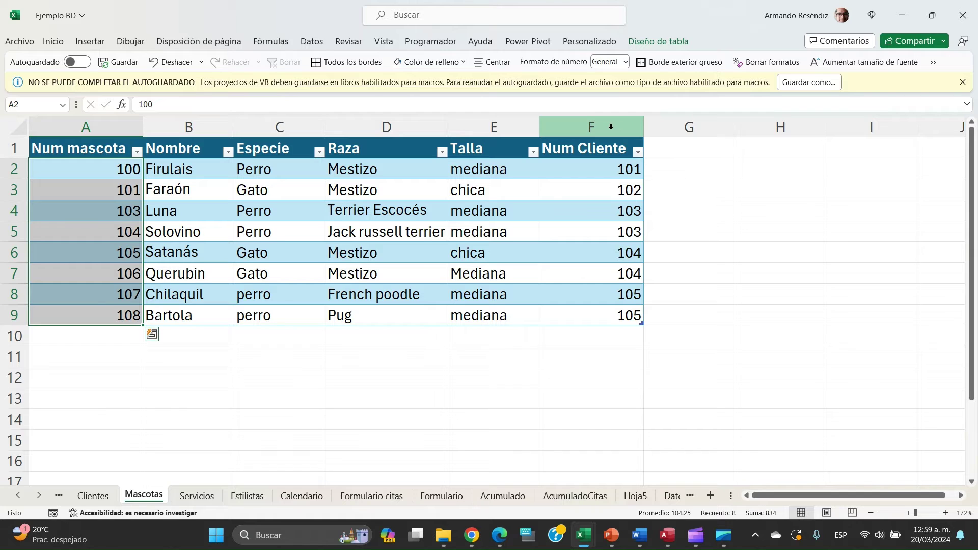
{"action": "left_click", "coordinate": [609, 129]}
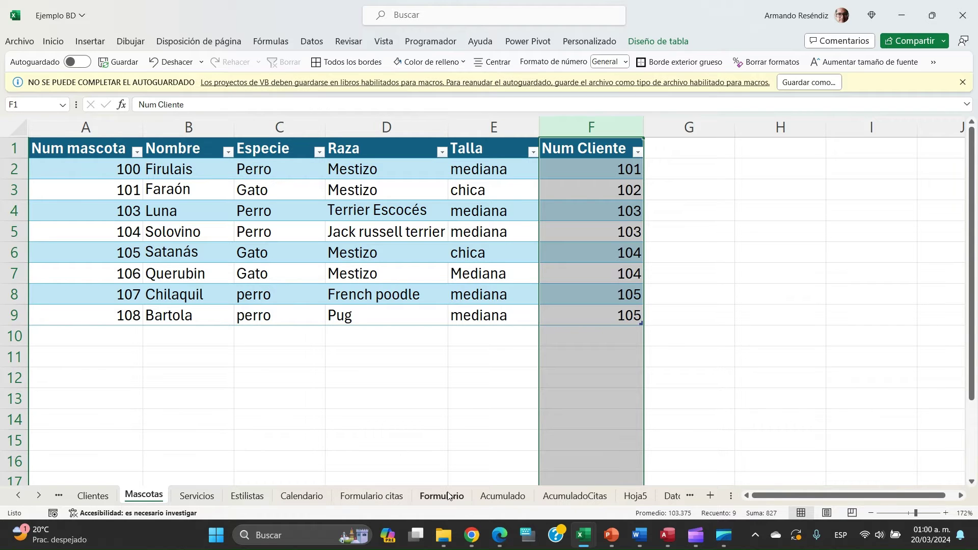
{"action": "left_click", "coordinate": [443, 496]}
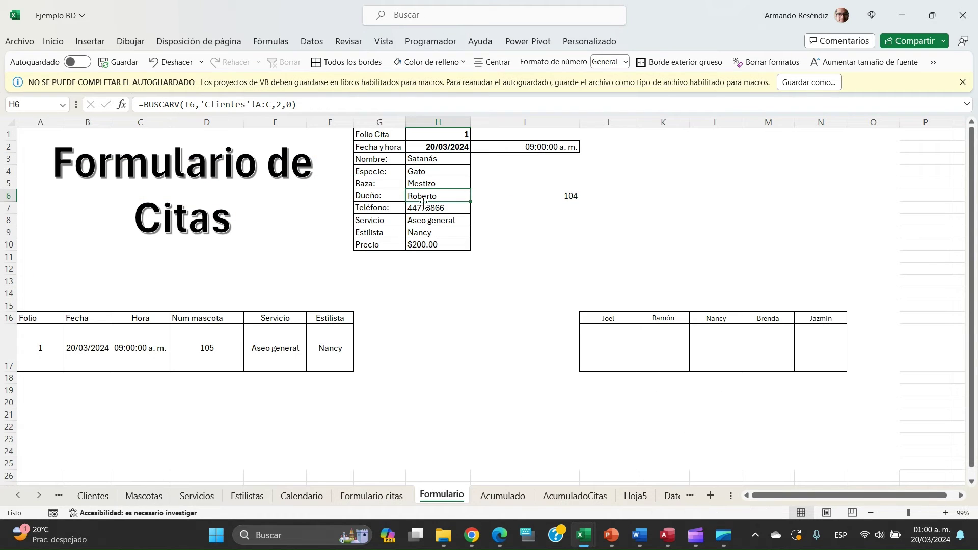
{"action": "double_click", "coordinate": [503, 196]}
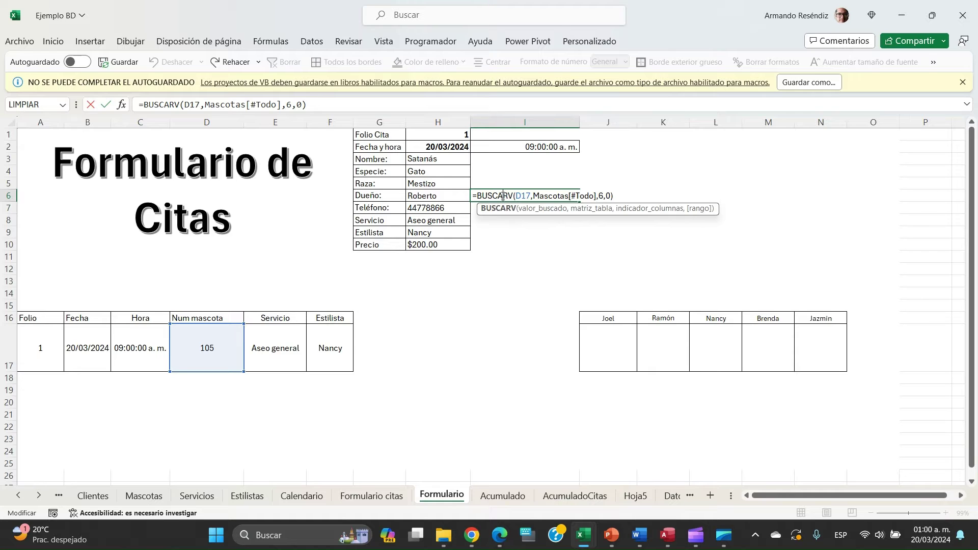
{"action": "key", "text": "Return"}
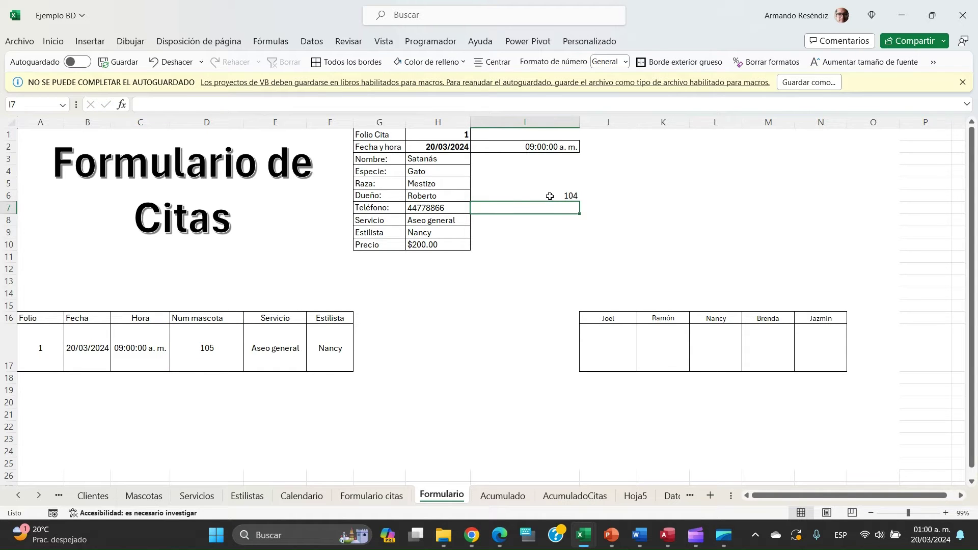
{"action": "left_click", "coordinate": [550, 196]}
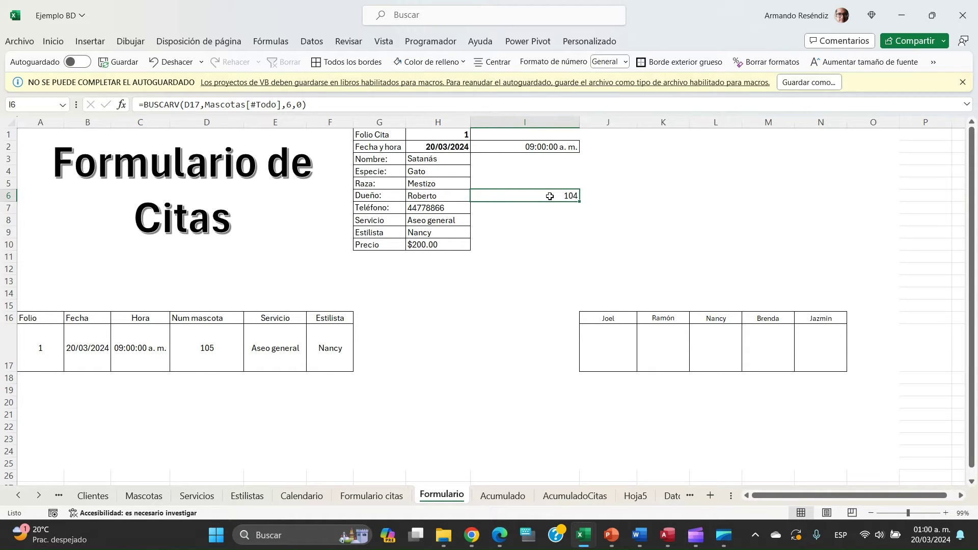
- Examine how the Dueño and Teléfono formulas in H6 and H7 use the client number from I6
{"action": "left_click", "coordinate": [430, 194]}
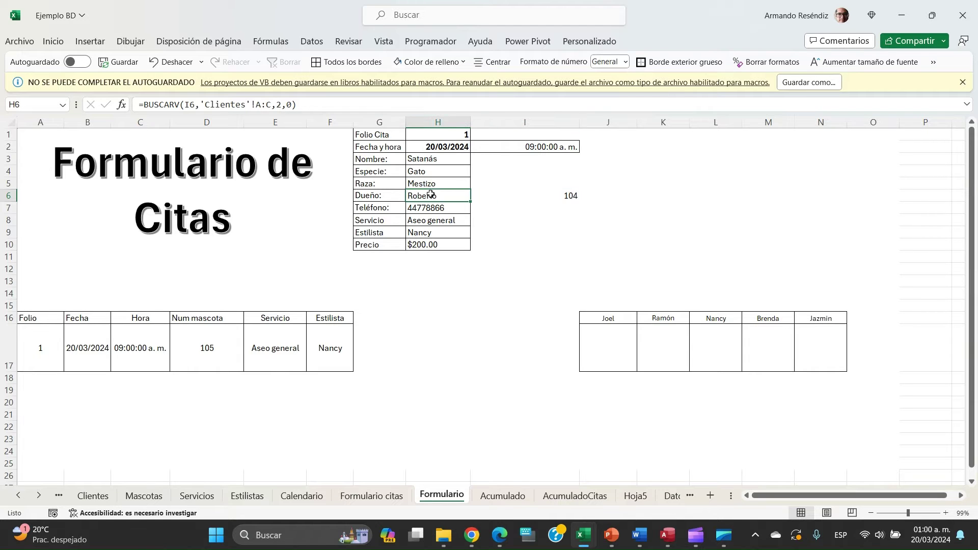
{"action": "key", "text": "shift+Down"}
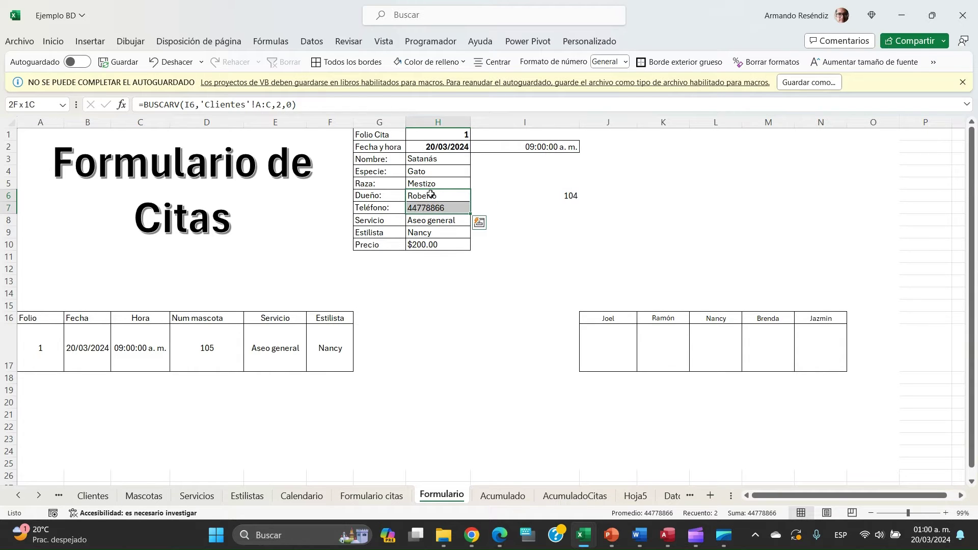
{"action": "left_click", "coordinate": [445, 197]}
{"action": "double_click", "coordinate": [445, 196]}
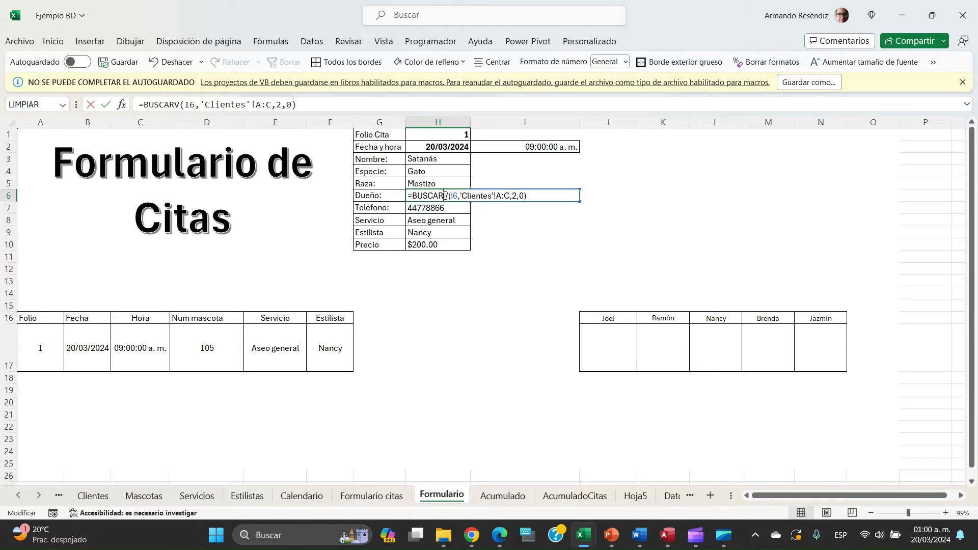
{"action": "key", "text": "Return"}
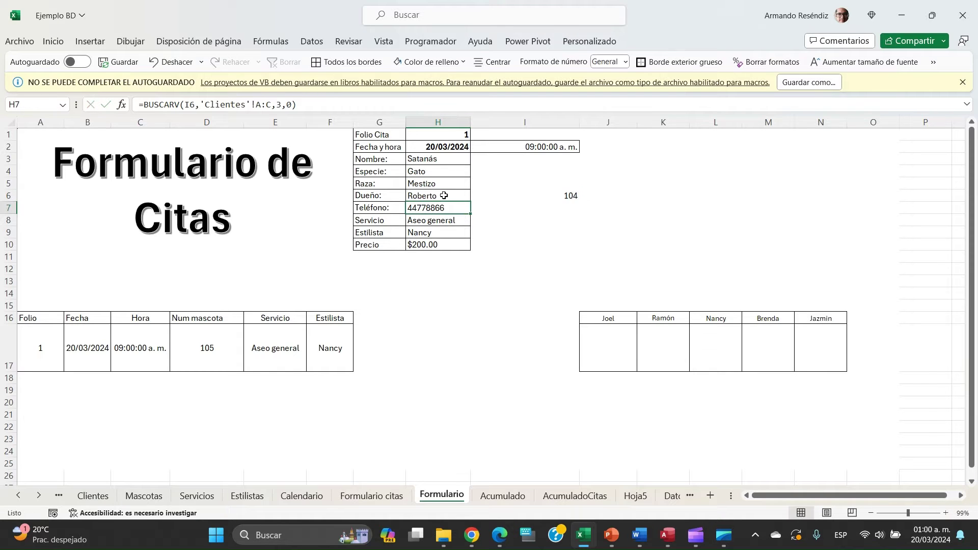
{"action": "left_click", "coordinate": [542, 200]}
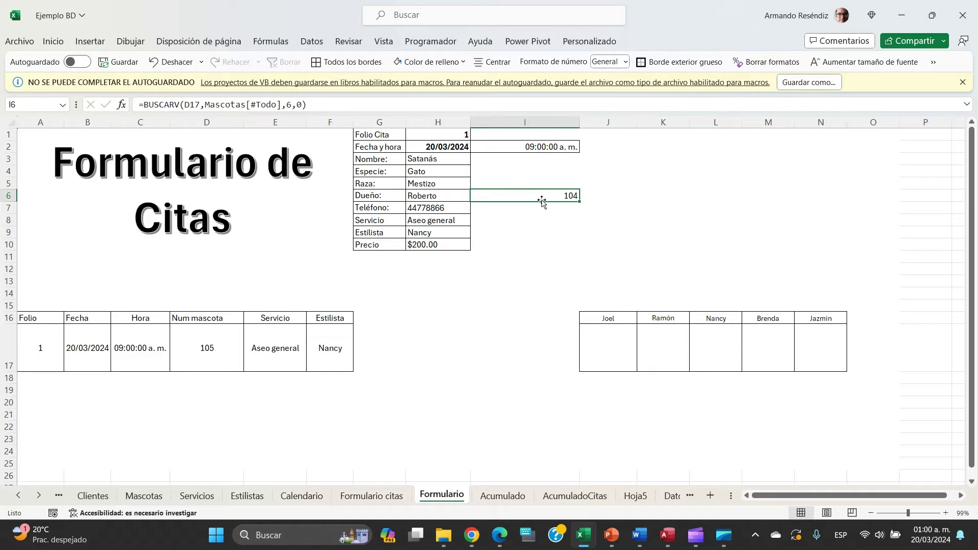
- Examine the formulas behind Servicio, Estilista and Precio in H8, H9 and H10 of the Formulario sheet
{"action": "double_click", "coordinate": [451, 221]}
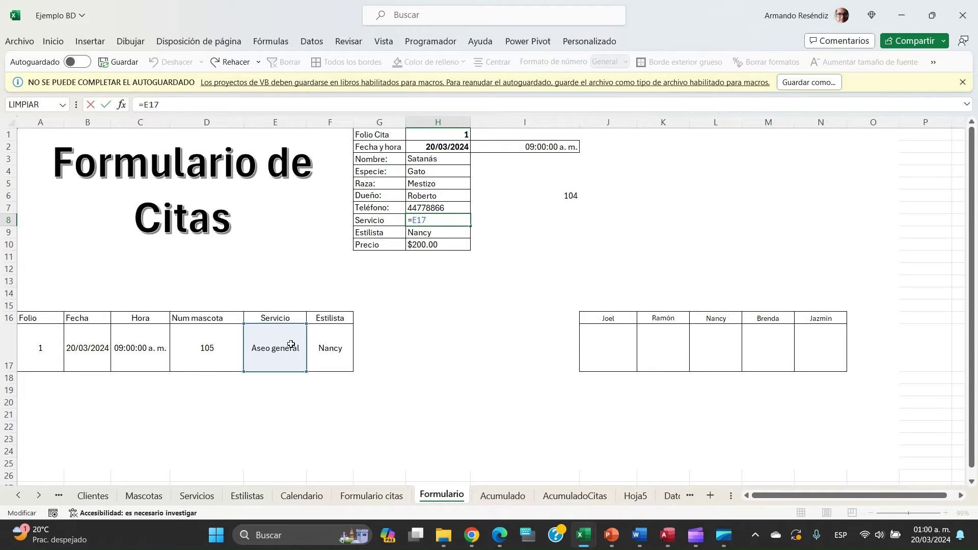
{"action": "key", "text": "Return"}
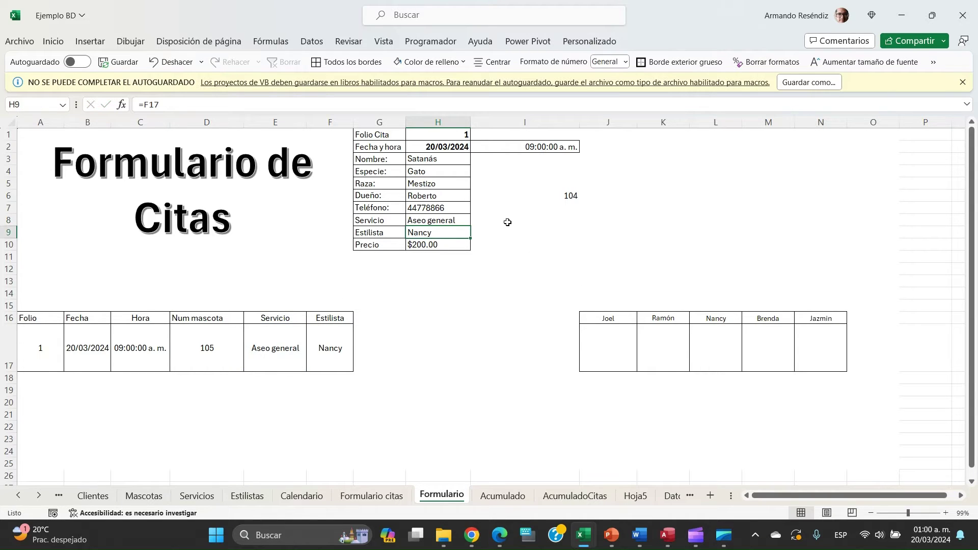
{"action": "double_click", "coordinate": [449, 234]}
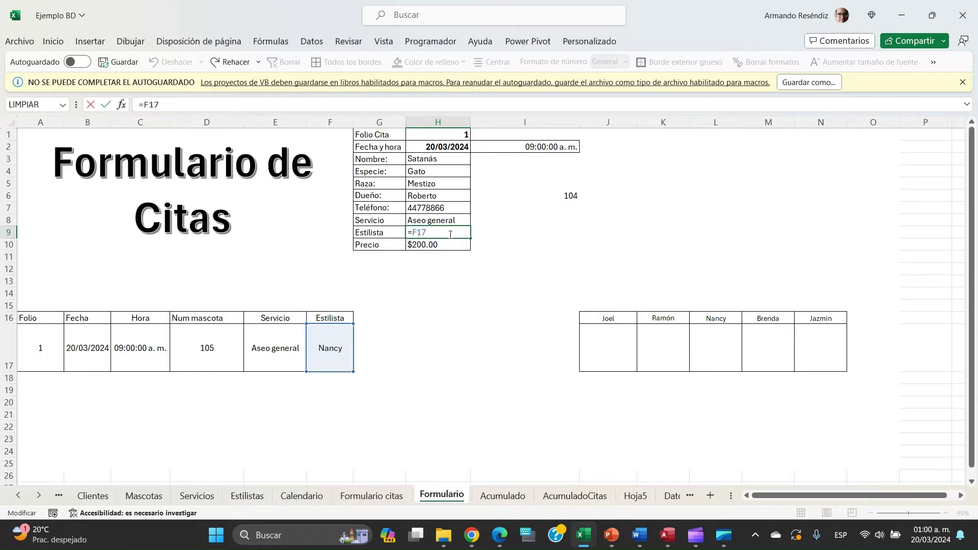
{"action": "key", "text": "Return"}
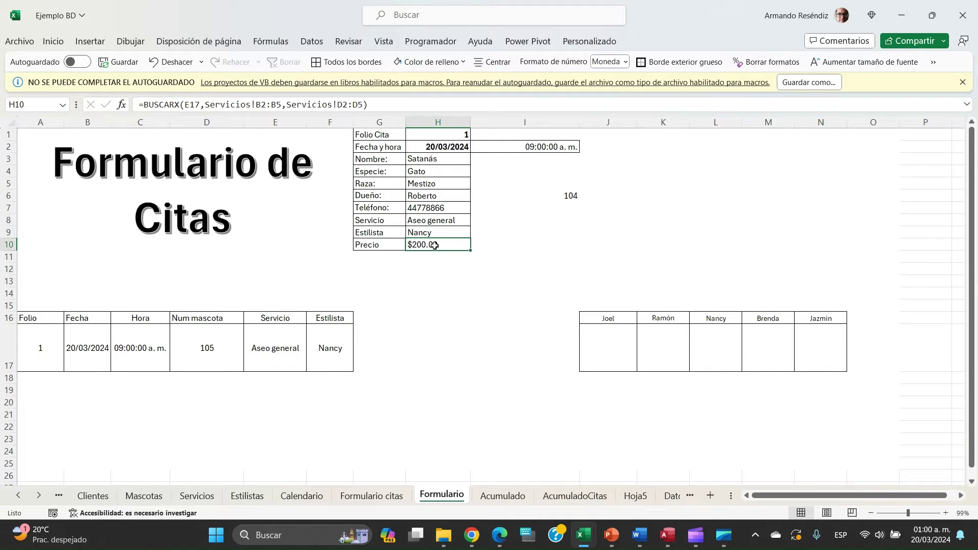
{"action": "double_click", "coordinate": [435, 244]}
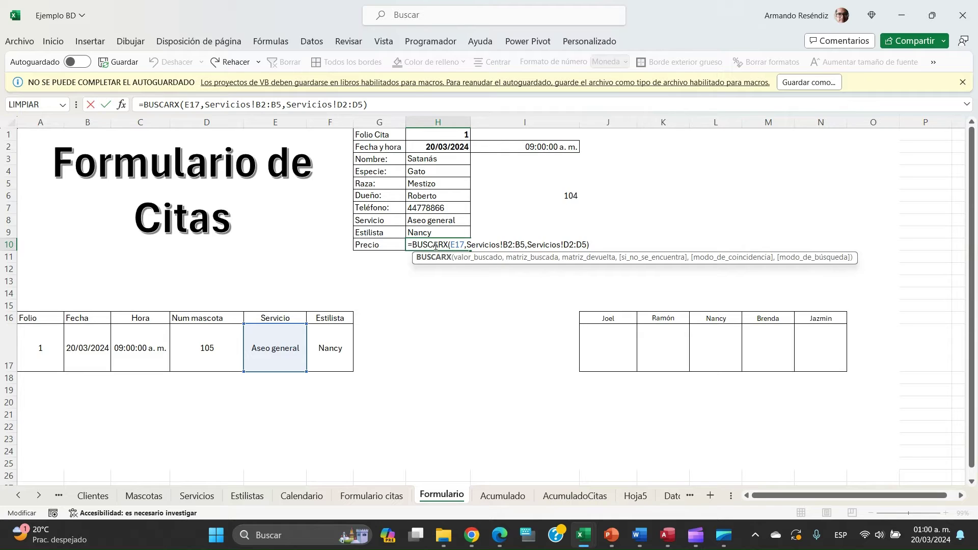
{"action": "key", "text": "Return"}
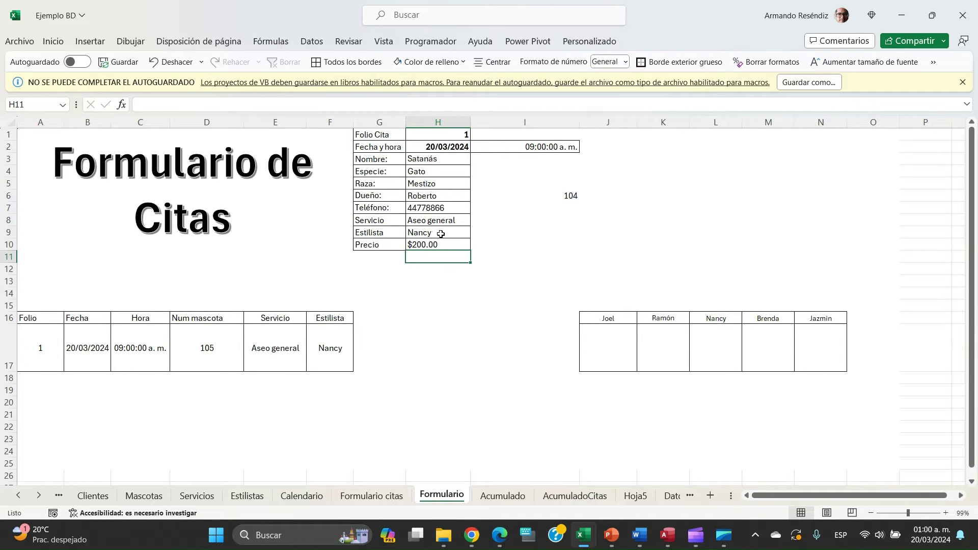
{"action": "double_click", "coordinate": [438, 222]}
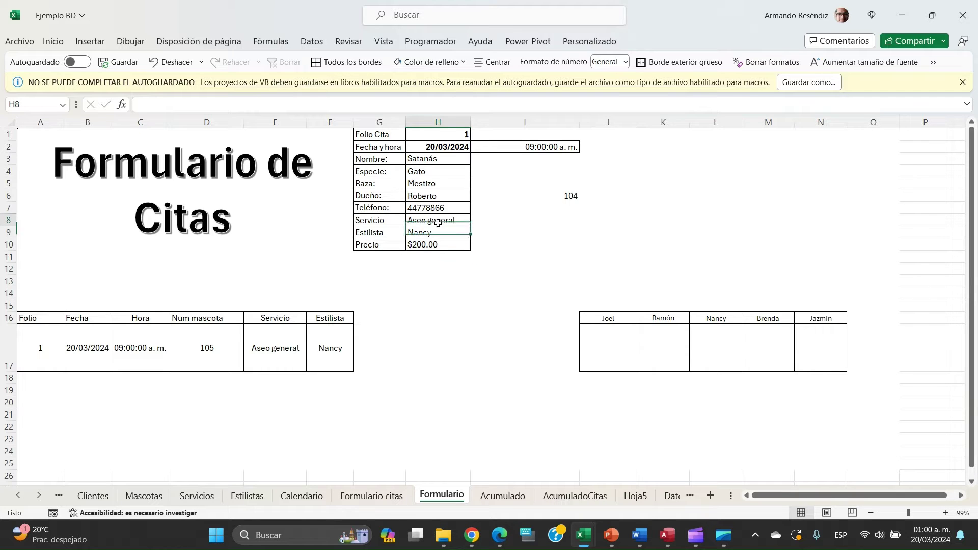
{"action": "key", "text": "Return"}
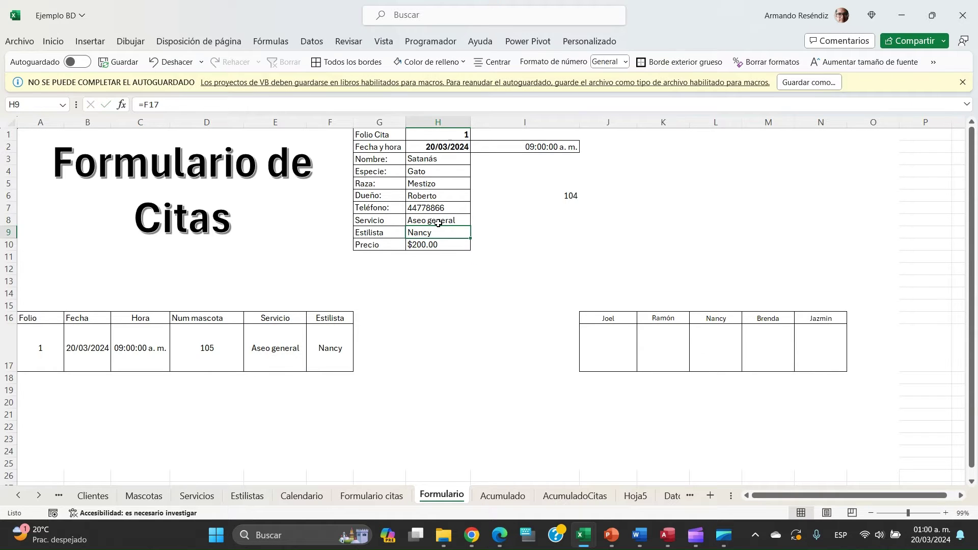
{"action": "double_click", "coordinate": [443, 235]}
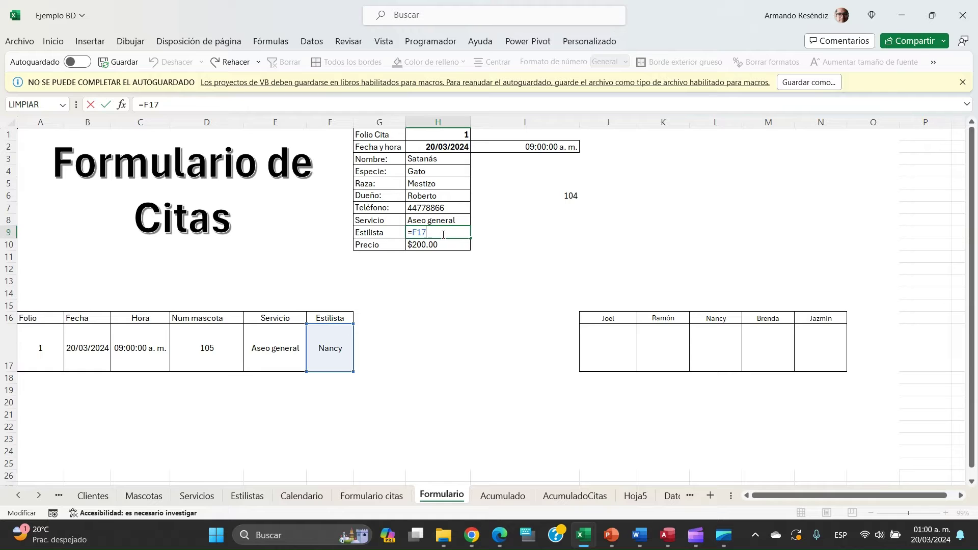
{"action": "key", "text": "Return"}
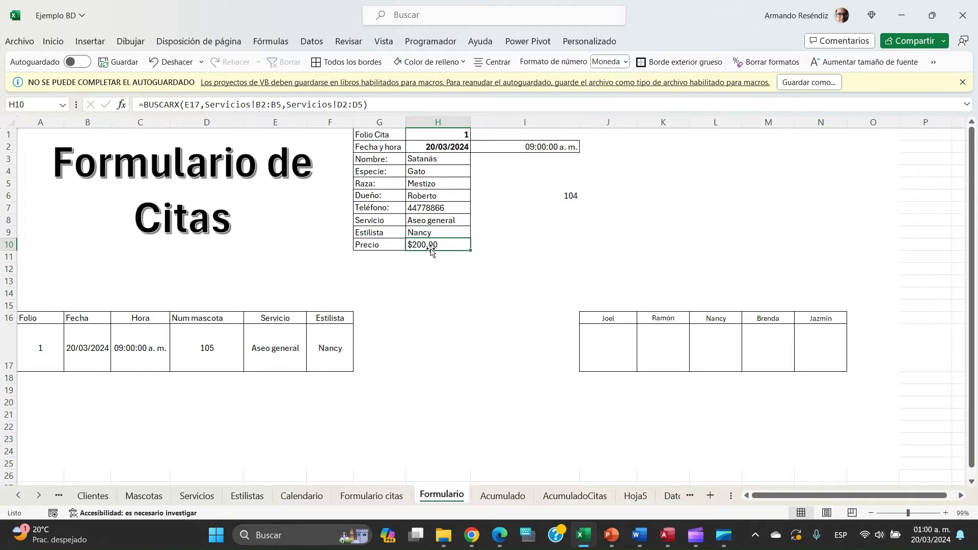
{"action": "double_click", "coordinate": [431, 247]}
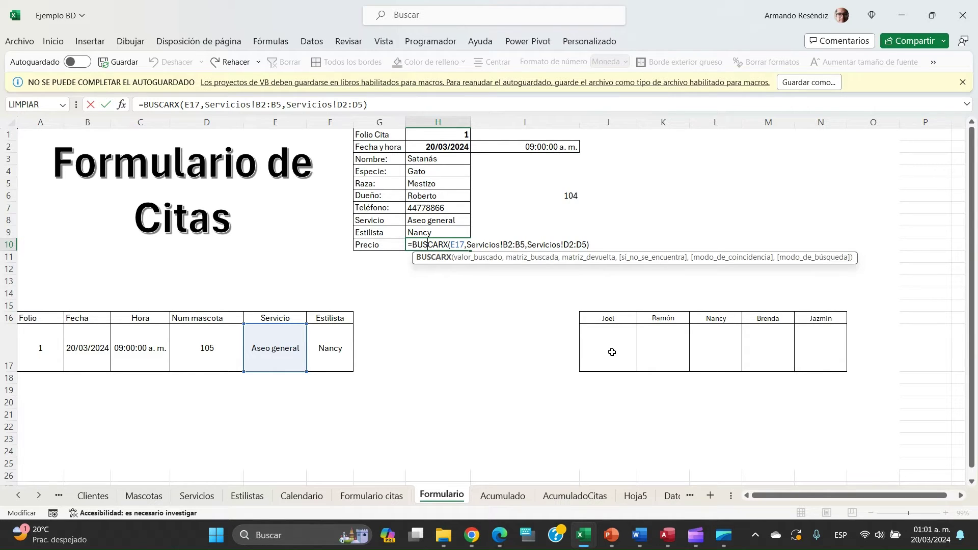
{"action": "key", "text": "Return"}
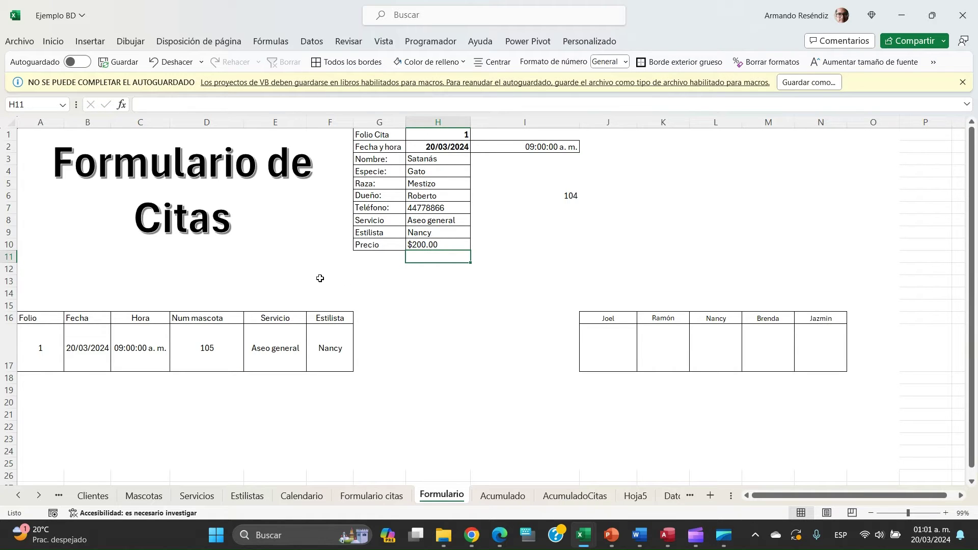
- Compare the Servicio entry in E17 with the Servicio and Num servicio columns of the Servicios table
{"action": "left_click", "coordinate": [271, 354]}
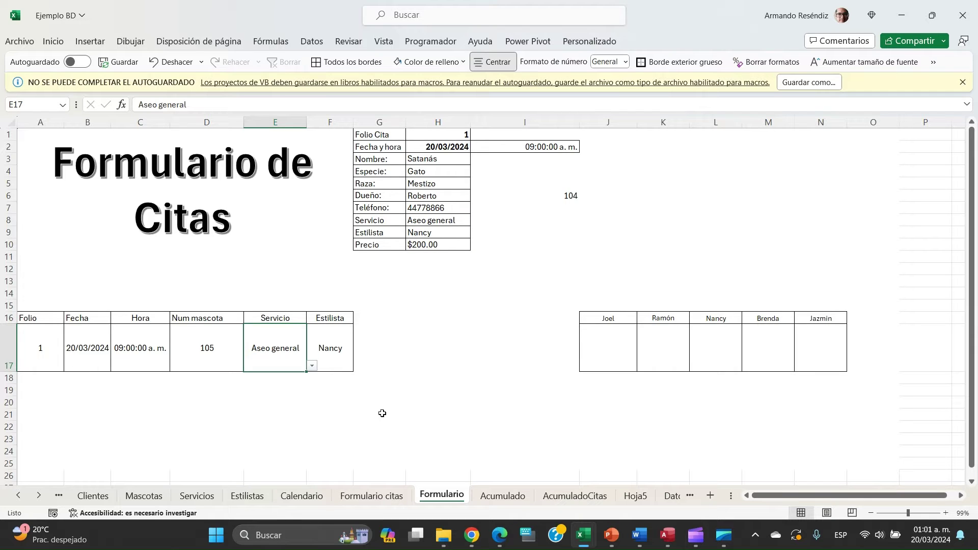
{"action": "left_click", "coordinate": [196, 496]}
{"action": "left_click", "coordinate": [156, 127]}
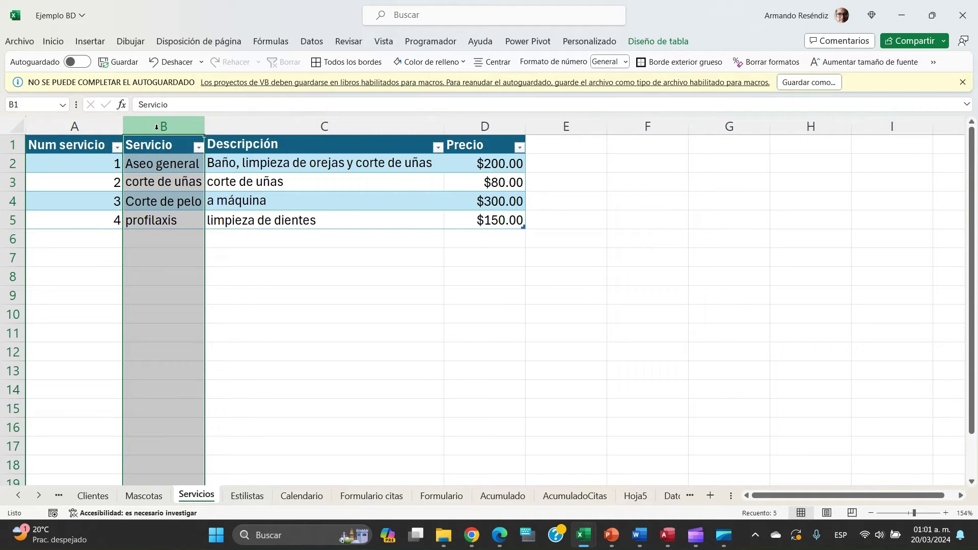
{"action": "left_click", "coordinate": [74, 122]}
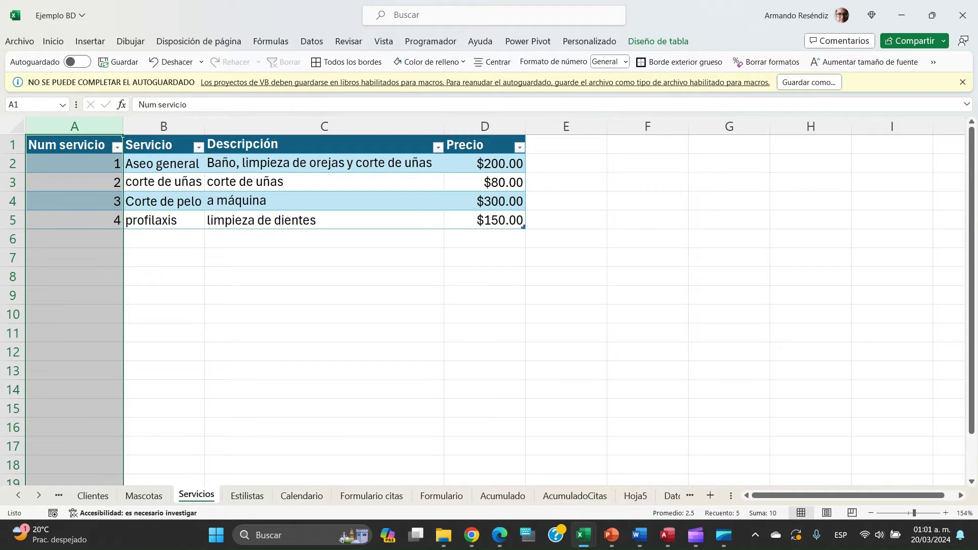
{"action": "left_click", "coordinate": [431, 497]}
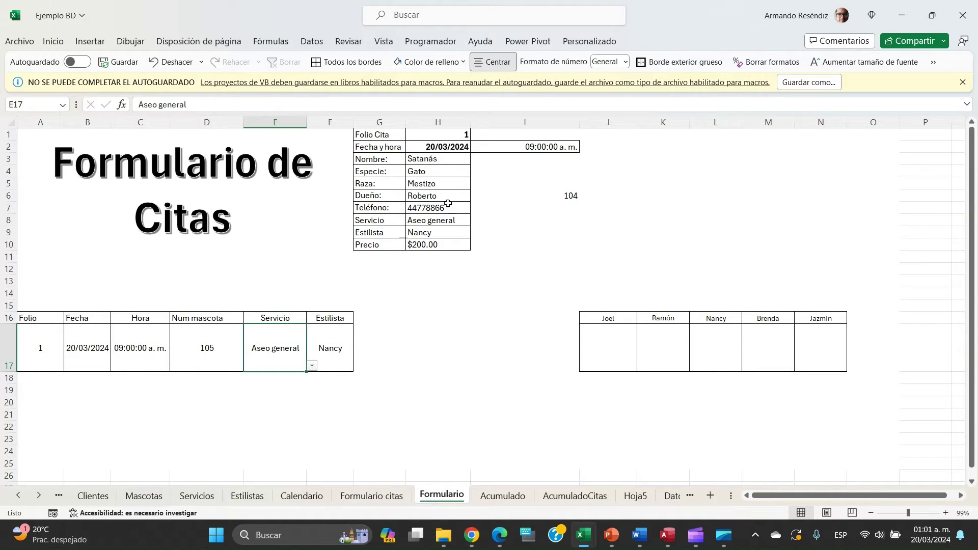
- Enter the note buscarX in I10, beside the Precio value on the Formulario sheet
{"action": "left_click", "coordinate": [486, 246]}
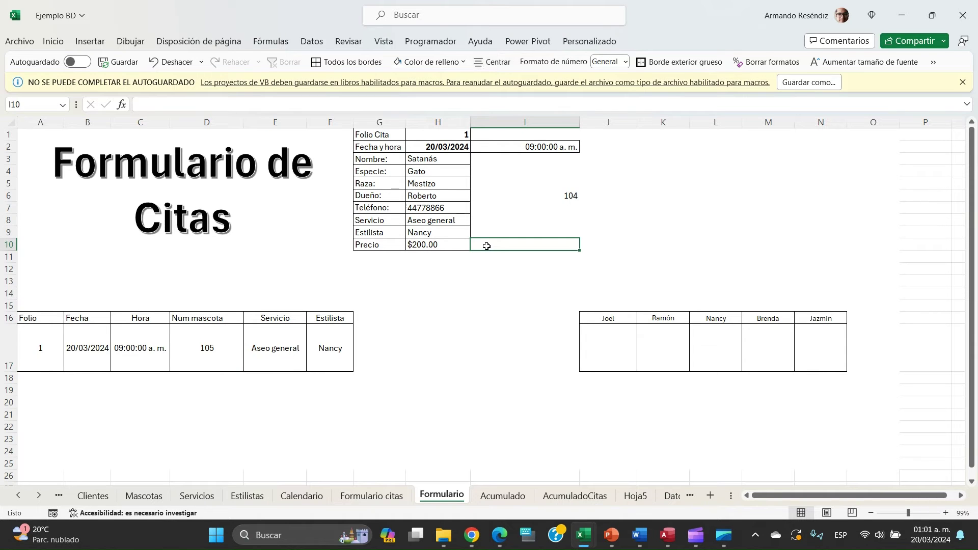
{"action": "type", "text": "buscar"}
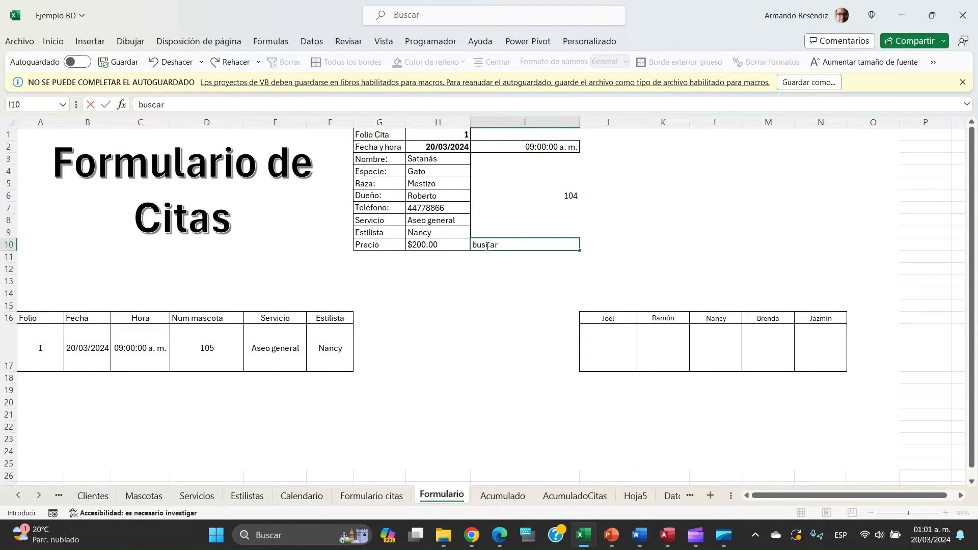
{"action": "type", "text": "X"}
{"action": "key", "text": "Return"}
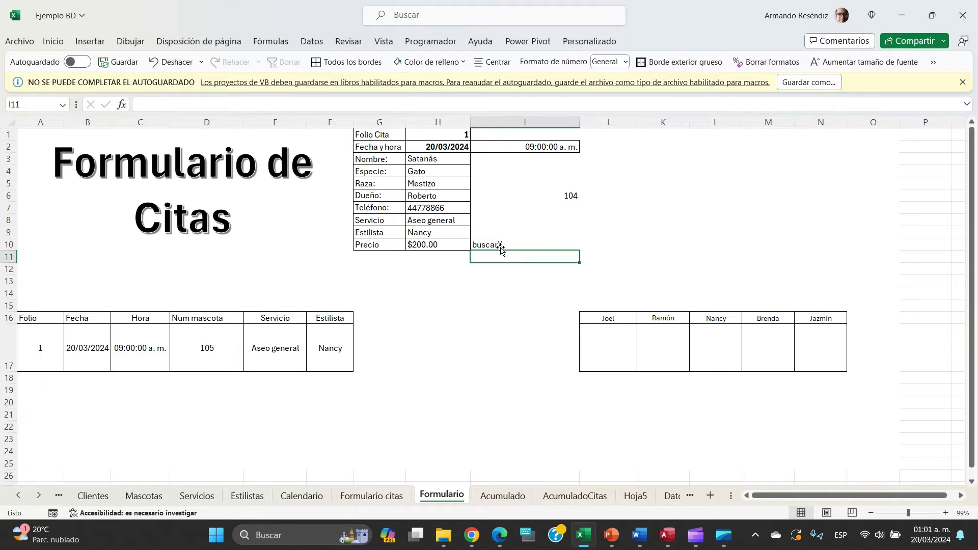
- Rebuild the Precio formula in H10 with BUSCARX, looking up E17 in the Servicios table's Servicio column and returning its Precio column
{"action": "left_click", "coordinate": [421, 245]}
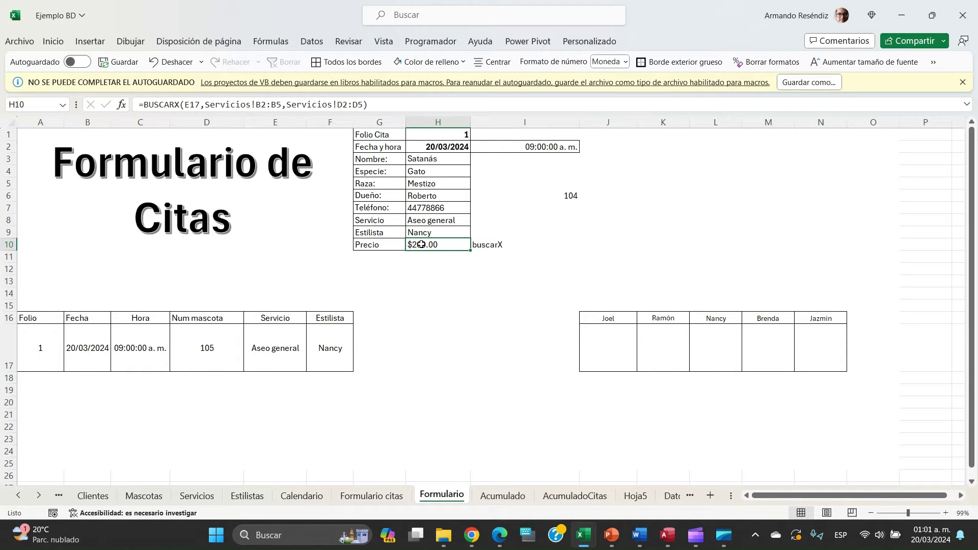
{"action": "key", "text": "Delete"}
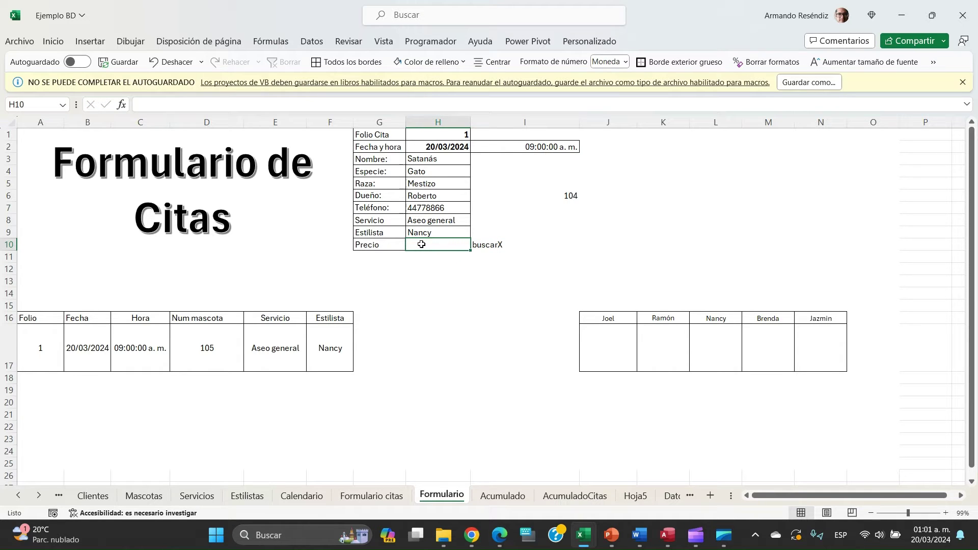
{"action": "type", "text": "=buscarx"}
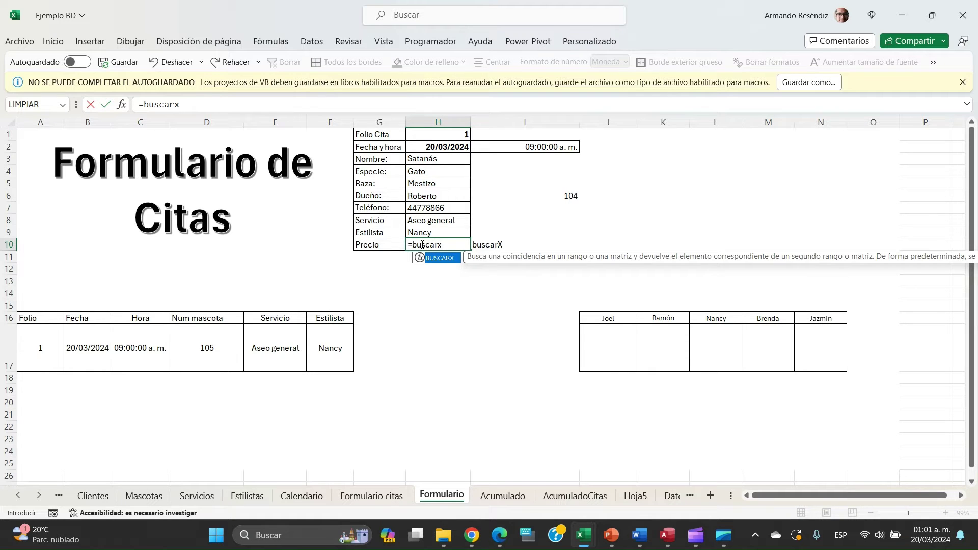
{"action": "type", "text": "("}
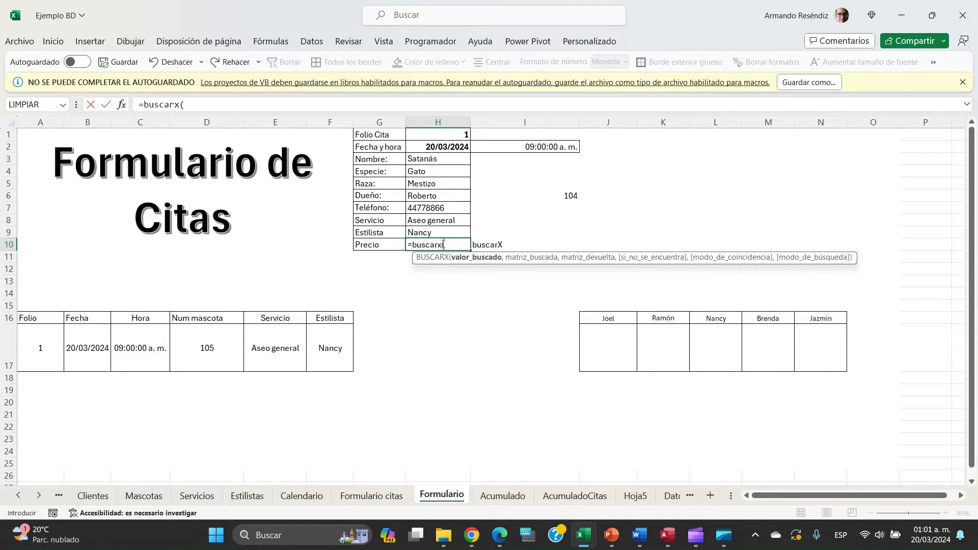
{"action": "left_click", "coordinate": [280, 351]}
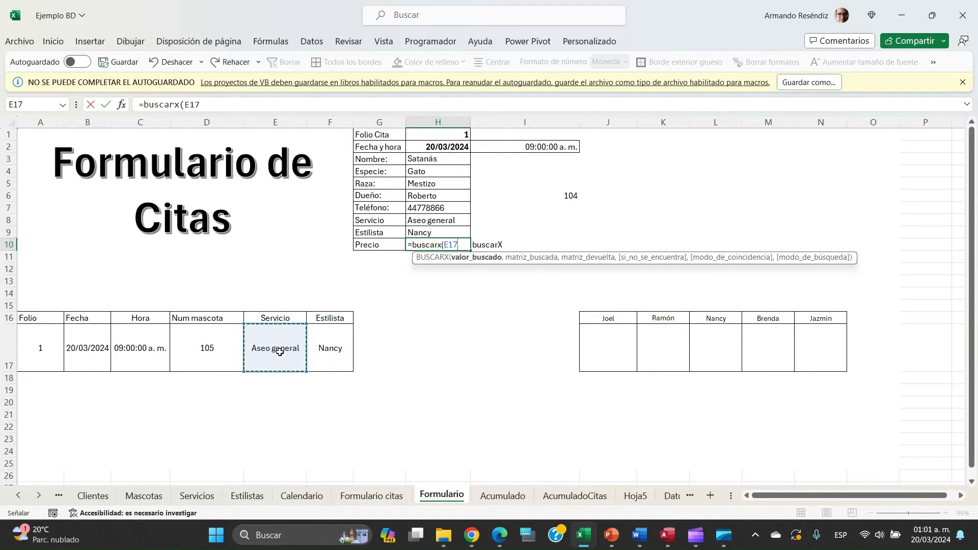
{"action": "type", "text": ","}
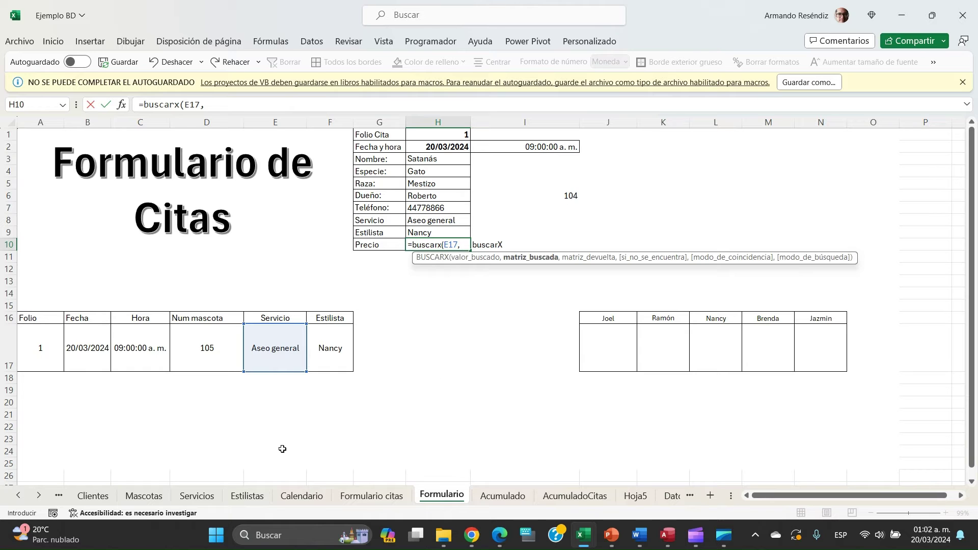
{"action": "left_click", "coordinate": [206, 497]}
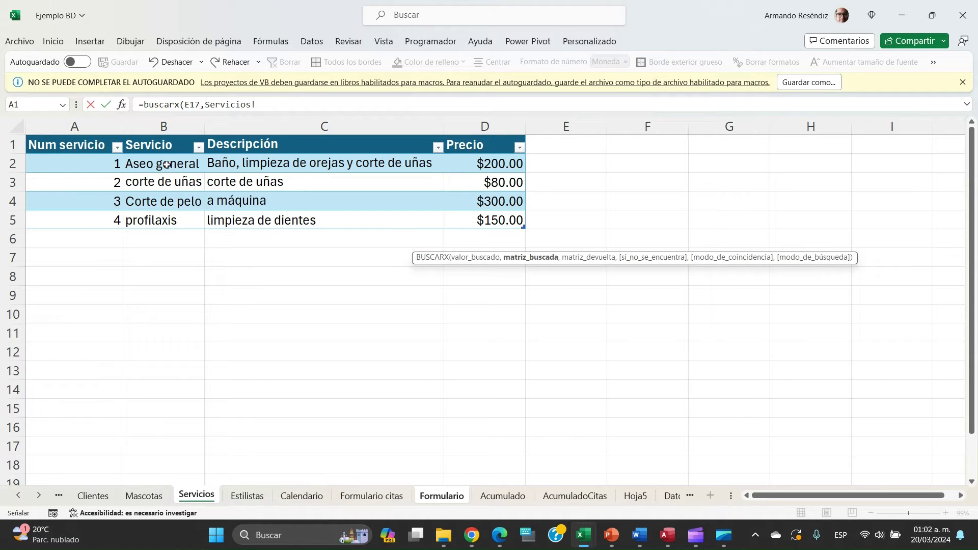
{"action": "left_click_drag", "start_coordinate": [167, 165], "coordinate": [169, 224]}
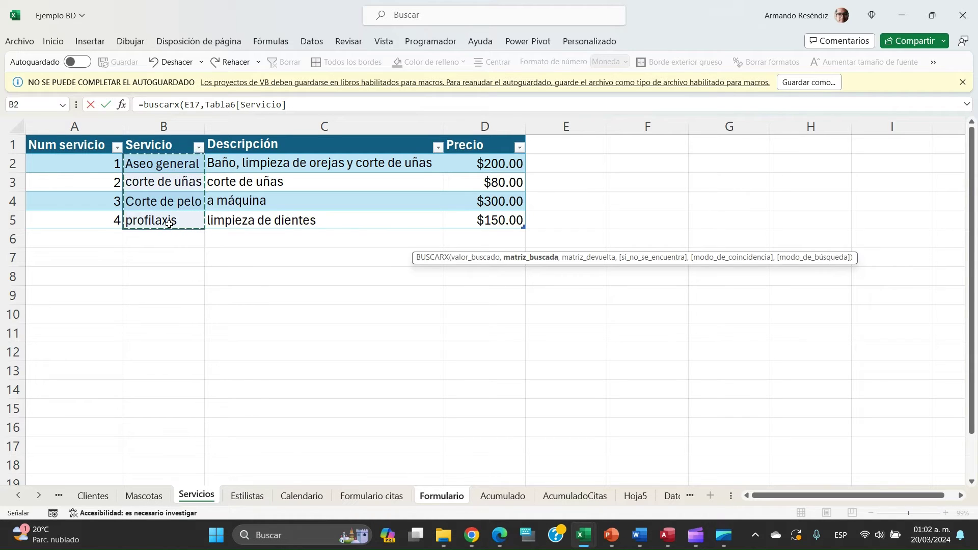
{"action": "type", "text": ","}
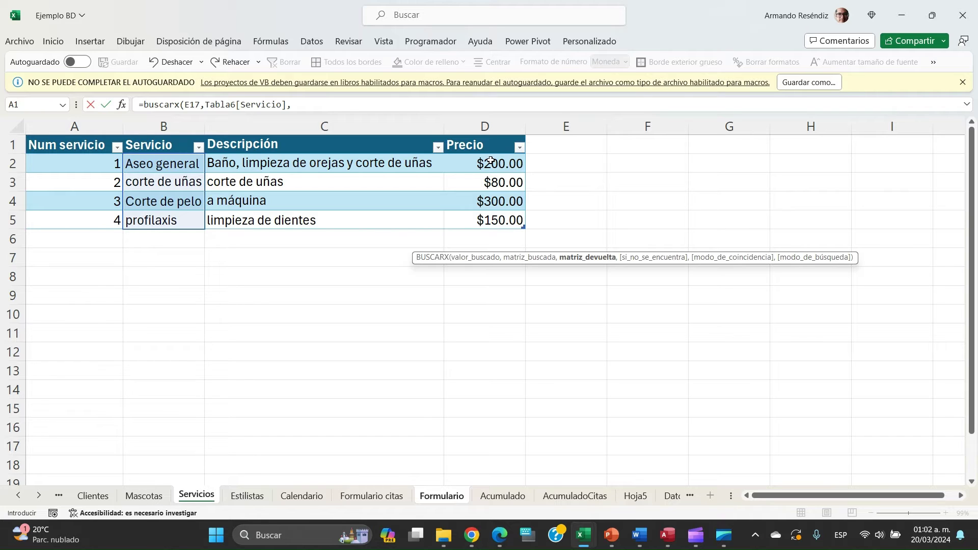
{"action": "left_click_drag", "start_coordinate": [490, 161], "coordinate": [497, 220]}
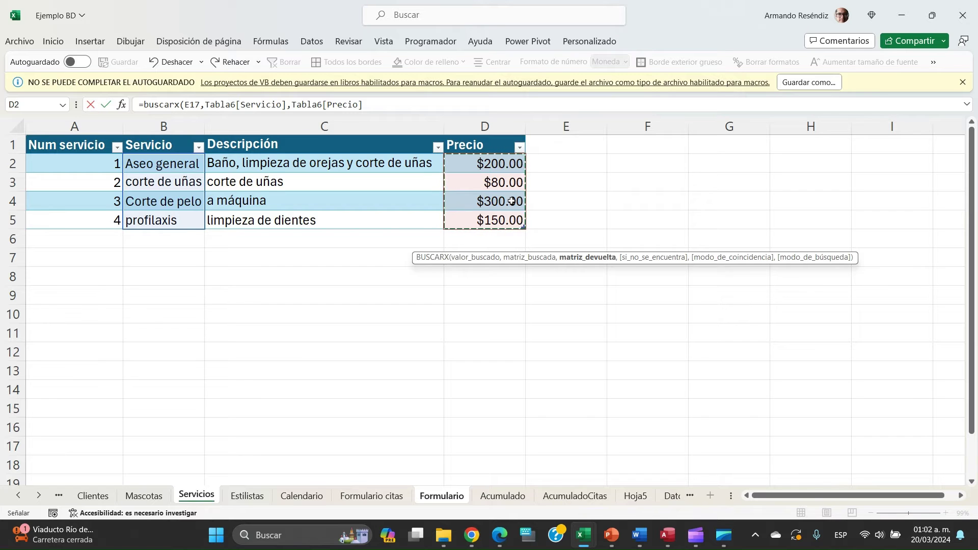
{"action": "key", "text": "Return"}
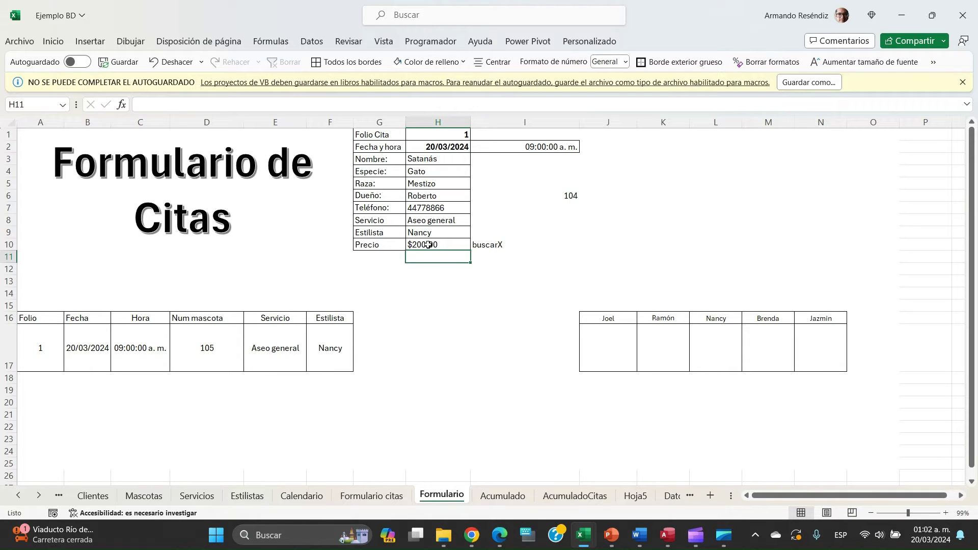
- Choose profilaxis as the Servicio in E17 of the Formulario sheet
{"action": "left_click", "coordinate": [288, 344]}
{"action": "left_click", "coordinate": [313, 366]}
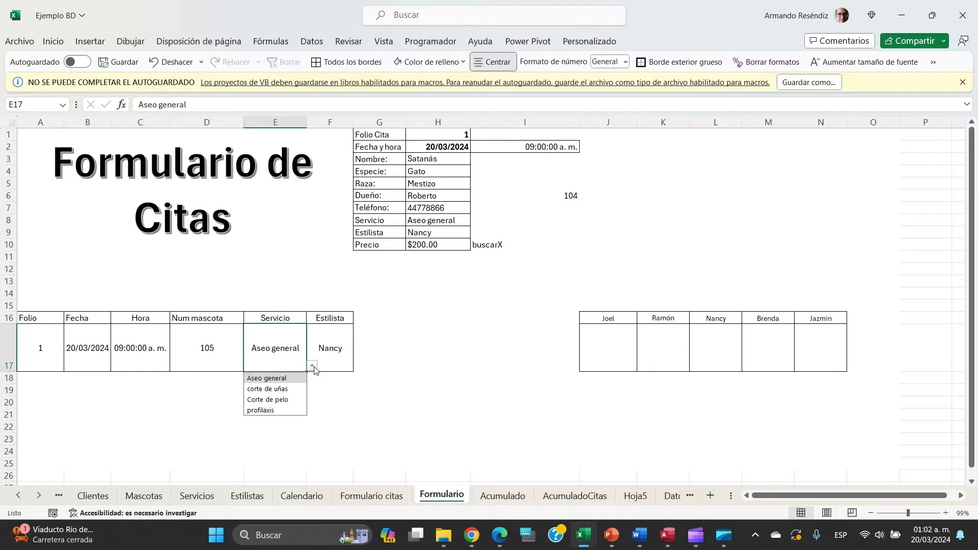
{"action": "left_click", "coordinate": [278, 409]}
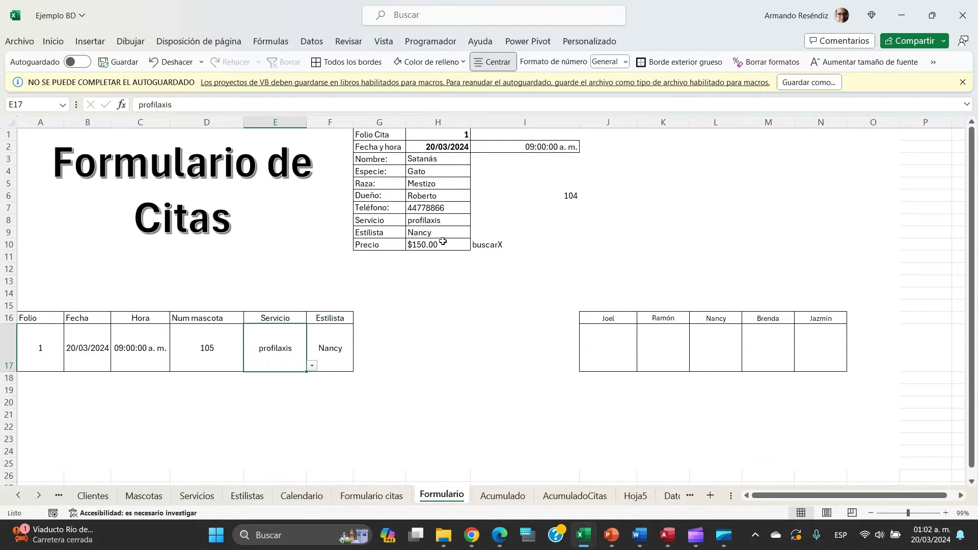
- Compare the profilaxis price in the Servicios table with the Precio value on the Formulario sheet
{"action": "left_click", "coordinate": [206, 498]}
{"action": "left_click", "coordinate": [168, 222]}
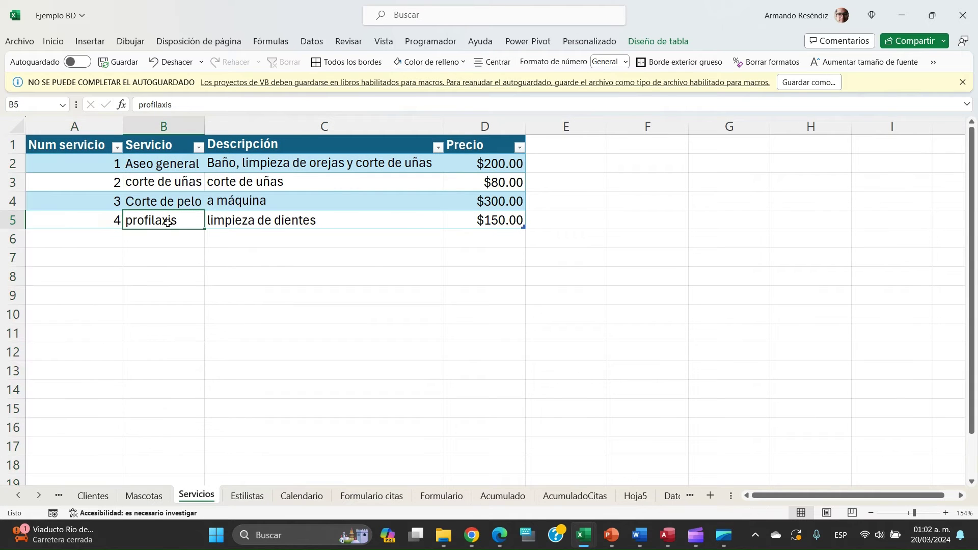
{"action": "left_click", "coordinate": [470, 217]}
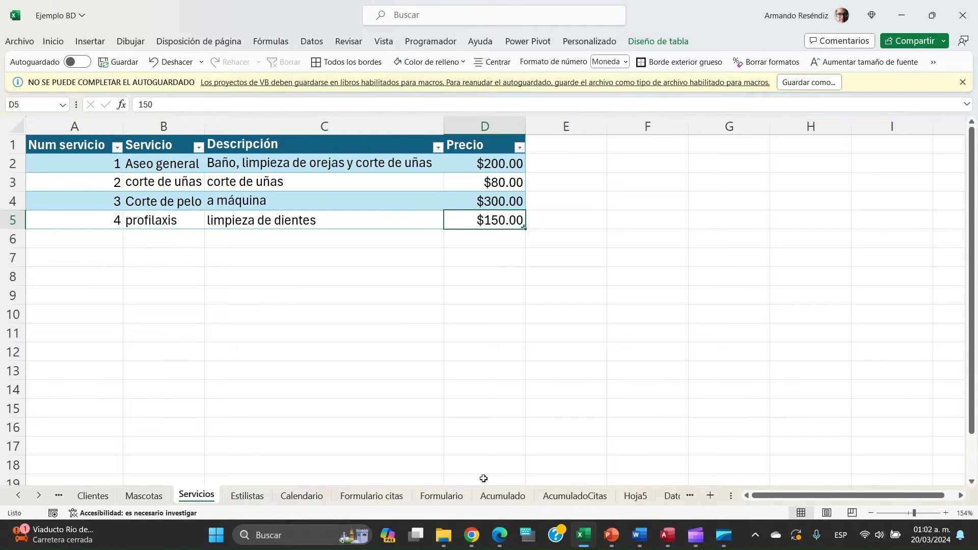
{"action": "left_click", "coordinate": [439, 498]}
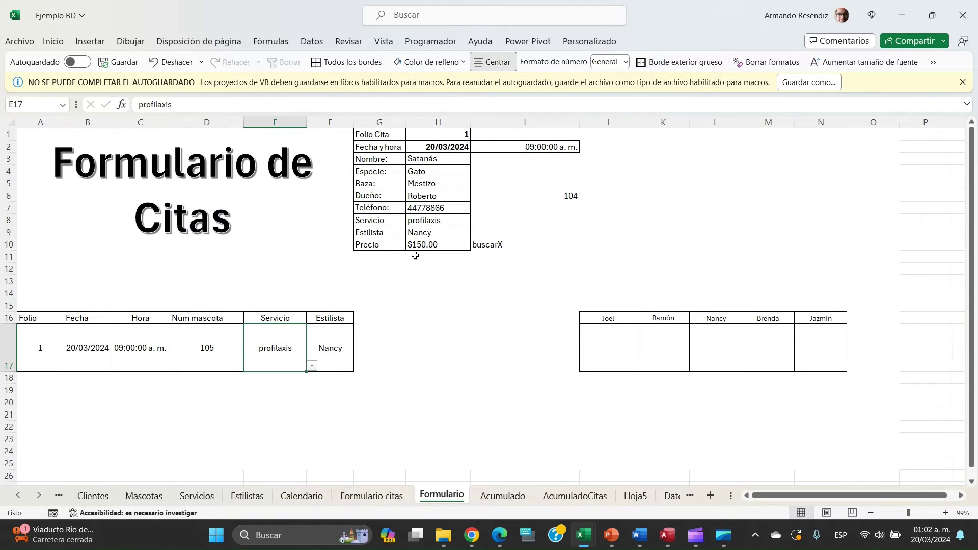
- Review the BUSCARX formula behind Precio in H10 and the Estilista reference to F17 in H9
{"action": "left_click", "coordinate": [441, 245]}
{"action": "double_click", "coordinate": [442, 245]}
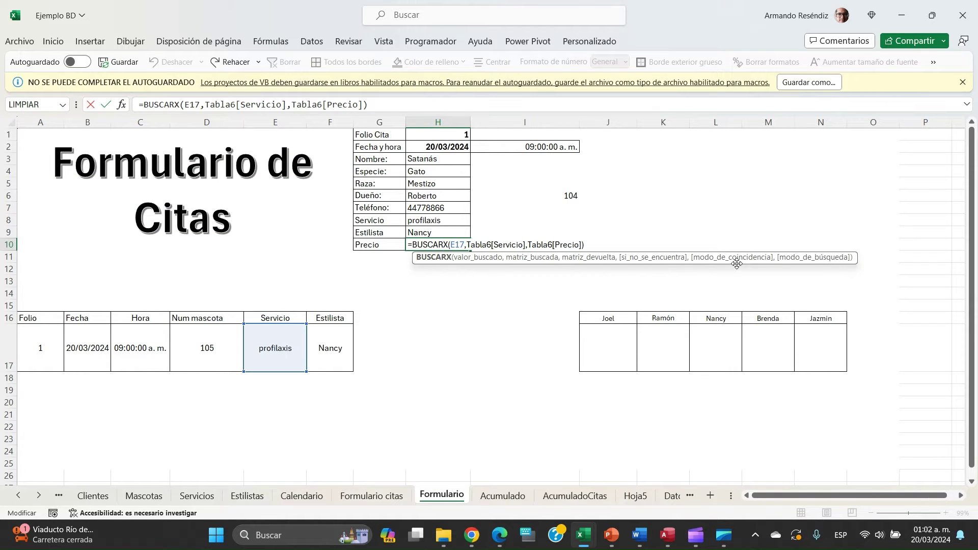
{"action": "key", "text": "Return"}
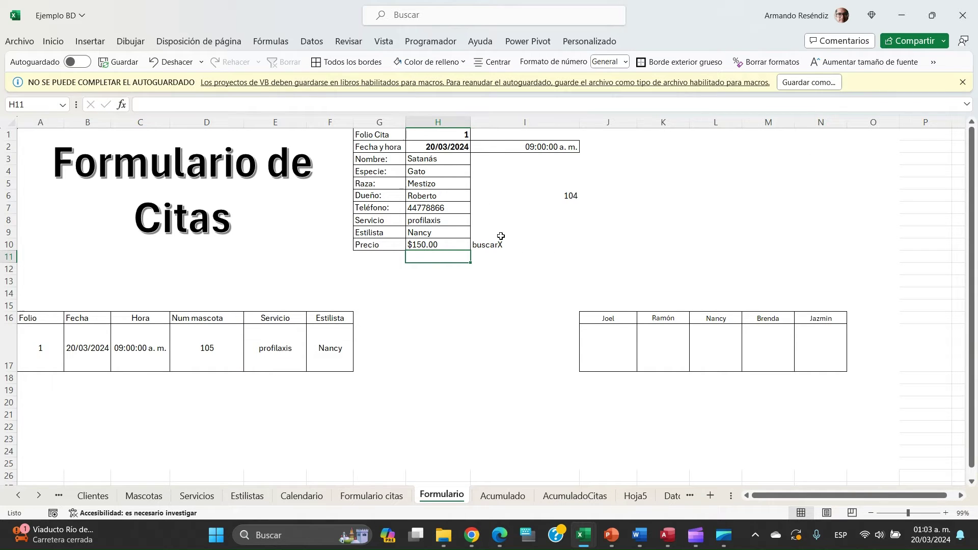
{"action": "left_click", "coordinate": [433, 233]}
{"action": "type", "text": "=F17"}
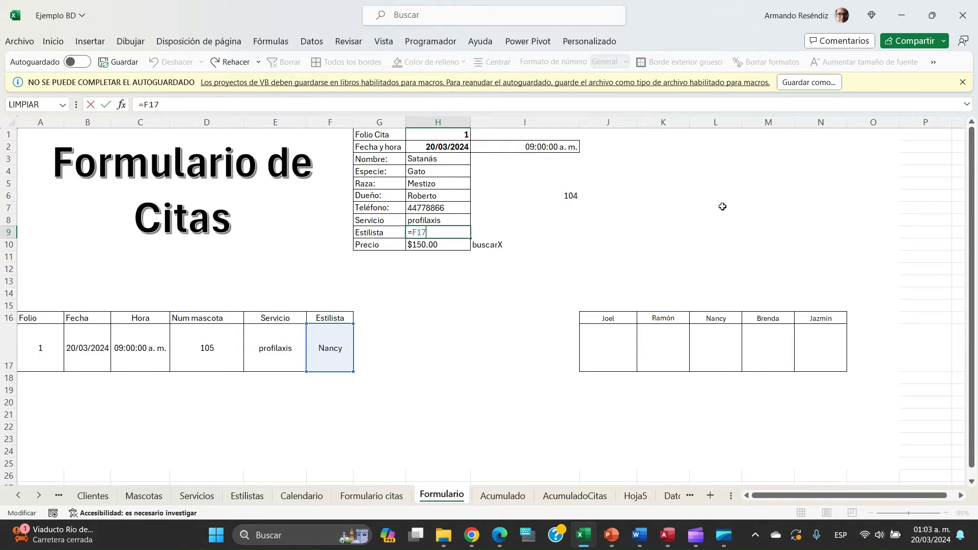
{"action": "key", "text": "Return"}
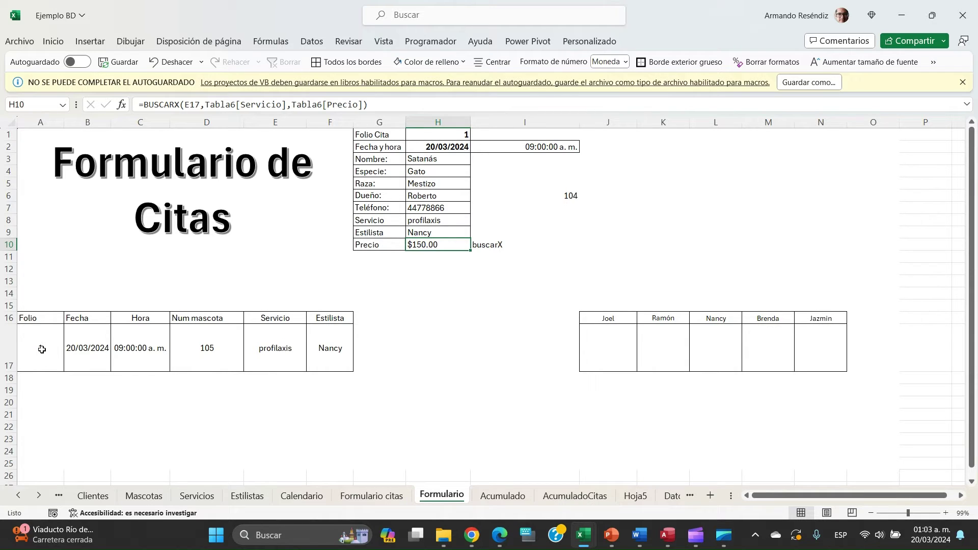
- Compare the entry row A17:F17 and the appointment summary with the Acumulado columns Folio to Estilista and Num servicio to Estatus
{"action": "left_click_drag", "start_coordinate": [41, 349], "coordinate": [329, 357]}
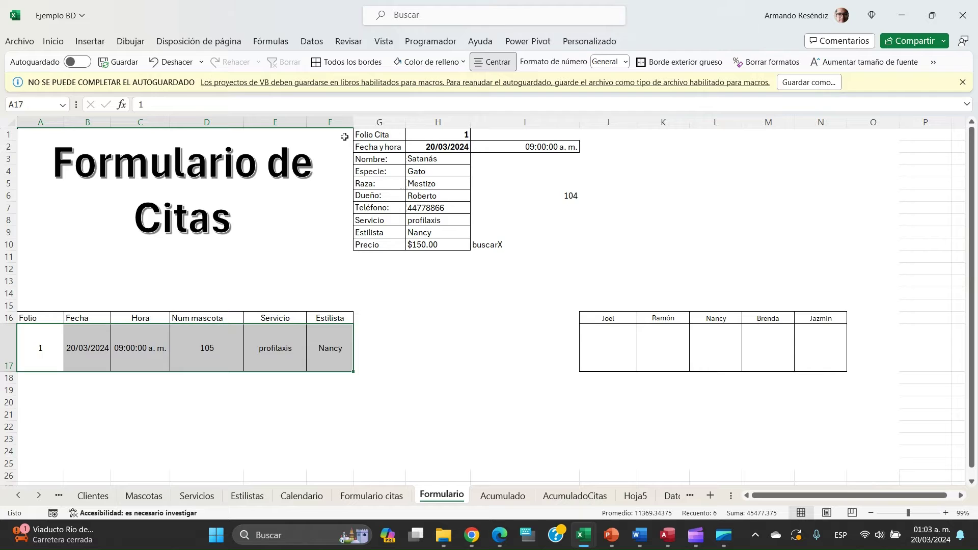
{"action": "left_click_drag", "start_coordinate": [345, 136], "coordinate": [499, 252]}
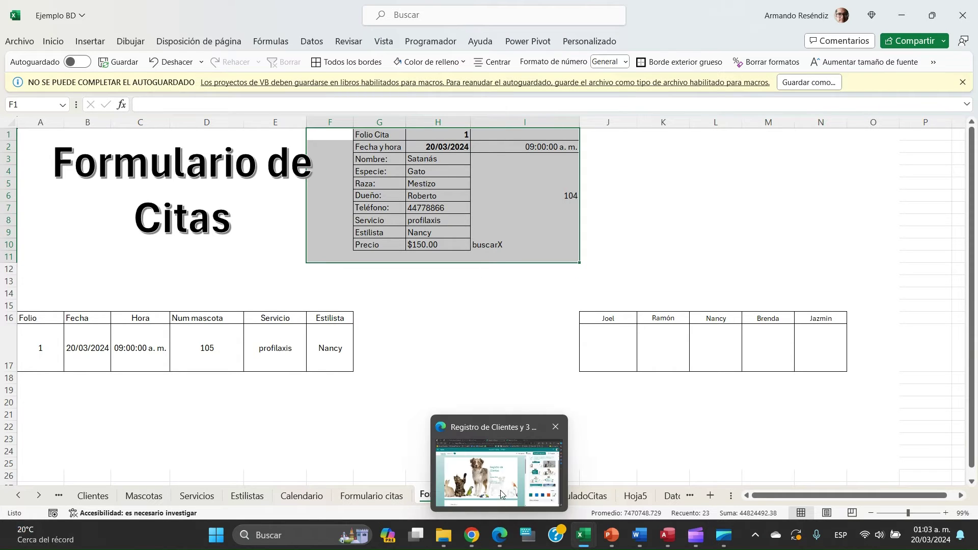
{"action": "left_click", "coordinate": [504, 367]}
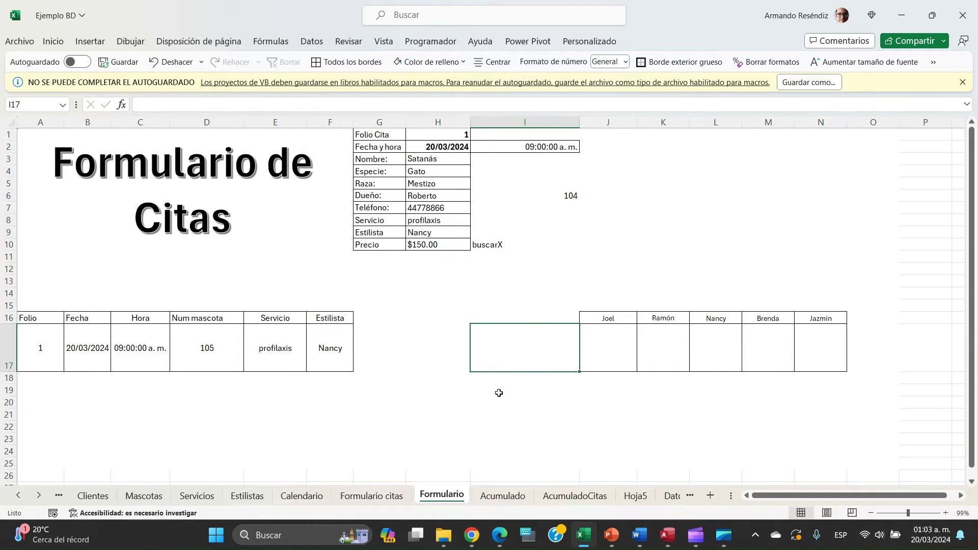
{"action": "left_click", "coordinate": [503, 496]}
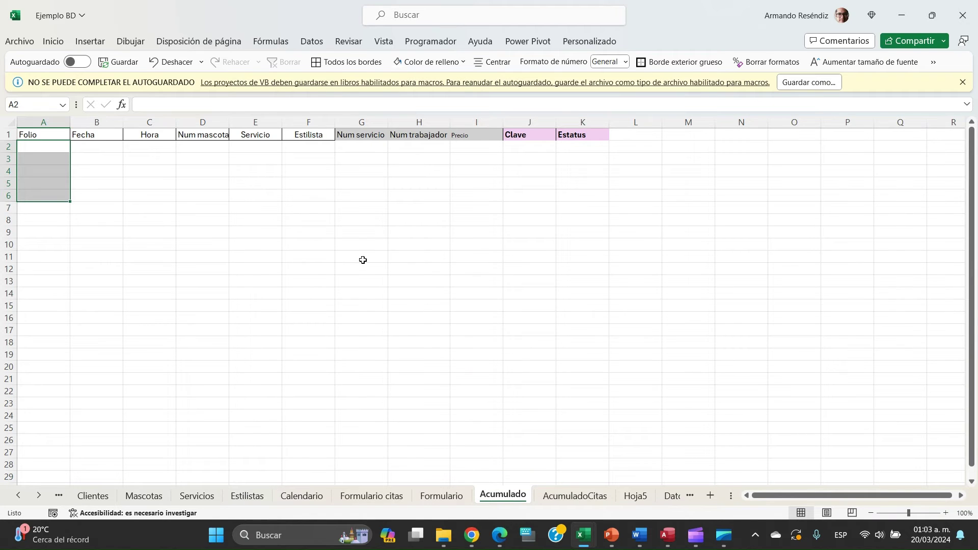
{"action": "left_click_drag", "start_coordinate": [36, 135], "coordinate": [300, 188]}
{"action": "left_click_drag", "start_coordinate": [300, 197], "coordinate": [300, 198]}
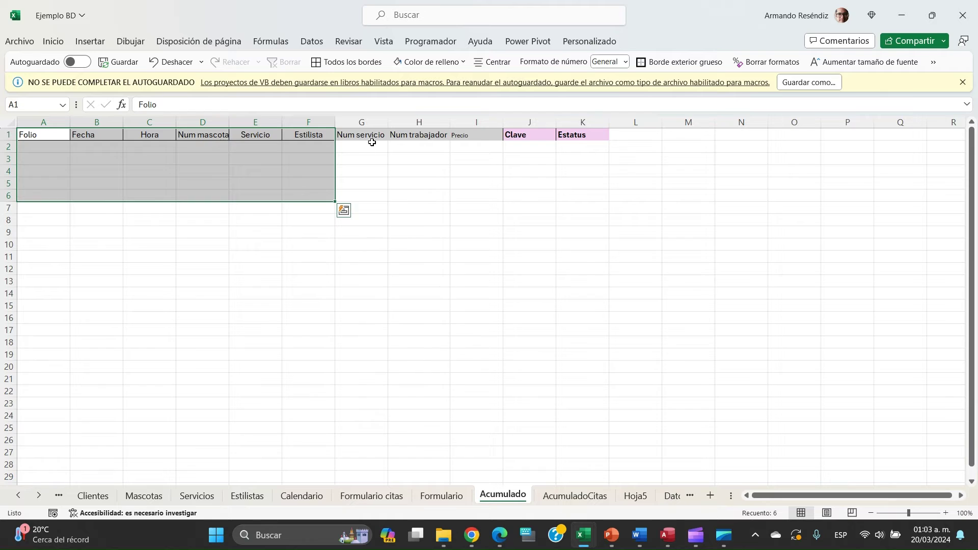
{"action": "left_click_drag", "start_coordinate": [371, 137], "coordinate": [594, 209]}
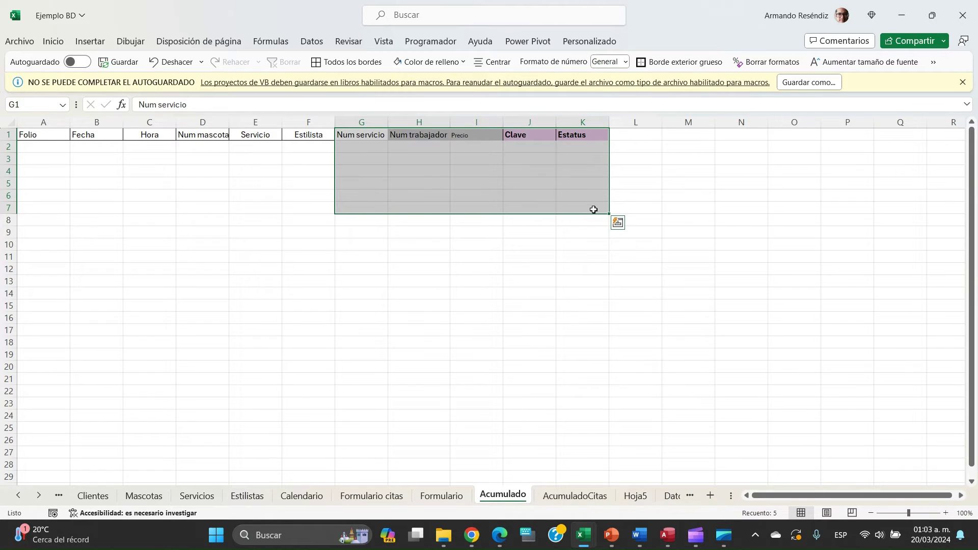
{"action": "left_click", "coordinate": [449, 495]}
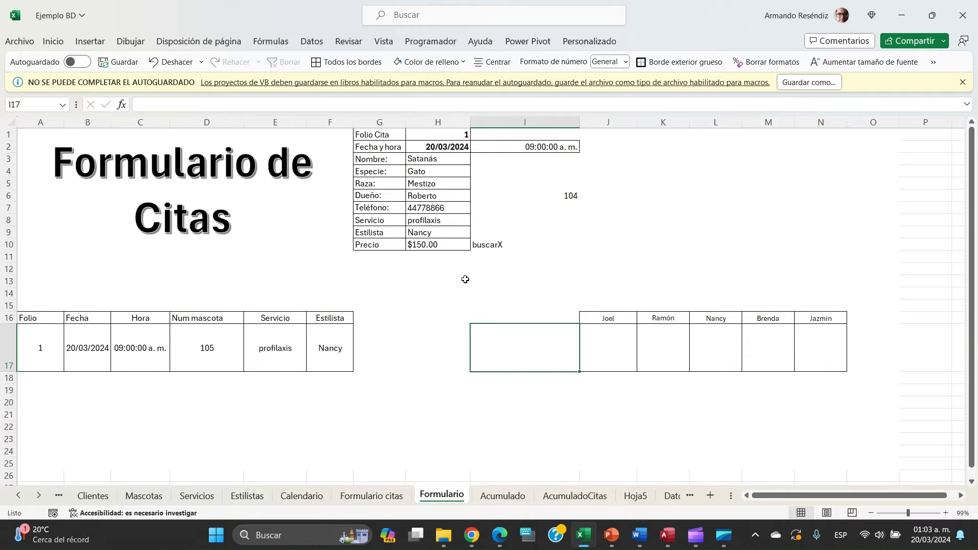
{"action": "left_click", "coordinate": [392, 287]}
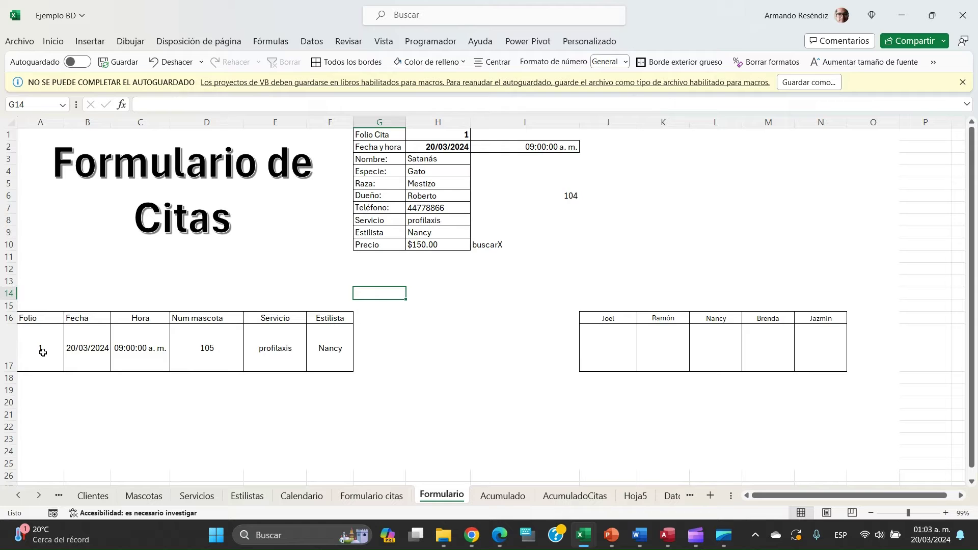
{"action": "left_click", "coordinate": [394, 279]}
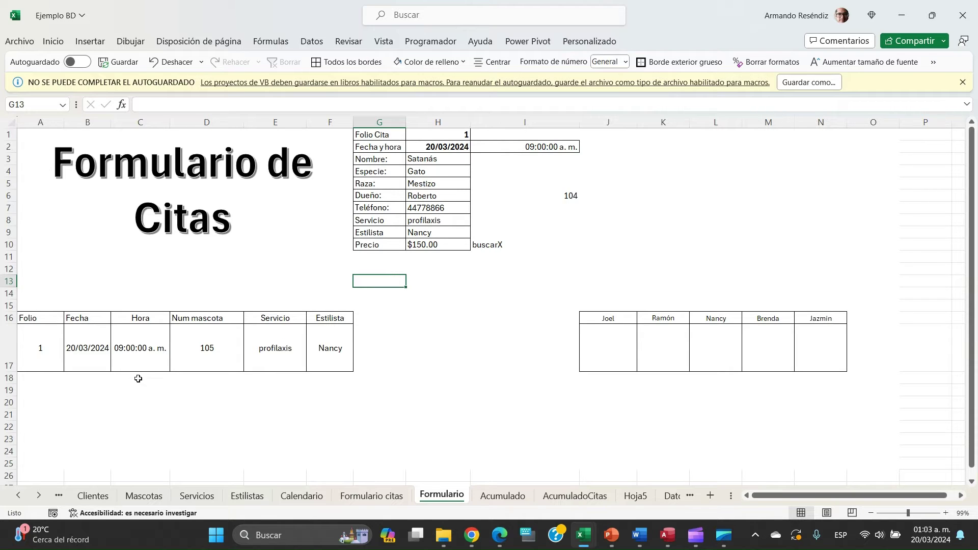
- Copy the entry row A17:F17 from Formulario and paste it as values only into Acumulado, starting at A2
{"action": "left_click", "coordinate": [43, 347]}
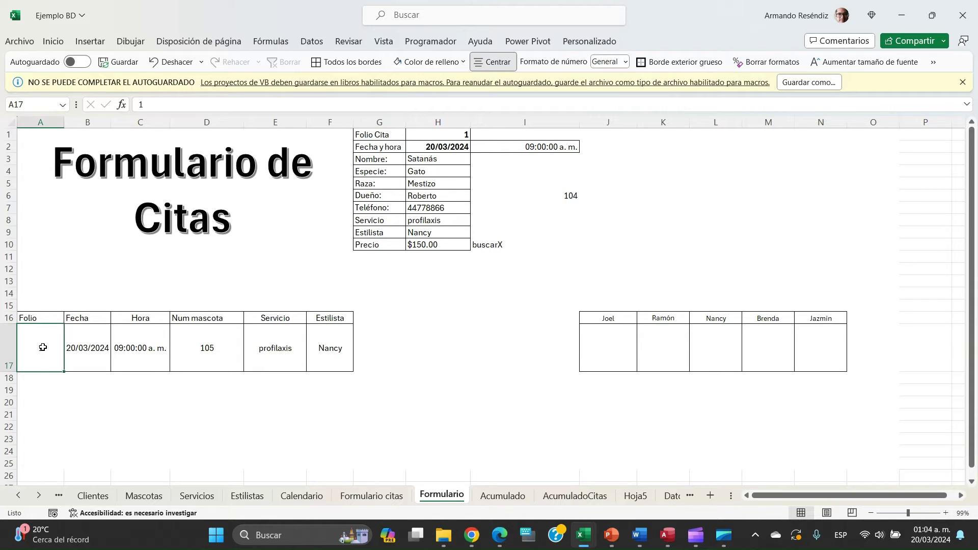
{"action": "key", "text": "ctrl+shift+Right"}
{"action": "key", "text": "ctrl+c"}
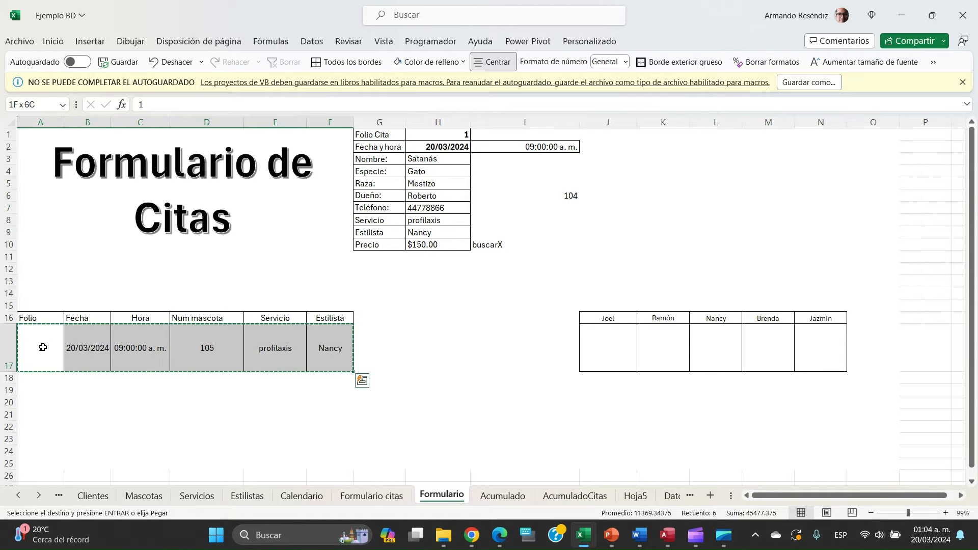
{"action": "left_click", "coordinate": [503, 496]}
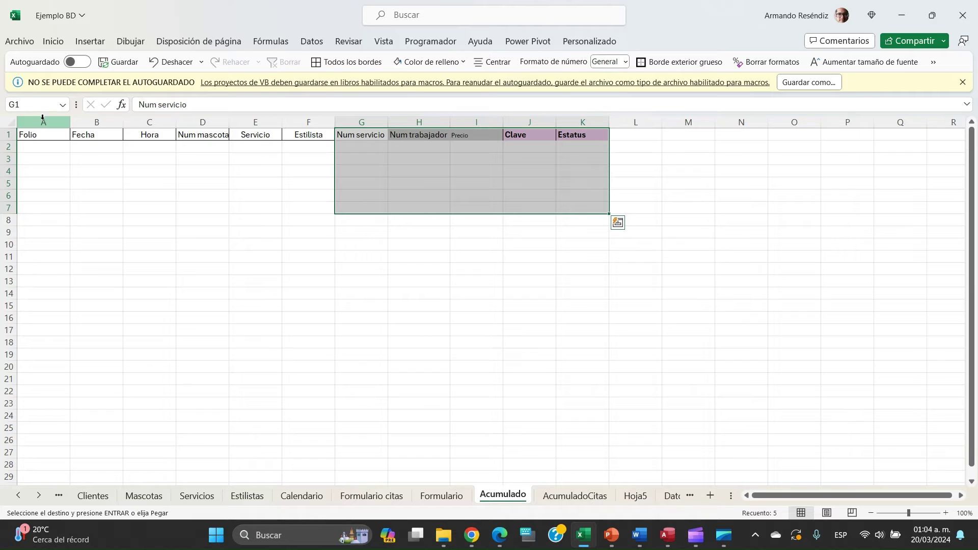
{"action": "left_click", "coordinate": [45, 148]}
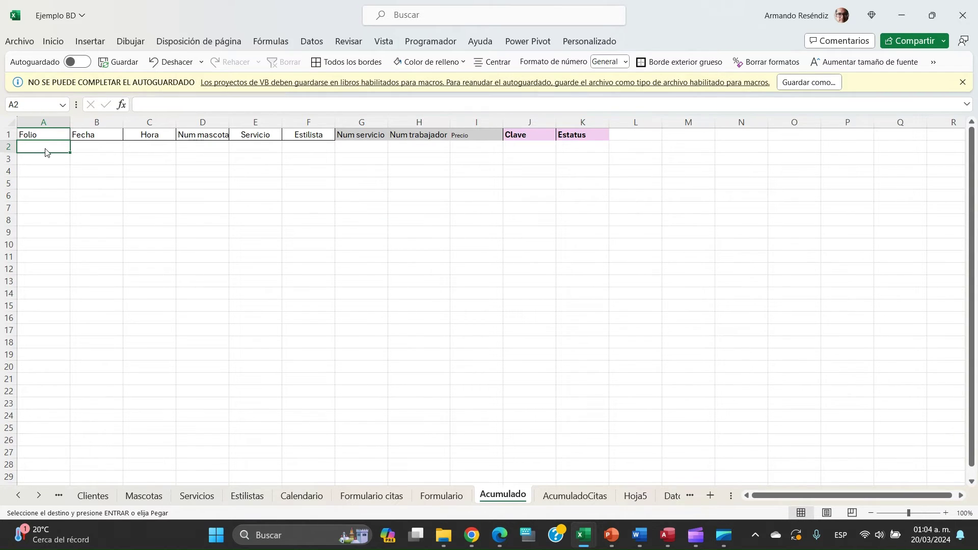
{"action": "key", "text": "ctrl+alt+v"}
{"action": "key", "text": "r"}
{"action": "key", "text": "Return"}
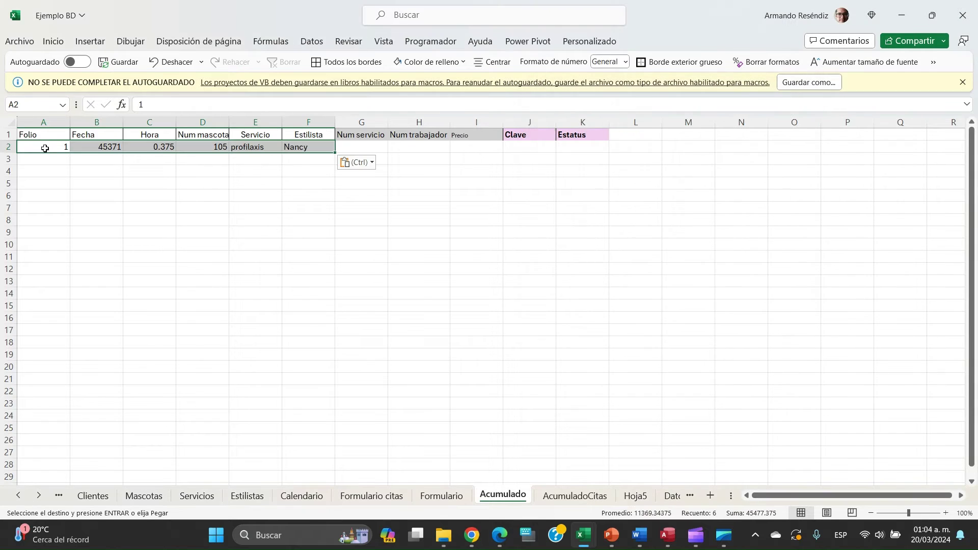
{"action": "left_click", "coordinate": [302, 161]}
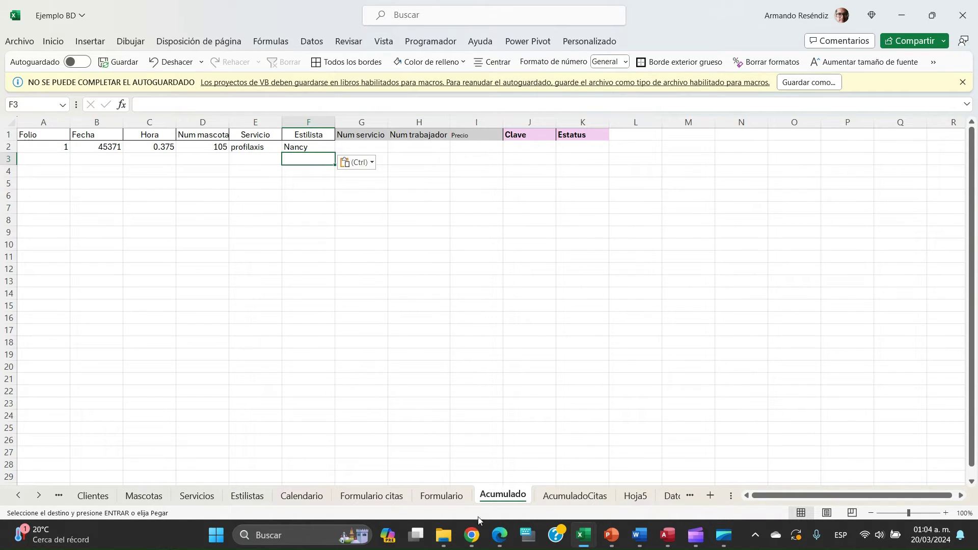
- Clear the entry row A17:F17 on the Formulario sheet and check the Folio Cita formula in H1
{"action": "left_click", "coordinate": [442, 496]}
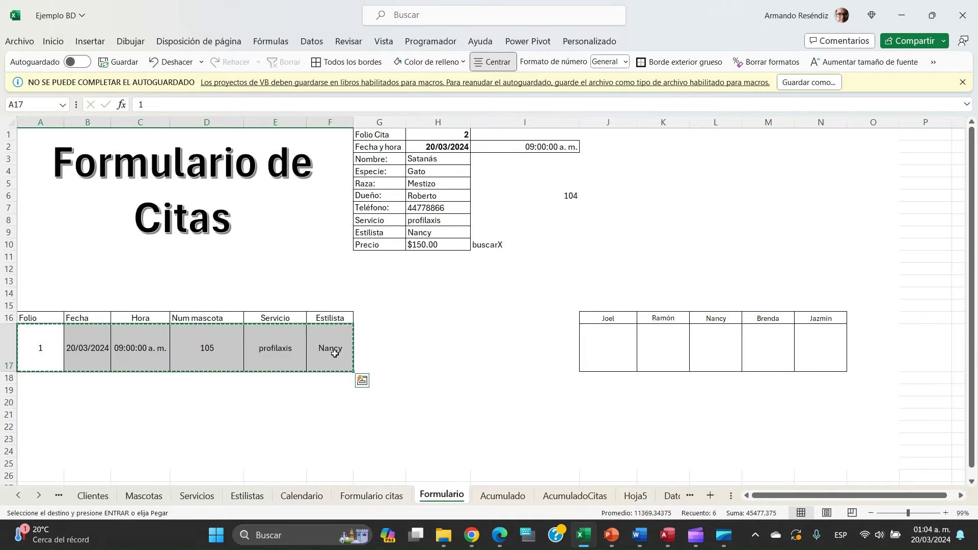
{"action": "key", "text": "Delete"}
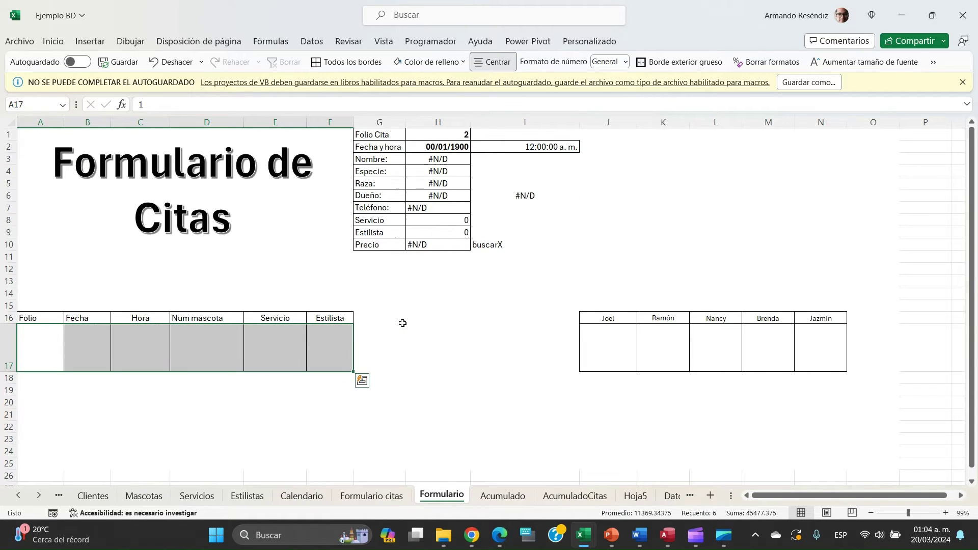
{"action": "left_click", "coordinate": [397, 311]}
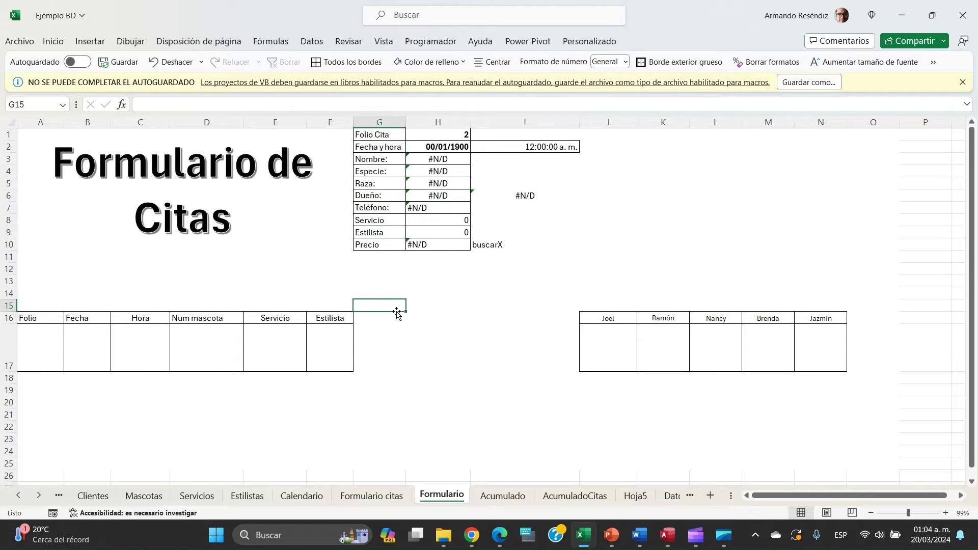
{"action": "left_click", "coordinate": [459, 134]}
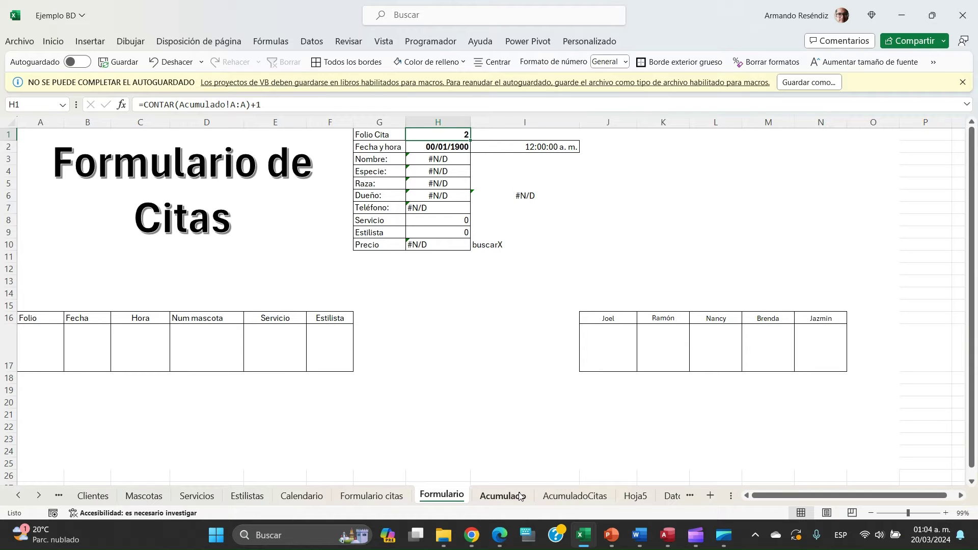
- Switch to Copilot in Edge and read the macro request, the generated CopiarYPegarDatos code and its usage instructions
{"action": "left_click", "coordinate": [499, 543]}
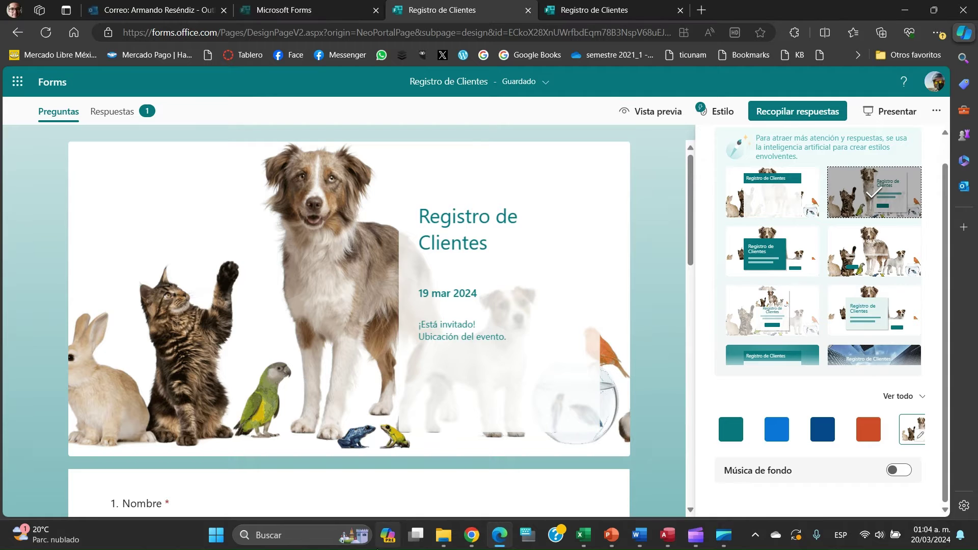
{"action": "left_click", "coordinate": [391, 542]}
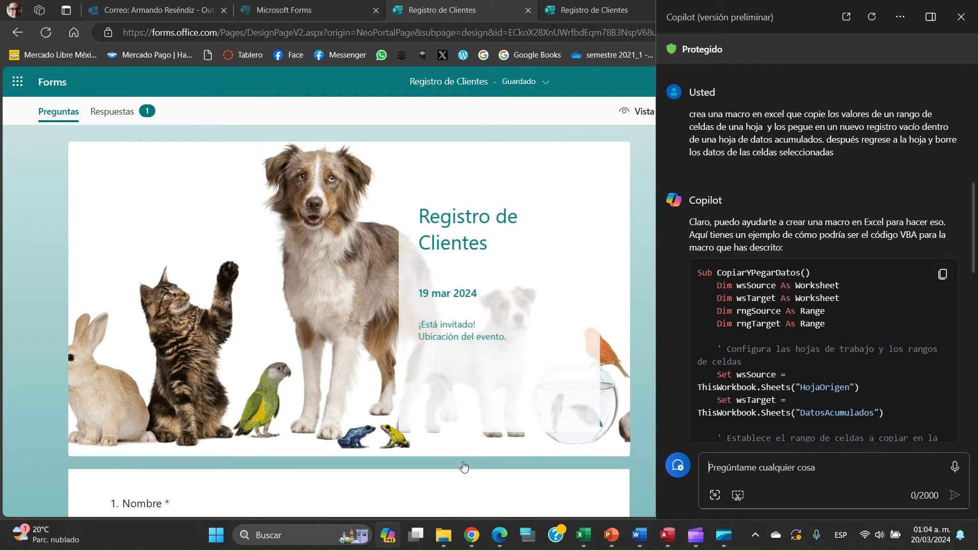
{"action": "scroll", "coordinate": [796, 280], "scroll_direction": "up", "scroll_amount": 2}
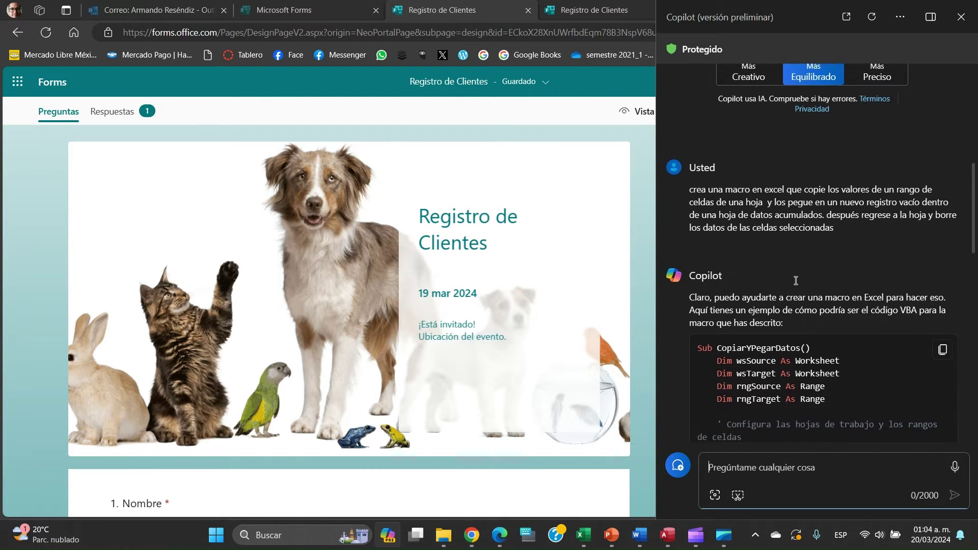
{"action": "scroll", "coordinate": [796, 280], "scroll_direction": "up", "scroll_amount": 3}
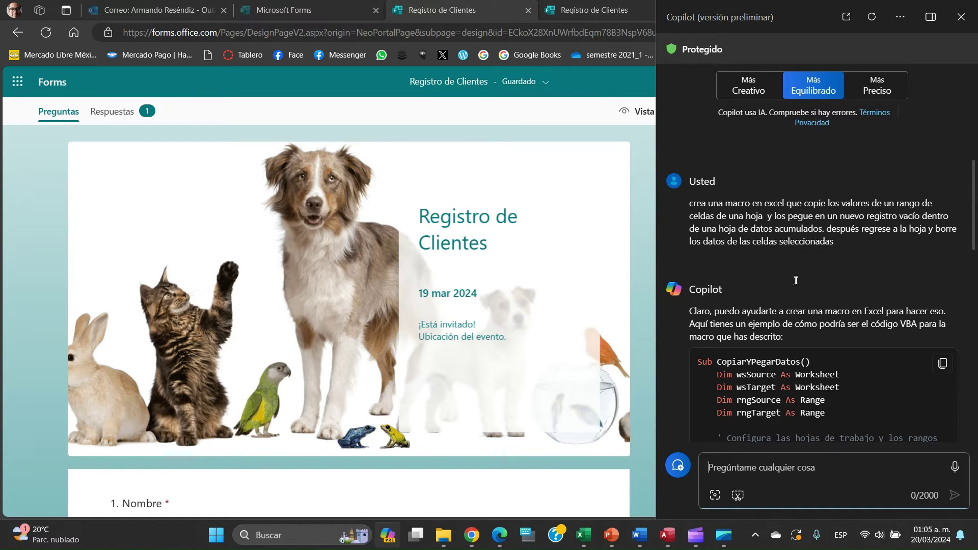
{"action": "mouse_move", "coordinate": [840, 259]}
{"action": "left_click_drag", "start_coordinate": [840, 245], "coordinate": [683, 203]}
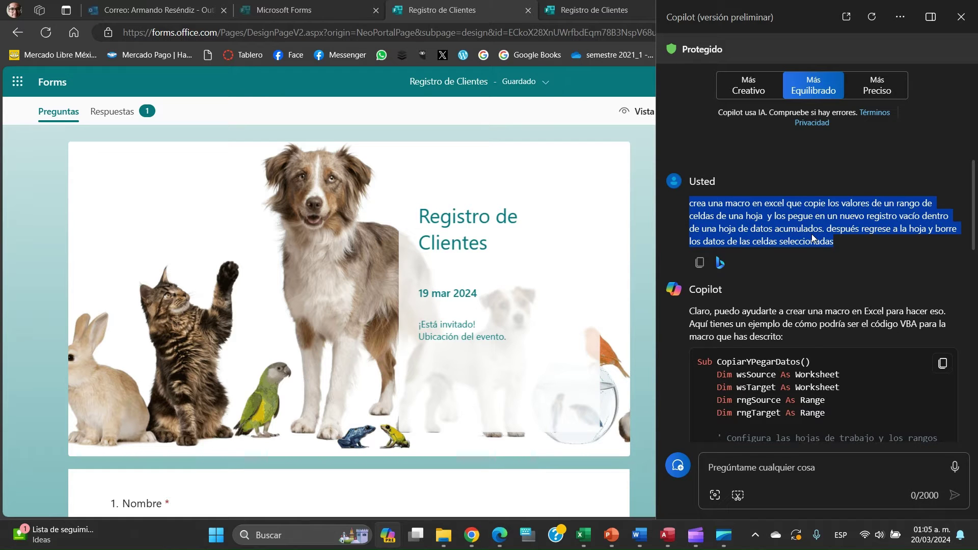
{"action": "scroll", "coordinate": [813, 237], "scroll_direction": "down", "scroll_amount": 1}
{"action": "scroll", "coordinate": [812, 238], "scroll_direction": "up", "scroll_amount": 1}
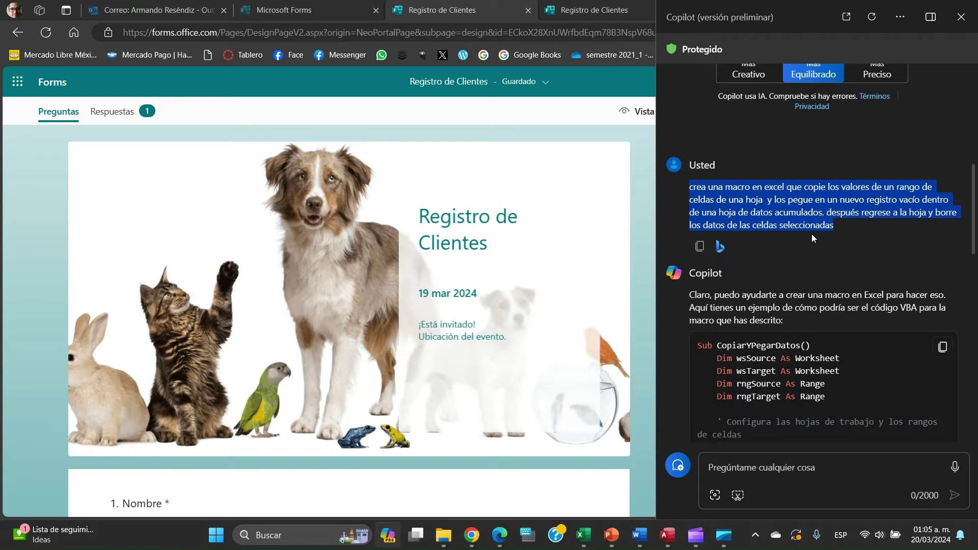
{"action": "scroll", "coordinate": [812, 234], "scroll_direction": "down", "scroll_amount": 2}
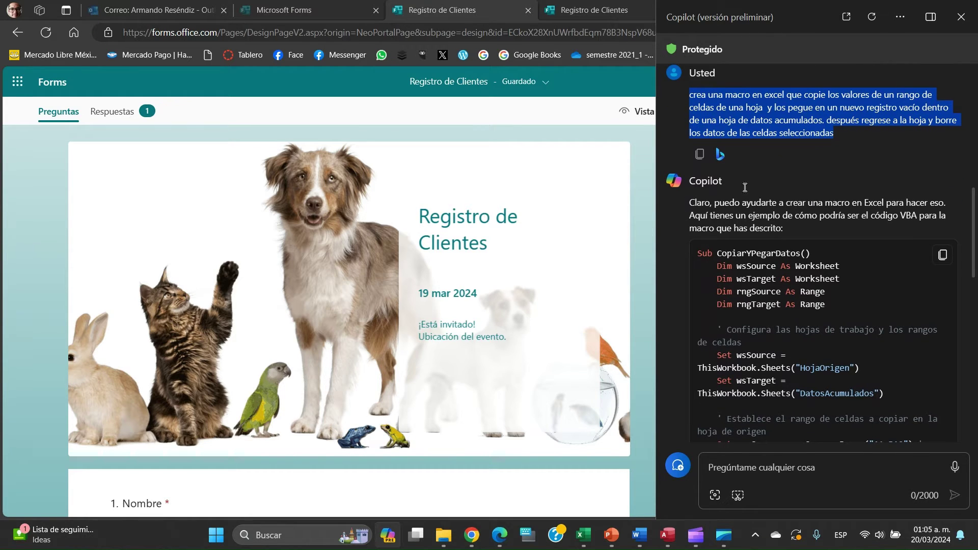
{"action": "scroll", "coordinate": [824, 251], "scroll_direction": "down", "scroll_amount": 1}
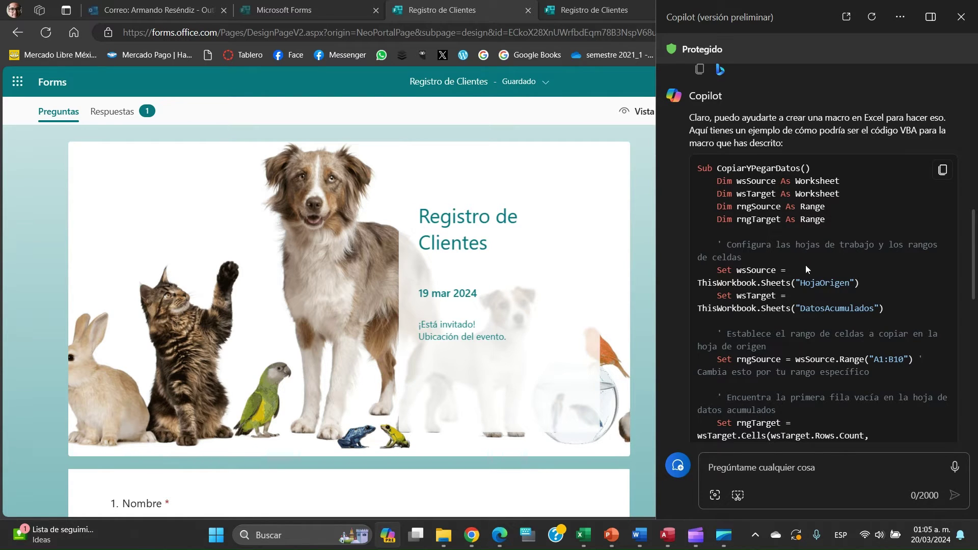
{"action": "scroll", "coordinate": [816, 353], "scroll_direction": "down", "scroll_amount": 3}
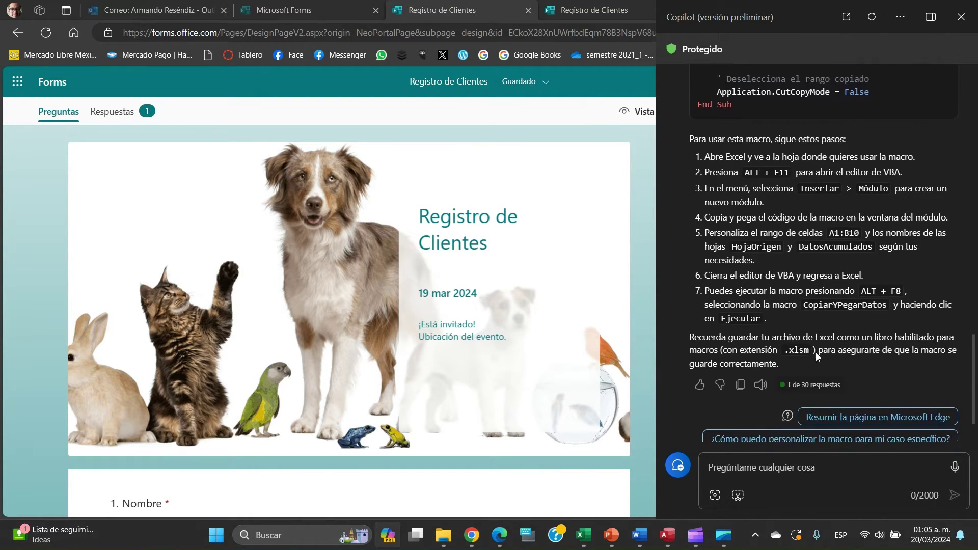
{"action": "scroll", "coordinate": [816, 352], "scroll_direction": "up", "scroll_amount": 1}
{"action": "scroll", "coordinate": [815, 352], "scroll_direction": "down", "scroll_amount": 1}
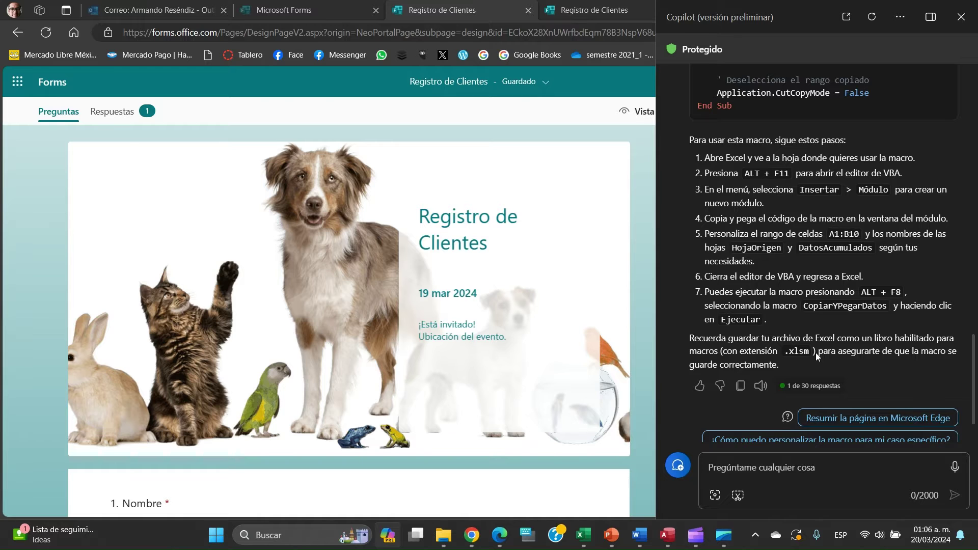
- Copy the complete CopiarYPegarDatos macro code, from Sub to End Sub, out of Copilot's answer
{"action": "scroll", "coordinate": [815, 353], "scroll_direction": "up", "scroll_amount": 5}
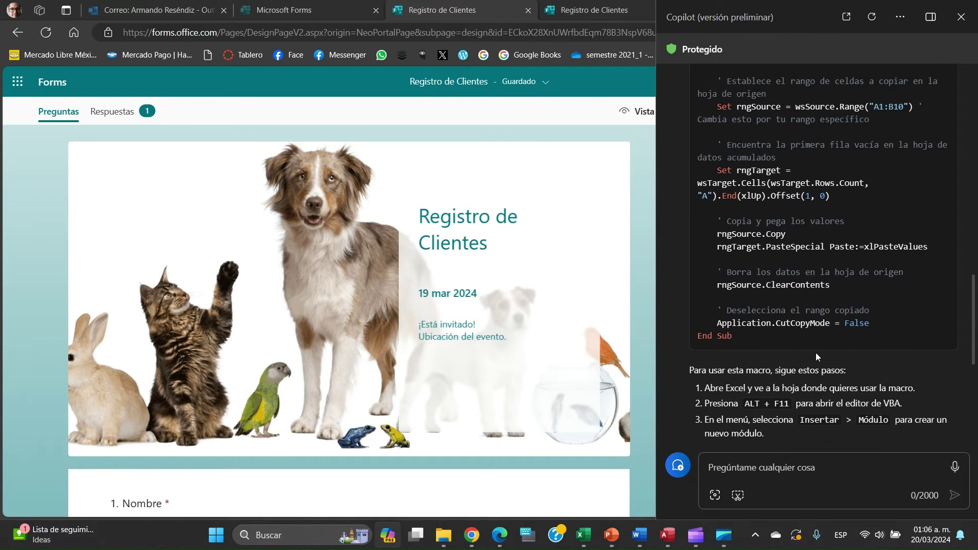
{"action": "scroll", "coordinate": [815, 353], "scroll_direction": "up", "scroll_amount": 6}
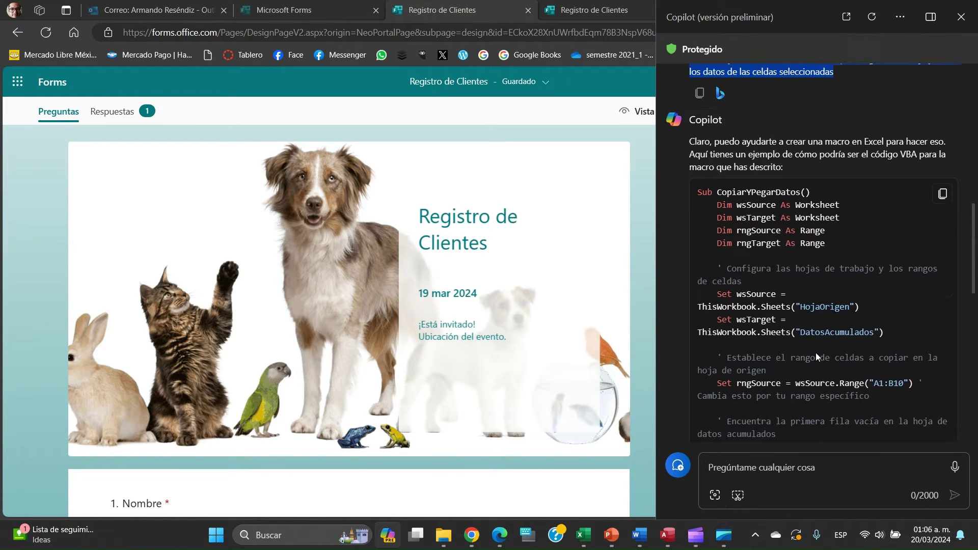
{"action": "scroll", "coordinate": [816, 353], "scroll_direction": "up", "scroll_amount": 3}
{"action": "scroll", "coordinate": [817, 356], "scroll_direction": "up", "scroll_amount": 1}
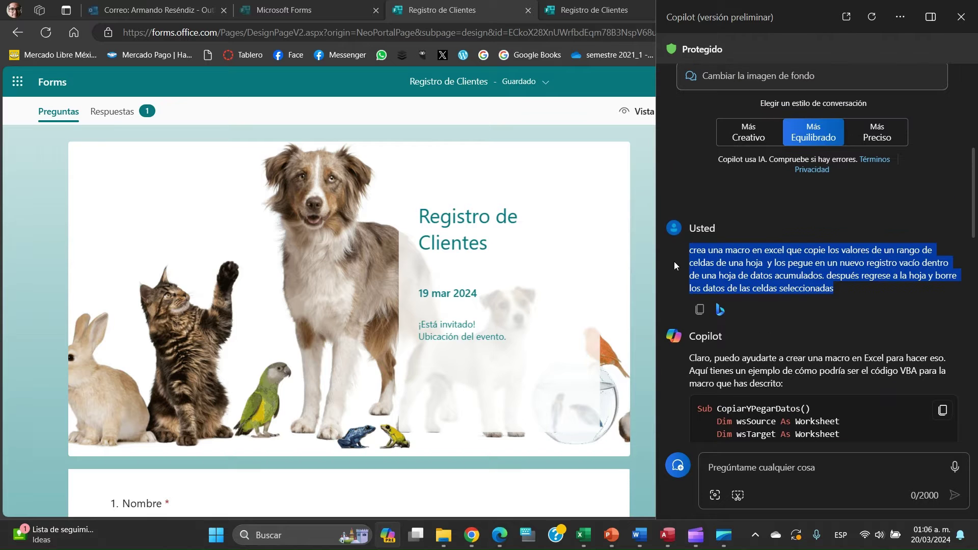
{"action": "scroll", "coordinate": [868, 264], "scroll_direction": "down", "scroll_amount": 1}
{"action": "scroll", "coordinate": [868, 265], "scroll_direction": "down", "scroll_amount": 4}
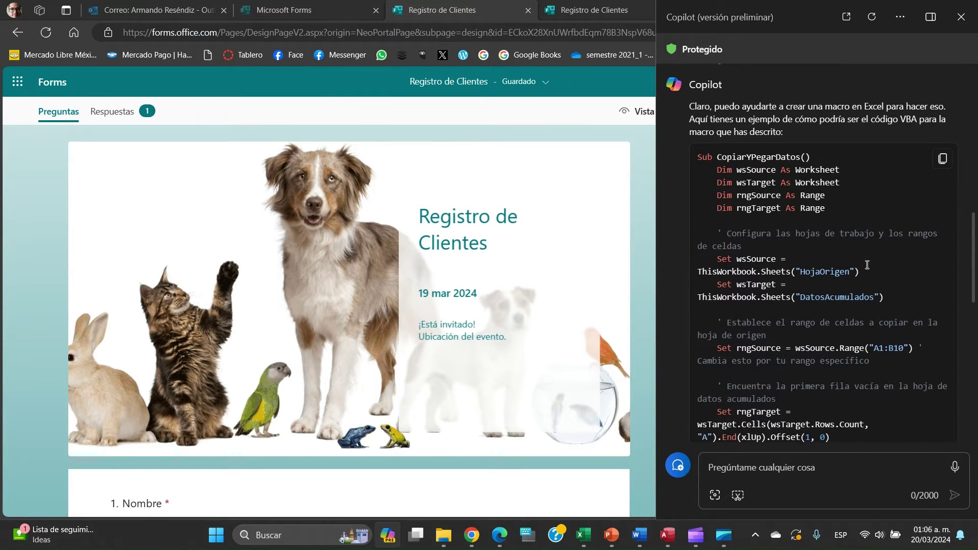
{"action": "scroll", "coordinate": [867, 265], "scroll_direction": "down", "scroll_amount": 3}
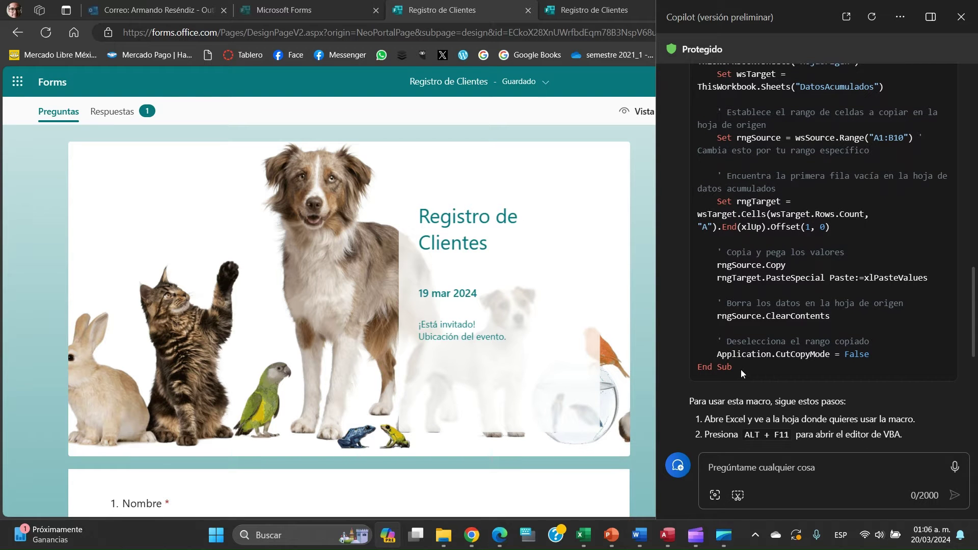
{"action": "left_click_drag", "start_coordinate": [733, 369], "coordinate": [697, 227]}
{"action": "key", "text": "ctrl+c"}
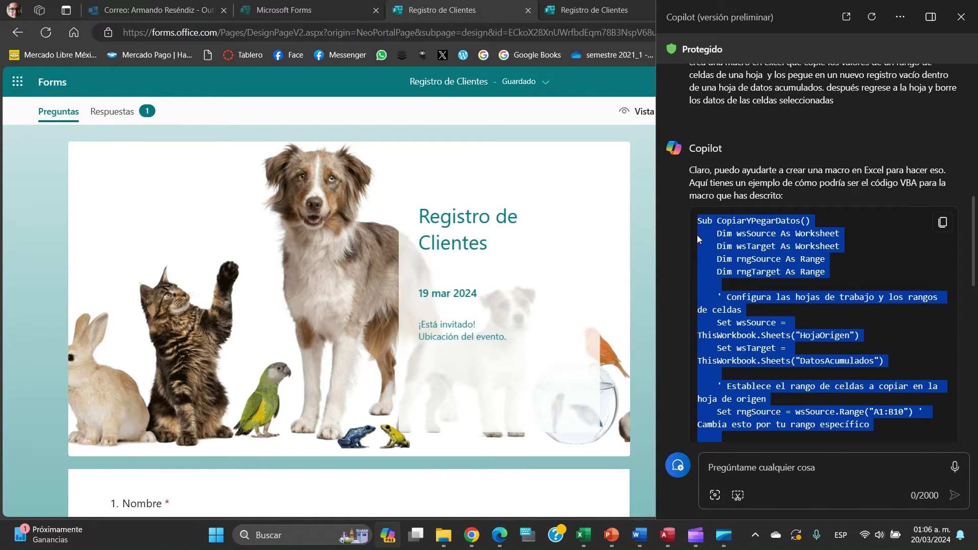
{"action": "scroll", "coordinate": [751, 309], "scroll_direction": "down", "scroll_amount": 3}
{"action": "scroll", "coordinate": [752, 308], "scroll_direction": "down", "scroll_amount": 2}
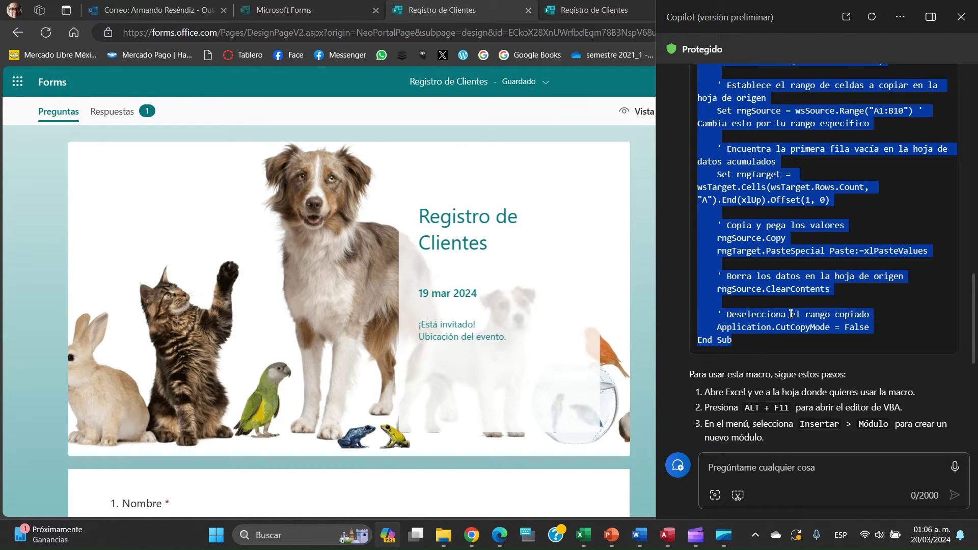
{"action": "scroll", "coordinate": [825, 397], "scroll_direction": "down", "scroll_amount": 3}
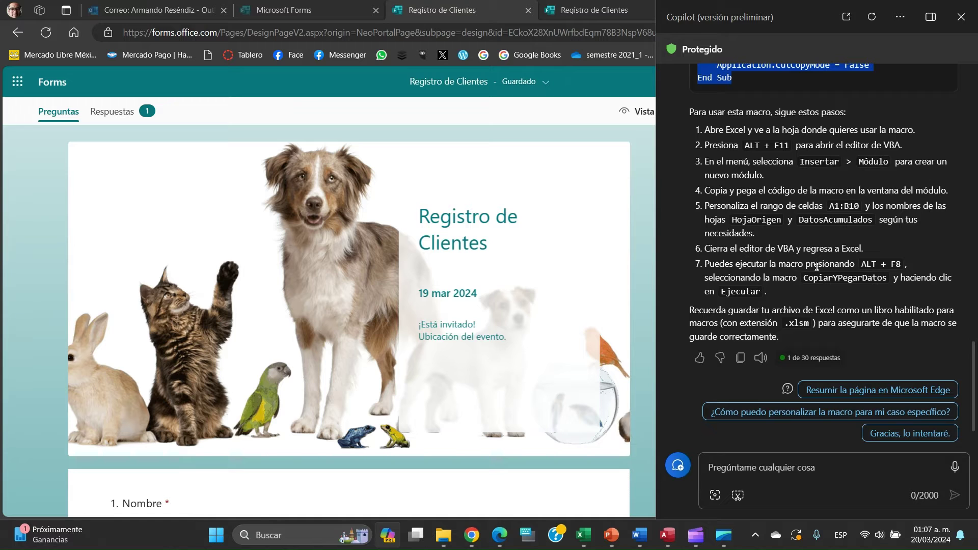
- Switch to the Ejemplo BD workbook in Excel, insert a new module in the VBA editor and paste the copied macro
{"action": "key", "text": "alt+Tab"}
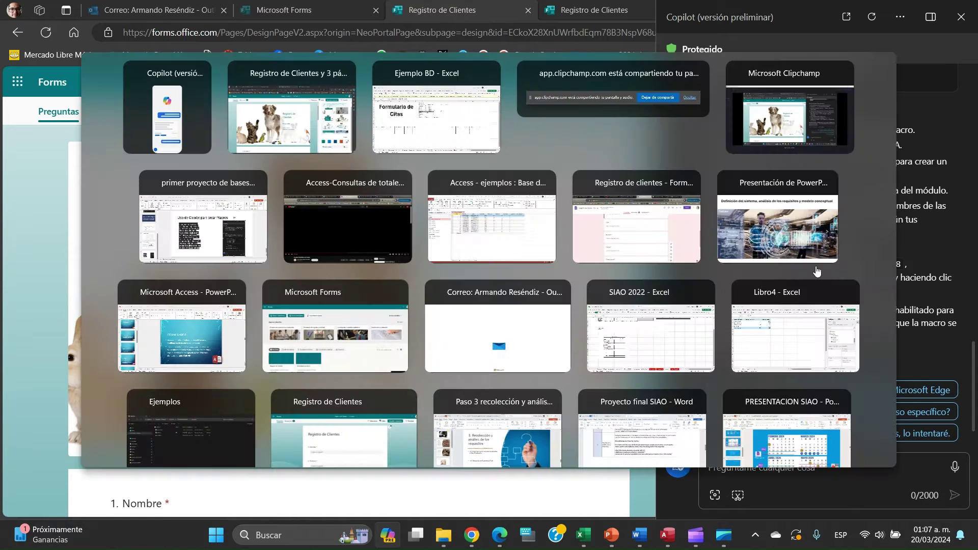
{"action": "key", "text": "alt+Tab"}
{"action": "key", "text": "alt+Tab"}
{"action": "key", "text": "alt+Tab"}
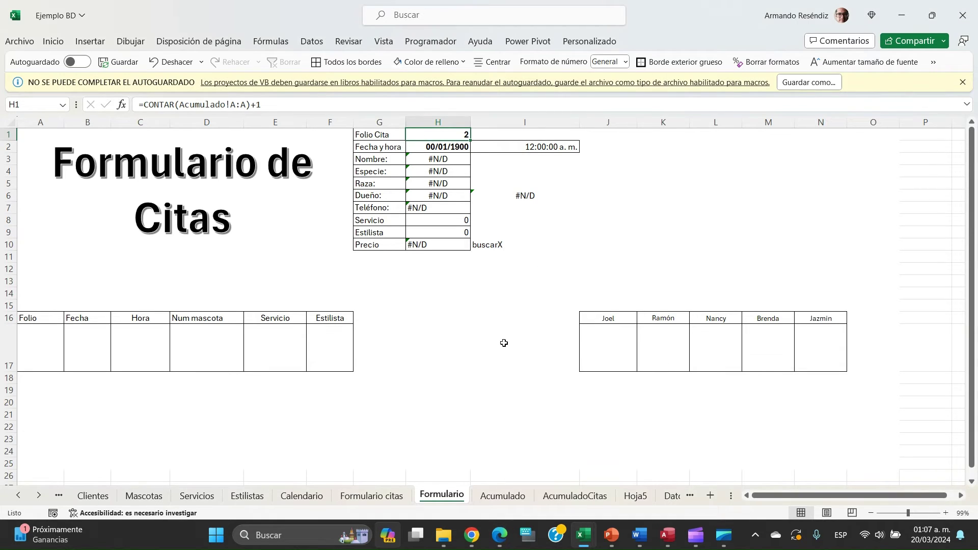
{"action": "left_click", "coordinate": [451, 308]}
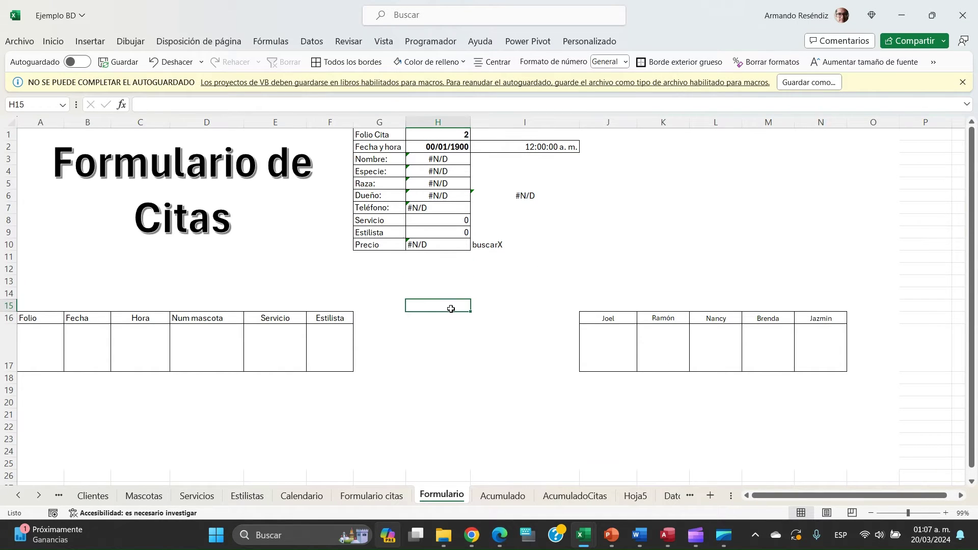
{"action": "left_click", "coordinate": [433, 42]}
{"action": "left_click", "coordinate": [23, 79]}
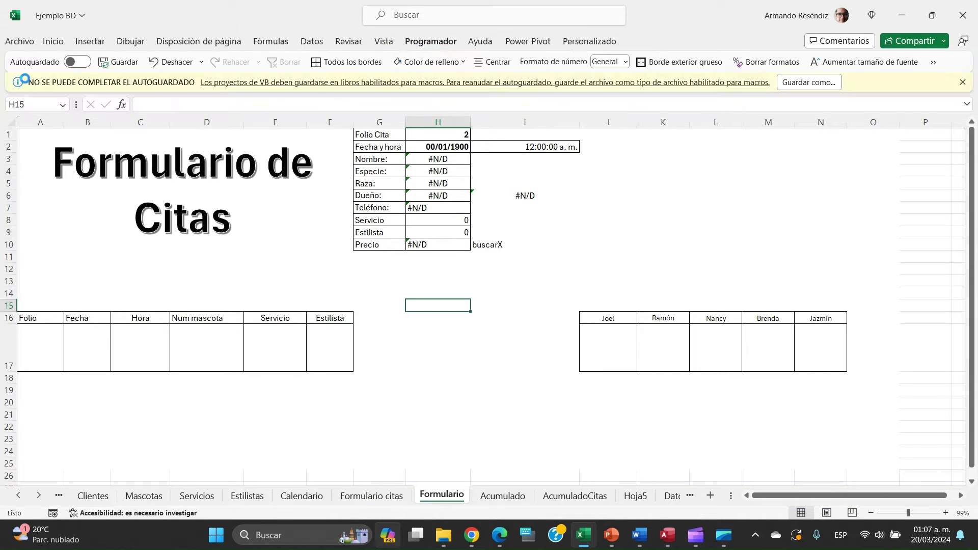
{"action": "left_click", "coordinate": [108, 30]}
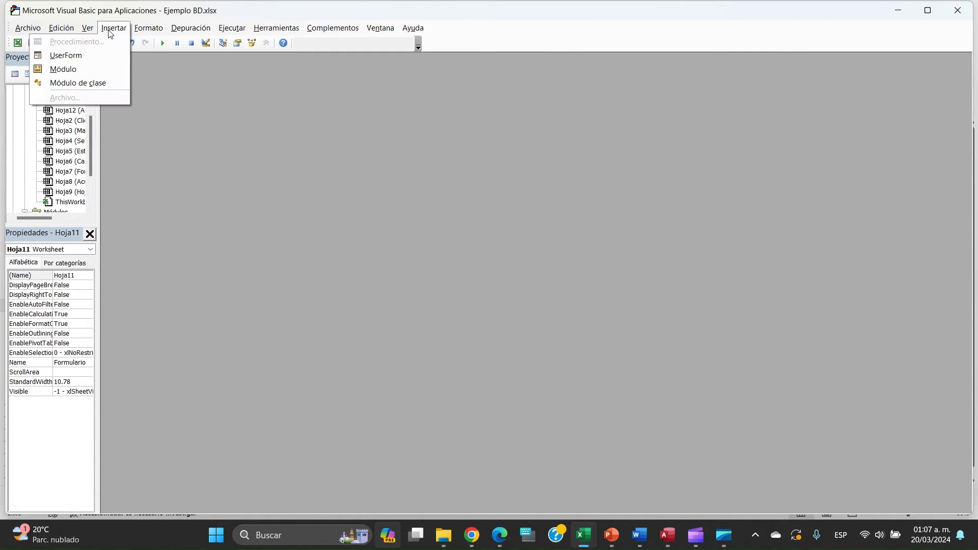
{"action": "left_click", "coordinate": [77, 68]}
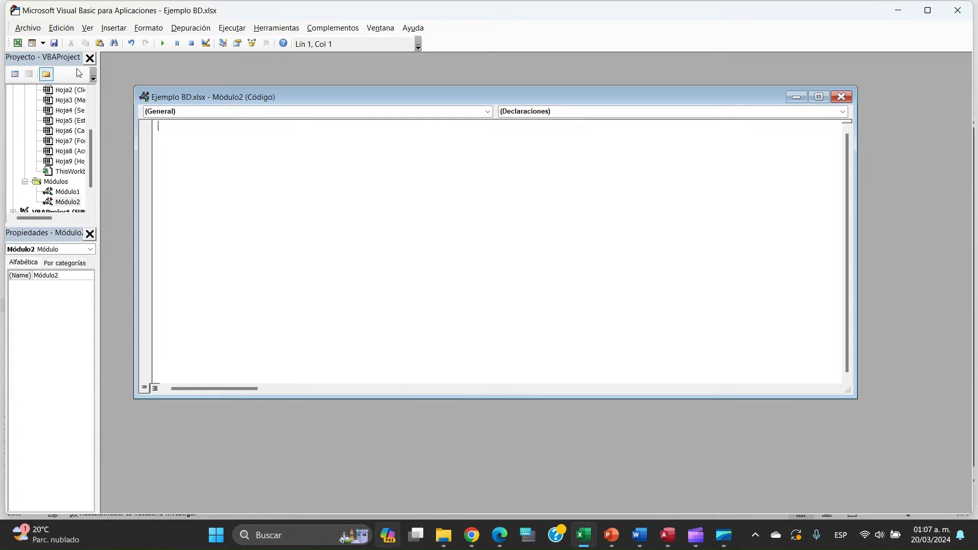
{"action": "key", "text": "ctrl+v"}
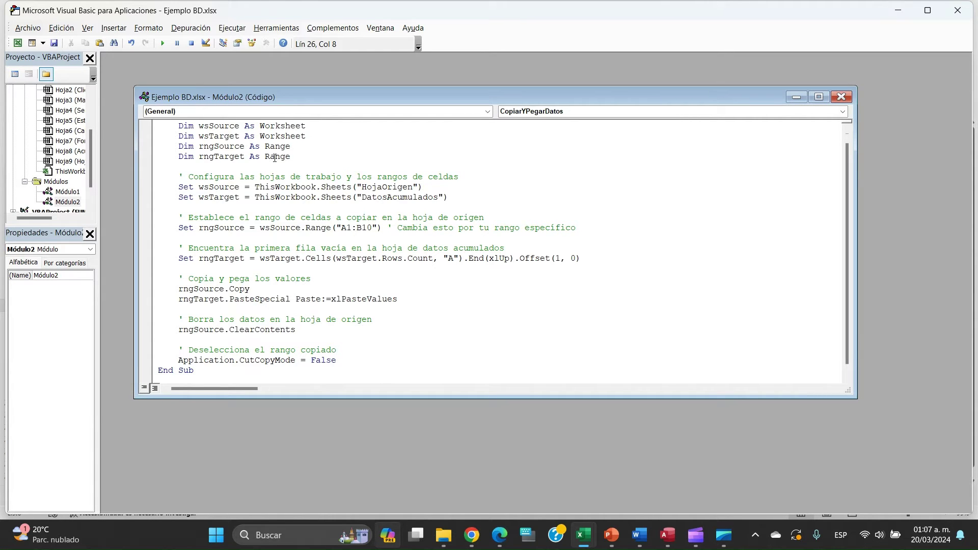
- Rename the pasted macro CopiarYPegarDatos1 and enlarge its code window to show the whole procedure
{"action": "scroll", "coordinate": [253, 229], "scroll_direction": "up", "scroll_amount": 1}
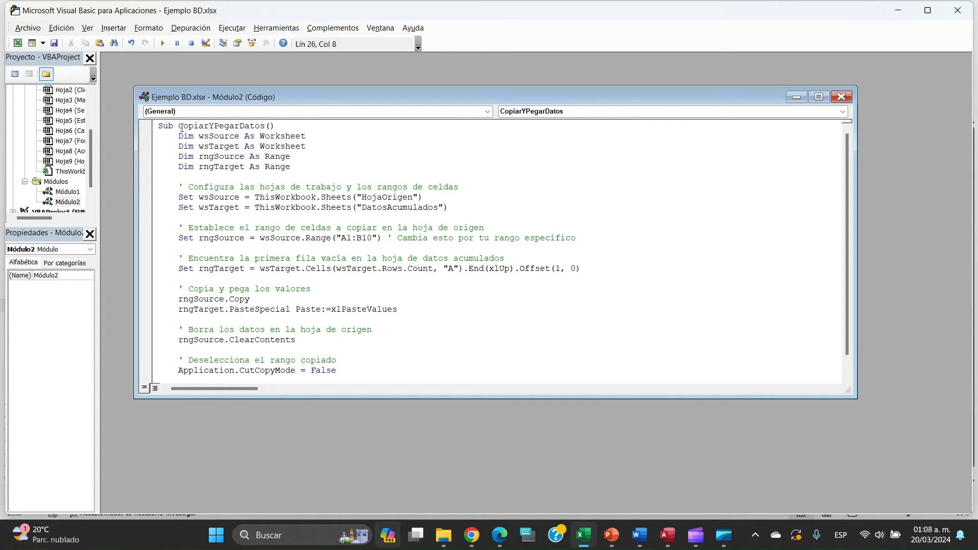
{"action": "left_click", "coordinate": [264, 127]}
{"action": "type", "text": "1"}
{"action": "left_click_drag", "start_coordinate": [854, 397], "coordinate": [872, 472]}
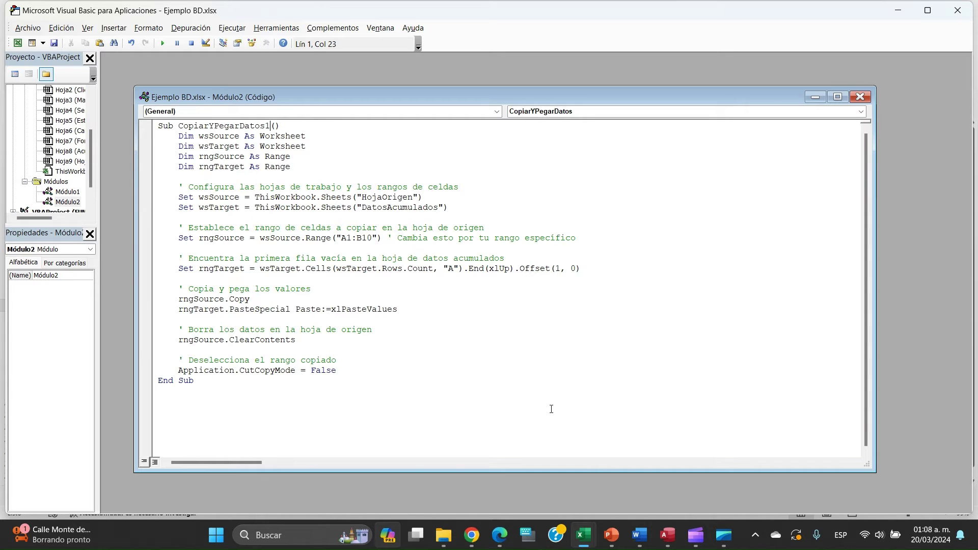
- Replace the source sheet name HojaOrigen in the macro with Formulario, matching the workbook's sheet name
{"action": "key", "text": "alt+F11"}
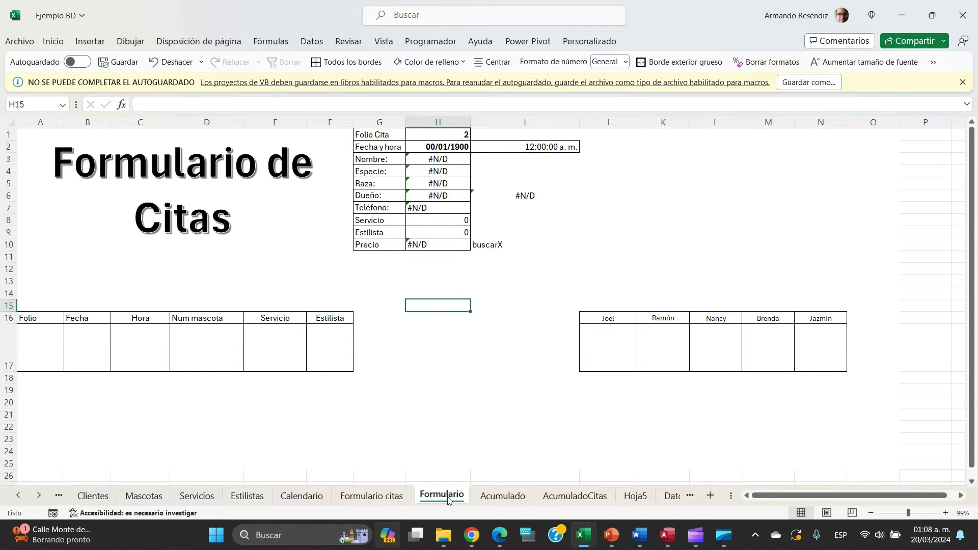
{"action": "key", "text": "alt+F11"}
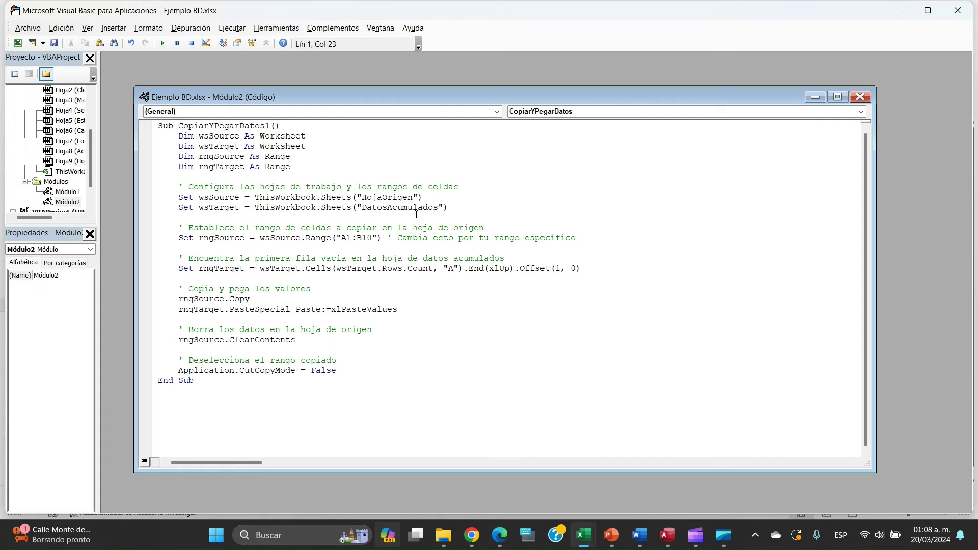
{"action": "left_click", "coordinate": [413, 197]}
{"action": "double_click", "coordinate": [412, 197]}
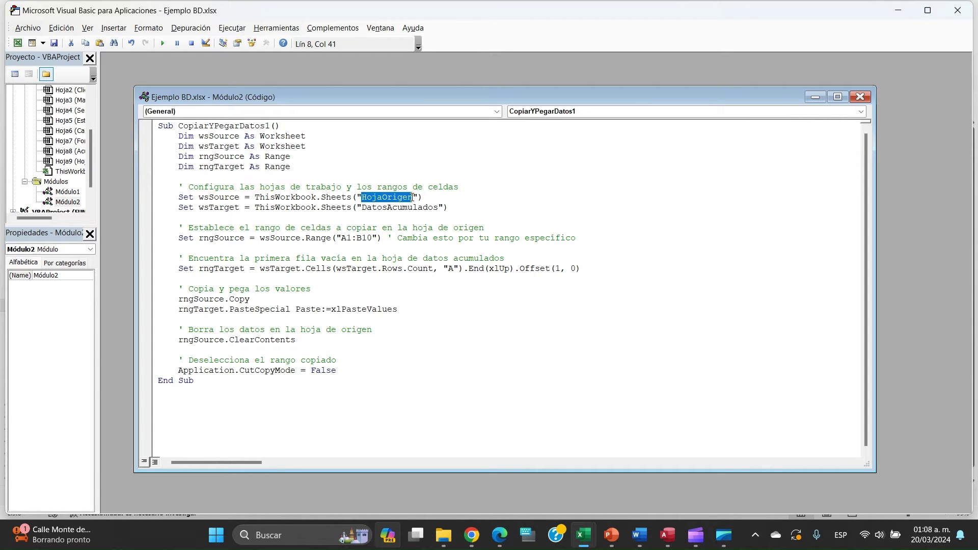
{"action": "type", "text": "Formulario"}
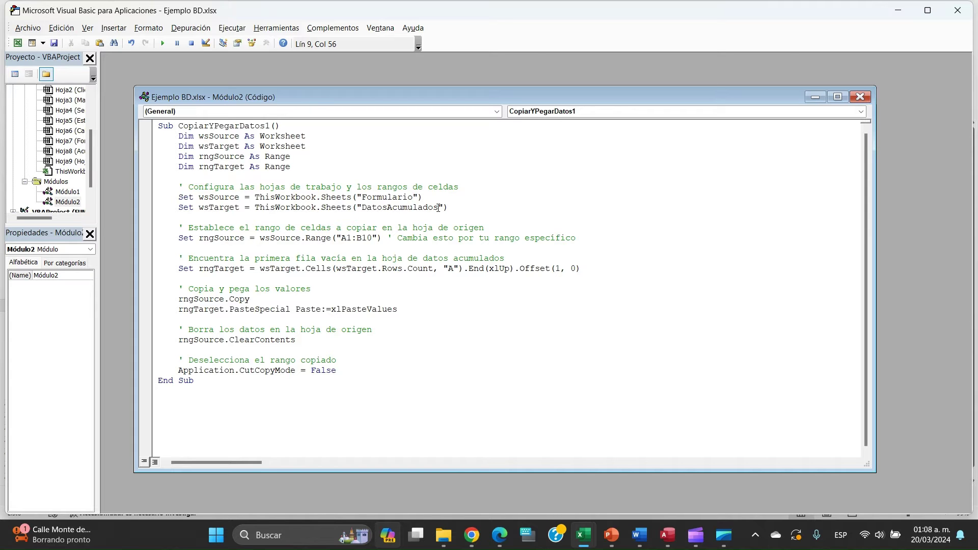
- Change the target sheet name in the macro from DatosAcumulados to Acumulado, matching the workbook's sheet
{"action": "key", "text": "alt+F11"}
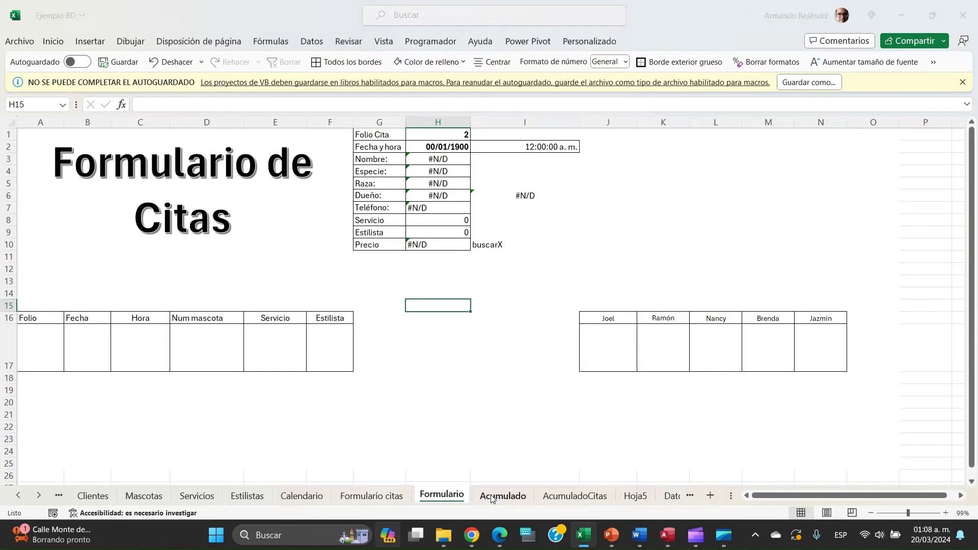
{"action": "key", "text": "alt+F11"}
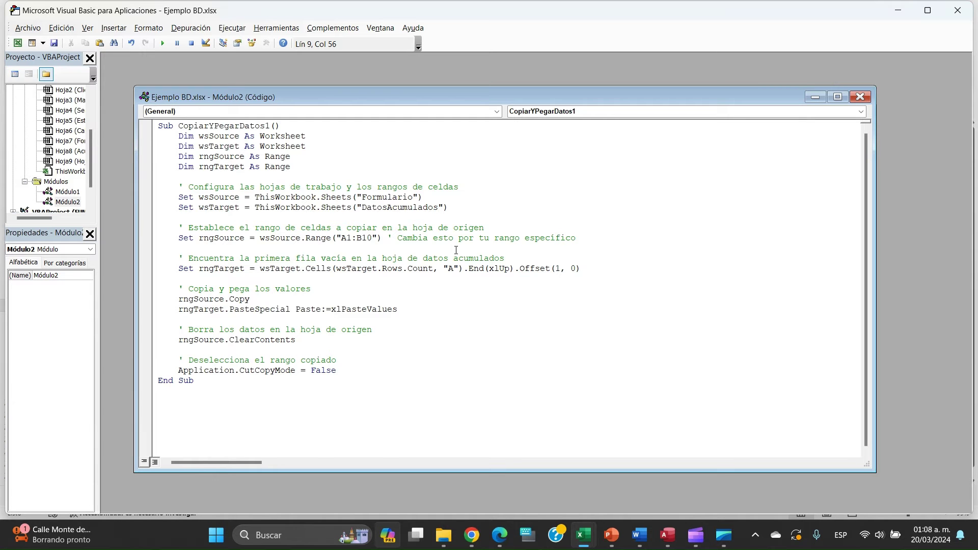
{"action": "key", "text": "BackSpace"}
{"action": "key", "text": "Left"}
{"action": "key", "text": "Left"}
{"action": "key", "text": "Left"}
{"action": "key", "text": "Left"}
{"action": "key", "text": "shift+Left"}
{"action": "key", "text": "shift+Left"}
{"action": "key", "text": "shift+Left"}
{"action": "key", "text": "shift+Left"}
{"action": "key", "text": "shift+Left"}
{"action": "key", "text": "Delete"}
- Check on the Formulario sheet which cells of the entry row, Folio through Estilista, the macro has to copy
{"action": "key", "text": "alt+Tab"}
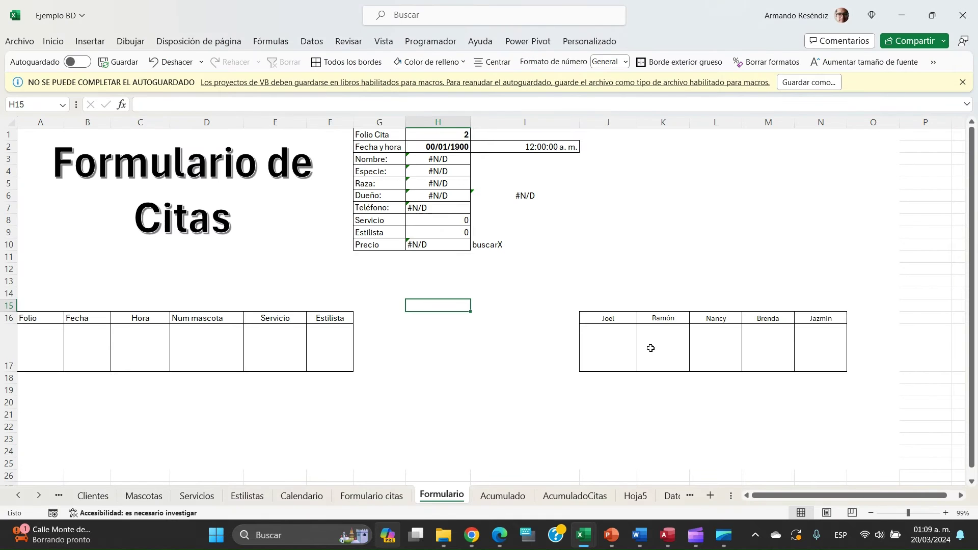
{"action": "left_click", "coordinate": [27, 348]}
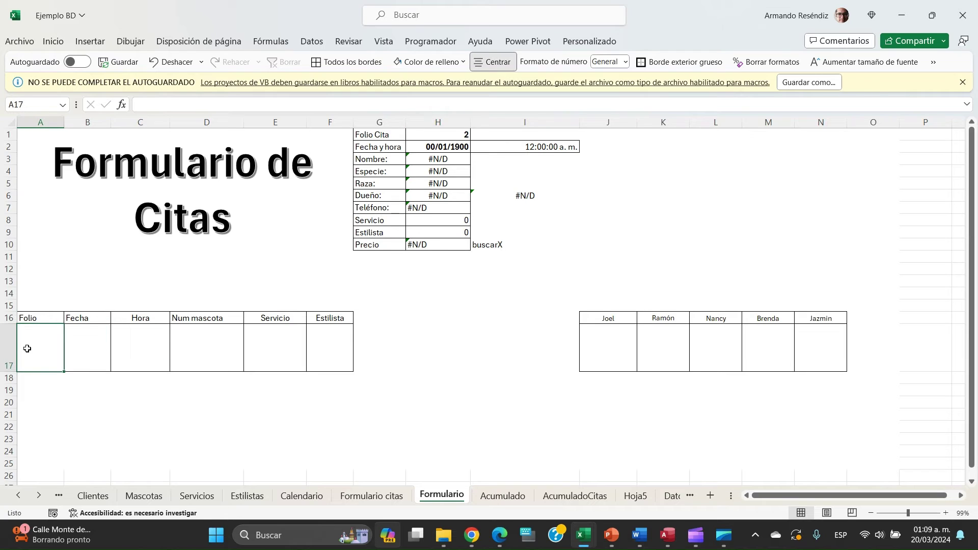
{"action": "key", "text": "shift+Right"}
{"action": "key", "text": "shift+Right"}
{"action": "key", "text": "shift+Right"}
{"action": "key", "text": "shift+Right"}
{"action": "key", "text": "shift+Right"}
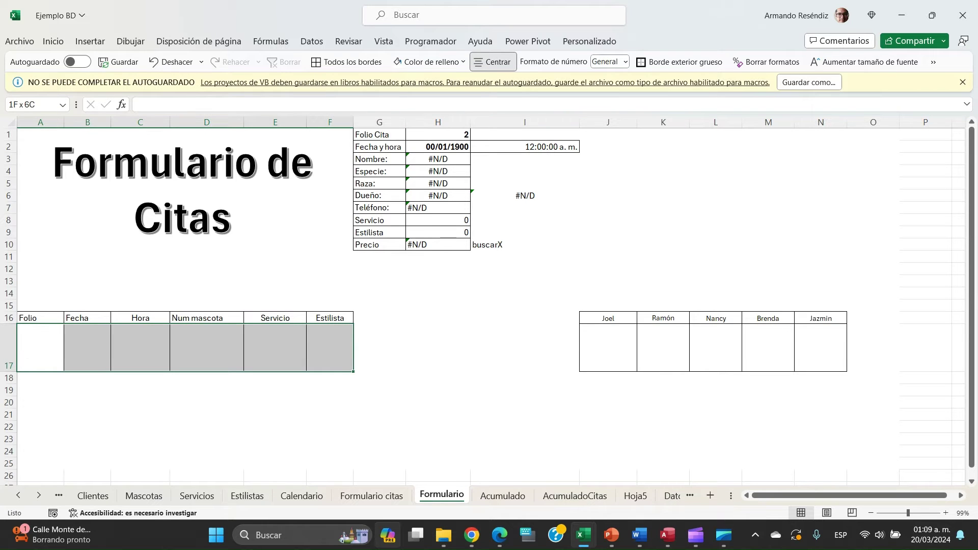
{"action": "key", "text": "alt+Tab"}
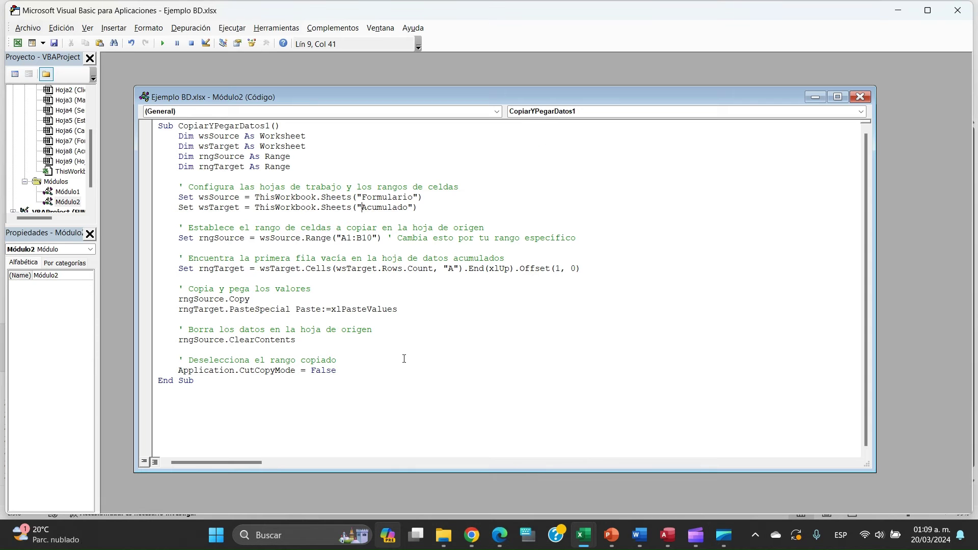
- Set the macro's source range to A17:F17 and close the code window and the VBA editor
{"action": "left_click", "coordinate": [373, 238]}
{"action": "key", "text": "shift+Left"}
{"action": "key", "text": "shift+Left"}
{"action": "key", "text": "shift+Left"}
{"action": "key", "text": "shift+Left"}
{"action": "key", "text": "Left"}
{"action": "type", "text": "7"}
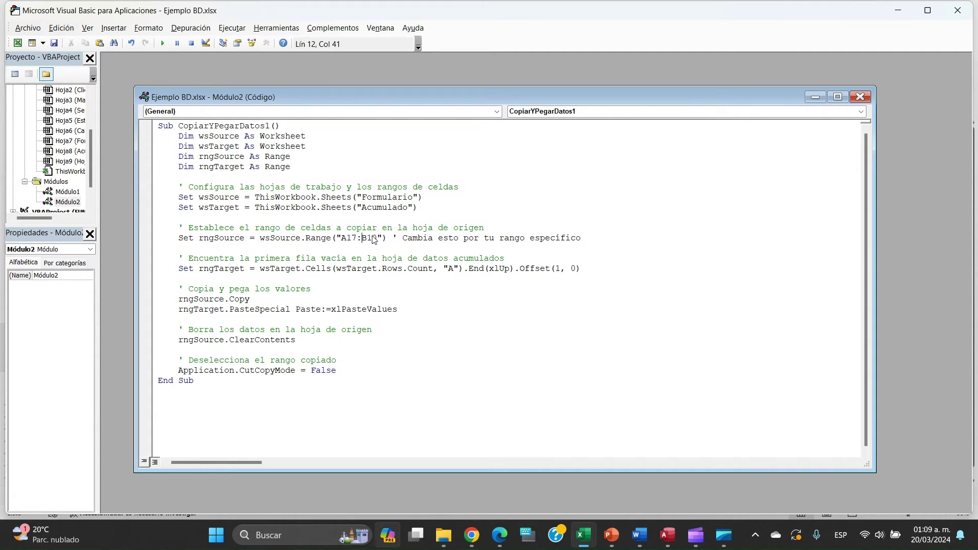
{"action": "key", "text": "shift+Right"}
{"action": "key", "text": "shift+Right"}
{"action": "key", "text": "shift+Right"}
{"action": "type", "text": "f17"}
{"action": "left_click", "coordinate": [860, 97]}
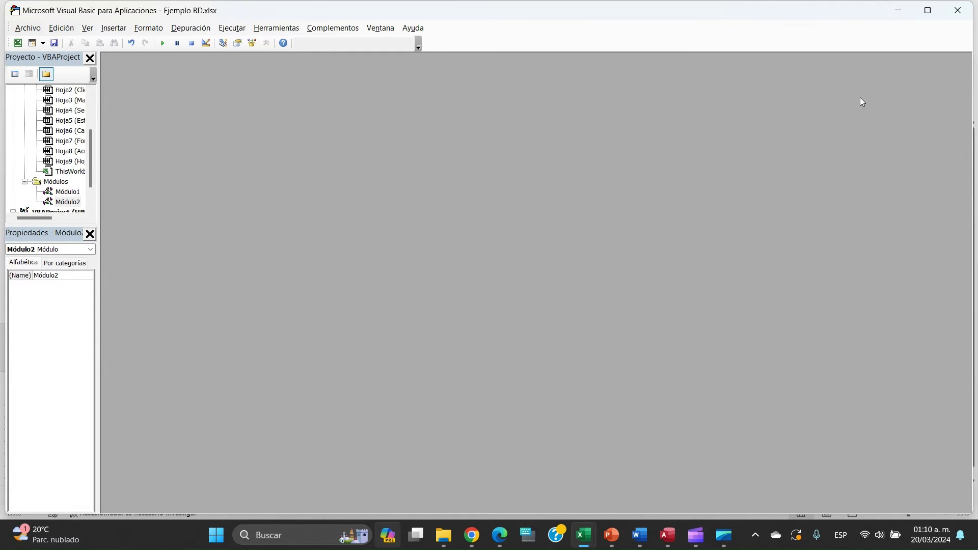
{"action": "left_click", "coordinate": [964, 14]}
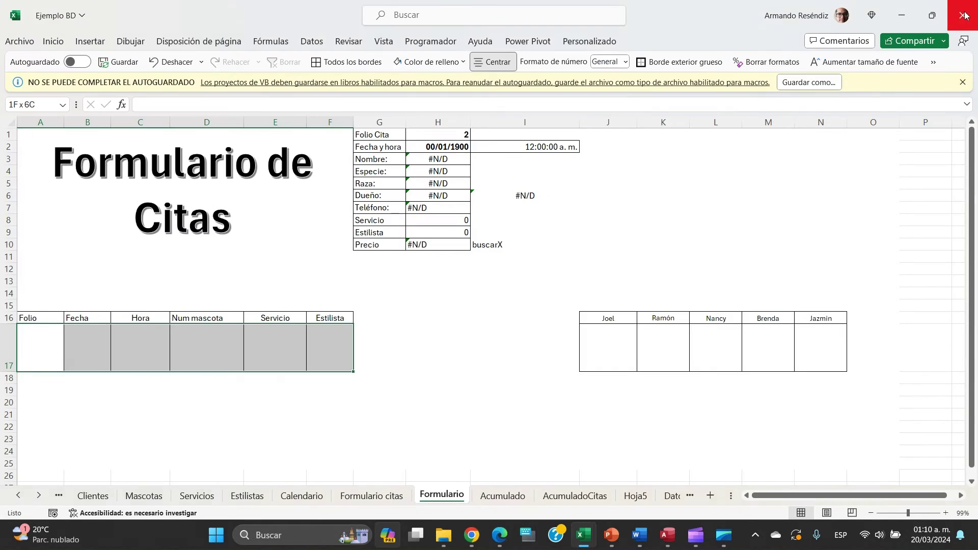
- Start a test appointment in row 17 with folio 2, date 20/03/2024, time 8:00 and pet number 105
{"action": "left_click", "coordinate": [399, 321]}
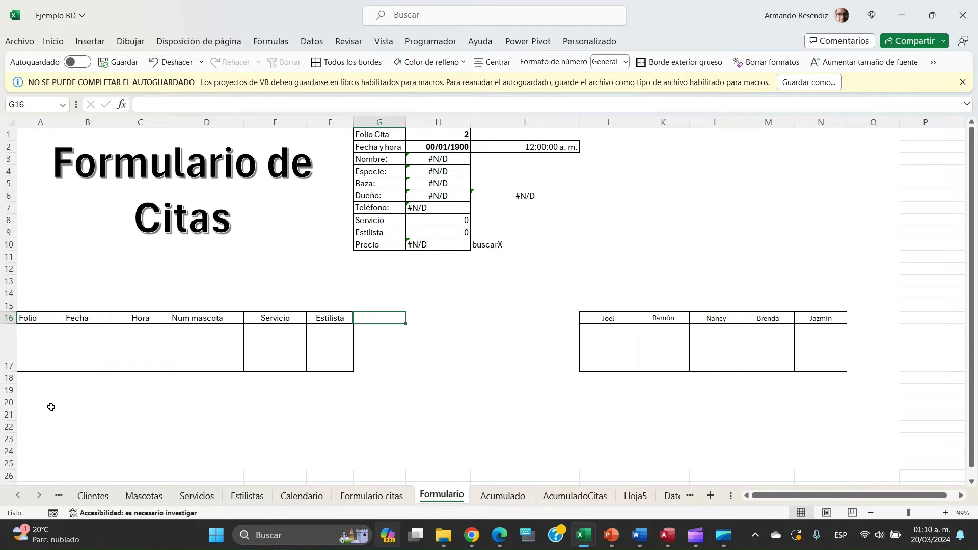
{"action": "left_click", "coordinate": [36, 359]}
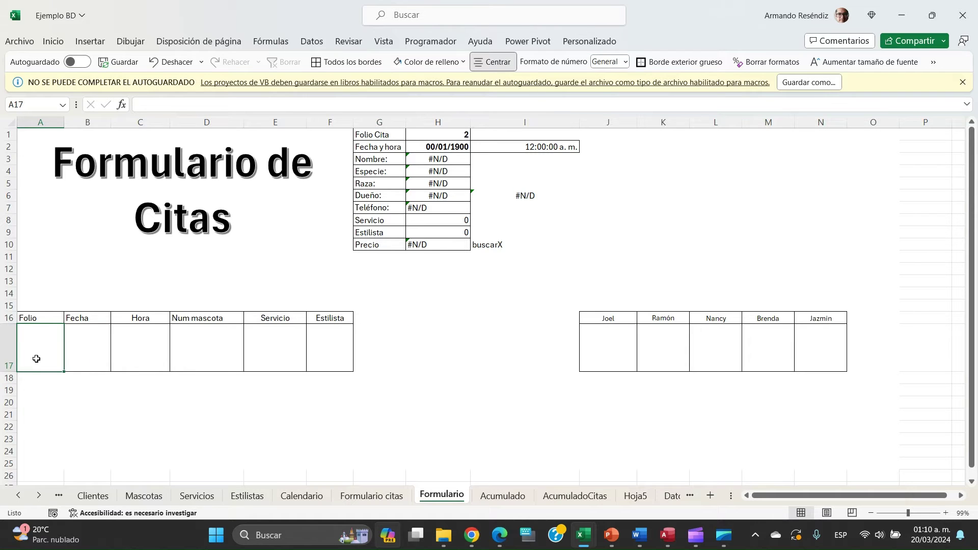
{"action": "type", "text": "2"}
{"action": "key", "text": "Tab"}
{"action": "key", "text": "ctrl+semicolon"}
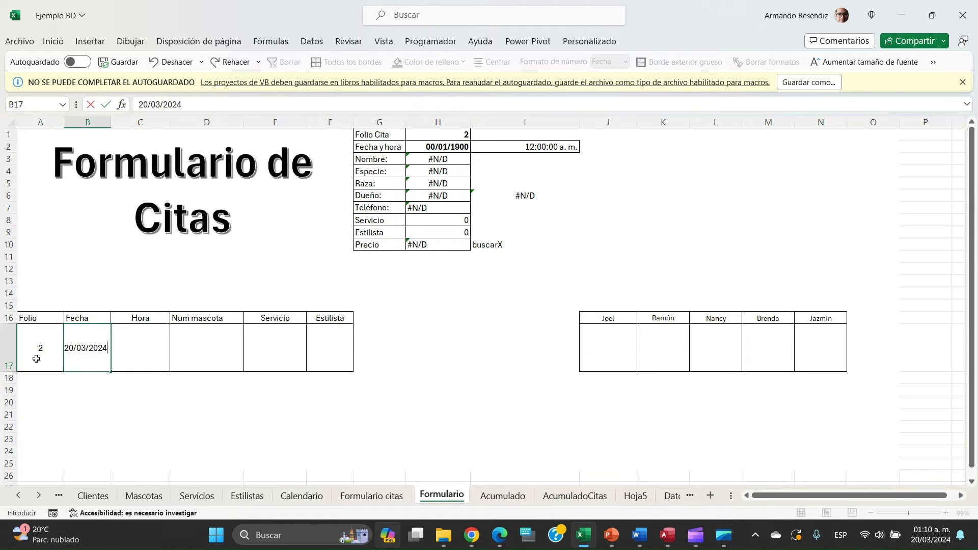
{"action": "key", "text": "Tab"}
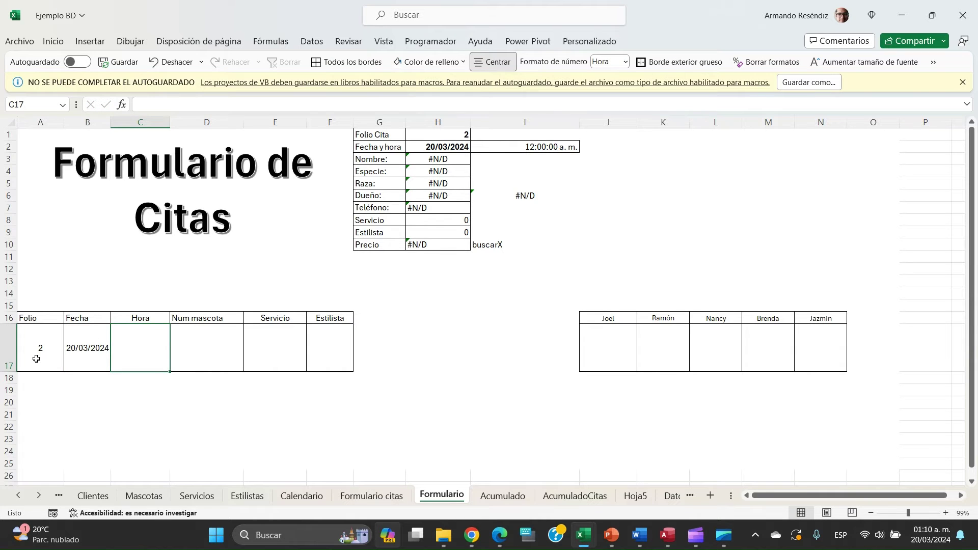
{"action": "type", "text": "8:00"}
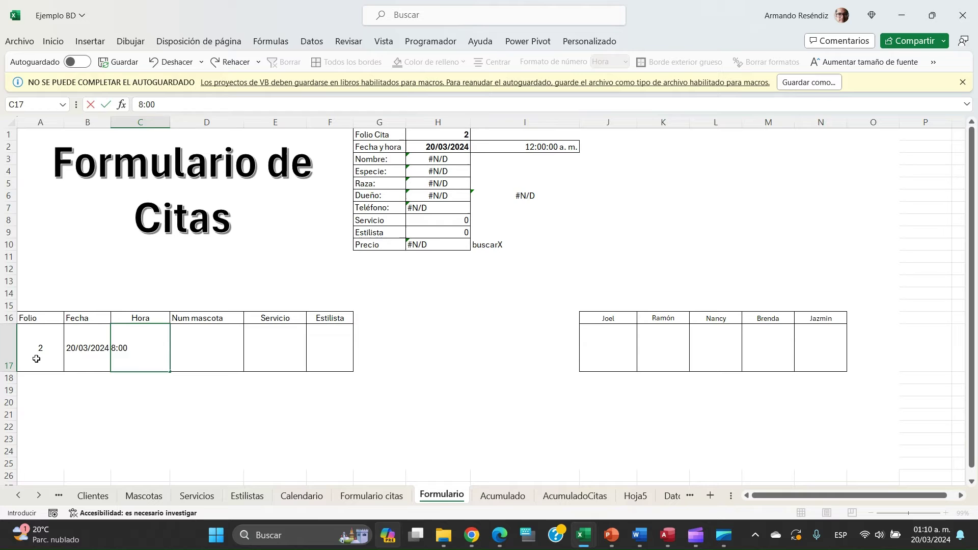
{"action": "key", "text": "Tab"}
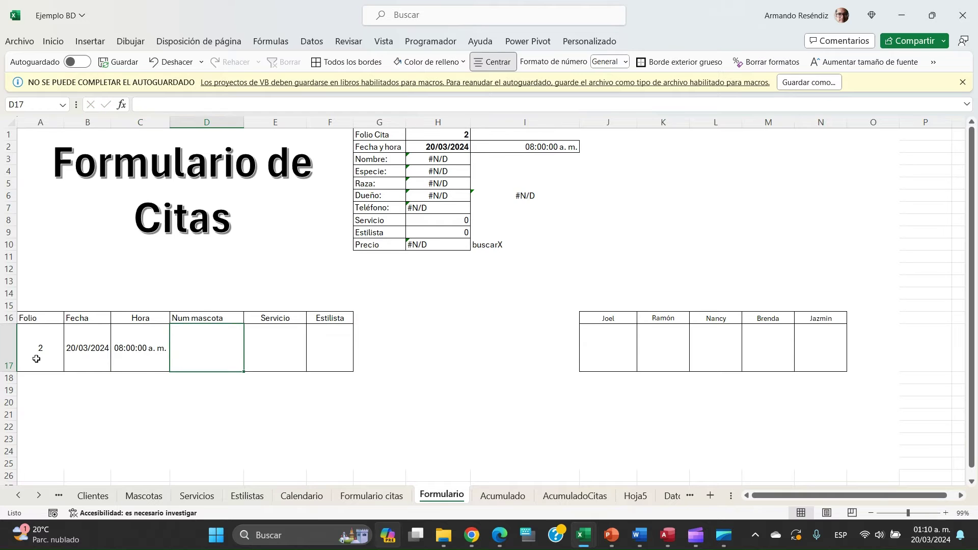
{"action": "type", "text": "105"}
{"action": "key", "text": "Tab"}
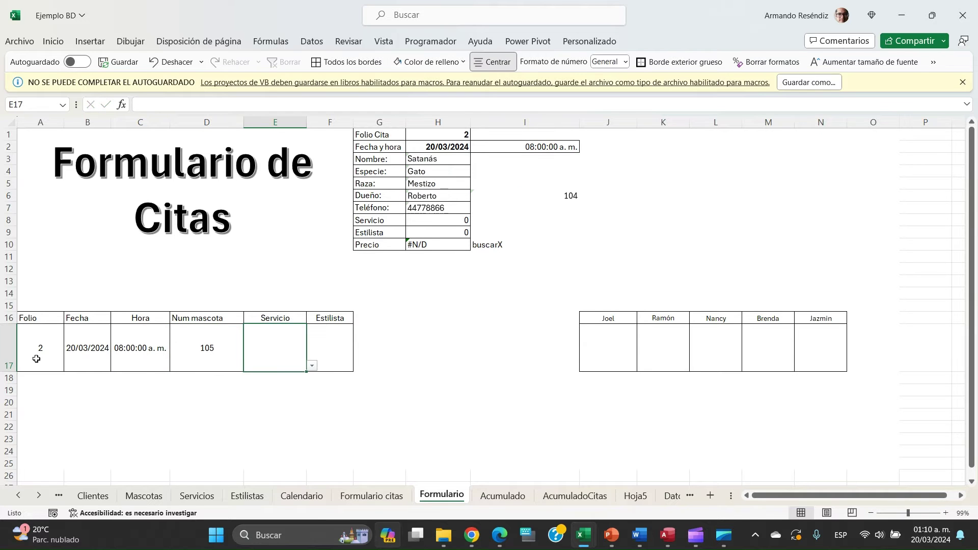
- Choose corte de uñas as the appointment's service and the second listed stylist as its Estilista
{"action": "key", "text": "ctrl+Down"}
{"action": "key", "text": "ctrl+Up"}
{"action": "key", "text": "ctrl+Up"}
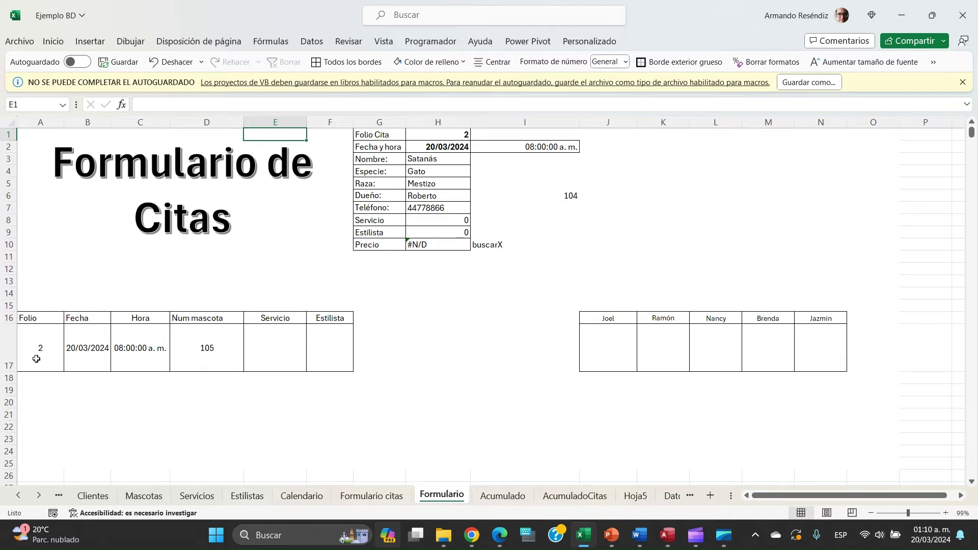
{"action": "left_click", "coordinate": [284, 363]}
{"action": "left_click", "coordinate": [312, 366]}
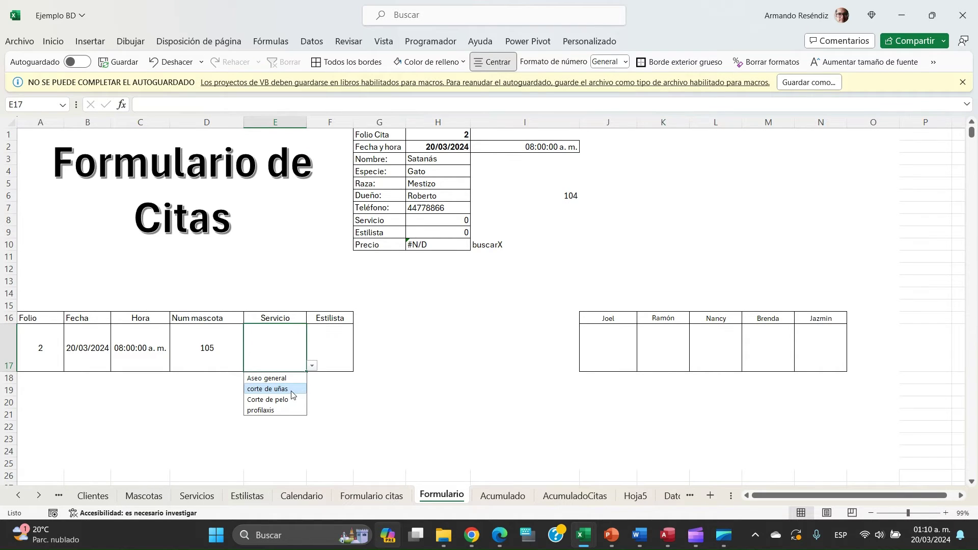
{"action": "left_click", "coordinate": [299, 389]}
{"action": "left_click", "coordinate": [339, 351]}
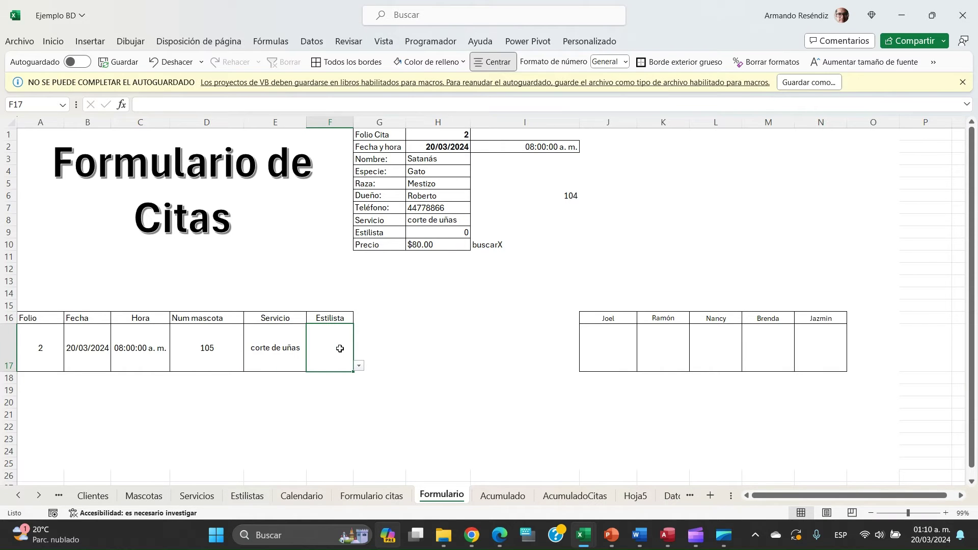
{"action": "left_click", "coordinate": [359, 365]}
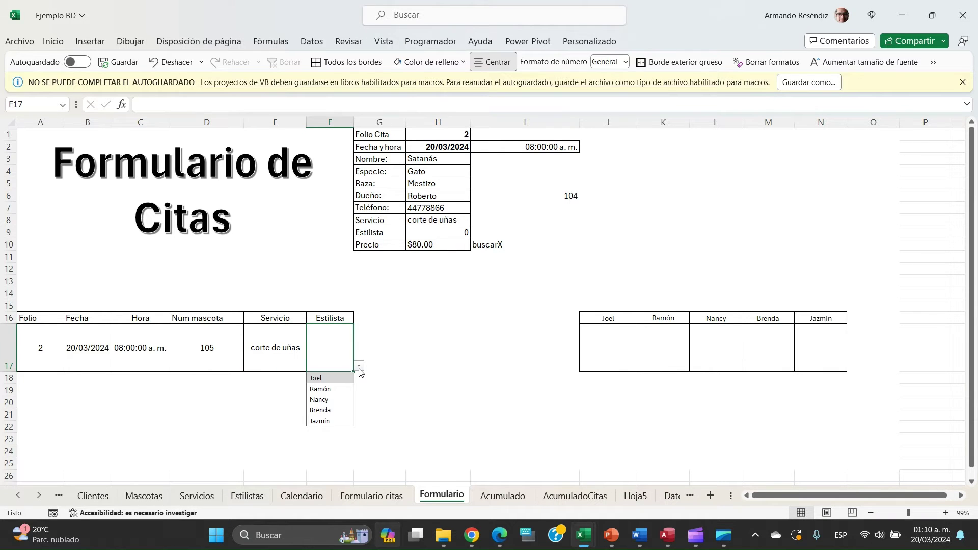
{"action": "left_click", "coordinate": [338, 389]}
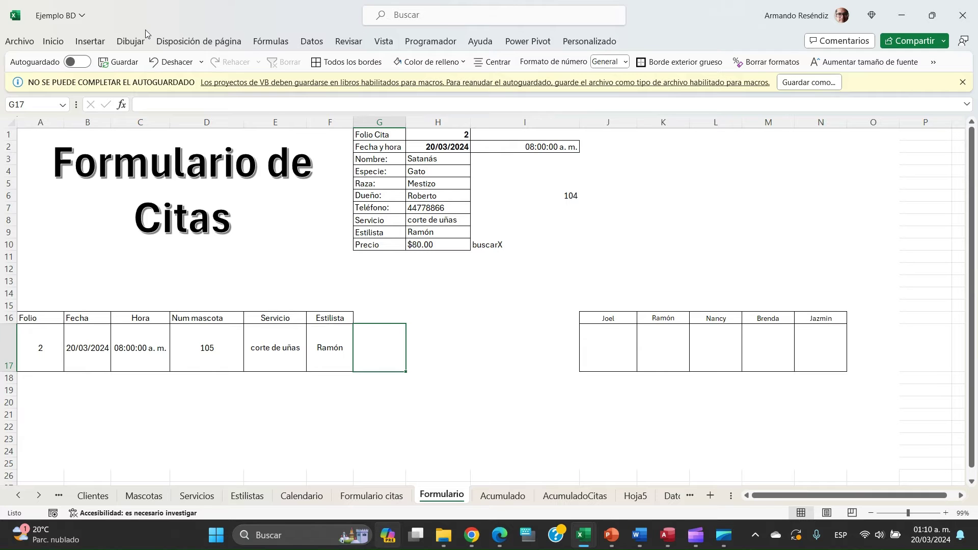
- Run the CopiarYPegarDatos1 macro to store the test appointment
{"action": "left_click", "coordinate": [425, 42]}
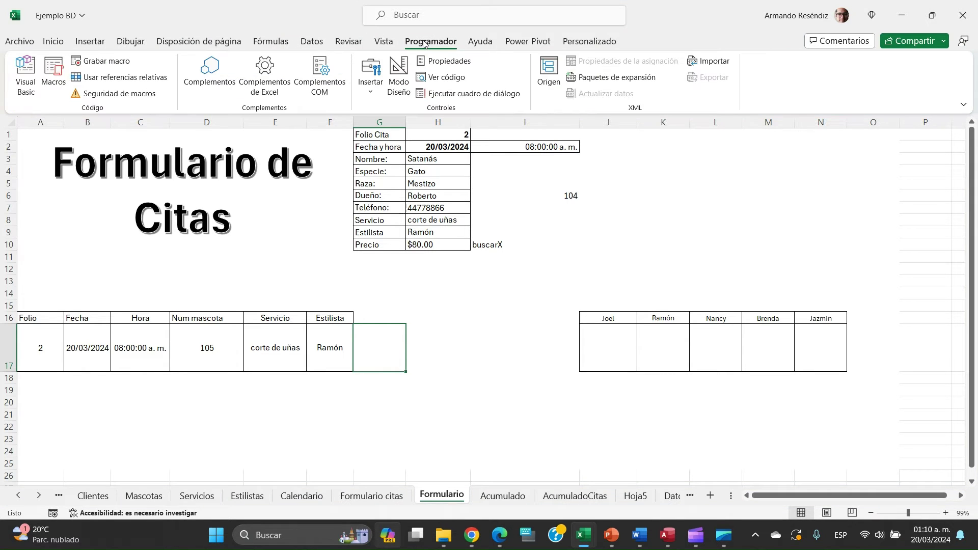
{"action": "left_click", "coordinate": [54, 81]}
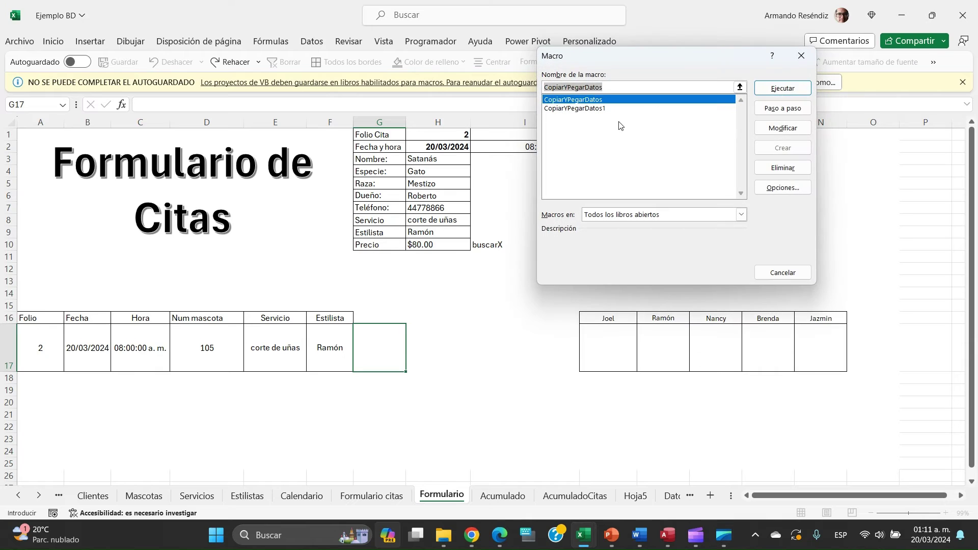
{"action": "left_click", "coordinate": [588, 109]}
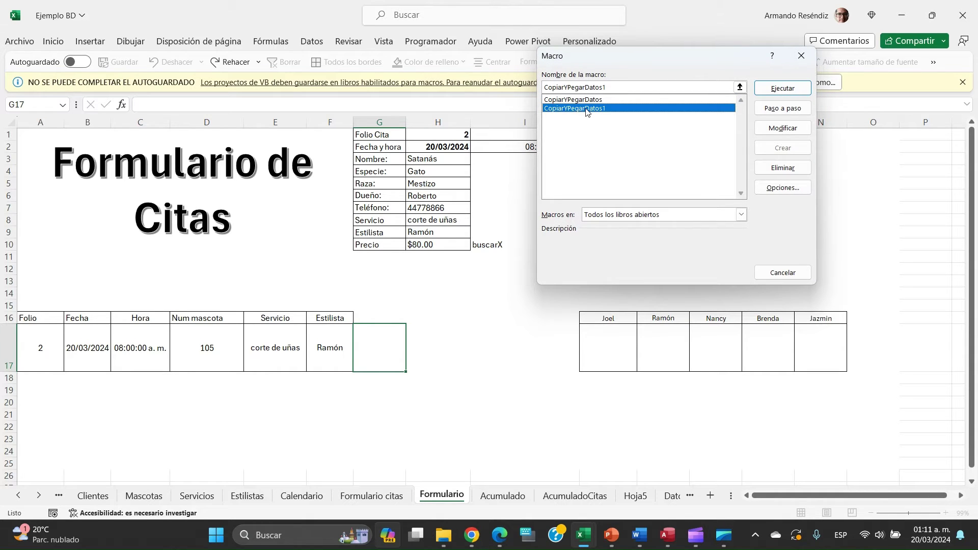
{"action": "left_click", "coordinate": [784, 90]}
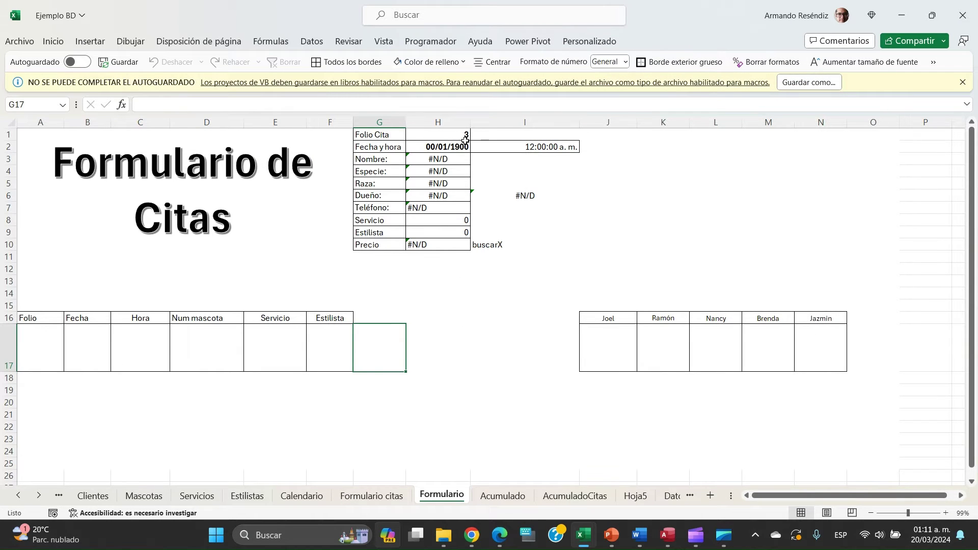
- Compare the records on the Acumulado sheet and the layout of Formulario citas with the Formulario sheet
{"action": "left_click", "coordinate": [508, 495]}
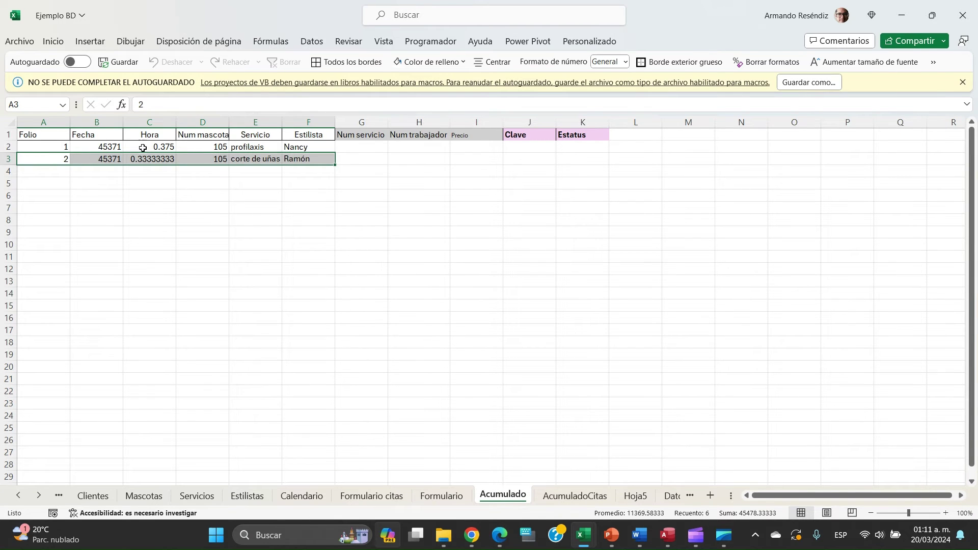
{"action": "left_click", "coordinate": [310, 171]}
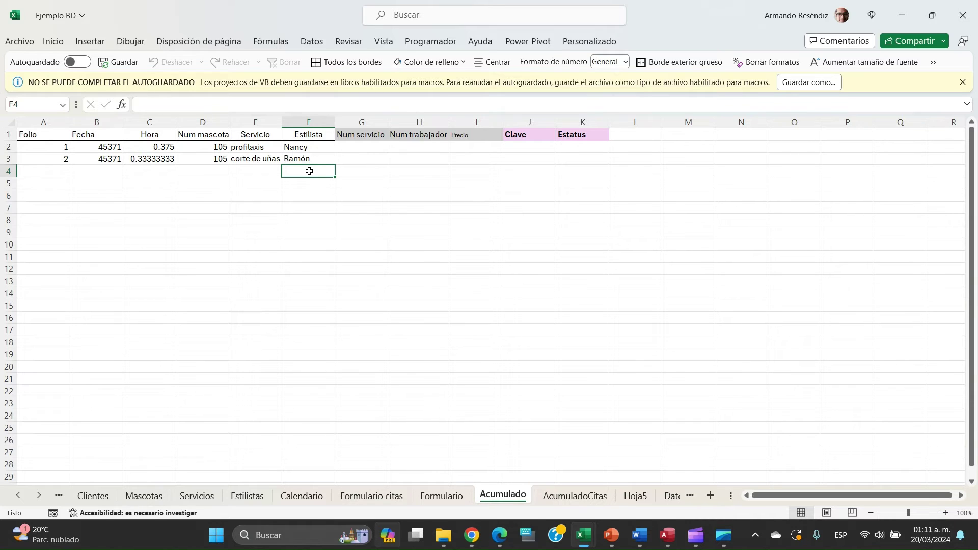
{"action": "left_click", "coordinate": [462, 496]}
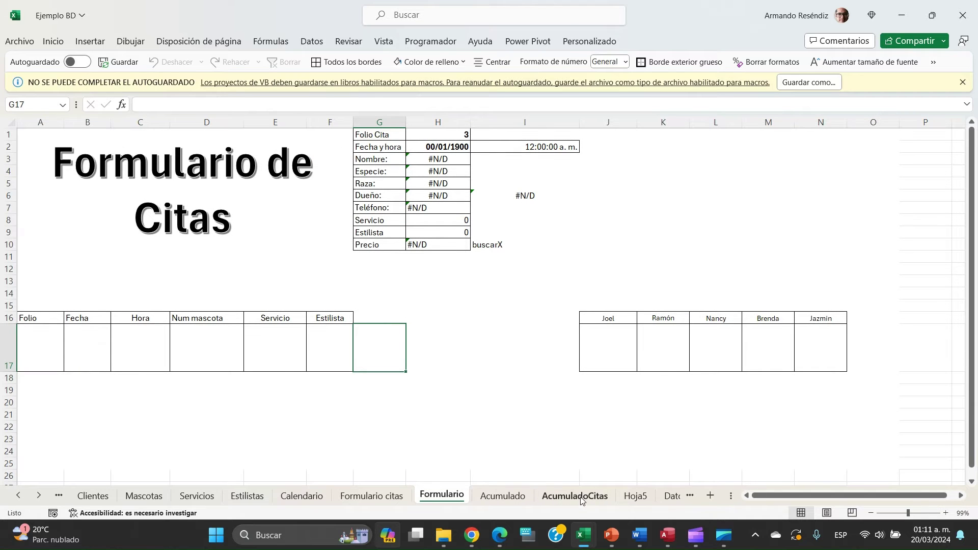
{"action": "left_click", "coordinate": [364, 497]}
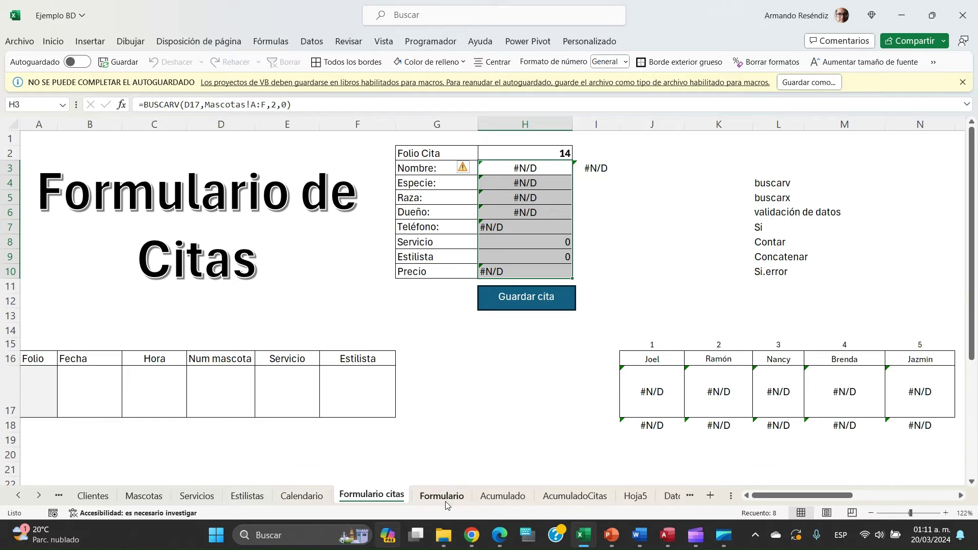
{"action": "left_click", "coordinate": [448, 501]}
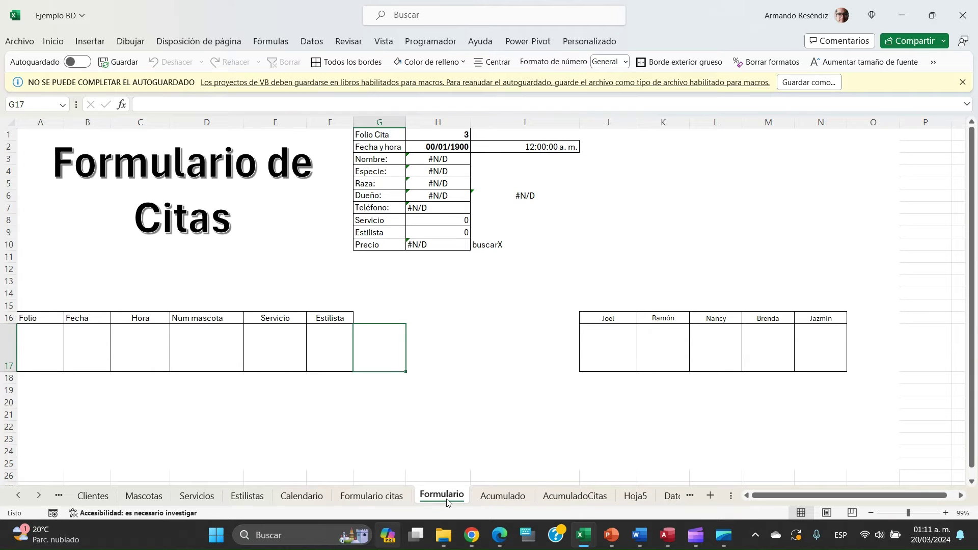
- Draw a rounded rectangle just below the Precio row on the Formulario sheet and label it "Guardar cita"
{"action": "left_click", "coordinate": [411, 269]}
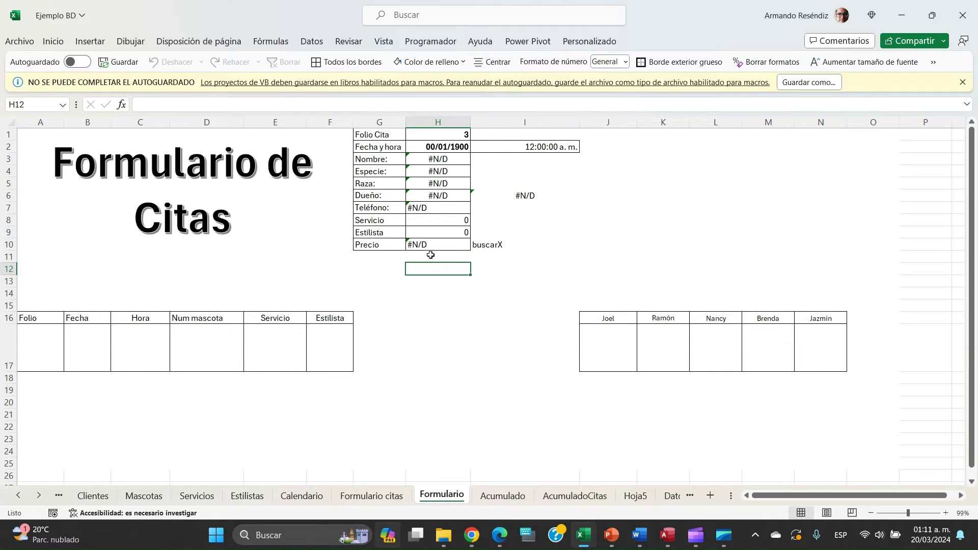
{"action": "left_click", "coordinate": [419, 294]}
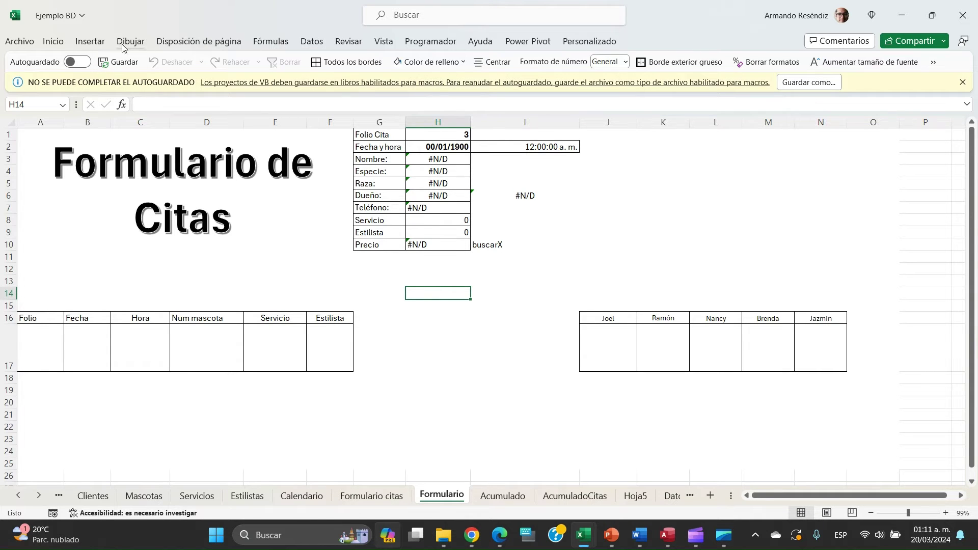
{"action": "left_click", "coordinate": [91, 42]}
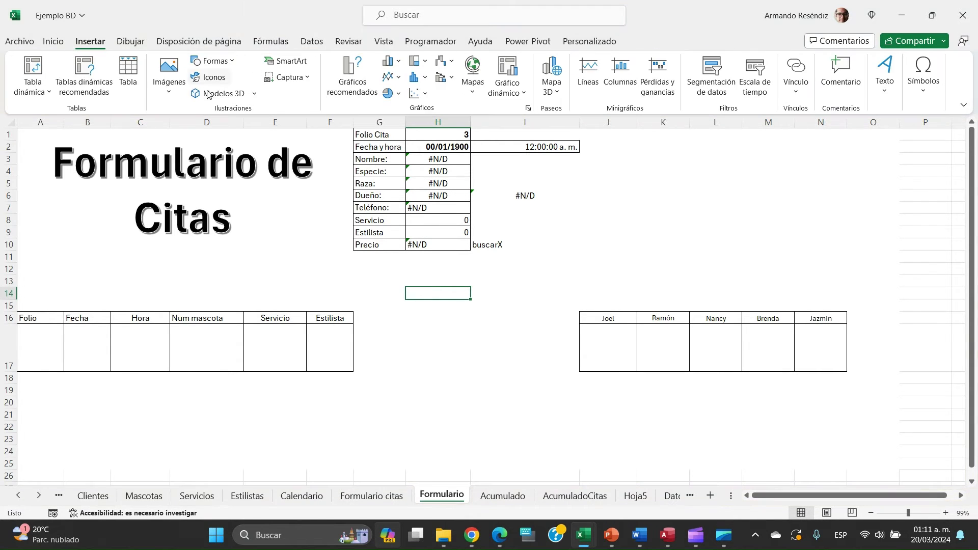
{"action": "left_click", "coordinate": [232, 65]}
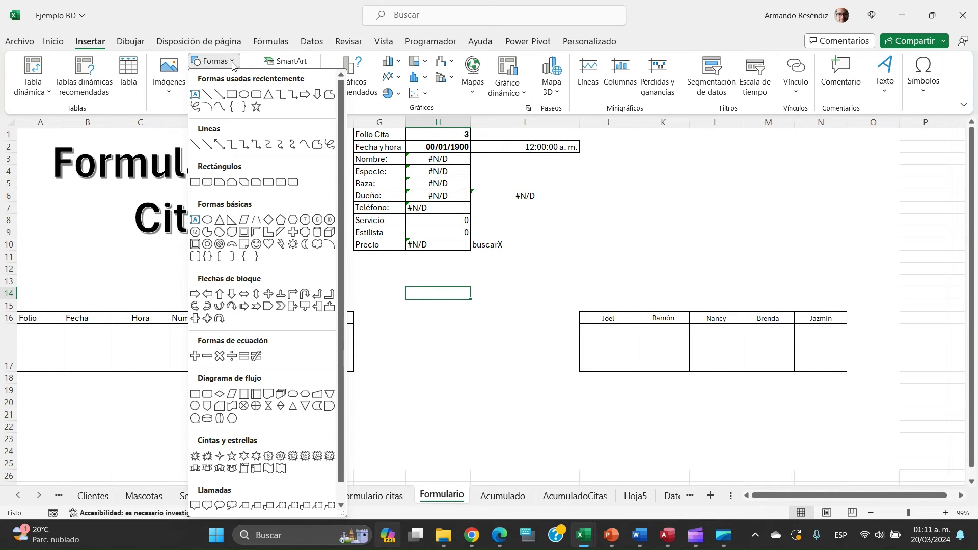
{"action": "left_click", "coordinate": [257, 95]}
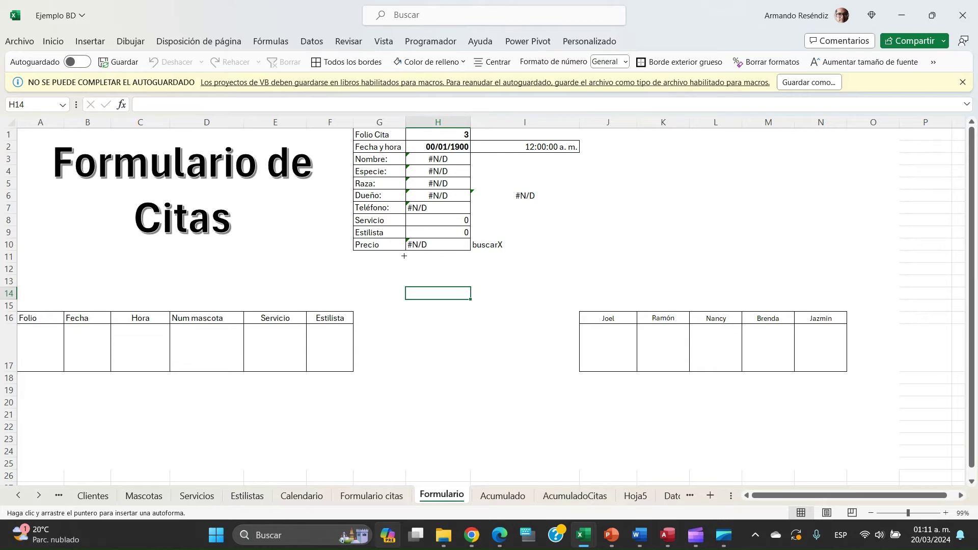
{"action": "left_click_drag", "start_coordinate": [406, 257], "coordinate": [505, 285]}
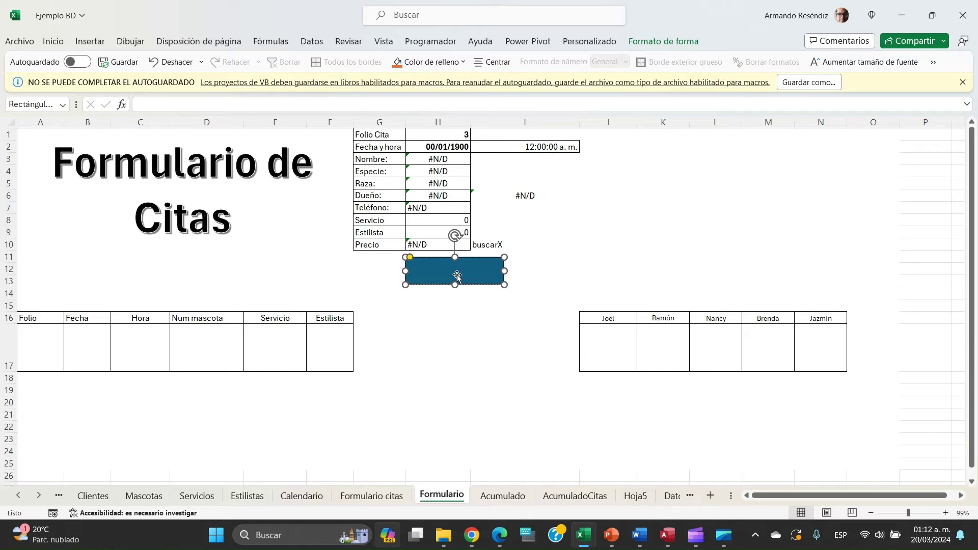
{"action": "type", "text": "Gu"}
- Enlarge the "Guardar cita" label to 18 pt and center it horizontally in the rectangle
{"action": "key", "text": "ctrl+shift+Left"}
{"action": "key", "text": "ctrl+shift+Left"}
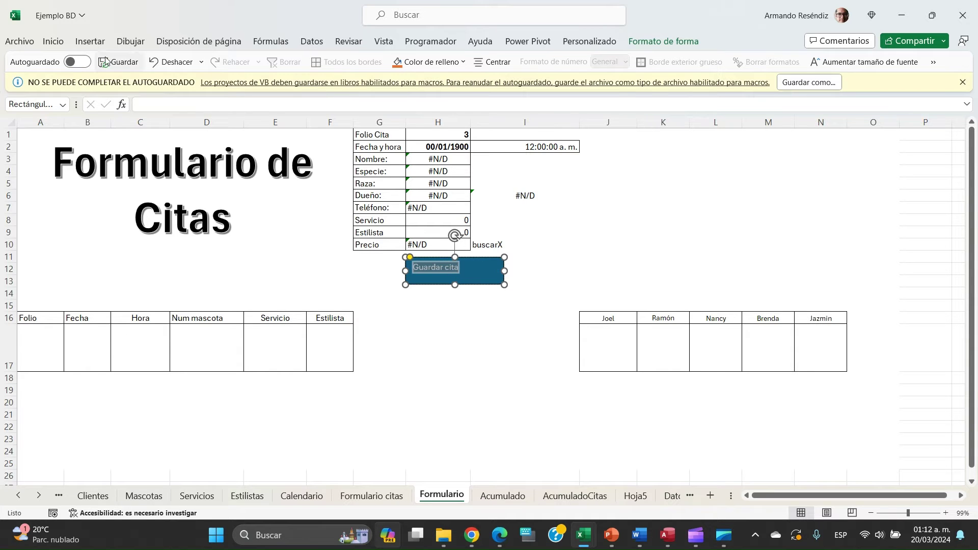
{"action": "left_click", "coordinate": [53, 41]}
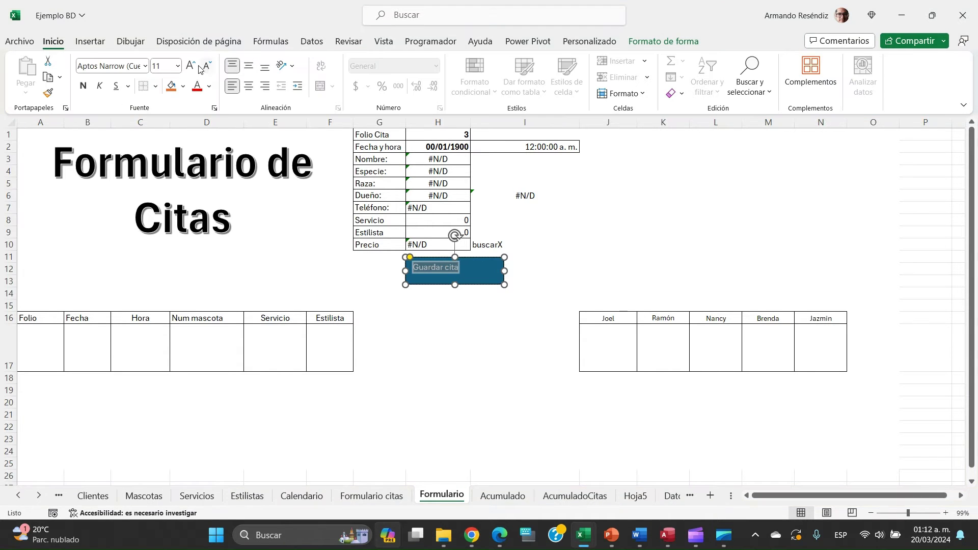
{"action": "left_click", "coordinate": [191, 68]}
{"action": "left_click", "coordinate": [191, 68]}
{"action": "left_click", "coordinate": [191, 68]}
{"action": "left_click", "coordinate": [192, 68]}
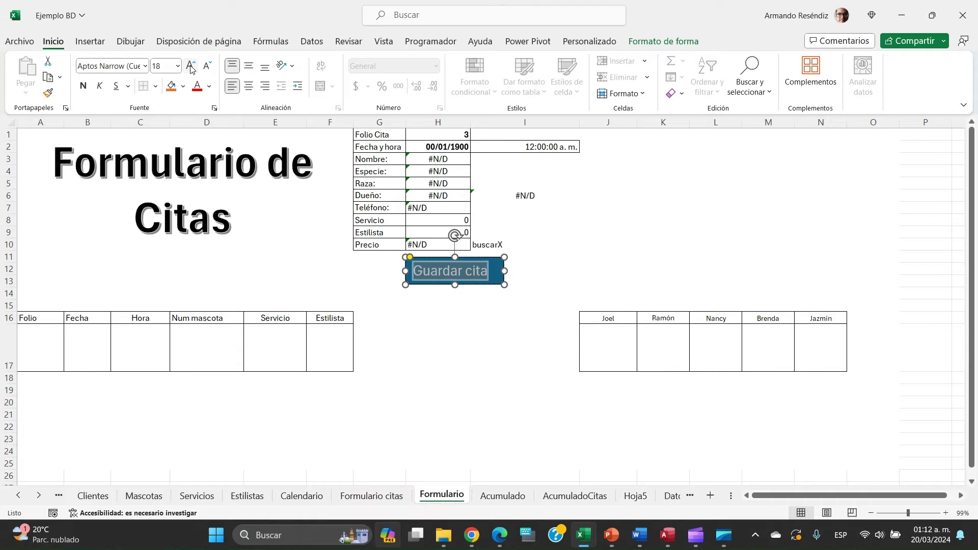
{"action": "left_click", "coordinate": [248, 89]}
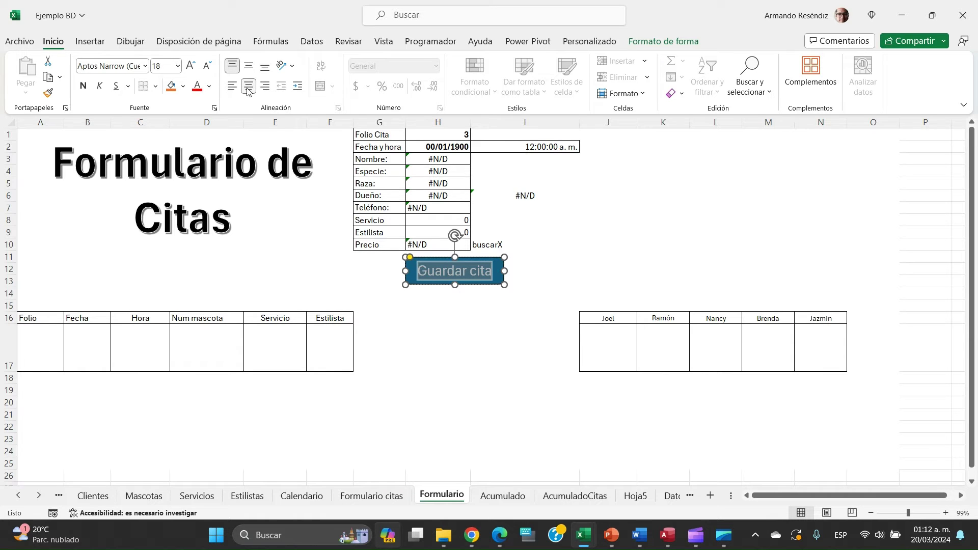
{"action": "left_click", "coordinate": [318, 289]}
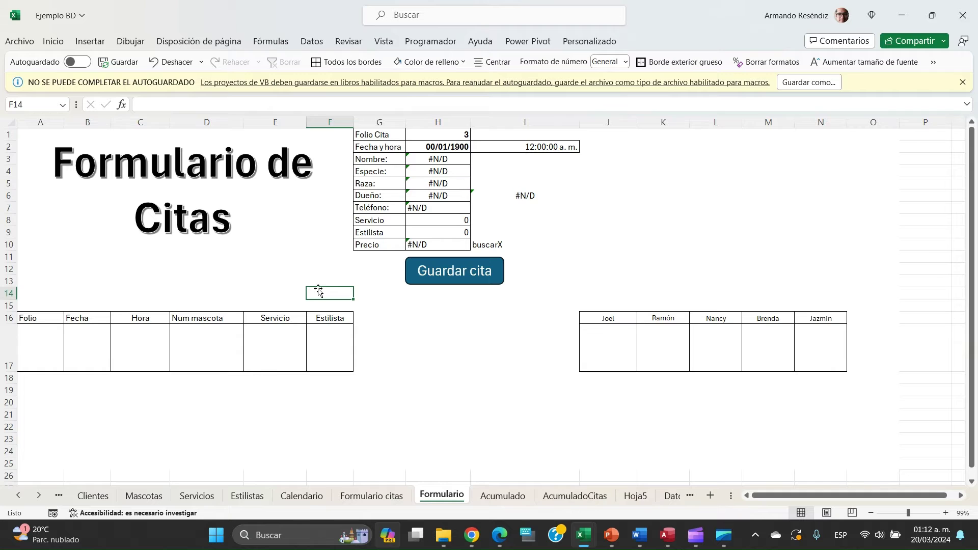
- Assign the CopiarYPegarDatos1 macro to the "Guardar cita" shape
{"action": "right_click", "coordinate": [498, 277]}
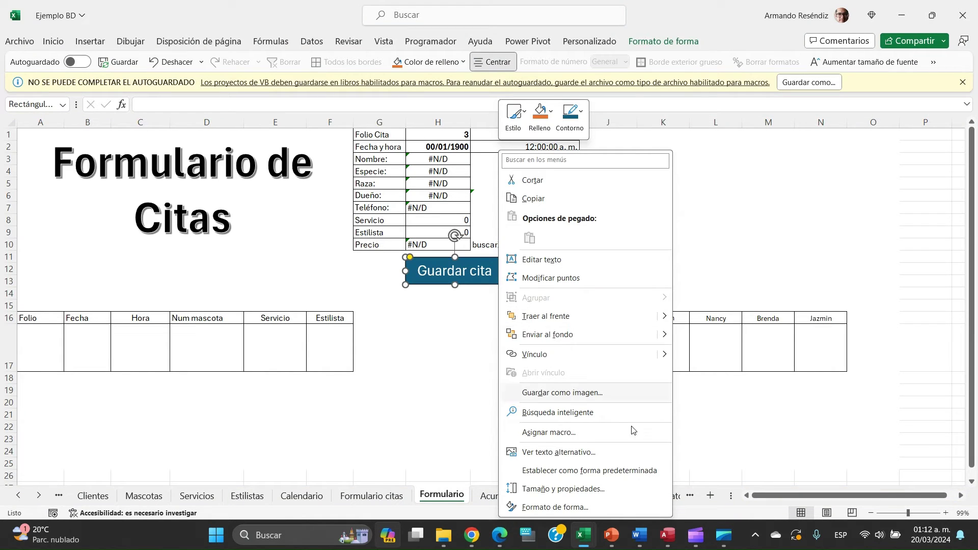
{"action": "left_click", "coordinate": [582, 436]}
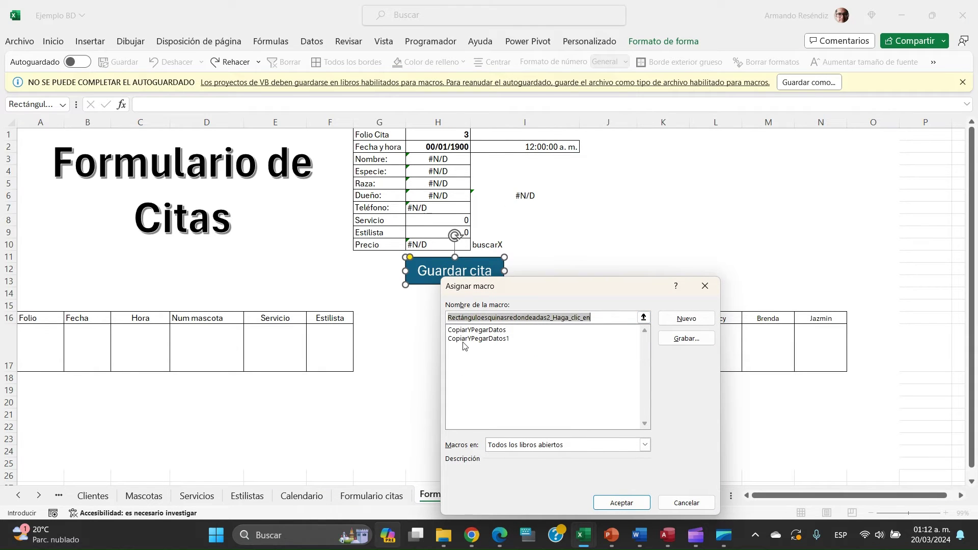
{"action": "left_click", "coordinate": [496, 339]}
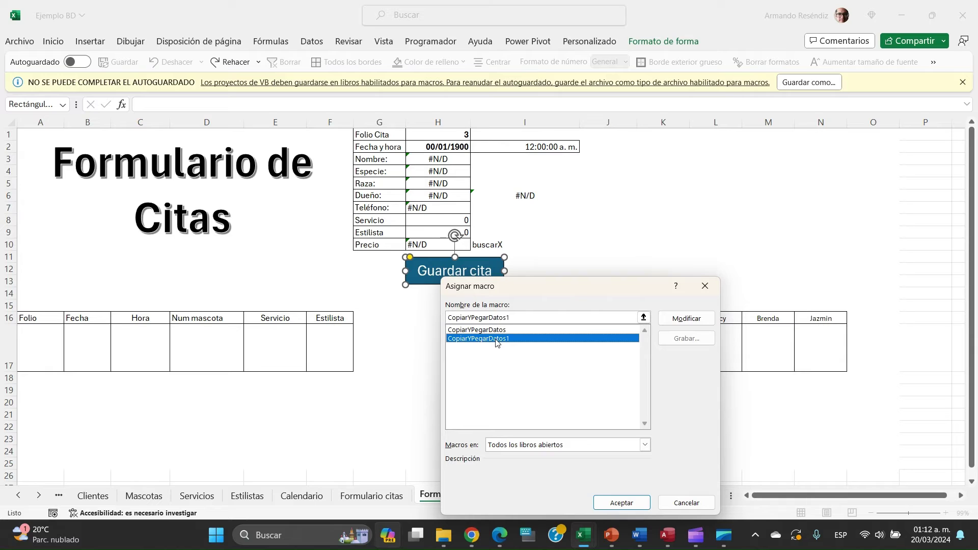
{"action": "left_click", "coordinate": [614, 504]}
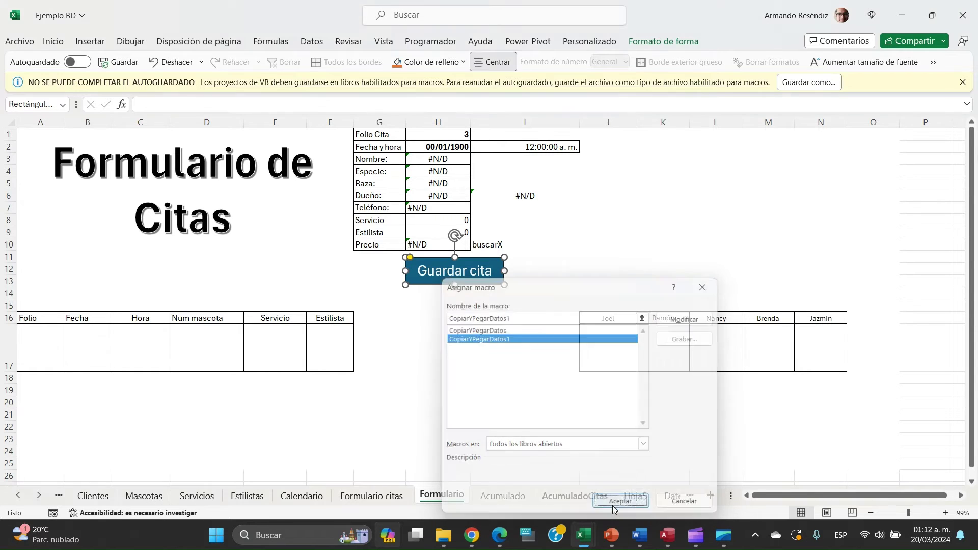
{"action": "left_click", "coordinate": [377, 349]}
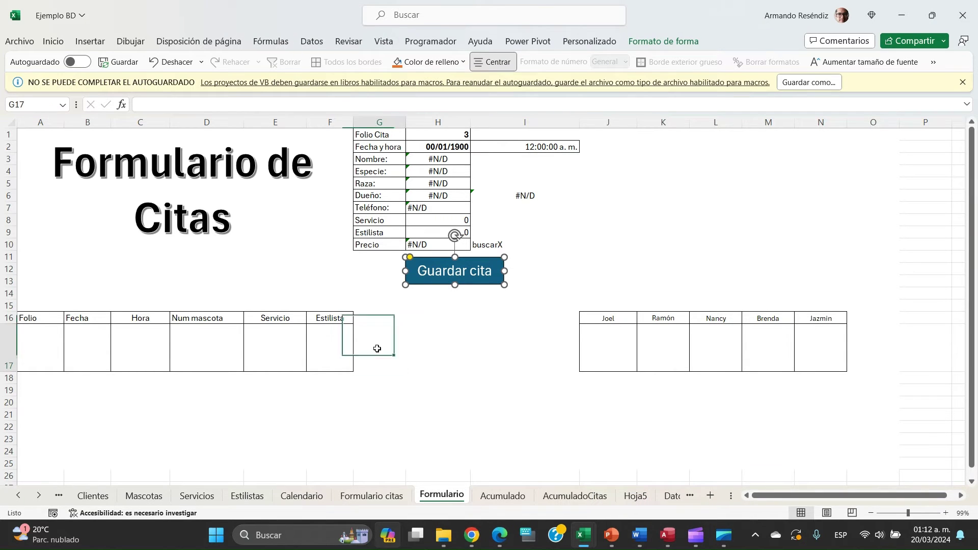
- Examine the last saved appointment on the Acumulado sheet and the row directly below it
{"action": "left_click", "coordinate": [510, 497]}
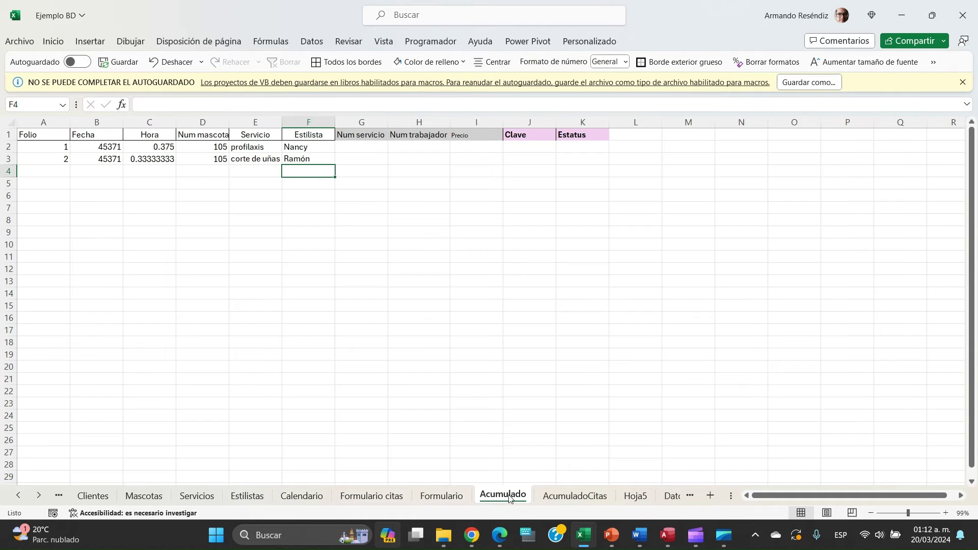
{"action": "left_click", "coordinate": [65, 160]}
{"action": "key", "text": "shift+Right"}
{"action": "key", "text": "shift+Right"}
{"action": "key", "text": "shift+Right"}
{"action": "key", "text": "shift+Right"}
{"action": "key", "text": "shift+Right"}
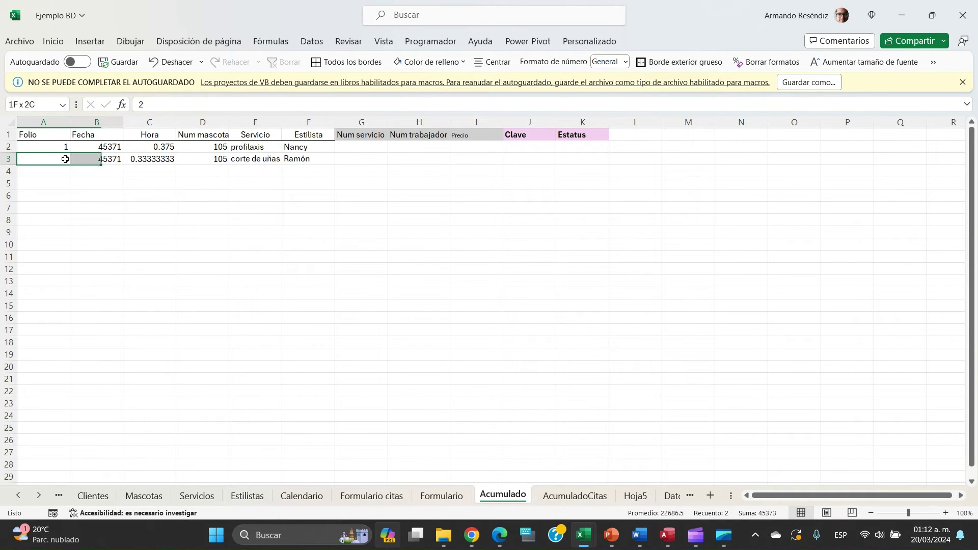
{"action": "key", "text": "Down"}
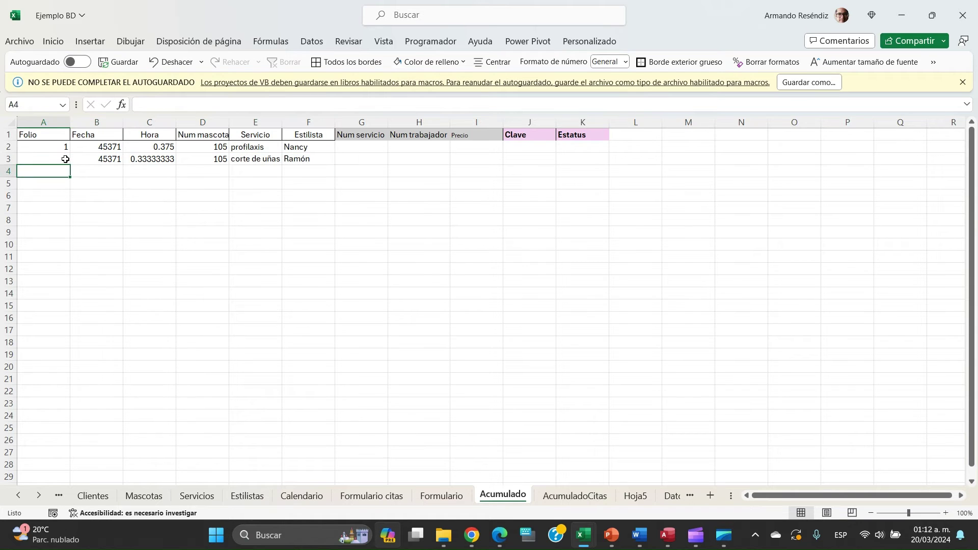
- On the Formulario sheet, enter folio 3 and the current date 20/03/2024 in row 17
{"action": "left_click", "coordinate": [442, 496]}
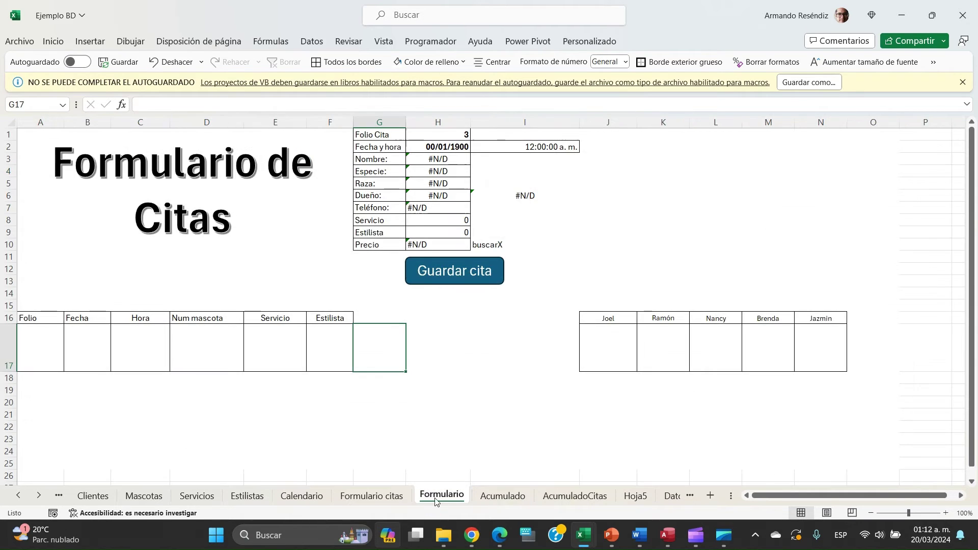
{"action": "left_click", "coordinate": [38, 352]}
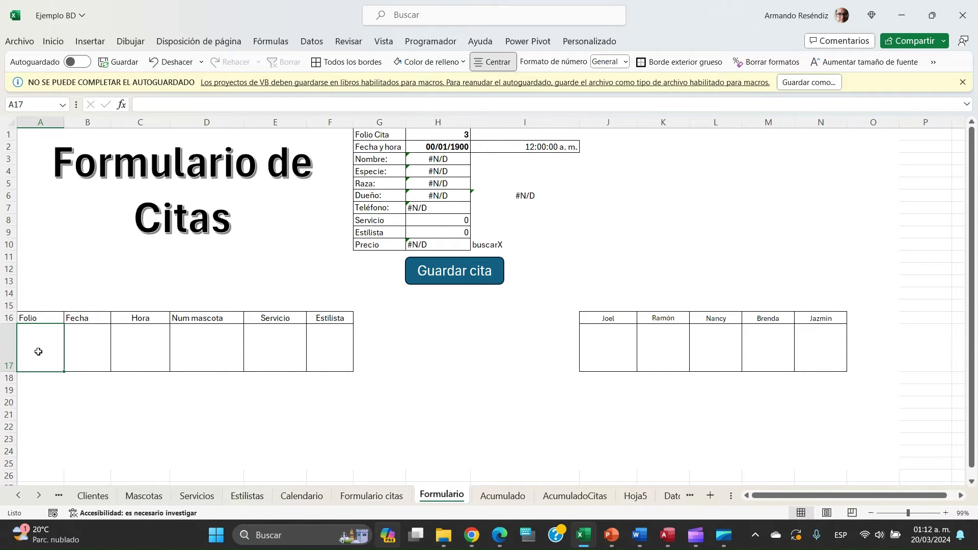
{"action": "type", "text": "3"}
{"action": "key", "text": "Tab"}
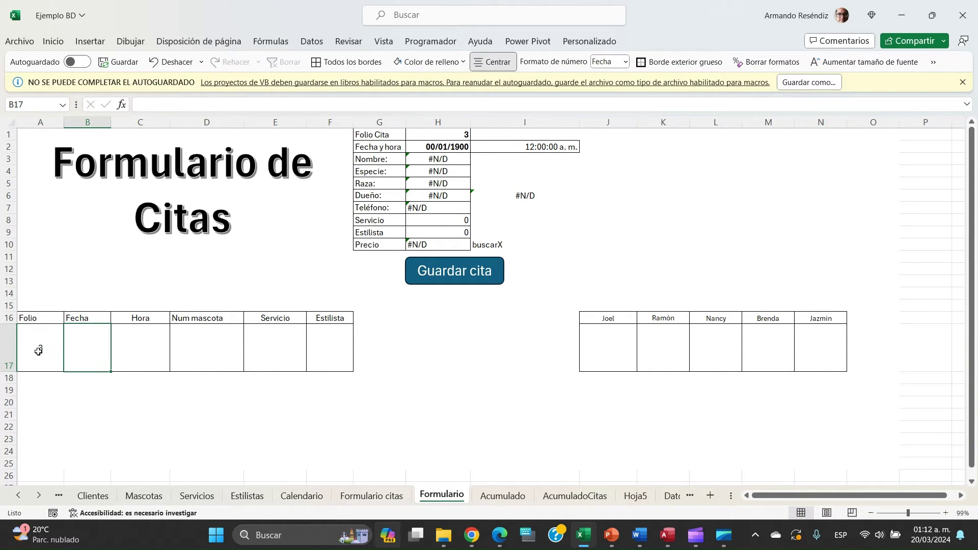
{"action": "key", "text": "ctrl+semicolon"}
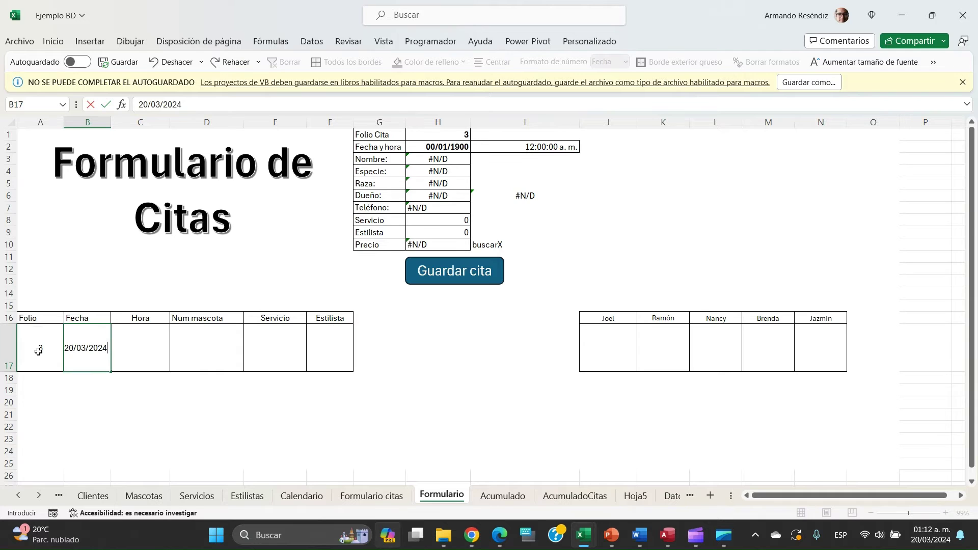
{"action": "key", "text": "Tab"}
- Set the appointment's Hora to 15:00 and its Num mascota to 104
{"action": "type", "text": "1"}
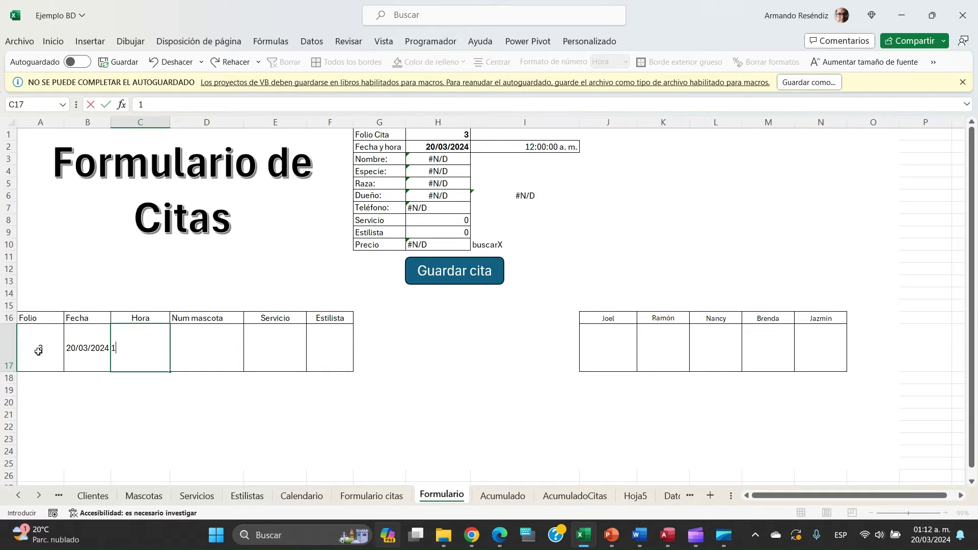
{"action": "type", "text": "5:00"}
{"action": "key", "text": "Tab"}
{"action": "type", "text": "104"}
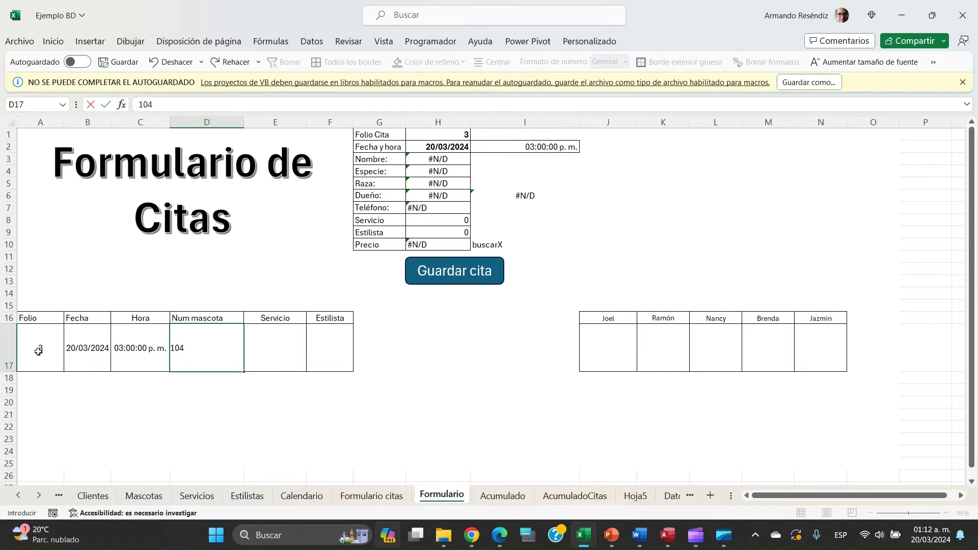
{"action": "key", "text": "ctrl+Return"}
{"action": "key", "text": "Tab"}
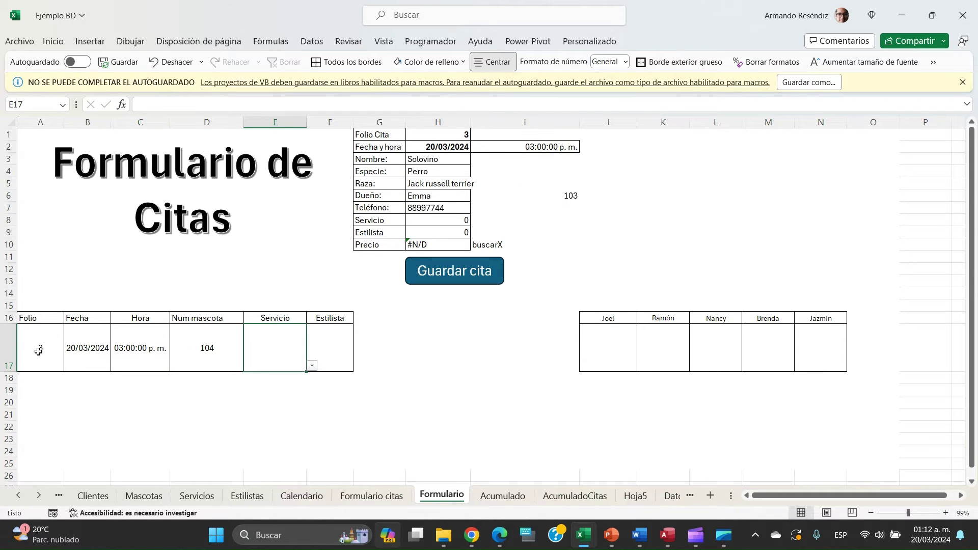
- Choose "Corte de pelo" as the appointment's Servicio
{"action": "key", "text": "alt+Down"}
{"action": "key", "text": "Down"}
{"action": "key", "text": "Down"}
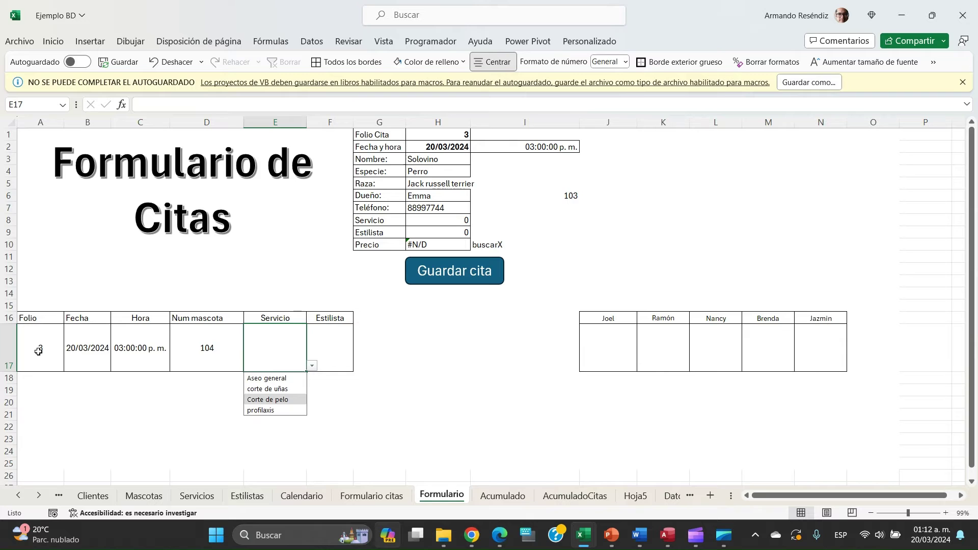
{"action": "key", "text": "Return"}
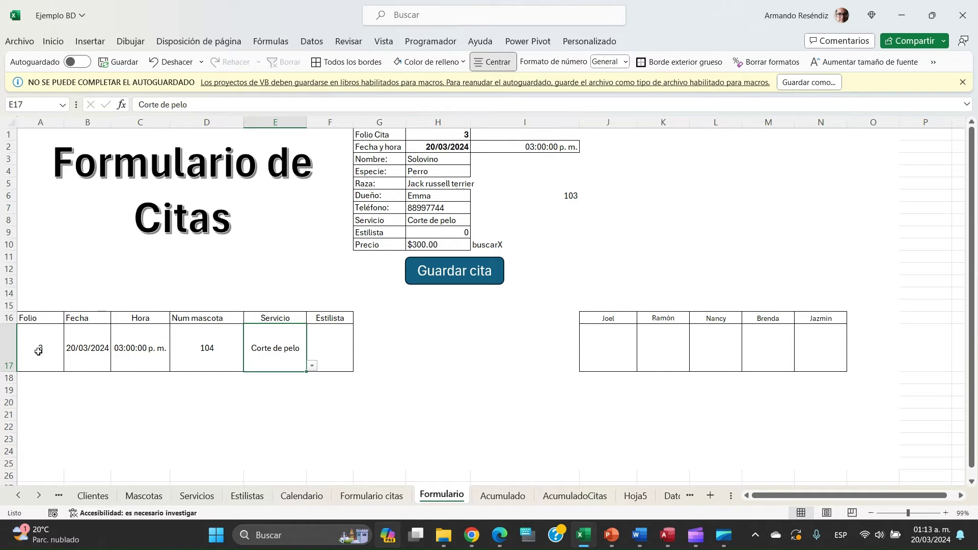
- Choose the fourth listed stylist as the appointment's Estilista
{"action": "key", "text": "Tab"}
{"action": "key", "text": "alt+Down"}
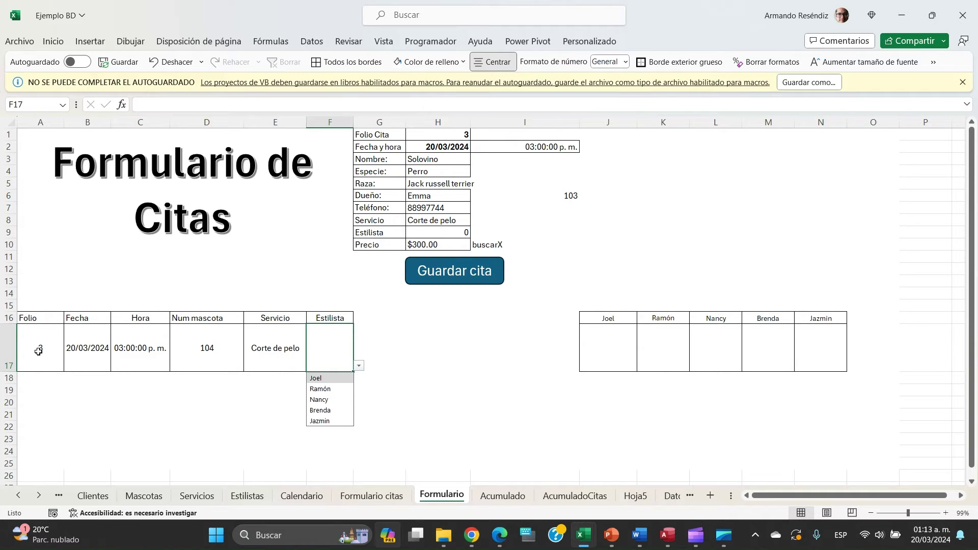
{"action": "key", "text": "Down"}
{"action": "key", "text": "Down"}
{"action": "key", "text": "Down"}
{"action": "key", "text": "Return"}
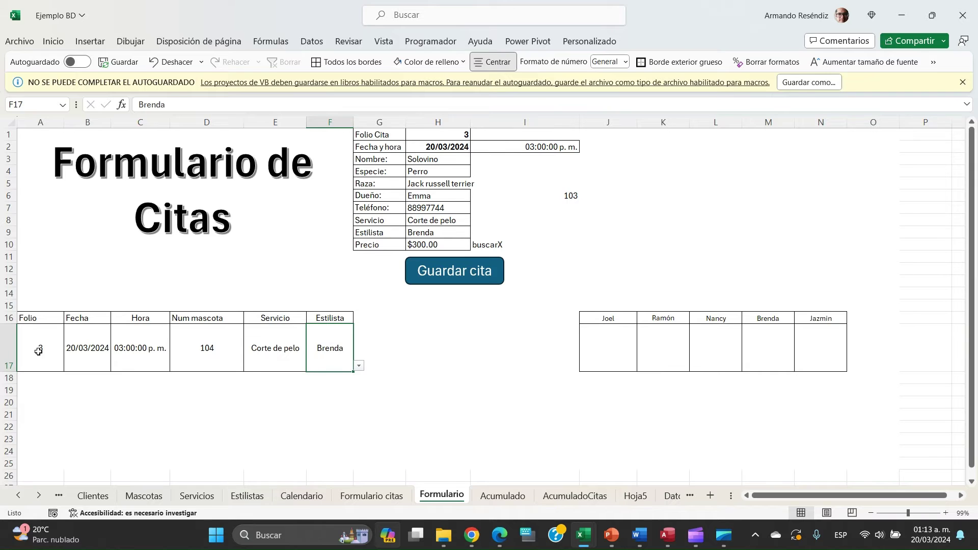
- Save the completed appointment with the Guardar cita macro and view the record on the Acumulado sheet
{"action": "left_click", "coordinate": [431, 335]}
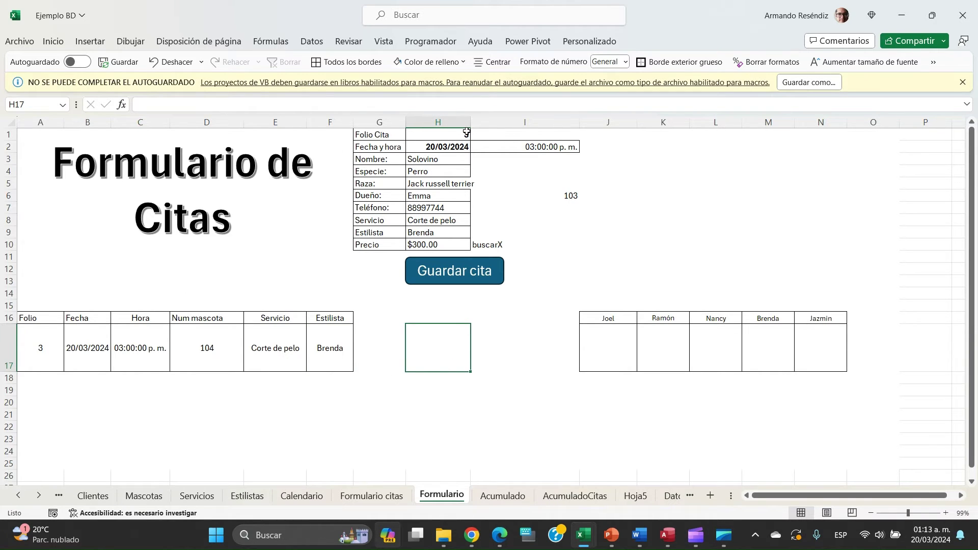
{"action": "left_click", "coordinate": [448, 277]}
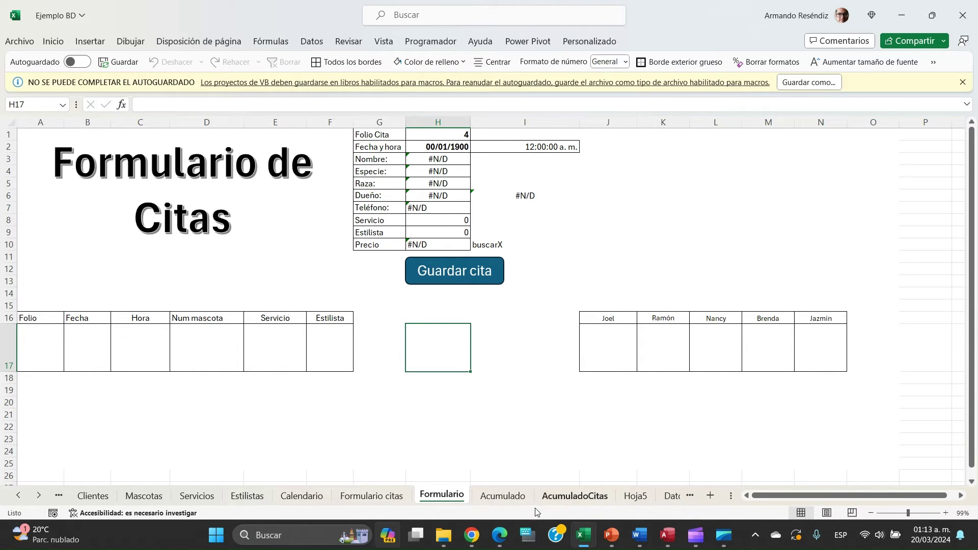
{"action": "left_click", "coordinate": [498, 503]}
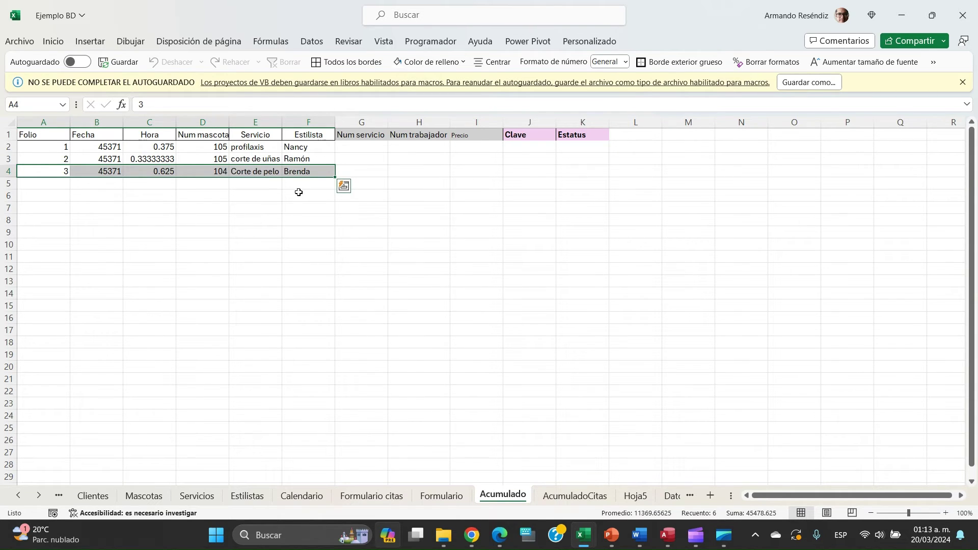
- Compare the Formulario entry row A17:F17 with the appointment rows saved on the Acumulado sheet
{"action": "left_click", "coordinate": [452, 501]}
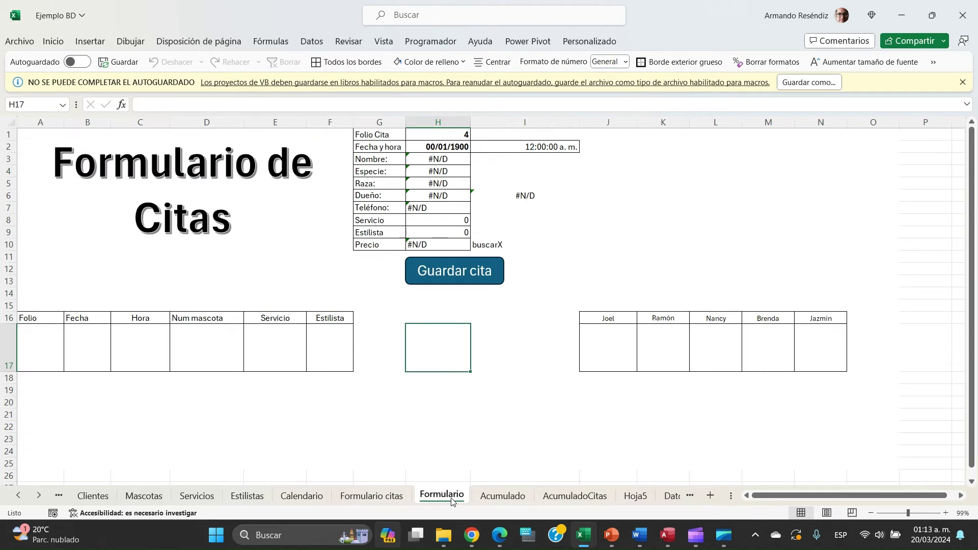
{"action": "left_click", "coordinate": [31, 354]}
{"action": "left_click_drag", "start_coordinate": [31, 354], "coordinate": [319, 360]}
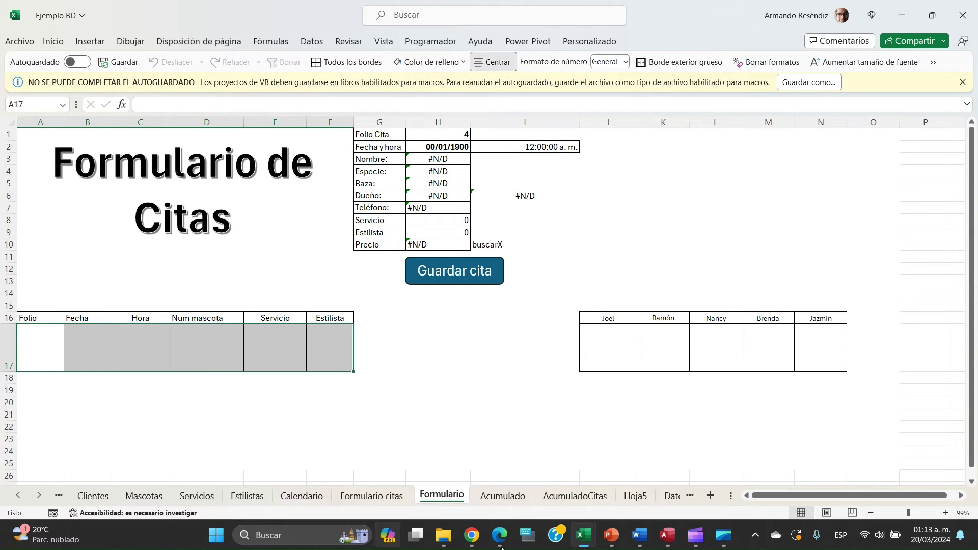
{"action": "left_click", "coordinate": [499, 499]}
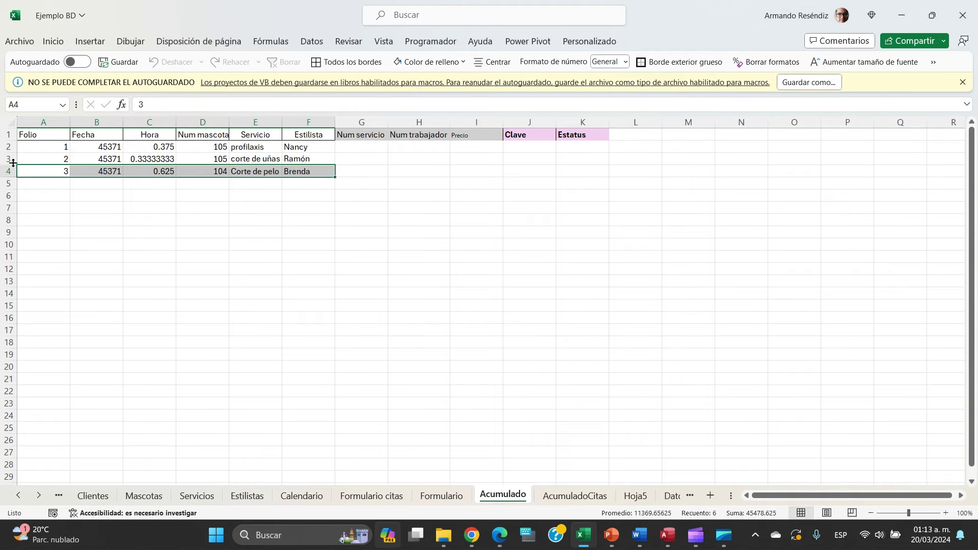
{"action": "left_click", "coordinate": [291, 206]}
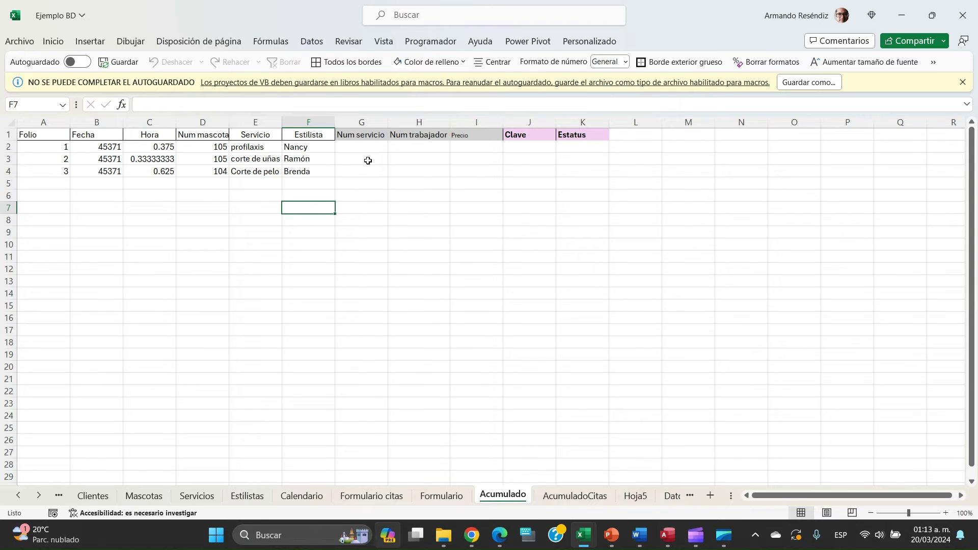
- Review the Num servicio through Estatus columns on Acumulado against the fields on the Formulario sheet
{"action": "left_click", "coordinate": [361, 123]}
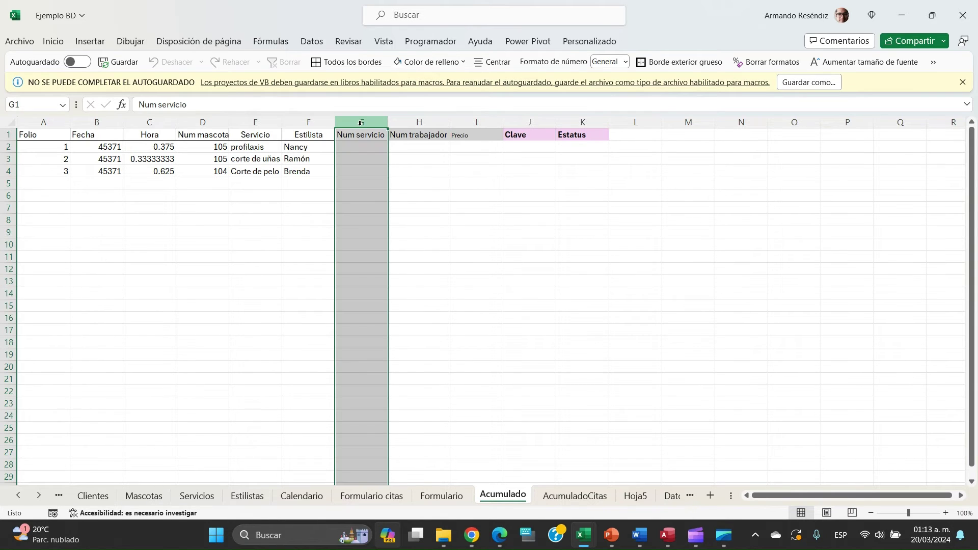
{"action": "left_click_drag", "start_coordinate": [361, 123], "coordinate": [503, 123]}
{"action": "key", "text": "shift+Right"}
{"action": "key", "text": "shift+Right"}
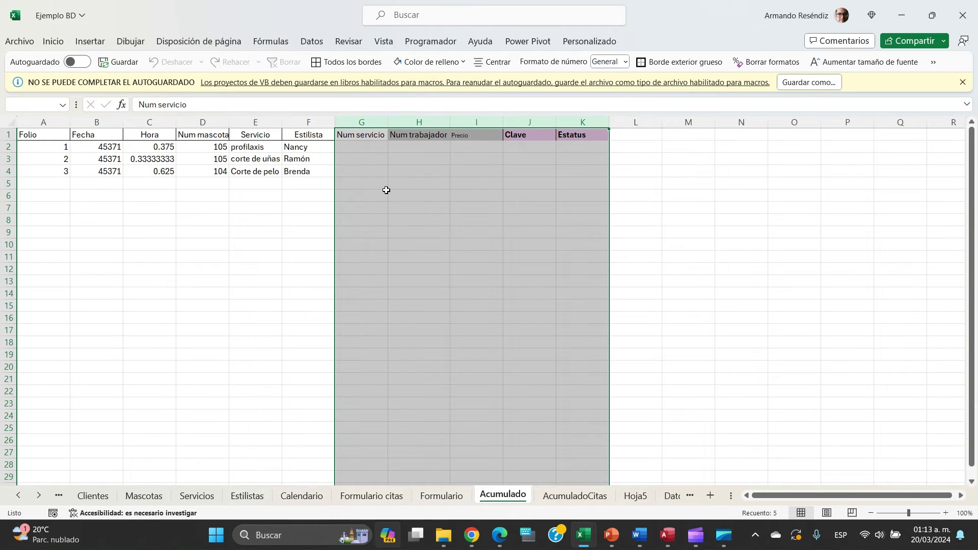
{"action": "left_click", "coordinate": [457, 500]}
{"action": "left_click", "coordinate": [409, 346]}
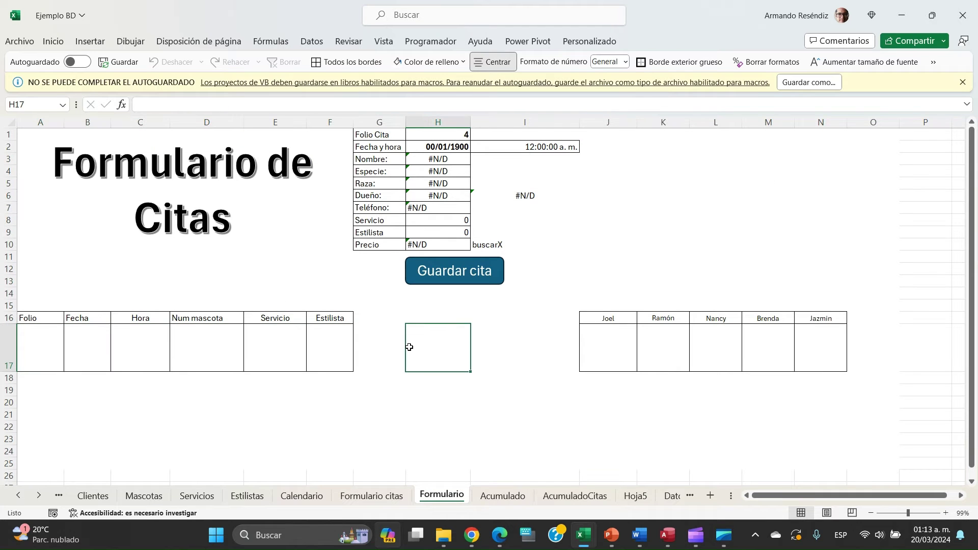
{"action": "left_click", "coordinate": [496, 497]}
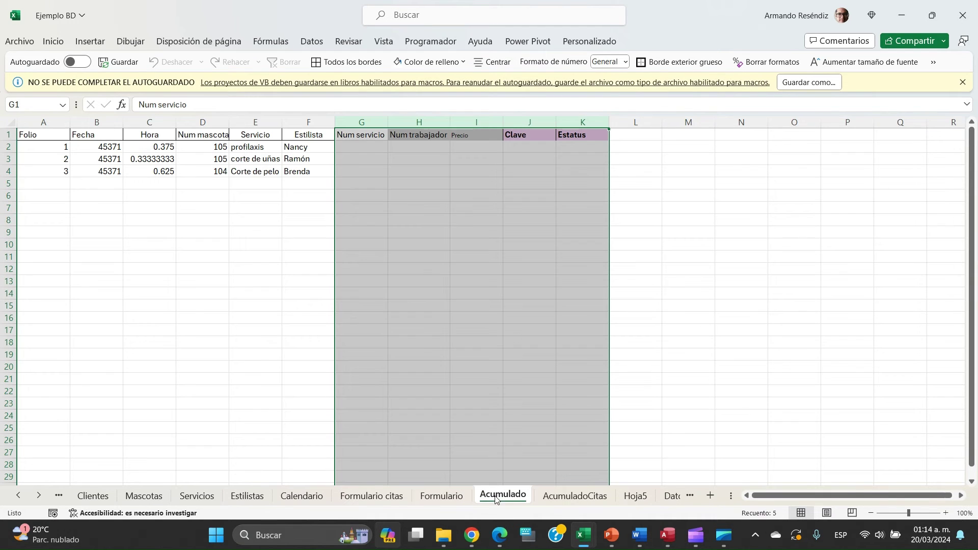
- Copy the Num servicio, Num trabajador and Precio formulas from G2:I2 of AcumuladoCitas into G2:I2 of Acumulado
{"action": "left_click", "coordinate": [359, 147]}
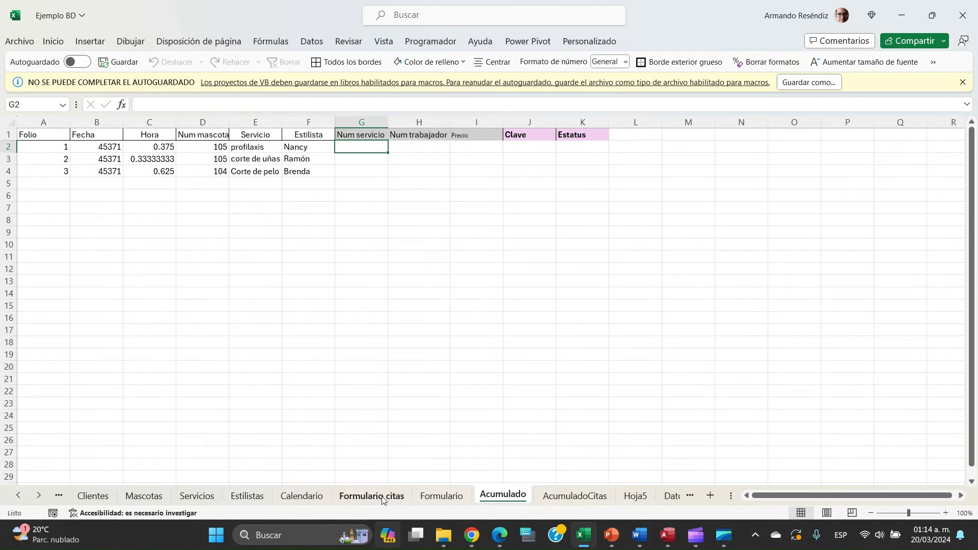
{"action": "left_click", "coordinate": [574, 497]}
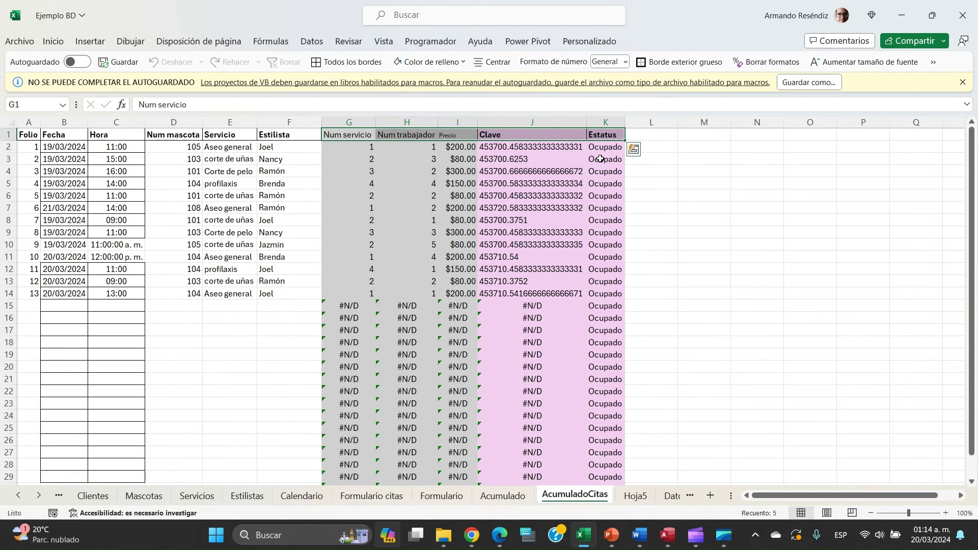
{"action": "left_click", "coordinate": [356, 147]}
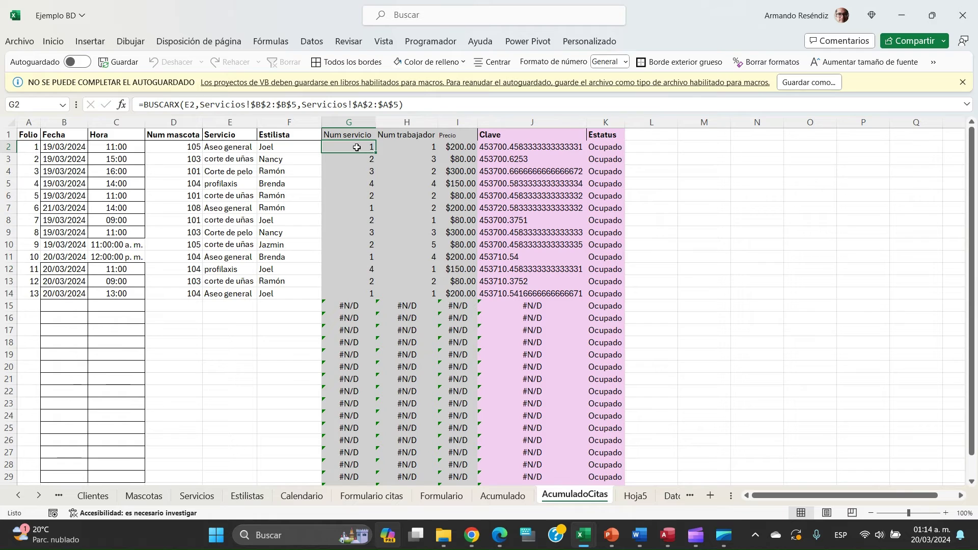
{"action": "key", "text": "shift+Right"}
{"action": "key", "text": "shift+Right"}
{"action": "key", "text": "ctrl+c"}
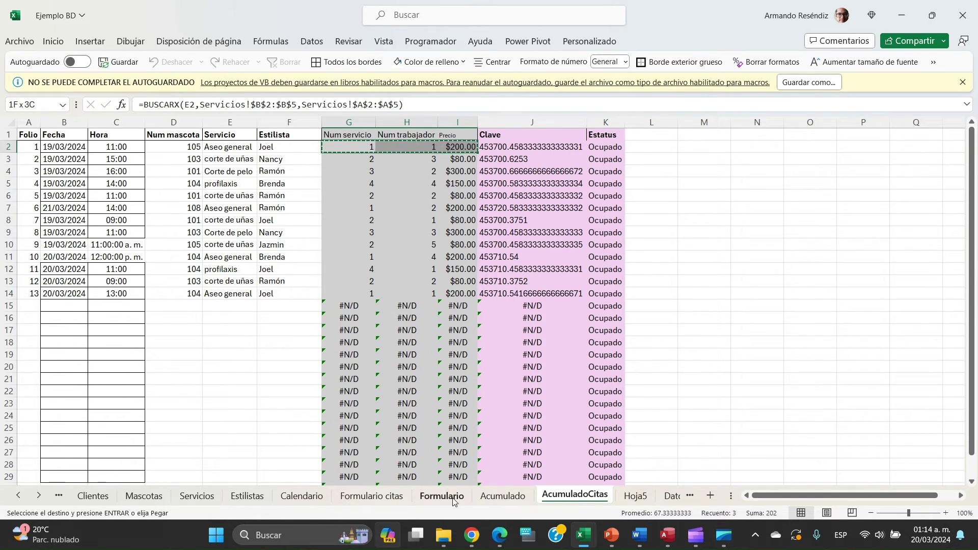
{"action": "left_click", "coordinate": [503, 496]}
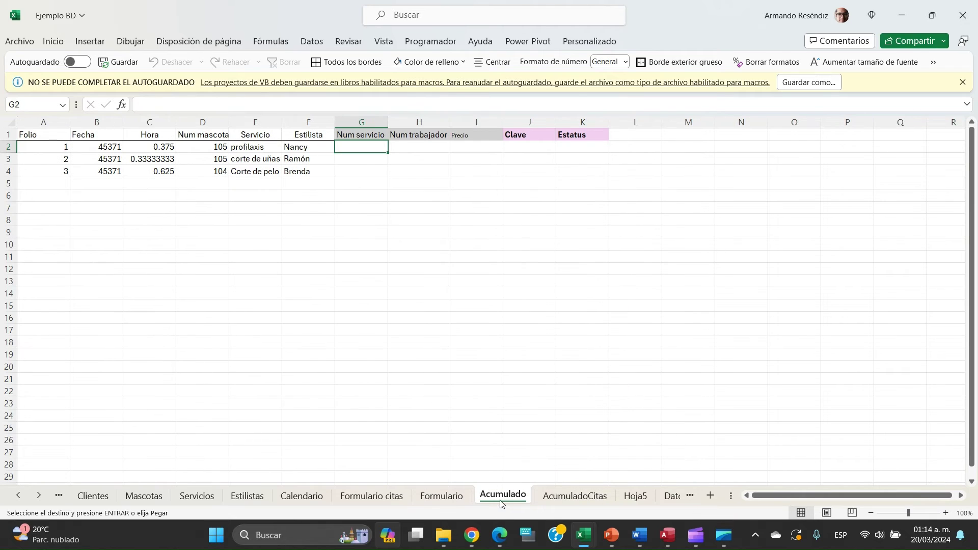
{"action": "key", "text": "ctrl+v"}
{"action": "key", "text": "ctrl+v"}
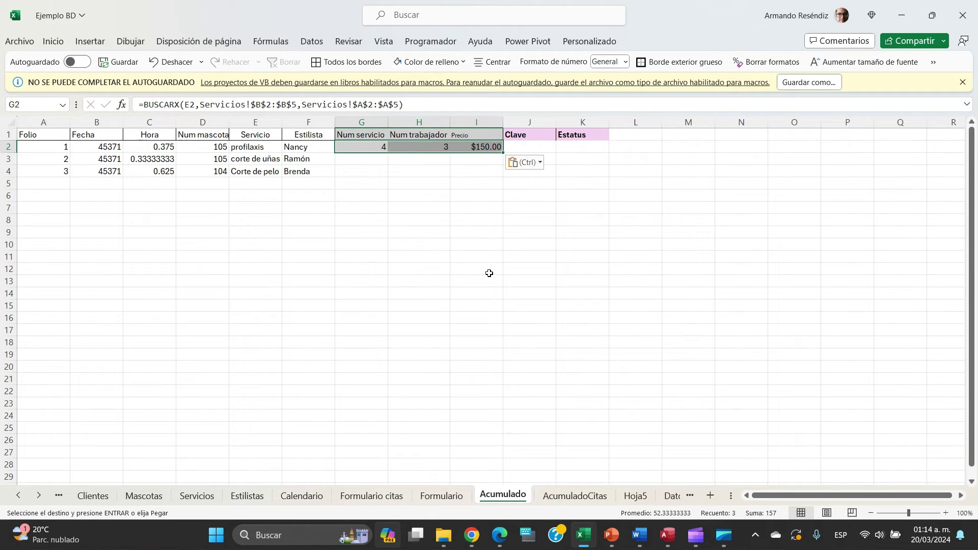
- Inspect the lookup formulas in the Num servicio, Num trabajador and Precio cells of row 2
{"action": "double_click", "coordinate": [374, 147]}
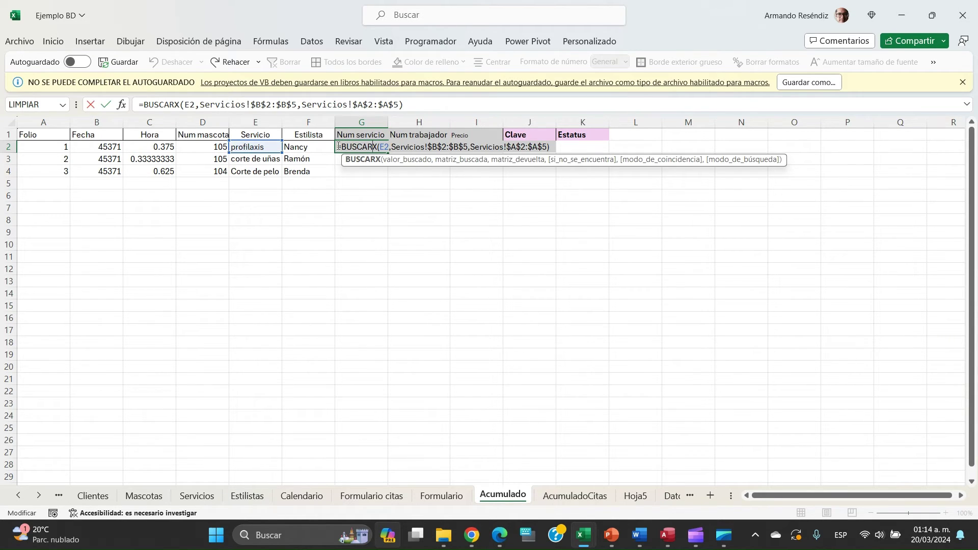
{"action": "key", "text": "Return"}
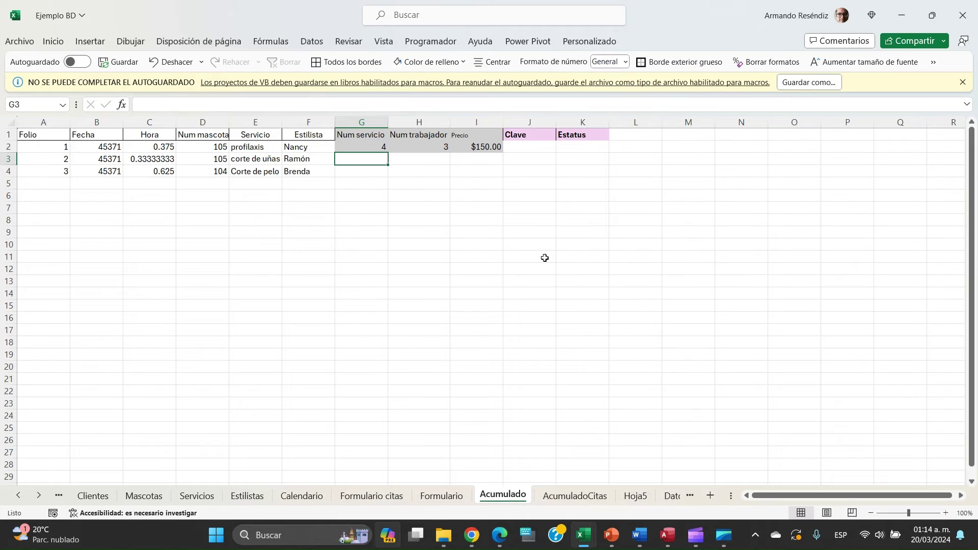
{"action": "left_click", "coordinate": [430, 149]}
{"action": "double_click", "coordinate": [430, 149]}
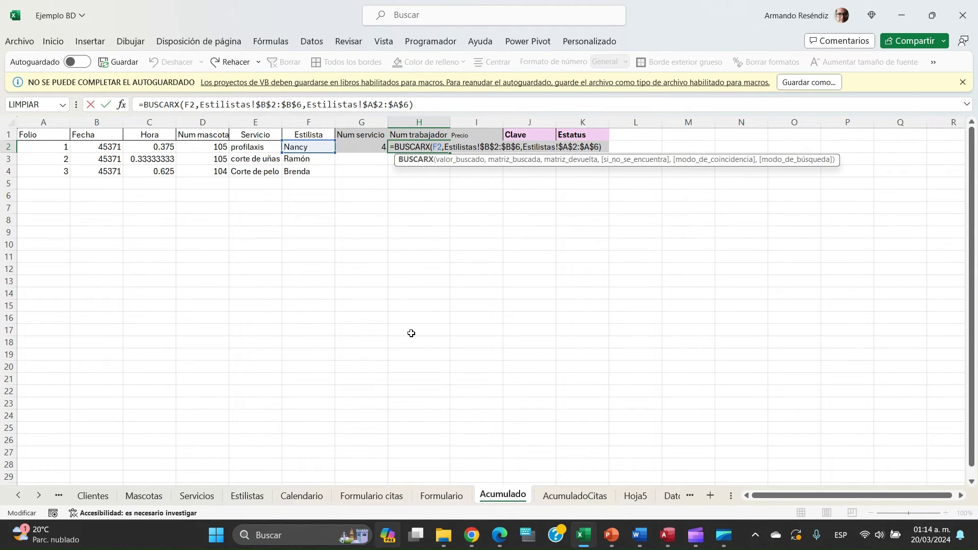
{"action": "key", "text": "Return"}
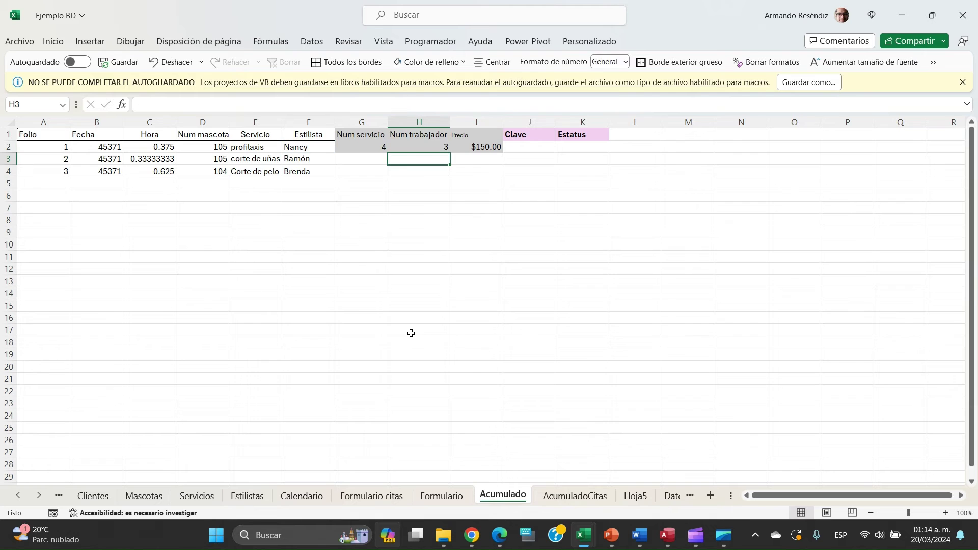
{"action": "double_click", "coordinate": [489, 149]}
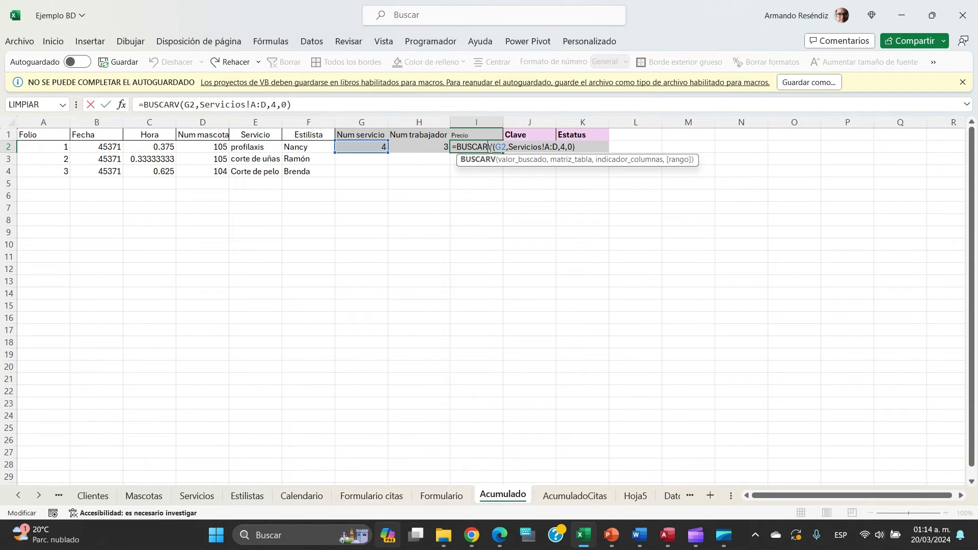
{"action": "key", "text": "Return"}
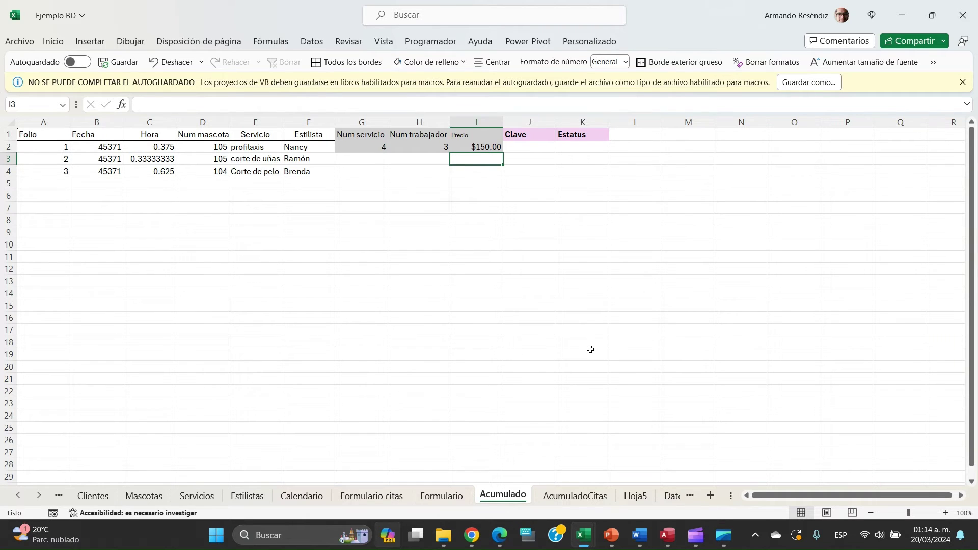
- Build the Clave in J2 by joining Fecha, Hora and Num trabajador with the formula =B2&C2&H2
{"action": "key", "text": "Up"}
{"action": "key", "text": "Right"}
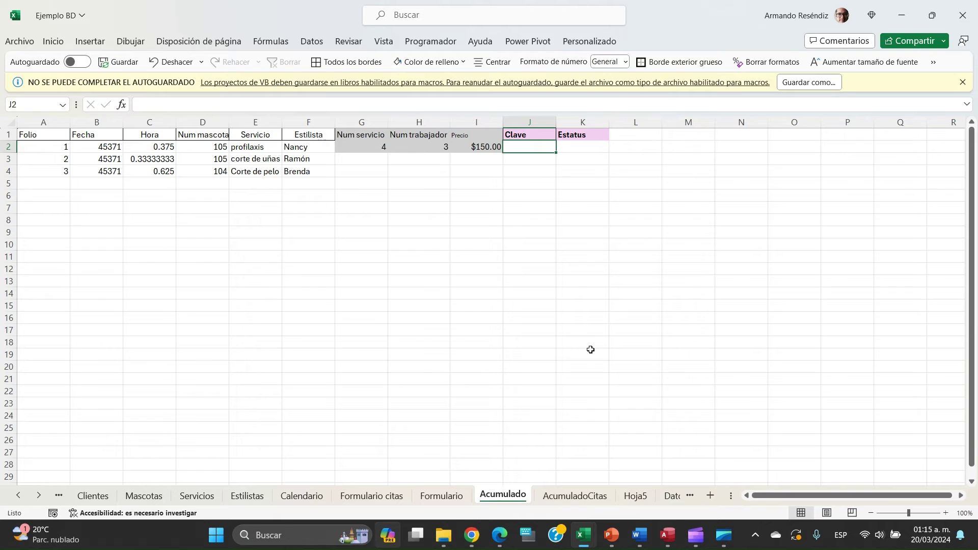
{"action": "type", "text": "="}
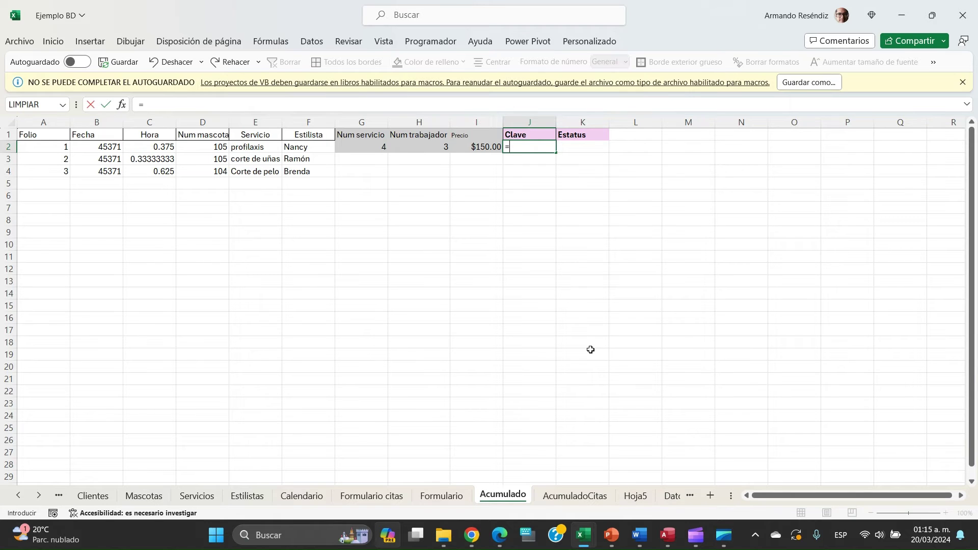
{"action": "left_click", "coordinate": [101, 148]}
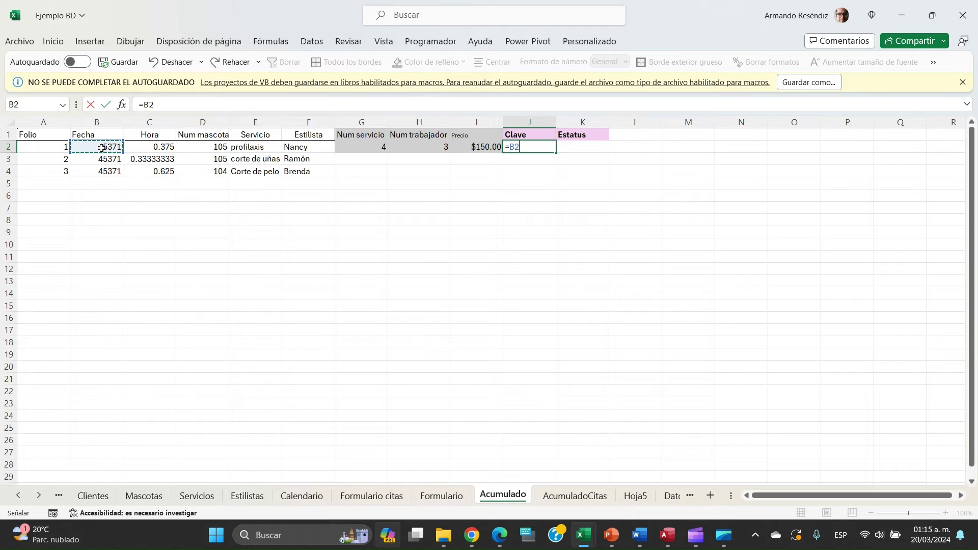
{"action": "type", "text": "&"}
{"action": "left_click", "coordinate": [160, 147]}
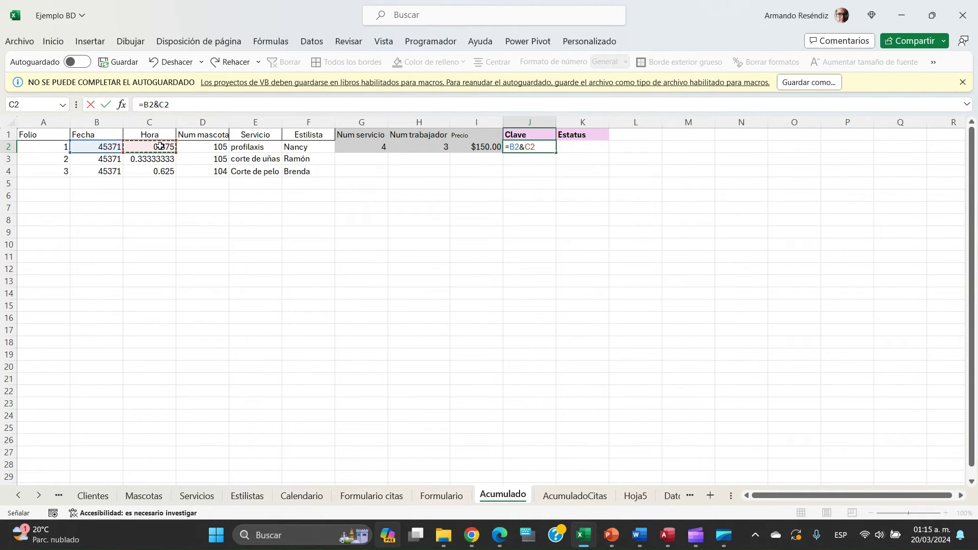
{"action": "type", "text": "&"}
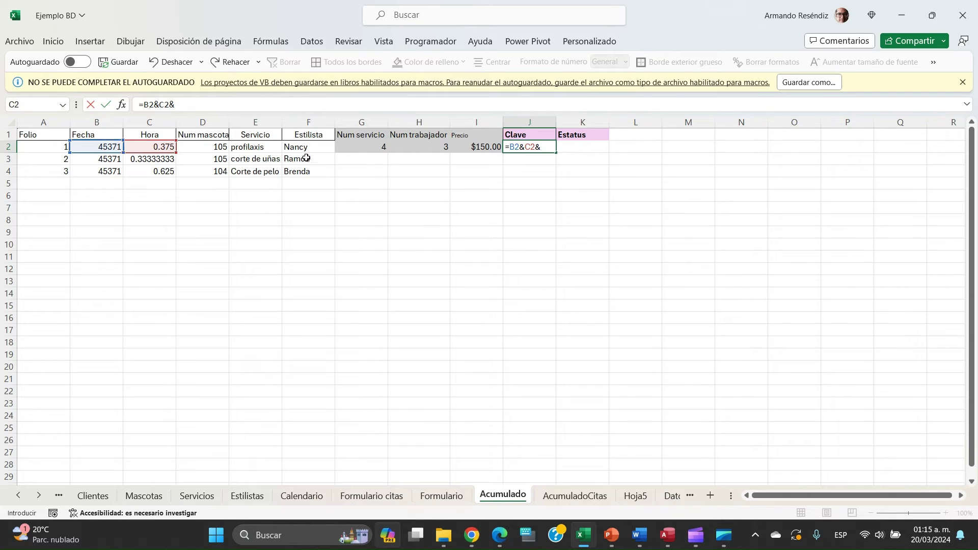
{"action": "left_click", "coordinate": [431, 148]}
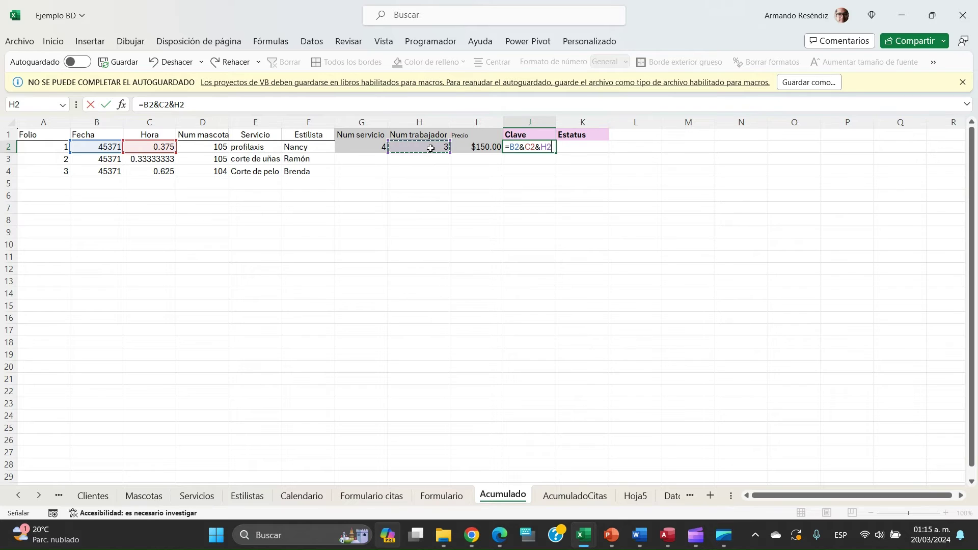
{"action": "key", "text": "Return"}
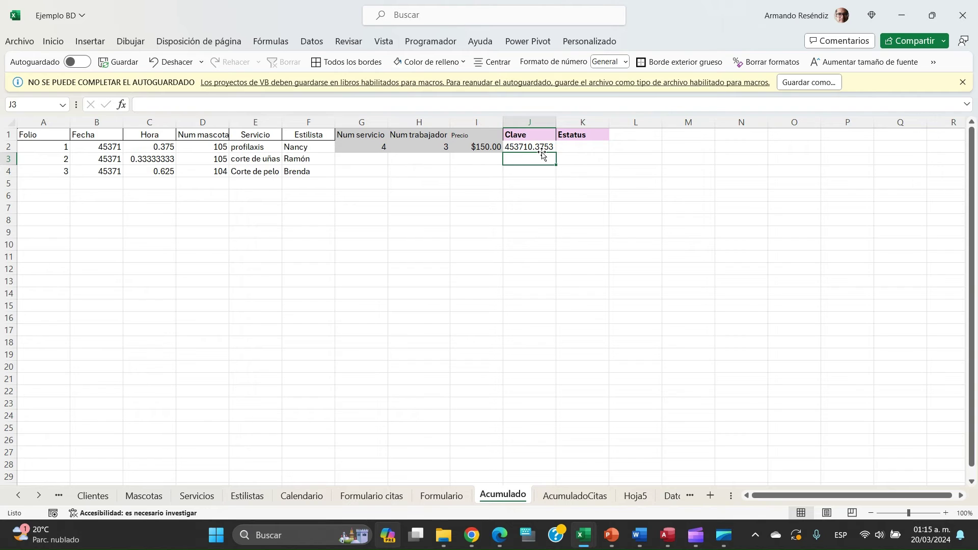
- Enter ocupado as the Estatus of the first appointment in K2
{"action": "left_click", "coordinate": [62, 146]}
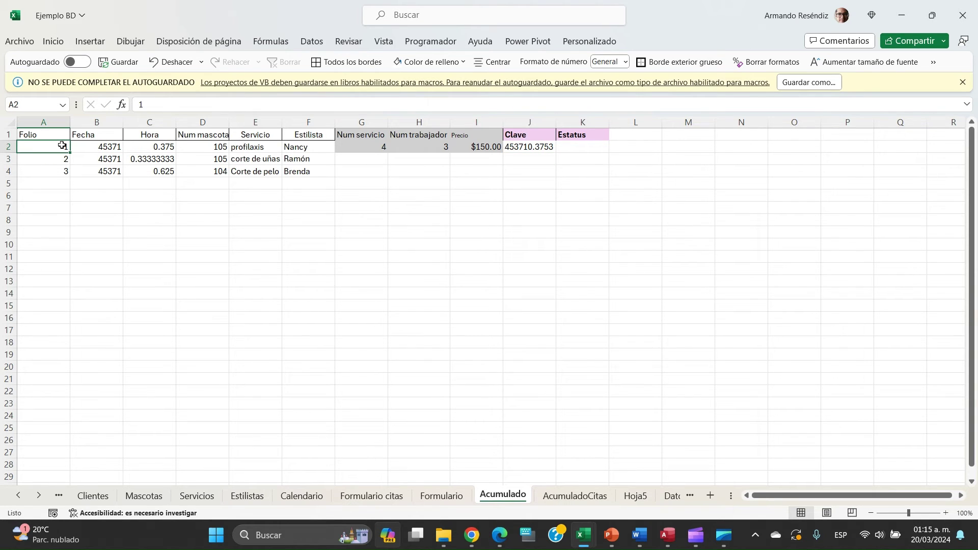
{"action": "left_click", "coordinate": [600, 144]}
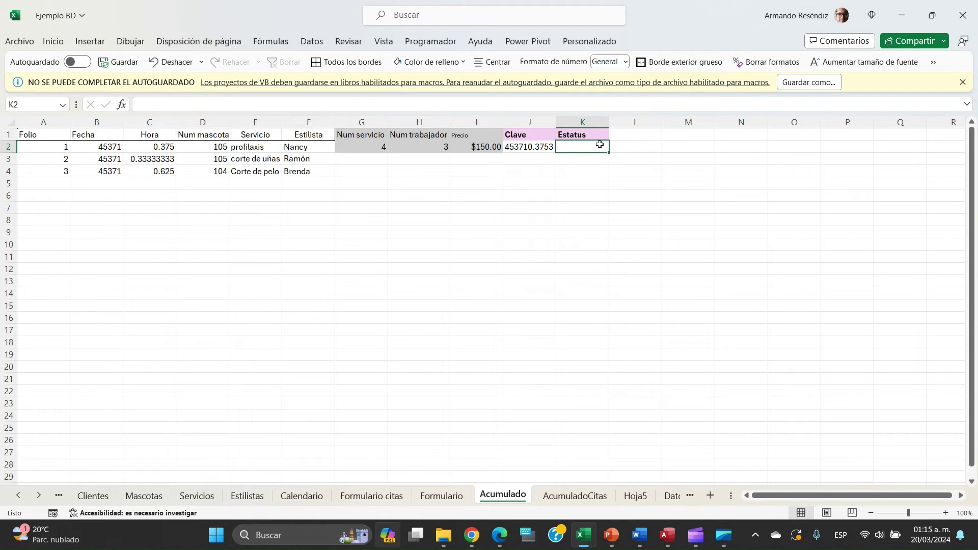
{"action": "type", "text": "ocupad"}
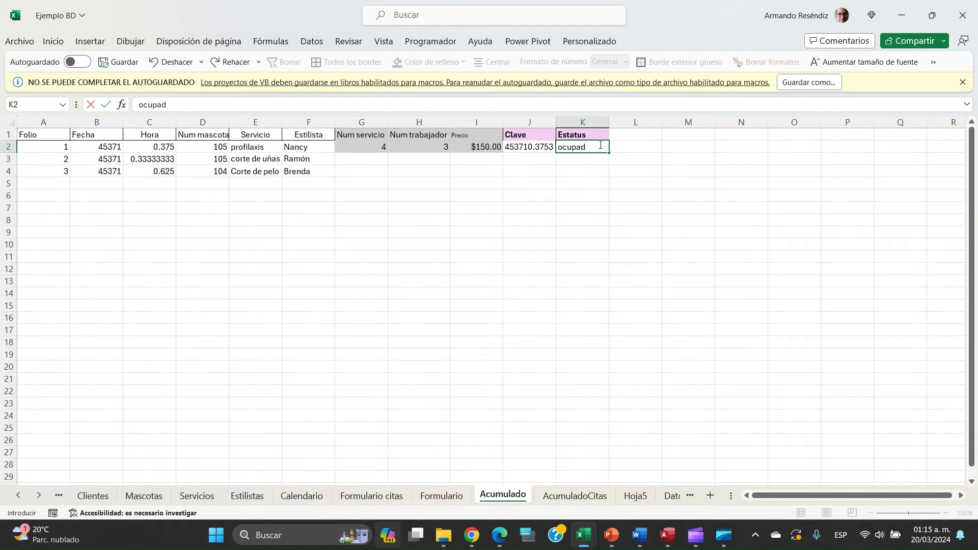
{"action": "type", "text": "o"}
{"action": "key", "text": "Return"}
- Fill the formulas and status in G2:K2 of Acumulado down through row 33
{"action": "key", "text": "Up"}
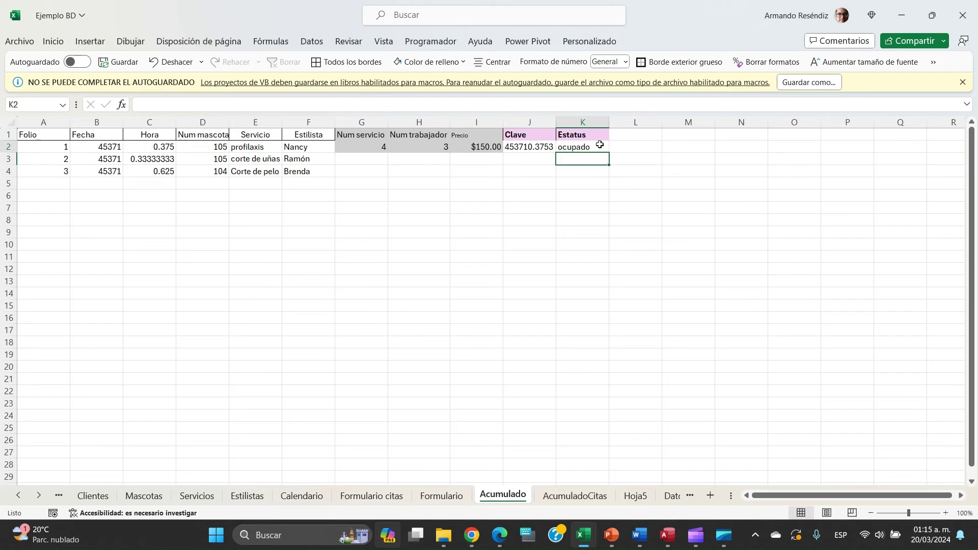
{"action": "key", "text": "Left"}
{"action": "key", "text": "Left"}
{"action": "key", "text": "Left"}
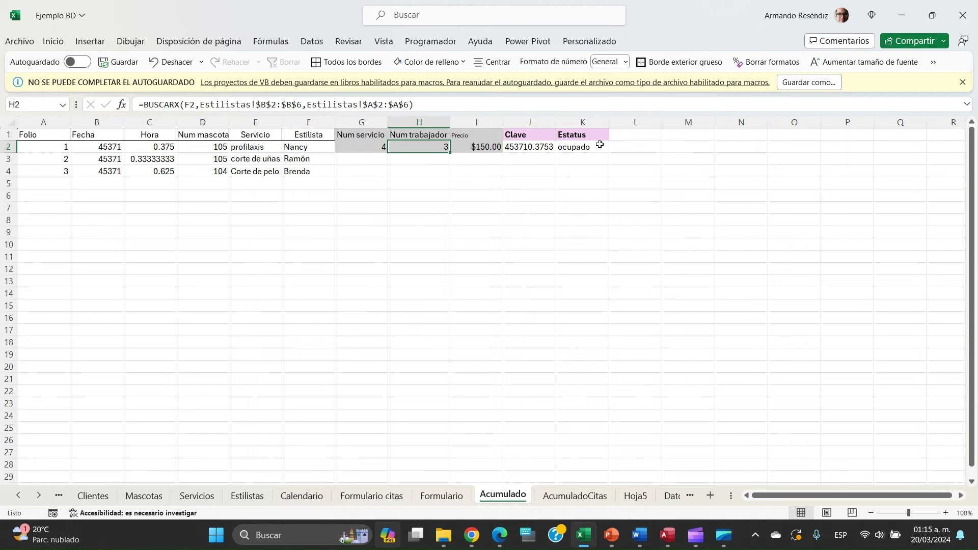
{"action": "key", "text": "Left"}
{"action": "key", "text": "shift+Right"}
{"action": "key", "text": "shift+Right"}
{"action": "key", "text": "shift+Right"}
{"action": "key", "text": "shift+Right"}
{"action": "key", "text": "shift+Down"}
{"action": "key", "text": "shift+Down"}
{"action": "key", "text": "shift+Down"}
{"action": "key", "text": "shift+Down"}
{"action": "key", "text": "shift+Down"}
{"action": "key", "text": "shift+Down"}
{"action": "key", "text": "shift+Down"}
{"action": "key", "text": "shift+Down"}
{"action": "key", "text": "shift+Down"}
{"action": "key", "text": "shift+Down"}
{"action": "key", "text": "shift+Down"}
{"action": "key", "text": "shift+Down"}
{"action": "key", "text": "shift+Down"}
{"action": "key", "text": "shift+Down"}
{"action": "key", "text": "shift+Down"}
{"action": "key", "text": "shift+Down"}
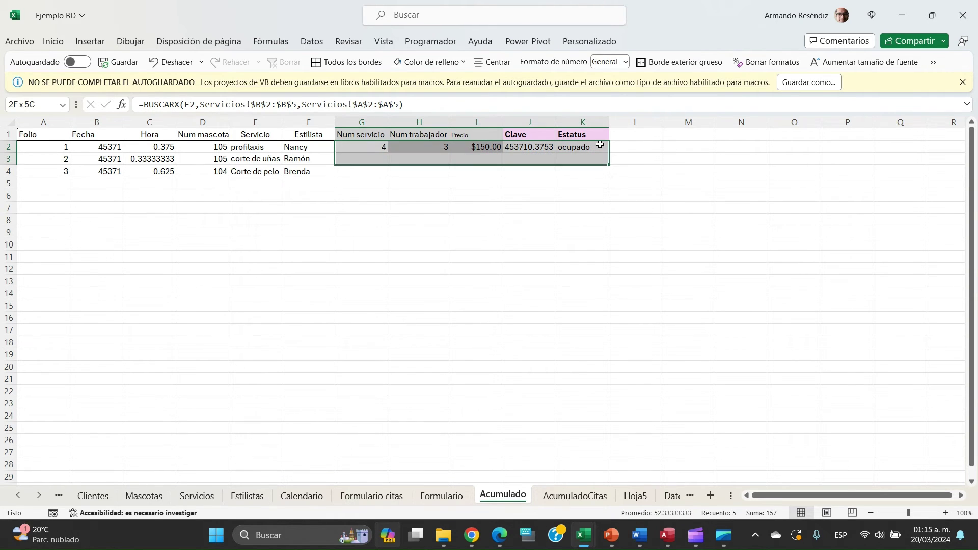
{"action": "key", "text": "shift+Down"}
{"action": "key", "text": "shift+Down"}
{"action": "key", "text": "shift+Down"}
{"action": "key", "text": "shift+Down"}
{"action": "key", "text": "shift+Down"}
{"action": "key", "text": "shift+Down"}
{"action": "key", "text": "shift+Down"}
{"action": "key", "text": "shift+Down"}
{"action": "key", "text": "shift+Down"}
{"action": "key", "text": "shift+Down"}
{"action": "key", "text": "shift+Down"}
{"action": "key", "text": "shift+Down"}
{"action": "key", "text": "shift+Down"}
{"action": "key", "text": "shift+Down"}
{"action": "key", "text": "shift+Down"}
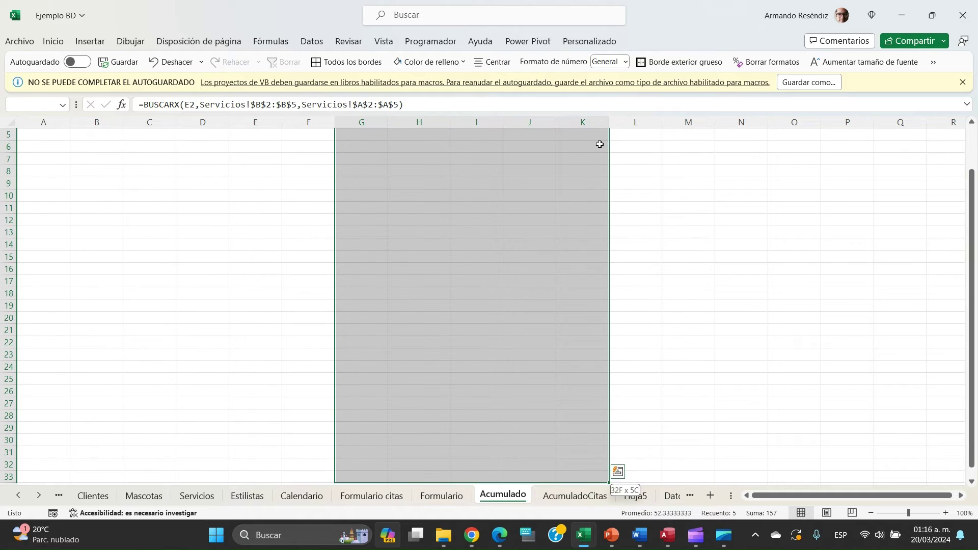
{"action": "key", "text": "ctrl+j"}
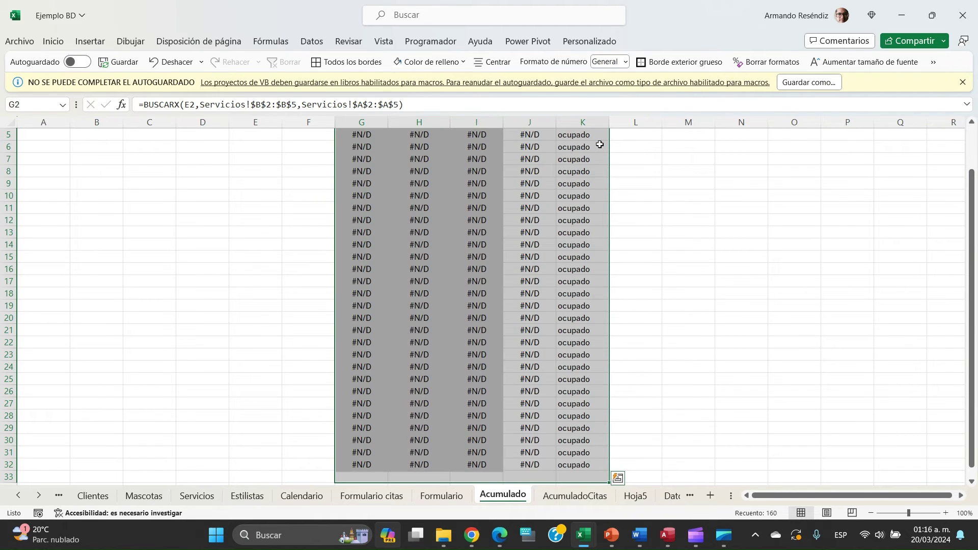
{"action": "scroll", "coordinate": [600, 145], "scroll_direction": "down", "scroll_amount": 1}
{"action": "scroll", "coordinate": [600, 145], "scroll_direction": "down", "scroll_amount": 1}
{"action": "scroll", "coordinate": [600, 145], "scroll_direction": "up", "scroll_amount": 4}
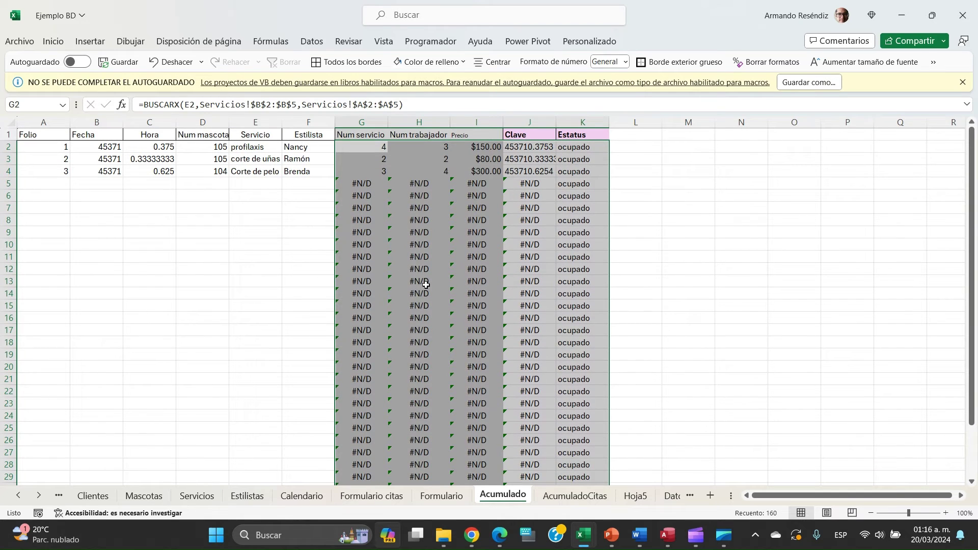
{"action": "left_click", "coordinate": [323, 291]}
{"action": "key", "text": "Home"}
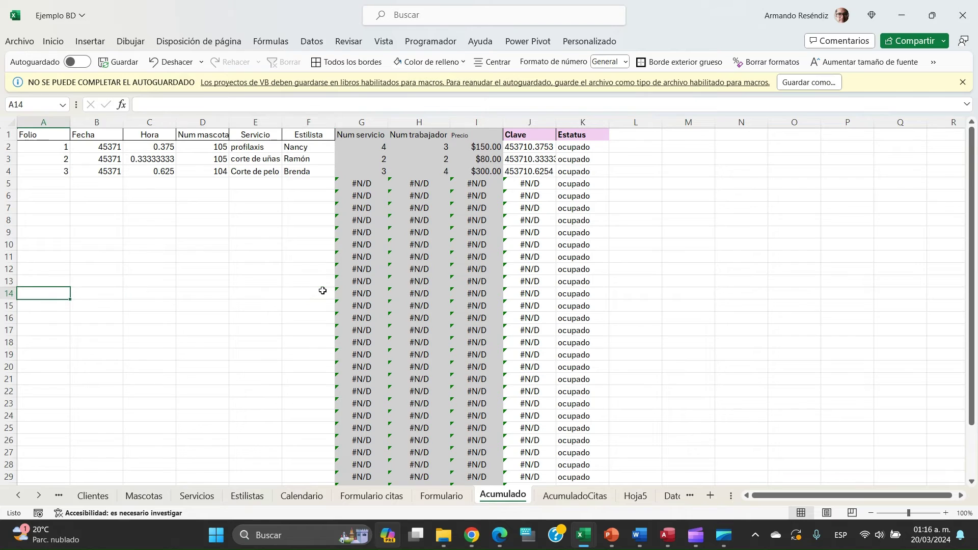
{"action": "key", "text": "ctrl+Right"}
{"action": "left_click", "coordinate": [320, 294]}
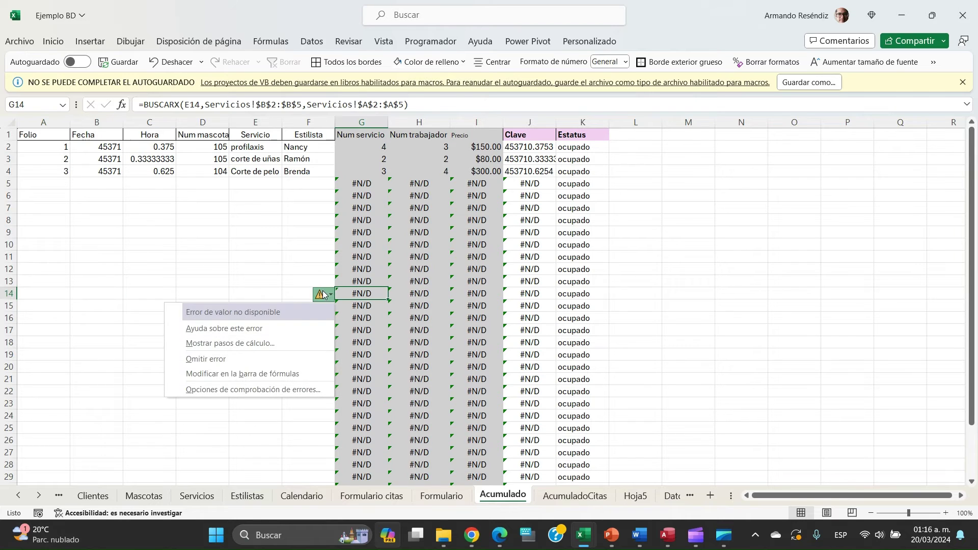
{"action": "left_click", "coordinate": [126, 218]}
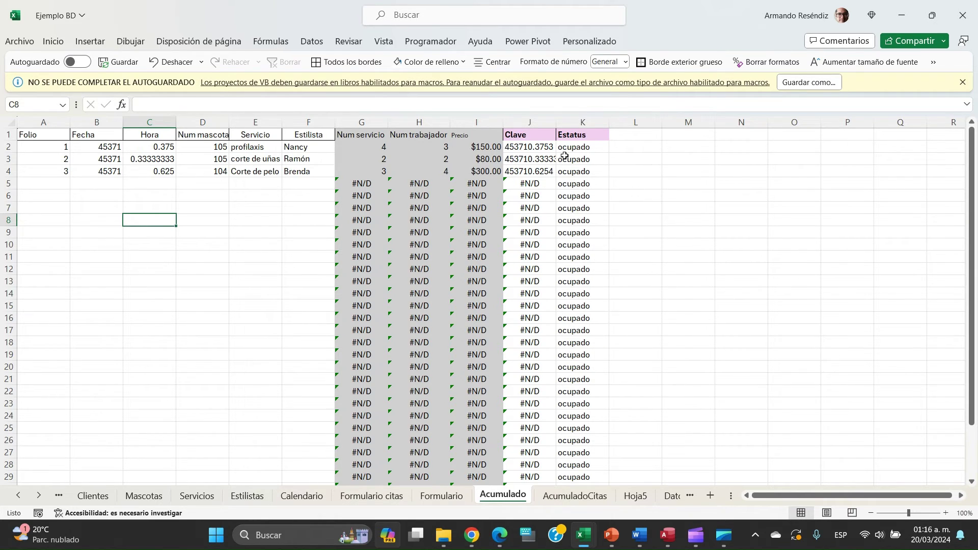
- Autofit the Clave column to its contents and review the key formulas in J2:J4
{"action": "double_click", "coordinate": [556, 123]}
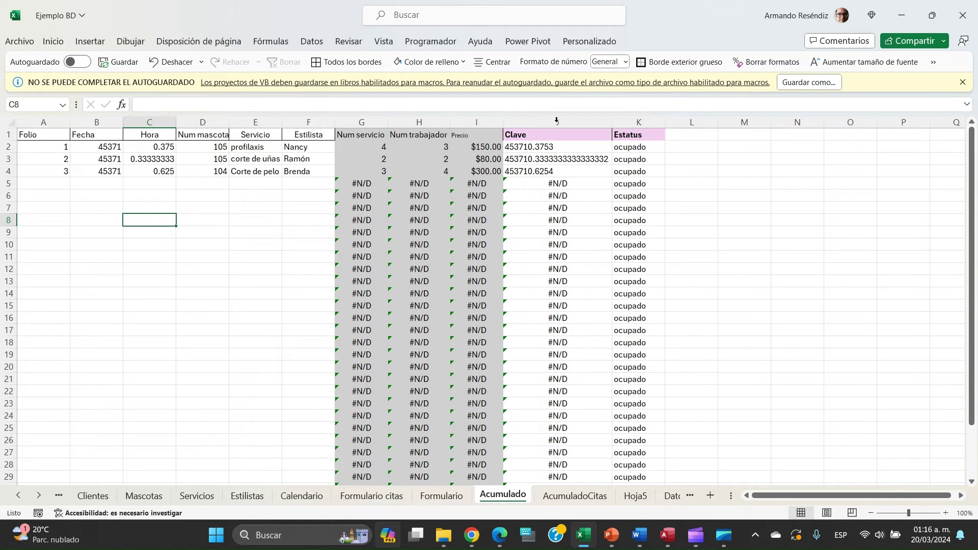
{"action": "left_click", "coordinate": [548, 148]}
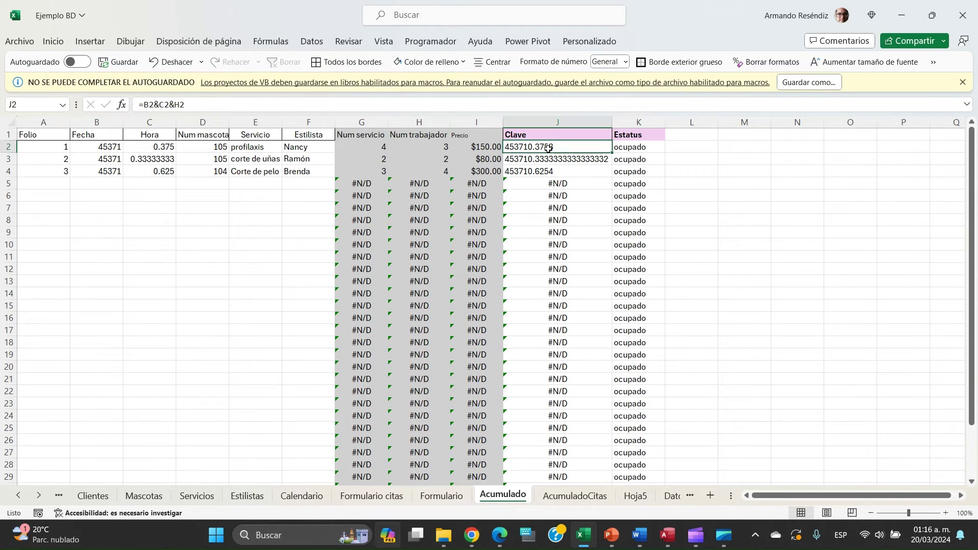
{"action": "key", "text": "Down"}
{"action": "key", "text": "Down"}
{"action": "key", "text": "Up"}
{"action": "key", "text": "Up"}
{"action": "key", "text": "Down"}
{"action": "key", "text": "Down"}
{"action": "key", "text": "Up"}
{"action": "key", "text": "Right"}
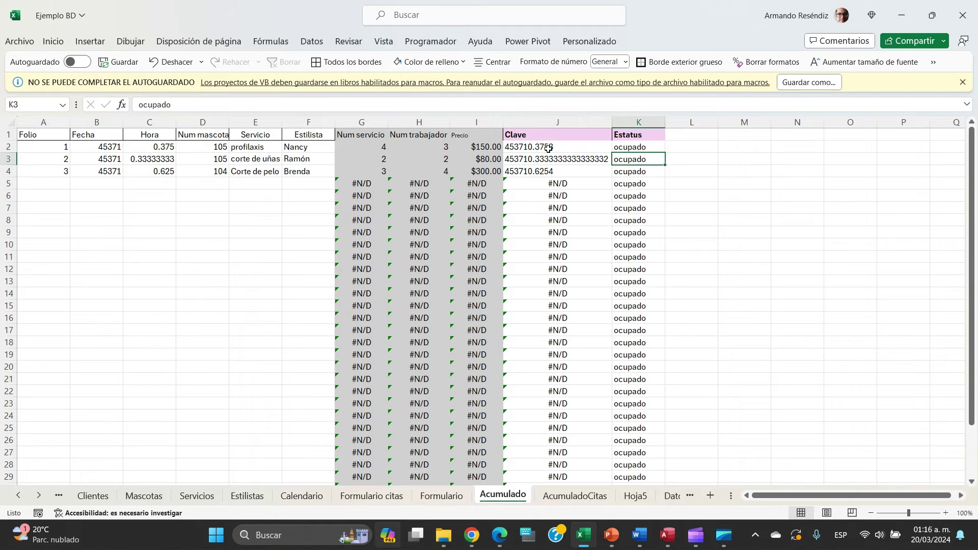
{"action": "key", "text": "Up"}
{"action": "key", "text": "Left"}
{"action": "key", "text": "Down"}
{"action": "key", "text": "Down"}
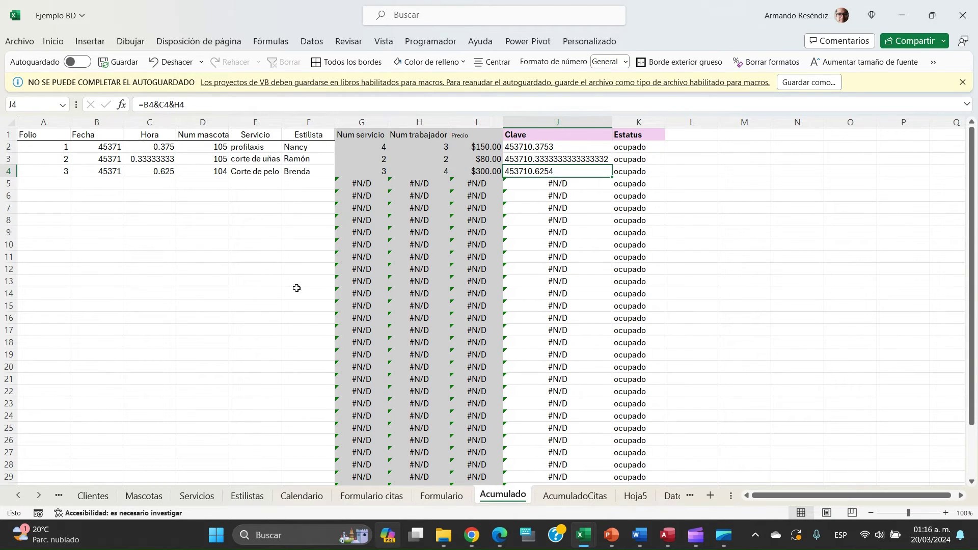
{"action": "left_click", "coordinate": [313, 207]}
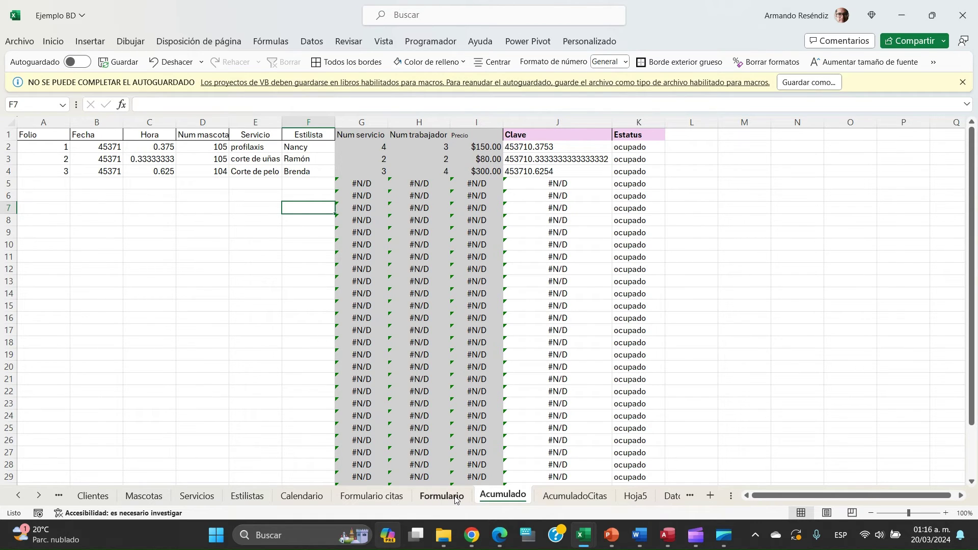
- Review the stylist availability row J17:N17 on Formulario and the date, hour and stylist grid on Calendario
{"action": "left_click", "coordinate": [442, 496]}
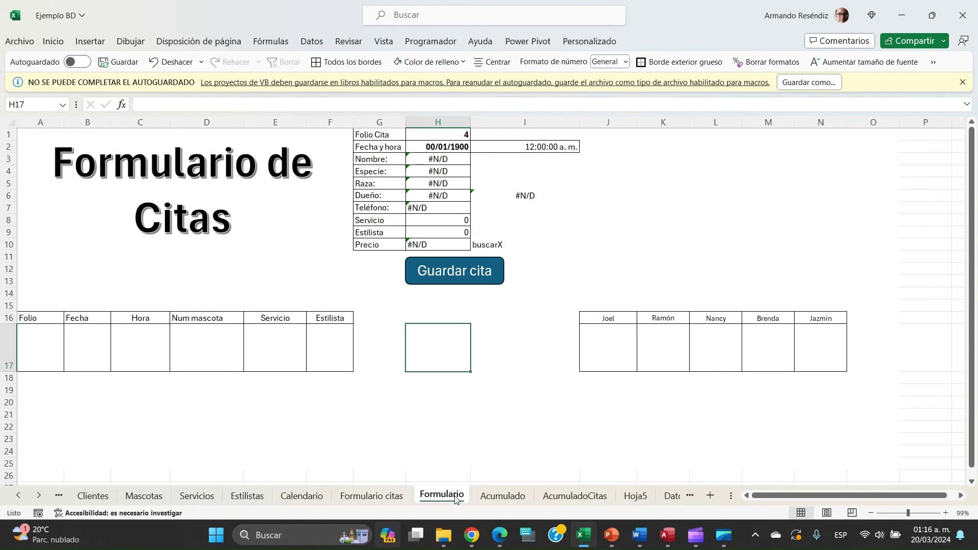
{"action": "left_click", "coordinate": [502, 342]}
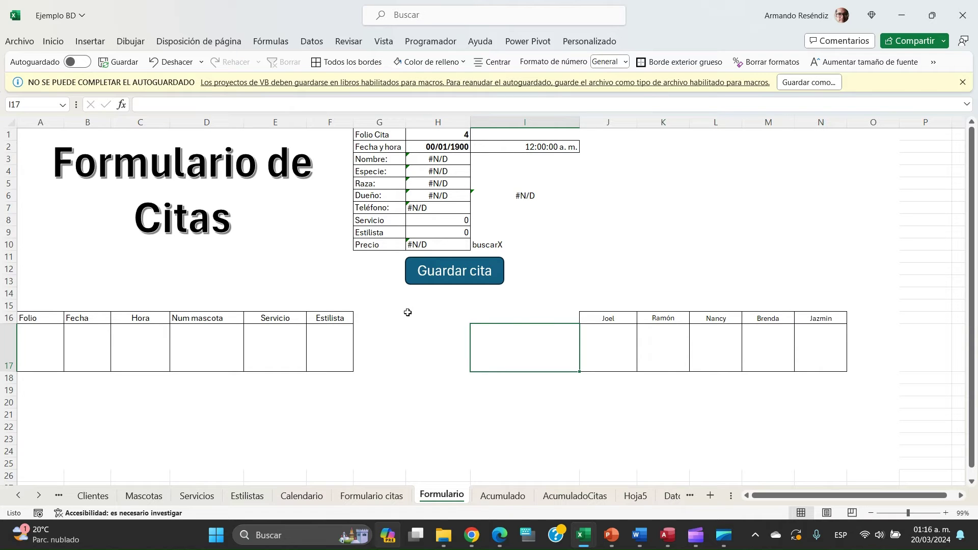
{"action": "left_click", "coordinate": [617, 359]}
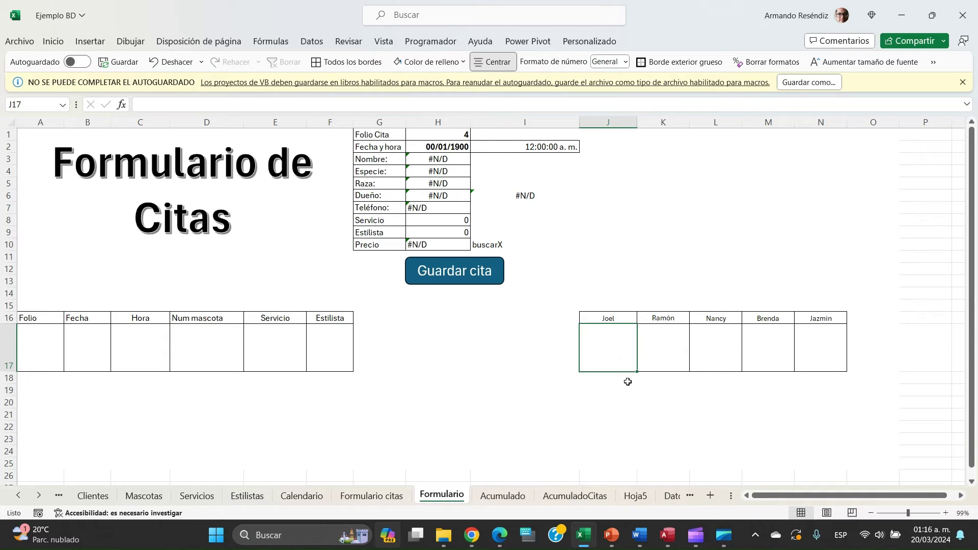
{"action": "left_click", "coordinate": [310, 497]}
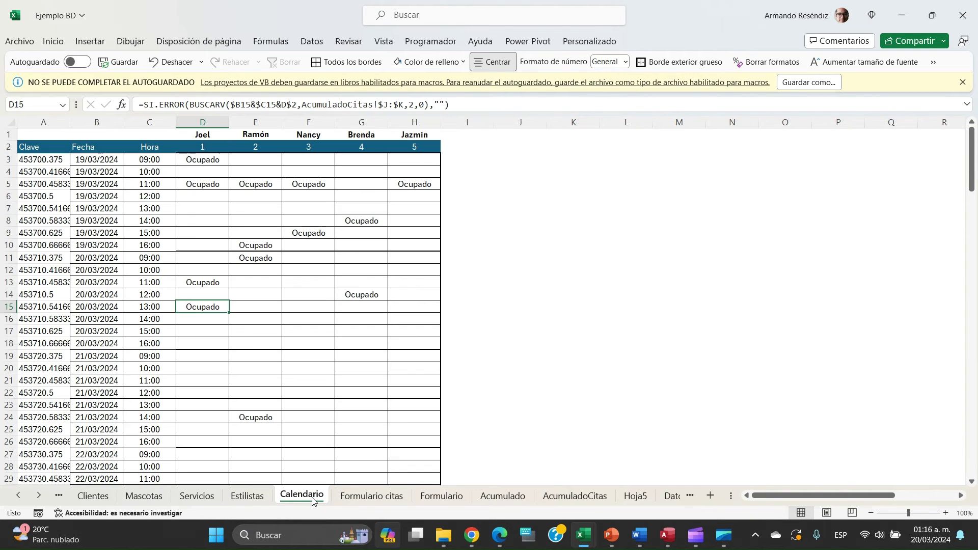
{"action": "left_click", "coordinate": [103, 122]}
{"action": "left_click_drag", "start_coordinate": [103, 122], "coordinate": [414, 121]}
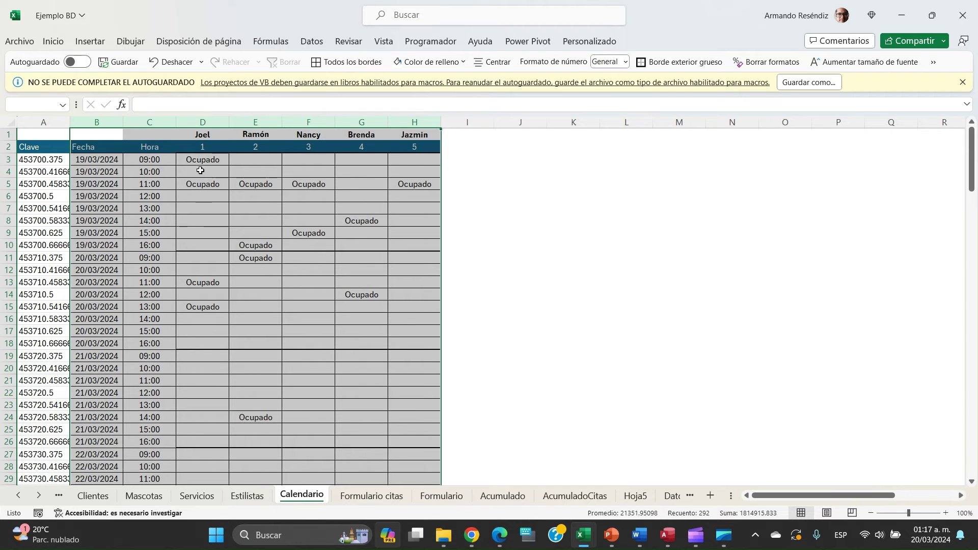
{"action": "left_click", "coordinate": [200, 171]}
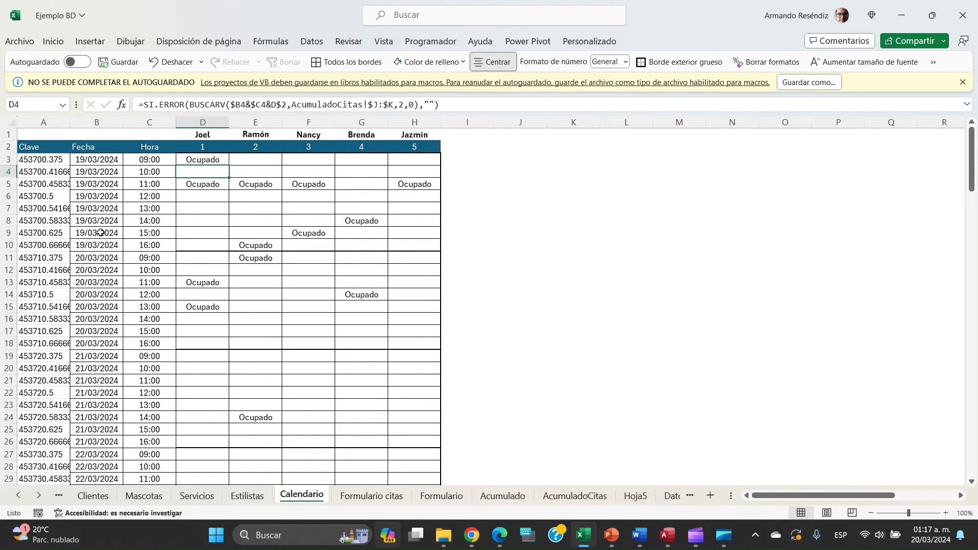
{"action": "left_click", "coordinate": [467, 287]}
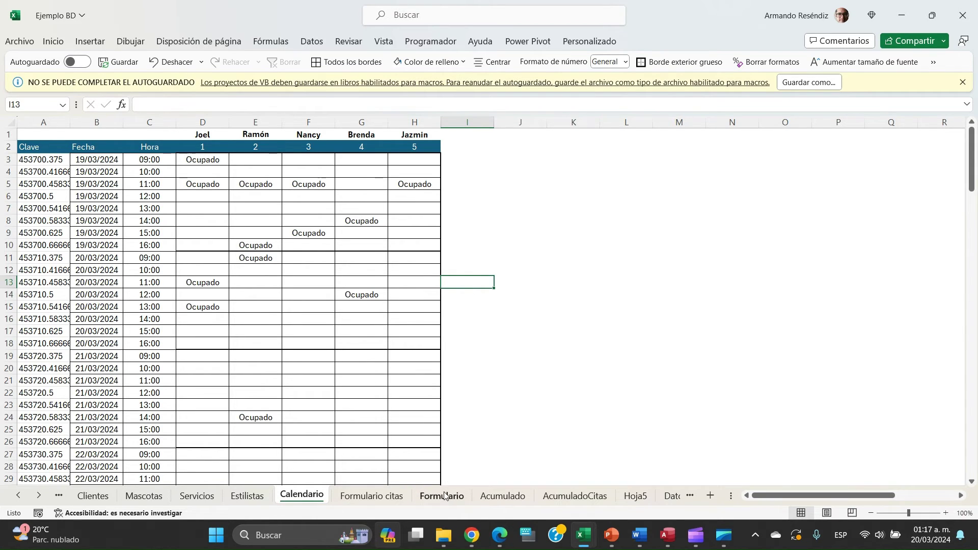
{"action": "left_click", "coordinate": [442, 496]}
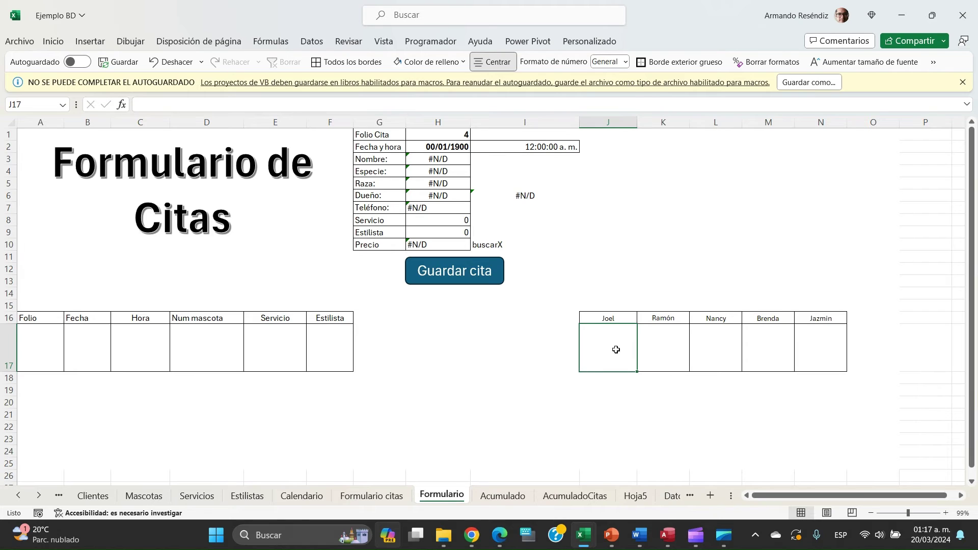
{"action": "left_click_drag", "start_coordinate": [616, 349], "coordinate": [818, 360]}
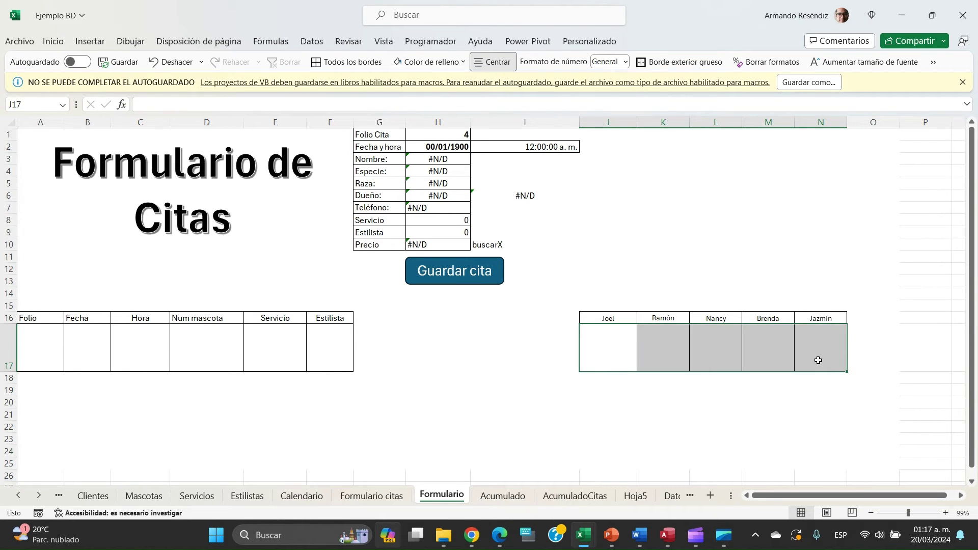
- Add a new sheet after Formulario citas and name it Calendario1
{"action": "left_click", "coordinate": [382, 497]}
{"action": "left_click", "coordinate": [710, 497]}
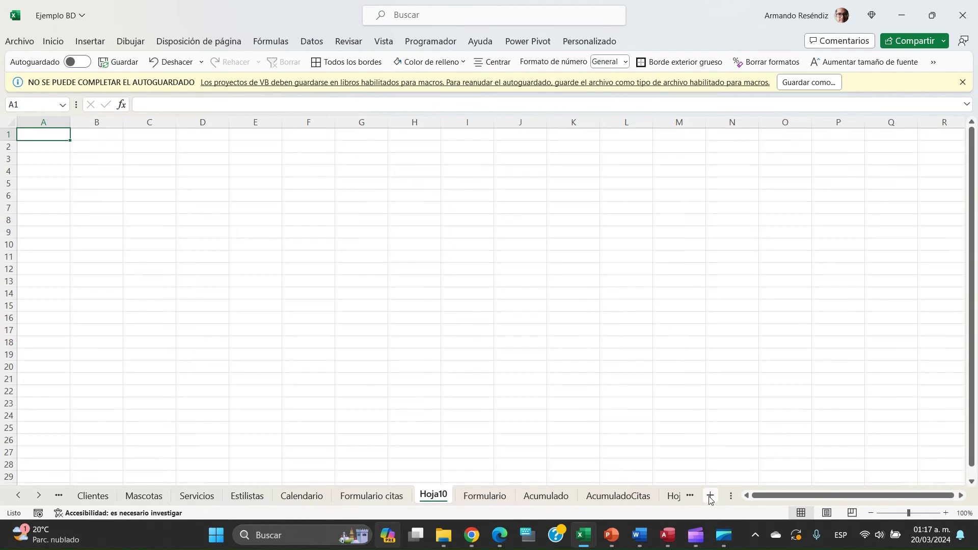
{"action": "double_click", "coordinate": [432, 495]}
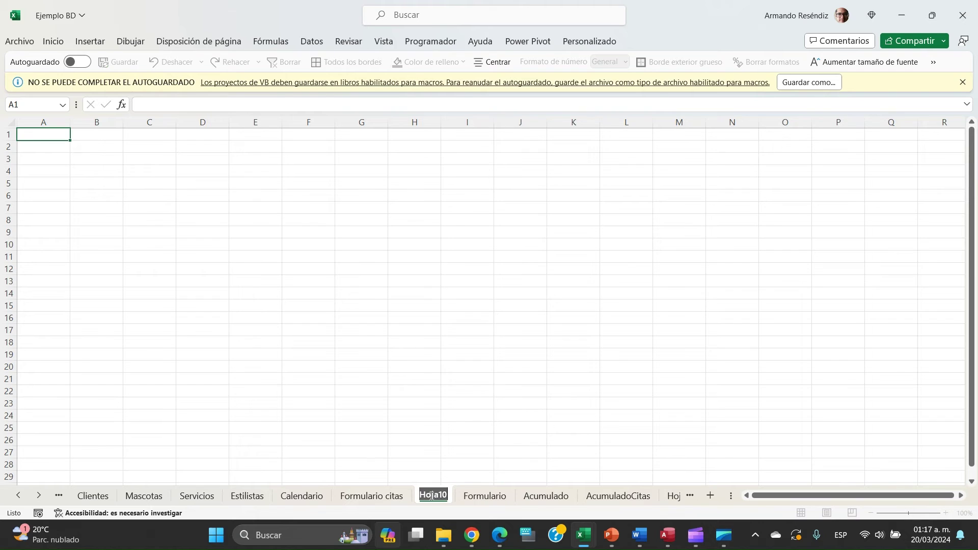
{"action": "type", "text": "Calendario"}
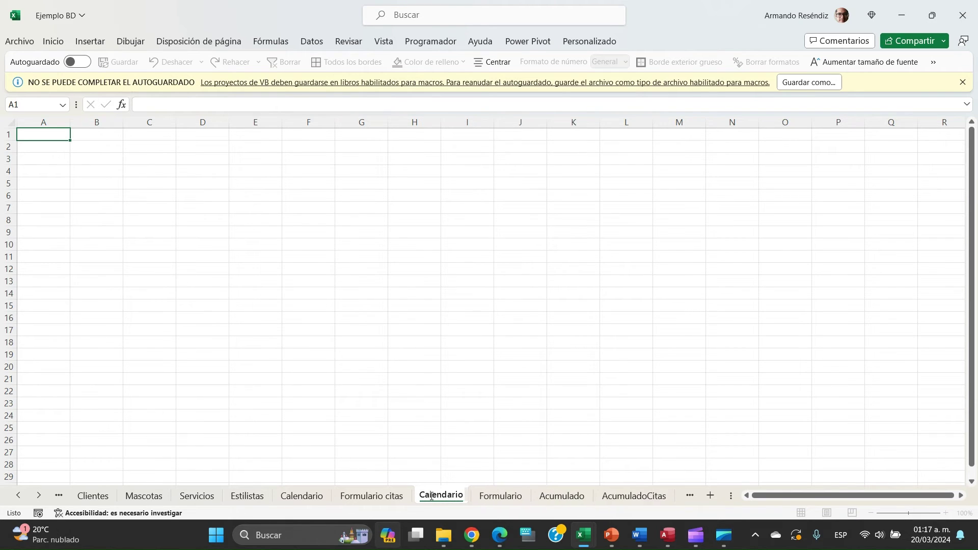
{"action": "type", "text": "1"}
{"action": "left_click", "coordinate": [479, 413]}
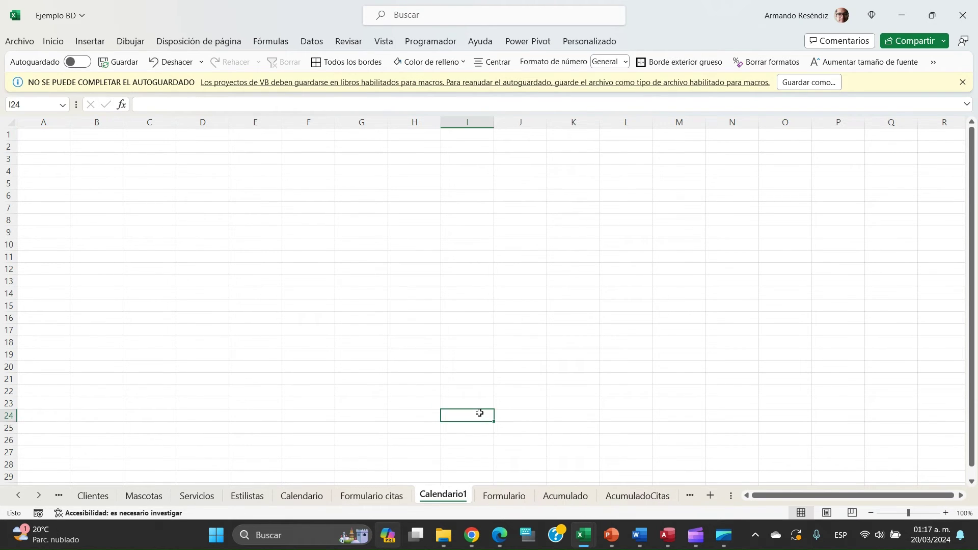
- Copy the two header rows A1:H2 of Calendario into Calendario1 starting at A1
{"action": "left_click", "coordinate": [300, 497]}
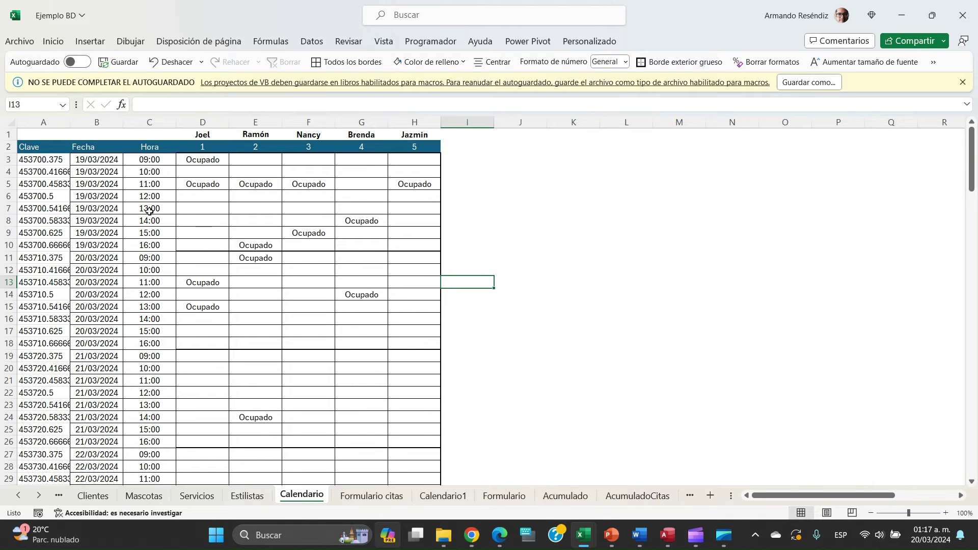
{"action": "left_click", "coordinate": [49, 138]}
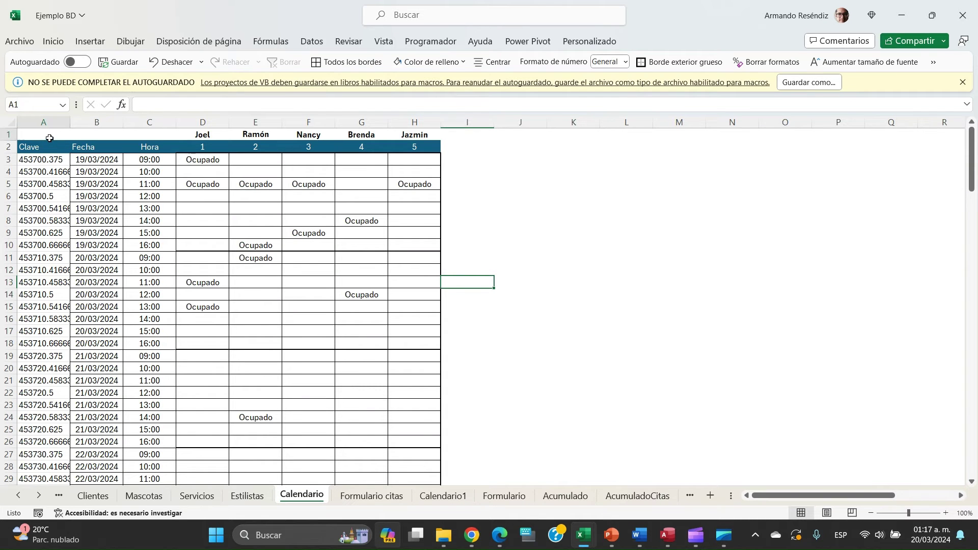
{"action": "key", "text": "shift+Right"}
{"action": "key", "text": "shift+Right"}
{"action": "key", "text": "shift+Right"}
{"action": "key", "text": "shift+Right"}
{"action": "key", "text": "shift+Right"}
{"action": "key", "text": "shift+Right"}
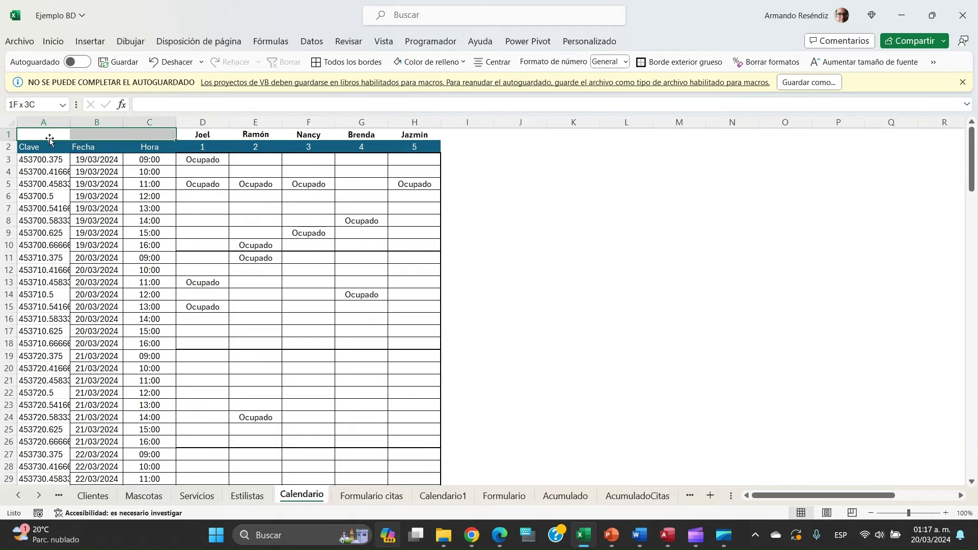
{"action": "key", "text": "shift+Right"}
{"action": "key", "text": "shift+Down"}
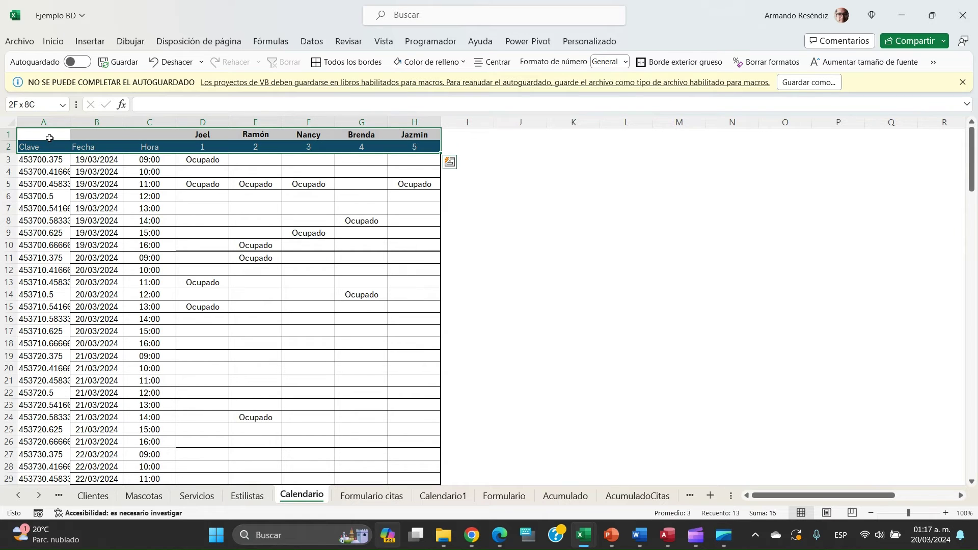
{"action": "key", "text": "ctrl+c"}
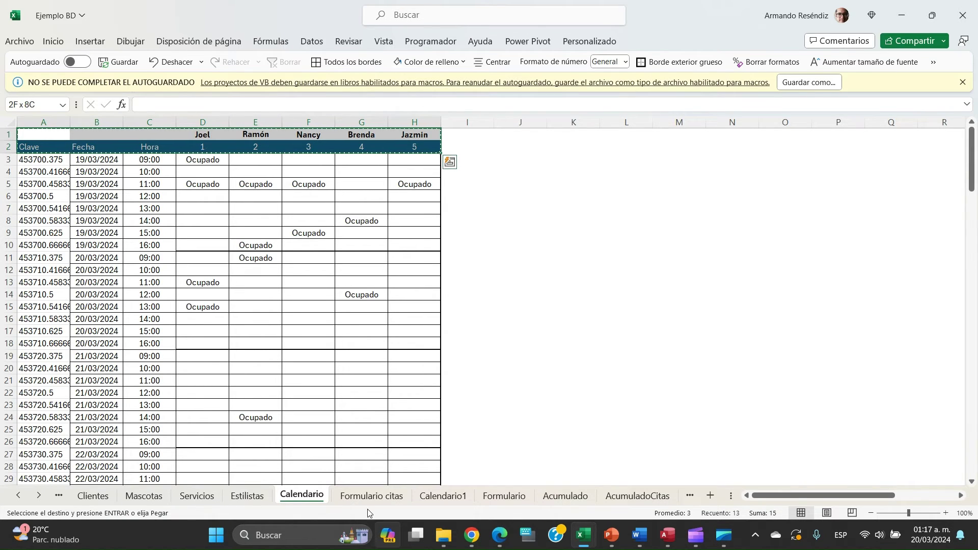
{"action": "left_click", "coordinate": [433, 497]}
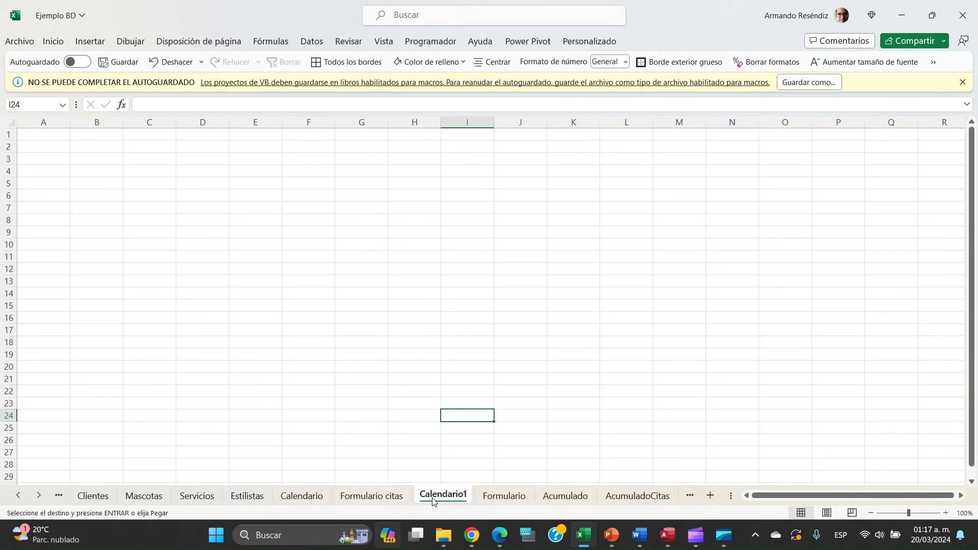
{"action": "key", "text": "ctrl+Home"}
{"action": "key", "text": "ctrl+v"}
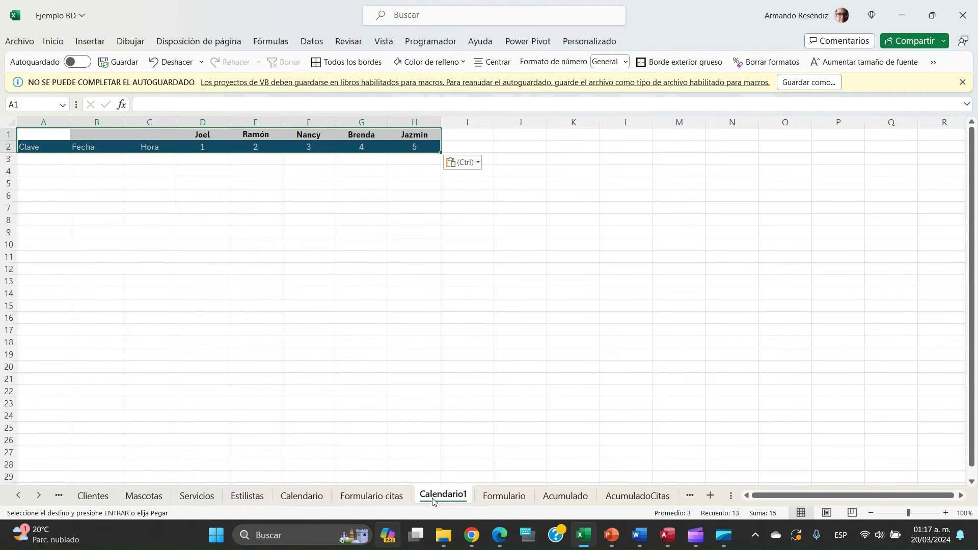
{"action": "left_click", "coordinate": [202, 170]}
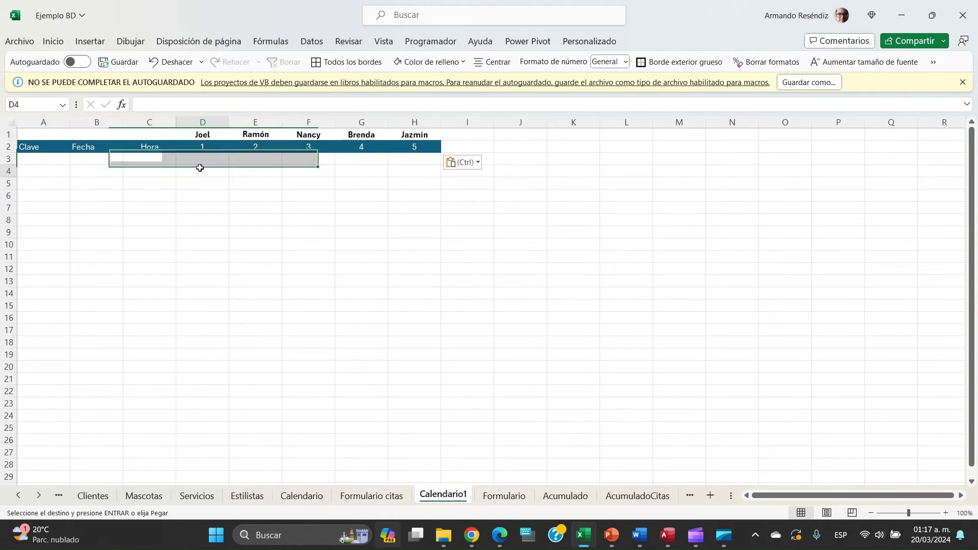
- Review the Clave, Fecha and Hora columns and the stylist header block D1:H2 on Calendario1
{"action": "left_click", "coordinate": [56, 158]}
{"action": "left_click", "coordinate": [94, 160]}
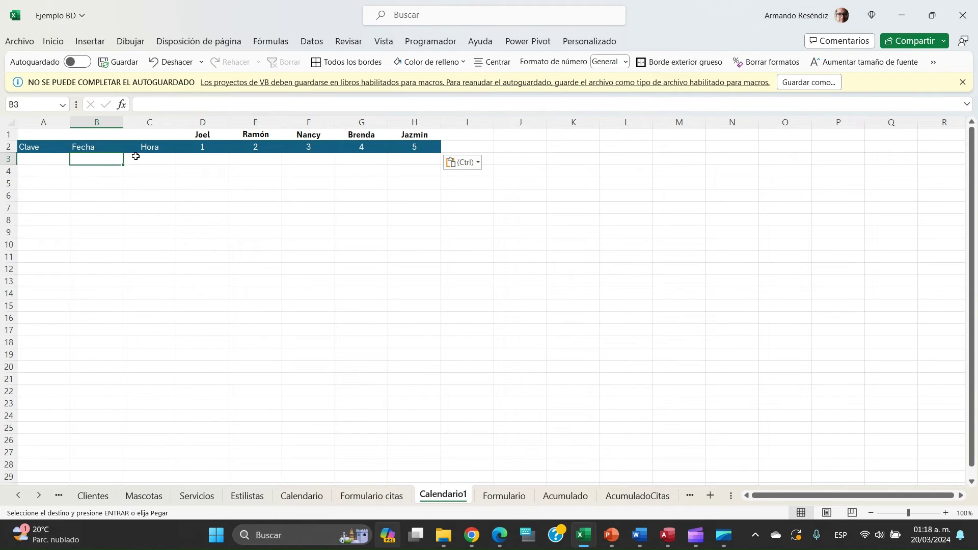
{"action": "left_click", "coordinate": [135, 156]}
{"action": "left_click", "coordinate": [201, 156]}
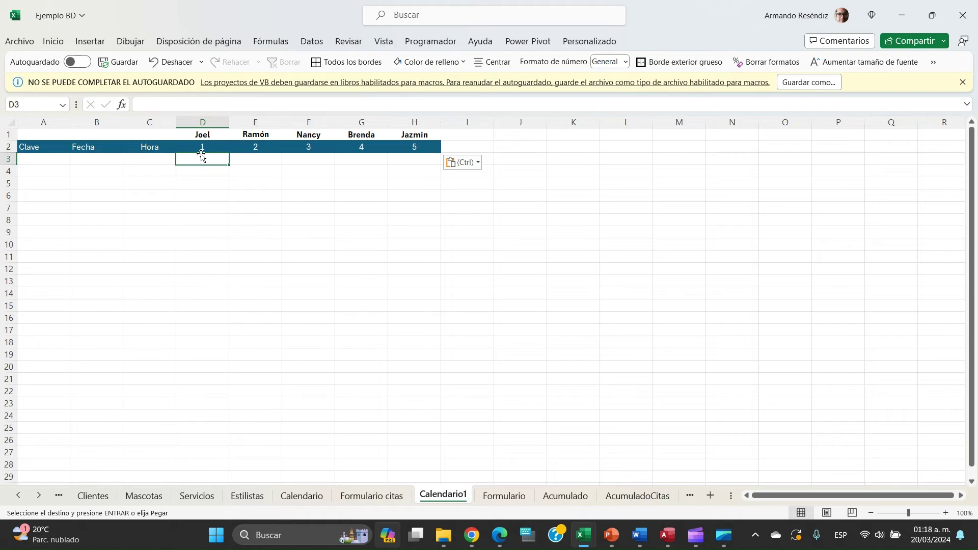
{"action": "key", "text": "Up"}
{"action": "key", "text": "Up"}
{"action": "key", "text": "shift+Down"}
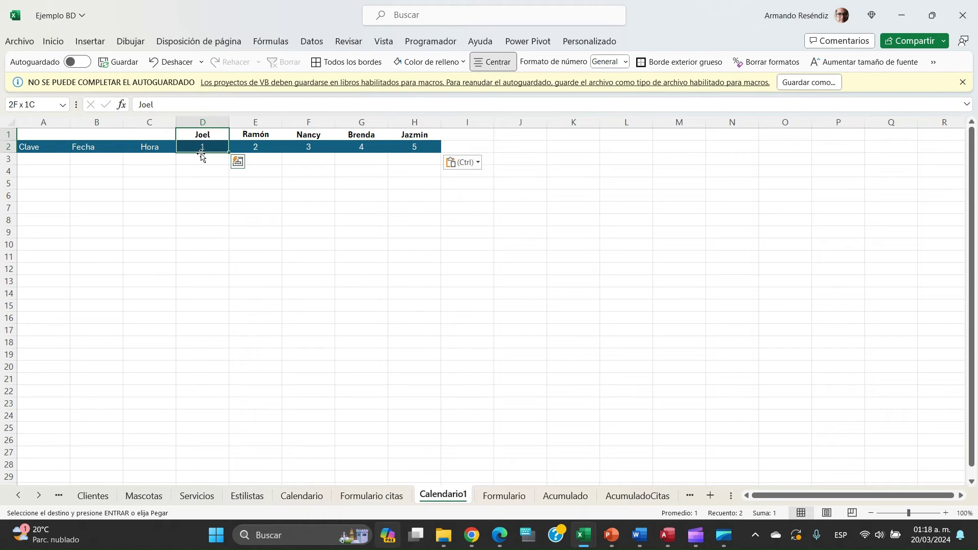
{"action": "key", "text": "shift+Right"}
{"action": "key", "text": "shift+Right"}
{"action": "key", "text": "shift+Right"}
{"action": "key", "text": "shift+Right"}
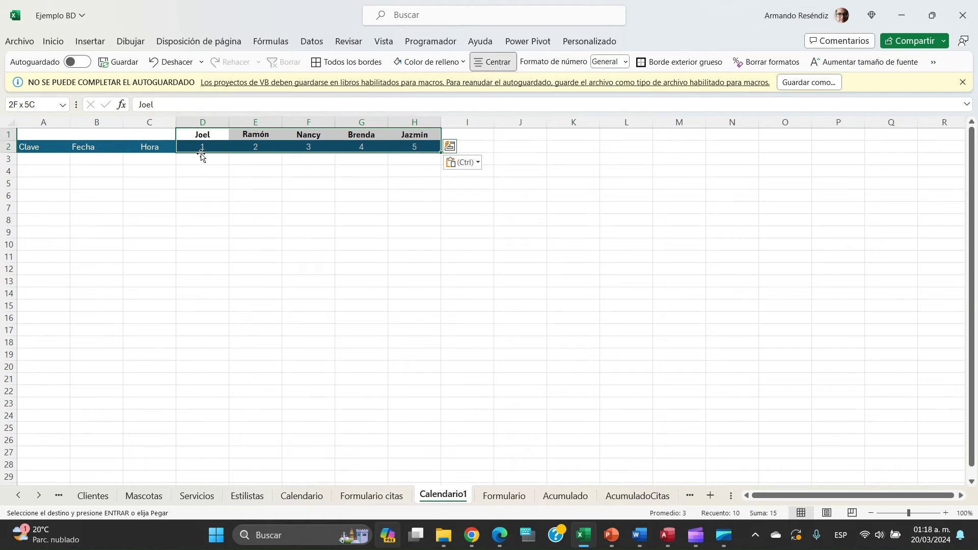
{"action": "key", "text": "Down"}
{"action": "key", "text": "Left"}
{"action": "key", "text": "Left"}
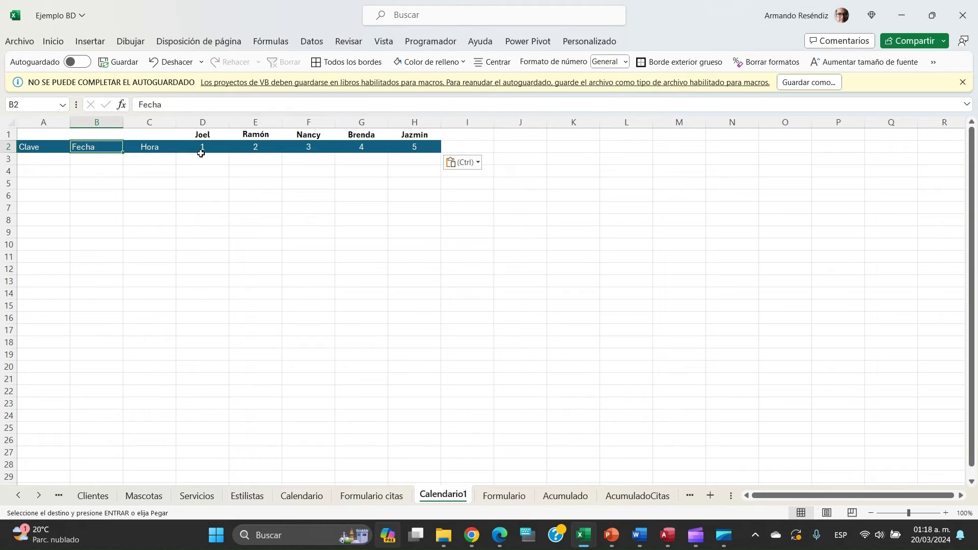
- Enter the date 19/3 in B3 and the hour 9:00 in C3
{"action": "key", "text": "Down"}
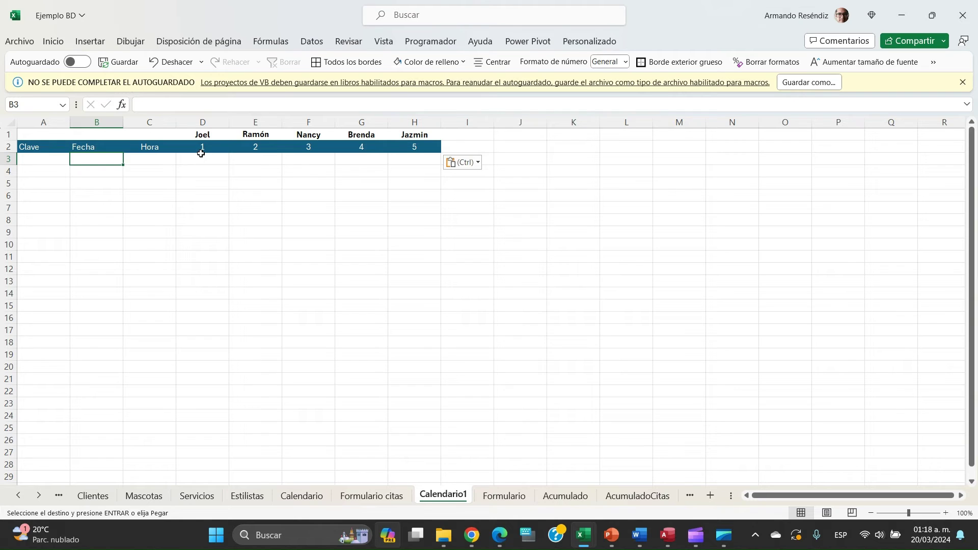
{"action": "type", "text": "19/"}
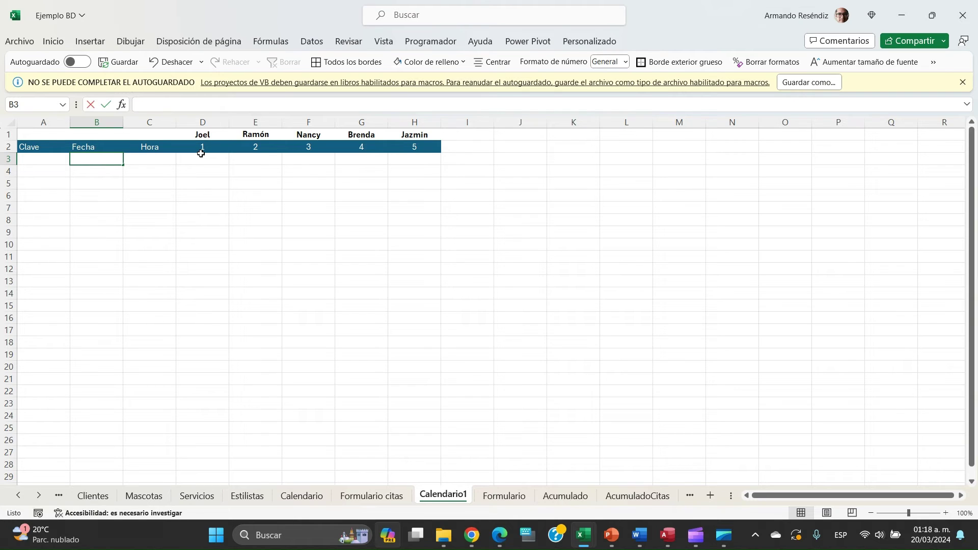
{"action": "type", "text": "3"}
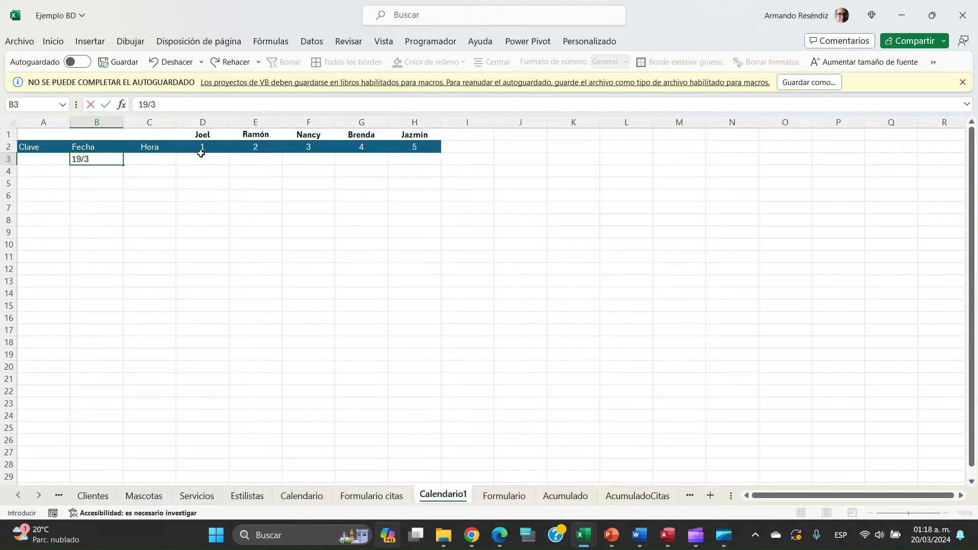
{"action": "key", "text": "Return"}
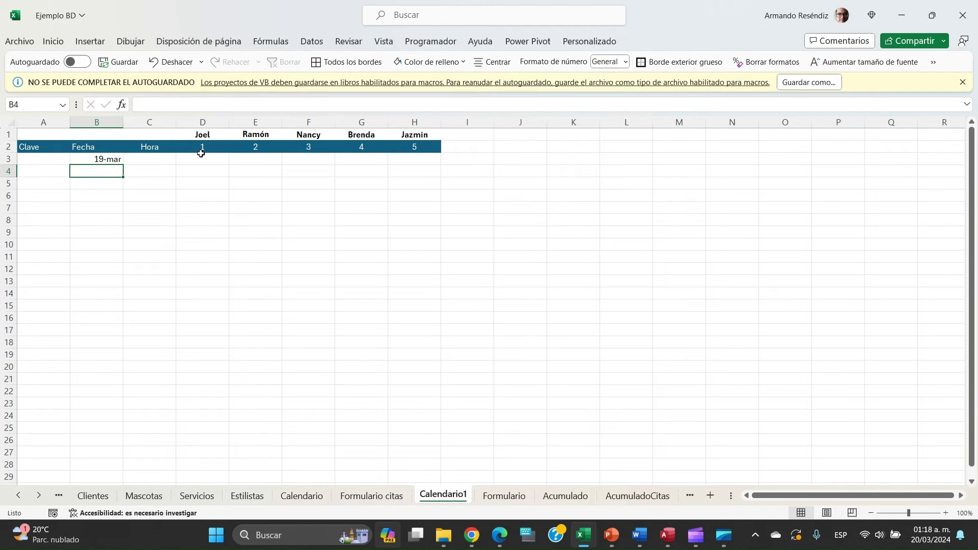
{"action": "key", "text": "Up"}
{"action": "key", "text": "Right"}
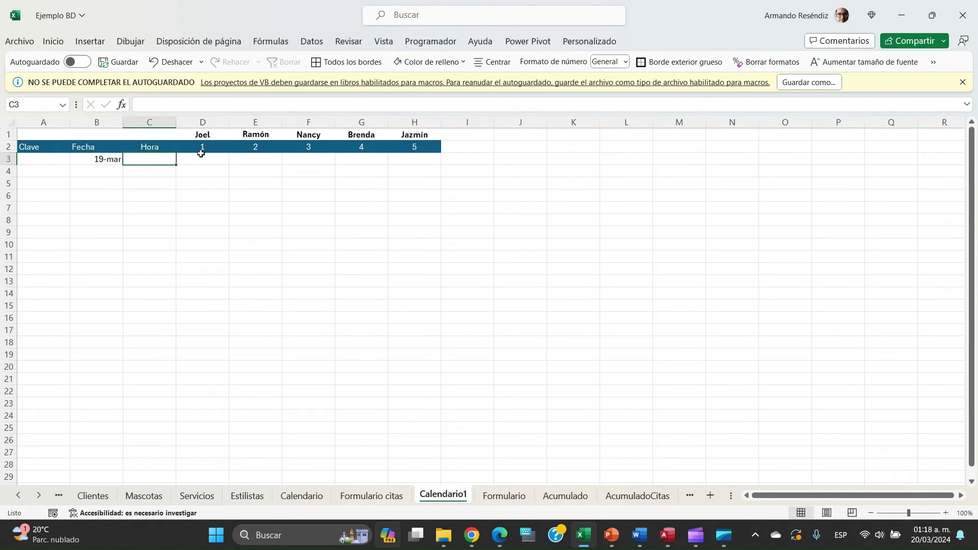
{"action": "type", "text": "9:"}
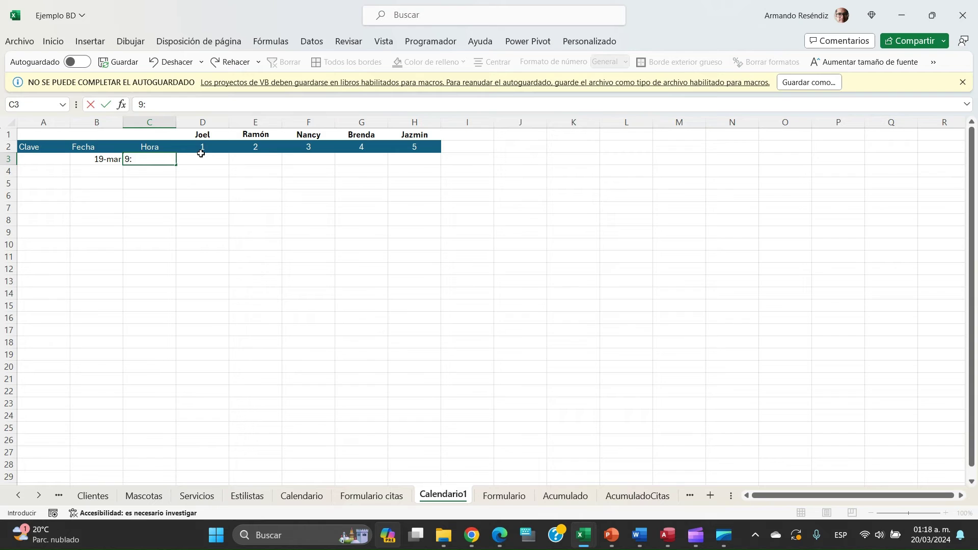
{"action": "type", "text": "00"}
{"action": "key", "text": "Return"}
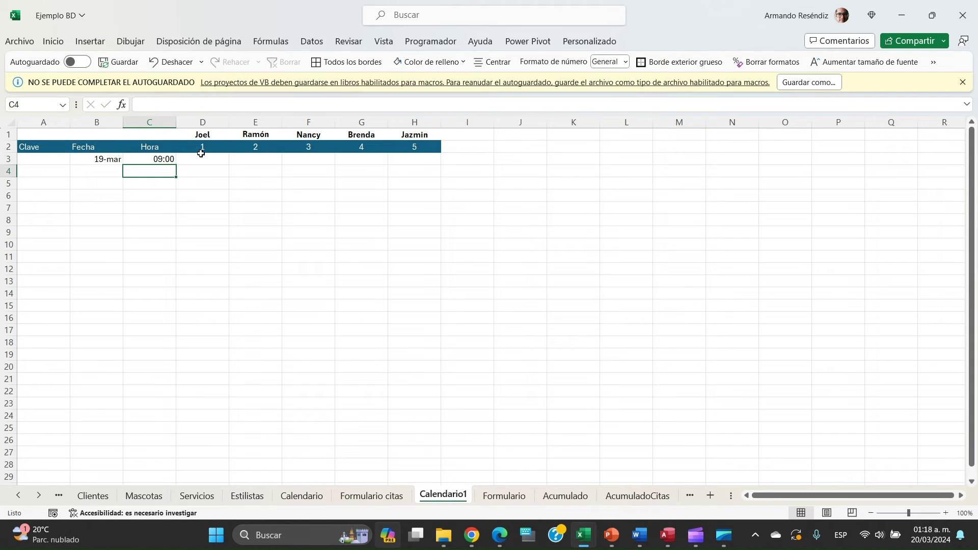
- Enter the hour 10:00 in C4 and fill the date from B3 down into B4
{"action": "key", "text": "Up"}
{"action": "key", "text": "Left"}
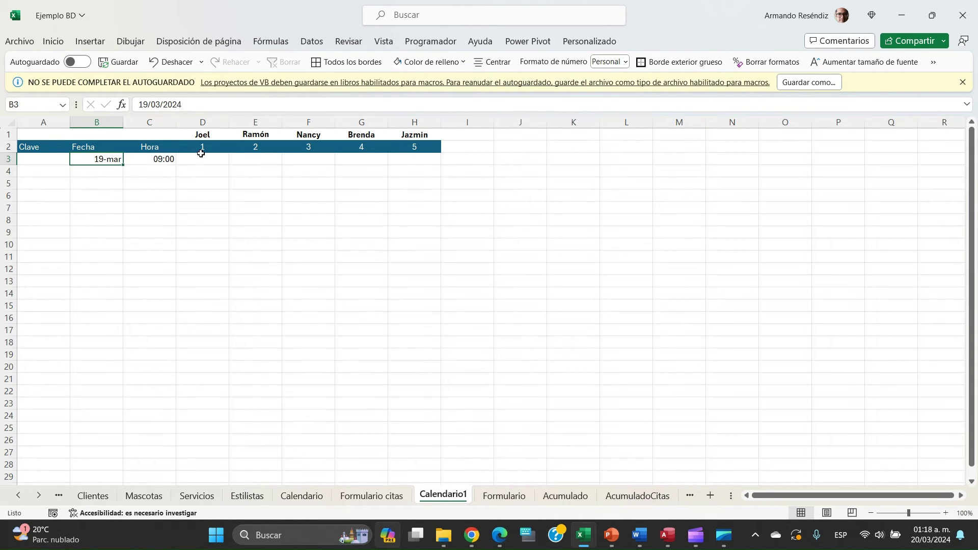
{"action": "key", "text": "Right"}
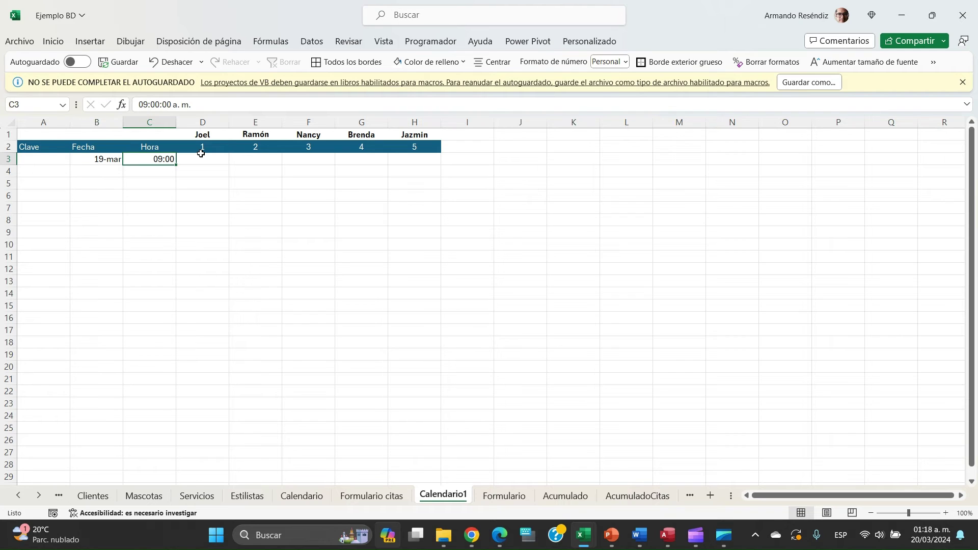
{"action": "key", "text": "Down"}
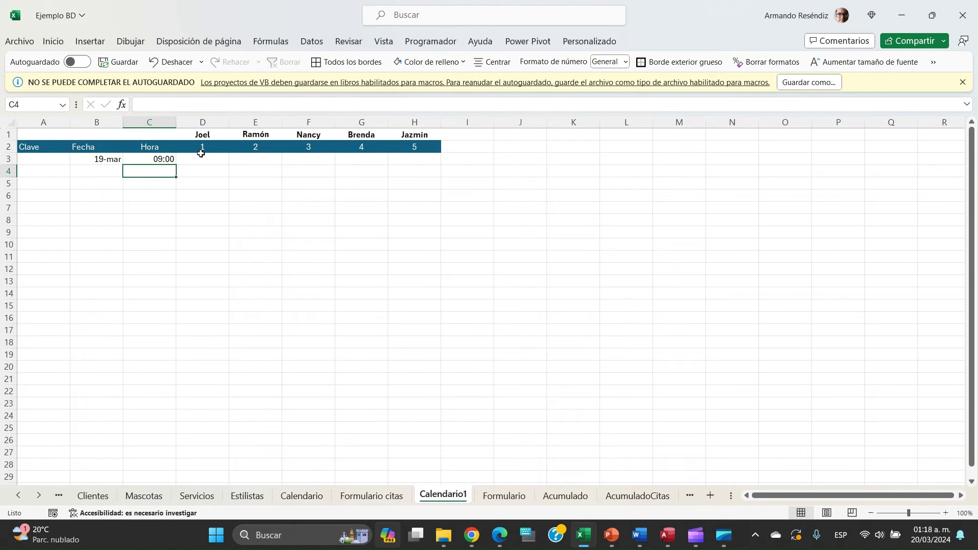
{"action": "type", "text": "10"}
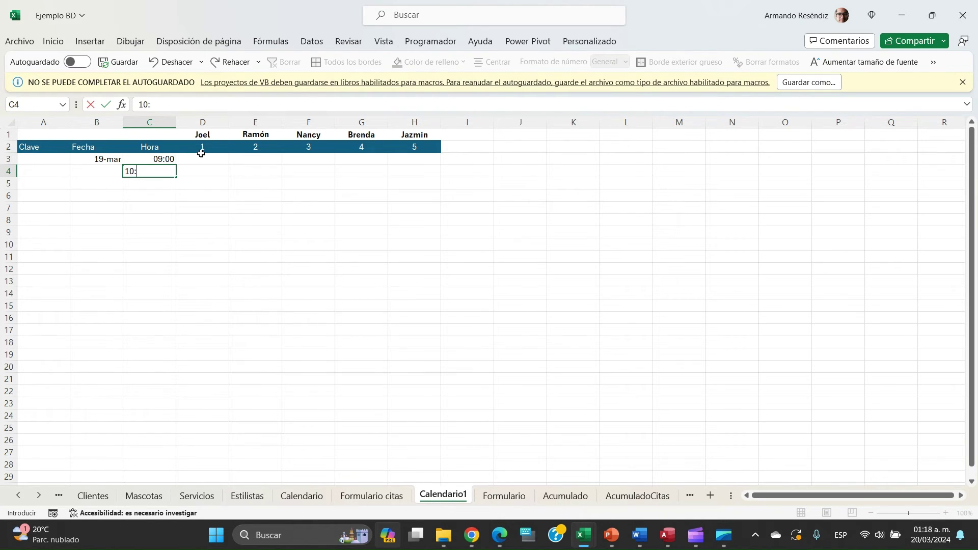
{"action": "type", "text": ":00"}
{"action": "key", "text": "Return"}
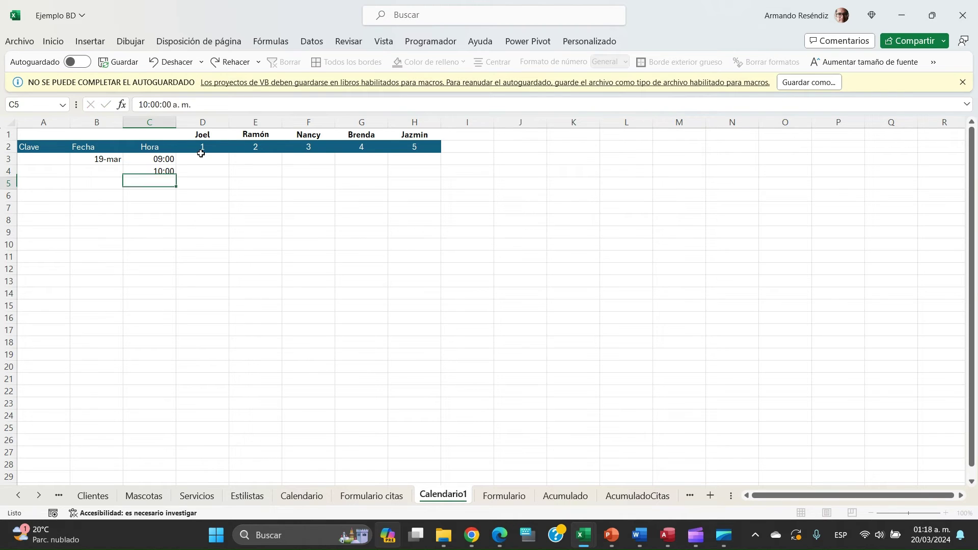
{"action": "key", "text": "Up"}
{"action": "key", "text": "Left"}
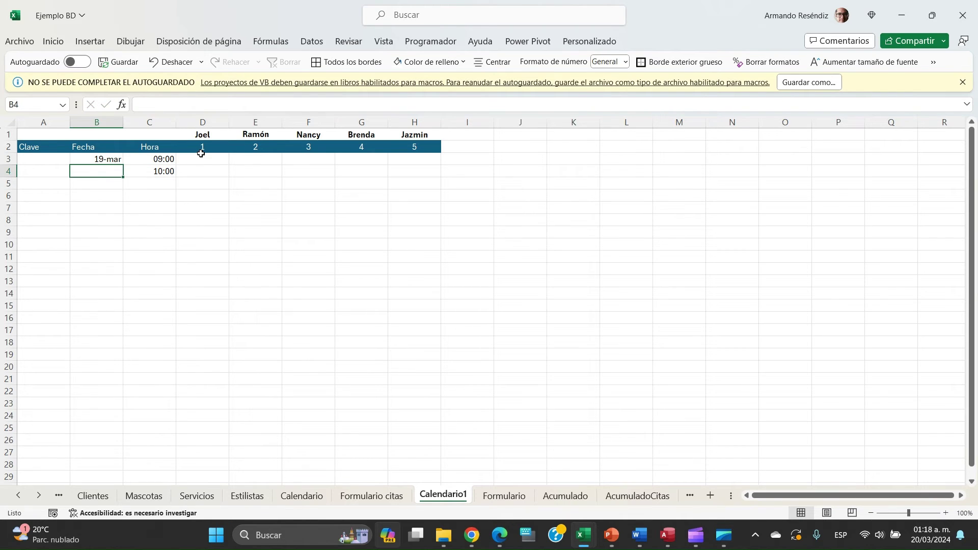
{"action": "key", "text": "ctrl+j"}
- Extend the hourly series from C3:C4 down to 16:00 in C10
{"action": "key", "text": "Up"}
{"action": "key", "text": "Right"}
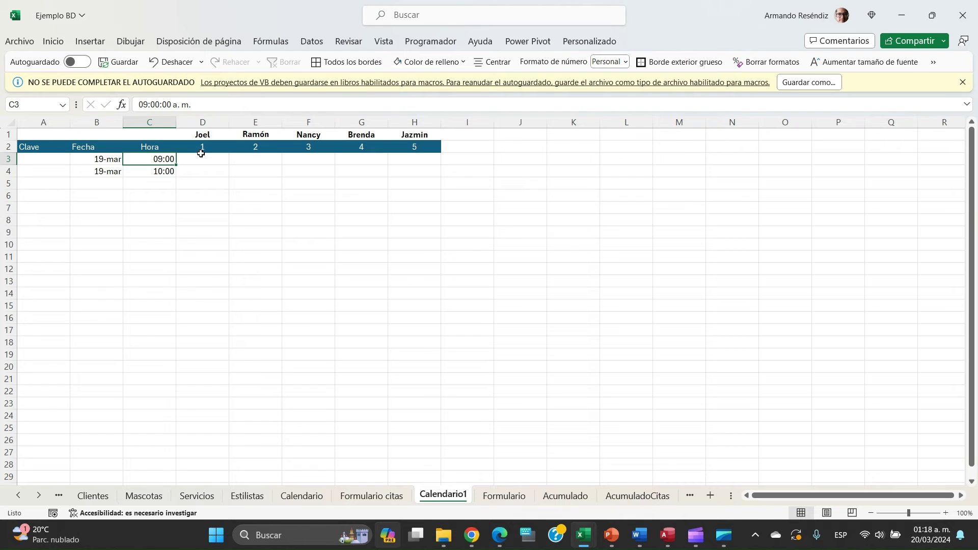
{"action": "key", "text": "shift+Down"}
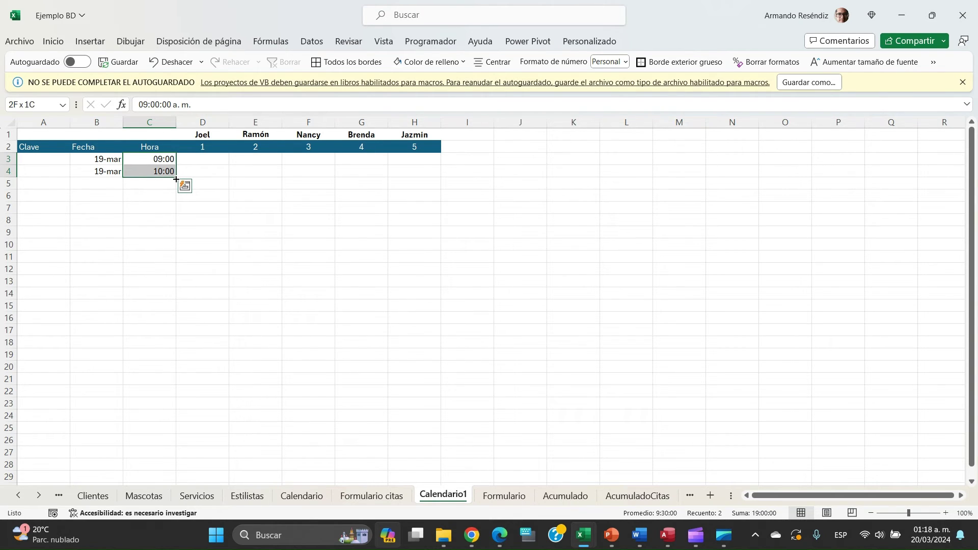
{"action": "left_click_drag", "start_coordinate": [177, 178], "coordinate": [180, 254]}
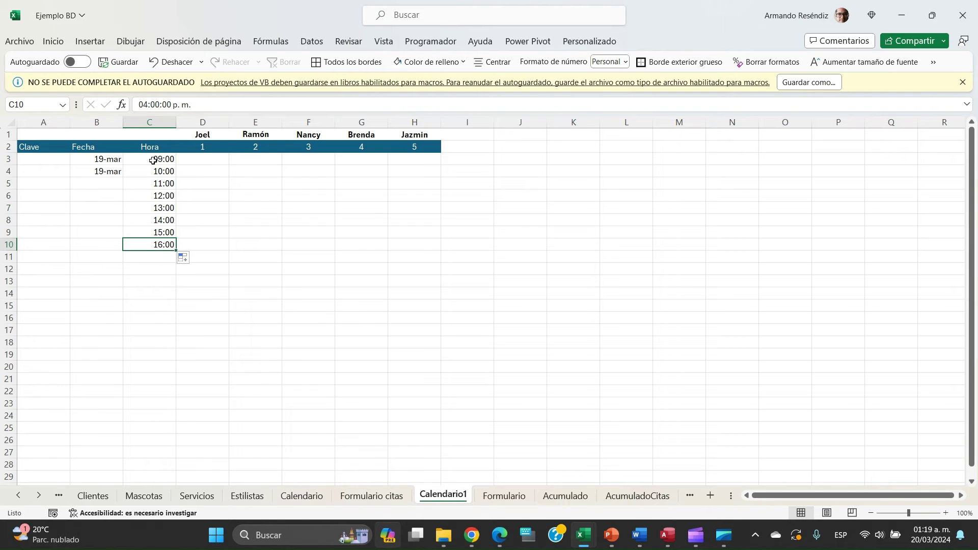
- Copy the date in B4 down through B10 so every hour row has its date
{"action": "key", "text": "Left"}
{"action": "key", "text": "Up"}
{"action": "key", "text": "Up"}
{"action": "key", "text": "Up"}
{"action": "key", "text": "Up"}
{"action": "key", "text": "Up"}
{"action": "key", "text": "Up"}
{"action": "key", "text": "Up"}
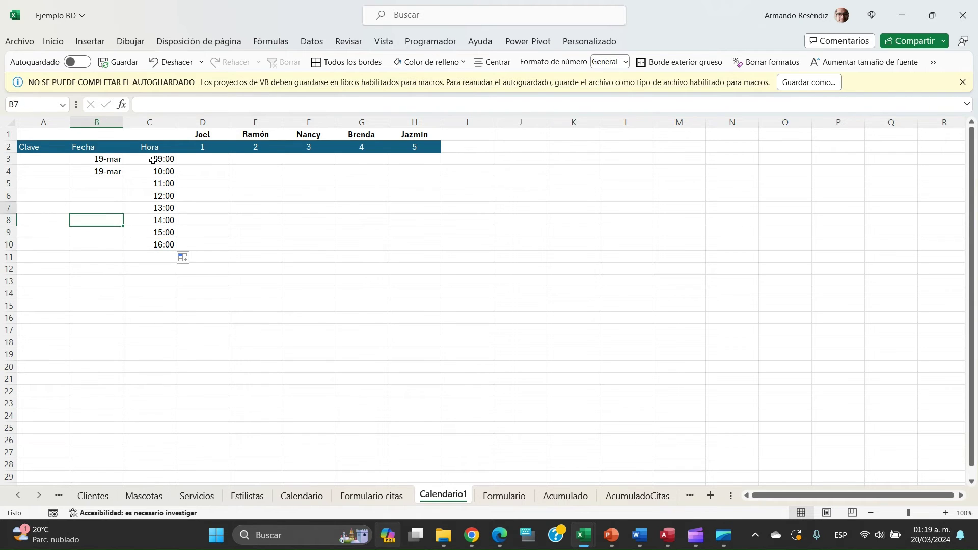
{"action": "key", "text": "Down"}
{"action": "key", "text": "ctrl+c"}
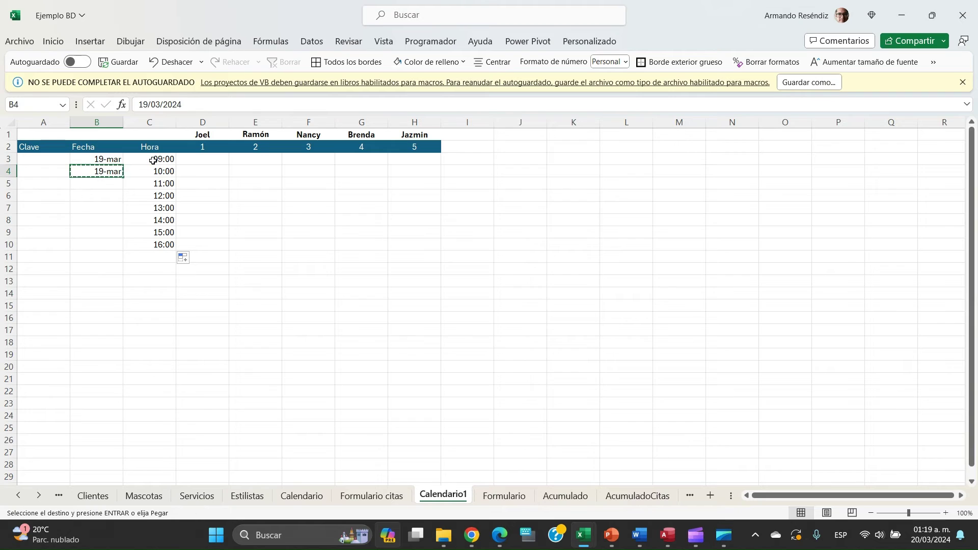
{"action": "key", "text": "Down"}
{"action": "key", "text": "shift+Down"}
{"action": "key", "text": "shift+Down"}
{"action": "key", "text": "shift+Down"}
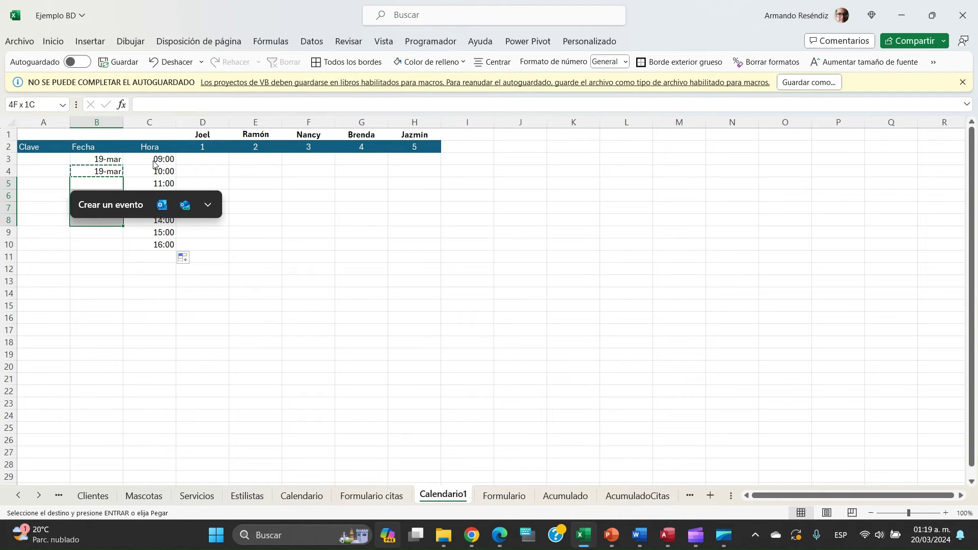
{"action": "key", "text": "Up"}
{"action": "key", "text": "shift+Down"}
{"action": "key", "text": "shift+Down"}
{"action": "key", "text": "shift+Down"}
{"action": "key", "text": "shift+Down"}
{"action": "key", "text": "shift+Down"}
{"action": "key", "text": "shift+Down"}
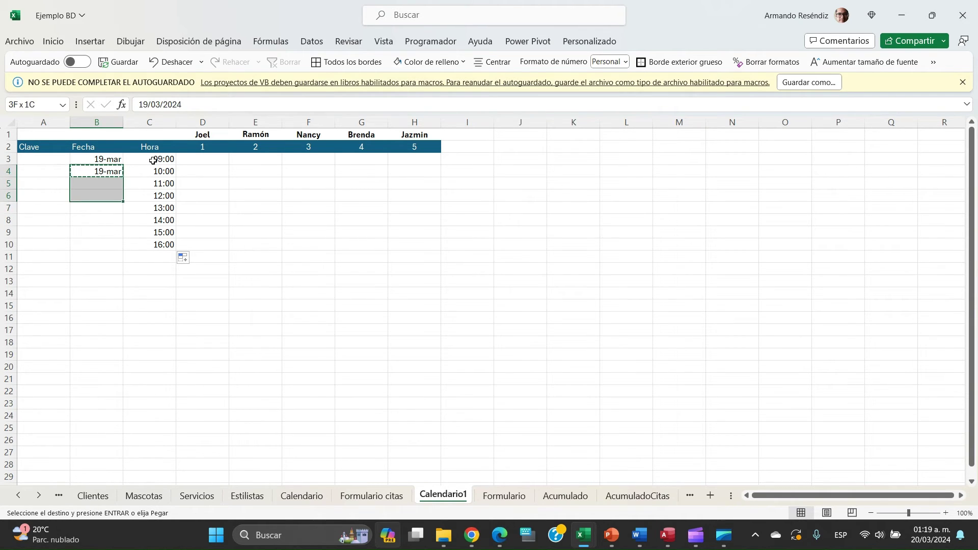
{"action": "key", "text": "Return"}
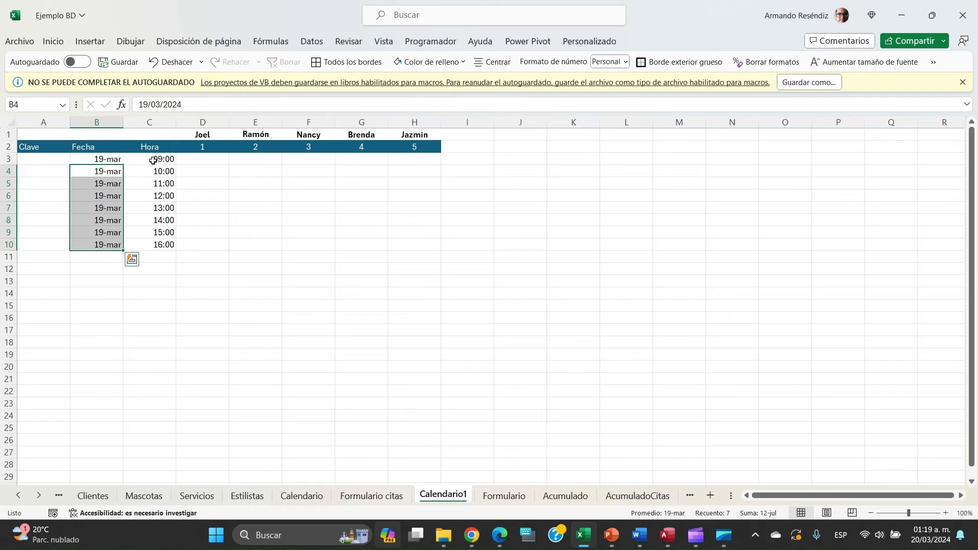
- Enter the formula =B3+1 in B11 to start the following day's rows
{"action": "key", "text": "Up"}
{"action": "key", "text": "Right"}
{"action": "key", "text": "Down"}
{"action": "key", "text": "Left"}
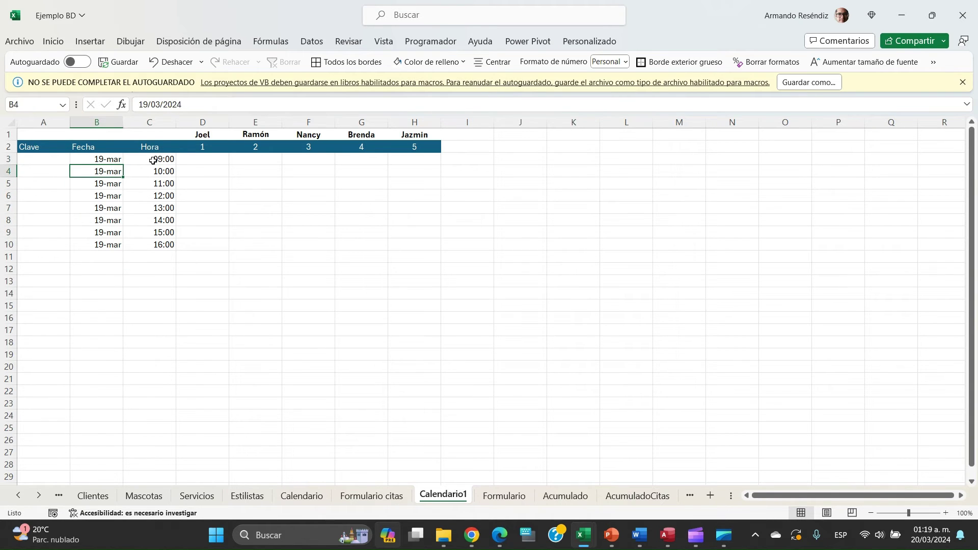
{"action": "key", "text": "Up"}
{"action": "key", "text": "Down"}
{"action": "key", "text": "Down"}
{"action": "key", "text": "Down"}
{"action": "key", "text": "Down"}
{"action": "key", "text": "Down"}
{"action": "key", "text": "Down"}
{"action": "key", "text": "Down"}
{"action": "key", "text": "Down"}
{"action": "key", "text": "Down"}
{"action": "key", "text": "Down"}
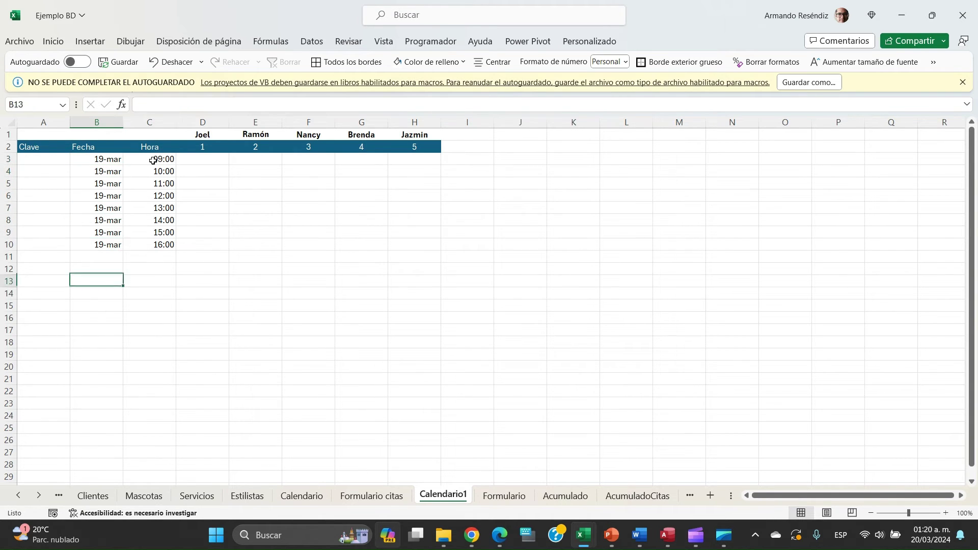
{"action": "key", "text": "Up"}
{"action": "key", "text": "Up"}
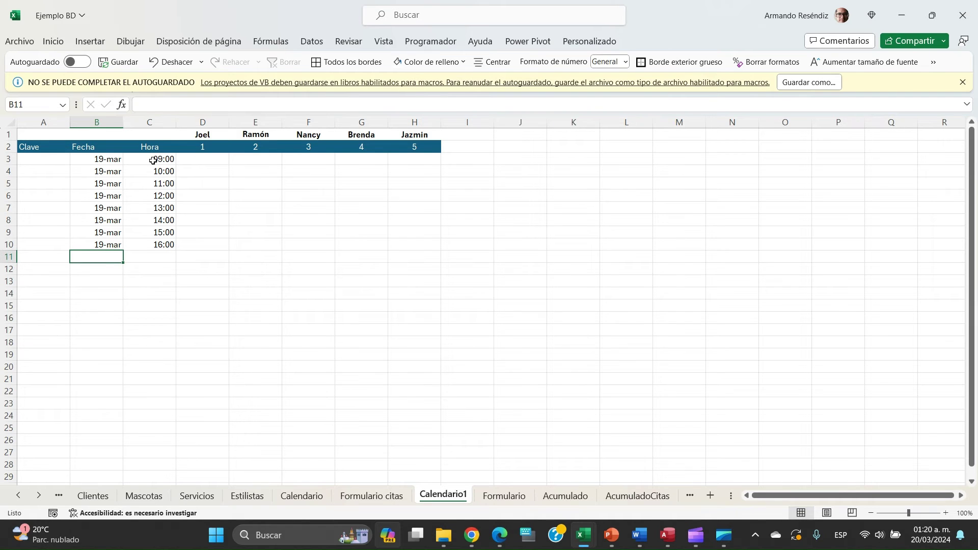
{"action": "type", "text": "="}
{"action": "key", "text": "Up"}
{"action": "key", "text": "Up"}
{"action": "key", "text": "Up"}
{"action": "key", "text": "Up"}
{"action": "key", "text": "Up"}
{"action": "key", "text": "Up"}
{"action": "key", "text": "Up"}
{"action": "key", "text": "Up"}
{"action": "key", "text": "Up"}
{"action": "key", "text": "Up"}
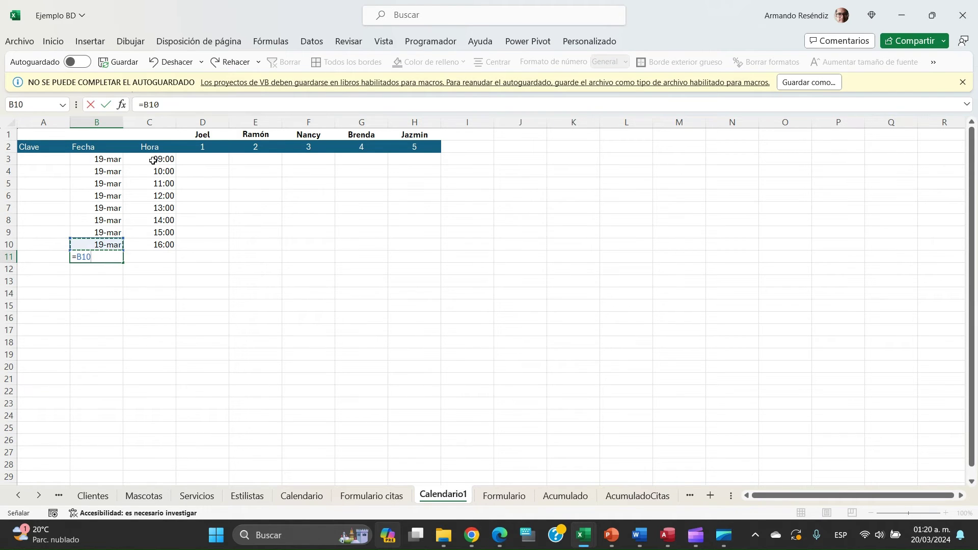
{"action": "key", "text": "Down"}
{"action": "key", "text": "Down"}
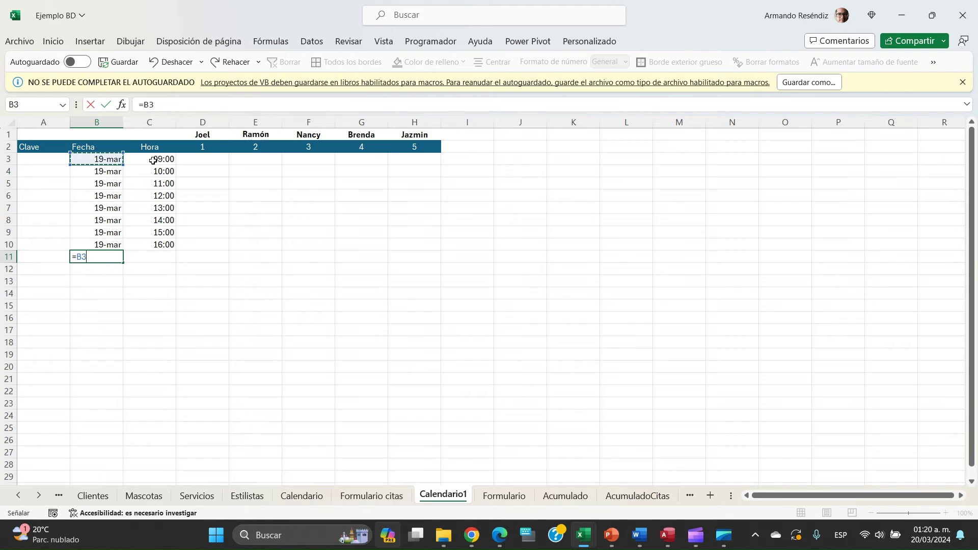
{"action": "type", "text": "+1"}
{"action": "key", "text": "Return"}
- Fill the next-day date formula from B11 down through B18
{"action": "key", "text": "Up"}
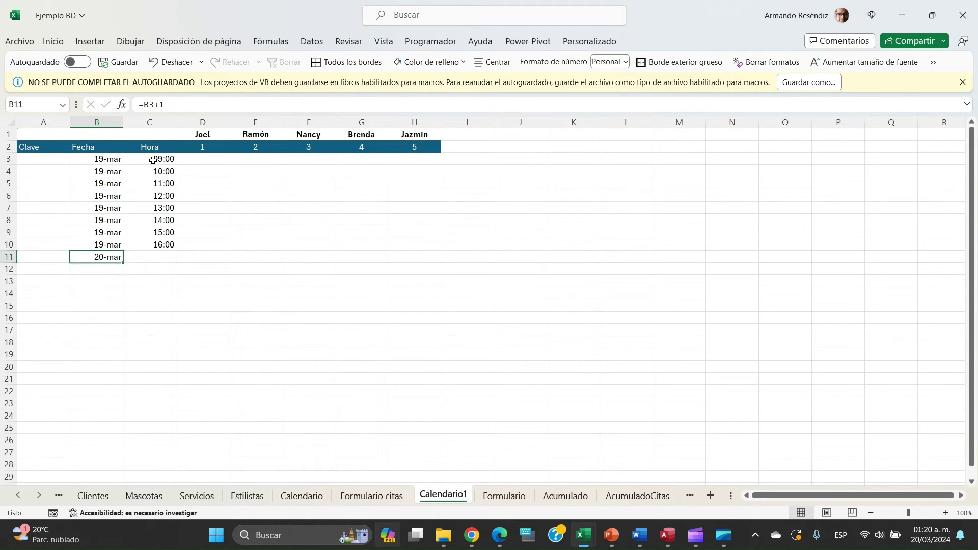
{"action": "key", "text": "shift+Down"}
{"action": "key", "text": "shift+Down"}
{"action": "key", "text": "shift+Down"}
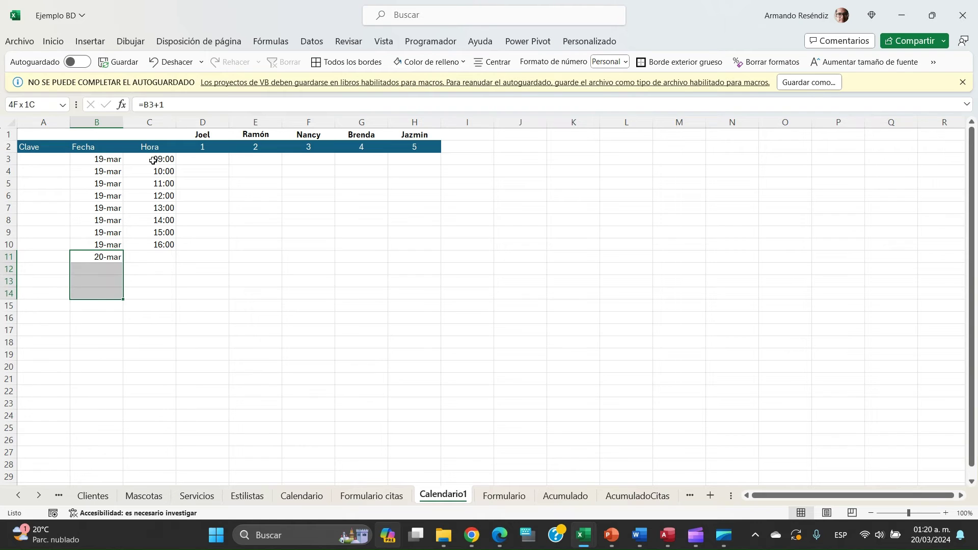
{"action": "key", "text": "shift+Down"}
{"action": "key", "text": "shift+Down"}
{"action": "key", "text": "shift+Down"}
{"action": "key", "text": "shift+Down"}
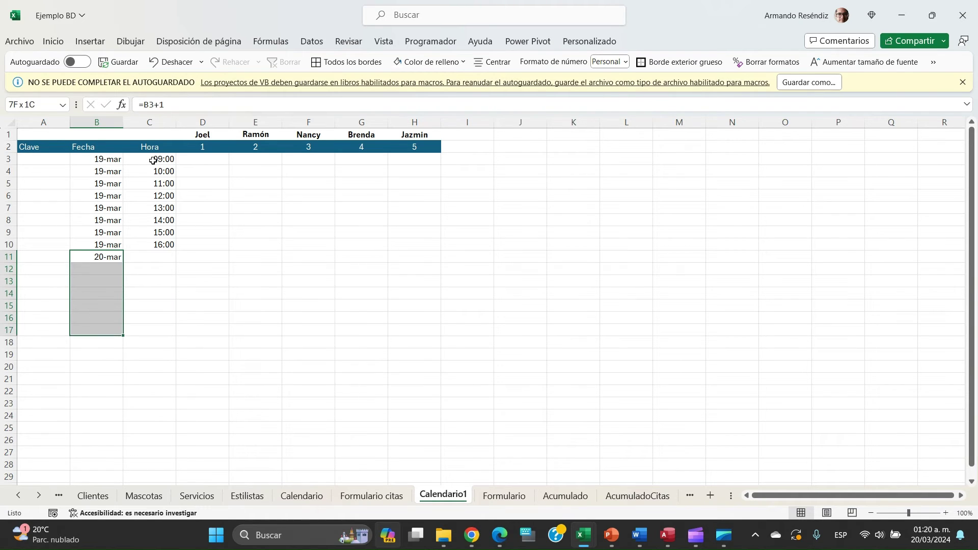
{"action": "key", "text": "ctrl+j"}
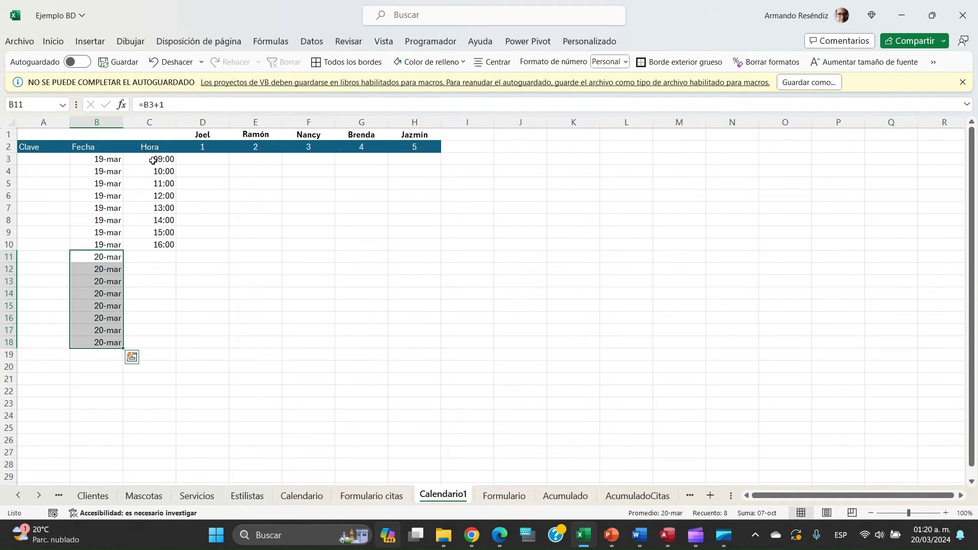
- Copy the hours in C3:C10 to C11:C18 so the second day has the same hourly slots
{"action": "key", "text": "Up"}
{"action": "key", "text": "Right"}
{"action": "key", "text": "shift+Up"}
{"action": "key", "text": "shift+Up"}
{"action": "key", "text": "shift+Up"}
{"action": "key", "text": "shift+Up"}
{"action": "key", "text": "shift+Up"}
{"action": "key", "text": "shift+Up"}
{"action": "key", "text": "shift+Up"}
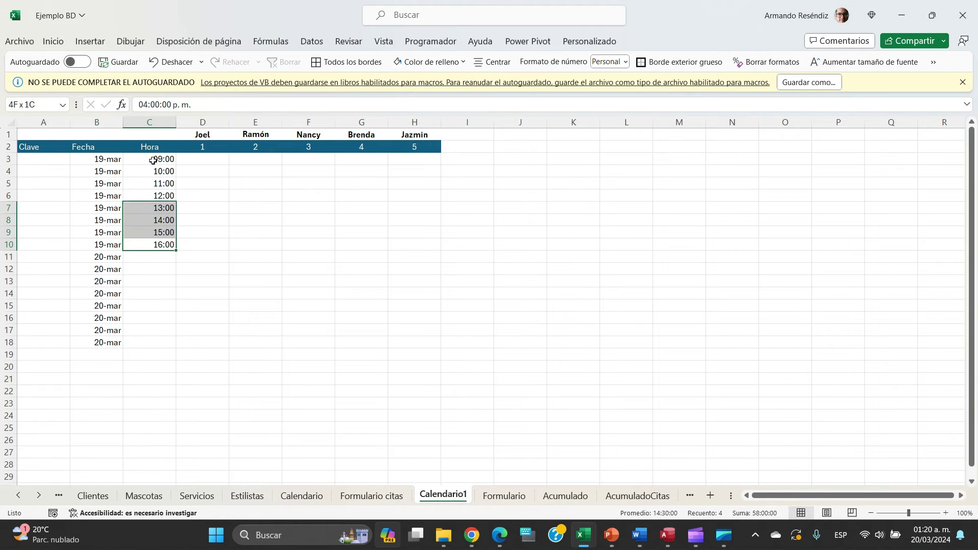
{"action": "key", "text": "ctrl+c"}
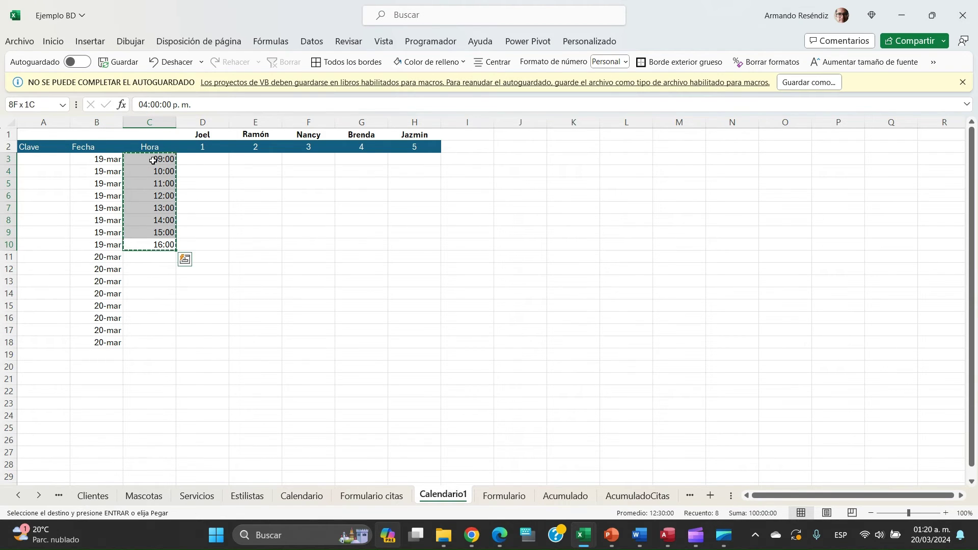
{"action": "key", "text": "Down"}
{"action": "key", "text": "Down"}
{"action": "key", "text": "Down"}
{"action": "key", "text": "Up"}
{"action": "key", "text": "Up"}
{"action": "key", "text": "shift+Down"}
{"action": "key", "text": "shift+Down"}
{"action": "key", "text": "shift+Down"}
{"action": "key", "text": "shift+Down"}
{"action": "key", "text": "shift+Down"}
{"action": "key", "text": "shift+Down"}
{"action": "key", "text": "shift+Down"}
{"action": "key", "text": "ctrl+v"}
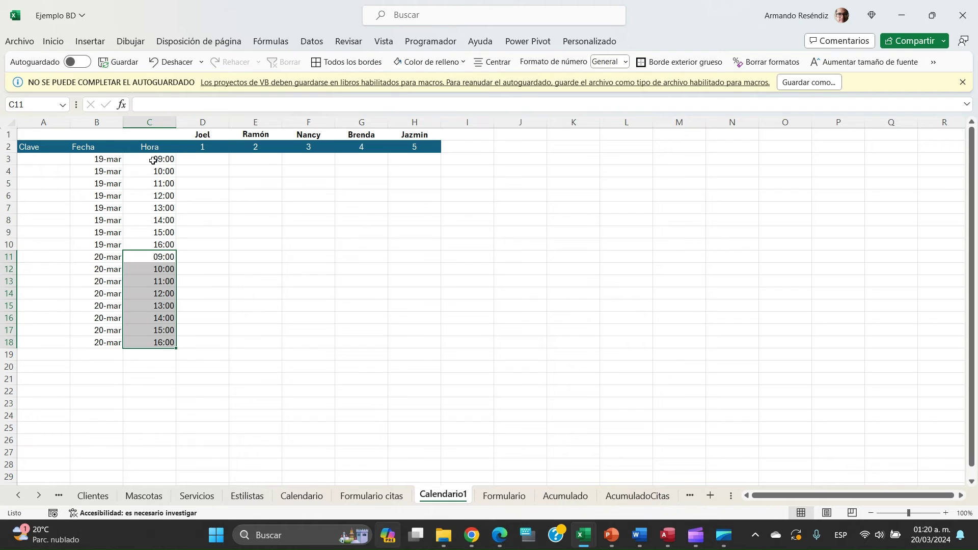
- Copy the second day's dates and hours in B11:C18 to B19 to create the third day's rows
{"action": "key", "text": "Left"}
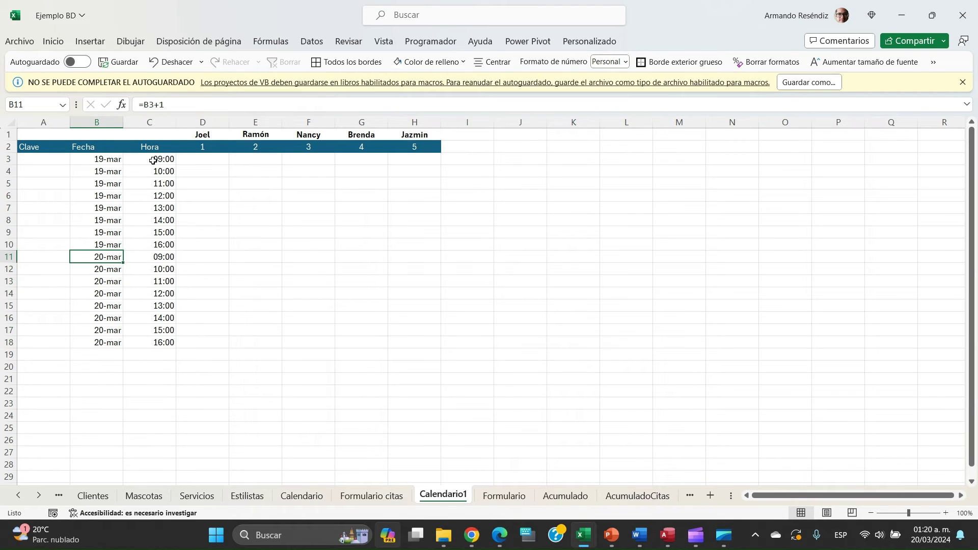
{"action": "key", "text": "shift+Right"}
{"action": "key", "text": "shift+Down"}
{"action": "key", "text": "shift+Down"}
{"action": "key", "text": "shift+Down"}
{"action": "key", "text": "shift+Down"}
{"action": "key", "text": "shift+Down"}
{"action": "key", "text": "shift+Down"}
{"action": "key", "text": "shift+Down"}
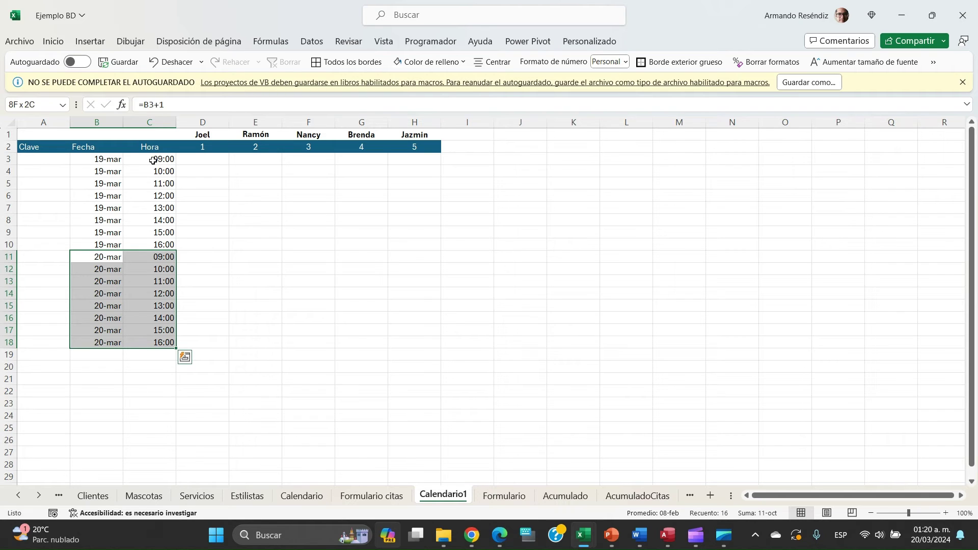
{"action": "key", "text": "ctrl+c"}
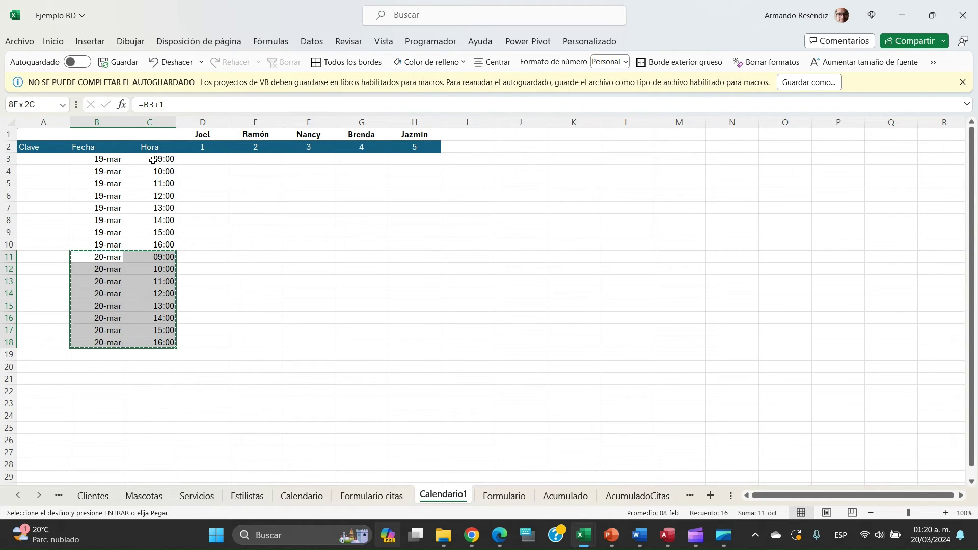
{"action": "key", "text": "Down"}
{"action": "key", "text": "Down"}
{"action": "key", "text": "Down"}
{"action": "key", "text": "Down"}
{"action": "key", "text": "Down"}
{"action": "key", "text": "Down"}
{"action": "key", "text": "Down"}
{"action": "key", "text": "Down"}
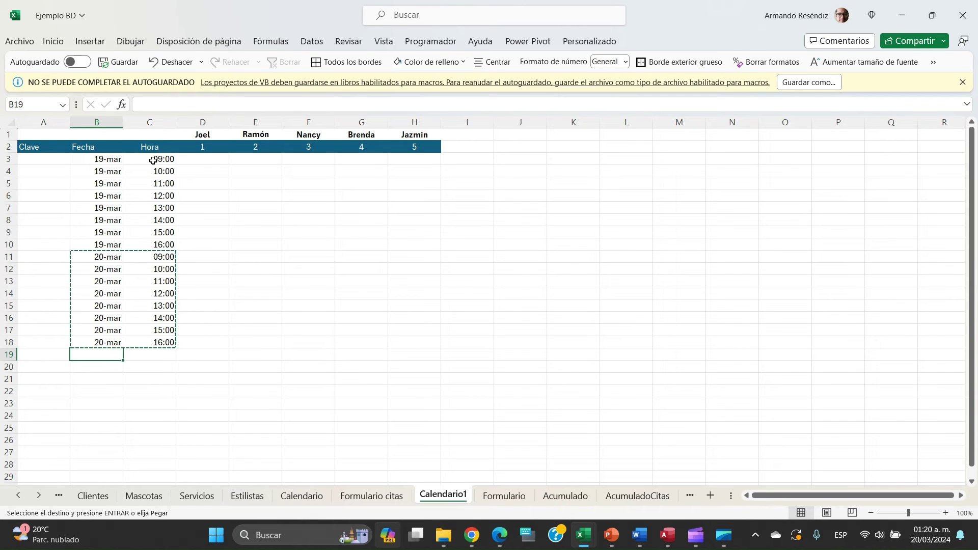
{"action": "key", "text": "ctrl+v"}
- Paste the same date and hour block at B27 to create the fourth day's rows
{"action": "key", "text": "Down"}
{"action": "key", "text": "Down"}
{"action": "key", "text": "Down"}
{"action": "key", "text": "Down"}
{"action": "key", "text": "Down"}
{"action": "key", "text": "Down"}
{"action": "key", "text": "Down"}
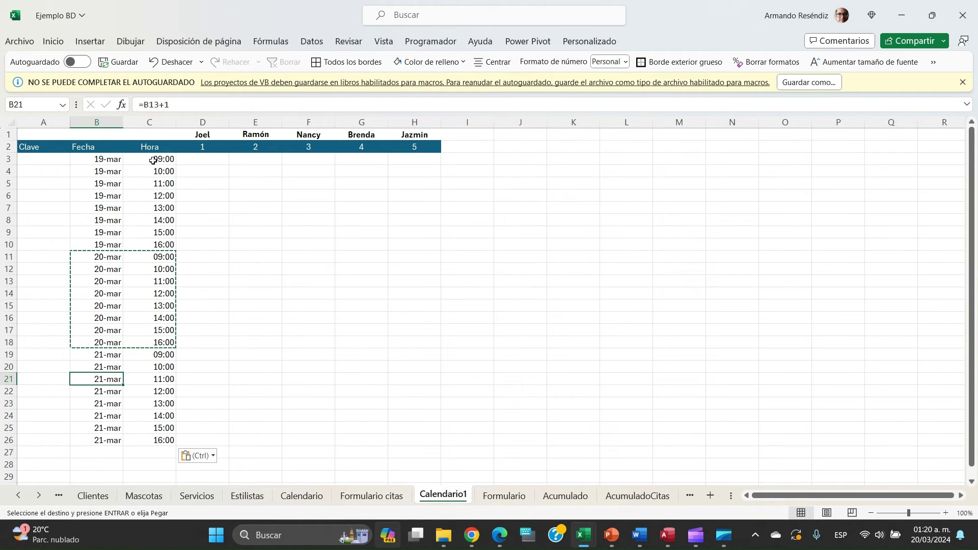
{"action": "key", "text": "Down"}
{"action": "key", "text": "ctrl+v"}
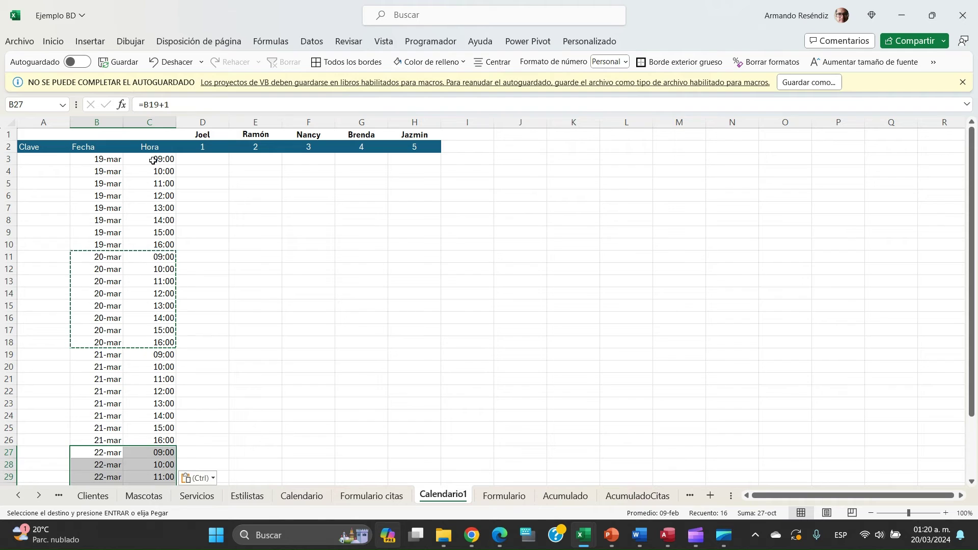
- Review the date and hour rows from the end of the list back up to the headers
{"action": "key", "text": "Down"}
{"action": "key", "text": "Down"}
{"action": "key", "text": "Down"}
{"action": "key", "text": "Down"}
{"action": "key", "text": "Down"}
{"action": "key", "text": "Down"}
{"action": "key", "text": "Down"}
{"action": "key", "text": "Down"}
{"action": "key", "text": "Down"}
{"action": "key", "text": "Down"}
{"action": "key", "text": "Down"}
{"action": "key", "text": "Down"}
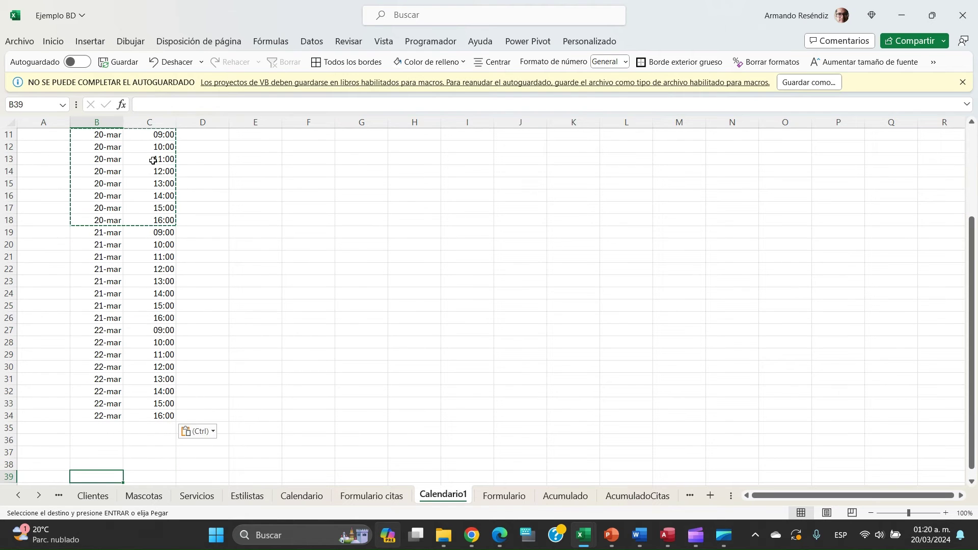
{"action": "key", "text": "Up"}
{"action": "key", "text": "Up"}
{"action": "key", "text": "Up"}
{"action": "key", "text": "Up"}
{"action": "key", "text": "Up"}
{"action": "key", "text": "Up"}
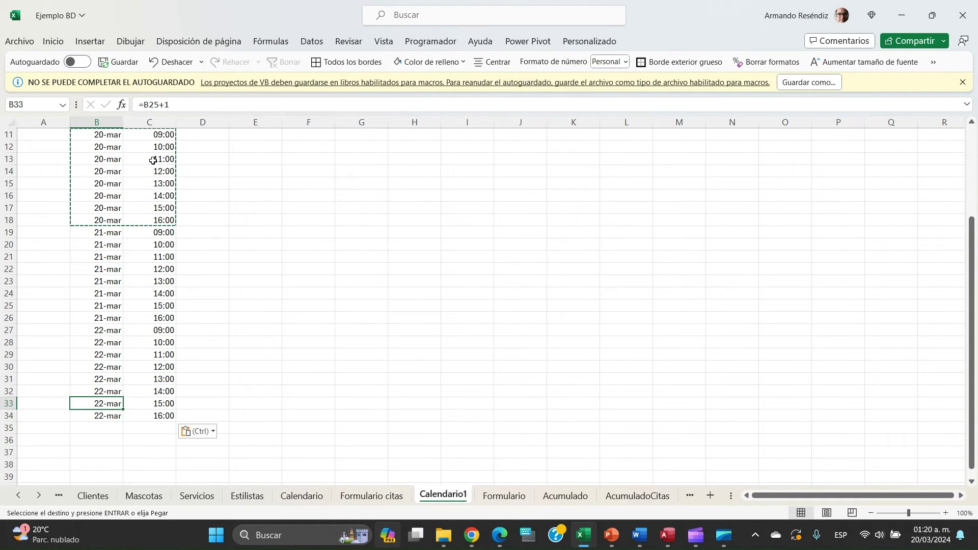
{"action": "key", "text": "Up"}
{"action": "key", "text": "Up"}
{"action": "key", "text": "Up"}
{"action": "key", "text": "ctrl+Up"}
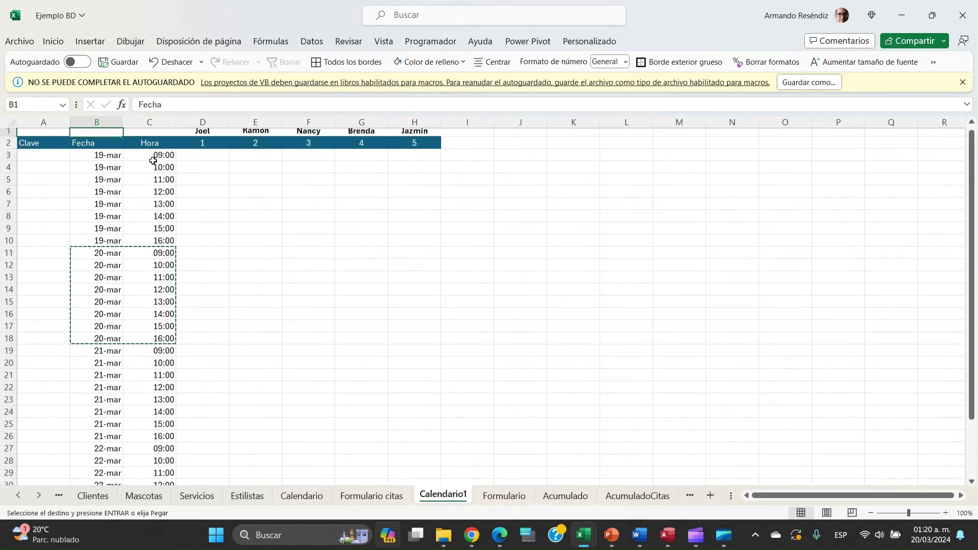
{"action": "key", "text": "Up"}
{"action": "key", "text": "Down"}
{"action": "key", "text": "Right"}
{"action": "key", "text": "Right"}
{"action": "key", "text": "Right"}
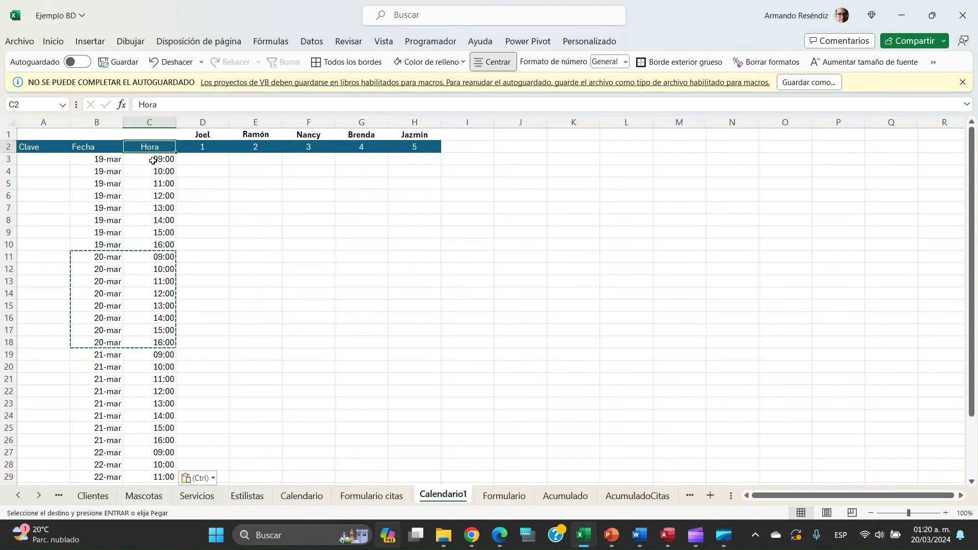
- Enter the formula =B3&C3 in A3 to build the Clave from the date and hour
{"action": "key", "text": "Down"}
{"action": "key", "text": "Down"}
{"action": "key", "text": "Left"}
{"action": "key", "text": "Down"}
{"action": "key", "text": "Left"}
{"action": "key", "text": "Left"}
{"action": "key", "text": "Left"}
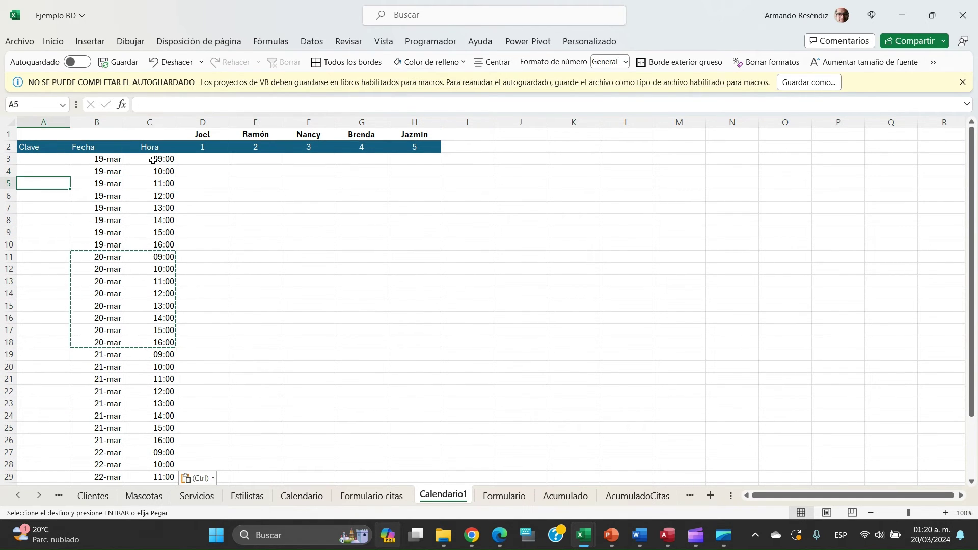
{"action": "key", "text": "Up"}
{"action": "key", "text": "Up"}
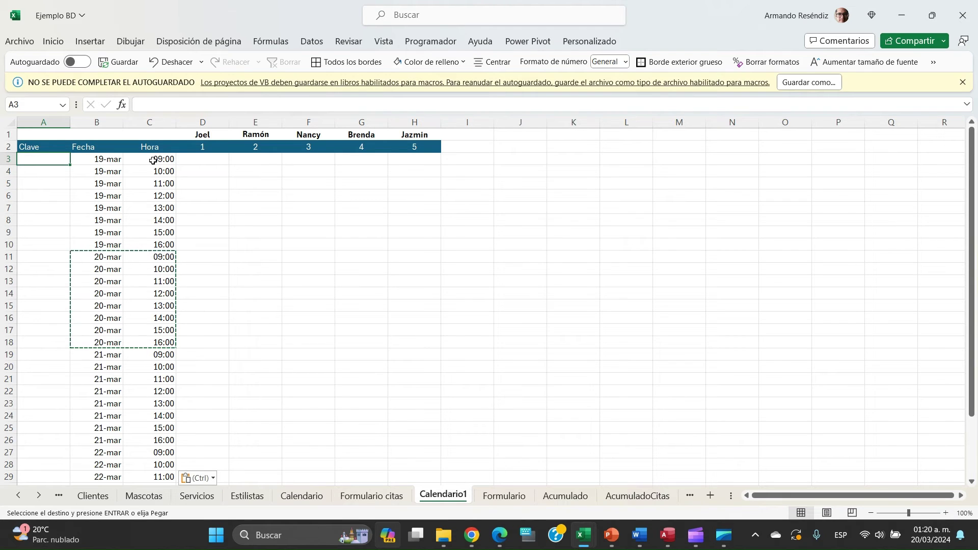
{"action": "type", "text": "="}
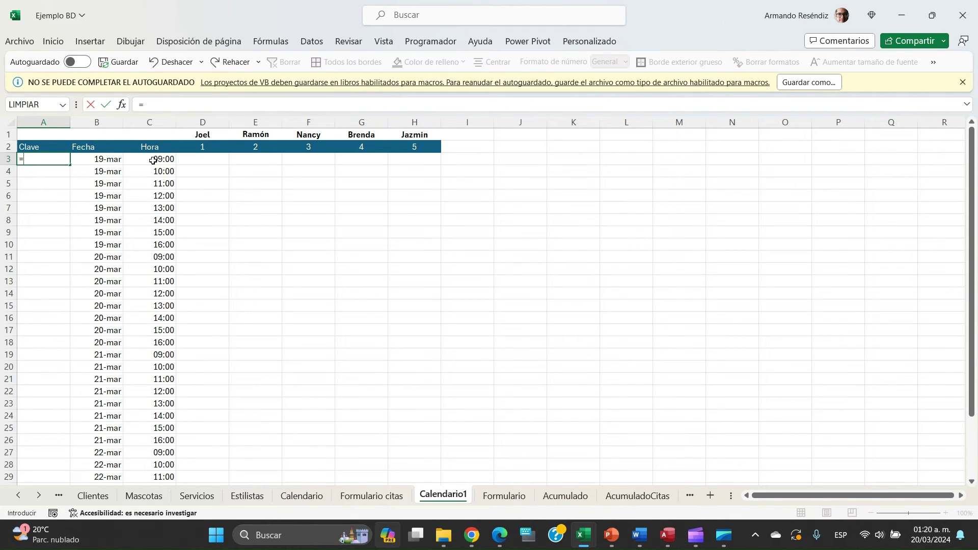
{"action": "key", "text": "Right"}
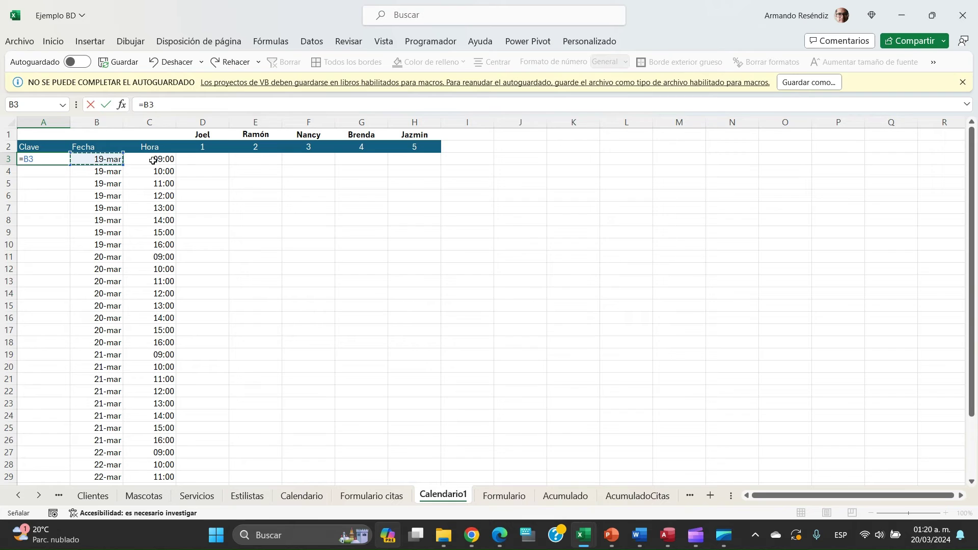
{"action": "type", "text": "&"}
{"action": "key", "text": "Right"}
{"action": "key", "text": "Right"}
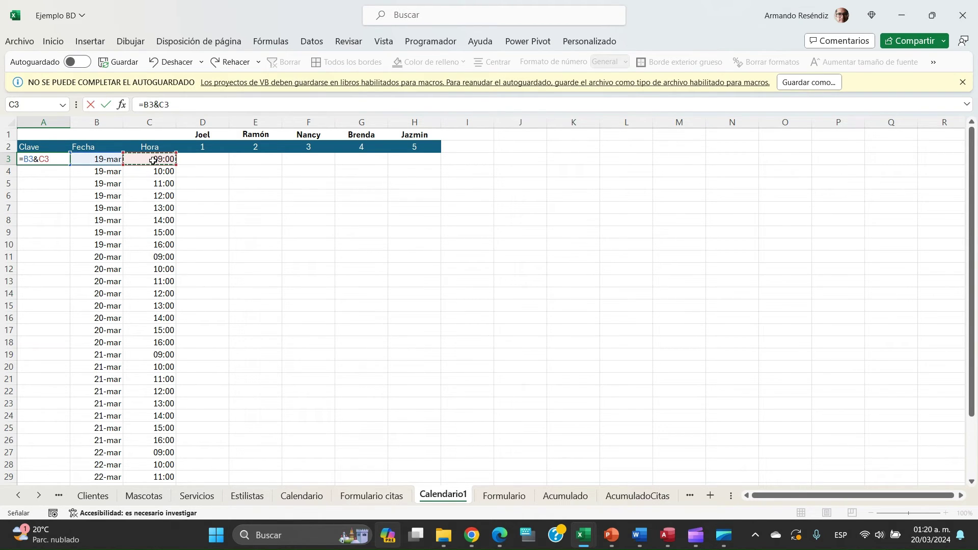
{"action": "key", "text": "Return"}
- Fill the Clave formula from A3 down through A34 and fit column A's width to its contents
{"action": "key", "text": "Up"}
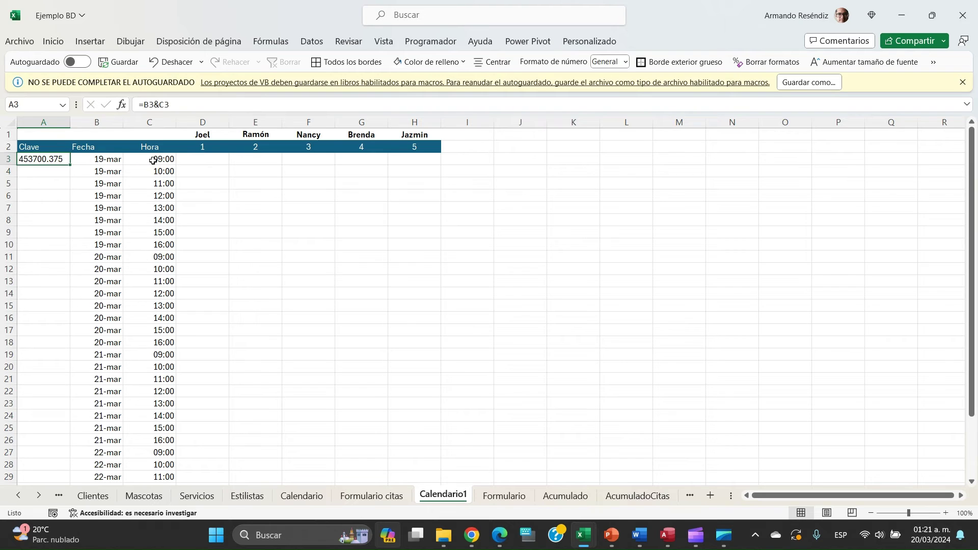
{"action": "double_click", "coordinate": [70, 164]}
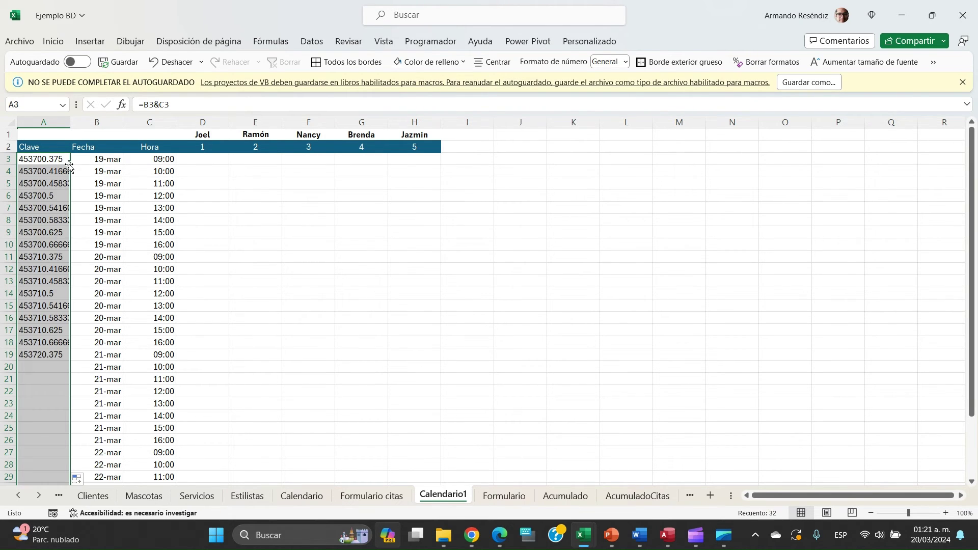
{"action": "double_click", "coordinate": [70, 122]}
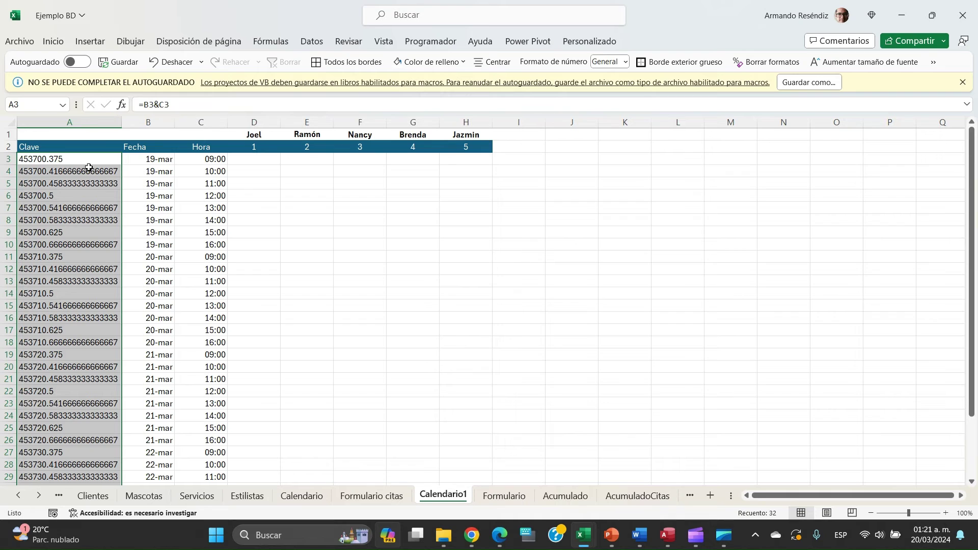
- Check the date and hour behind the first key, and review the keys down column A to row 34
{"action": "left_click", "coordinate": [153, 160]}
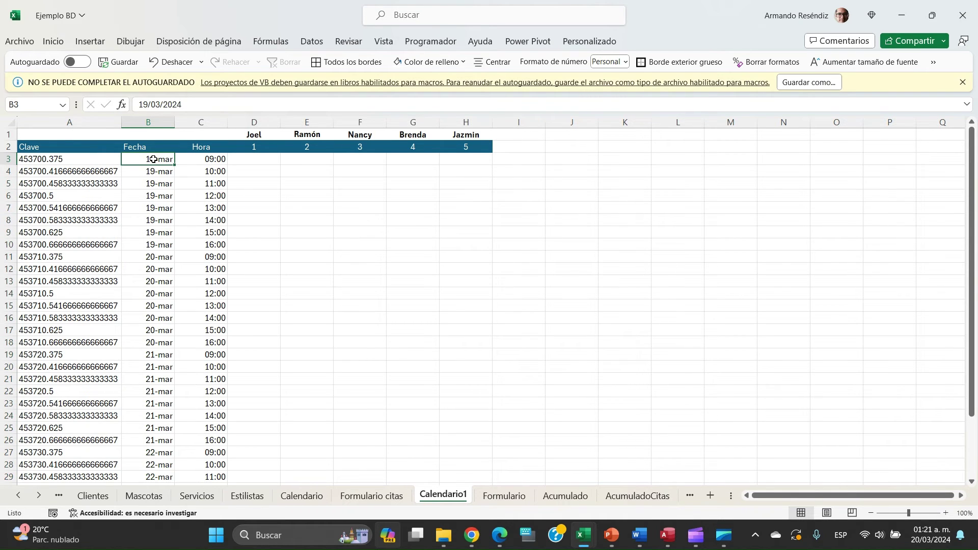
{"action": "key", "text": "Right"}
{"action": "key", "text": "Left"}
{"action": "key", "text": "Left"}
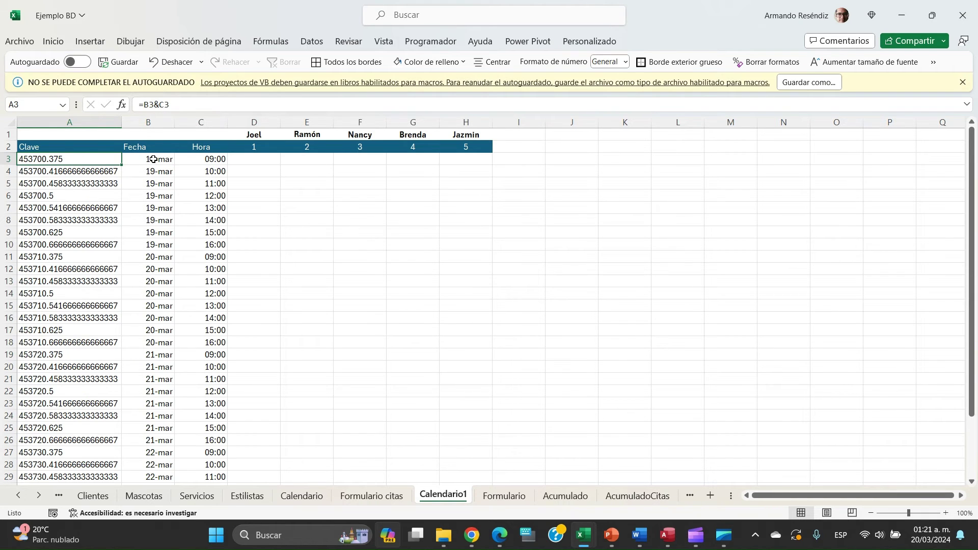
{"action": "key", "text": "Down"}
{"action": "key", "text": "Down"}
{"action": "key", "text": "Down"}
{"action": "key", "text": "Down"}
{"action": "key", "text": "Down"}
{"action": "key", "text": "Down"}
{"action": "key", "text": "Down"}
{"action": "key", "text": "Down"}
{"action": "key", "text": "Down"}
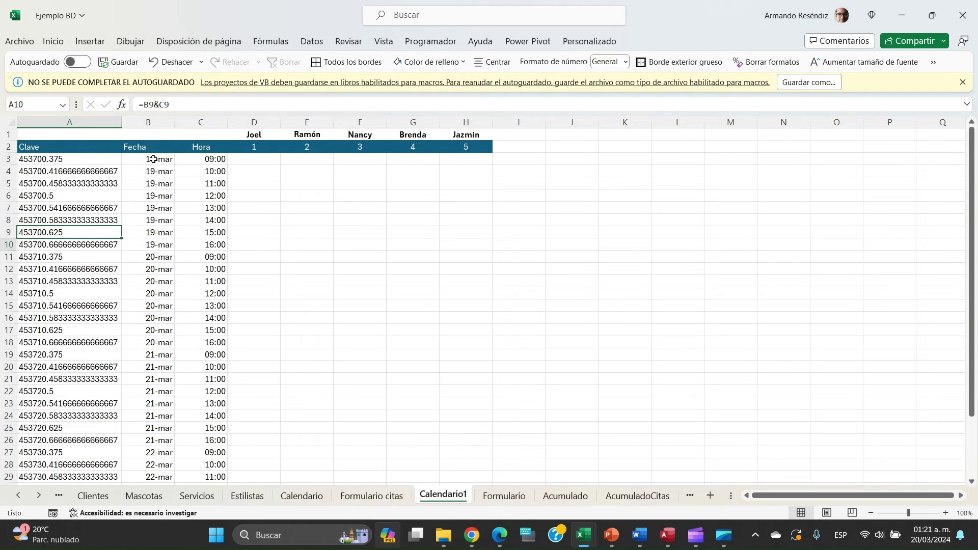
{"action": "key", "text": "Down"}
{"action": "key", "text": "Down"}
{"action": "key", "text": "Down"}
{"action": "key", "text": "Down"}
{"action": "key", "text": "Down"}
{"action": "key", "text": "Down"}
{"action": "key", "text": "Down"}
{"action": "key", "text": "Down"}
{"action": "key", "text": "Down"}
{"action": "key", "text": "Down"}
{"action": "key", "text": "Down"}
{"action": "key", "text": "Down"}
{"action": "key", "text": "Down"}
{"action": "key", "text": "Down"}
{"action": "key", "text": "Down"}
{"action": "key", "text": "Down"}
{"action": "key", "text": "Down"}
{"action": "key", "text": "Down"}
{"action": "key", "text": "Down"}
{"action": "key", "text": "Down"}
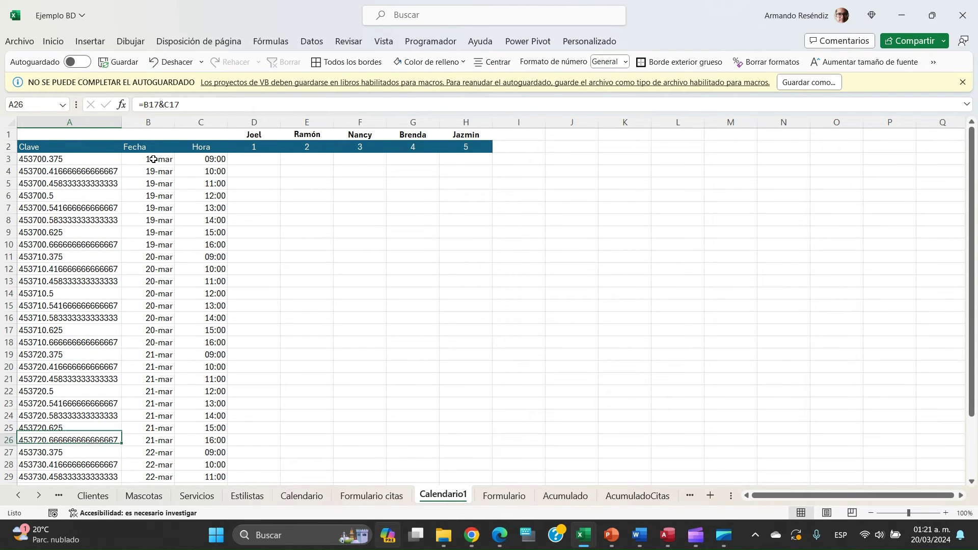
{"action": "key", "text": "Down"}
{"action": "key", "text": "Down"}
{"action": "key", "text": "ctrl+Up"}
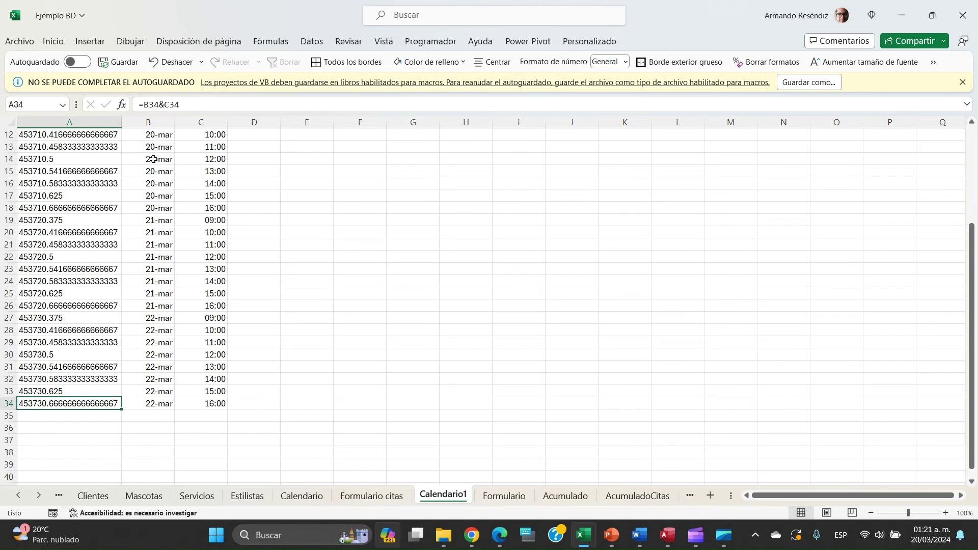
- Examine the stylist number headers in row 2 and select the first slot row, D3:H3
{"action": "key", "text": "ctrl+Home"}
{"action": "key", "text": "Down"}
{"action": "key", "text": "Right"}
{"action": "key", "text": "Right"}
{"action": "key", "text": "Right"}
{"action": "key", "text": "Right"}
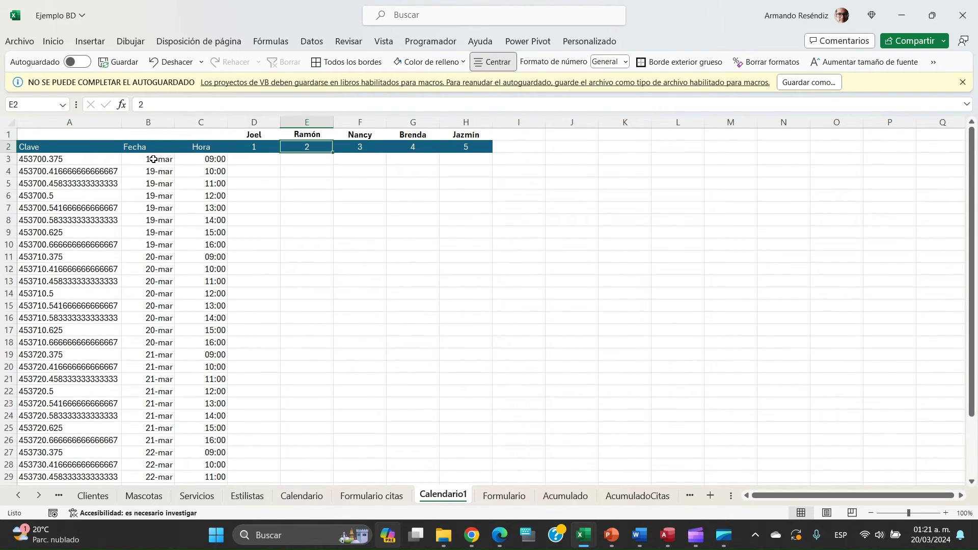
{"action": "key", "text": "Right"}
{"action": "key", "text": "Down"}
{"action": "key", "text": "Down"}
{"action": "key", "text": "Left"}
{"action": "key", "text": "Left"}
{"action": "key", "text": "Up"}
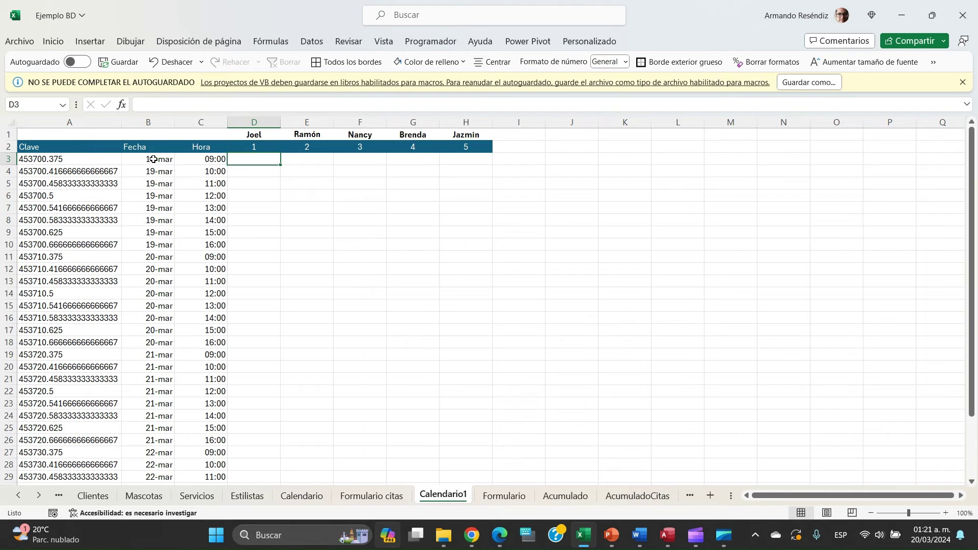
{"action": "key", "text": "Right"}
{"action": "key", "text": "Left"}
{"action": "key", "text": "shift+Right"}
{"action": "key", "text": "shift+Right"}
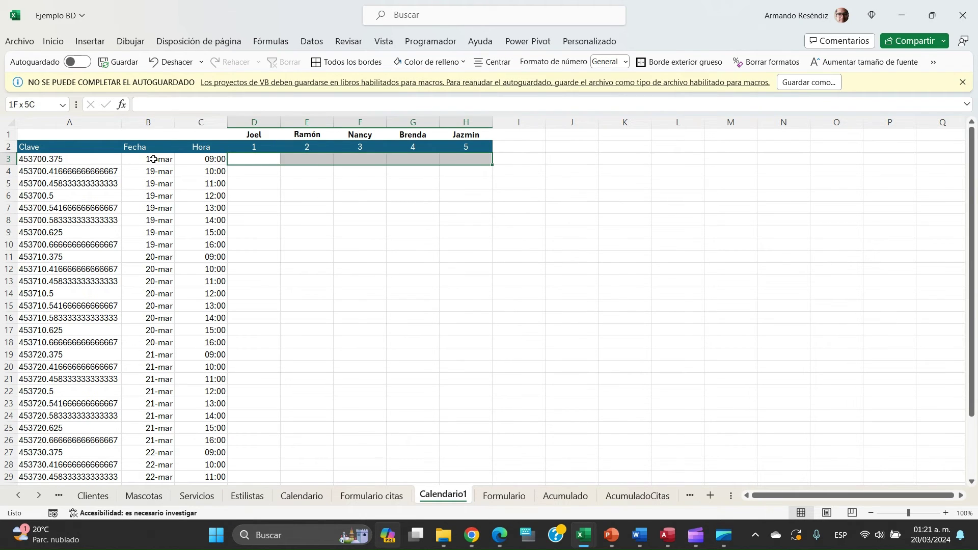
- Review the empty slot grid D3:H28 under the stylist numbers and the 11:00 hour in C5
{"action": "key", "text": "shift+Down"}
{"action": "key", "text": "shift+Down"}
{"action": "key", "text": "shift+Down"}
{"action": "key", "text": "shift+Down"}
{"action": "key", "text": "shift+Down"}
{"action": "key", "text": "shift+Down"}
{"action": "key", "text": "shift+Down"}
{"action": "key", "text": "shift+Down"}
{"action": "key", "text": "shift+Down"}
{"action": "key", "text": "shift+Down"}
{"action": "key", "text": "shift+Down"}
{"action": "key", "text": "shift+Down"}
{"action": "key", "text": "shift+Down"}
{"action": "key", "text": "shift+Down"}
{"action": "key", "text": "shift+Down"}
{"action": "key", "text": "shift+Down"}
{"action": "key", "text": "shift+Down"}
{"action": "key", "text": "shift+Down"}
{"action": "key", "text": "shift+Down"}
{"action": "key", "text": "shift+Down"}
{"action": "key", "text": "shift+Down"}
{"action": "key", "text": "shift+Down"}
{"action": "key", "text": "shift+Down"}
{"action": "key", "text": "shift+Down"}
{"action": "key", "text": "shift+Down"}
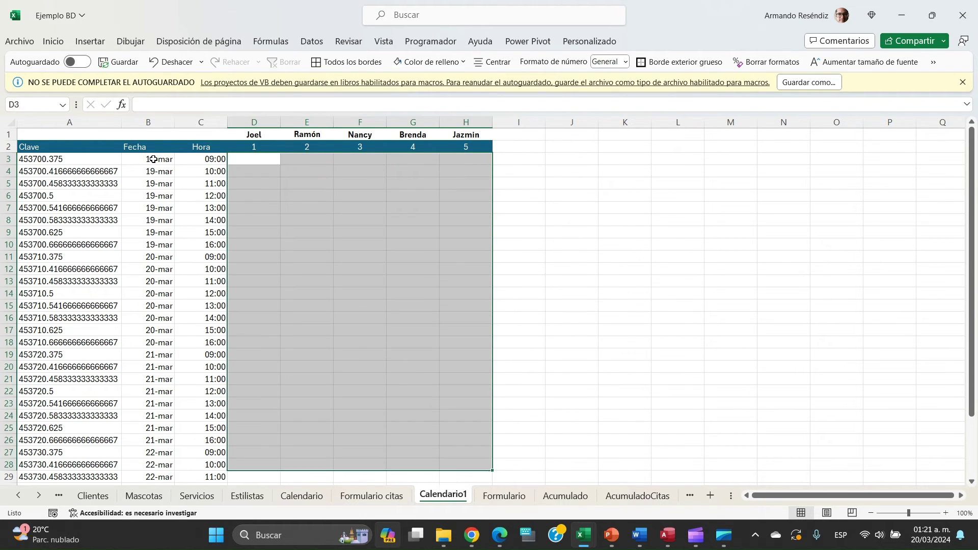
{"action": "left_click", "coordinate": [250, 187]}
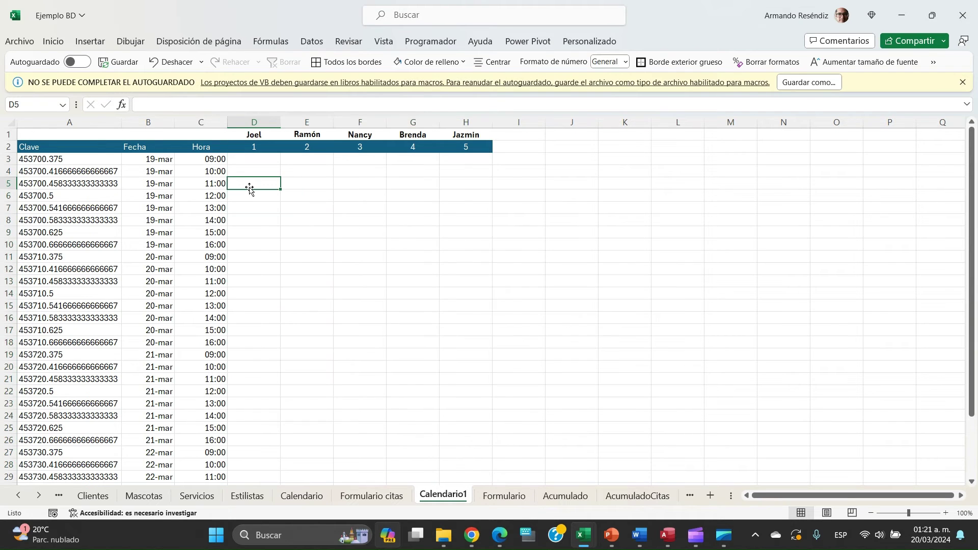
{"action": "left_click", "coordinate": [213, 186]}
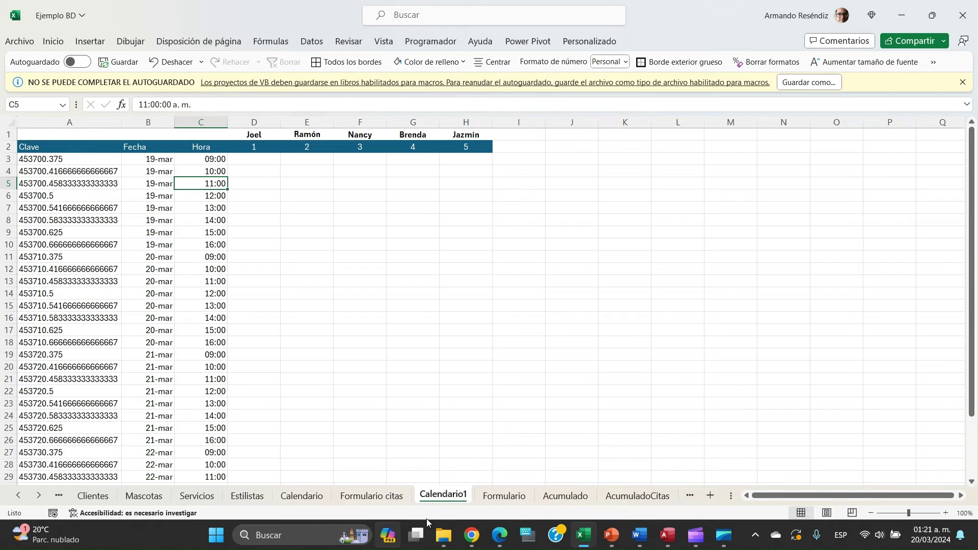
- Check on the Acumulado sheet how the Clave formula in J2 is built and inspect the Estatus value beside it
{"action": "left_click", "coordinate": [561, 498]}
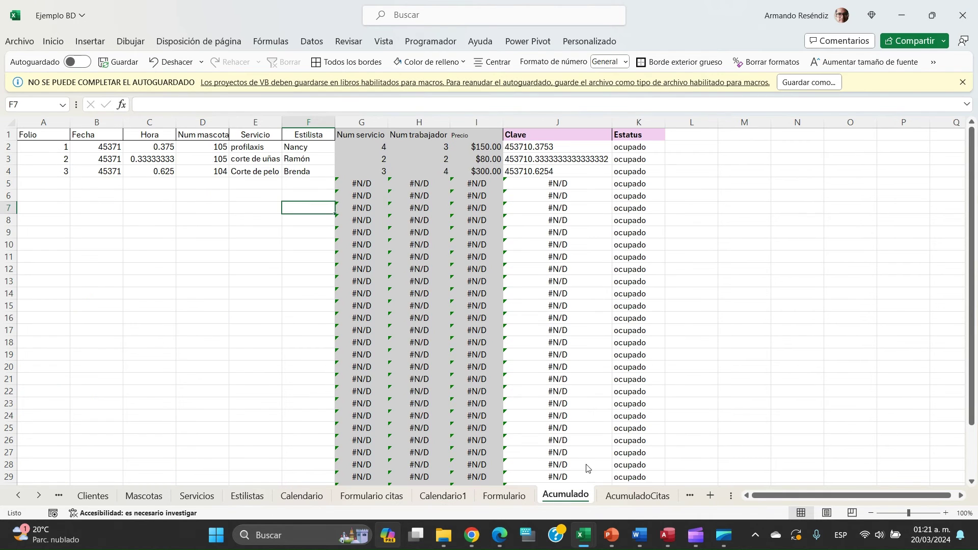
{"action": "left_click", "coordinate": [546, 149]}
{"action": "double_click", "coordinate": [546, 149]}
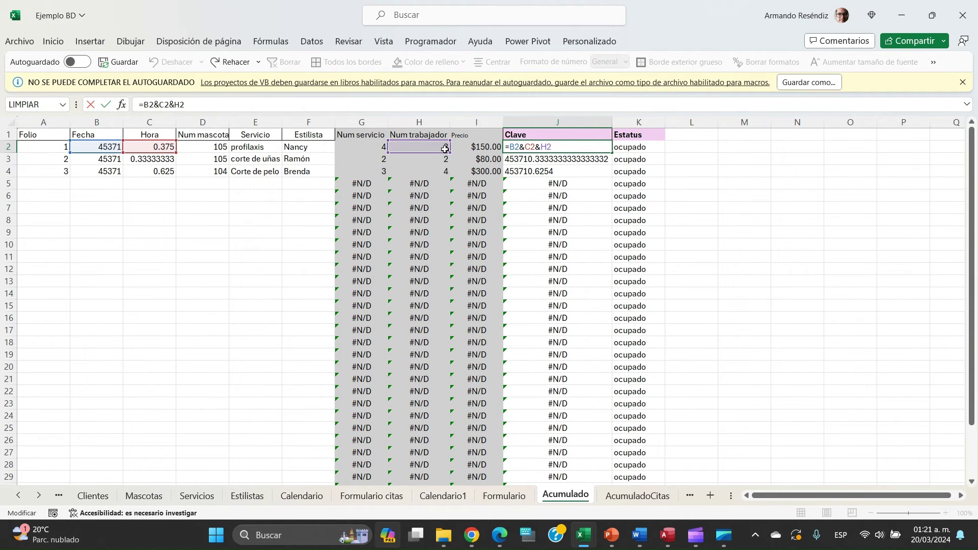
{"action": "key", "text": "Return"}
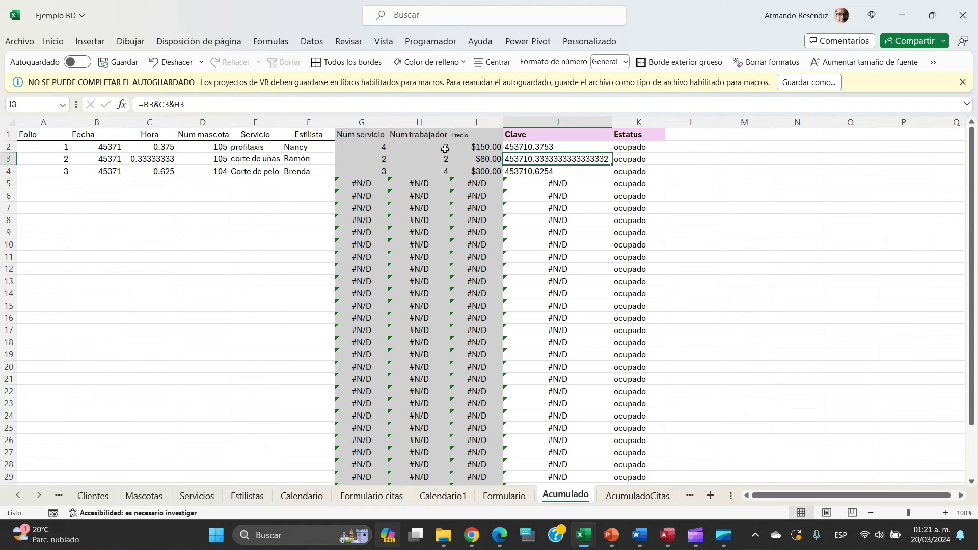
{"action": "left_click", "coordinate": [635, 147]}
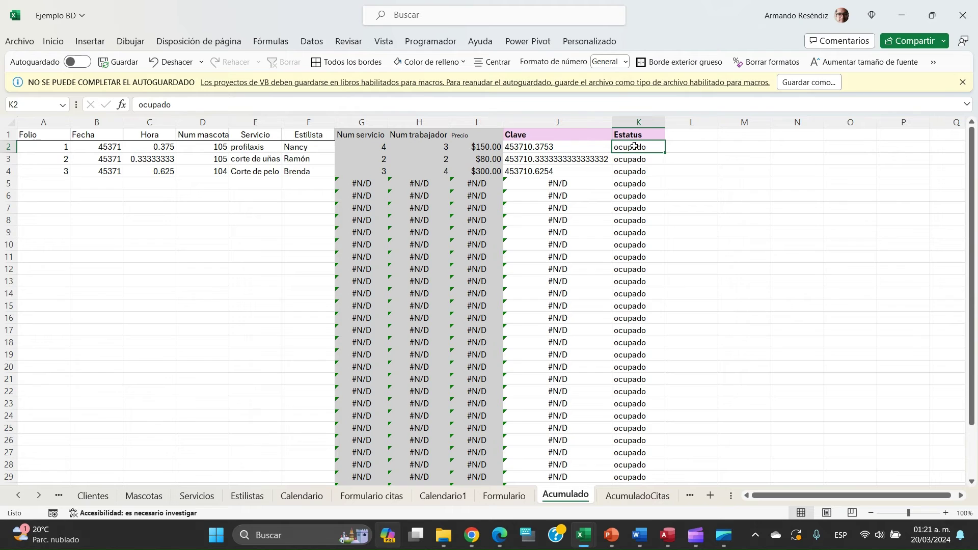
{"action": "left_click", "coordinate": [693, 185]}
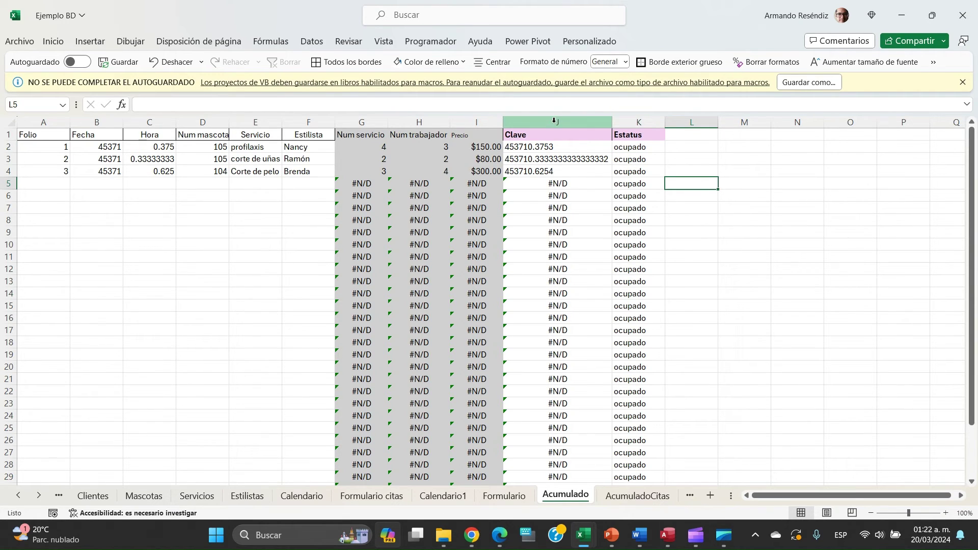
- Name Acumulado's Clave and Estatus columns J:K as the range horario
{"action": "left_click_drag", "start_coordinate": [554, 121], "coordinate": [640, 126]}
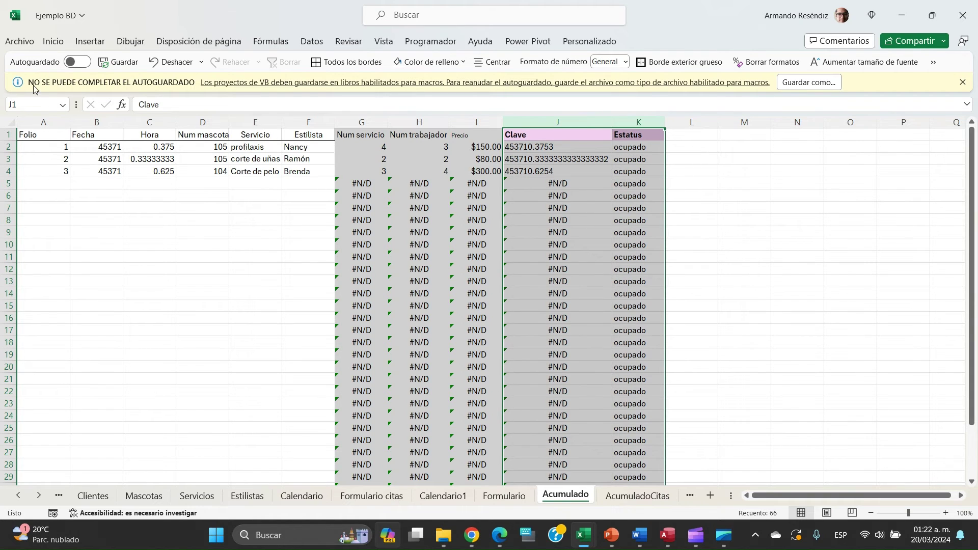
{"action": "left_click", "coordinate": [30, 105]}
{"action": "type", "text": "horario"}
{"action": "key", "text": "Return"}
- Start a BUSCARV formula in D3 of Calendario1 with B3&C3&D2 as the lookup value
{"action": "left_click", "coordinate": [441, 498]}
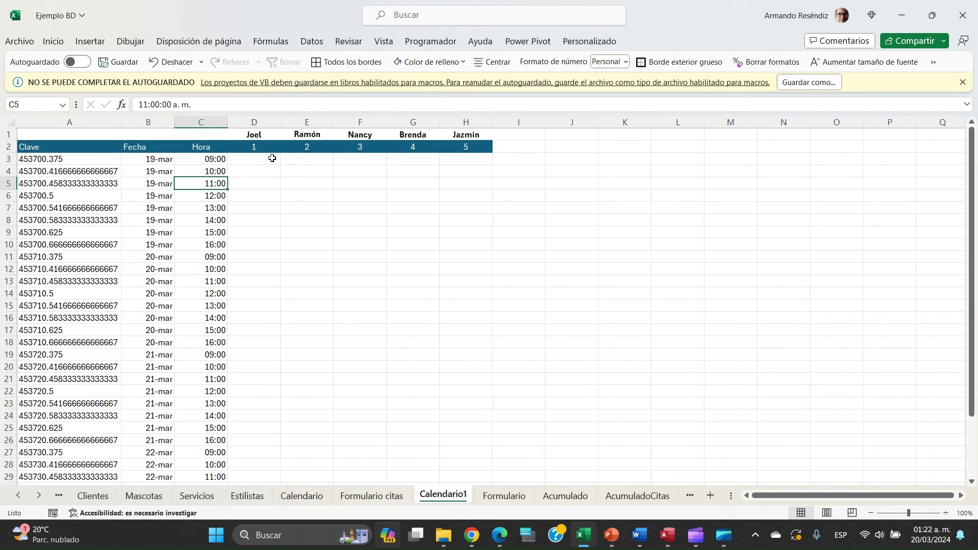
{"action": "left_click", "coordinate": [250, 156]}
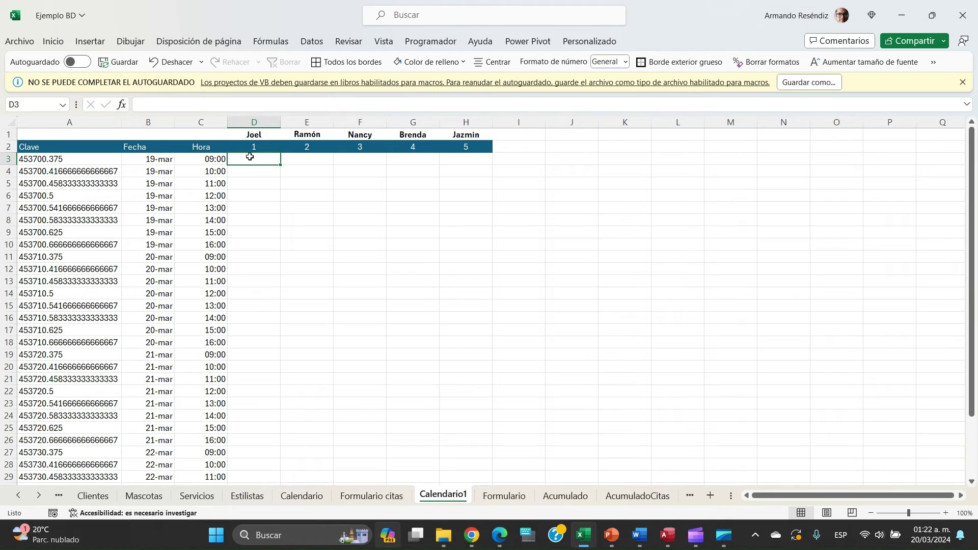
{"action": "type", "text": "="}
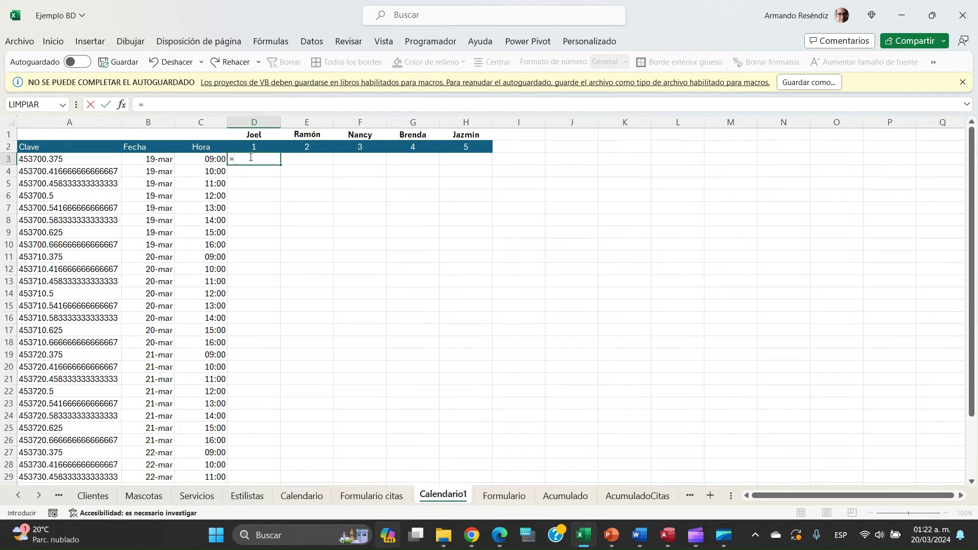
{"action": "type", "text": "buscar"}
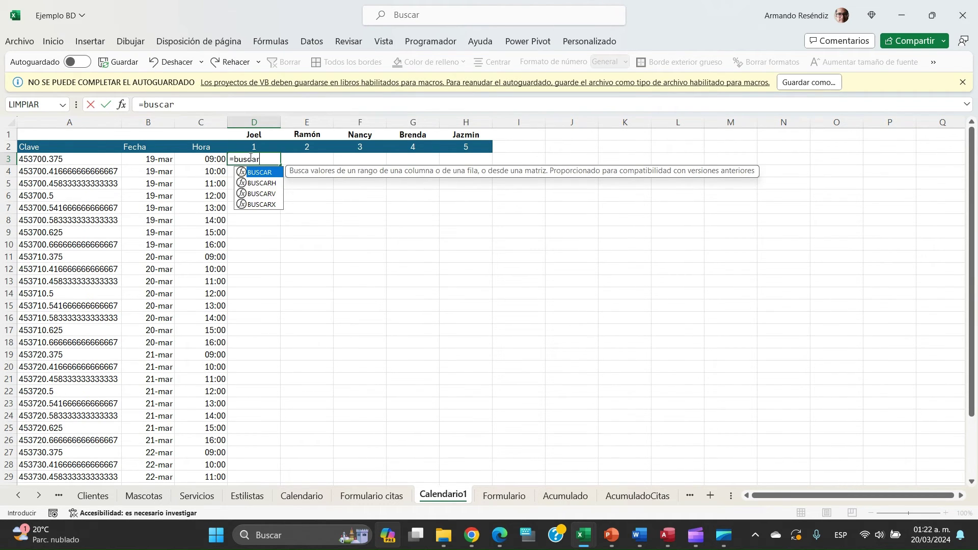
{"action": "type", "text": "v("}
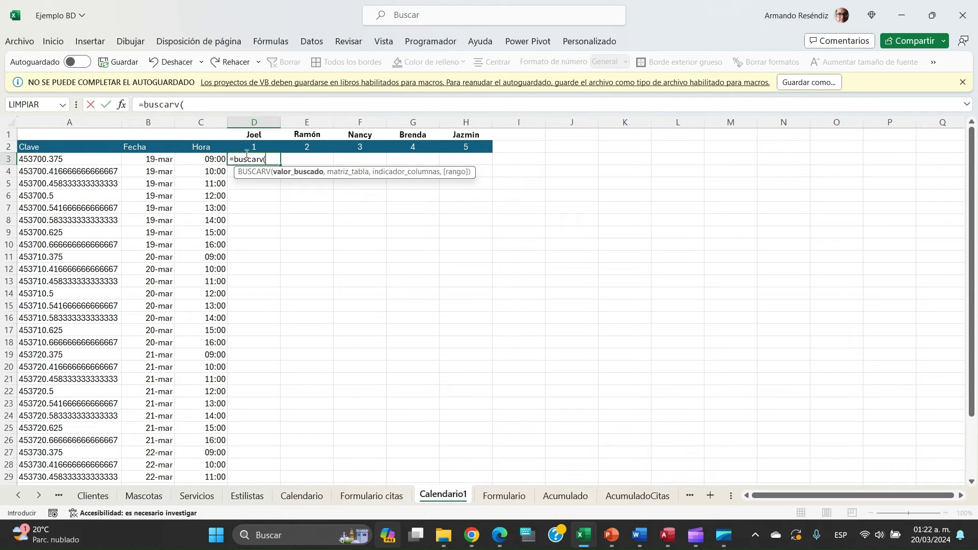
{"action": "left_click", "coordinate": [152, 160]}
{"action": "type", "text": "&"}
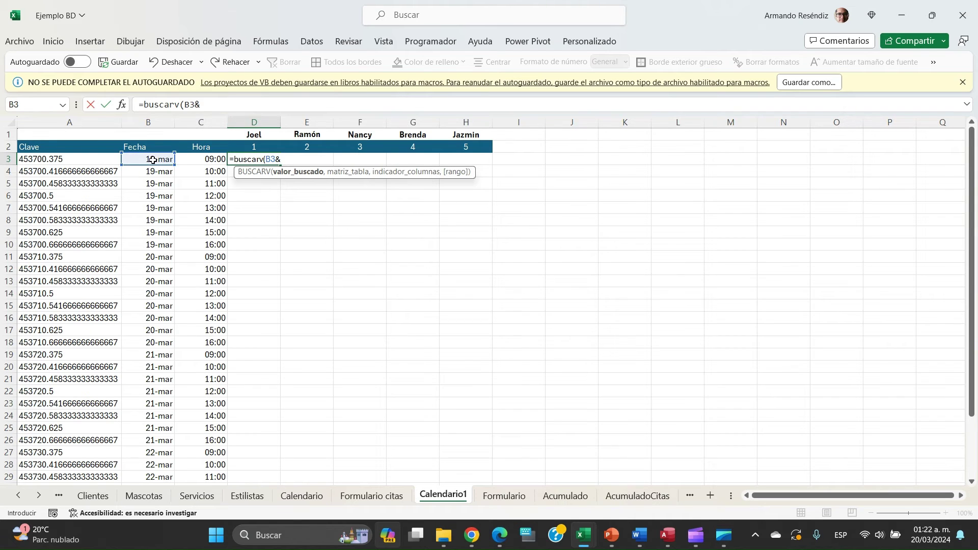
{"action": "left_click", "coordinate": [195, 160]}
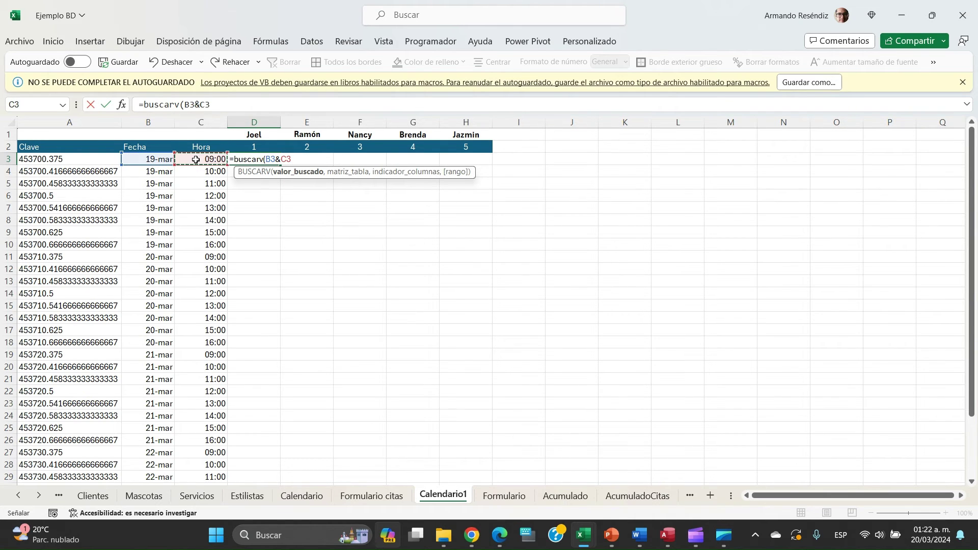
{"action": "type", "text": "&"}
{"action": "left_click", "coordinate": [252, 148]}
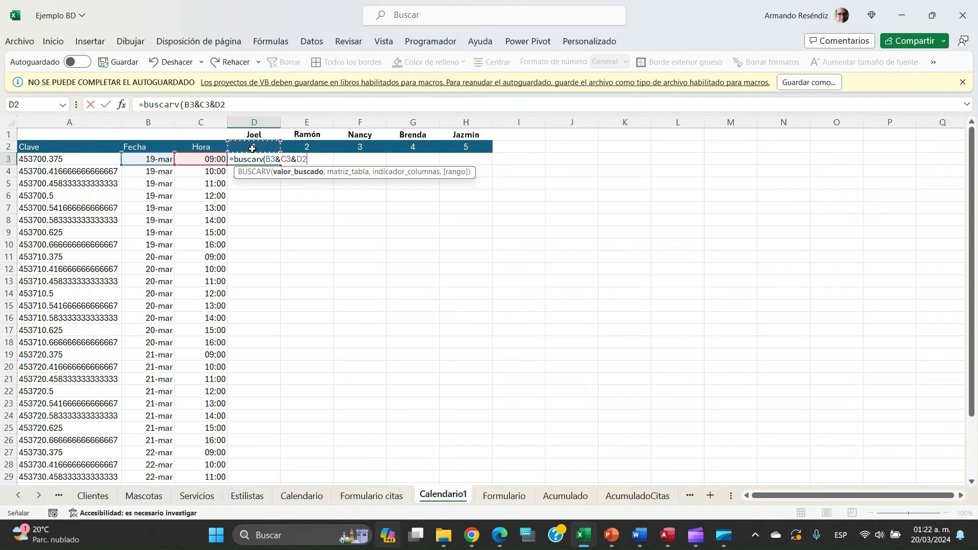
{"action": "type", "text": ","}
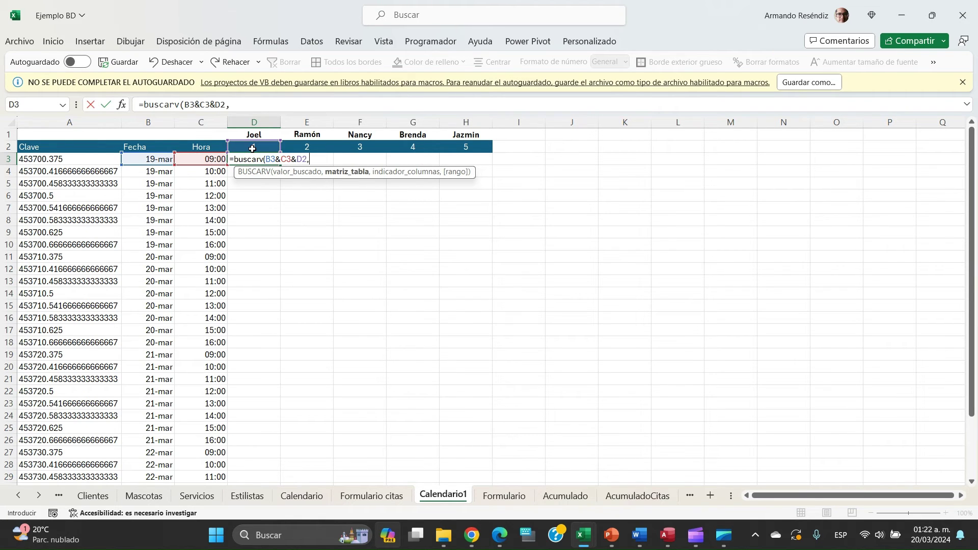
- Complete the BUSCARV arguments with the horario range, column 2 and exact match 0
{"action": "type", "text": "horA"}
{"action": "key", "text": "BackSpace"}
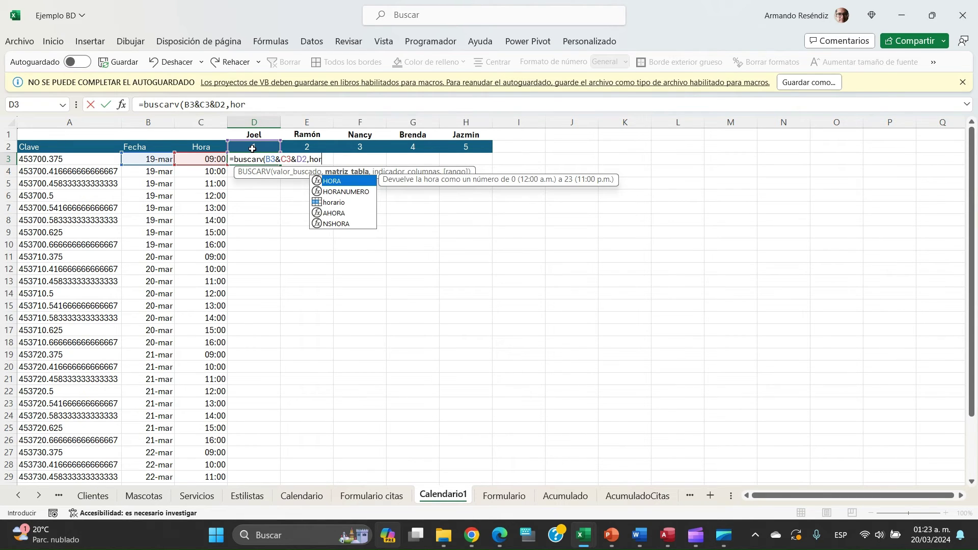
{"action": "left_click", "coordinate": [330, 206]}
{"action": "double_click", "coordinate": [329, 203]}
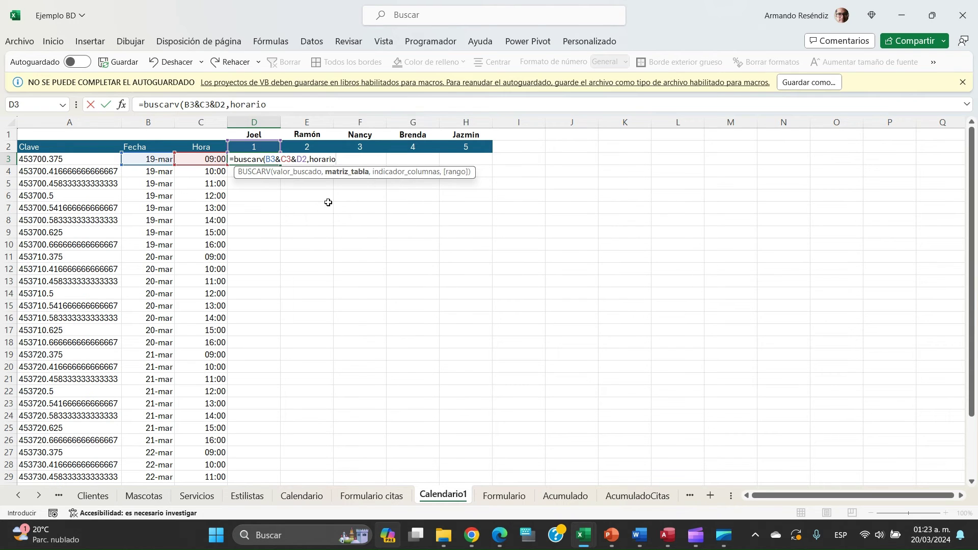
{"action": "type", "text": ","}
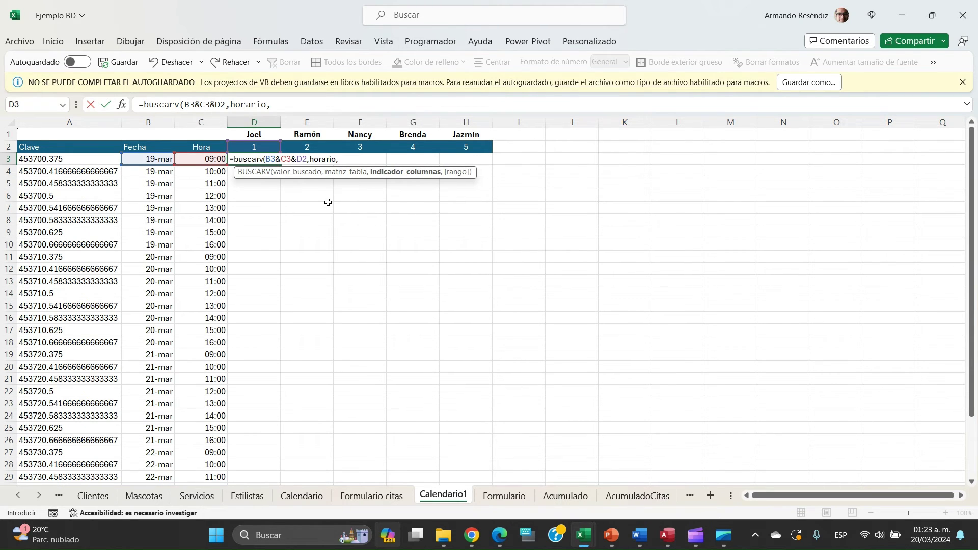
{"action": "type", "text": "2,0"}
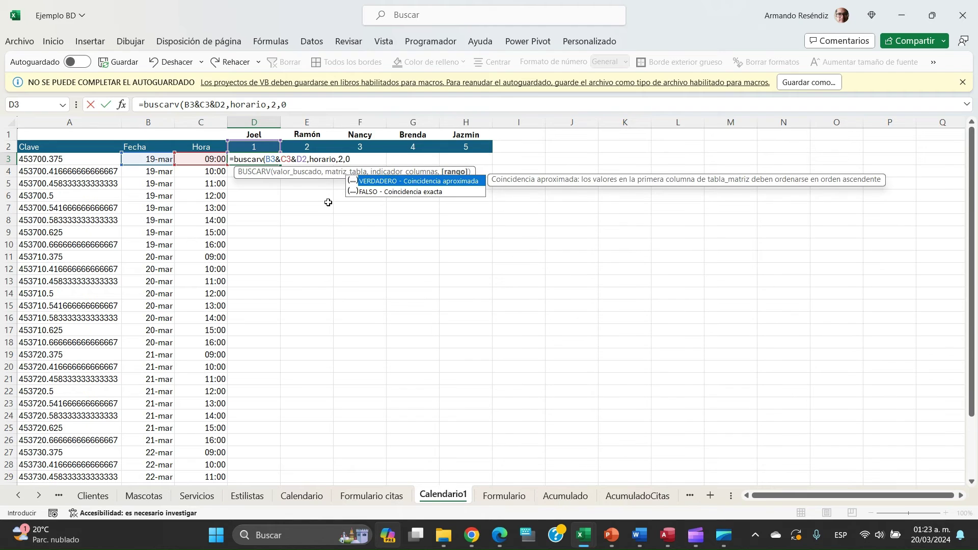
{"action": "type", "text": "="}
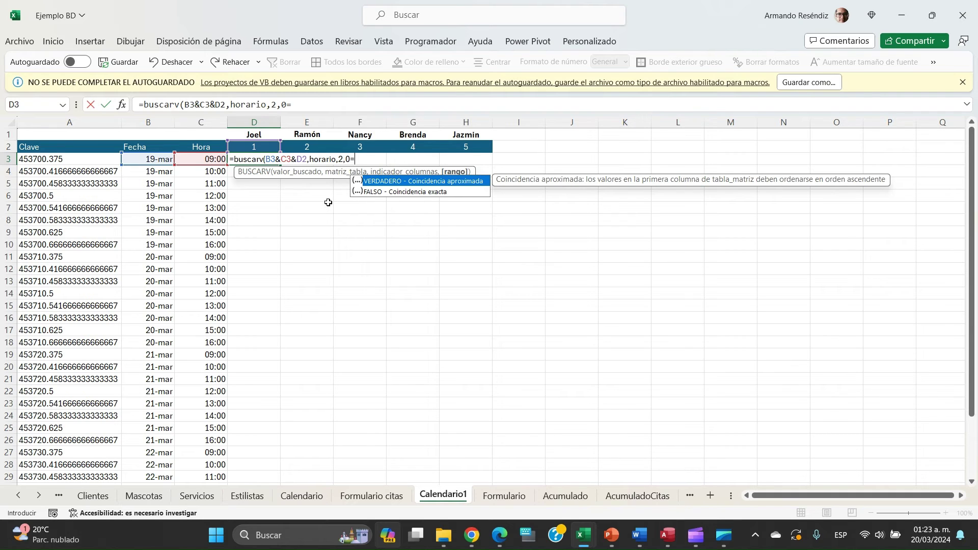
{"action": "key", "text": "BackSpace"}
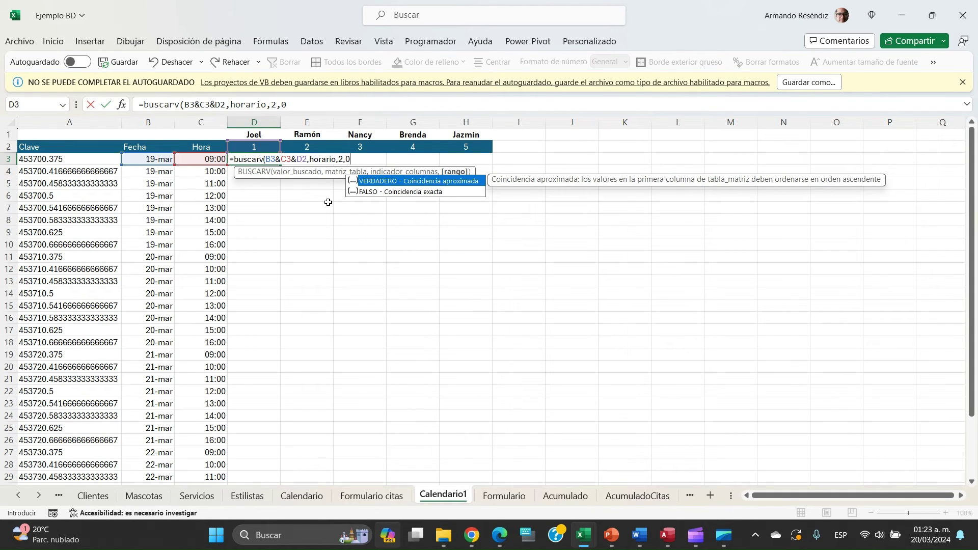
{"action": "type", "text": ")"}
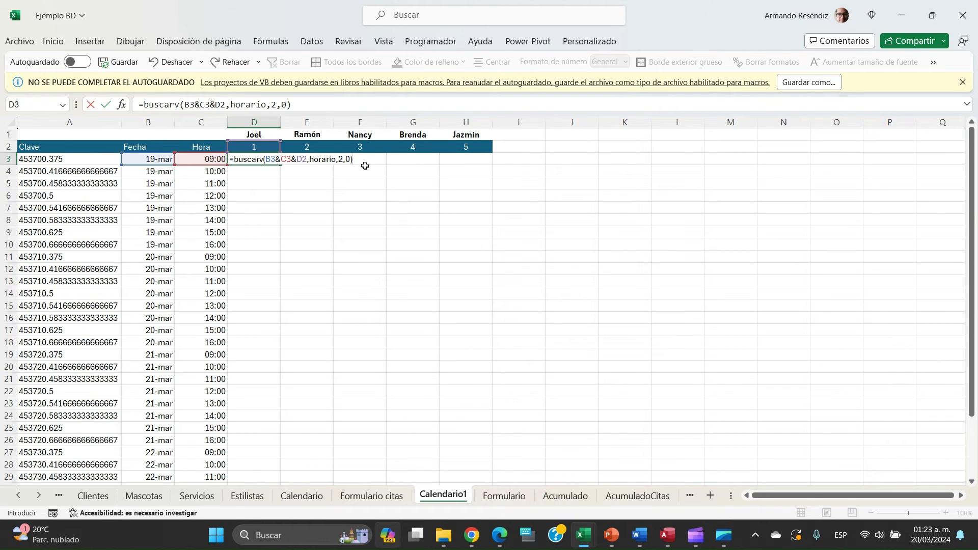
- Anchor the lookup references as $B3&$C3&D$2 and enter the BUSCARV formula in D3
{"action": "left_click", "coordinate": [268, 159]}
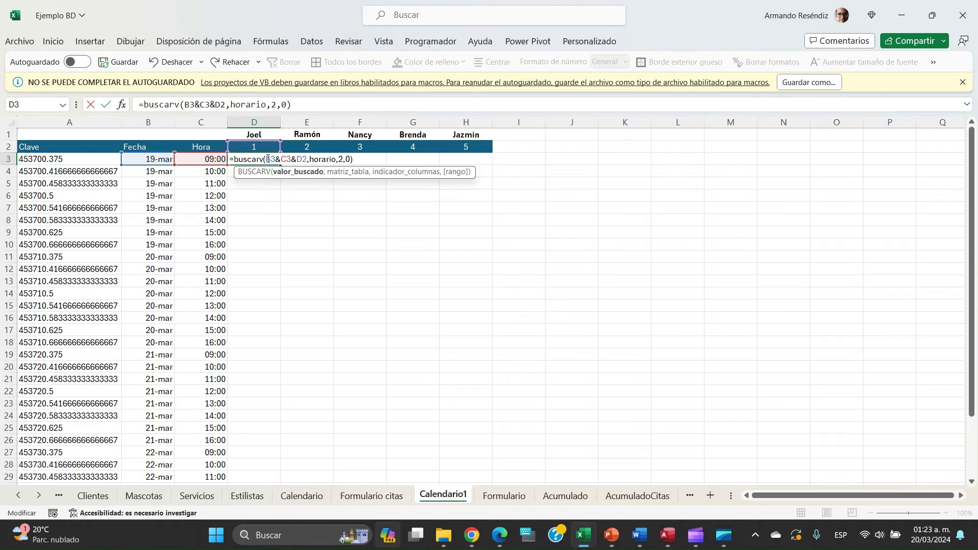
{"action": "type", "text": "$"}
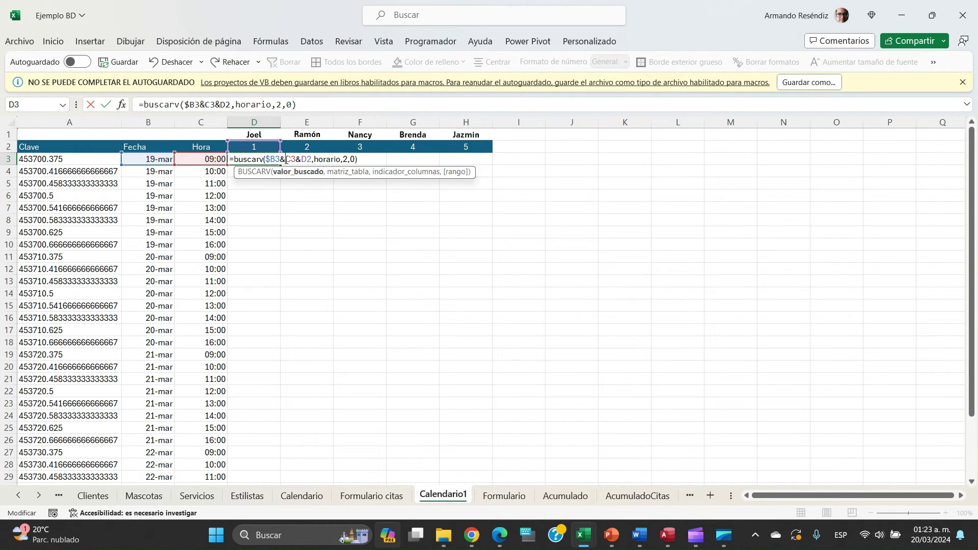
{"action": "left_click", "coordinate": [286, 159]}
{"action": "type", "text": "$"}
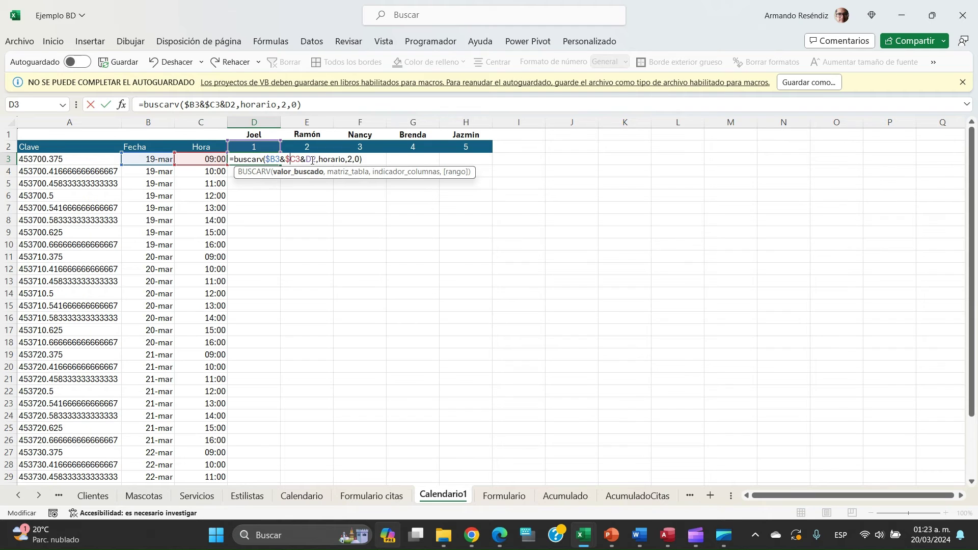
{"action": "left_click", "coordinate": [312, 159]}
{"action": "type", "text": "$"}
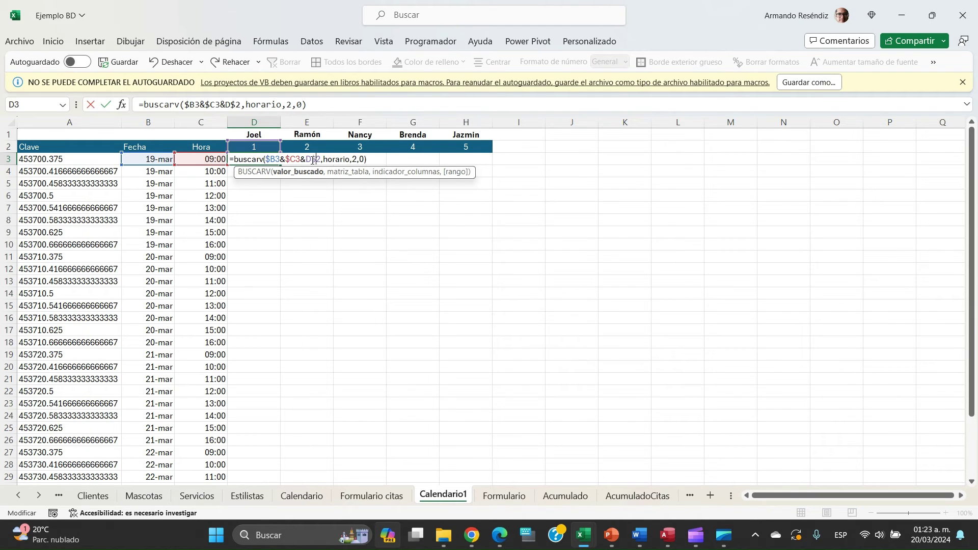
{"action": "left_click", "coordinate": [372, 159]}
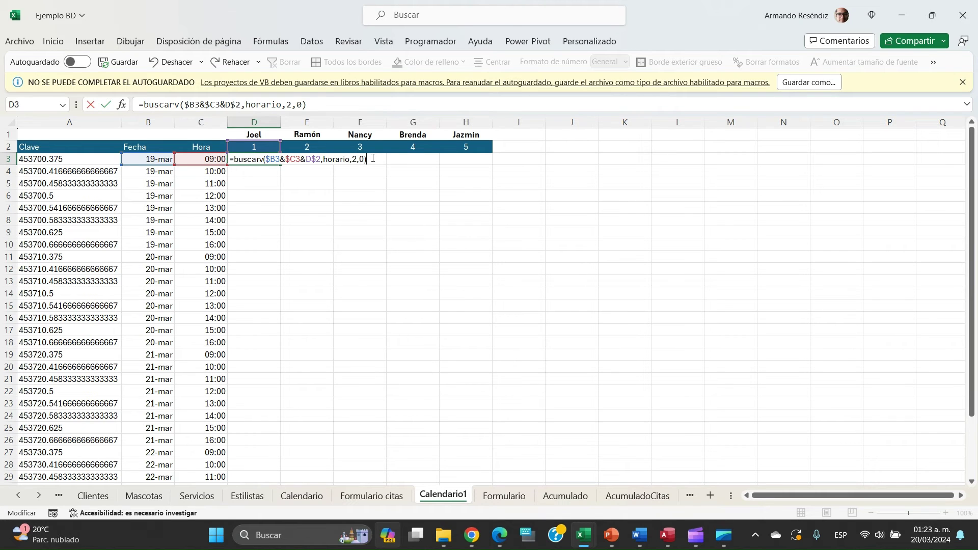
{"action": "key", "text": "Return"}
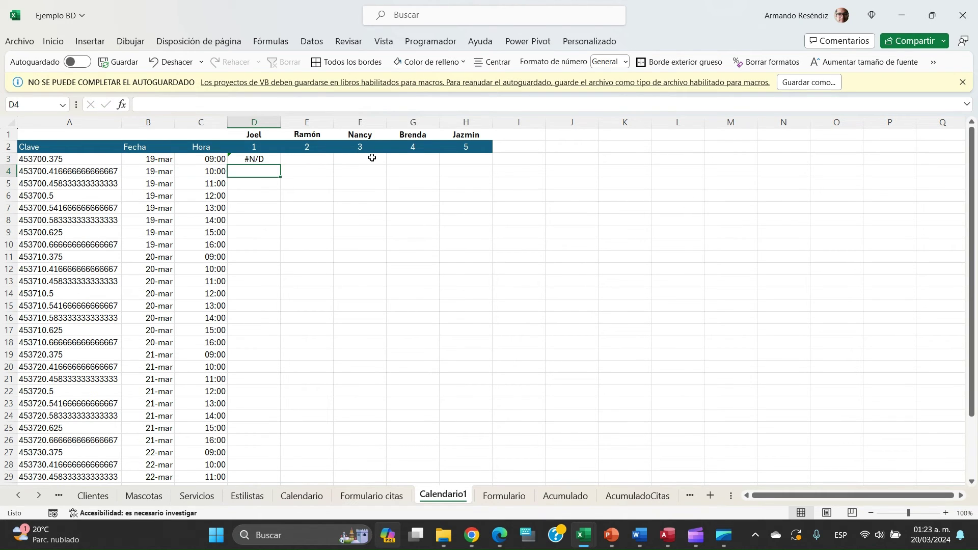
- Copy the BUSCARV formula from D3 across all five stylist columns and down to row 18, filling D3:H18
{"action": "key", "text": "Up"}
{"action": "key", "text": "shift+Right"}
{"action": "key", "text": "shift+Right"}
{"action": "key", "text": "shift+Right"}
{"action": "key", "text": "shift+Right"}
{"action": "key", "text": "shift+Right"}
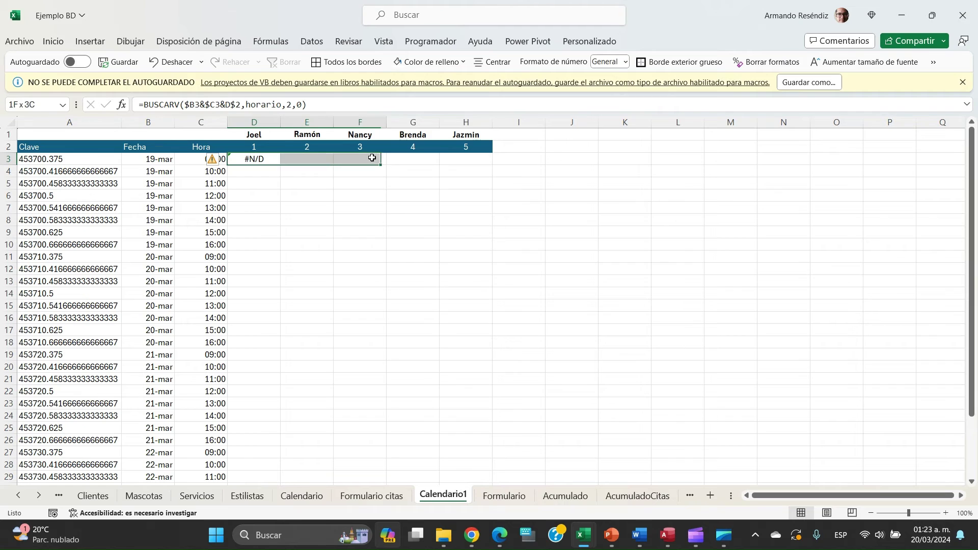
{"action": "key", "text": "shift+Left"}
{"action": "key", "text": "shift+Down"}
{"action": "key", "text": "shift+Down"}
{"action": "key", "text": "shift+Down"}
{"action": "key", "text": "shift+Down"}
{"action": "key", "text": "shift+Down"}
{"action": "key", "text": "shift+Down"}
{"action": "key", "text": "shift+Down"}
{"action": "key", "text": "shift+Down"}
{"action": "key", "text": "shift+Down"}
{"action": "key", "text": "shift+Down"}
{"action": "key", "text": "shift+Down"}
{"action": "key", "text": "shift+Down"}
{"action": "key", "text": "shift+Down"}
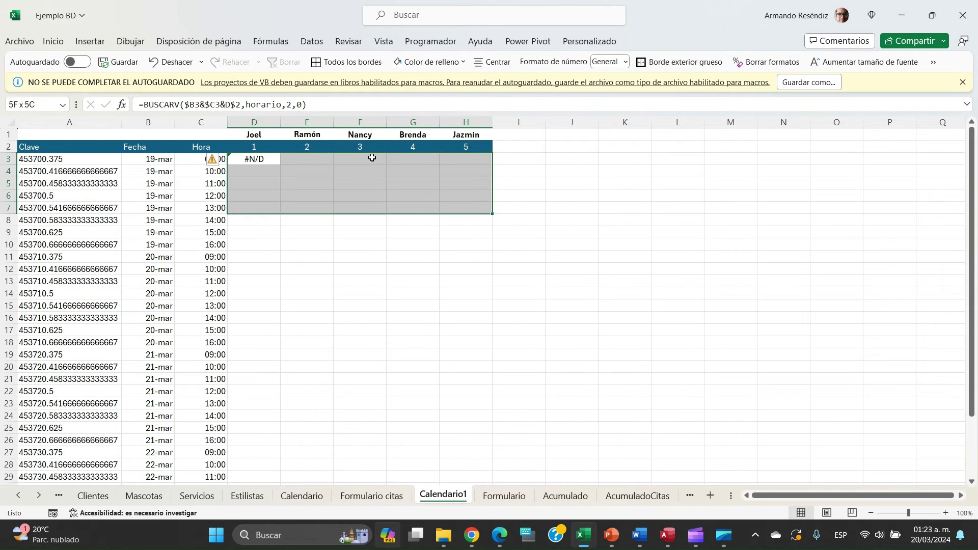
{"action": "key", "text": "shift+Down"}
{"action": "key", "text": "shift+Down"}
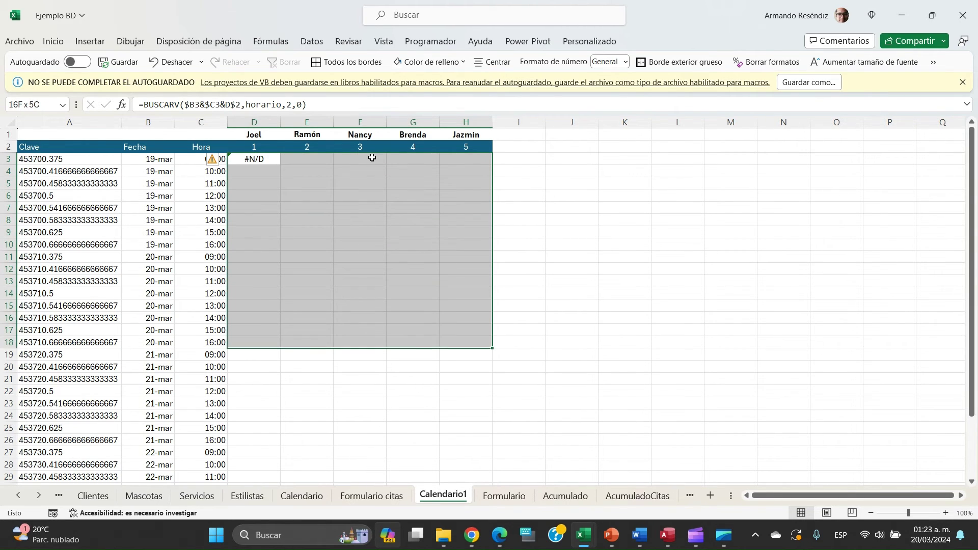
{"action": "key", "text": "ctrl+v"}
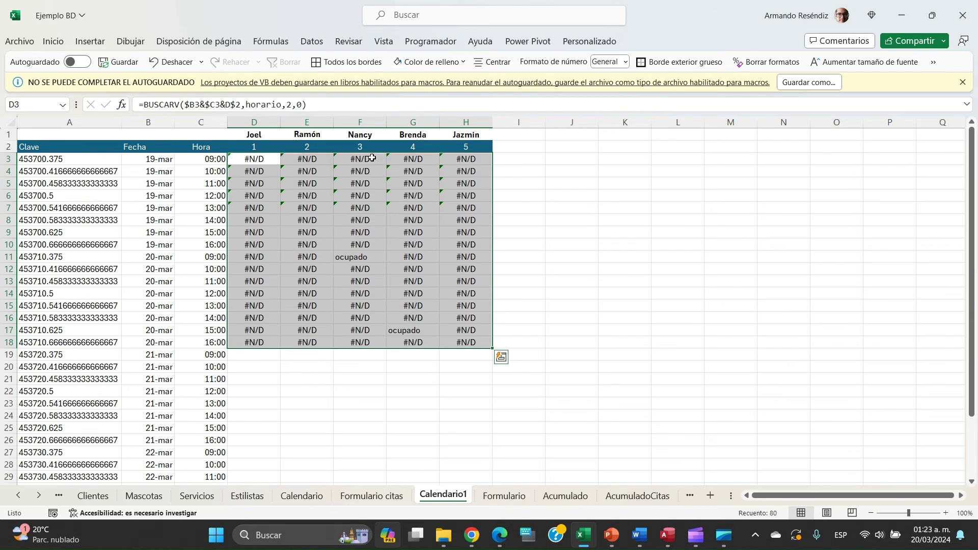
- Inspect the occupied slots in F11 and G17 of Calendario1
{"action": "left_click", "coordinate": [352, 257]}
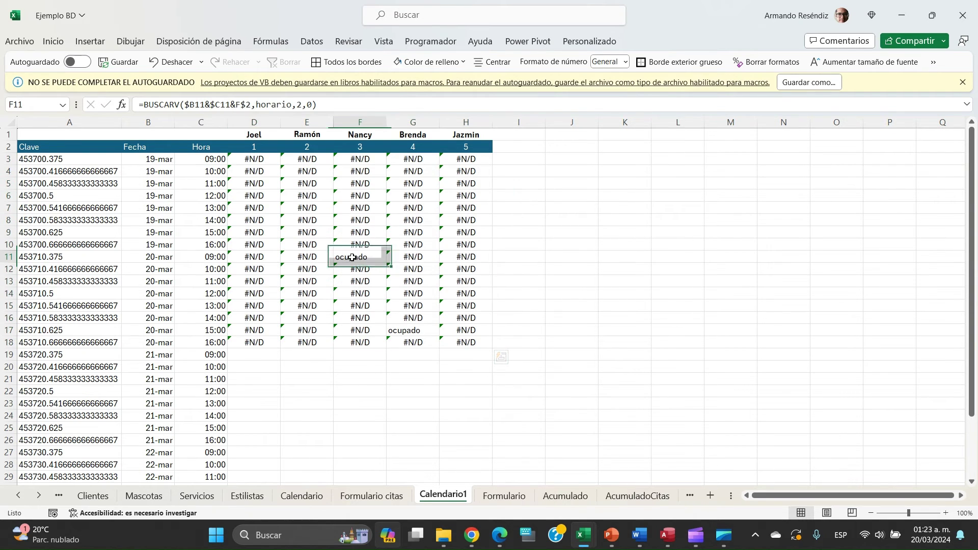
{"action": "left_click", "coordinate": [415, 331], "text": "ctrl"}
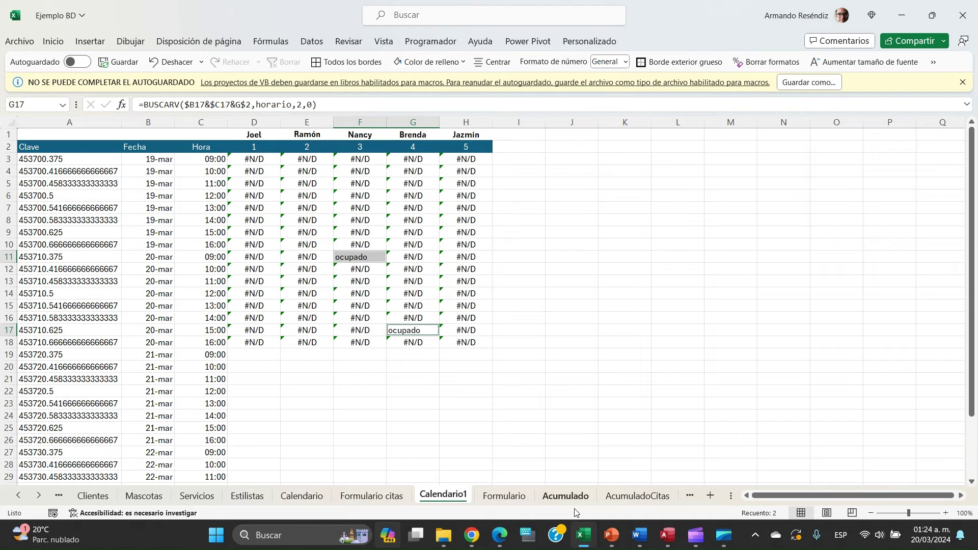
- Format the Fecha cells B2:B5 on the Acumulado sheet as Fecha corta
{"action": "left_click", "coordinate": [567, 496]}
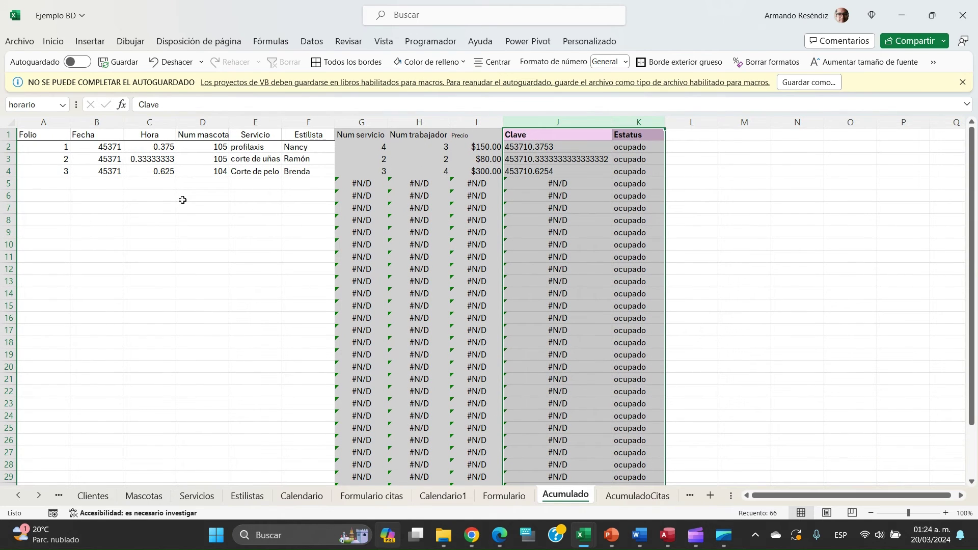
{"action": "left_click", "coordinate": [102, 147]}
{"action": "left_click_drag", "start_coordinate": [102, 146], "coordinate": [97, 185]}
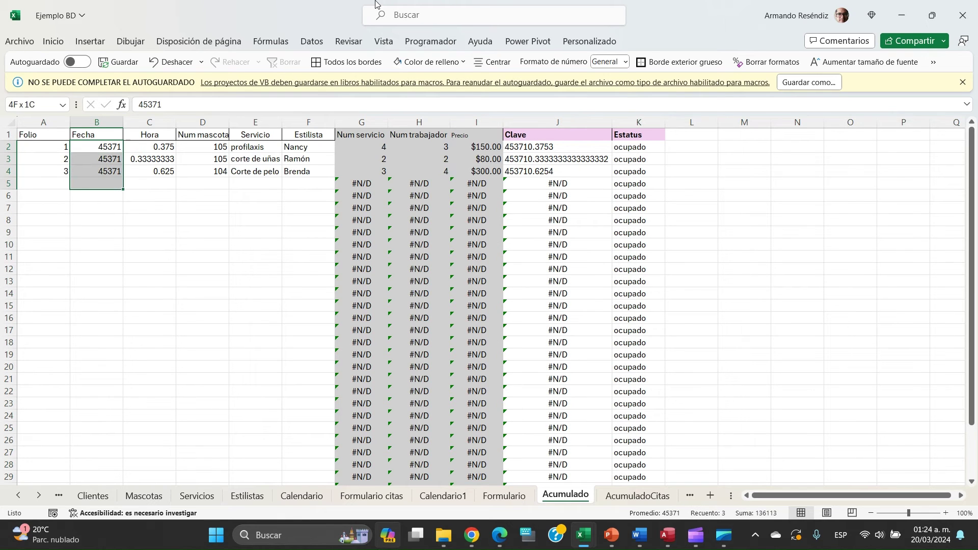
{"action": "left_click", "coordinate": [54, 42]}
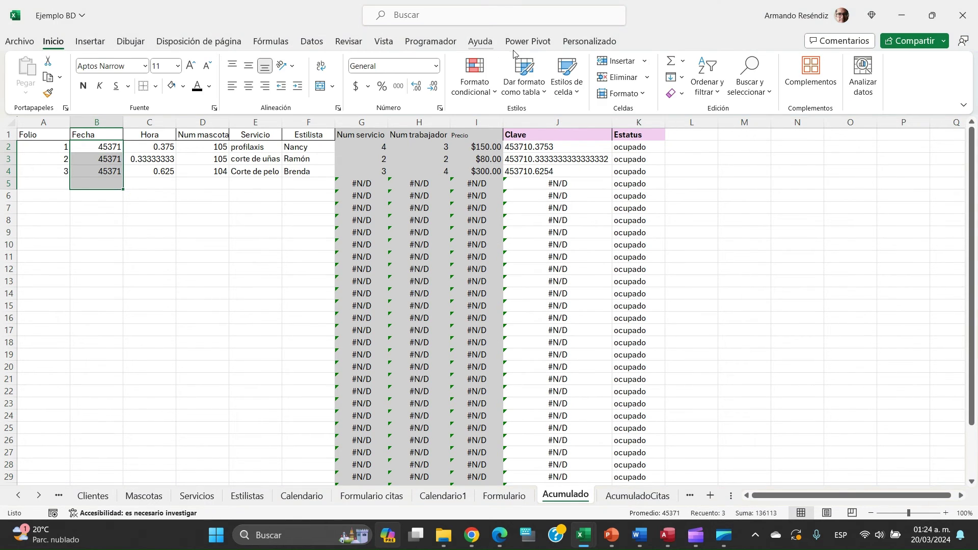
{"action": "left_click", "coordinate": [437, 66]}
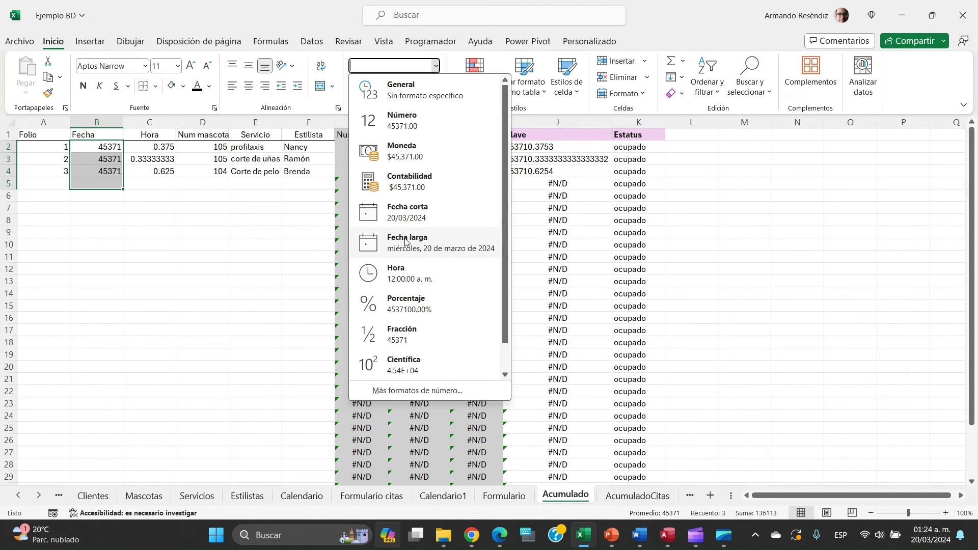
{"action": "left_click", "coordinate": [407, 220]}
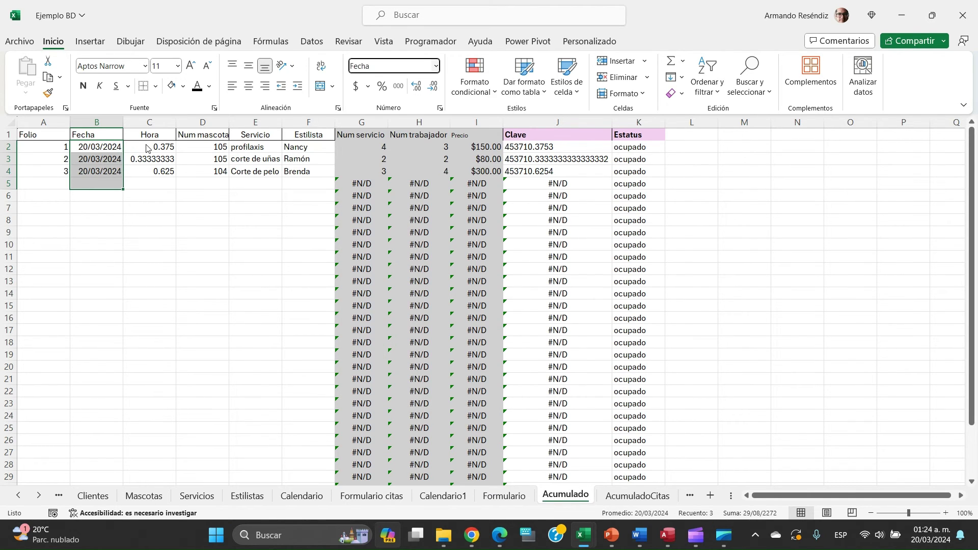
- Format the Hora cells C2:C6 on the Acumulado sheet with the Hora number format
{"action": "left_click_drag", "start_coordinate": [145, 143], "coordinate": [149, 198]}
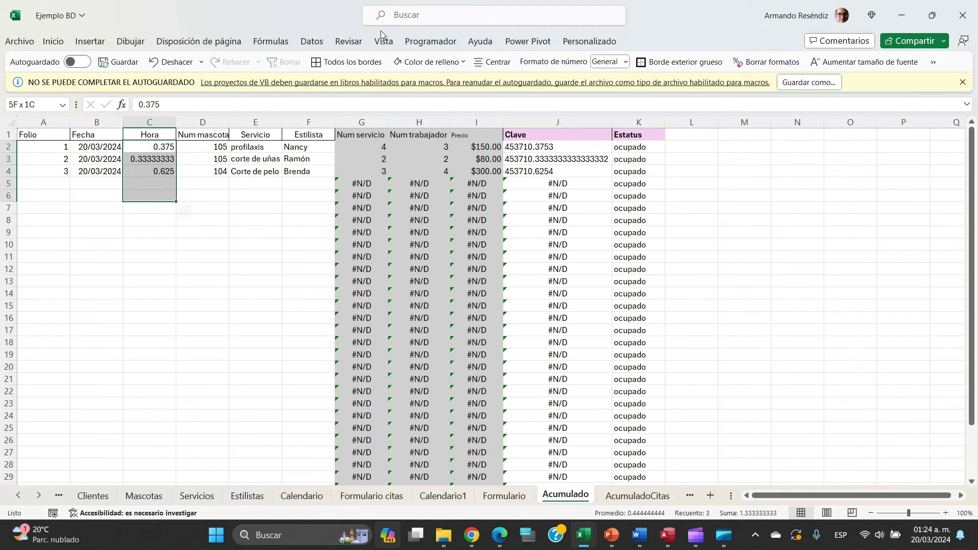
{"action": "left_click", "coordinate": [53, 43]}
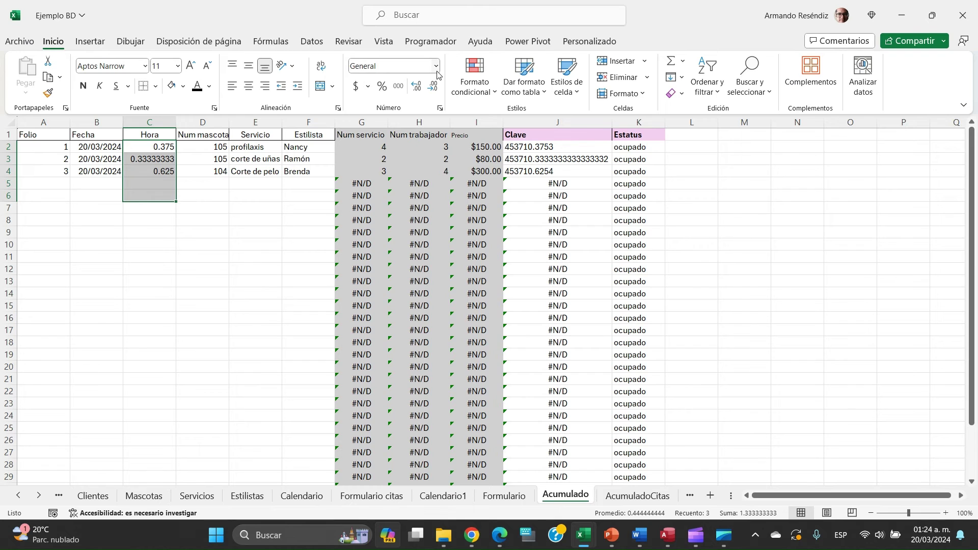
{"action": "left_click", "coordinate": [436, 66]}
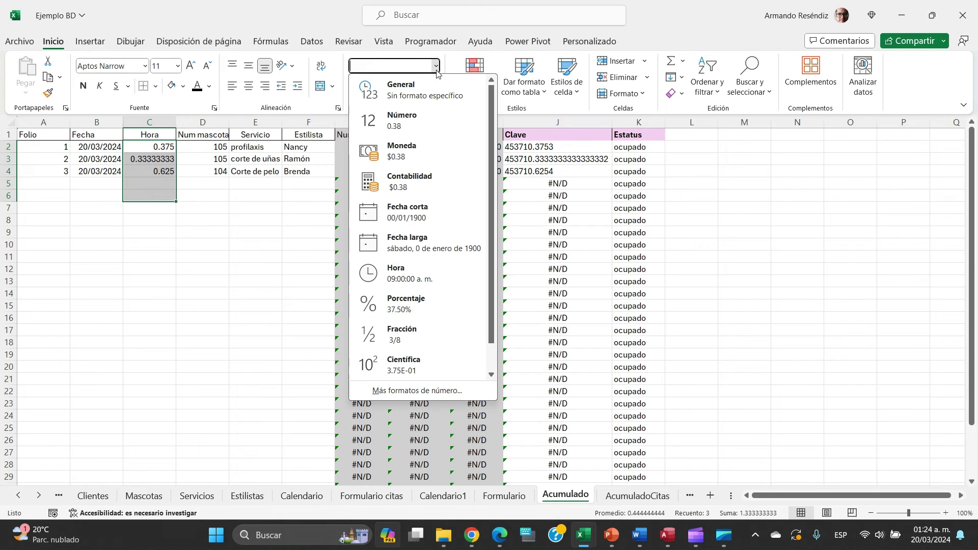
{"action": "left_click", "coordinate": [419, 275]}
{"action": "left_click", "coordinate": [155, 240]}
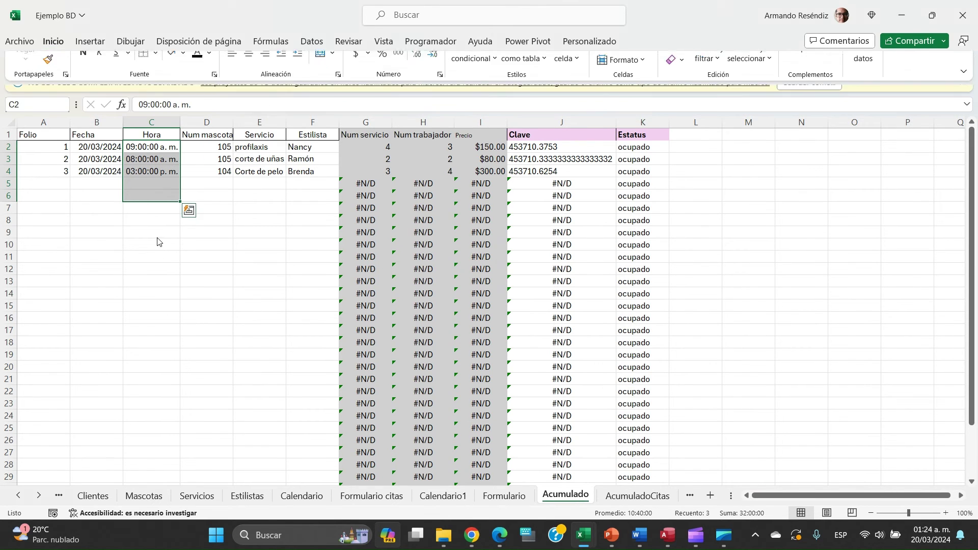
- Review the first saved appointment in B2:F2 of Acumulado and compare it with the Calendario1 grid
{"action": "left_click", "coordinate": [82, 161]}
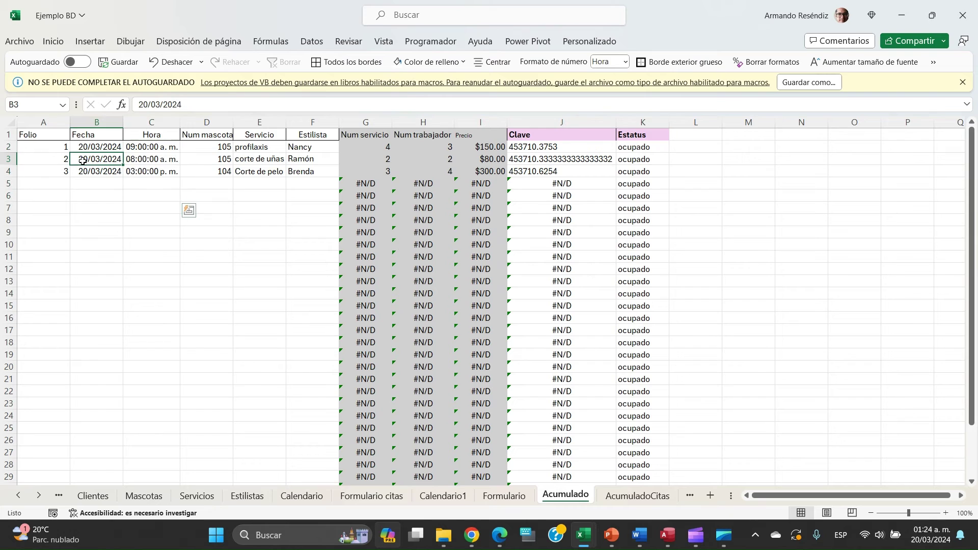
{"action": "left_click", "coordinate": [140, 148]}
{"action": "key", "text": "Left"}
{"action": "key", "text": "shift+Right"}
{"action": "key", "text": "shift+Right"}
{"action": "key", "text": "shift+Right"}
{"action": "key", "text": "shift+Right"}
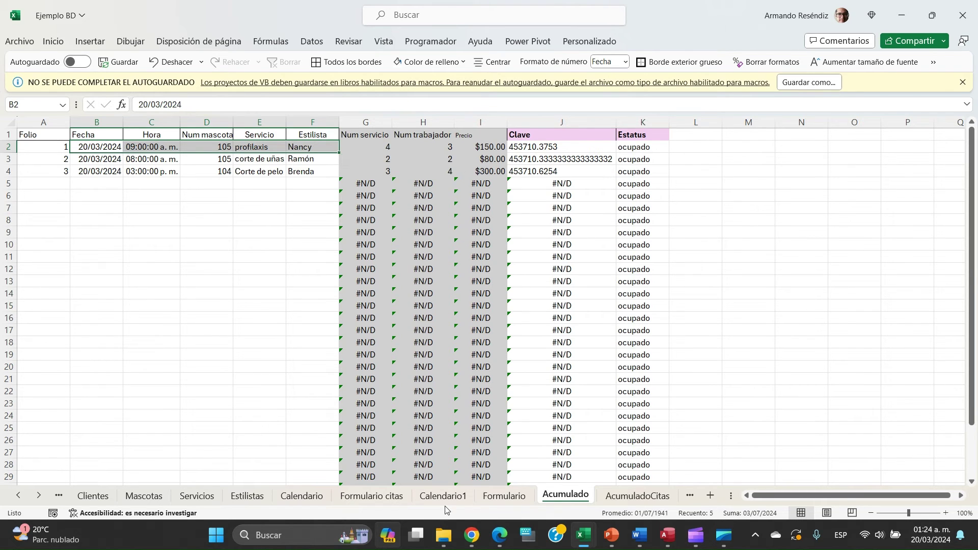
{"action": "left_click", "coordinate": [443, 496]}
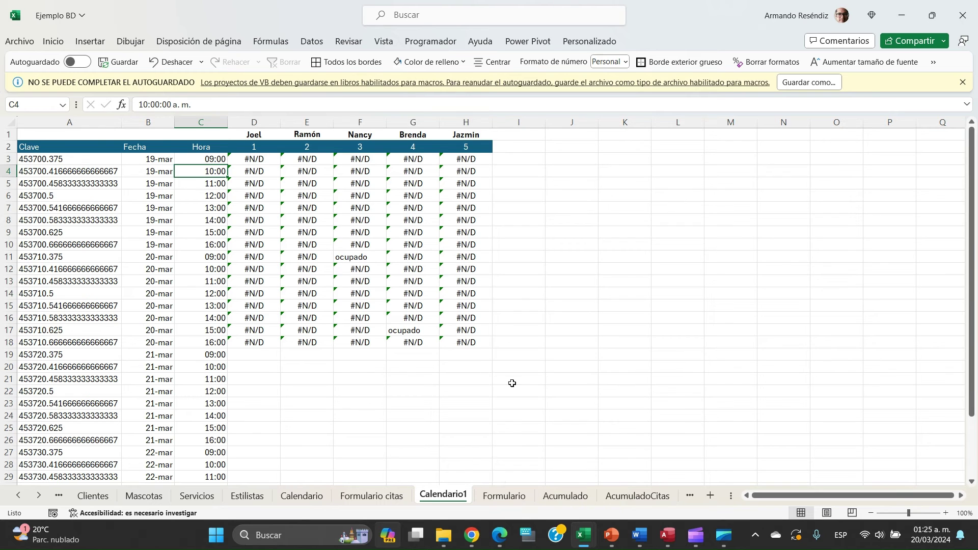
- Change the second appointment's hour in C3 of the Acumulado sheet to 10:00
{"action": "left_click", "coordinate": [381, 497]}
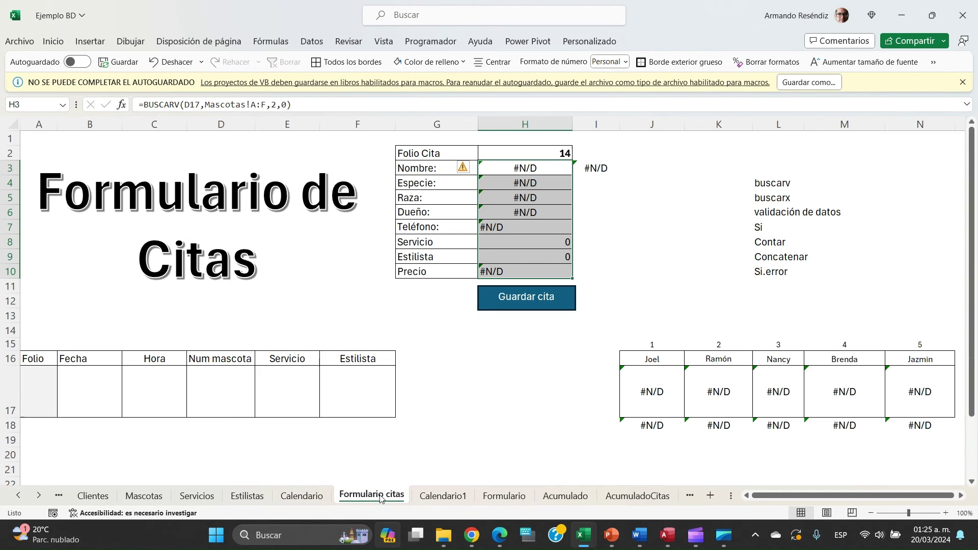
{"action": "left_click", "coordinate": [513, 504]}
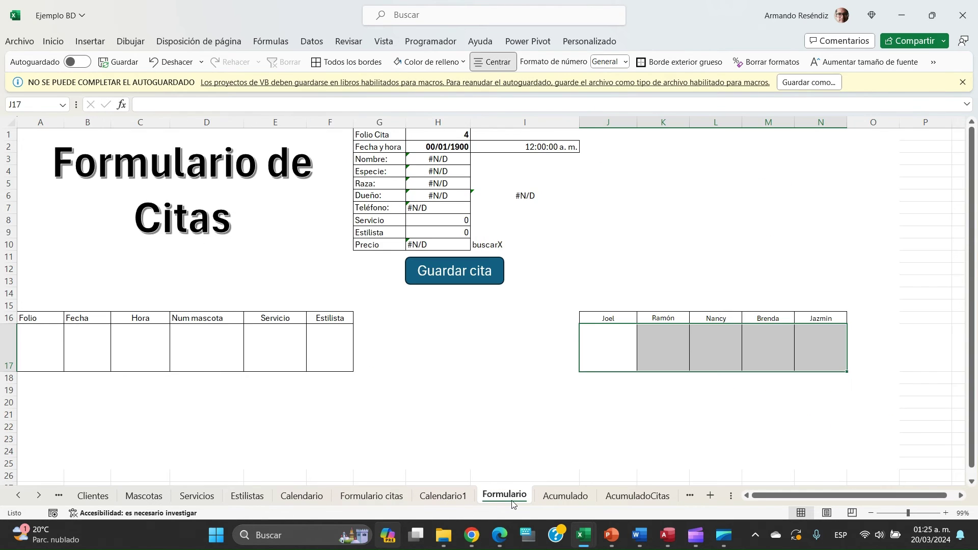
{"action": "left_click", "coordinate": [562, 501]}
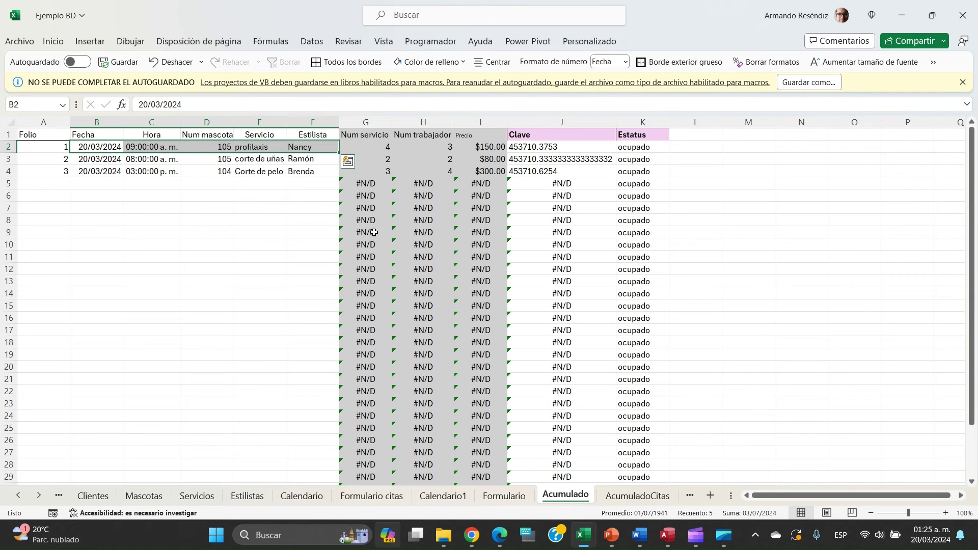
{"action": "left_click", "coordinate": [147, 160]}
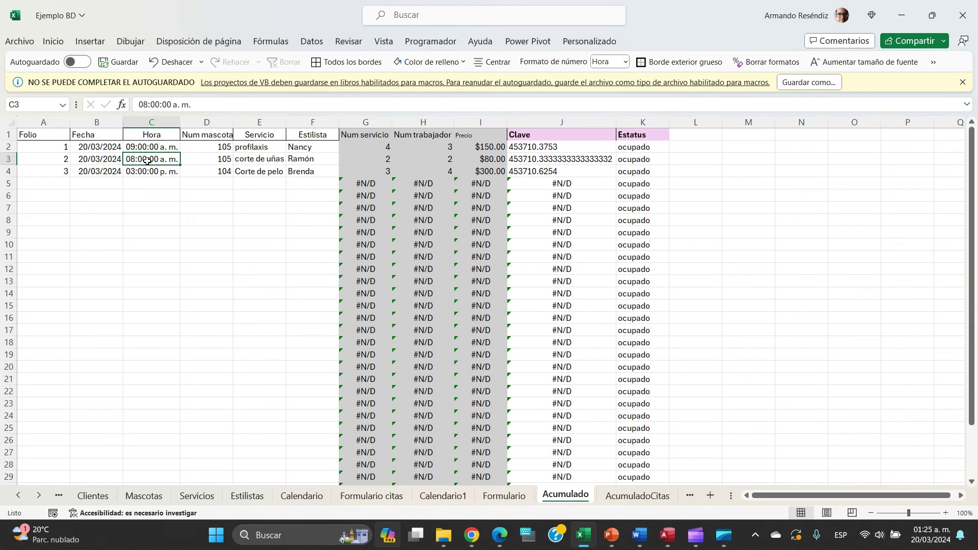
{"action": "left_click", "coordinate": [4, 160]}
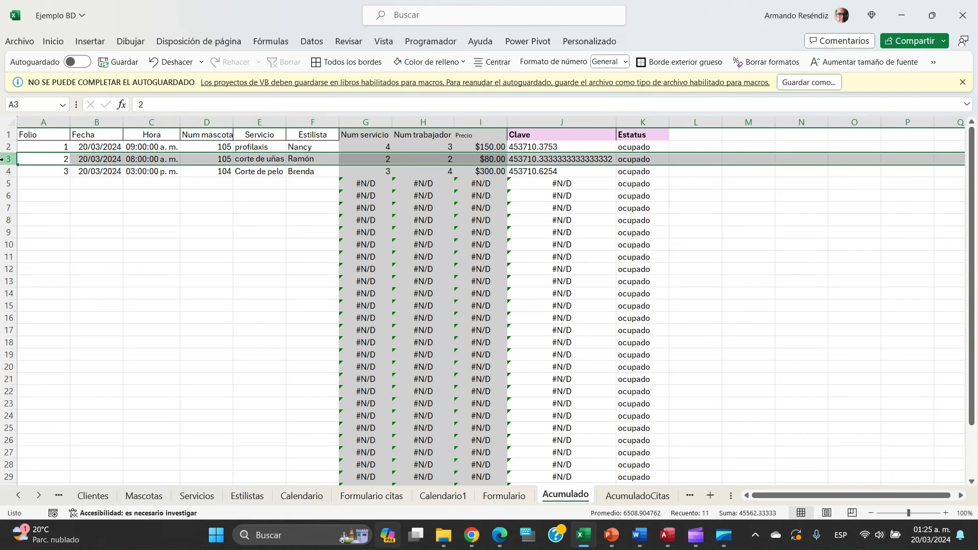
{"action": "left_click", "coordinate": [131, 158]}
{"action": "type", "text": "10"}
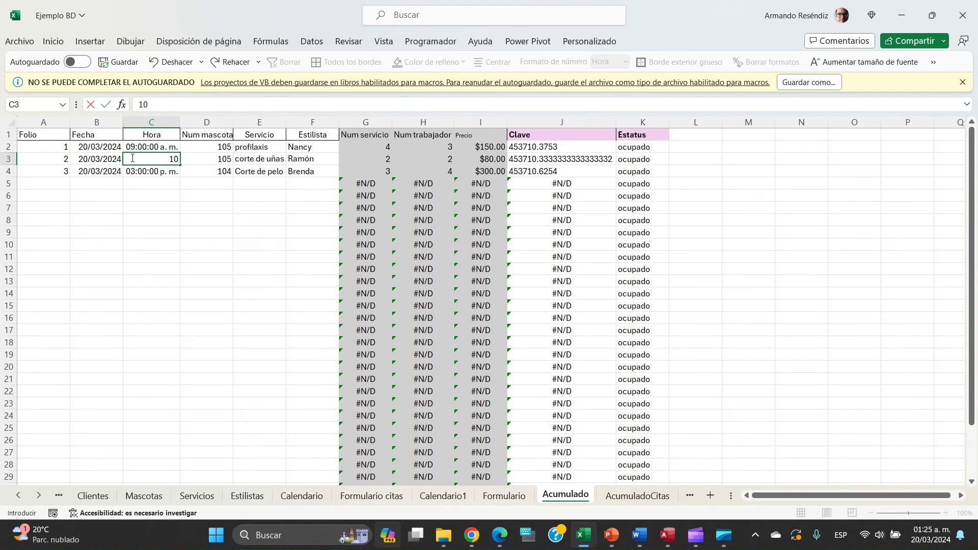
{"action": "type", "text": ":00"}
{"action": "key", "text": "Return"}
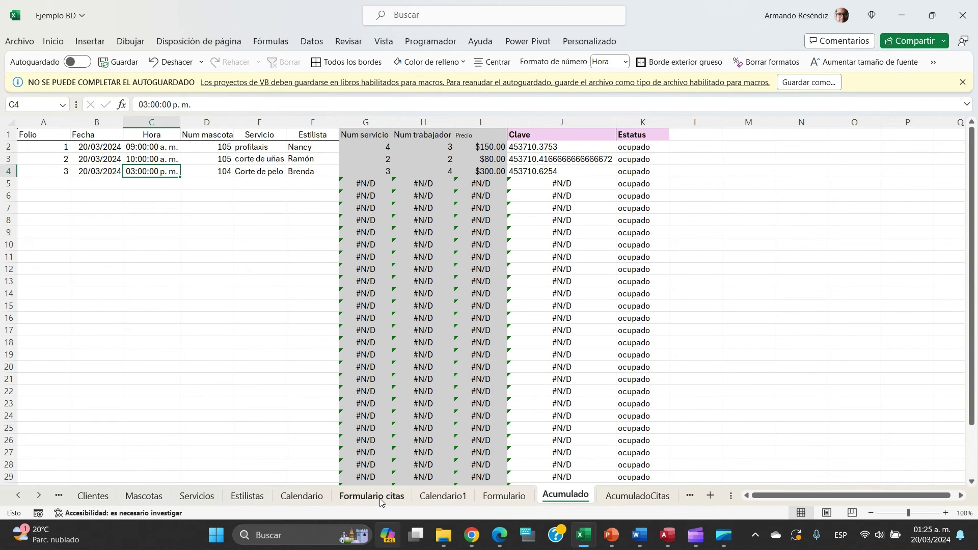
- Check the 20-mar 10:00 slot of stylist 2 in cell E12 of Calendario1
{"action": "left_click", "coordinate": [444, 495]}
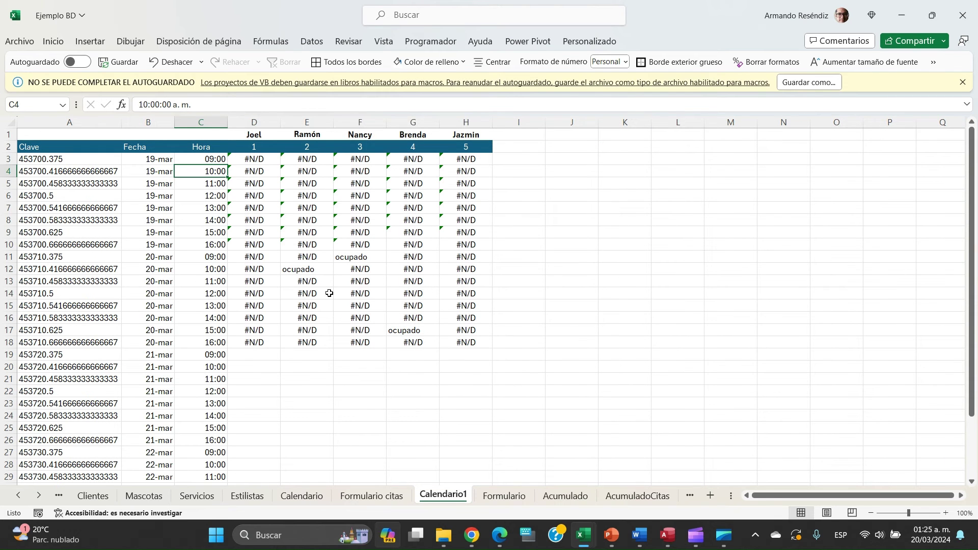
{"action": "left_click", "coordinate": [292, 270]}
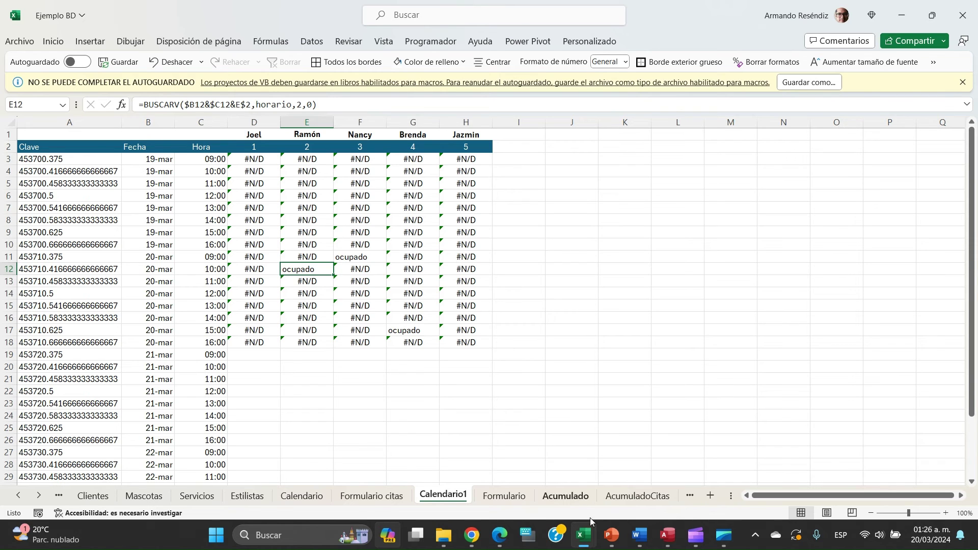
{"action": "mouse_move", "coordinate": [583, 535]}
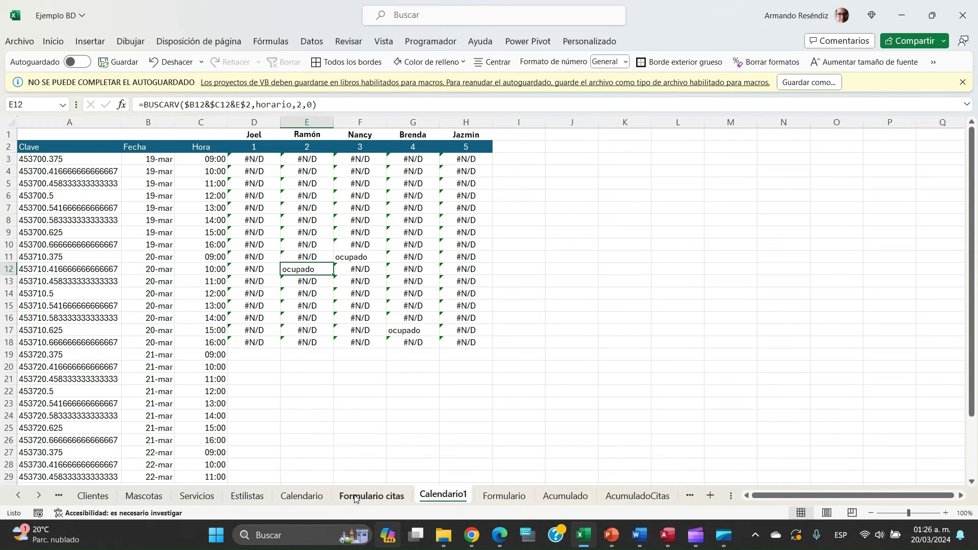
- Examine the Hora, Num mascota and Servicio entry cells in Formulario citas, including the Servicio drop-down options
{"action": "left_click", "coordinate": [371, 496]}
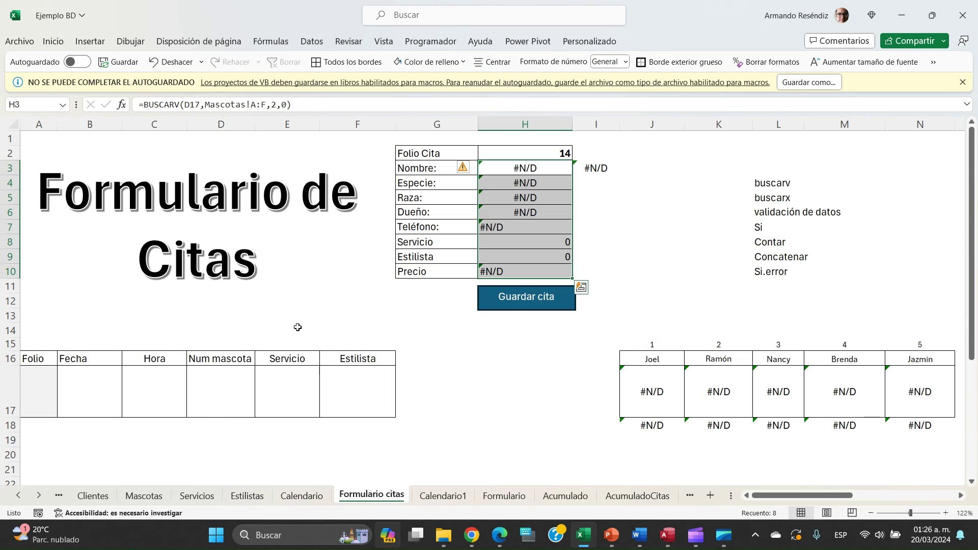
{"action": "left_click", "coordinate": [153, 386]}
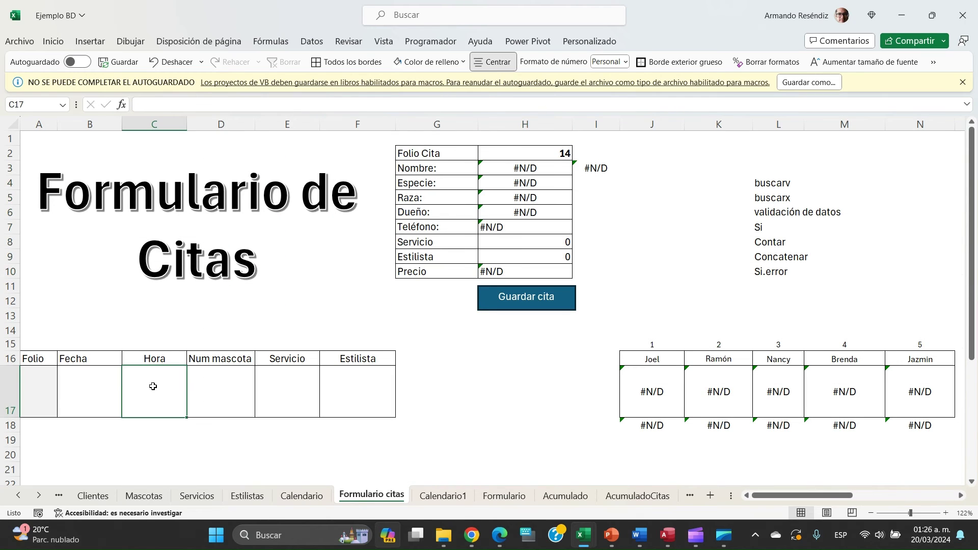
{"action": "left_click", "coordinate": [207, 398]}
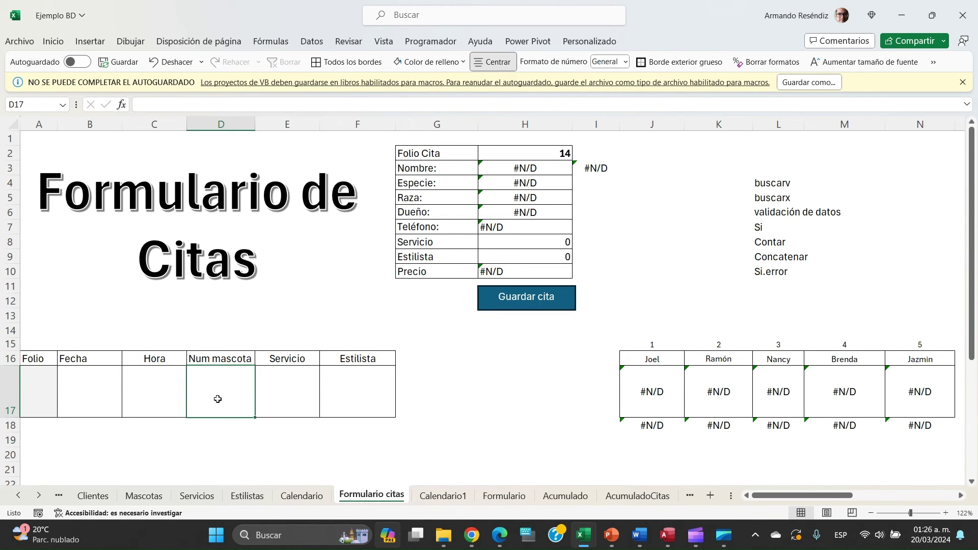
{"action": "left_click", "coordinate": [276, 402]}
{"action": "left_click", "coordinate": [326, 414]}
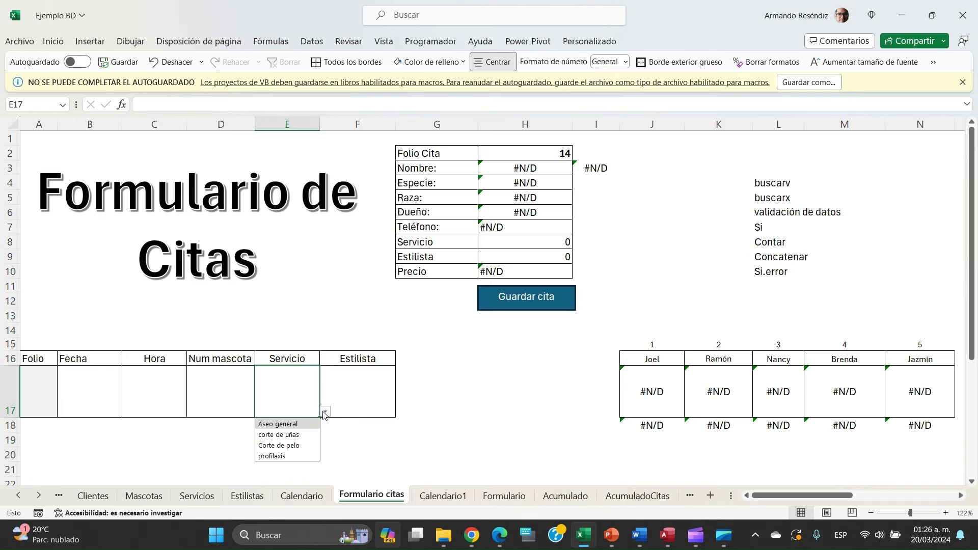
- Start a data validation rule for the Hora entry cell C17 in Formulario citas, allowing Lista
{"action": "left_click", "coordinate": [159, 380]}
{"action": "left_click", "coordinate": [158, 380]}
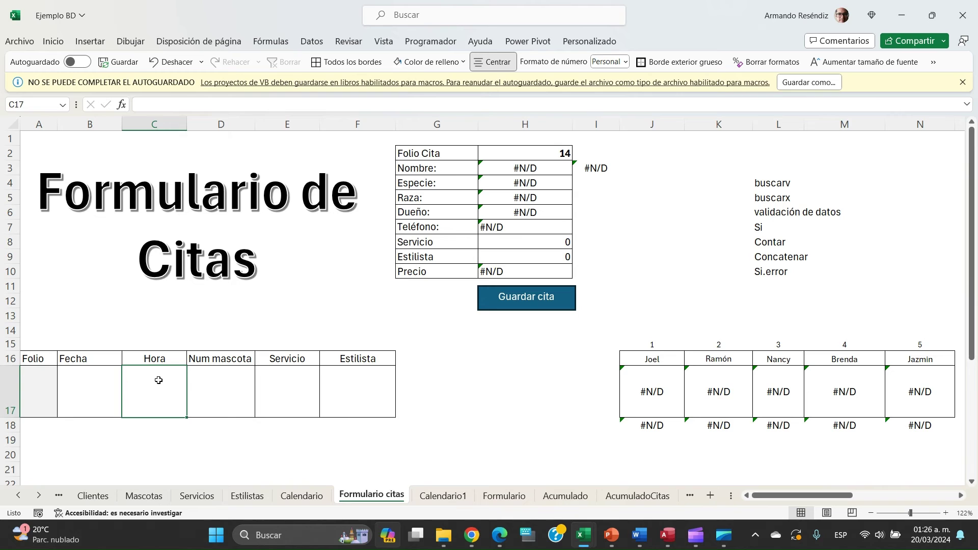
{"action": "left_click", "coordinate": [51, 45]}
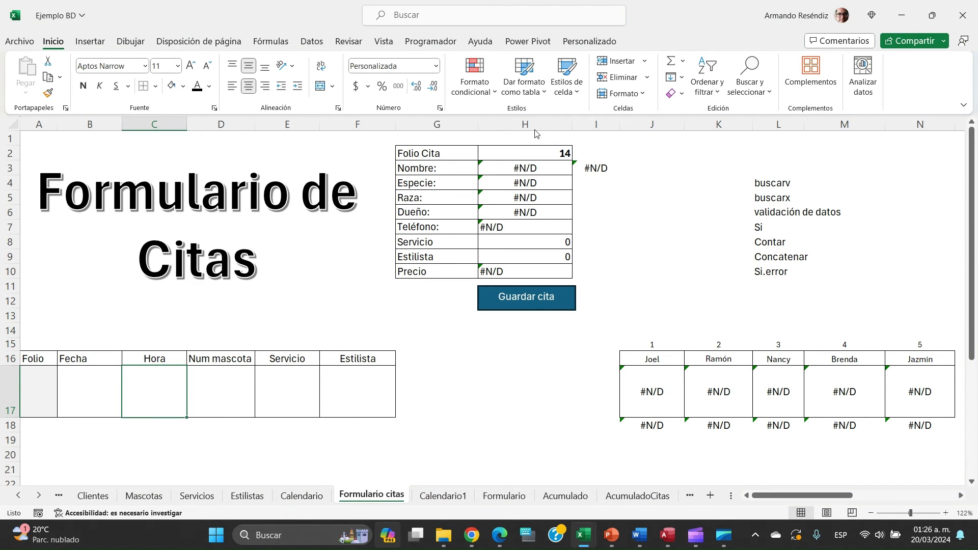
{"action": "left_click", "coordinate": [313, 43]}
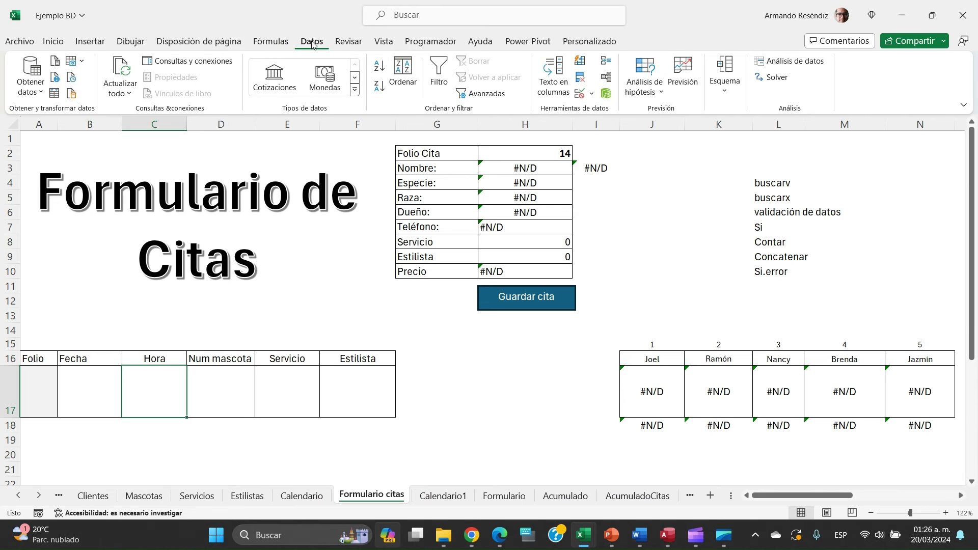
{"action": "left_click", "coordinate": [579, 95]}
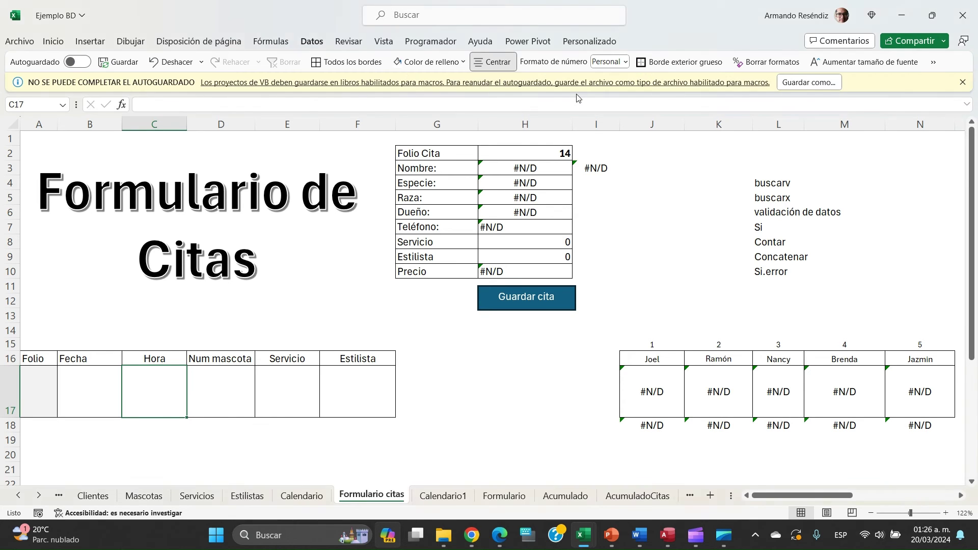
{"action": "left_click", "coordinate": [631, 136]}
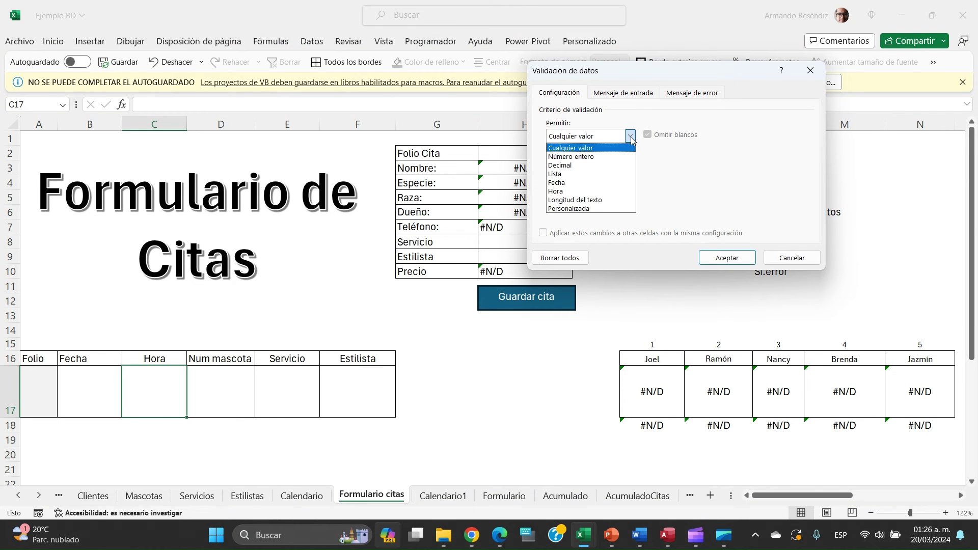
{"action": "left_click", "coordinate": [583, 174]}
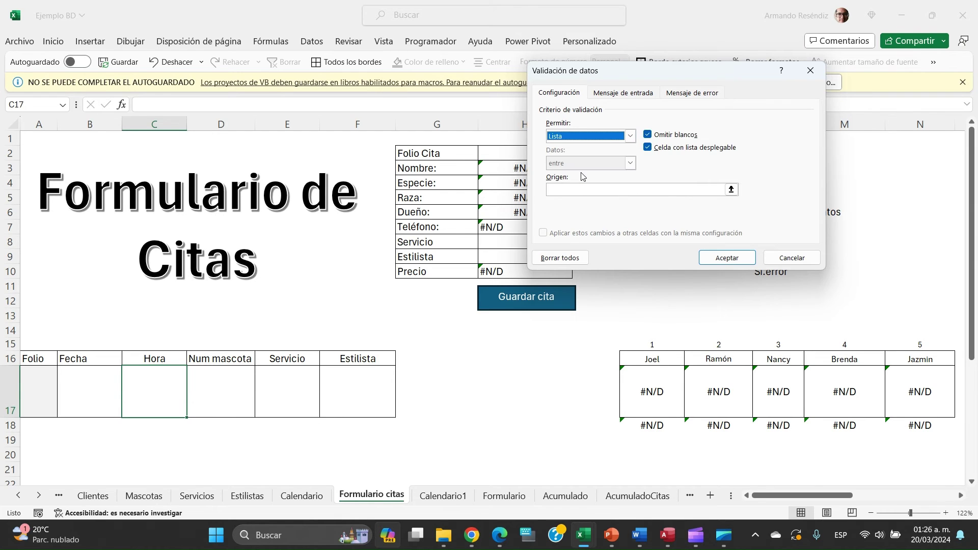
- Set the list source to =Calendario1!$C$3:$C$10, apply the rule and check the hour options in the Hora cell
{"action": "left_click", "coordinate": [731, 190]}
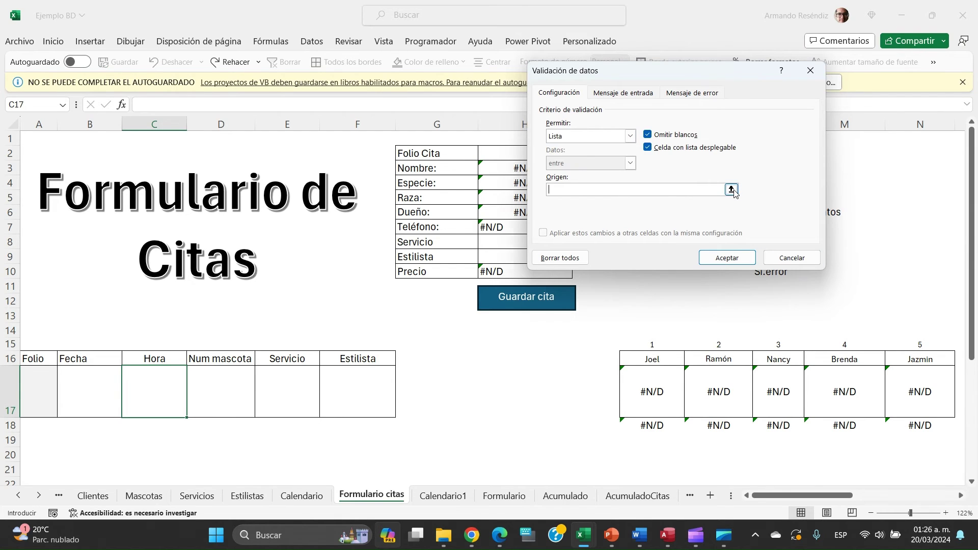
{"action": "left_click", "coordinate": [444, 495]}
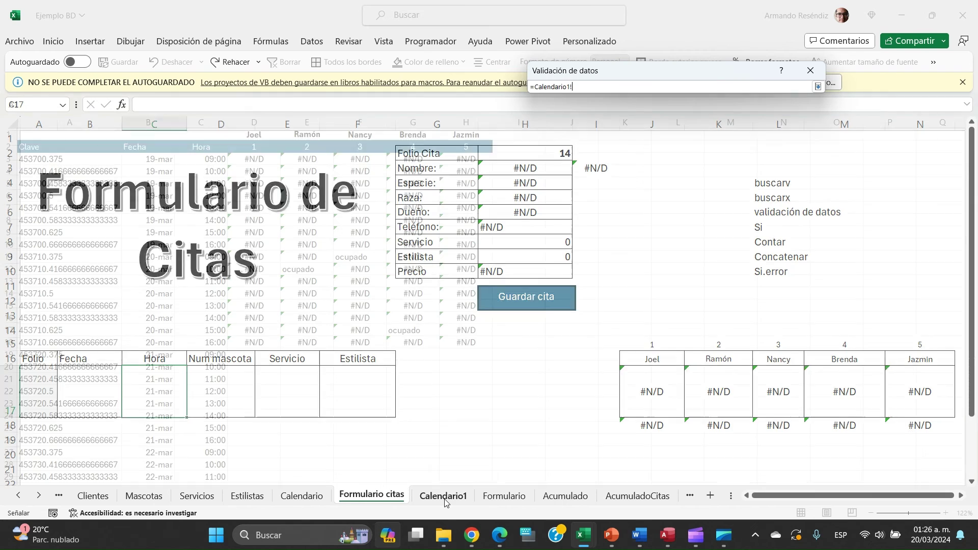
{"action": "left_click", "coordinate": [207, 160]}
{"action": "key", "text": "shift+Down"}
{"action": "key", "text": "shift+Down"}
{"action": "key", "text": "shift+Down"}
{"action": "key", "text": "shift+Down"}
{"action": "key", "text": "shift+Down"}
{"action": "key", "text": "shift+Down"}
{"action": "key", "text": "shift+Down"}
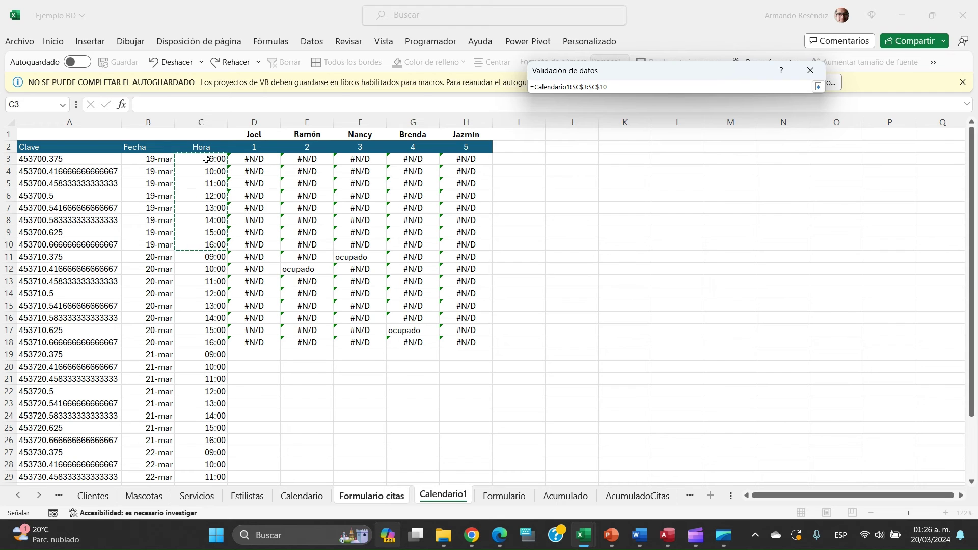
{"action": "key", "text": "Return"}
{"action": "key", "text": "Return"}
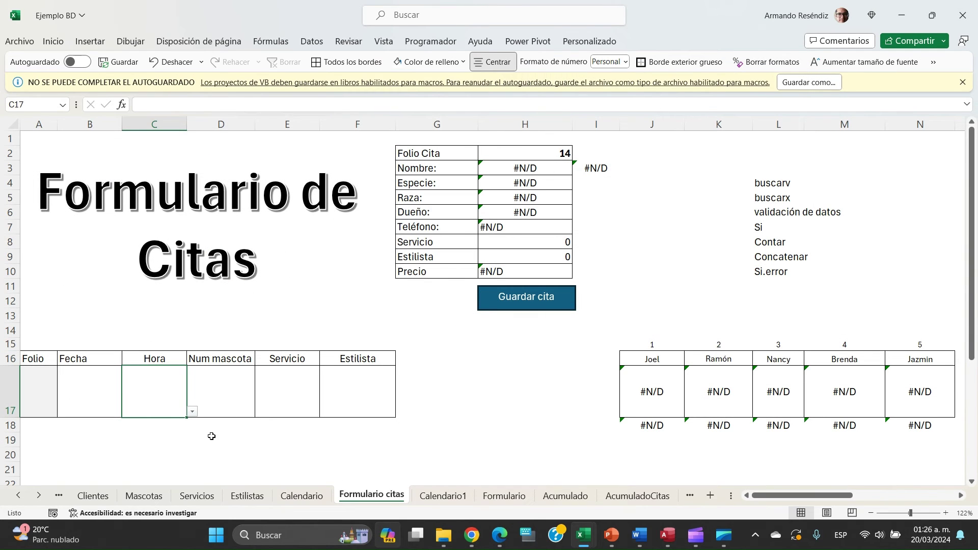
{"action": "left_click", "coordinate": [192, 412]}
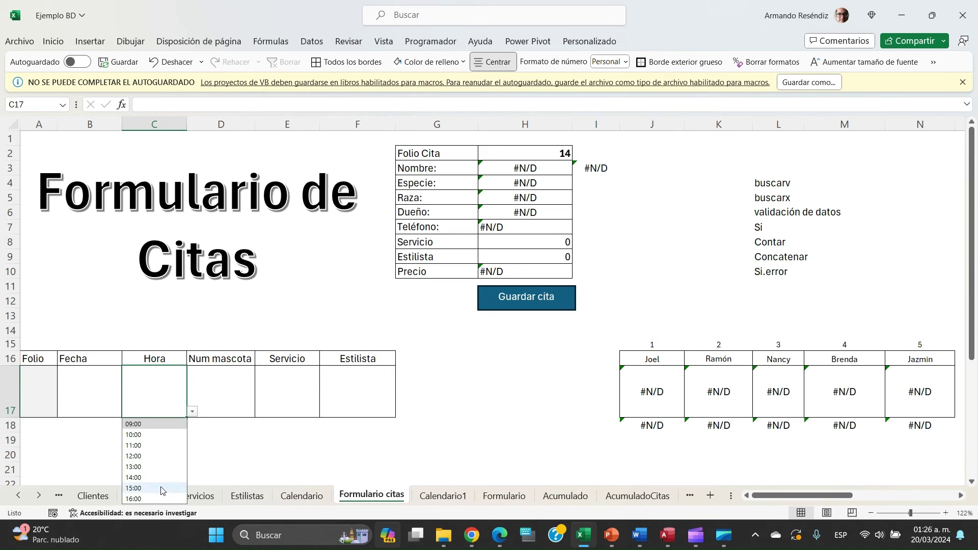
{"action": "left_click", "coordinate": [171, 393]}
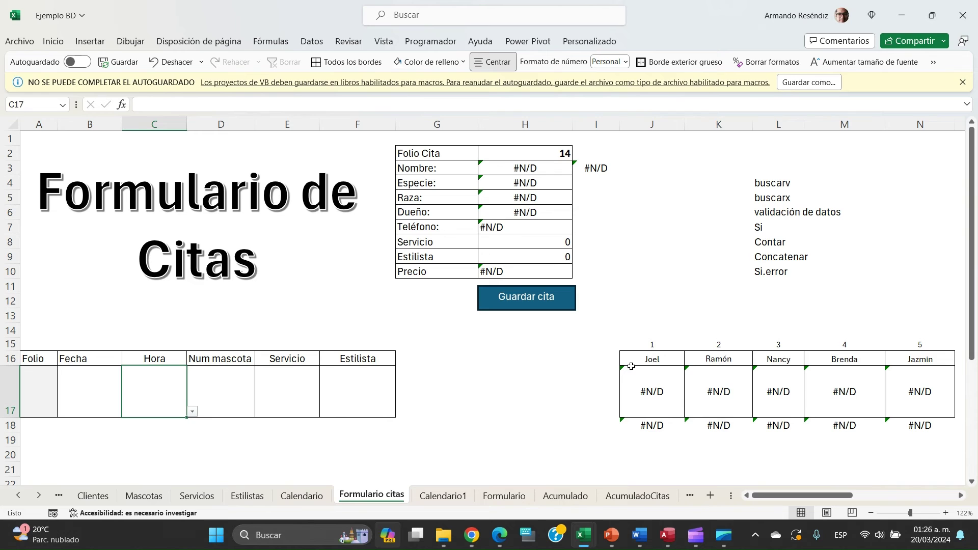
- Review the occupied slots and the #N/D cells in the Calendario1 grid, including the lookup formula in D3
{"action": "left_click", "coordinate": [442, 498]}
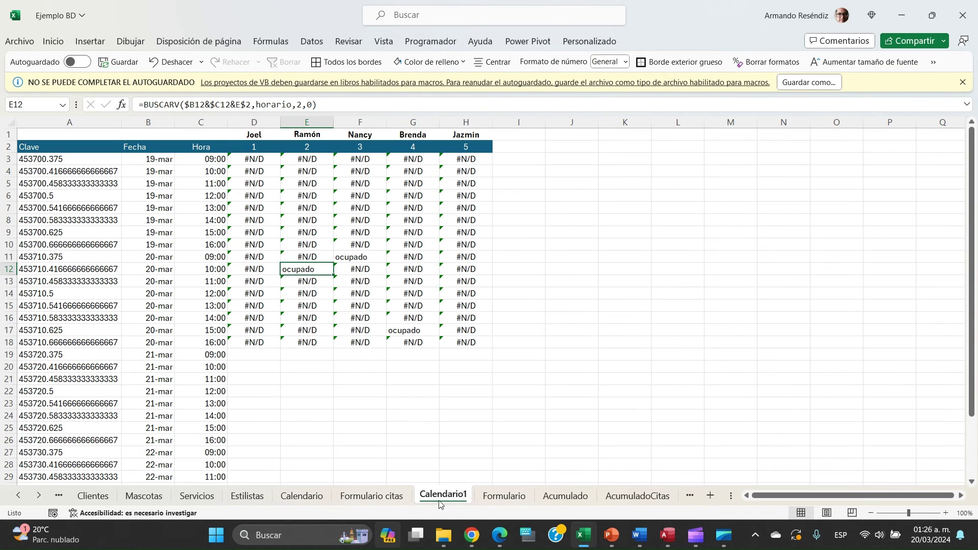
{"action": "left_click", "coordinate": [331, 224]}
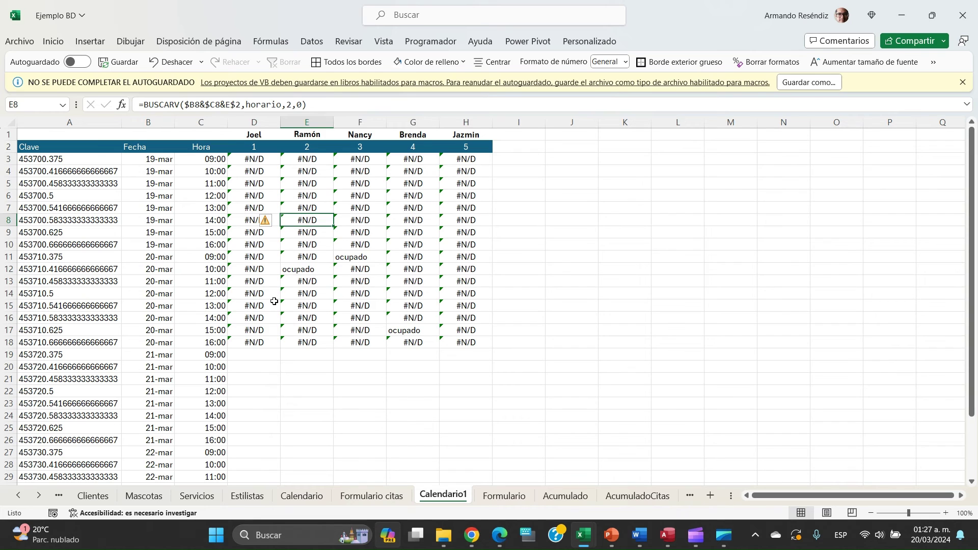
{"action": "left_click", "coordinate": [371, 257]}
{"action": "left_click", "coordinate": [311, 270]}
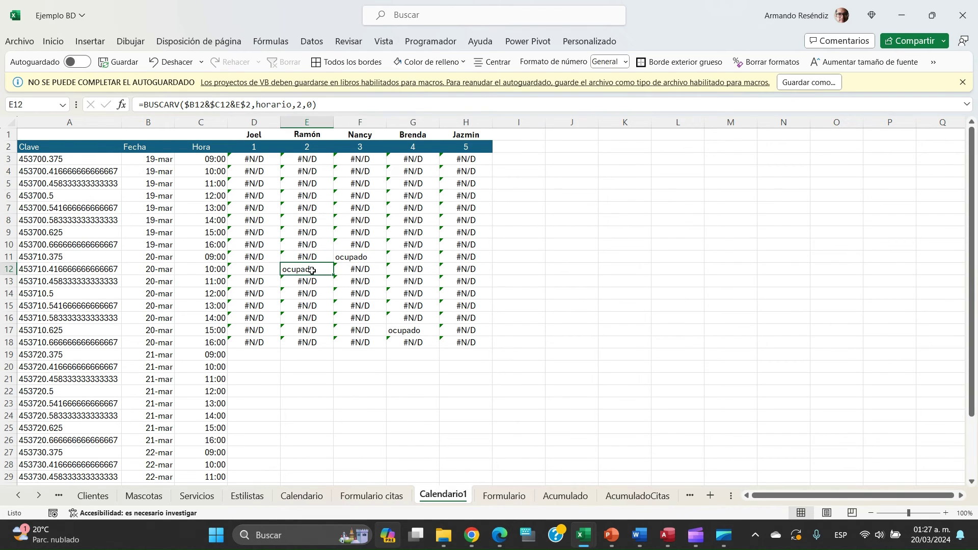
{"action": "left_click", "coordinate": [404, 334]}
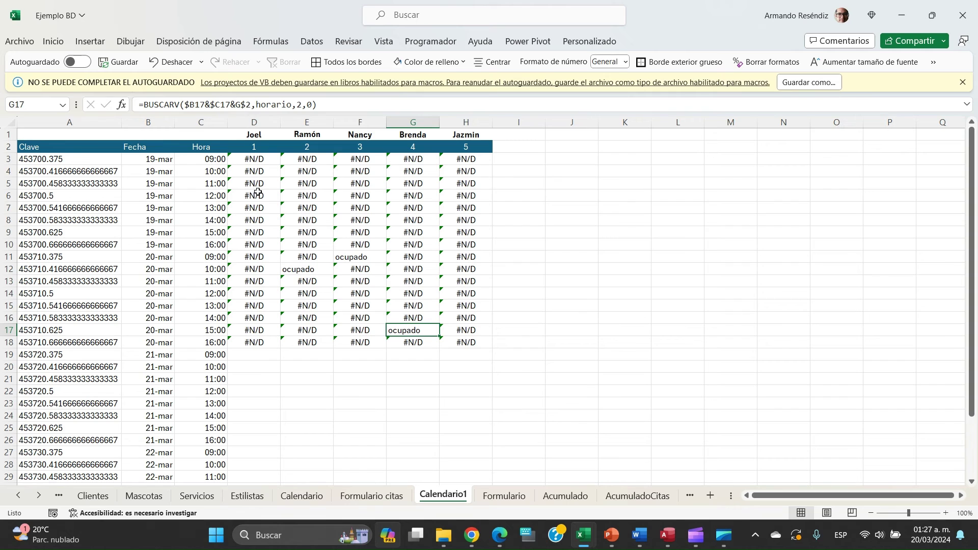
{"action": "left_click_drag", "start_coordinate": [258, 163], "coordinate": [458, 366]}
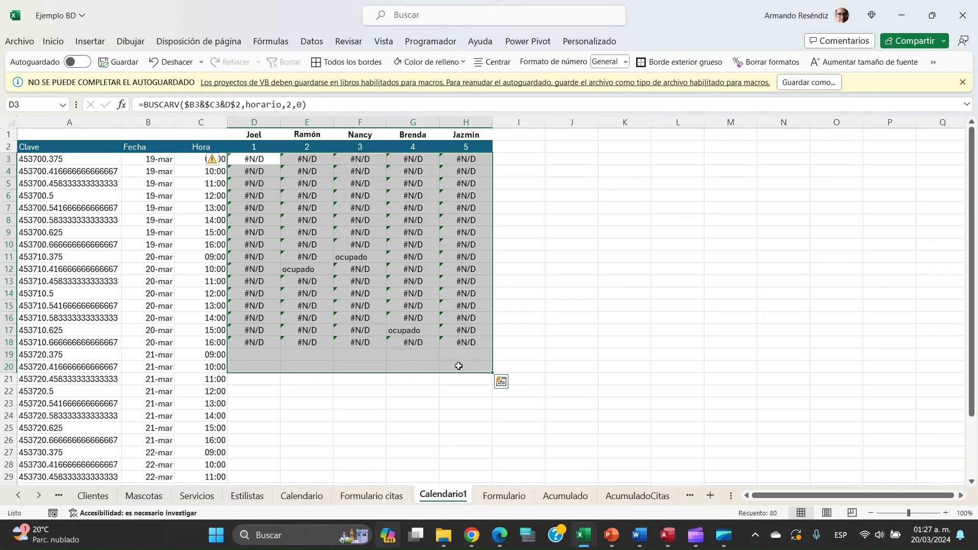
{"action": "left_click", "coordinate": [255, 158]}
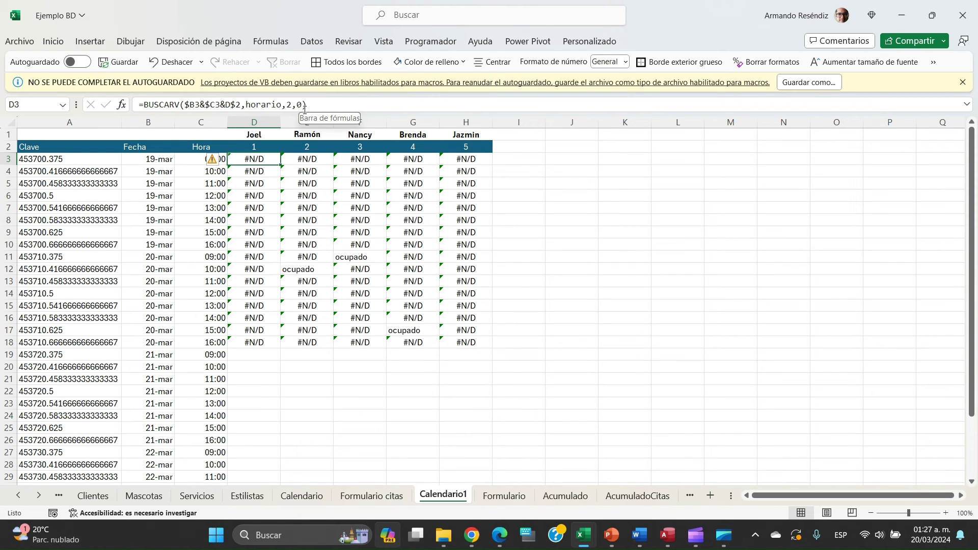
- Write the syntax note SI.ERROR(FORMULA,"") in cell K9 of Calendario1
{"action": "left_click", "coordinate": [608, 235]}
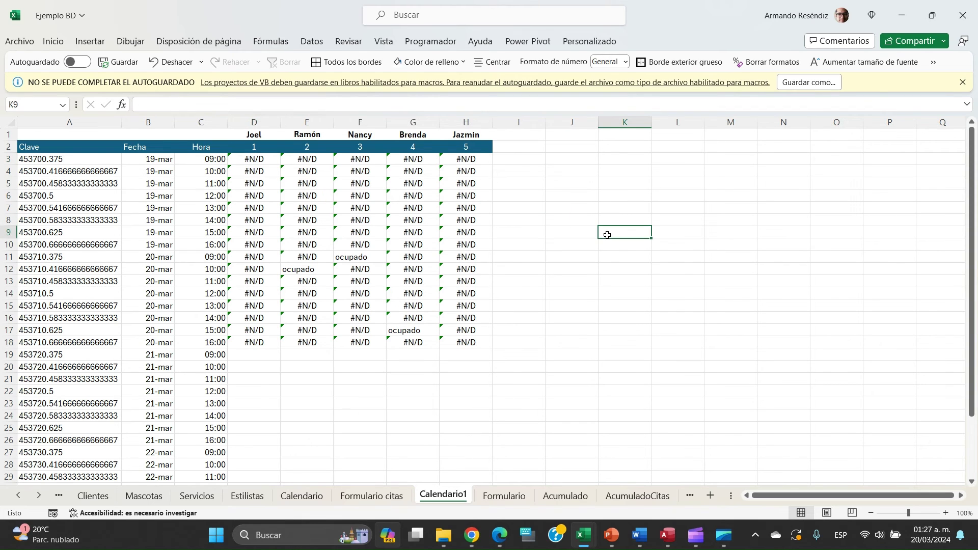
{"action": "type", "text": "SI.ERROR"}
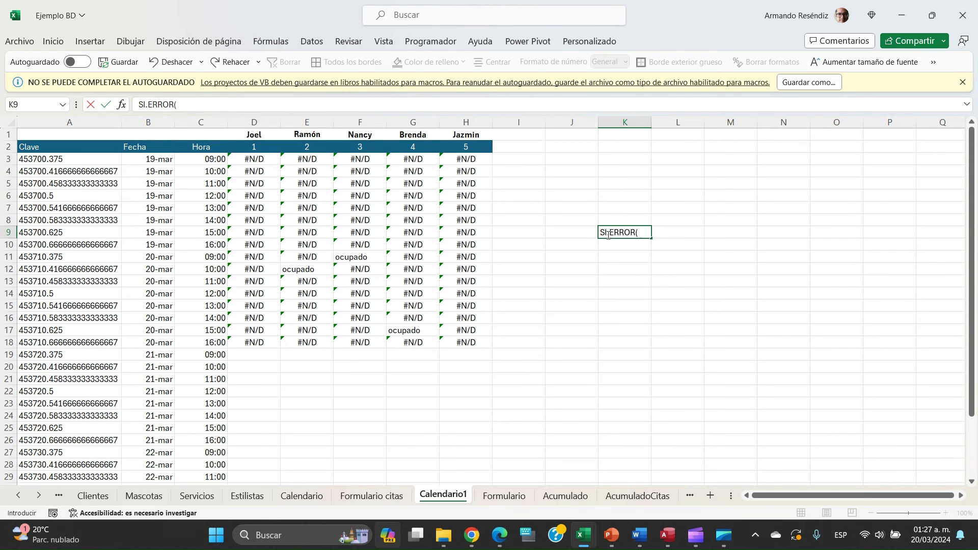
{"action": "type", "text": "(FORMULA,\""}
{"action": "left_click", "coordinate": [641, 269]}
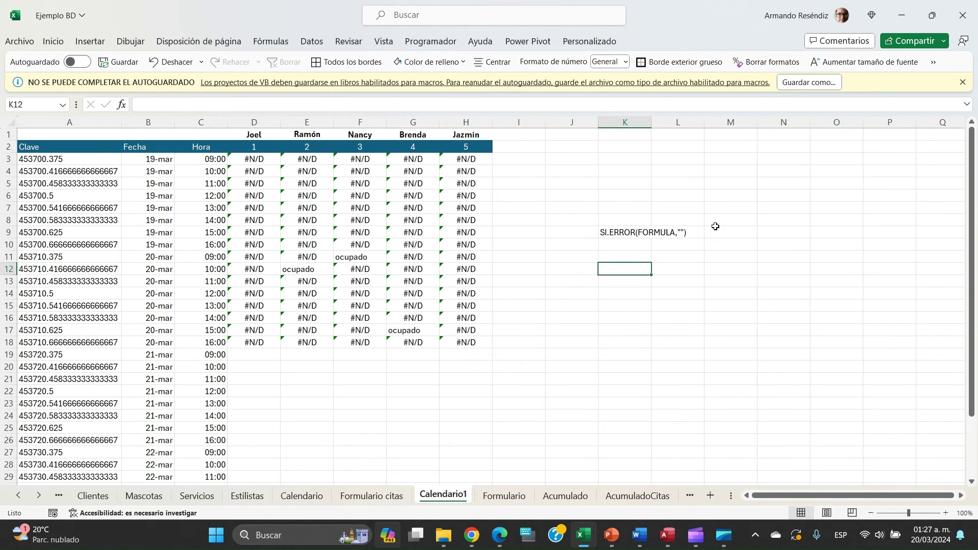
- Wrap the D3 lookup in SI.ERROR so it reads =SI.ERROR(BUSCARV($B3&$C3&D$2,horario,2,0),"")
{"action": "left_click", "coordinate": [258, 157]}
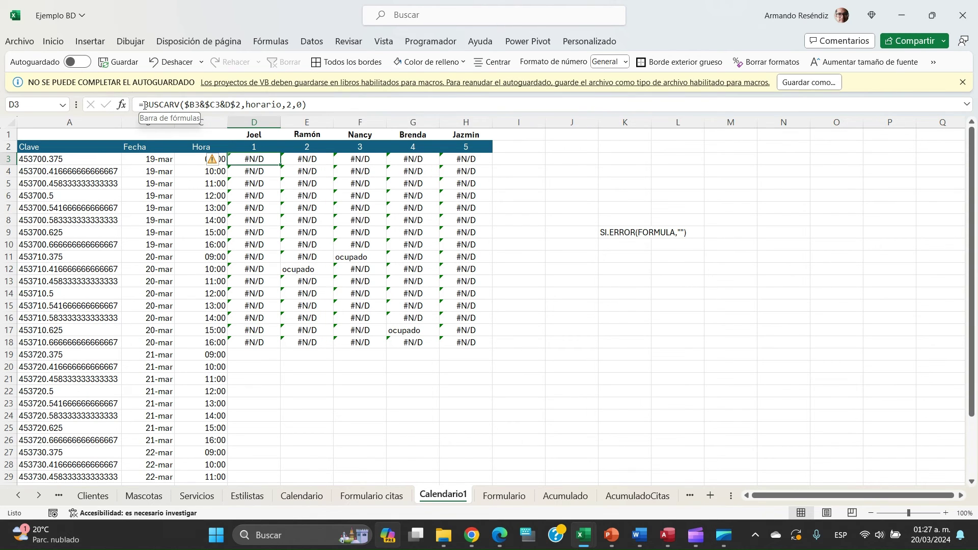
{"action": "left_click", "coordinate": [144, 106]}
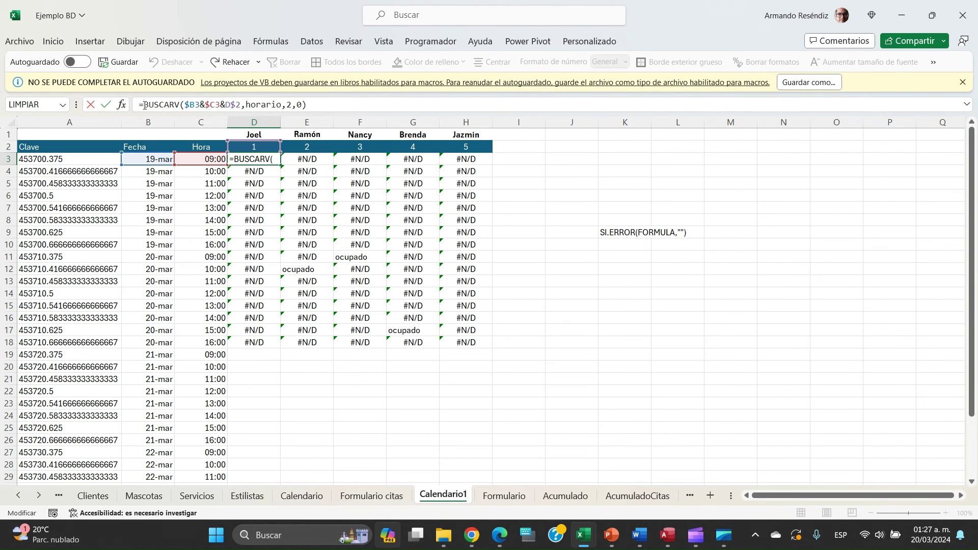
{"action": "type", "text": "SI.ERR"}
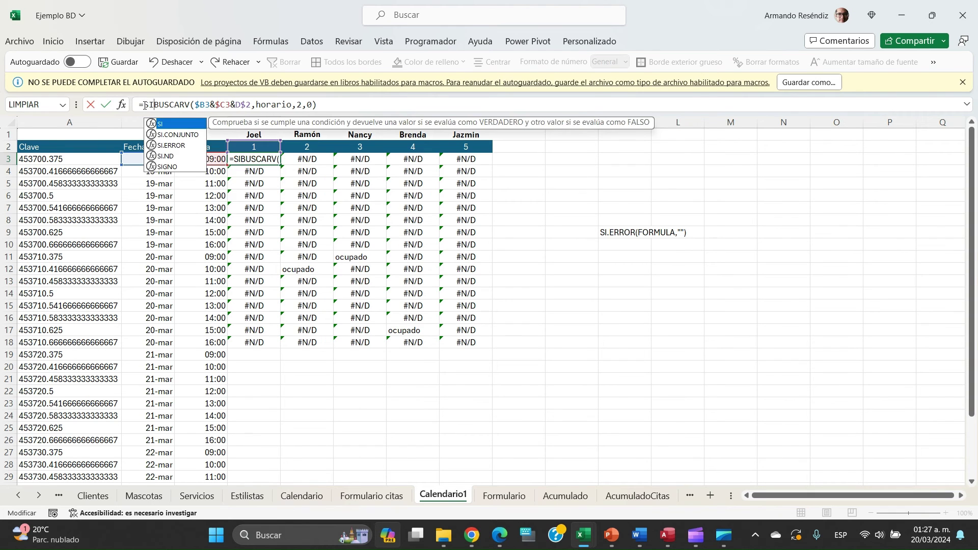
{"action": "type", "text": "OR"}
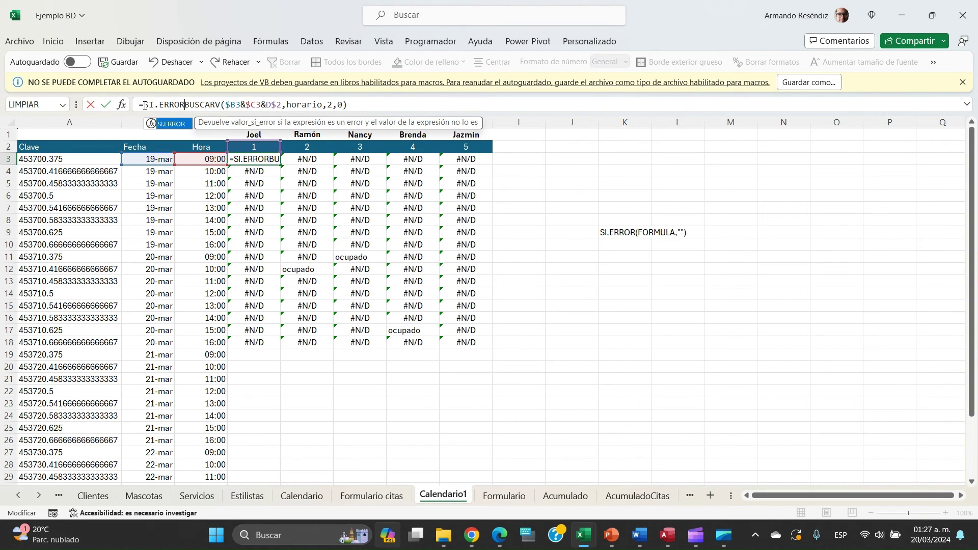
{"action": "type", "text": "("}
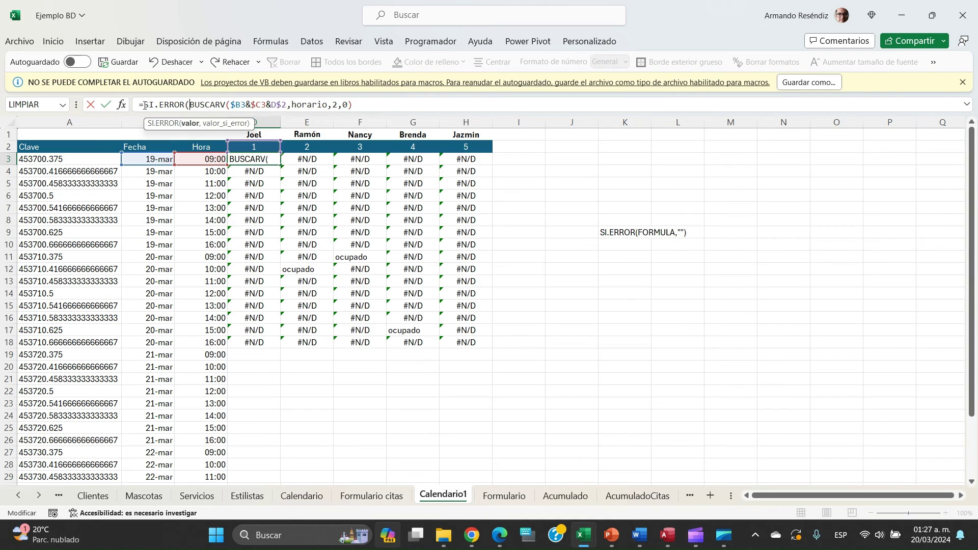
{"action": "left_click", "coordinate": [359, 107]}
{"action": "type", "text": ","}
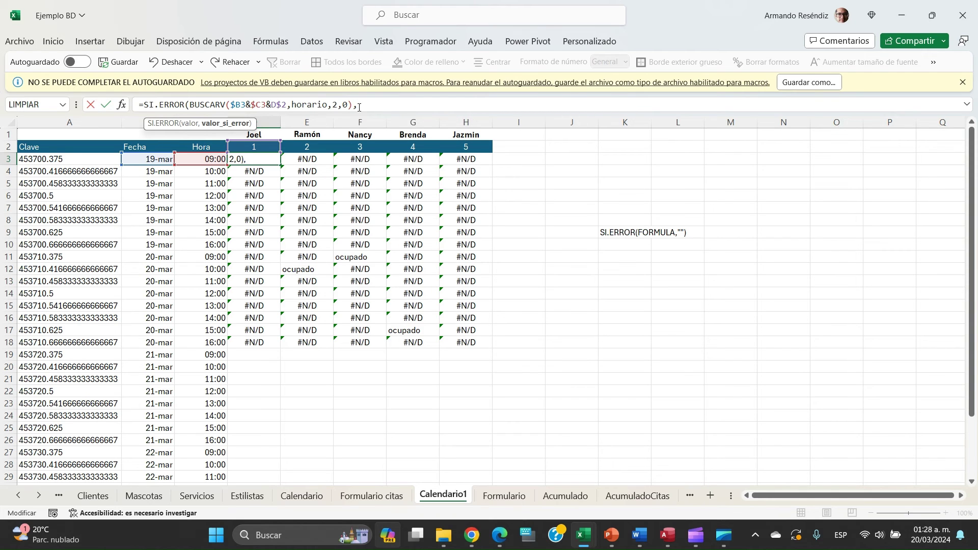
{"action": "type", "text": "\"\")"}
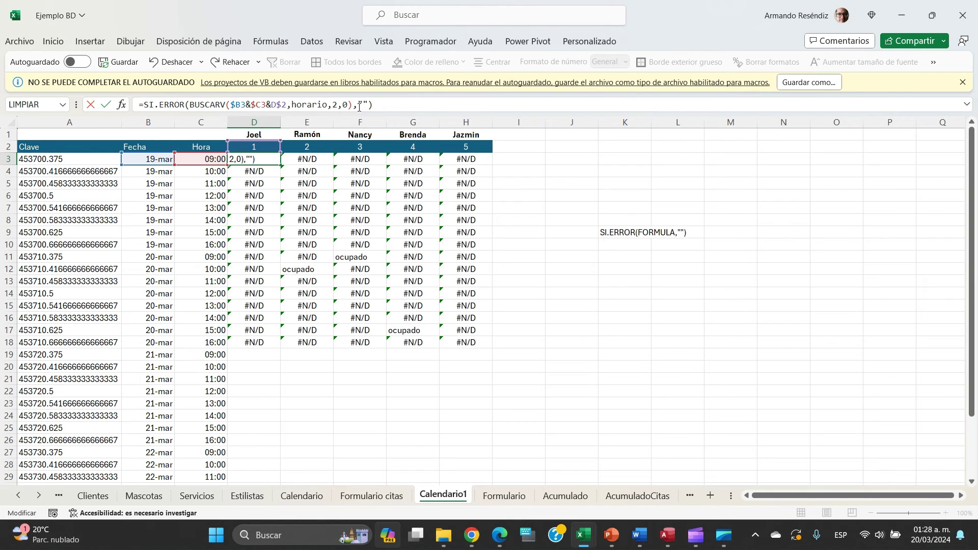
{"action": "key", "text": "Return"}
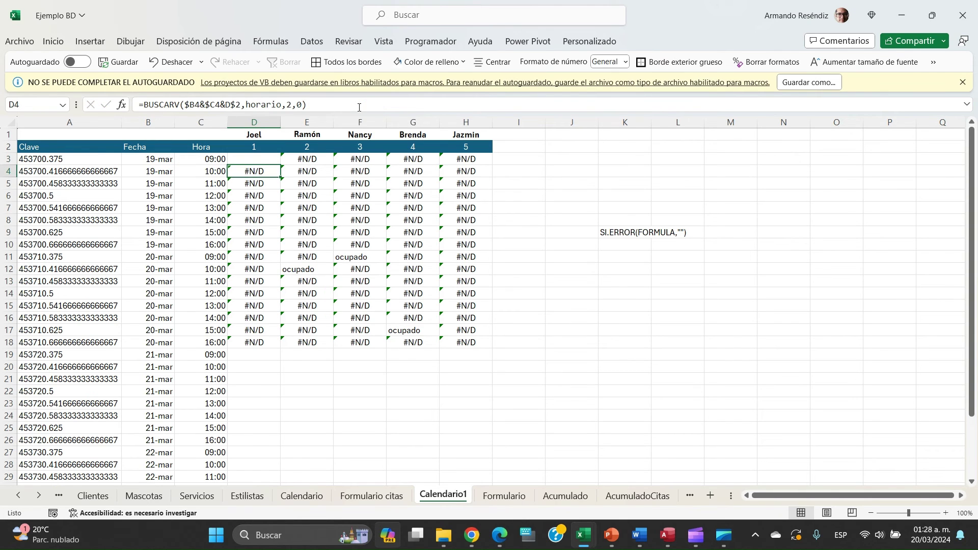
- Copy the D3 formula over the whole stylist slot grid D3:H18
{"action": "key", "text": "Up"}
{"action": "key", "text": "ctrl+c"}
{"action": "key", "text": "ctrl+shift+Right"}
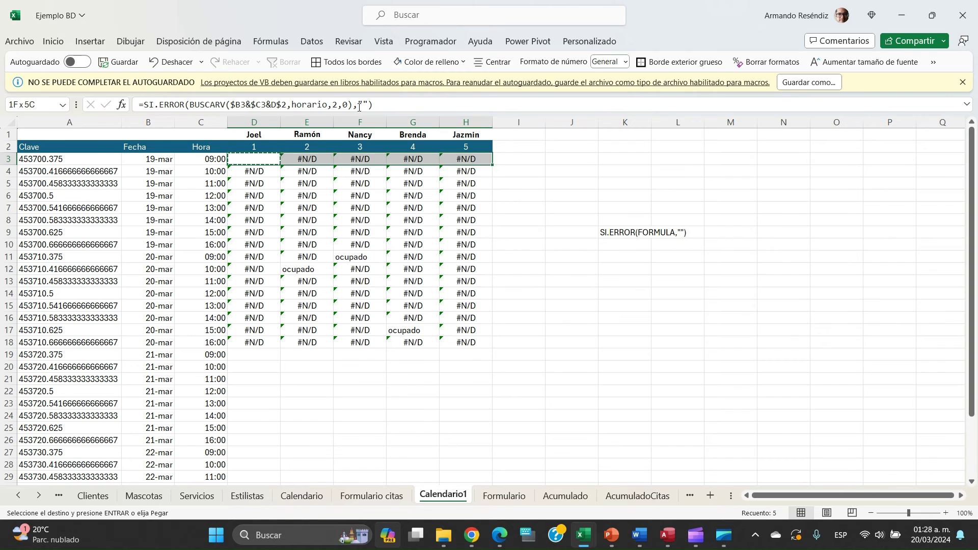
{"action": "key", "text": "ctrl+shift+Down"}
{"action": "key", "text": "Return"}
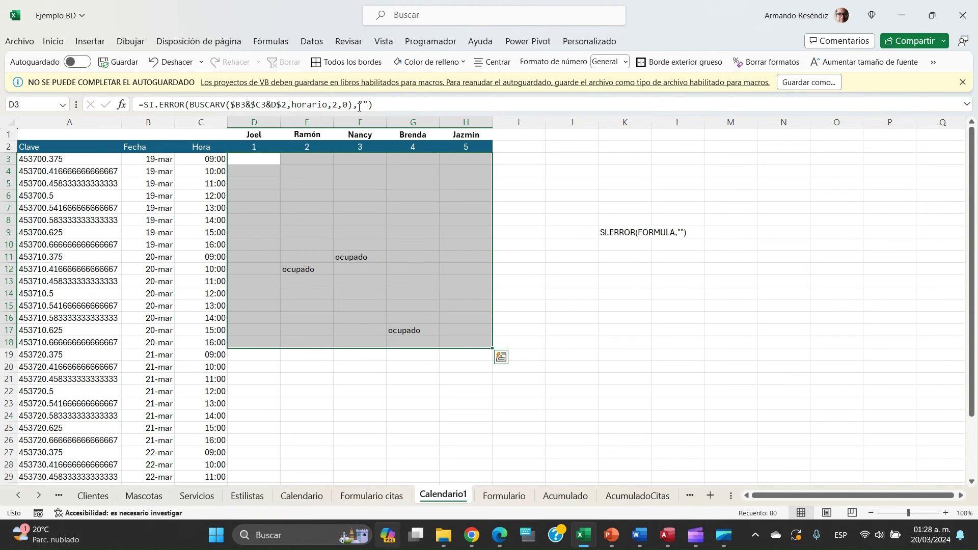
{"action": "key", "text": "Down"}
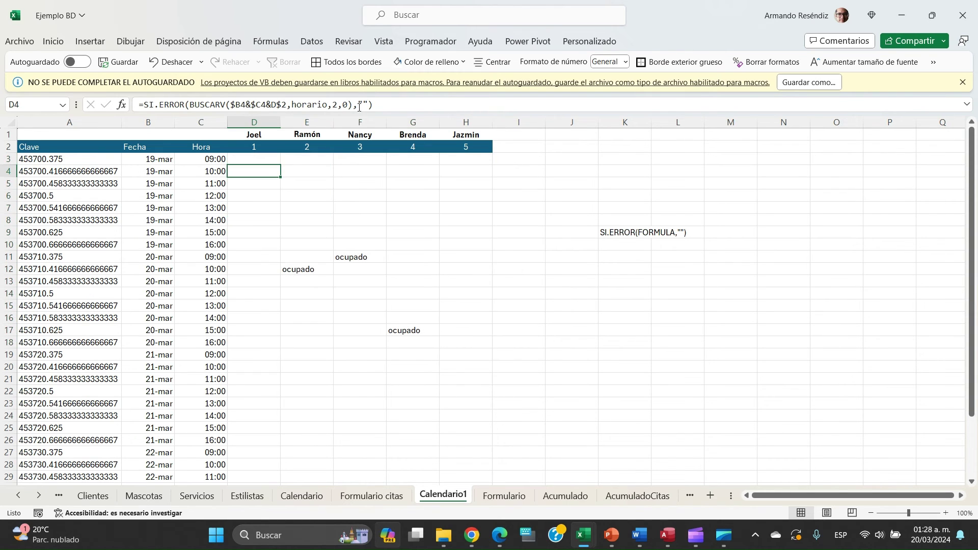
- Fill the D3 SI.ERROR lookup formula across the stylist columns down to the last calendar date, covering D3:H34 of Calendario1
{"action": "key", "text": "Up"}
{"action": "key", "text": "shift+Right"}
{"action": "key", "text": "shift+Right"}
{"action": "key", "text": "shift+Right"}
{"action": "key", "text": "shift+Right"}
{"action": "key", "text": "shift+Right"}
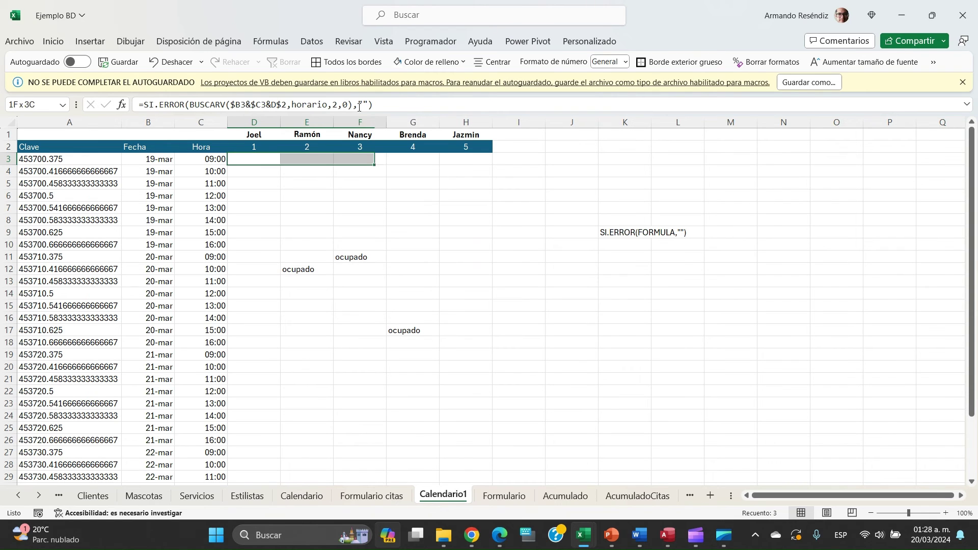
{"action": "key", "text": "shift+Left"}
{"action": "key", "text": "shift+Down"}
{"action": "key", "text": "shift+Down"}
{"action": "key", "text": "shift+Down"}
{"action": "key", "text": "shift+Down"}
{"action": "key", "text": "shift+Down"}
{"action": "key", "text": "shift+Down"}
{"action": "key", "text": "shift+Down"}
{"action": "key", "text": "shift+Down"}
{"action": "key", "text": "shift+Down"}
{"action": "key", "text": "shift+Down"}
{"action": "key", "text": "shift+Down"}
{"action": "key", "text": "shift+Down"}
{"action": "key", "text": "shift+Down"}
{"action": "key", "text": "shift+Down"}
{"action": "key", "text": "shift+Down"}
{"action": "key", "text": "shift+Down"}
{"action": "key", "text": "shift+Down"}
{"action": "key", "text": "shift+Down"}
{"action": "key", "text": "shift+Down"}
{"action": "key", "text": "shift+Down"}
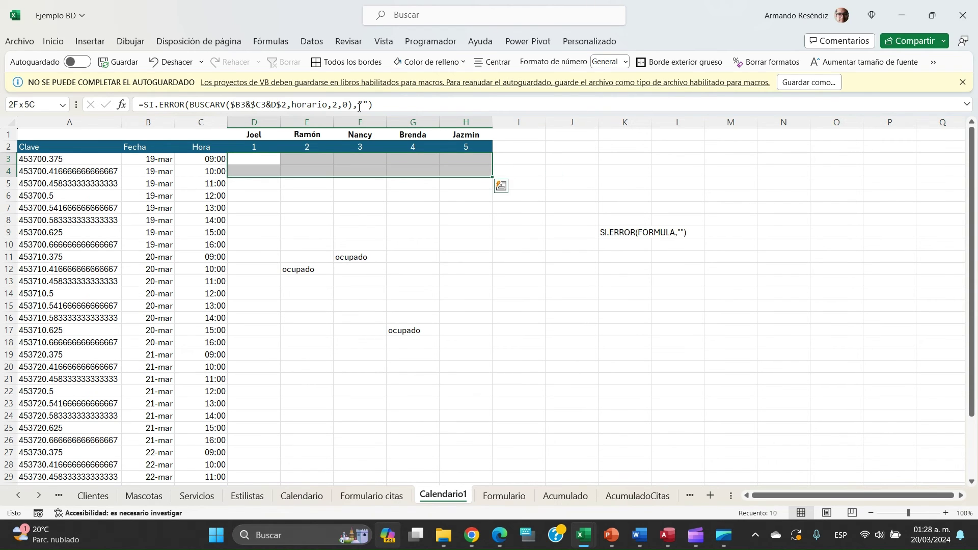
{"action": "key", "text": "shift+Down"}
{"action": "key", "text": "shift+Down"}
{"action": "key", "text": "shift+Down"}
{"action": "key", "text": "shift+Down"}
{"action": "key", "text": "shift+Down"}
{"action": "key", "text": "shift+Down"}
{"action": "key", "text": "shift+Down"}
{"action": "key", "text": "shift+Down"}
{"action": "key", "text": "shift+Down"}
{"action": "key", "text": "shift+Down"}
{"action": "key", "text": "shift+Down"}
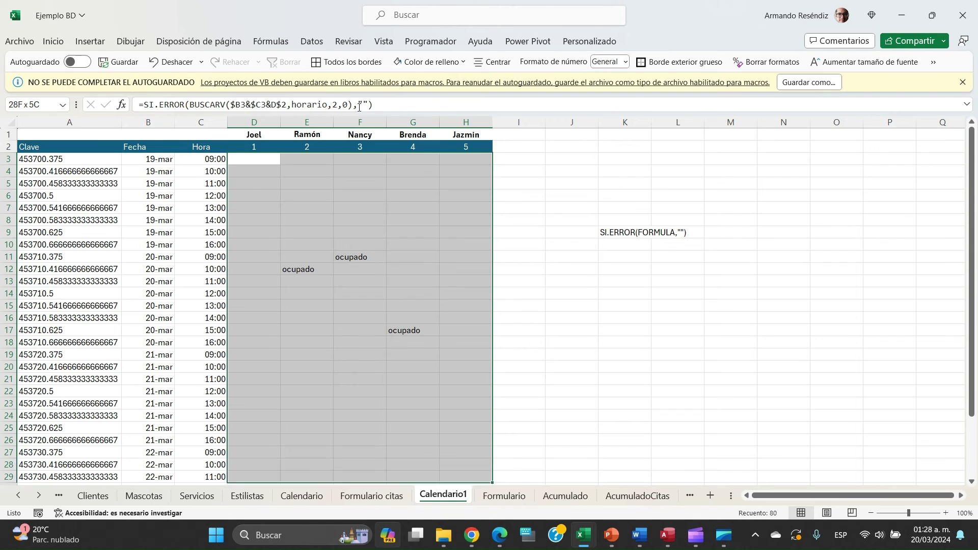
{"action": "key", "text": "shift+Up"}
{"action": "key", "text": "shift+Up"}
{"action": "key", "text": "shift+Up"}
{"action": "key", "text": "shift+Up"}
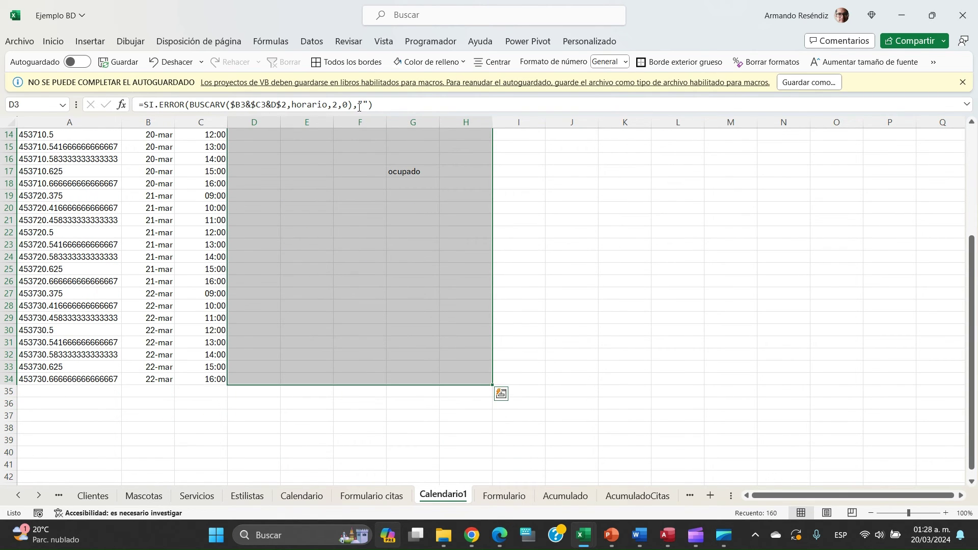
{"action": "left_click", "coordinate": [400, 231]}
{"action": "scroll", "coordinate": [400, 230], "scroll_direction": "up", "scroll_amount": 5}
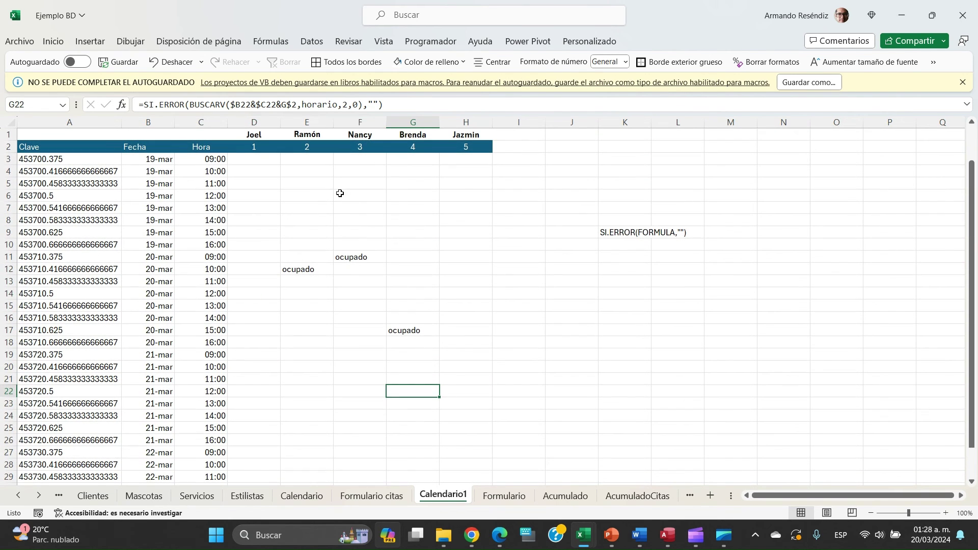
{"action": "left_click", "coordinate": [264, 184]}
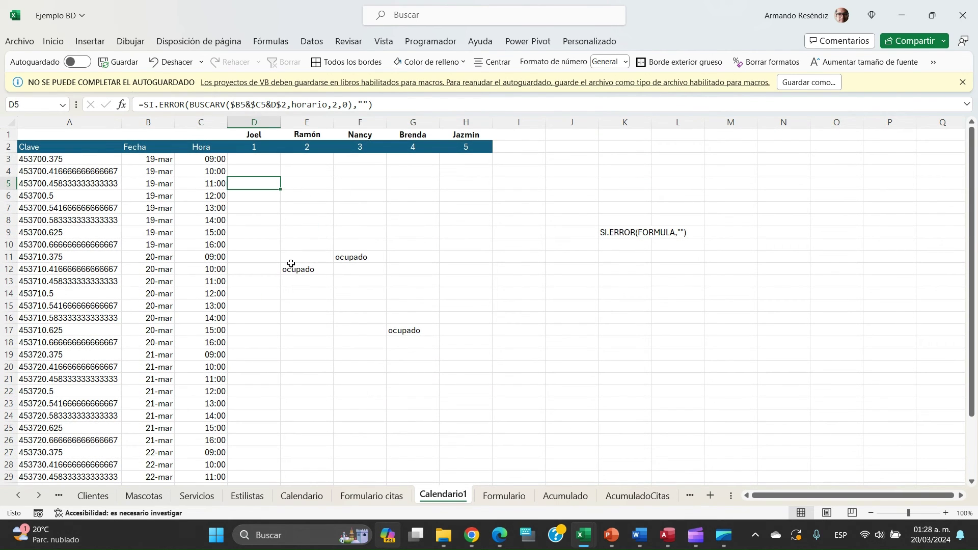
{"action": "scroll", "coordinate": [290, 264], "scroll_direction": "down", "scroll_amount": 4}
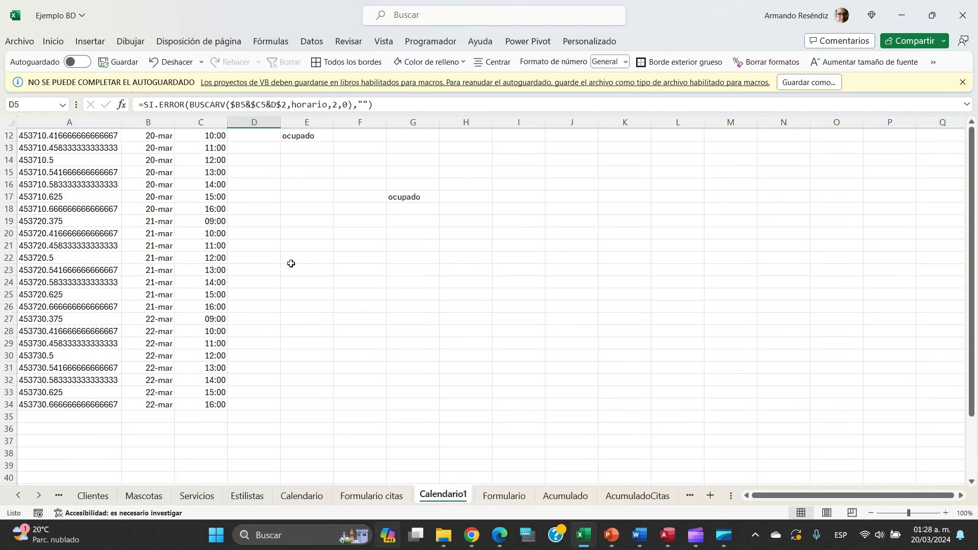
- Apply all borders to the calendar table range A3:H34 in Calendario1
{"action": "left_click", "coordinate": [463, 396]}
{"action": "key", "text": "ctrl+Up"}
{"action": "key", "text": "Down"}
{"action": "key", "text": "Left"}
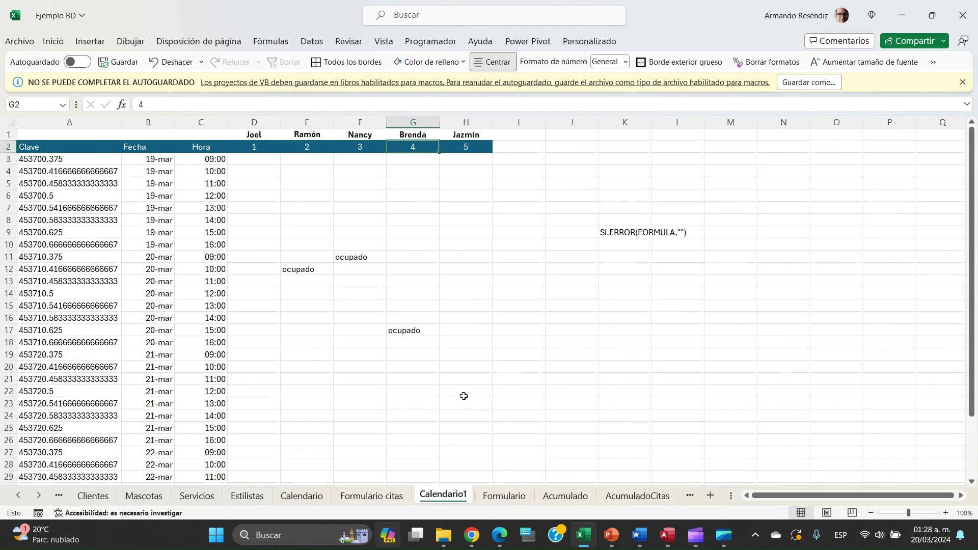
{"action": "key", "text": "ctrl+Left"}
{"action": "key", "text": "Down"}
{"action": "key", "text": "ctrl+shift+Down"}
{"action": "key", "text": "shift+Right"}
{"action": "key", "text": "shift+Right"}
{"action": "key", "text": "shift+Right"}
{"action": "key", "text": "shift+Right"}
{"action": "key", "text": "shift+Right"}
{"action": "key", "text": "shift+Right"}
{"action": "key", "text": "shift+Right"}
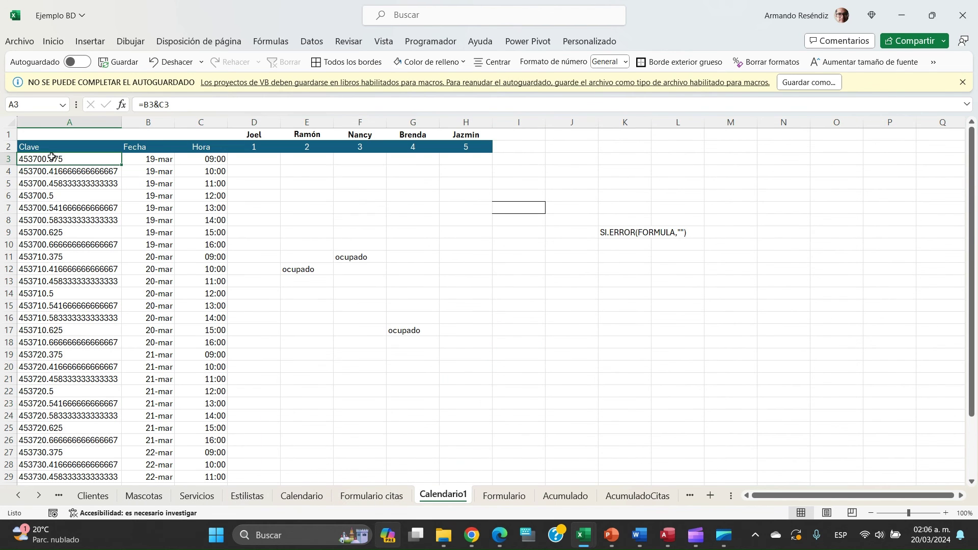
{"action": "key", "text": "ctrl+shift+Down"}
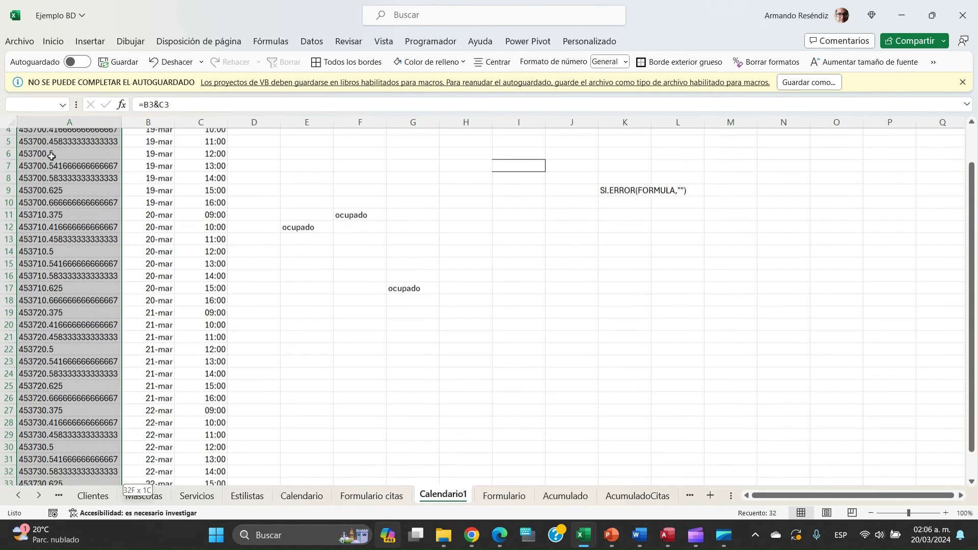
{"action": "key", "text": "shift+Right"}
{"action": "key", "text": "shift+Right"}
{"action": "key", "text": "shift+Right"}
{"action": "key", "text": "shift+Right"}
{"action": "key", "text": "shift+Right"}
{"action": "key", "text": "shift+Right"}
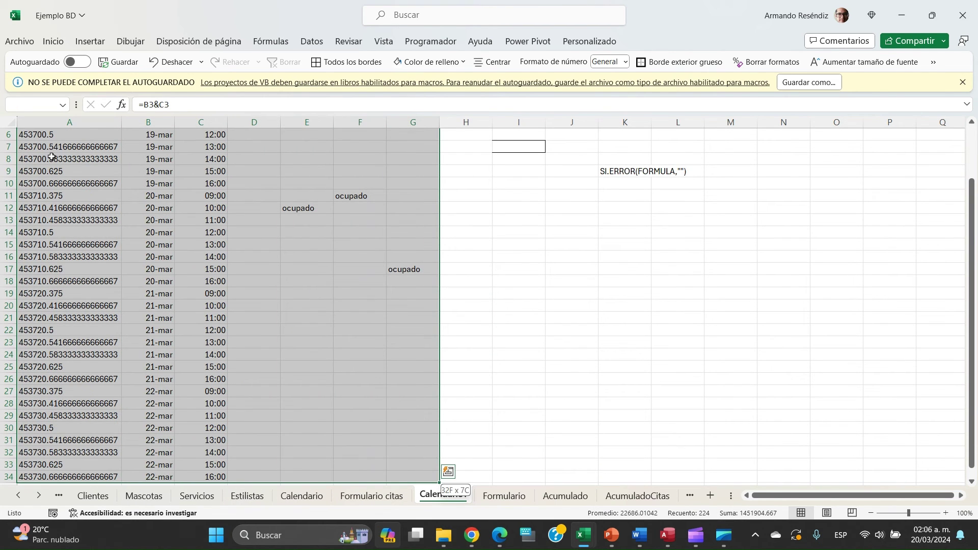
{"action": "key", "text": "shift+Right"}
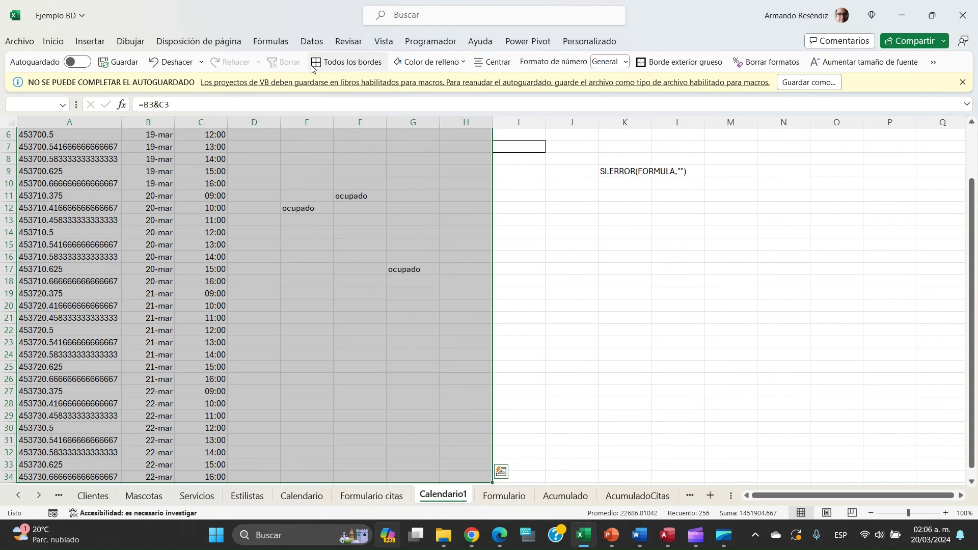
{"action": "left_click", "coordinate": [341, 70]}
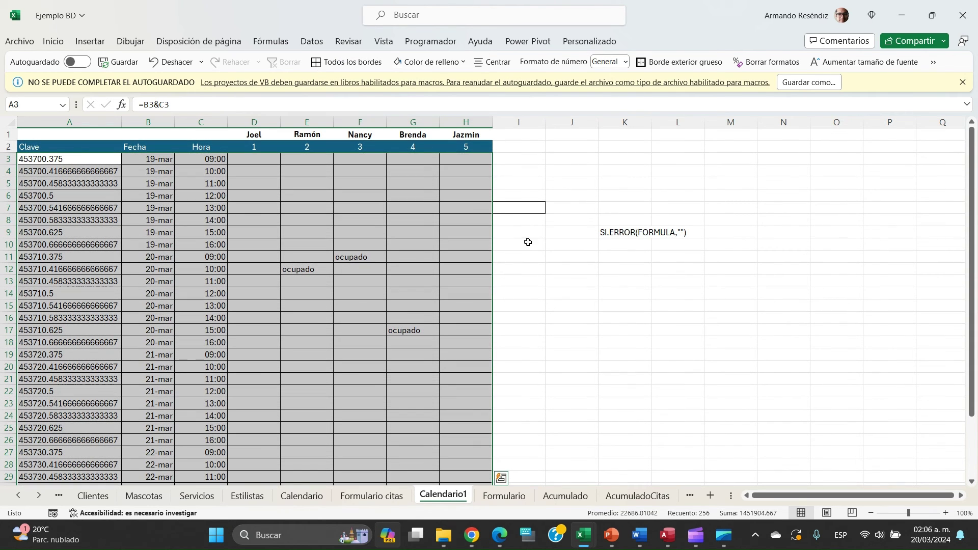
{"action": "left_click", "coordinate": [530, 245]}
{"action": "left_click", "coordinate": [395, 243]}
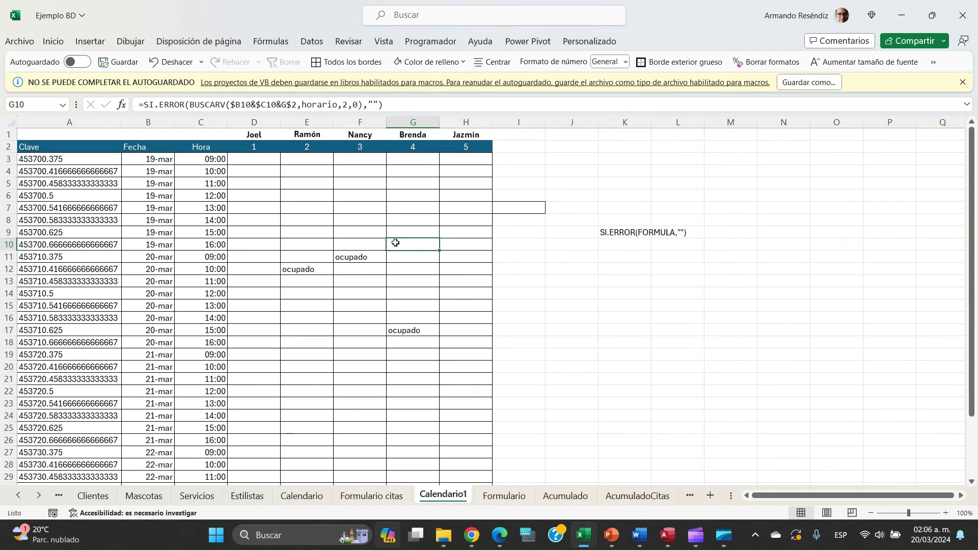
- Compare the occupied slots in Calendario1 with the empty stylist availability block J16:N17 in Formulario
{"action": "left_click", "coordinate": [364, 258]}
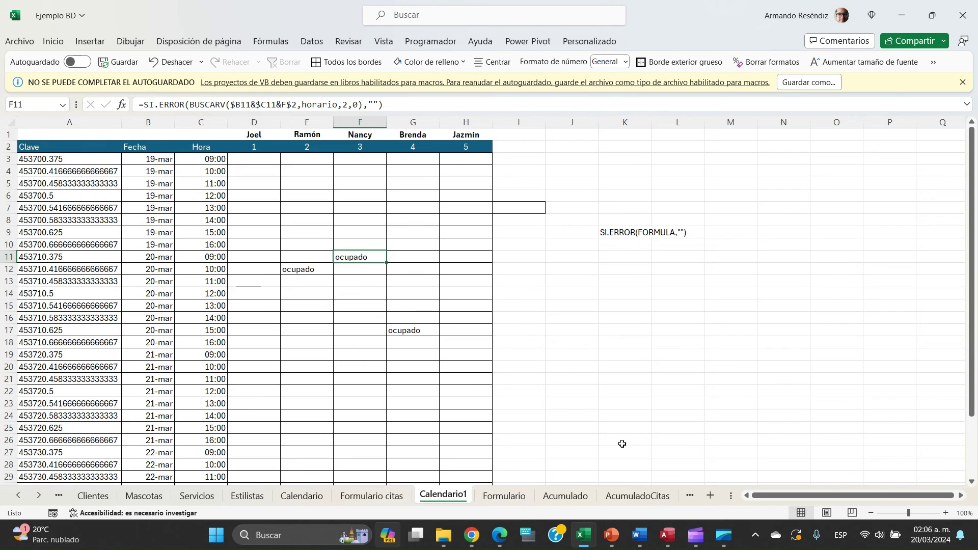
{"action": "left_click", "coordinate": [503, 497]}
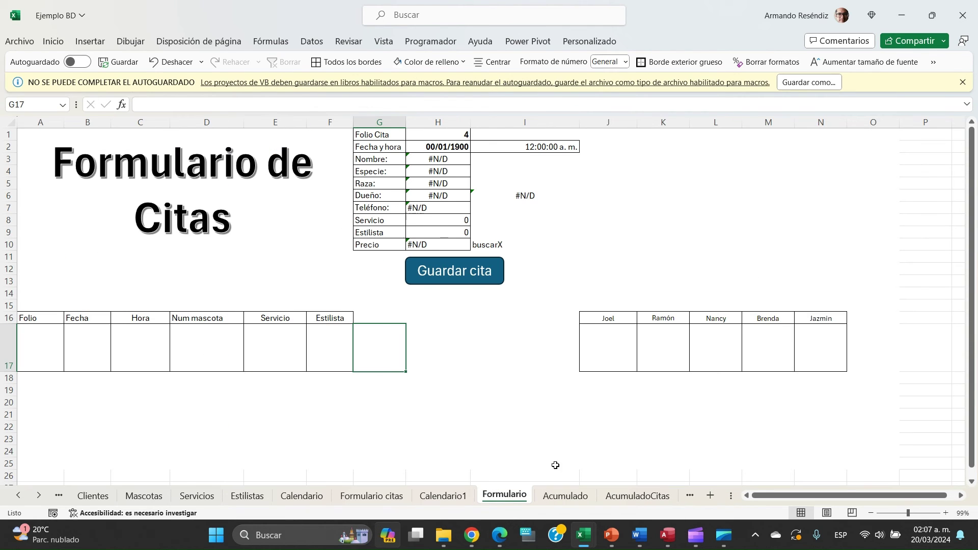
{"action": "left_click", "coordinate": [600, 341]}
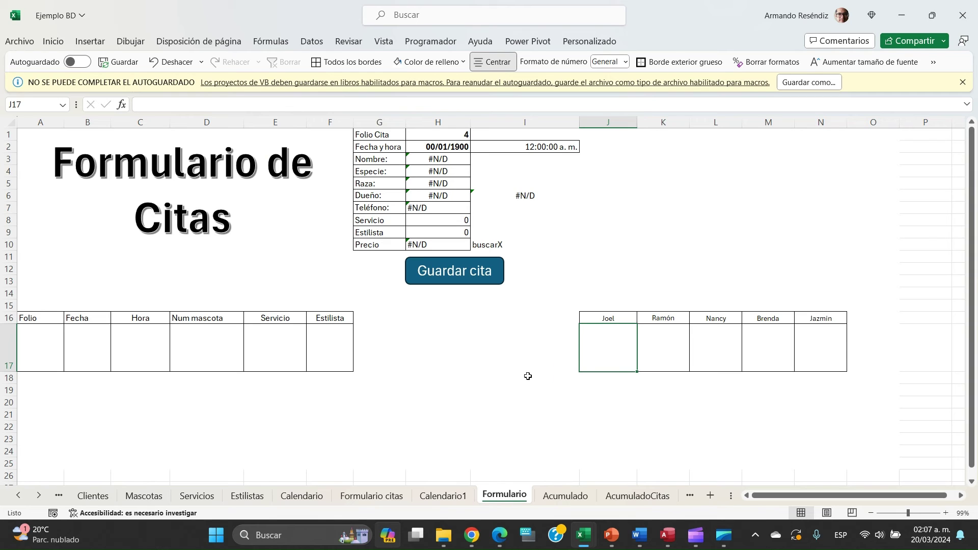
{"action": "left_click", "coordinate": [453, 496]}
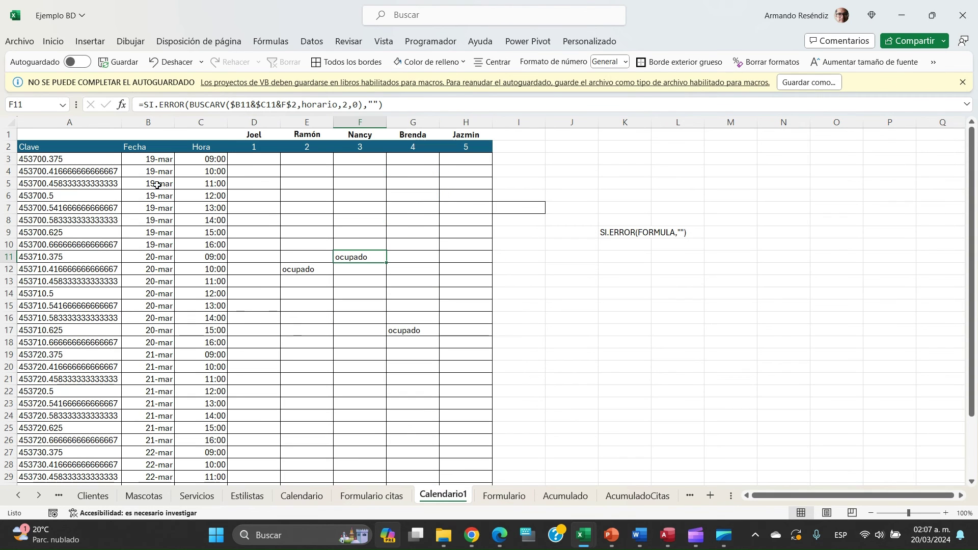
{"action": "left_click", "coordinate": [502, 500]}
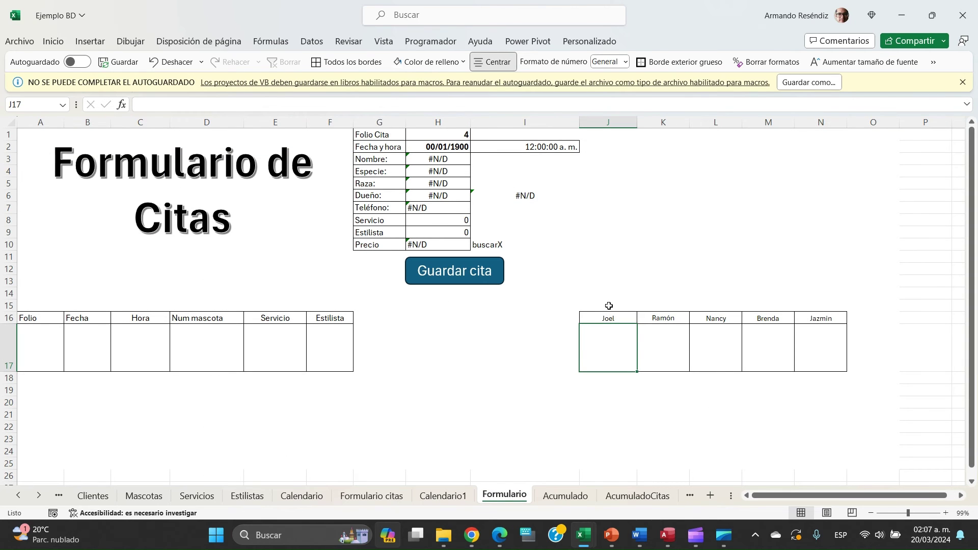
{"action": "left_click_drag", "start_coordinate": [609, 306], "coordinate": [861, 378]}
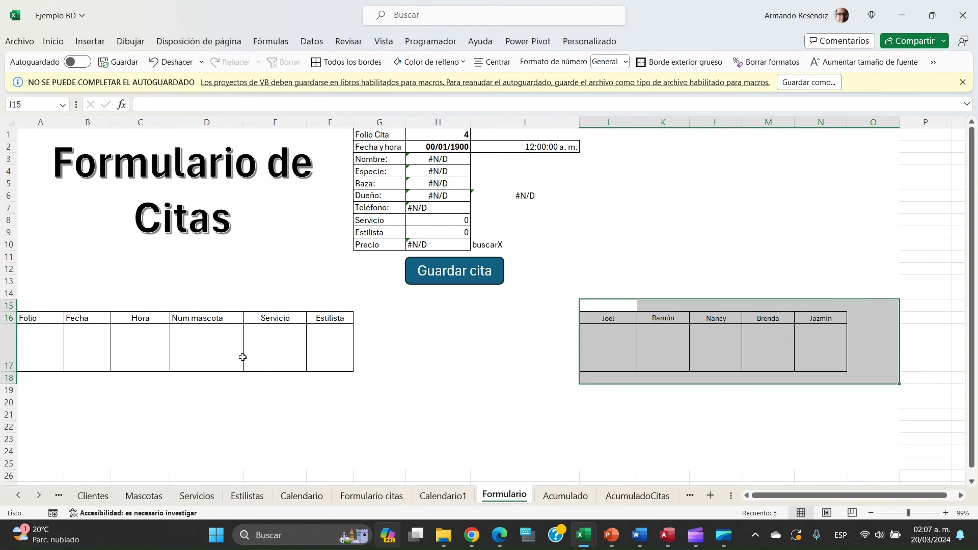
- Enter folio 4 and the date 20/03/2024 in row 17 of Formulario, checking the recorded appointments in Acumulado
{"action": "left_click", "coordinate": [262, 356]}
{"action": "left_click", "coordinate": [29, 337]}
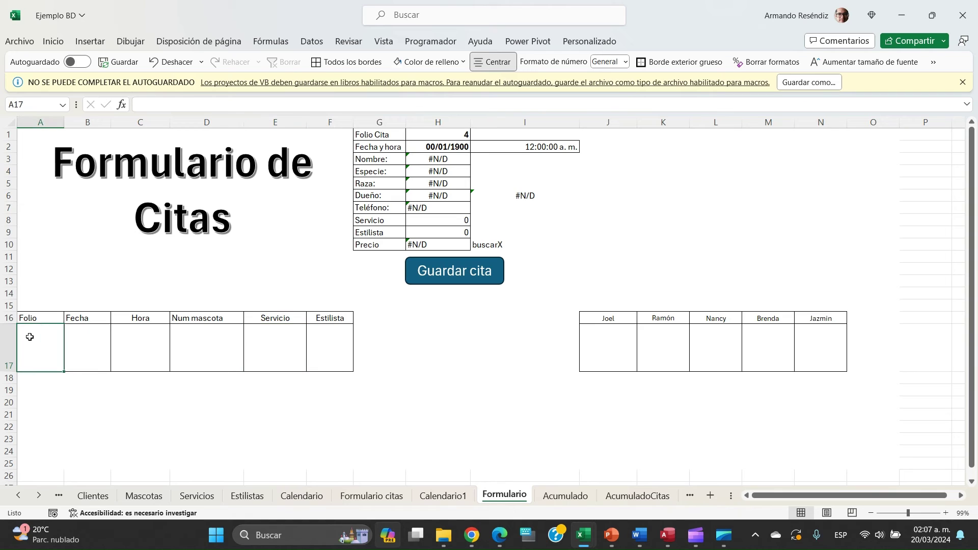
{"action": "type", "text": "4"}
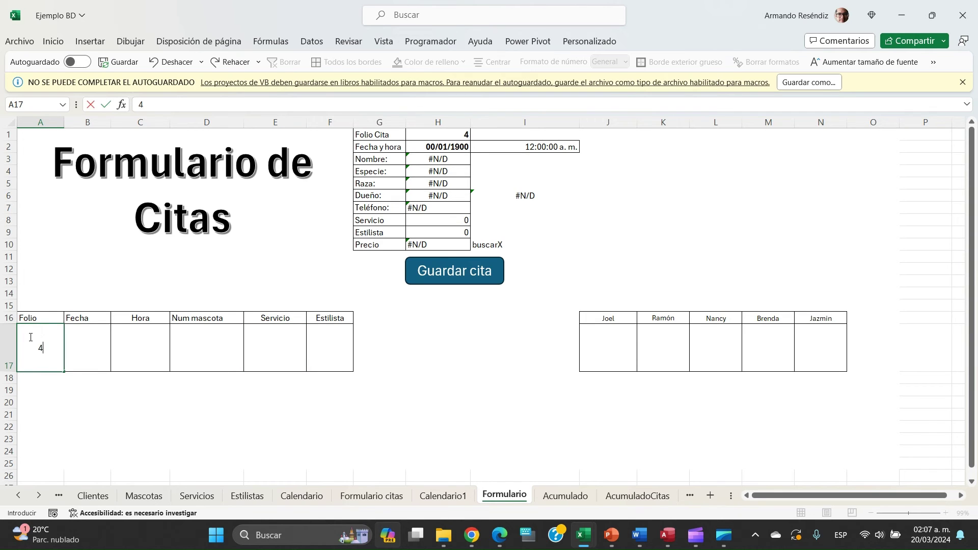
{"action": "key", "text": "Tab"}
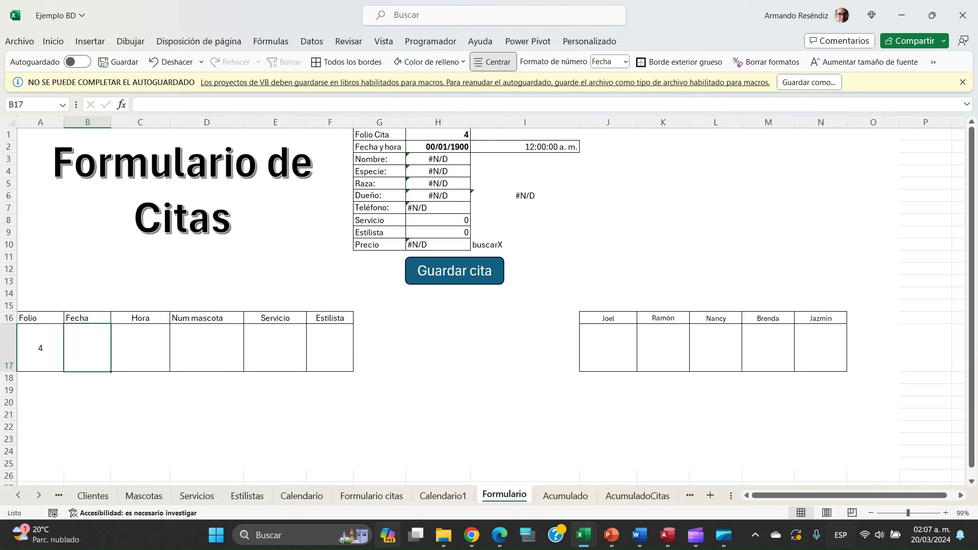
{"action": "left_click", "coordinate": [571, 499]}
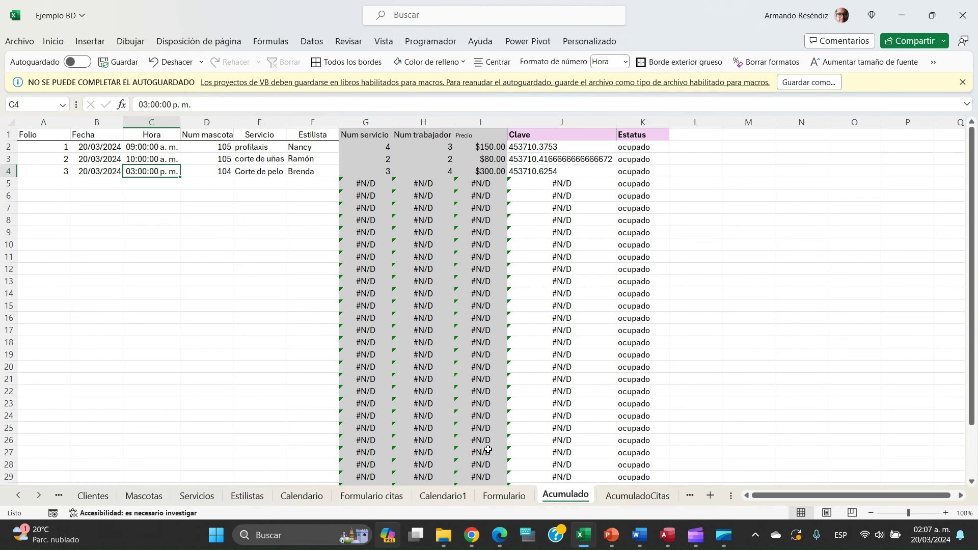
{"action": "left_click", "coordinate": [503, 496]}
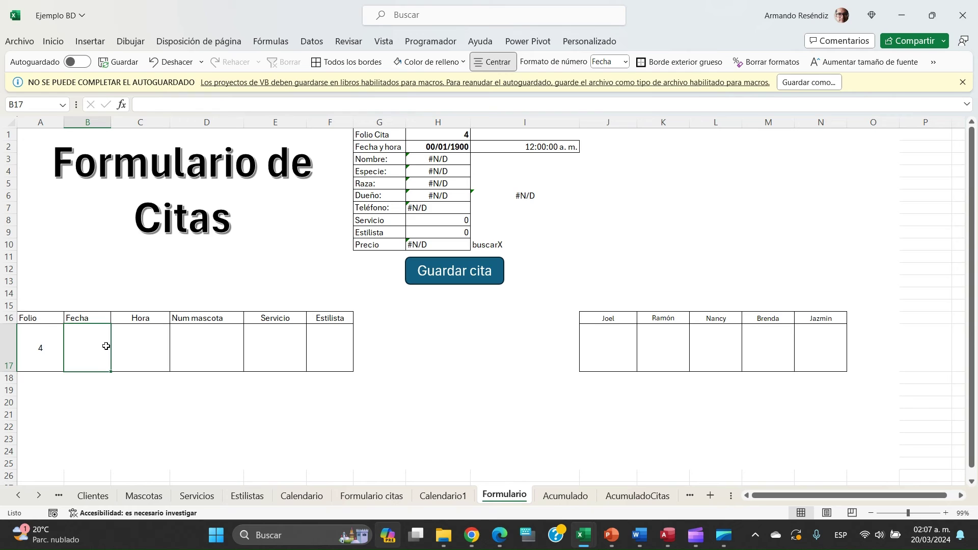
{"action": "key", "text": "ctrl+semicolon"}
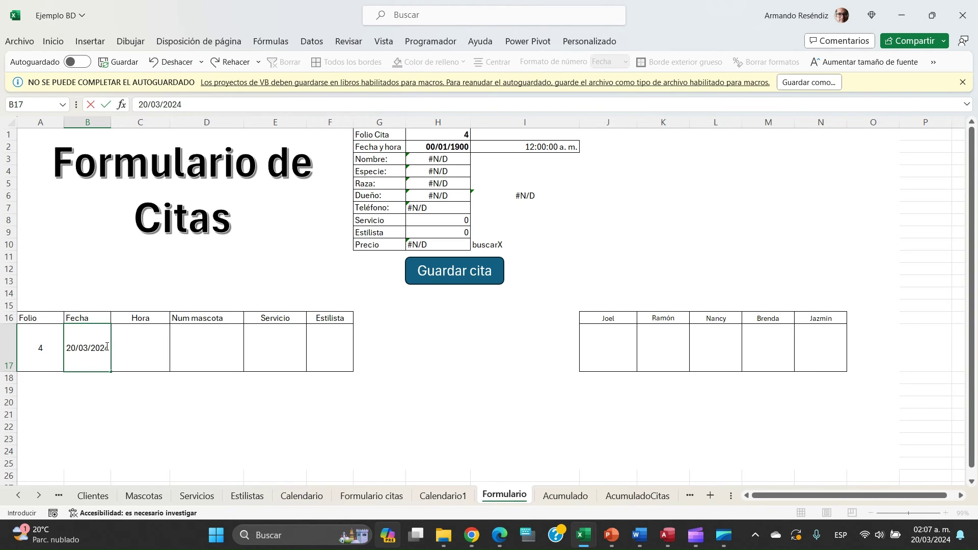
{"action": "key", "text": "Tab"}
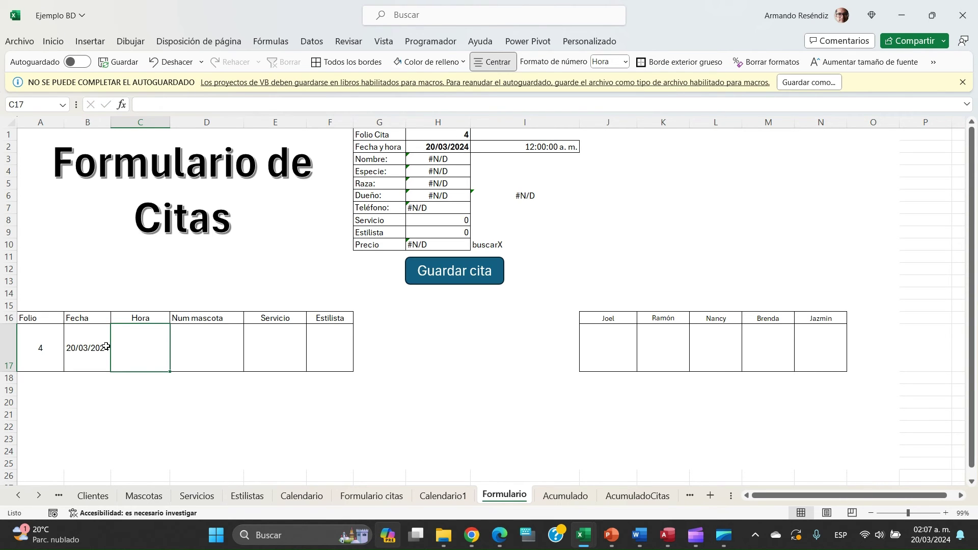
- Set the appointment's Hora to 15:00 and Num mascota to 105 in row 17 of Formulario
{"action": "type", "text": "15:"}
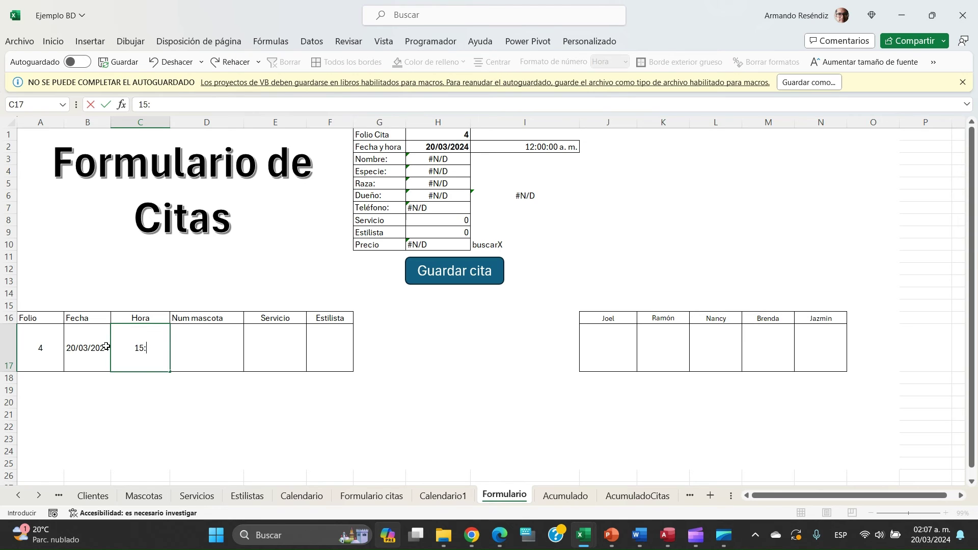
{"action": "type", "text": "00"}
{"action": "key", "text": "Return"}
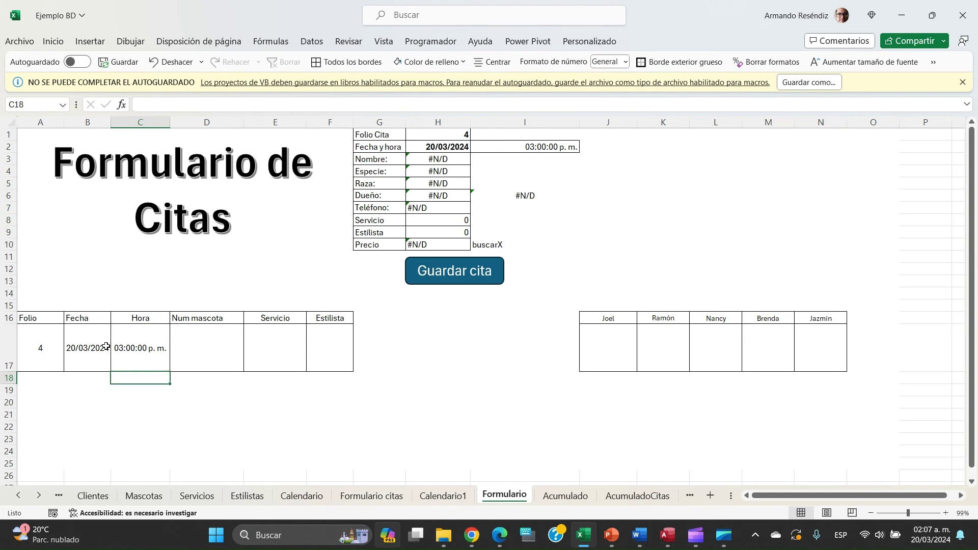
{"action": "key", "text": "Up"}
{"action": "key", "text": "Right"}
{"action": "type", "text": "105"}
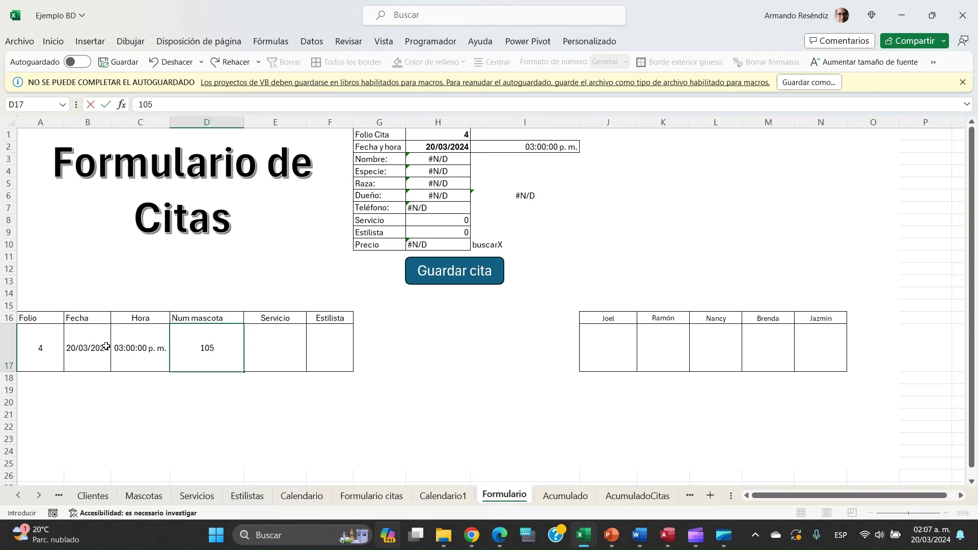
{"action": "key", "text": "Return"}
{"action": "key", "text": "Up"}
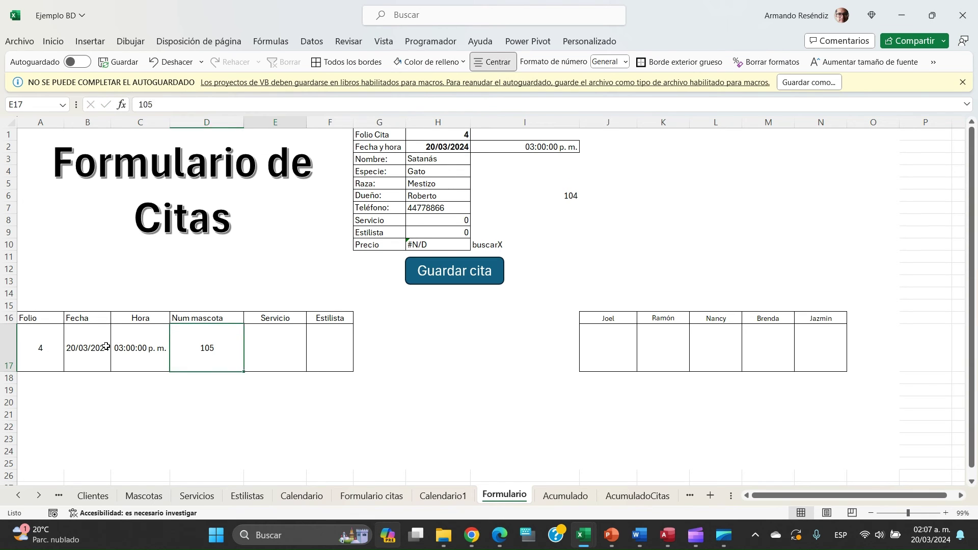
- Choose corte de uñas as the Servicio for the appointment in E17
{"action": "key", "text": "Right"}
{"action": "key", "text": "ctrl+Down"}
{"action": "key", "text": "ctrl+Up"}
{"action": "key", "text": "ctrl+Up"}
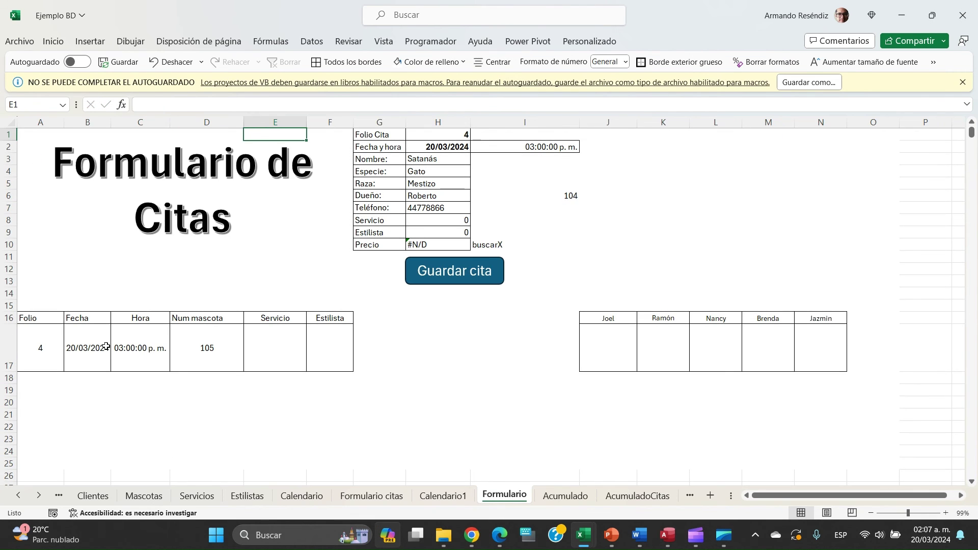
{"action": "key", "text": "Down"}
{"action": "key", "text": "Down"}
{"action": "key", "text": "Down"}
{"action": "key", "text": "Down"}
{"action": "key", "text": "Down"}
{"action": "key", "text": "Down"}
{"action": "key", "text": "Down"}
{"action": "key", "text": "ctrl+Down"}
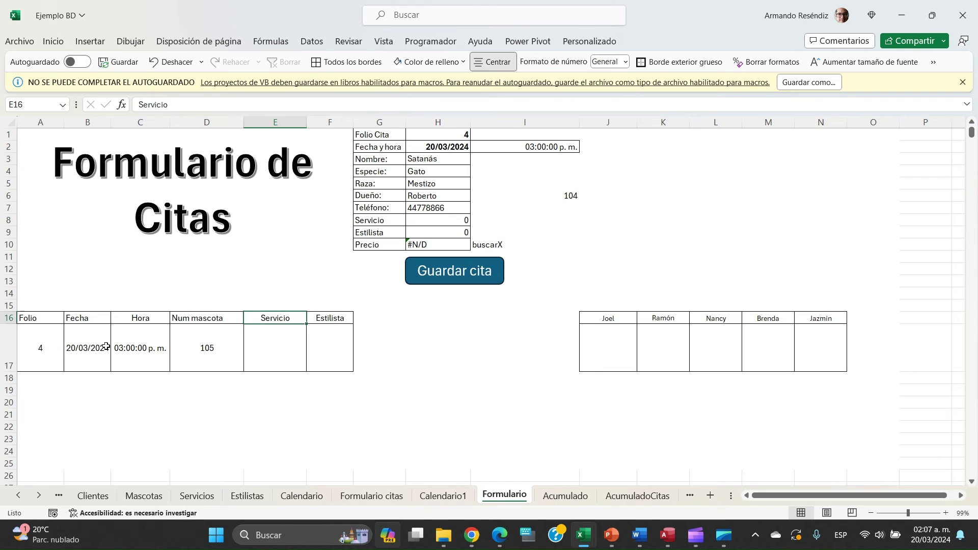
{"action": "key", "text": "Down"}
{"action": "key", "text": "alt+Down"}
{"action": "key", "text": "Down"}
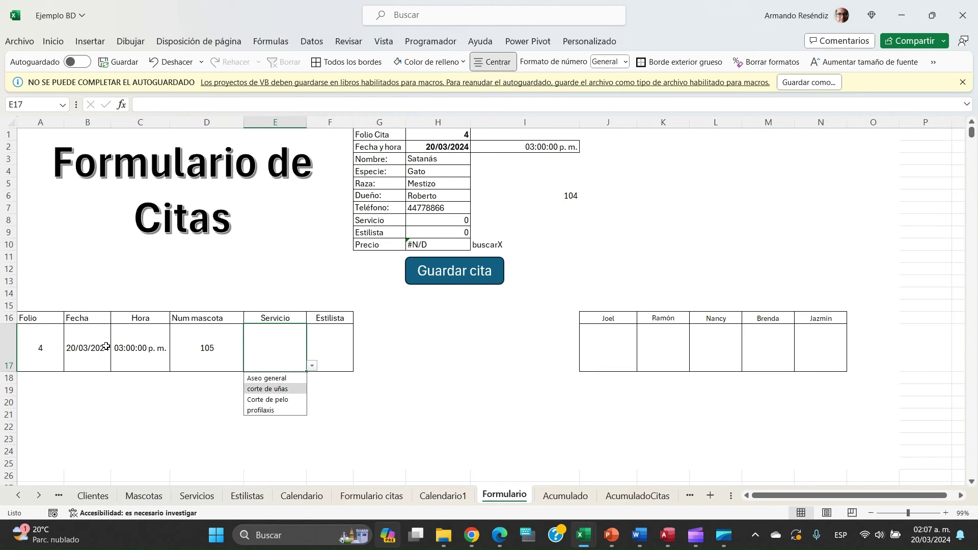
{"action": "key", "text": "Return"}
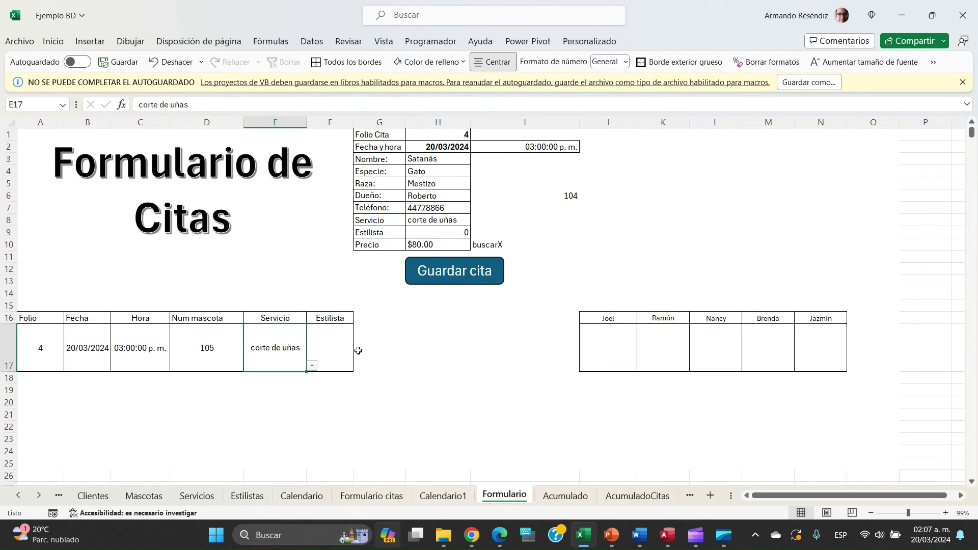
- Open the list of available stylists for the appointment's Estilista in F17
{"action": "left_click", "coordinate": [327, 350]}
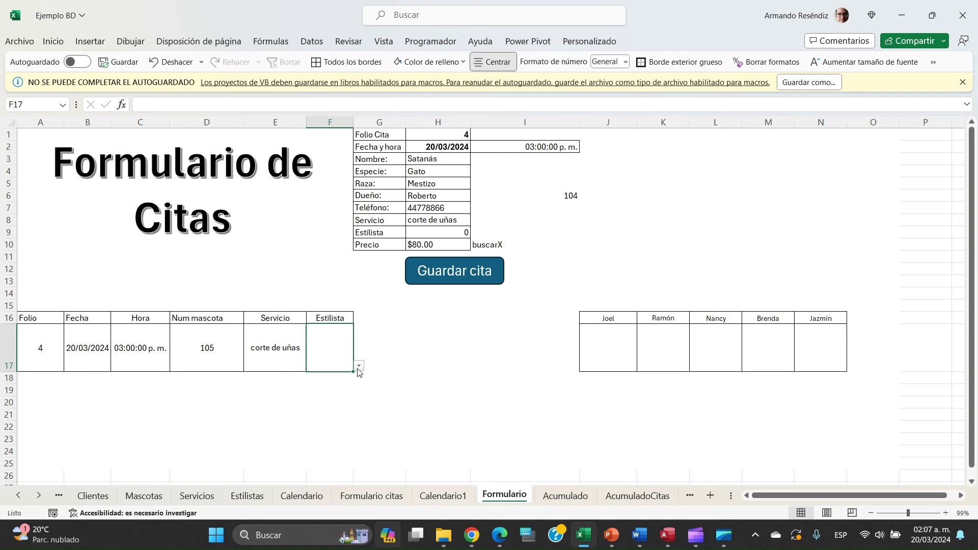
{"action": "left_click", "coordinate": [359, 366]}
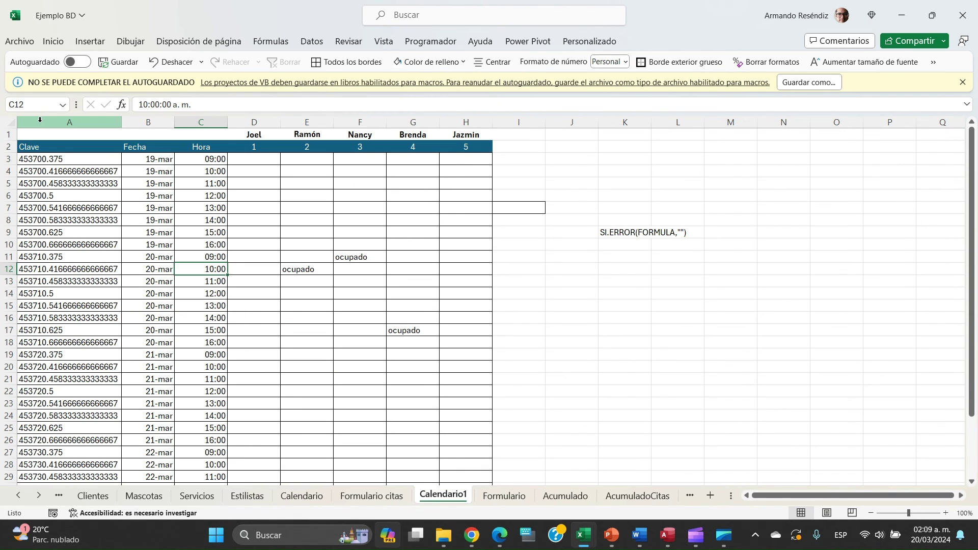
- Name columns A:H of Calendario1 as the range CALENDARIO
{"action": "left_click_drag", "start_coordinate": [41, 120], "coordinate": [471, 131]}
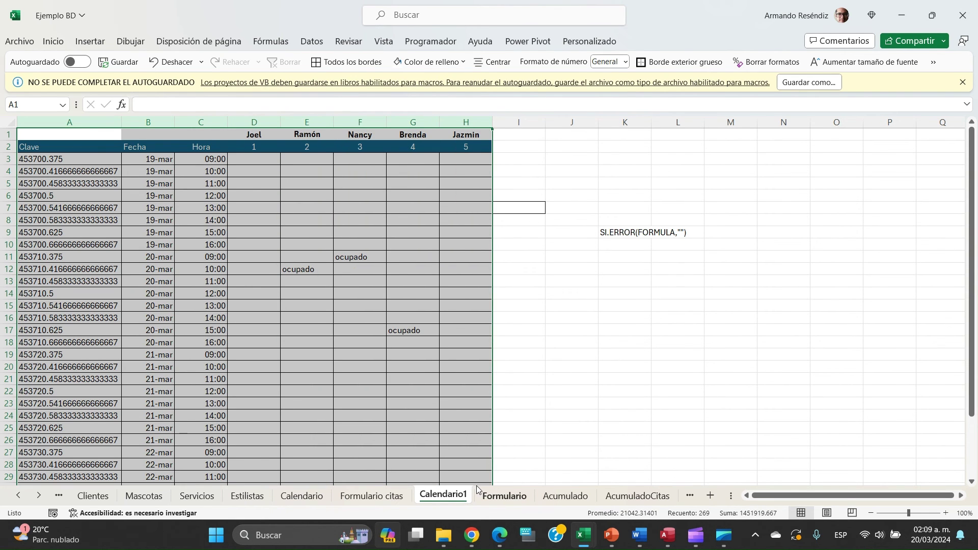
{"action": "left_click", "coordinate": [42, 107]}
{"action": "type", "text": "CALENDARIO"}
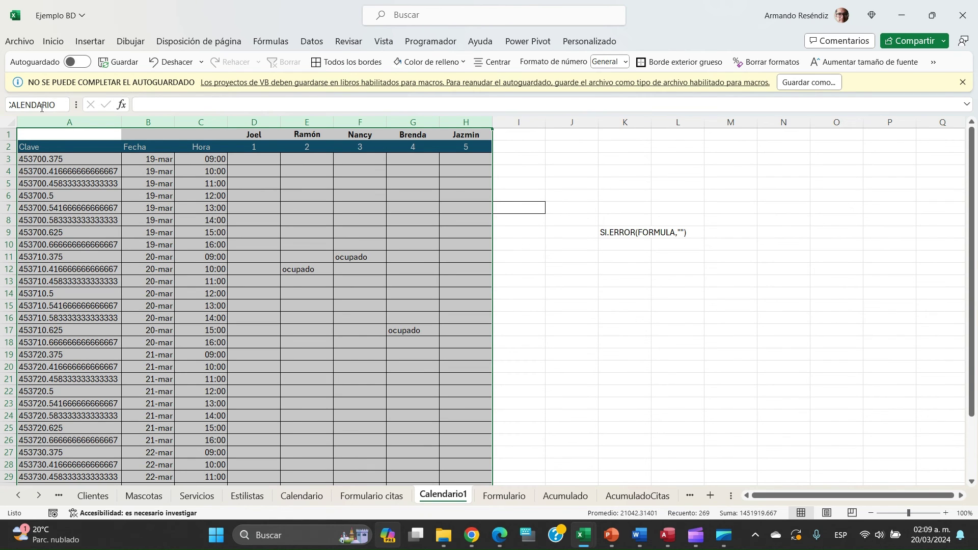
{"action": "key", "text": "Return"}
{"action": "left_click", "coordinate": [257, 256]}
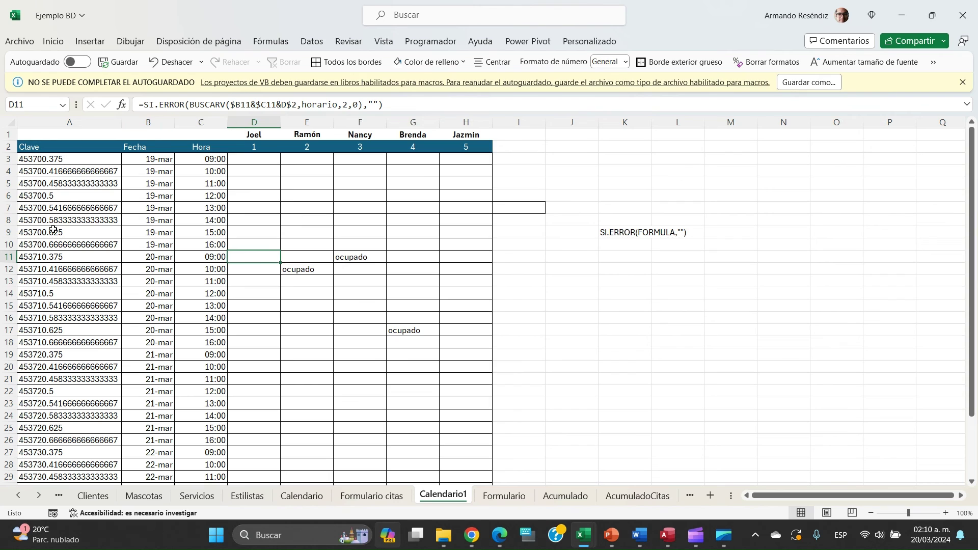
- Examine the column order in Calendario1, counting Clave, Fecha and Hora up to the first stylist's column
{"action": "left_click", "coordinate": [62, 123]}
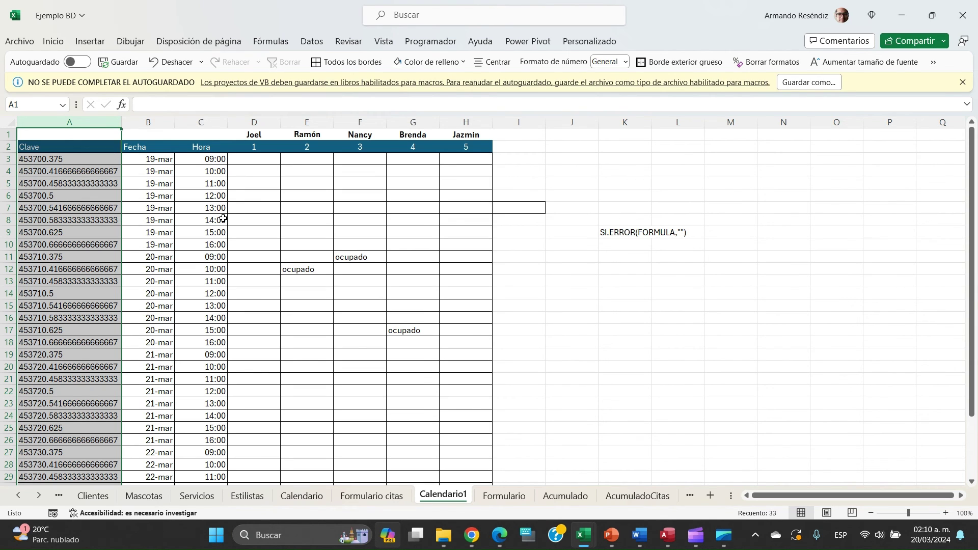
{"action": "left_click", "coordinate": [69, 135]}
{"action": "key", "text": "Right"}
{"action": "key", "text": "Right"}
{"action": "key", "text": "Right"}
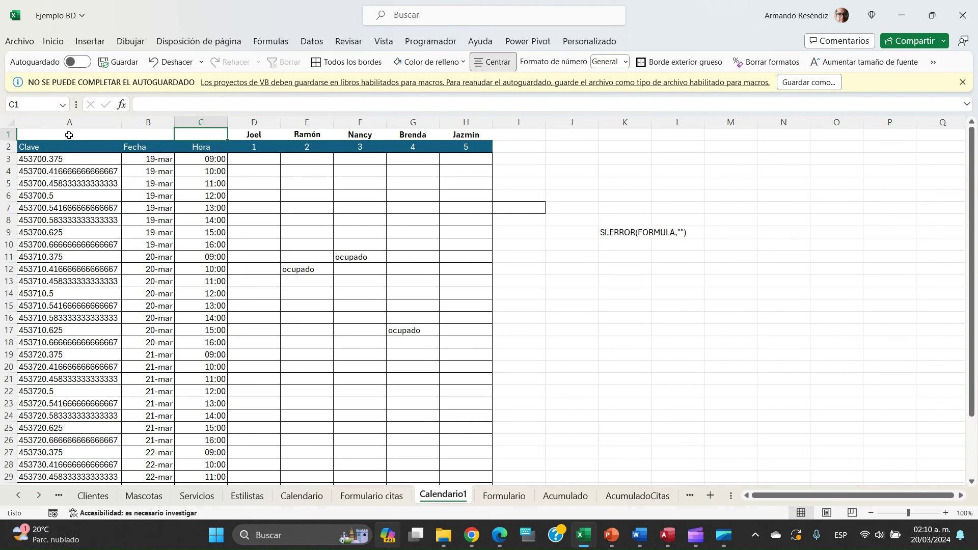
{"action": "key", "text": "Down"}
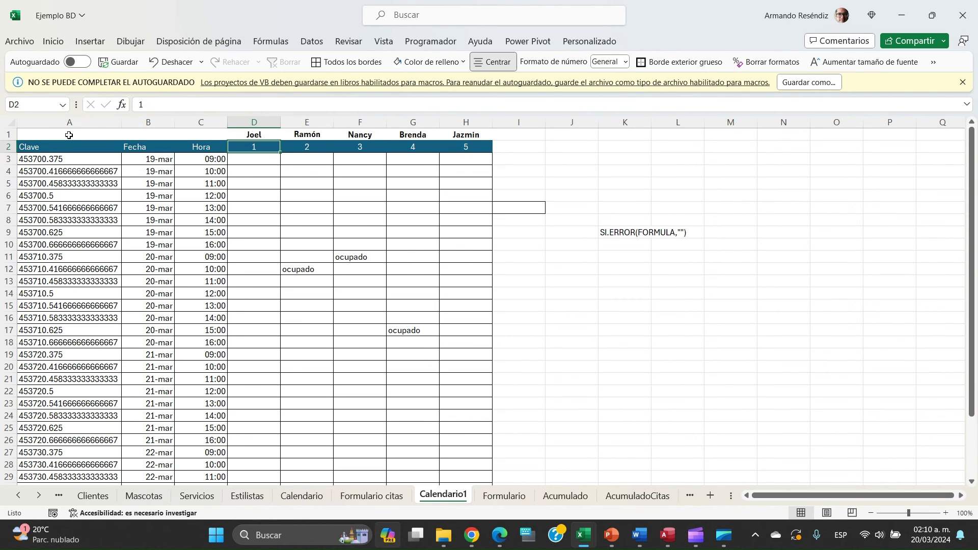
{"action": "key", "text": "Up"}
{"action": "key", "text": "Right"}
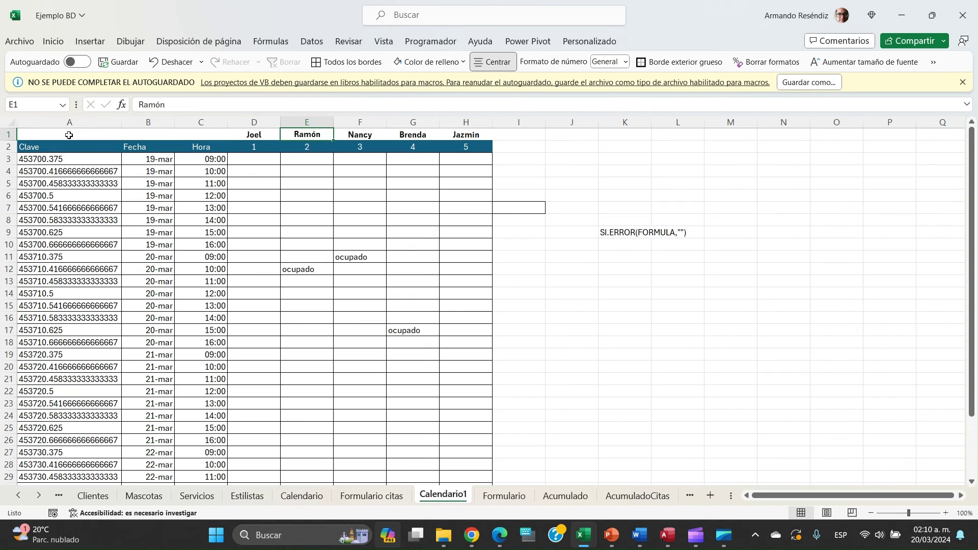
{"action": "key", "text": "Right"}
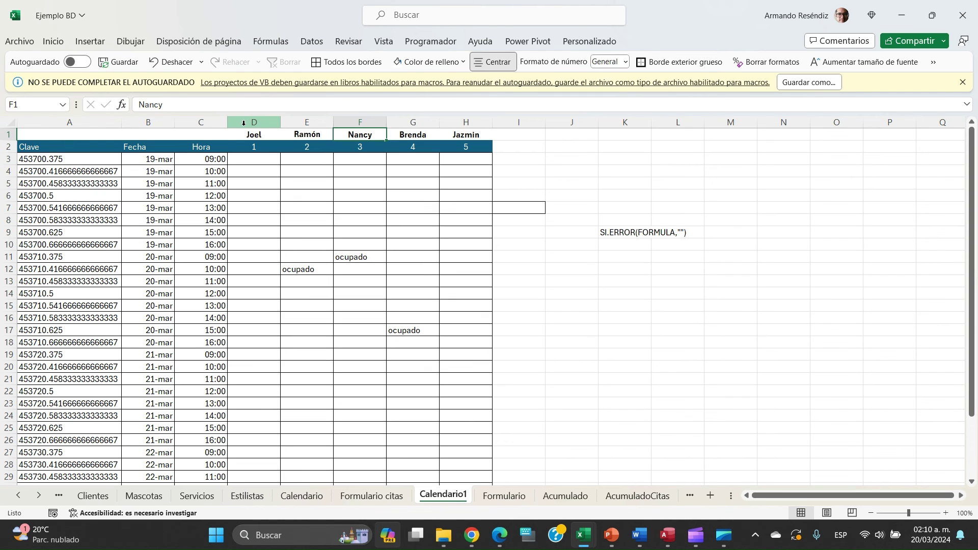
{"action": "left_click", "coordinate": [243, 122]}
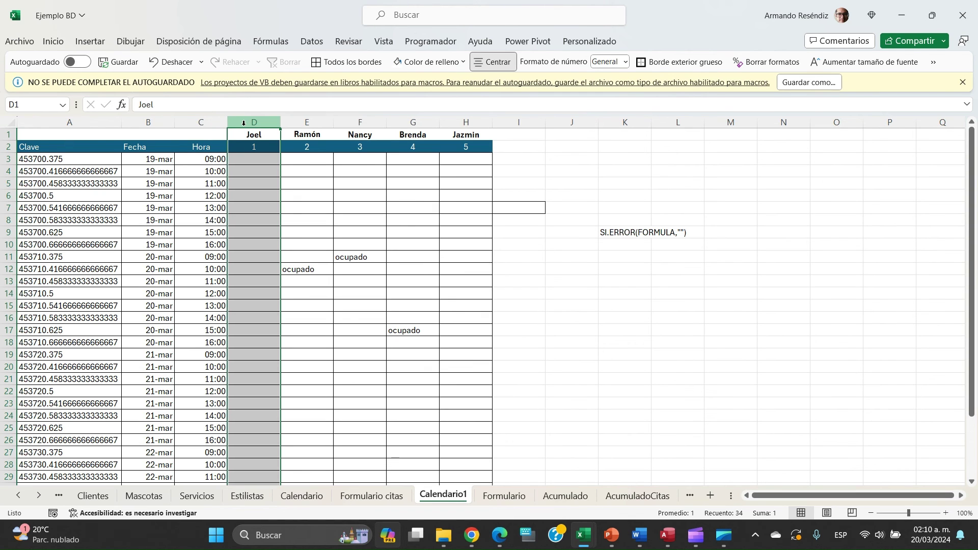
{"action": "left_click", "coordinate": [80, 123]}
{"action": "left_click", "coordinate": [151, 123]}
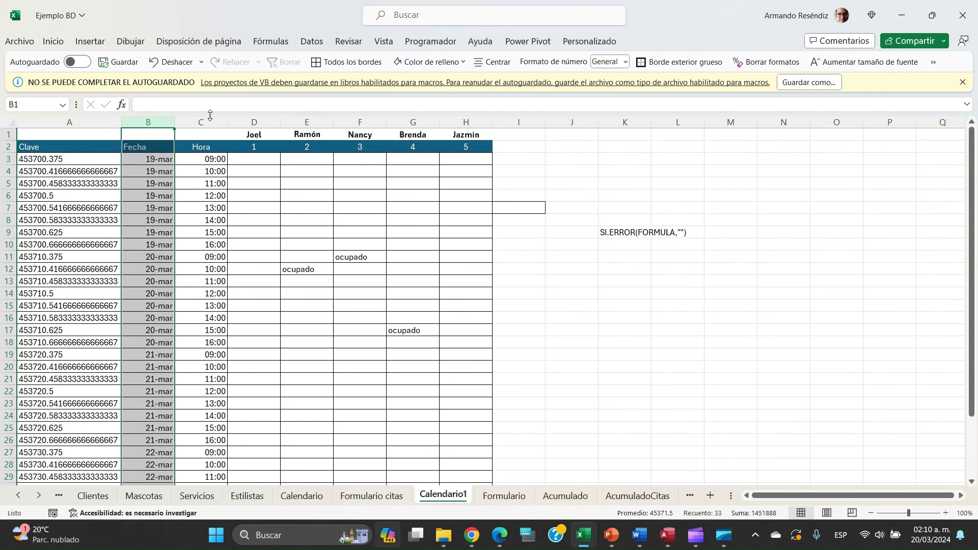
{"action": "left_click", "coordinate": [209, 122]}
{"action": "left_click", "coordinate": [257, 122]}
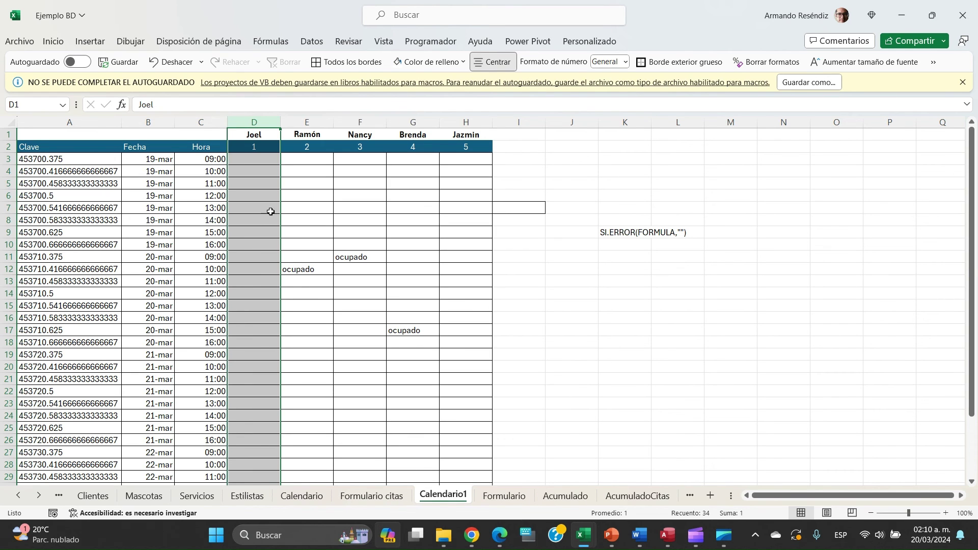
- Enter the lookup column numbers 4 to 8 above the stylists in J14:N14 of Formulario
{"action": "left_click", "coordinate": [498, 500]}
{"action": "left_click", "coordinate": [658, 294]}
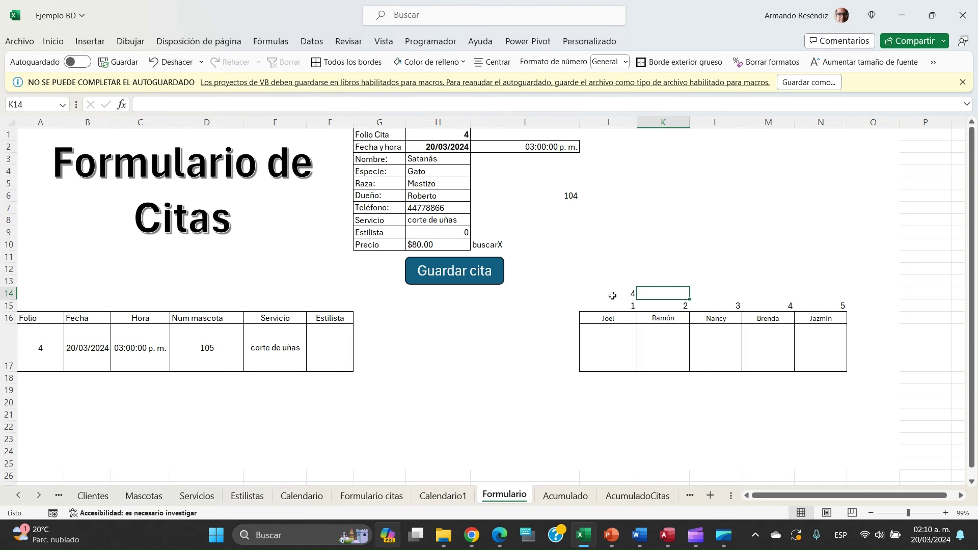
{"action": "type", "text": "5"}
{"action": "key", "text": "Tab"}
{"action": "type", "text": "6"}
{"action": "key", "text": "Tab"}
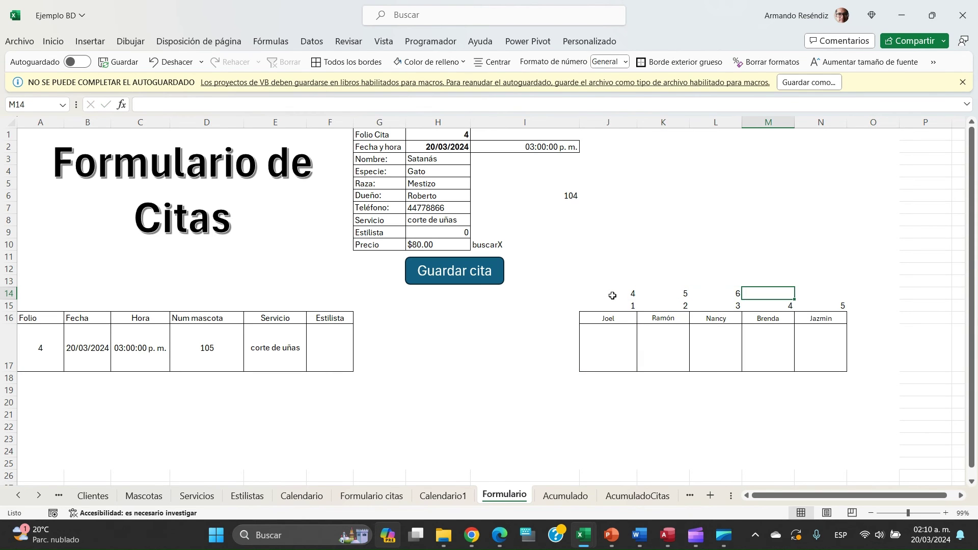
{"action": "type", "text": "7"}
{"action": "key", "text": "Tab"}
{"action": "type", "text": "8"}
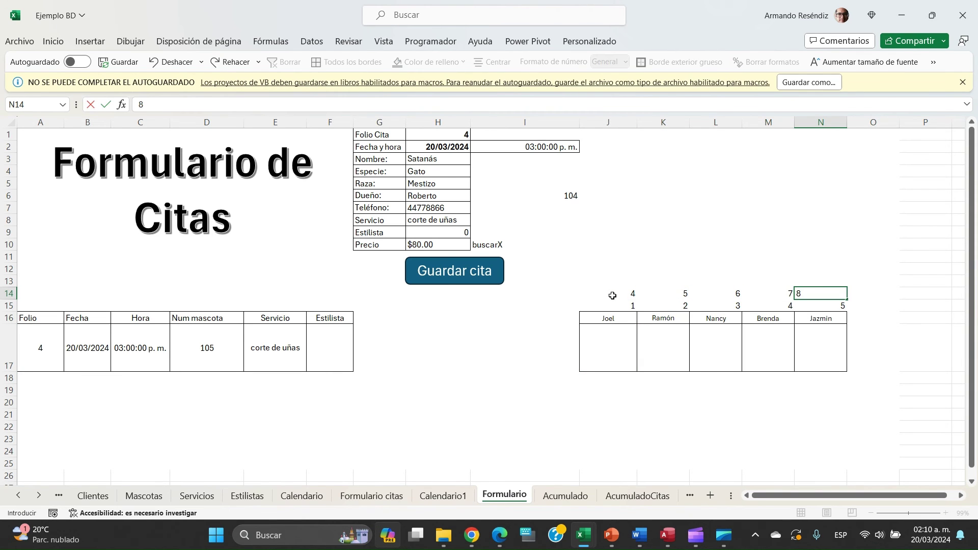
{"action": "key", "text": "Right"}
- Compare the lookup column numbers in row 14 with the stylist numbers in row 15
{"action": "key", "text": "Left"}
{"action": "key", "text": "Left"}
{"action": "key", "text": "Left"}
{"action": "key", "text": "Left"}
{"action": "key", "text": "Left"}
{"action": "key", "text": "Left"}
{"action": "key", "text": "Right"}
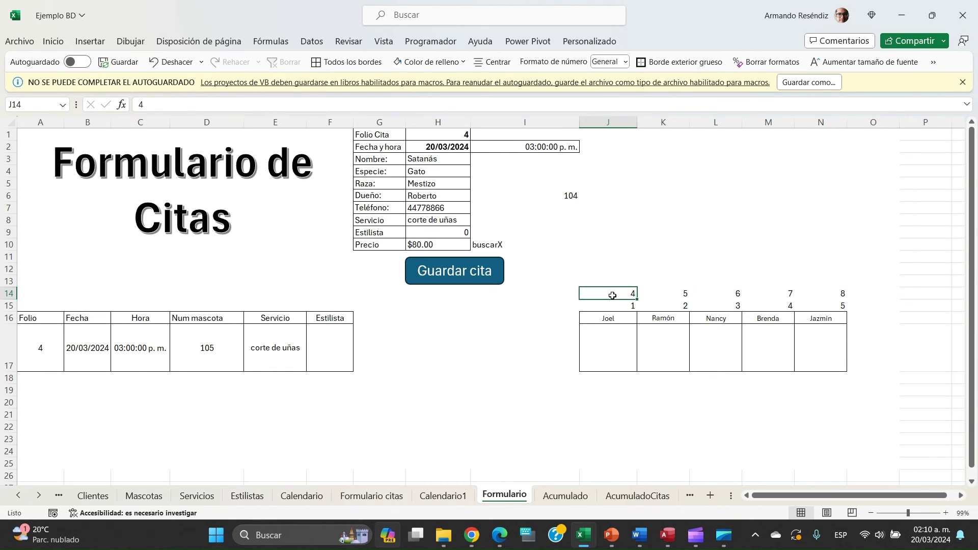
{"action": "key", "text": "Right"}
{"action": "key", "text": "Right"}
{"action": "key", "text": "Right"}
{"action": "key", "text": "Right"}
{"action": "key", "text": "Down"}
{"action": "key", "text": "Left"}
{"action": "key", "text": "Left"}
{"action": "key", "text": "Left"}
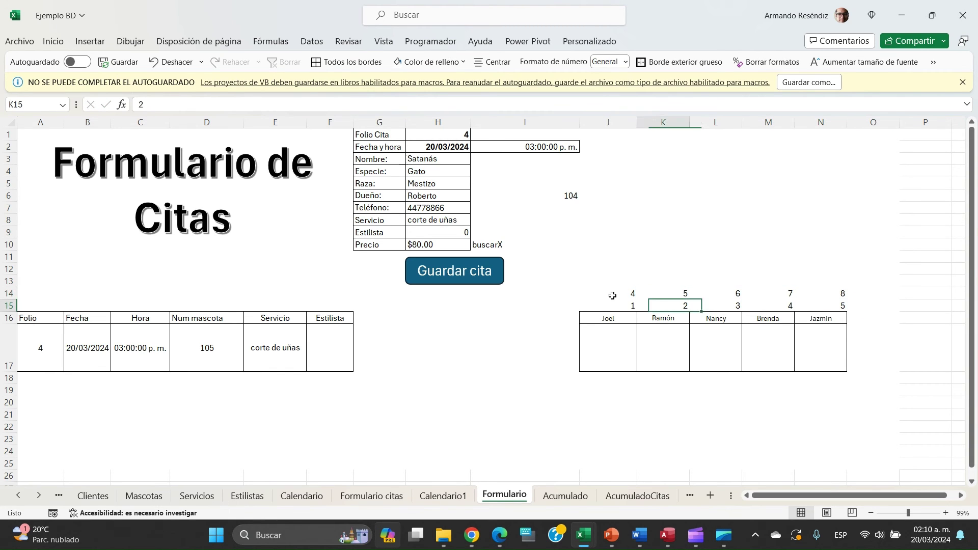
- Start a BUSCARV formula in J17 that looks up B17&C17 in CALENDARIO, using J14 as the column index
{"action": "key", "text": "Down"}
{"action": "key", "text": "Down"}
{"action": "key", "text": "Left"}
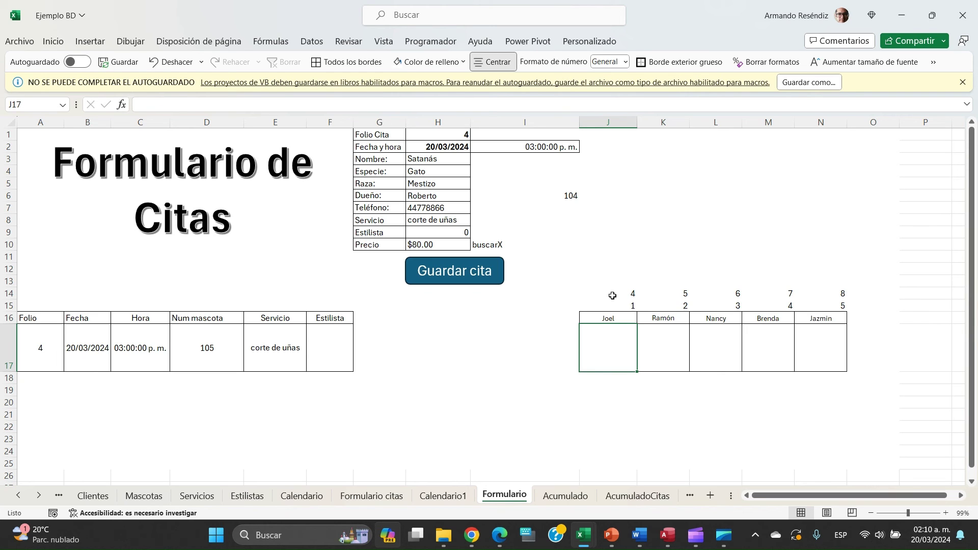
{"action": "type", "text": "=BU"}
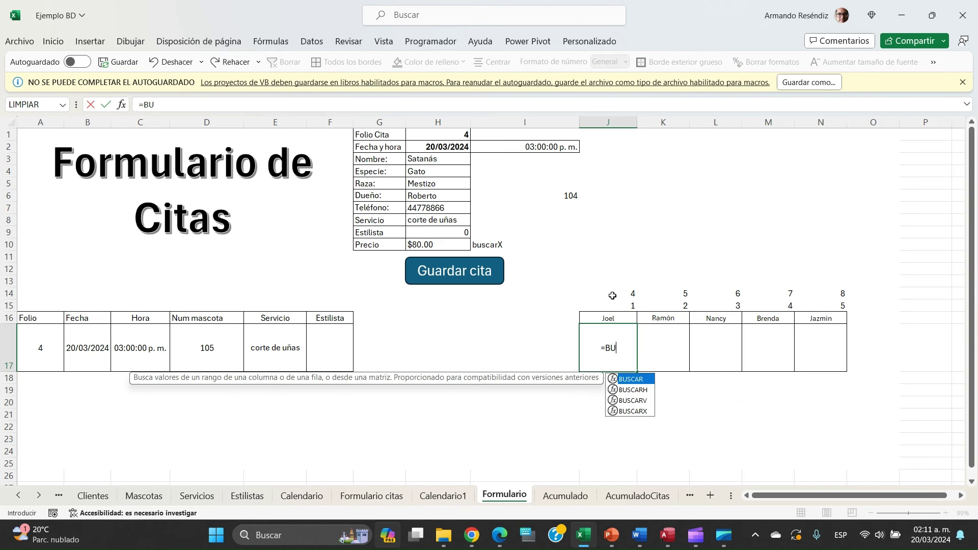
{"action": "type", "text": "SCARV("}
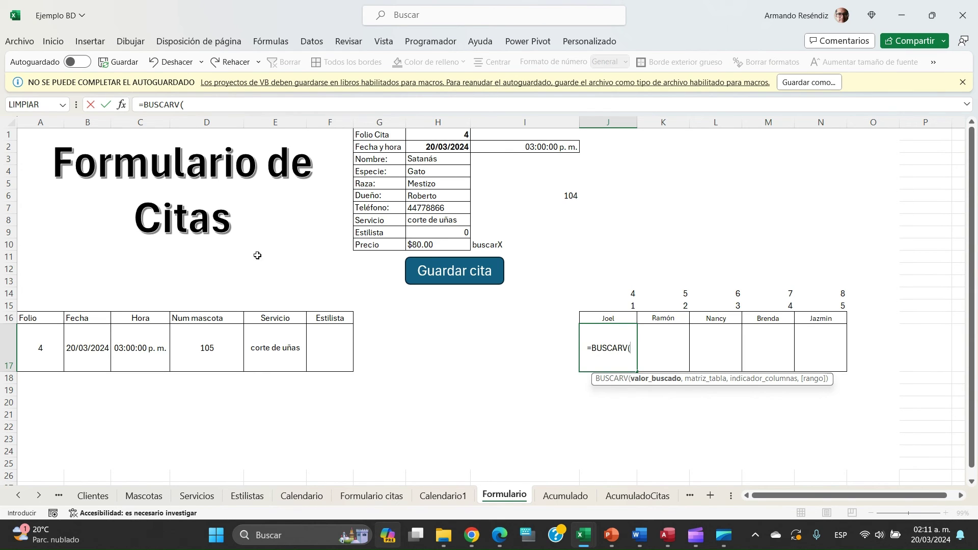
{"action": "left_click", "coordinate": [88, 346]}
{"action": "type", "text": "&"}
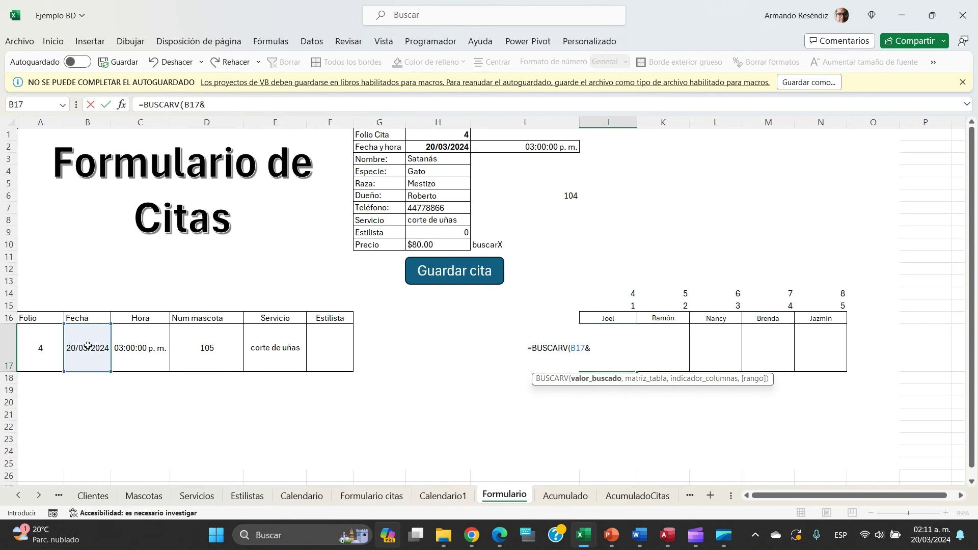
{"action": "left_click", "coordinate": [143, 350]}
{"action": "type", "text": ","}
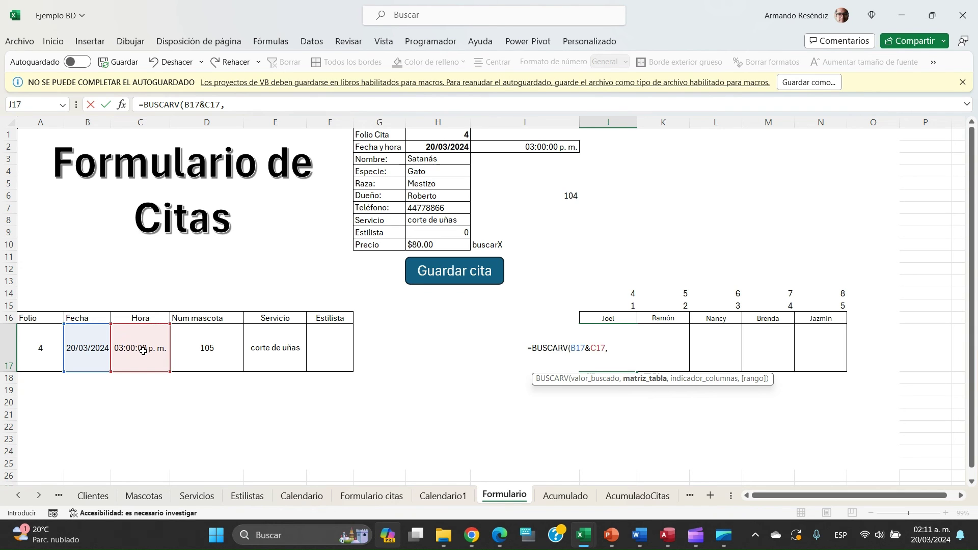
{"action": "type", "text": "CA"}
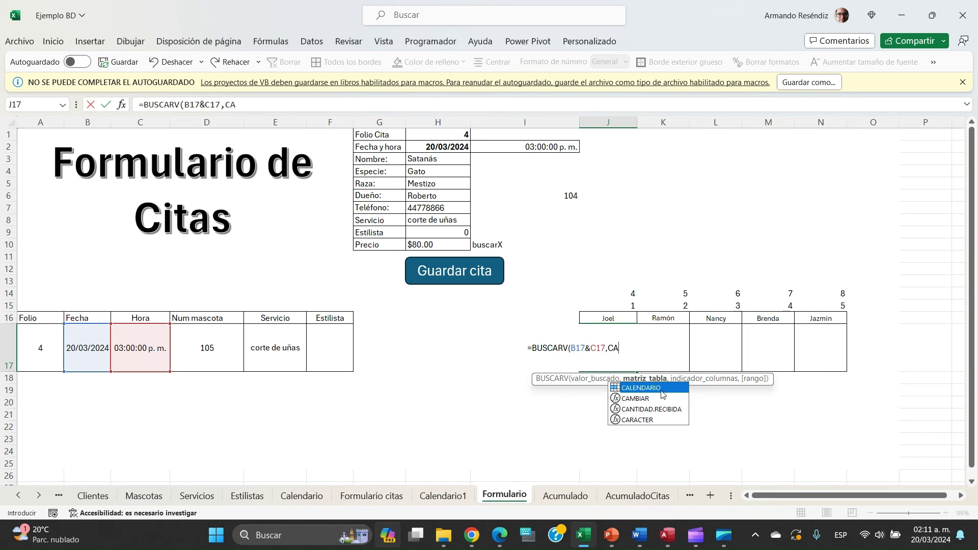
{"action": "double_click", "coordinate": [642, 388]}
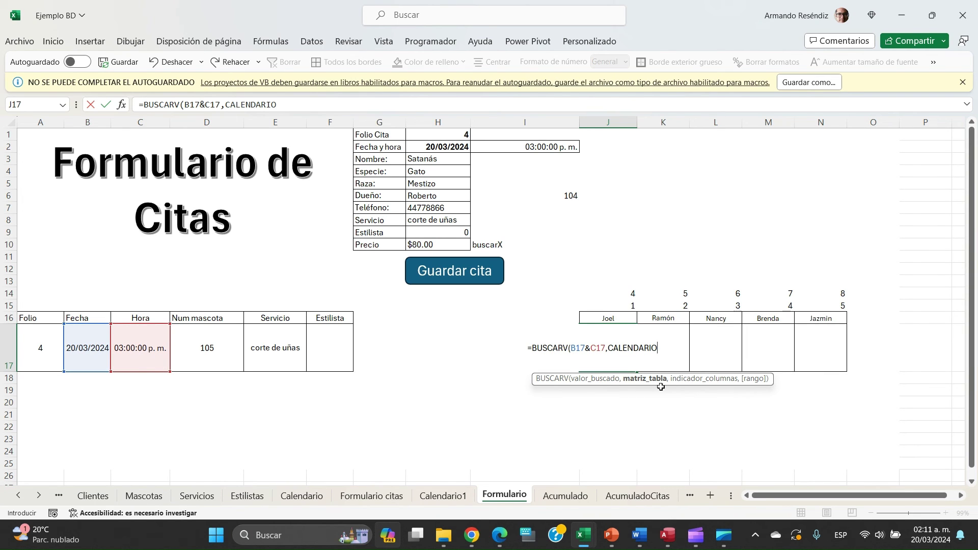
{"action": "type", "text": ","}
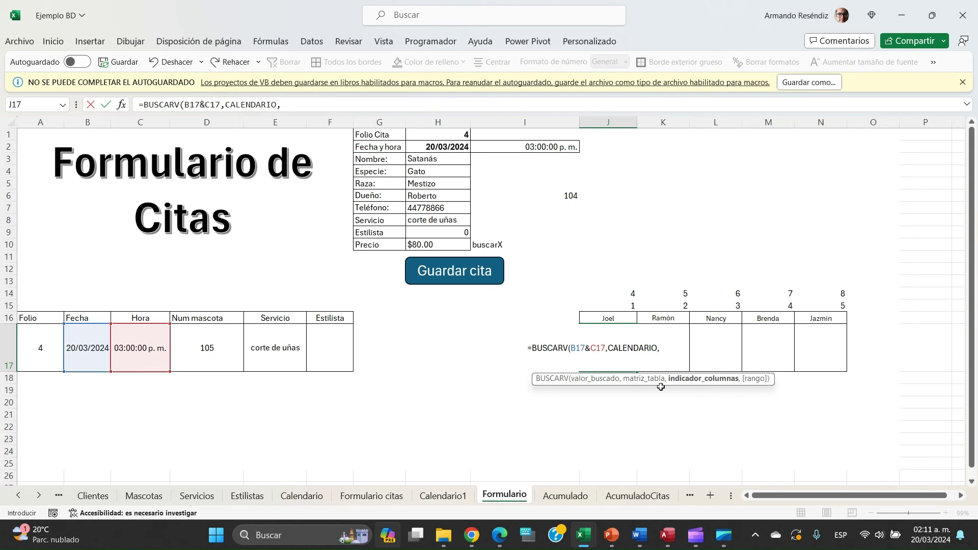
{"action": "left_click", "coordinate": [631, 294]}
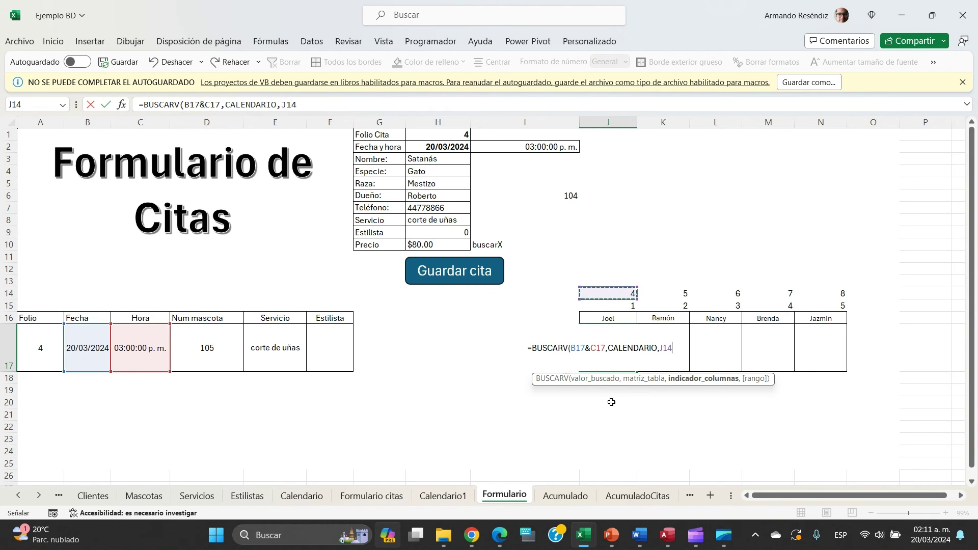
- Fix the references as $B17, $C17 and J$14, and complete the J17 formula with 0 for an exact match
{"action": "left_click", "coordinate": [572, 349]}
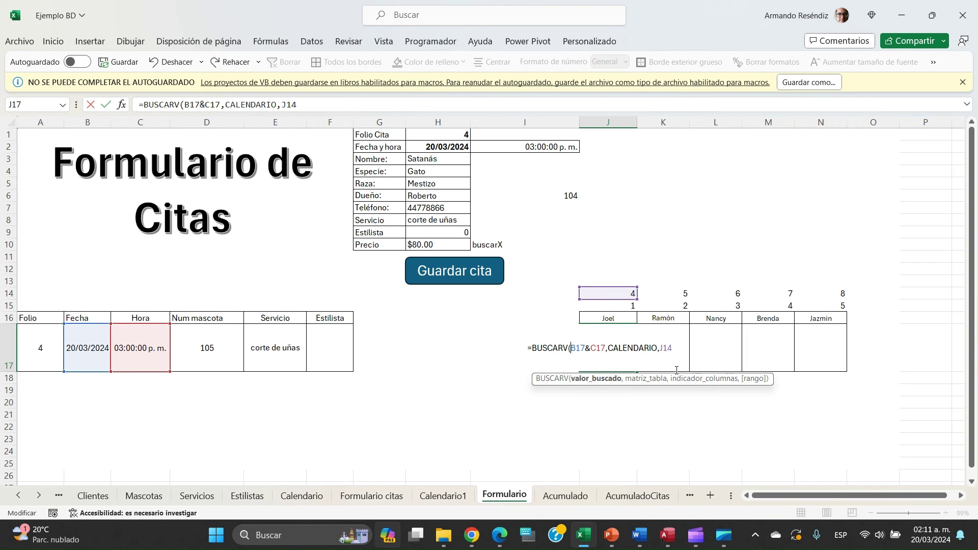
{"action": "type", "text": "$"}
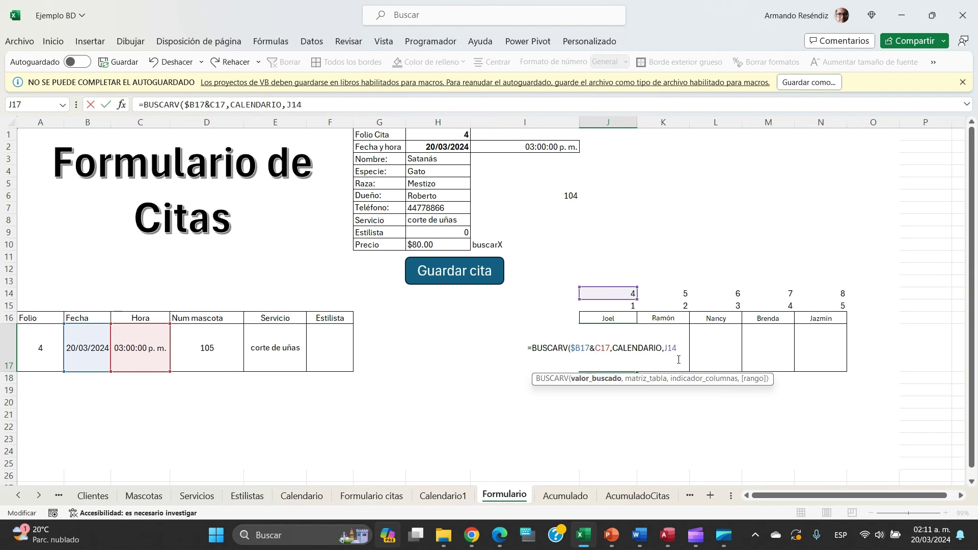
{"action": "type", "text": "$"}
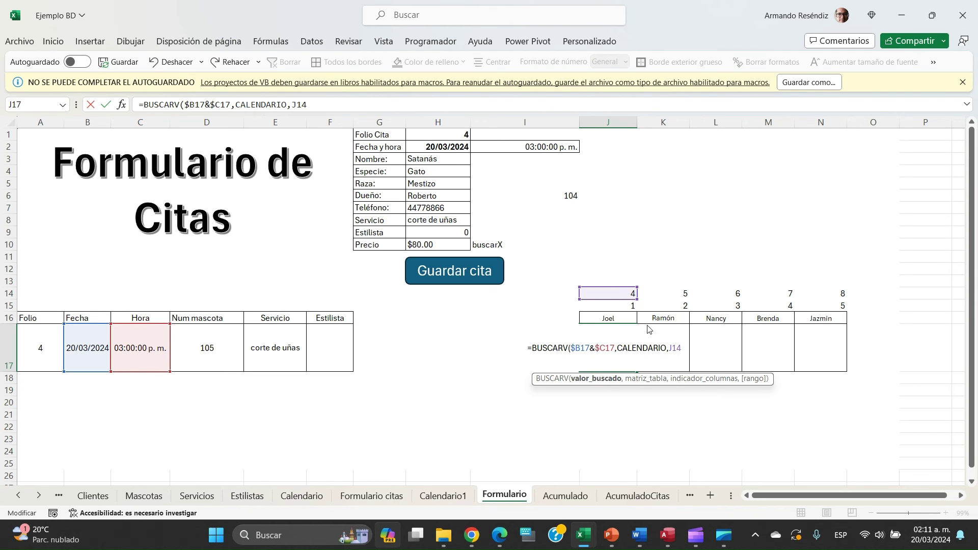
{"action": "left_click", "coordinate": [672, 349]}
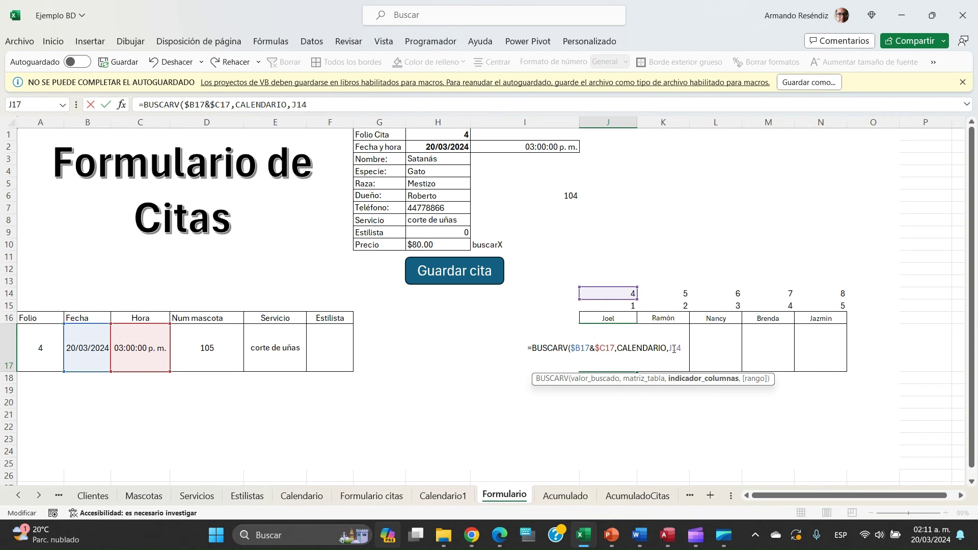
{"action": "type", "text": "$14"}
{"action": "type", "text": ","}
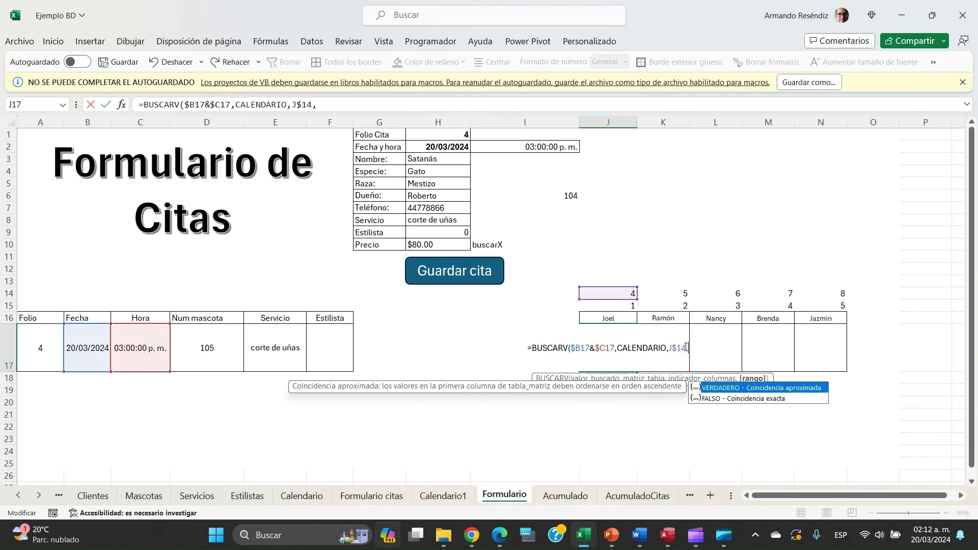
{"action": "type", "text": "0"}
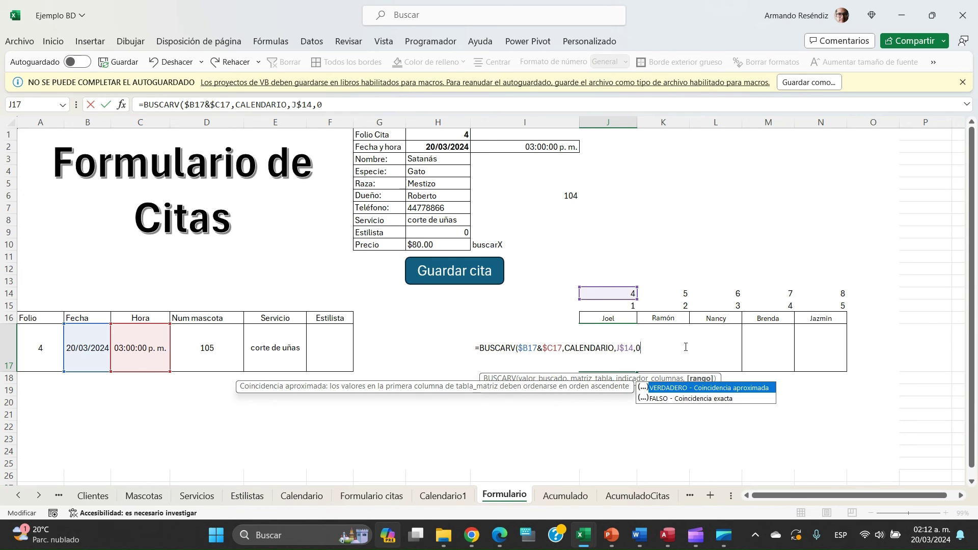
{"action": "type", "text": ")"}
{"action": "key", "text": "Return"}
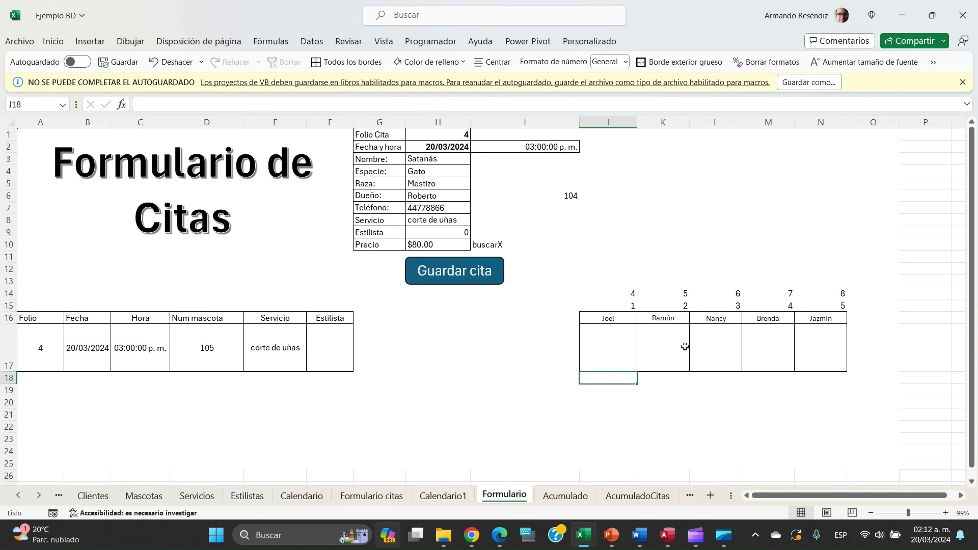
{"action": "key", "text": "Up"}
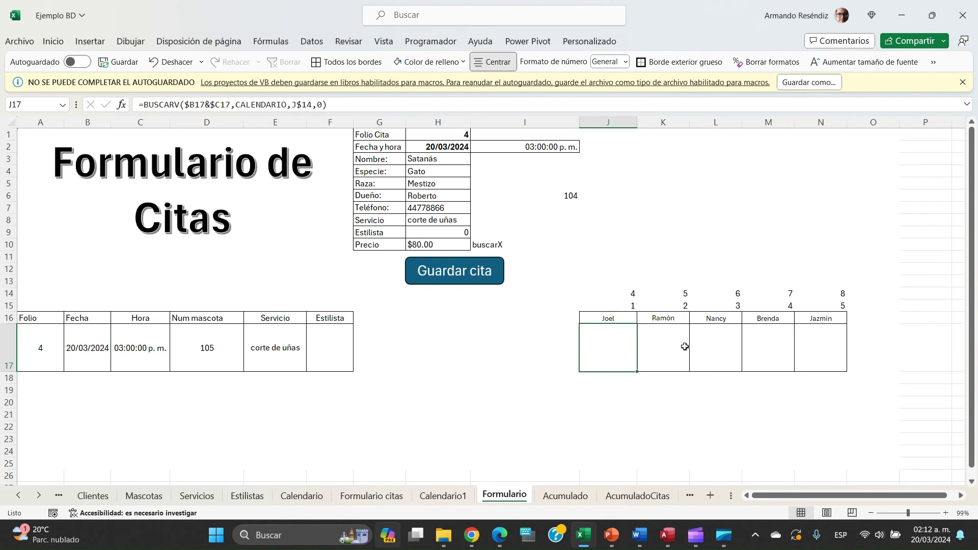
- Copy the J17 lookup formula across the stylist row through N17
{"action": "key", "text": "shift+Right"}
{"action": "key", "text": "shift+Right"}
{"action": "key", "text": "shift+Right"}
{"action": "key", "text": "shift+Right"}
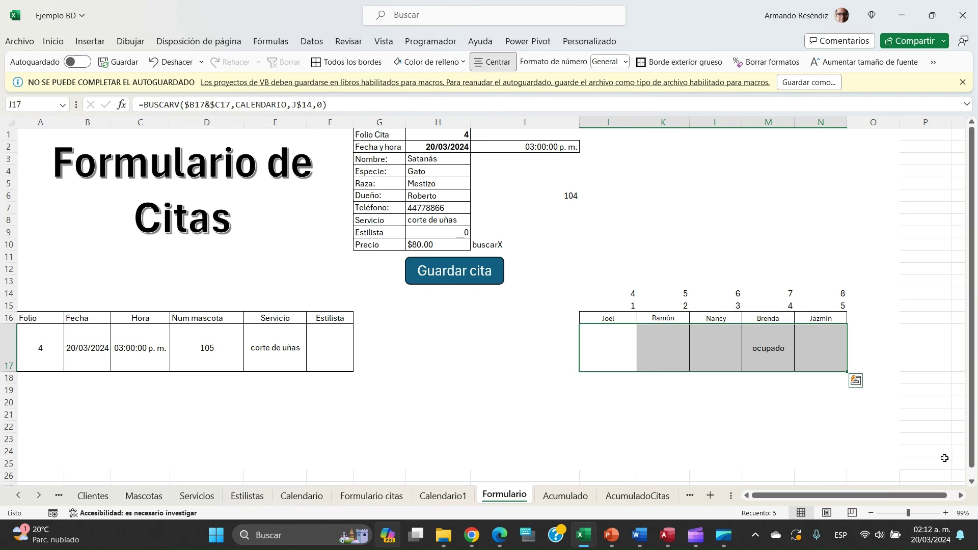
- Check the M17 lookup against the 20-mar 15:00 row in Calendario1, and return to Formulario
{"action": "left_click", "coordinate": [755, 362]}
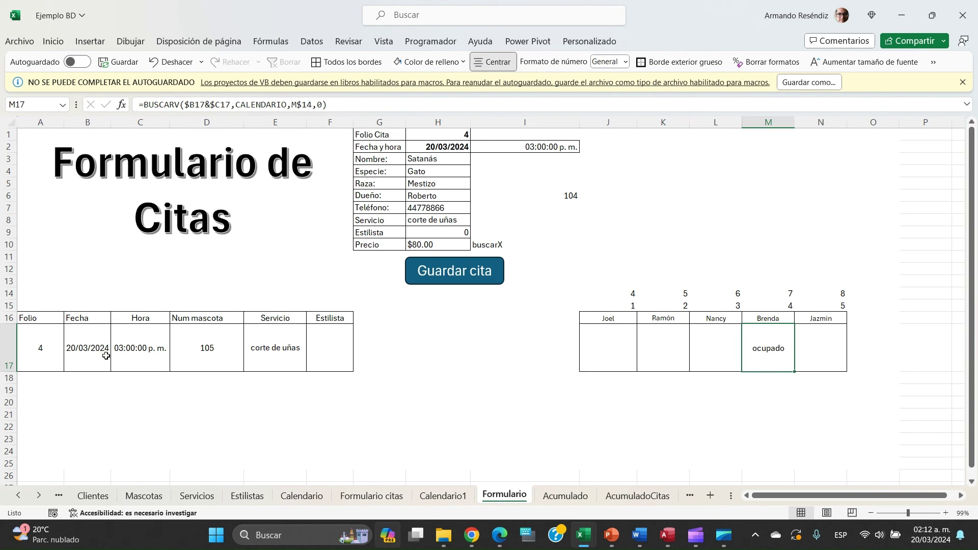
{"action": "left_click", "coordinate": [132, 365]}
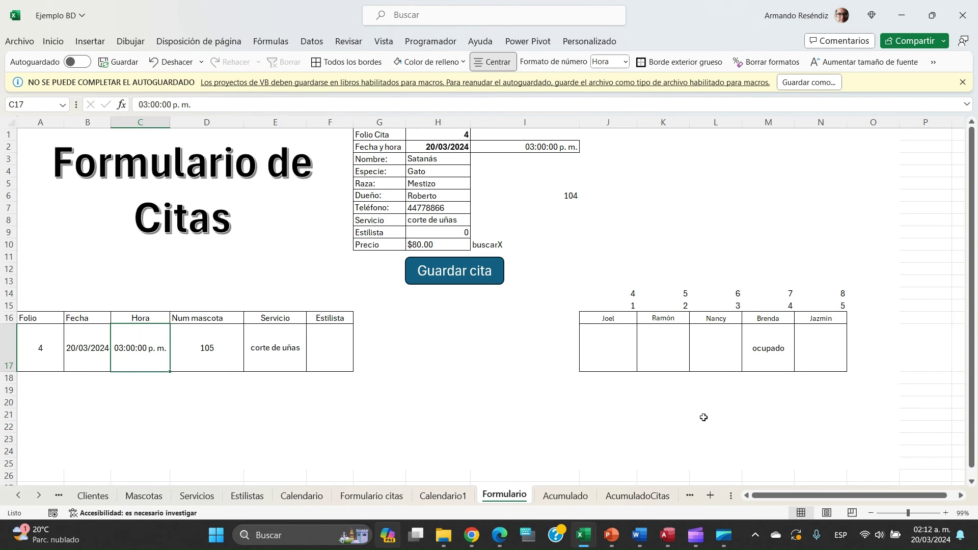
{"action": "left_click", "coordinate": [439, 496]}
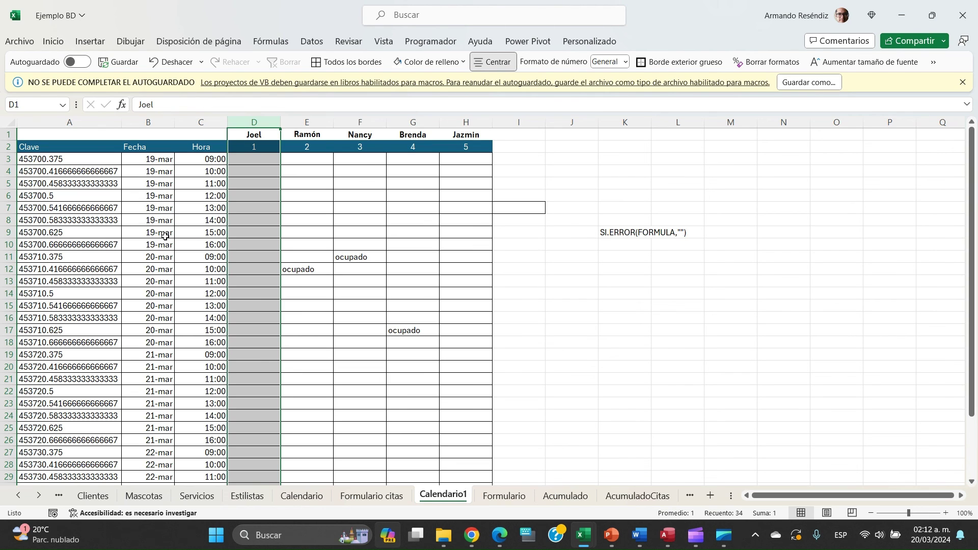
{"action": "left_click", "coordinate": [166, 332]}
{"action": "key", "text": "shift+space"}
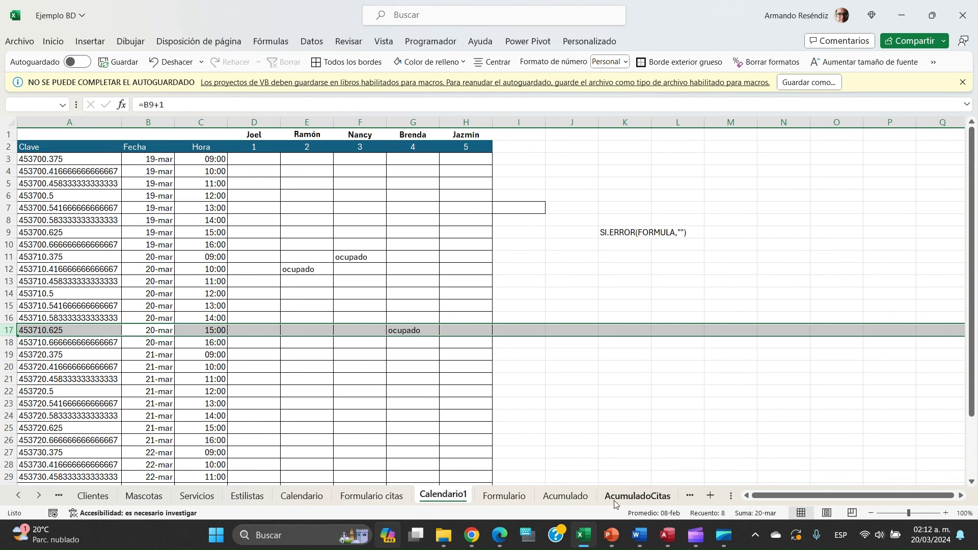
{"action": "left_click", "coordinate": [519, 496]}
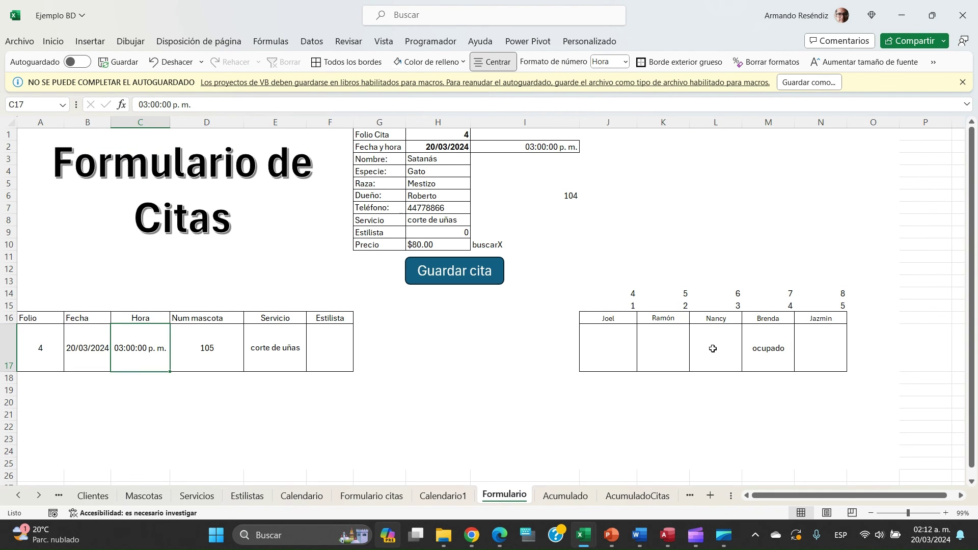
{"action": "left_click", "coordinate": [758, 343]}
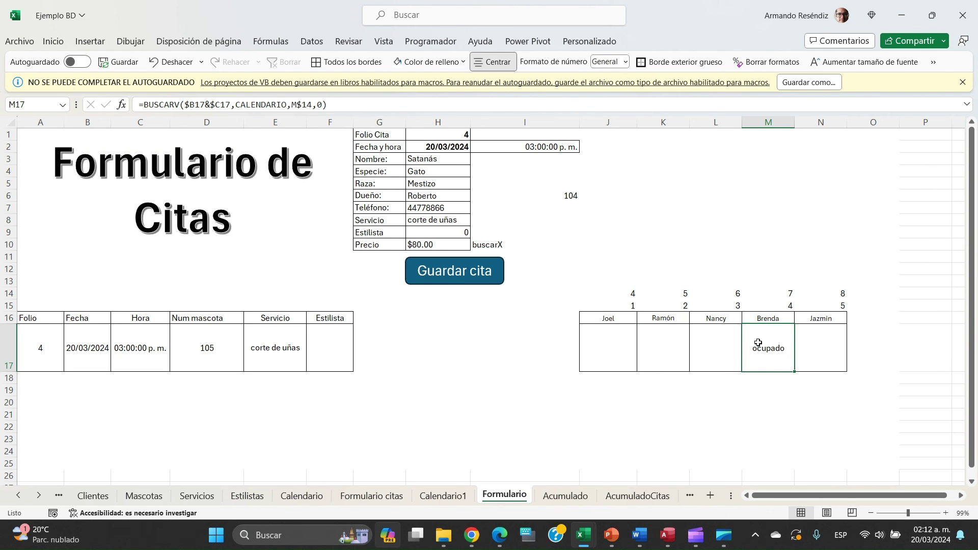
- Review the helper numbers and stylist availability table in J14:N17 alongside the appointment data in row 17
{"action": "key", "text": "Up"}
{"action": "key", "text": "Up"}
{"action": "key", "text": "Up"}
{"action": "key", "text": "Right"}
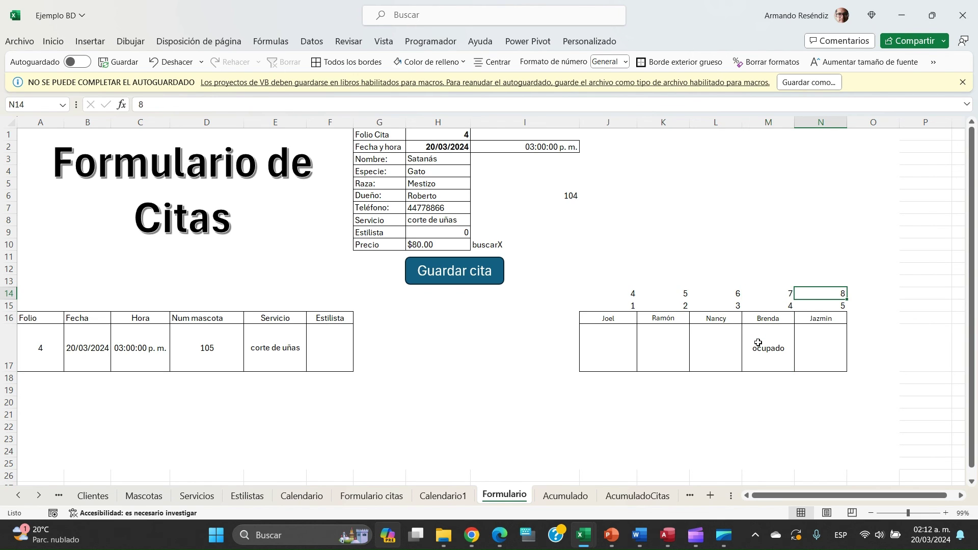
{"action": "key", "text": "shift+Left"}
{"action": "key", "text": "shift+Left"}
{"action": "key", "text": "shift+Left"}
{"action": "key", "text": "shift+Left"}
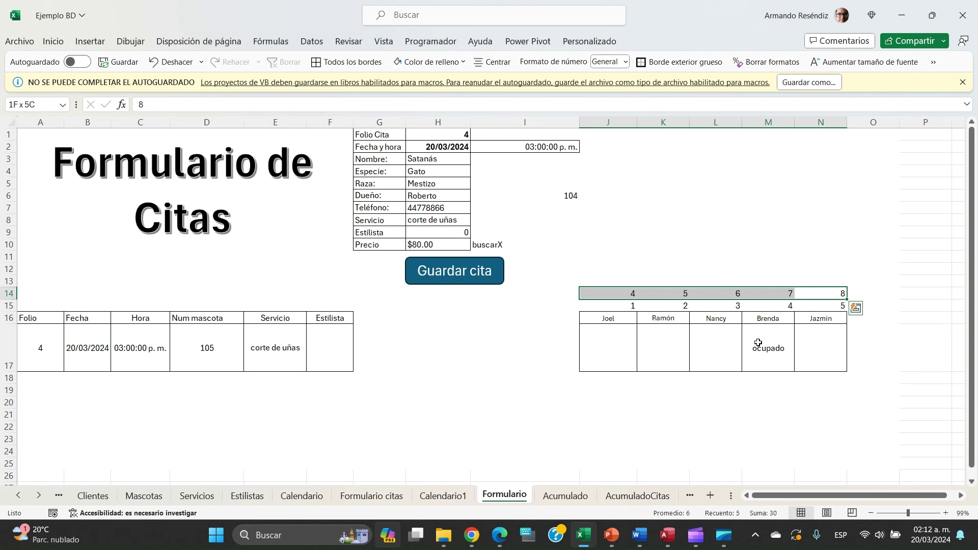
{"action": "key", "text": "shift+Down"}
{"action": "key", "text": "shift+Down"}
{"action": "key", "text": "shift+Down"}
{"action": "key", "text": "shift+Down"}
{"action": "key", "text": "shift+Down"}
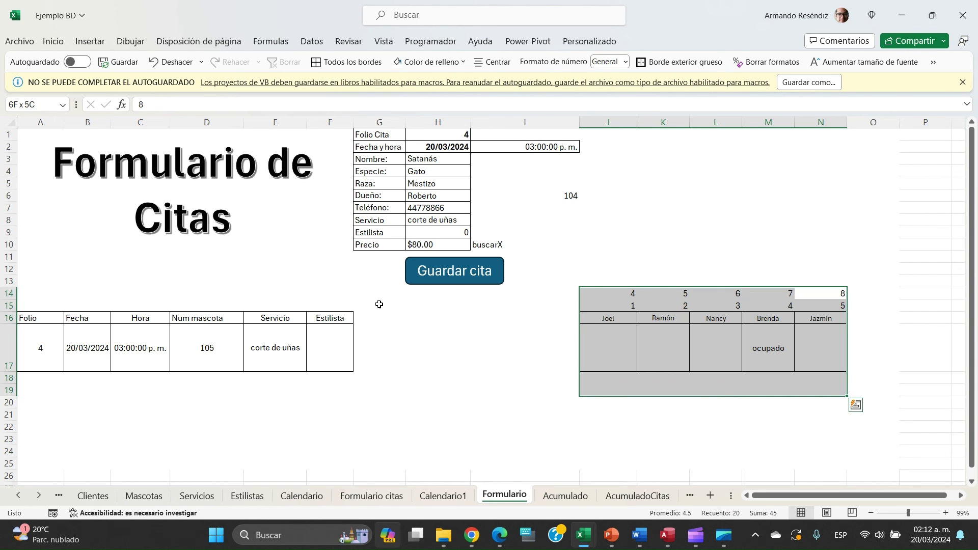
{"action": "left_click_drag", "start_coordinate": [330, 284], "coordinate": [79, 404]}
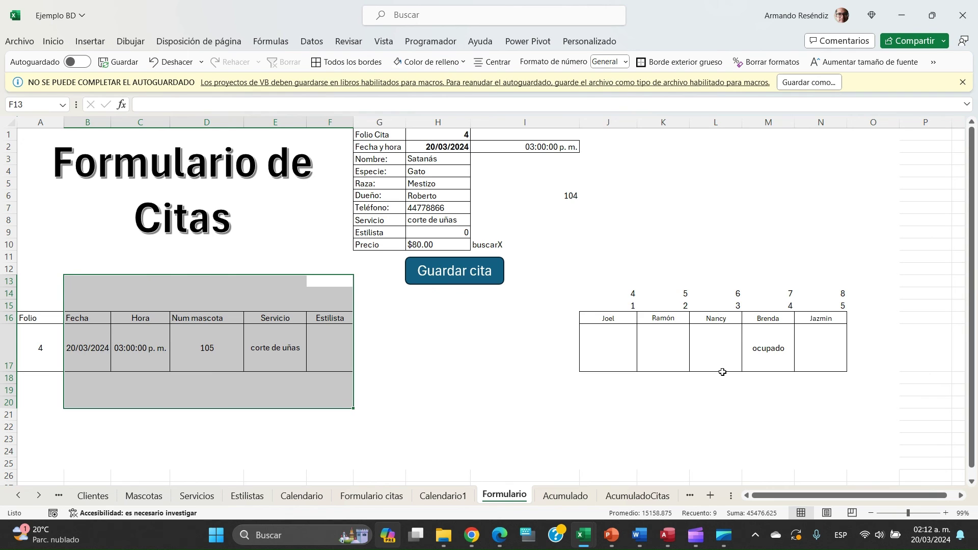
{"action": "left_click_drag", "start_coordinate": [602, 270], "coordinate": [886, 307]}
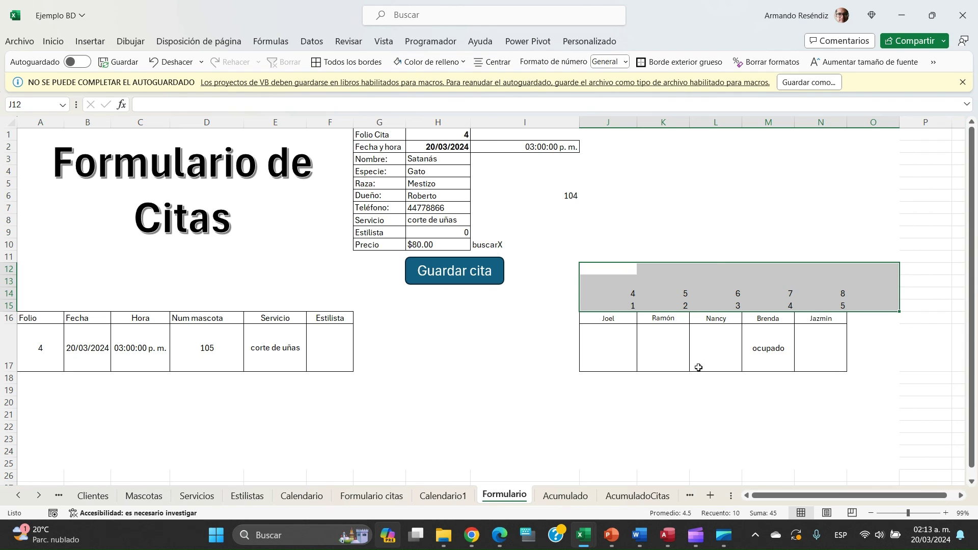
- Examine which stylists the Estilista list in F17 offers for the appointment
{"action": "left_click", "coordinate": [335, 359]}
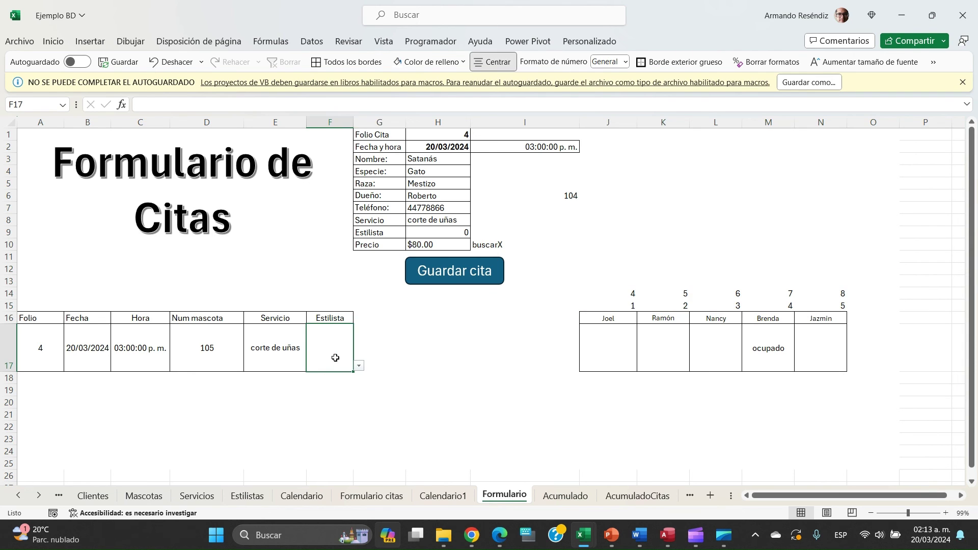
{"action": "left_click", "coordinate": [359, 366]}
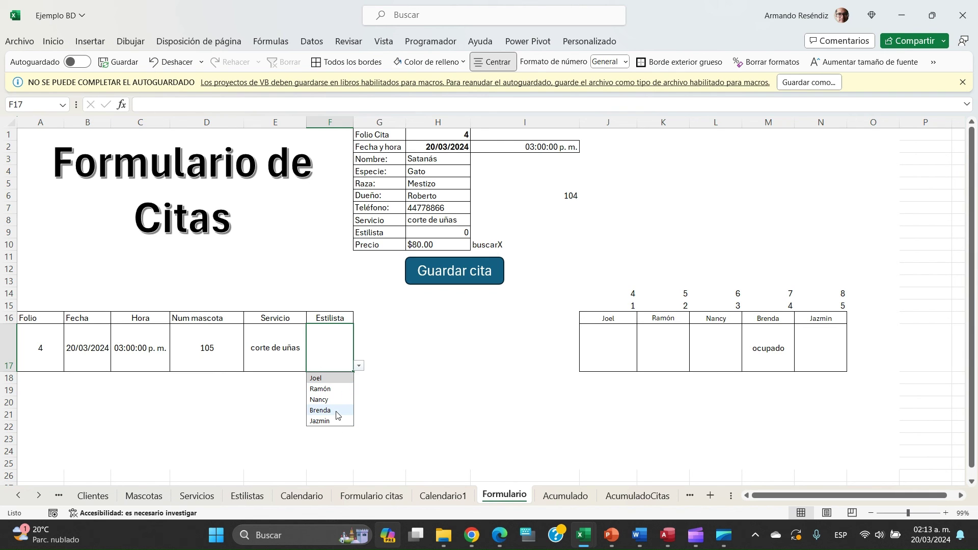
{"action": "left_click", "coordinate": [404, 405]}
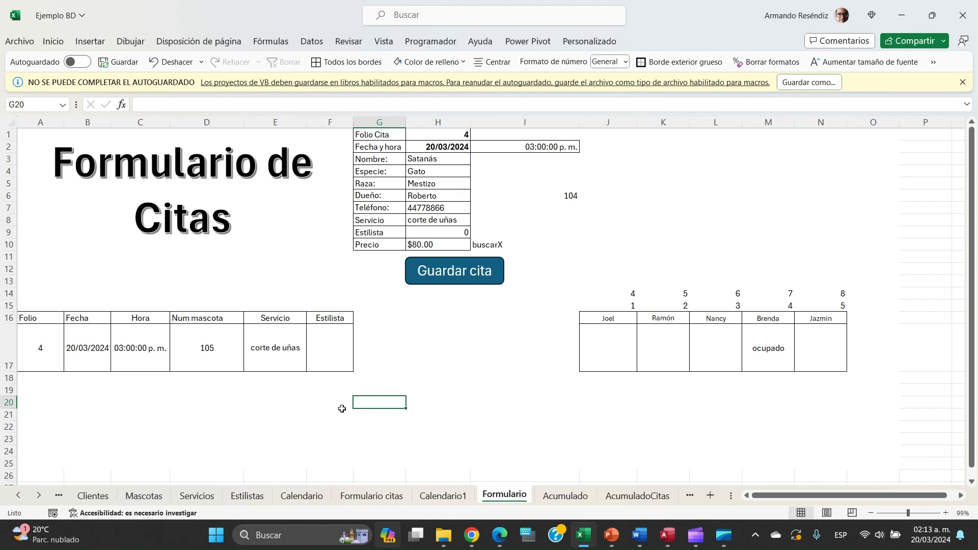
{"action": "left_click", "coordinate": [341, 356]}
{"action": "left_click", "coordinate": [360, 366]}
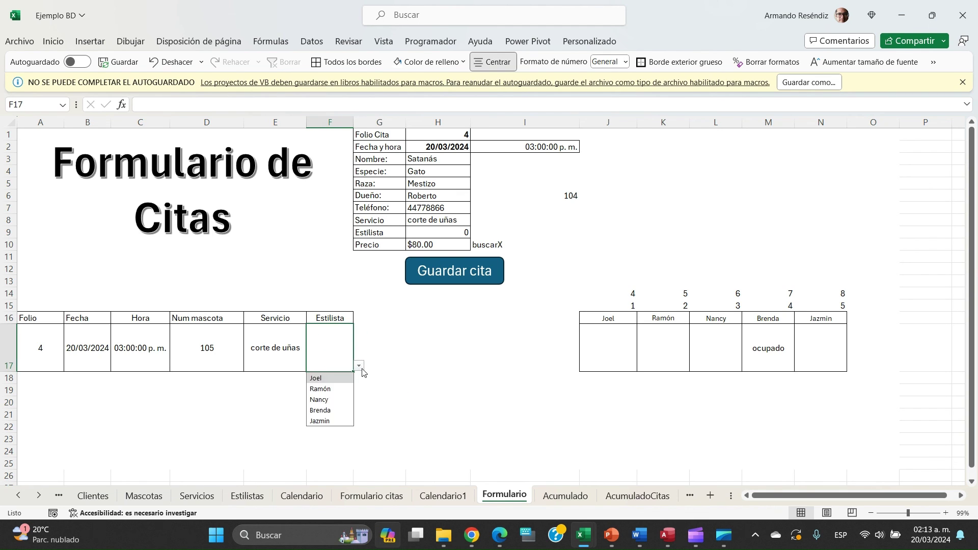
- Apply all borders to J18:N18, the row below the stylist availability cells
{"action": "left_click", "coordinate": [612, 377]}
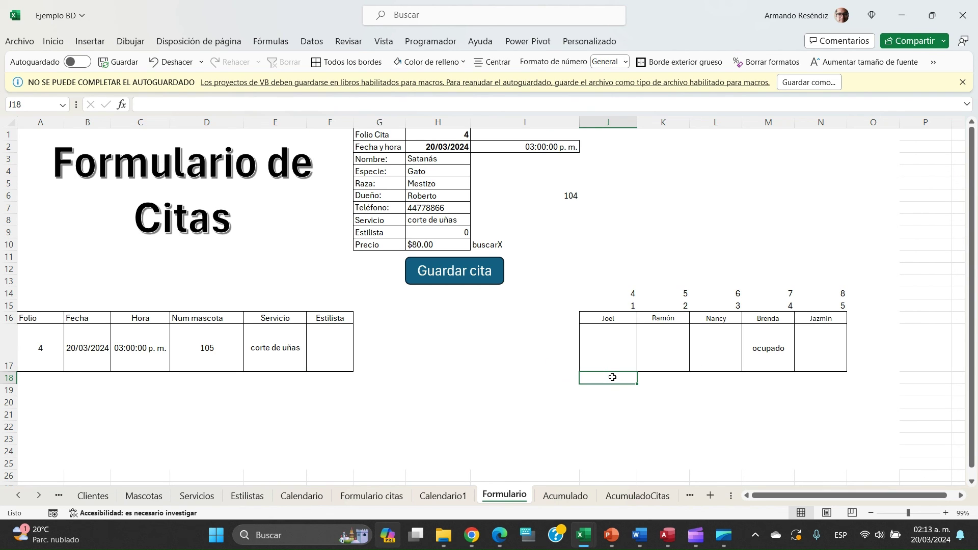
{"action": "key", "text": "shift+Right"}
{"action": "key", "text": "shift+Right"}
{"action": "key", "text": "shift+Right"}
{"action": "key", "text": "shift+Right"}
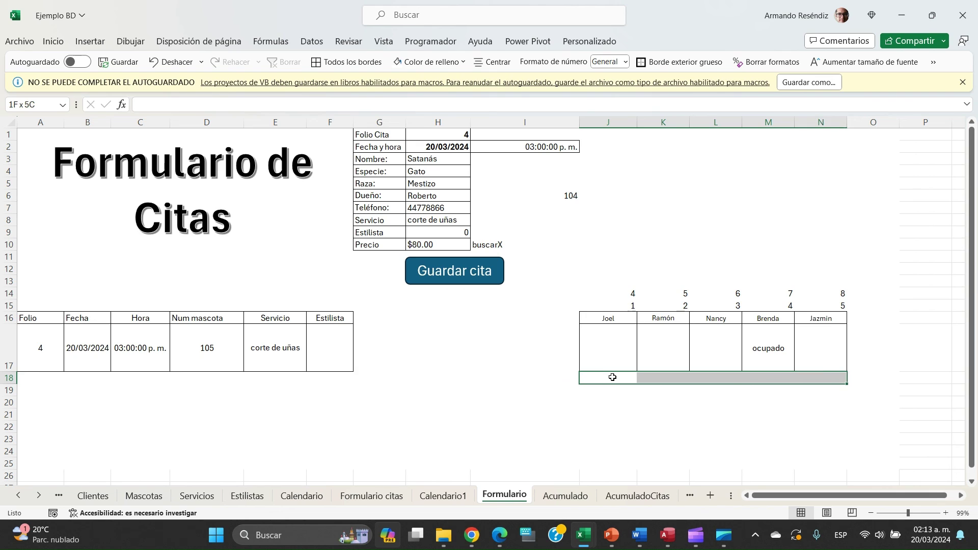
{"action": "left_click", "coordinate": [319, 68]}
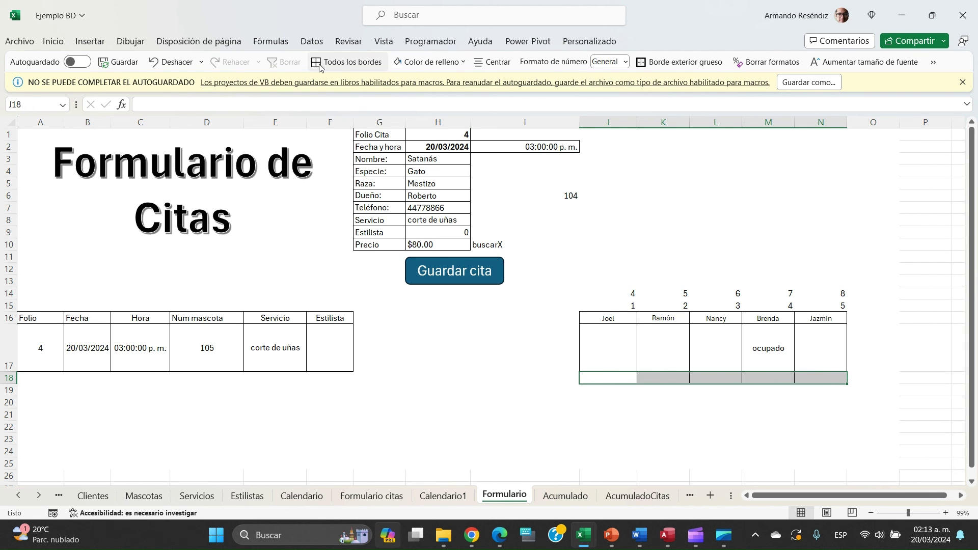
{"action": "left_click", "coordinate": [615, 396]}
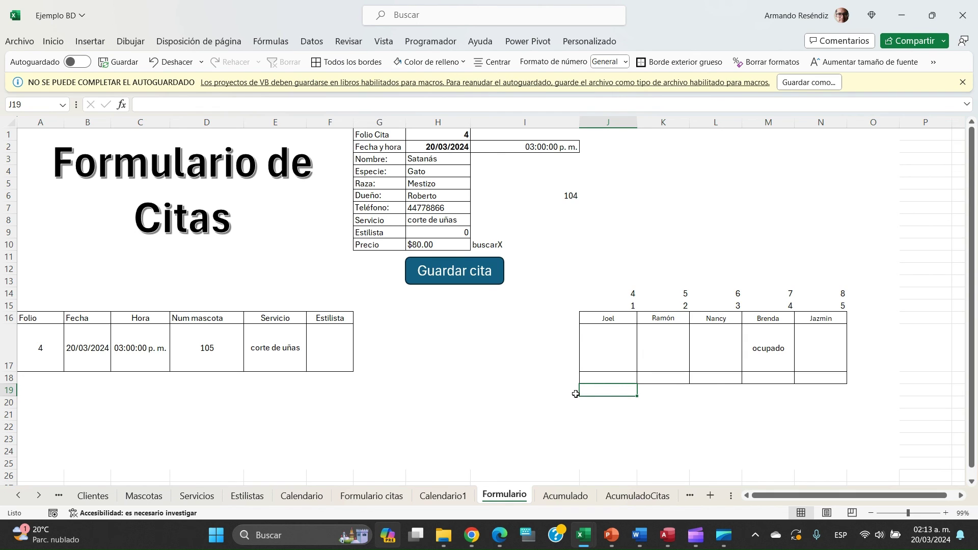
- Enter =SI(J17="OCUPADO","",J16) in J18 to list the stylist only when not occupied
{"action": "left_click", "coordinate": [610, 380]}
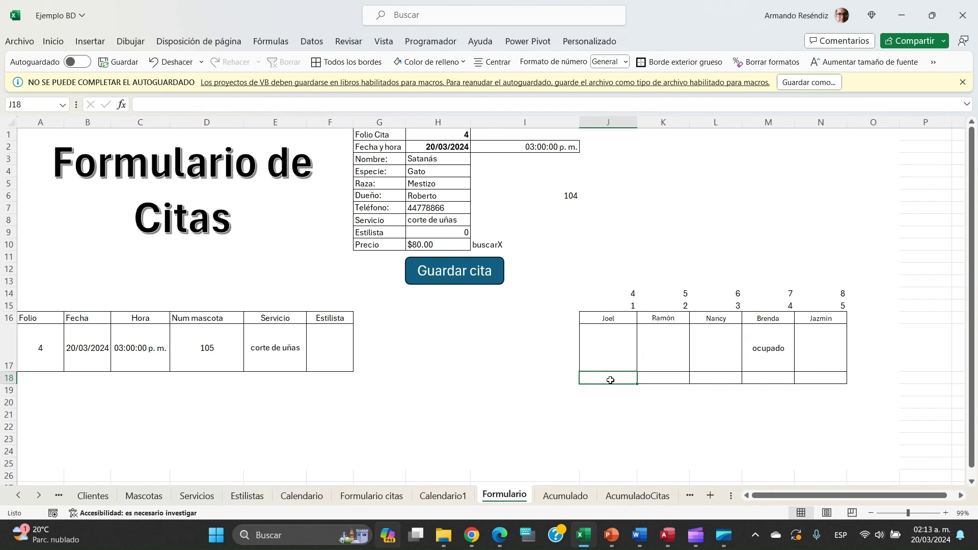
{"action": "type", "text": "="}
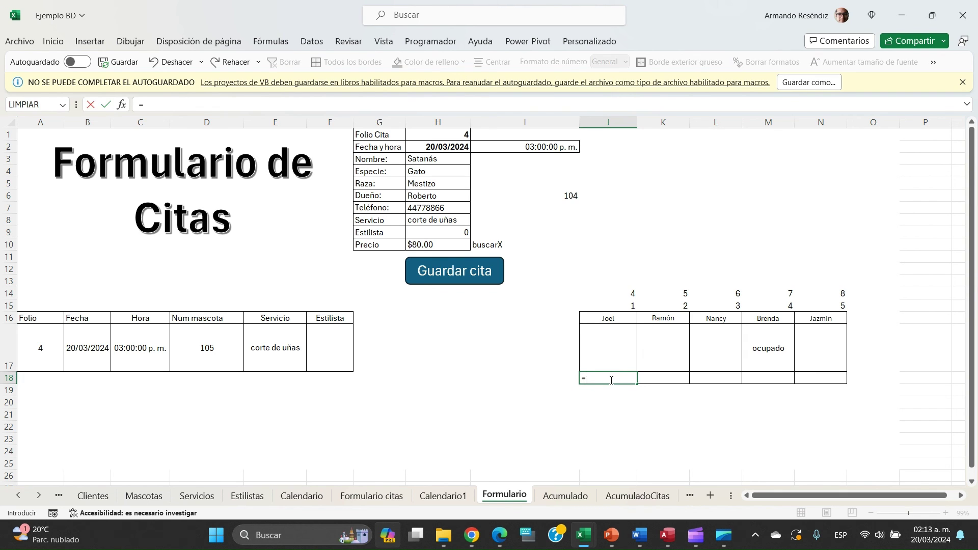
{"action": "type", "text": "SI("}
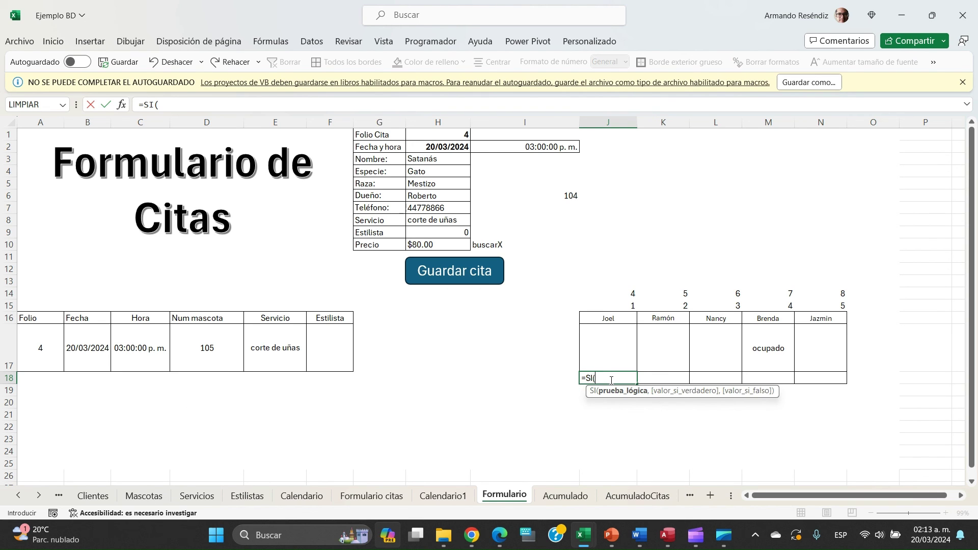
{"action": "left_click", "coordinate": [608, 350]}
{"action": "type", "text": "="}
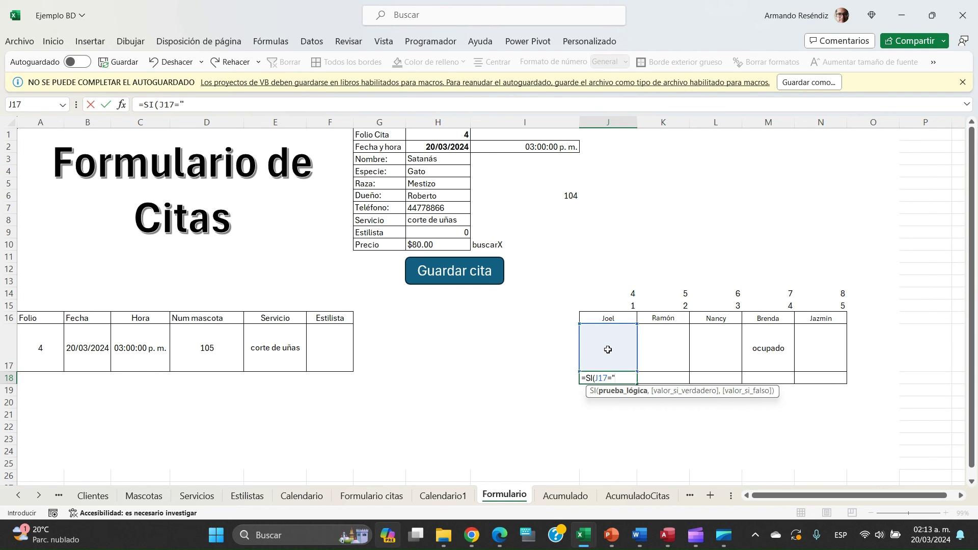
{"action": "type", "text": "\"OCUPADO\","}
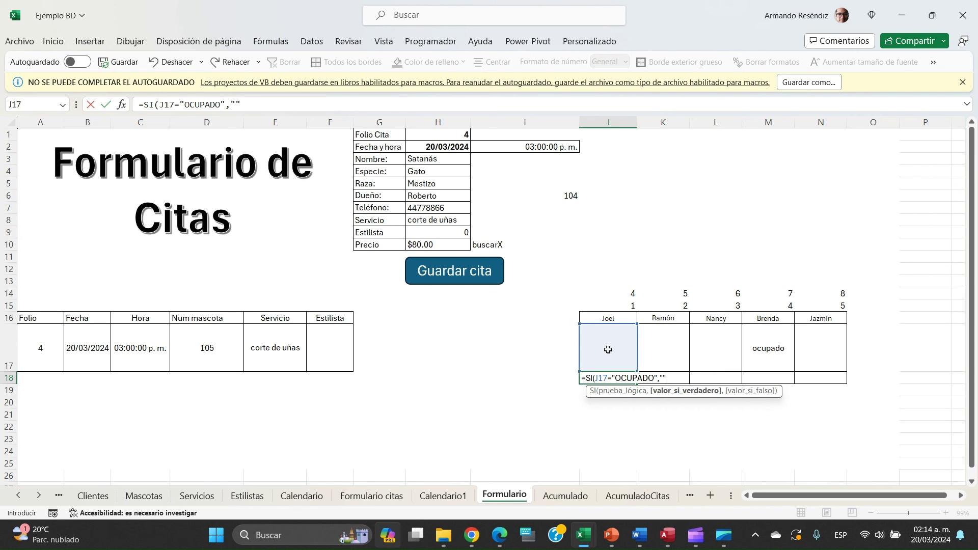
{"action": "type", "text": "\"\","}
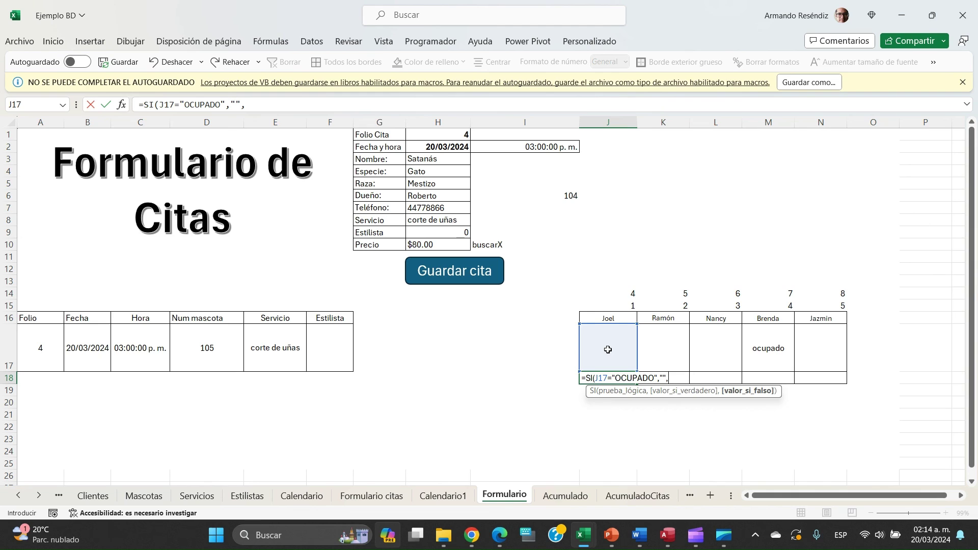
{"action": "left_click", "coordinate": [608, 318]}
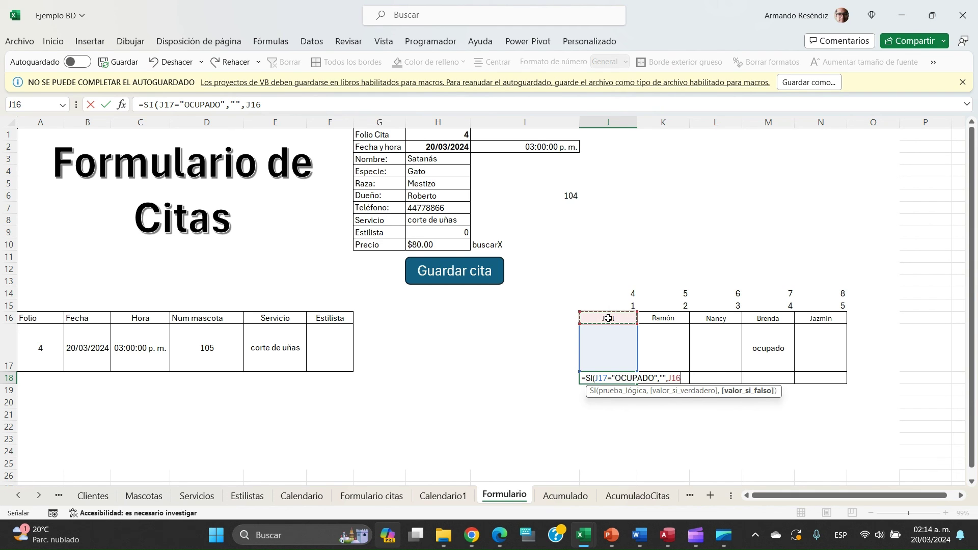
{"action": "type", "text": ")"}
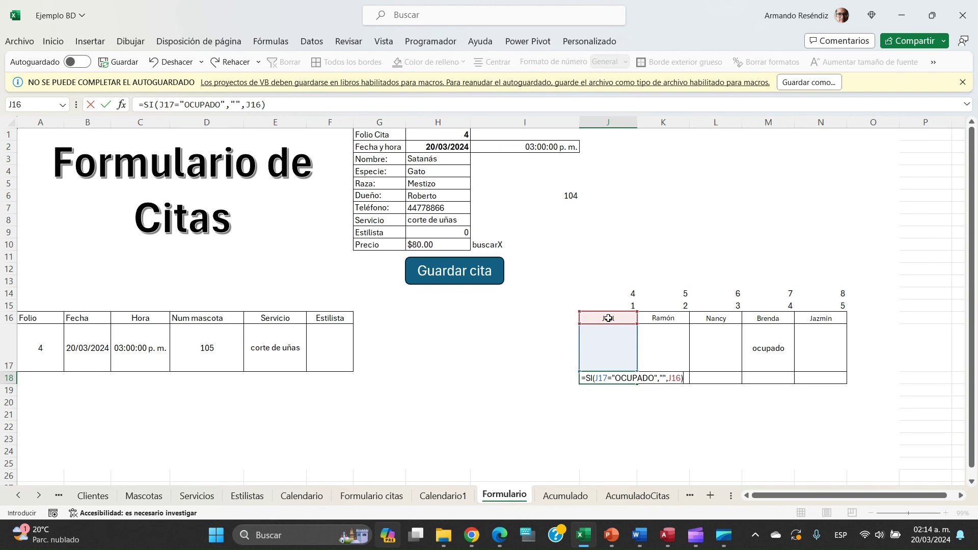
{"action": "key", "text": "Return"}
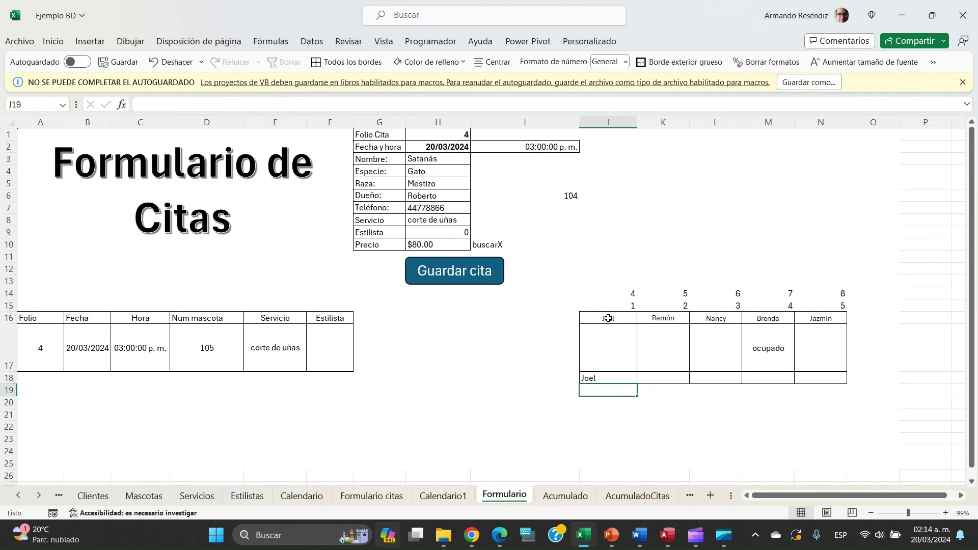
- Centre J18 and copy its formula across J18:N18
{"action": "key", "text": "Up"}
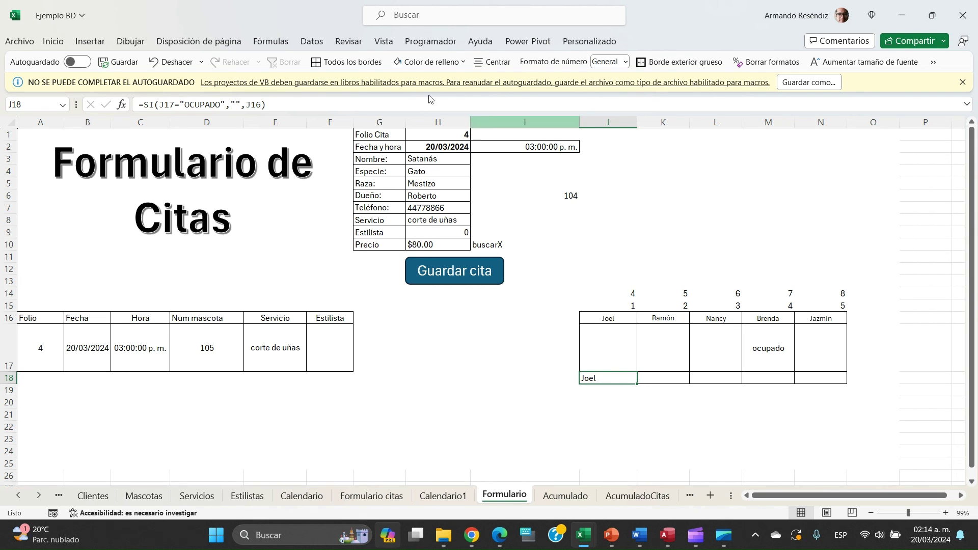
{"action": "left_click", "coordinate": [496, 66]}
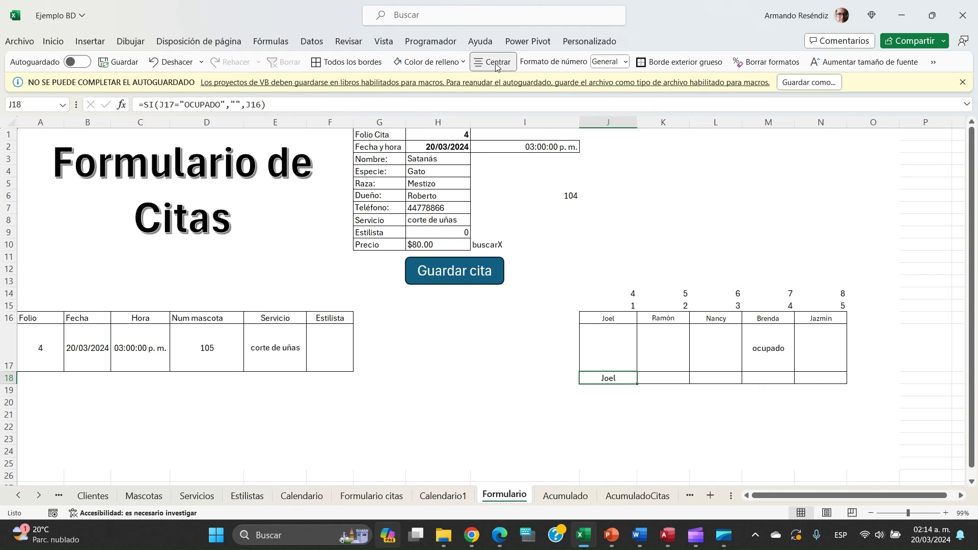
{"action": "key", "text": "shift+Right"}
{"action": "key", "text": "shift+Right"}
{"action": "key", "text": "shift+Right"}
{"action": "key", "text": "shift+Right"}
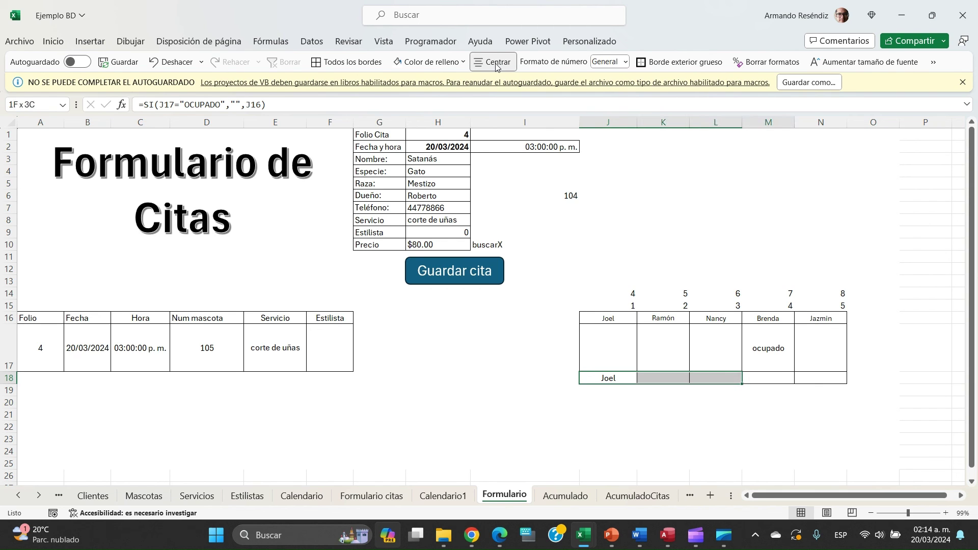
{"action": "key", "text": "ctrl+d"}
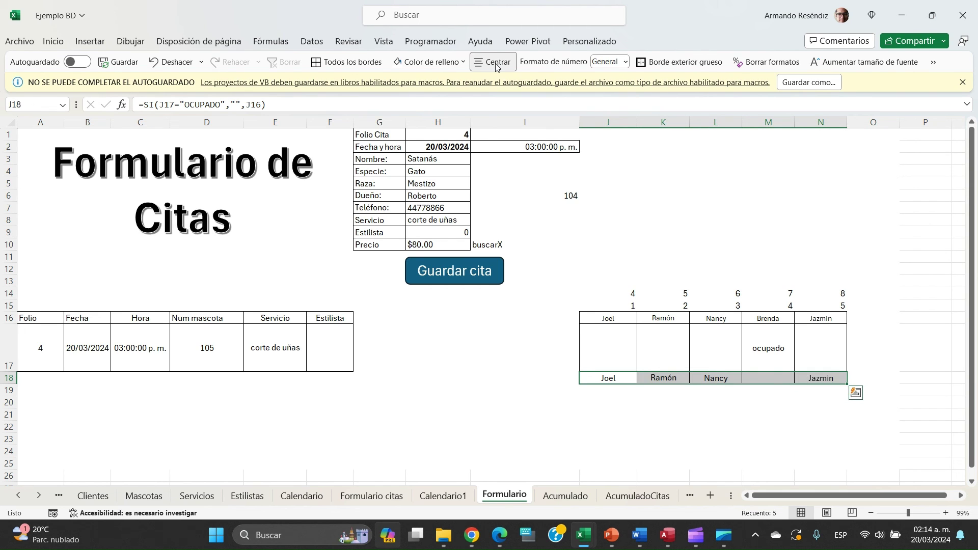
- Review the formula in M18 and compare the names in J18:N18 with those offered by the Estilista list in F17
{"action": "left_click", "coordinate": [775, 378]}
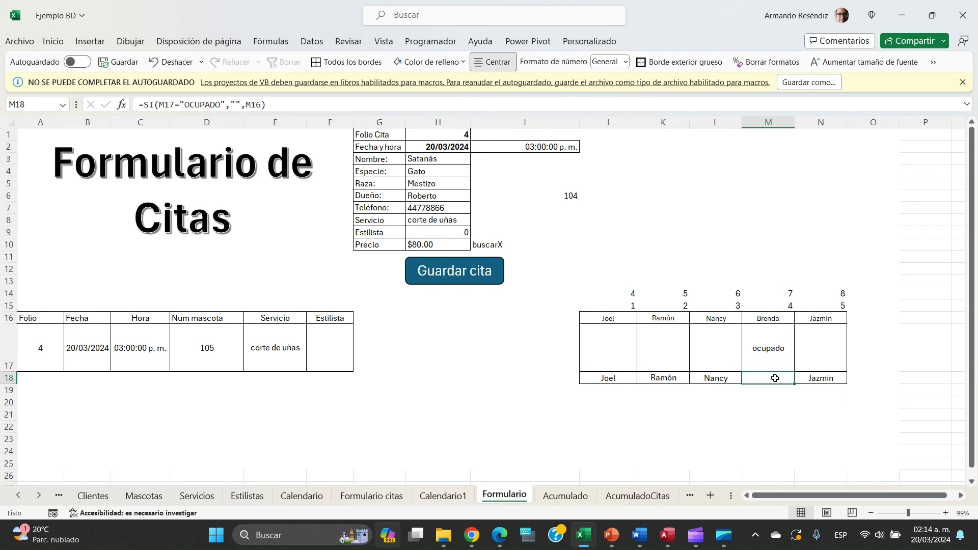
{"action": "double_click", "coordinate": [775, 378]}
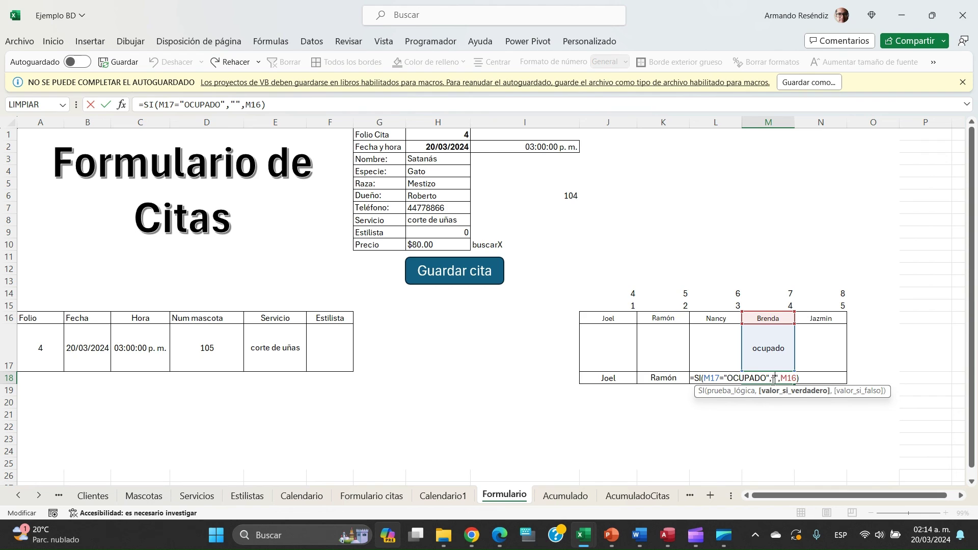
{"action": "key", "text": "Return"}
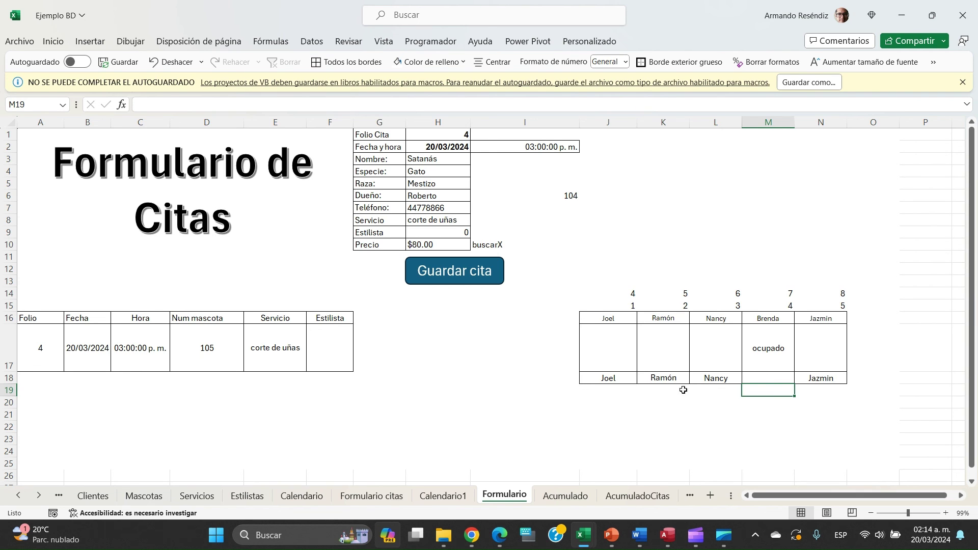
{"action": "left_click", "coordinate": [617, 377]}
{"action": "key", "text": "ctrl+shift+Right"}
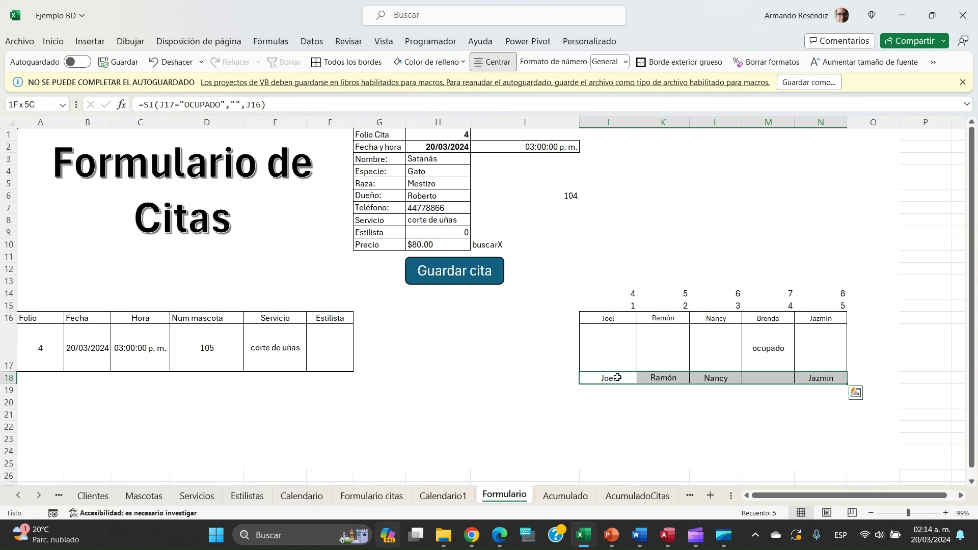
{"action": "left_click", "coordinate": [316, 362]}
{"action": "left_click", "coordinate": [360, 366]}
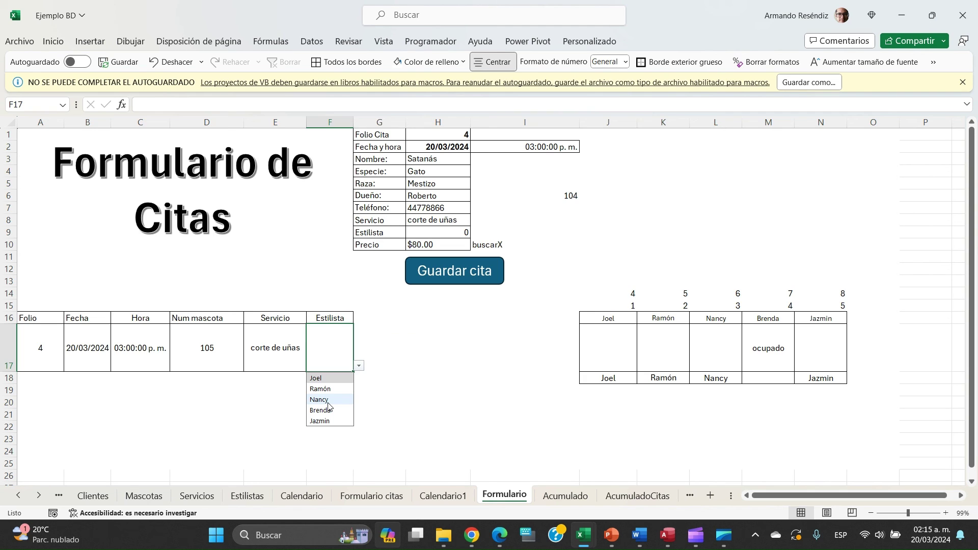
{"action": "left_click", "coordinate": [611, 383]}
{"action": "key", "text": "ctrl+shift+Right"}
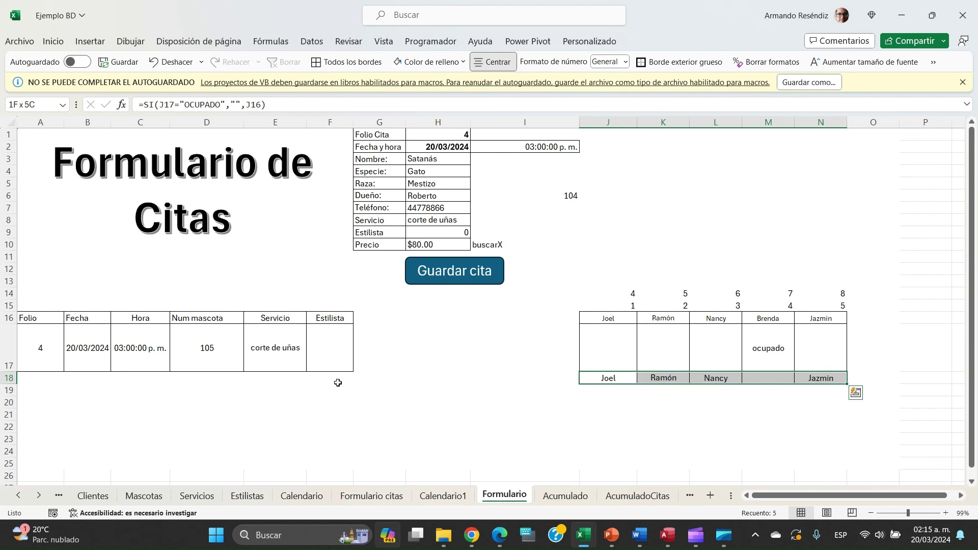
- Set the source of the Estilista list validation in F17 to =$J$18:$N$18 on the Formulario sheet
{"action": "left_click", "coordinate": [333, 350]}
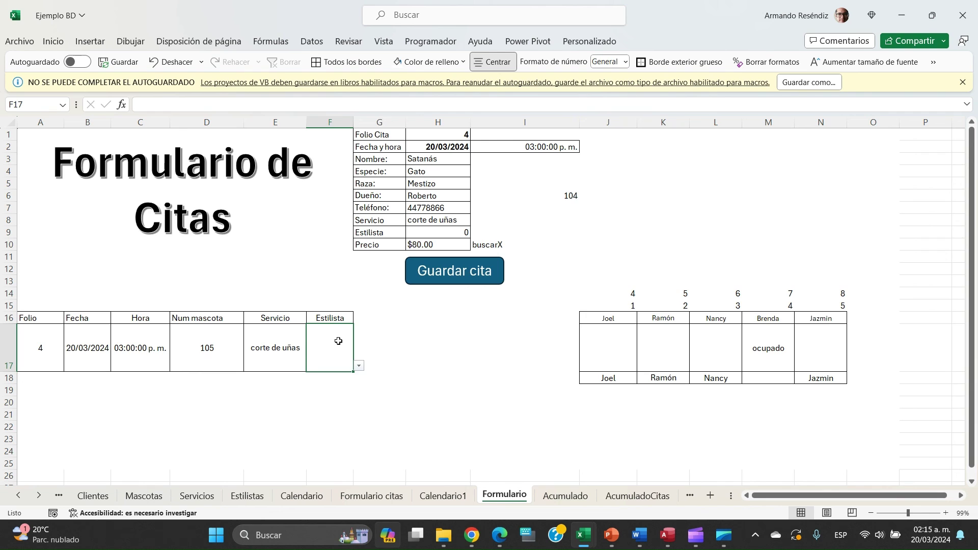
{"action": "left_click", "coordinate": [311, 41]}
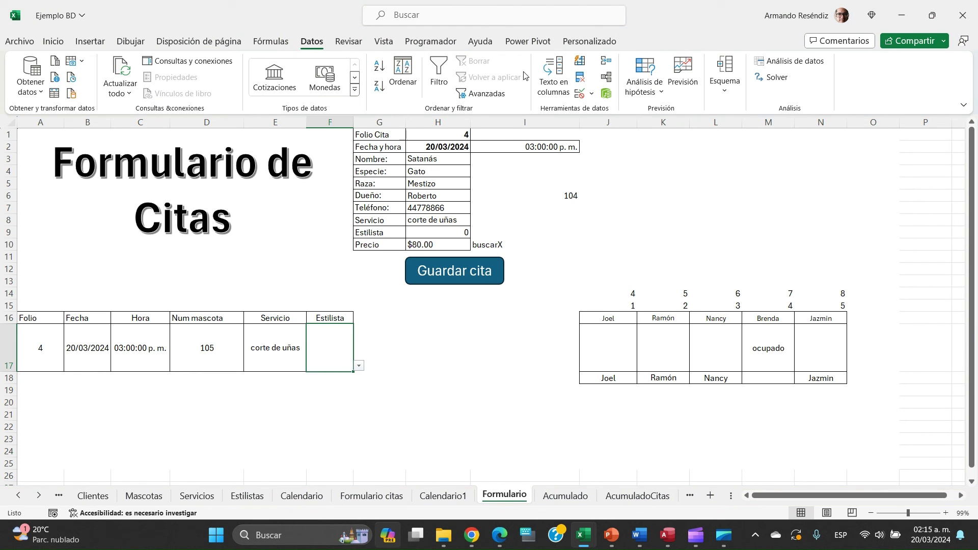
{"action": "left_click", "coordinate": [579, 93]}
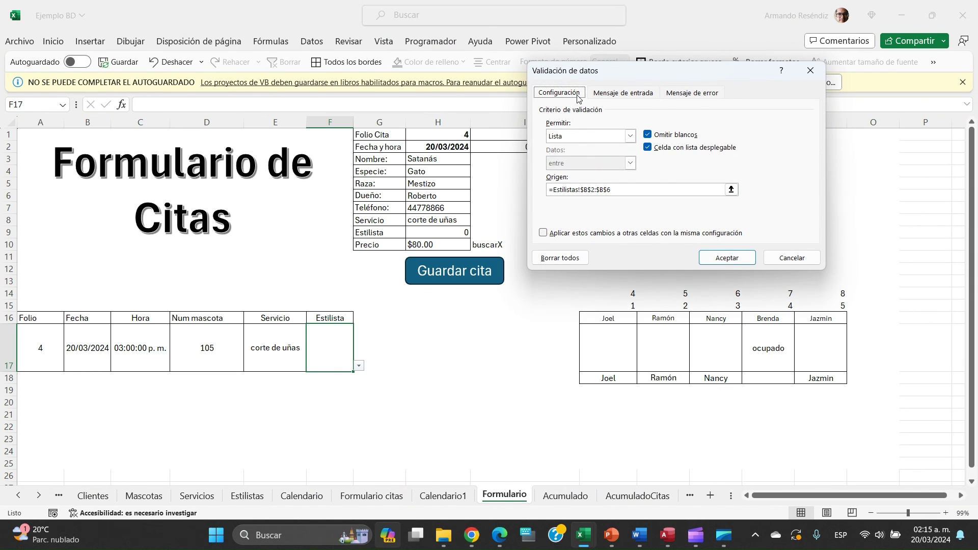
{"action": "left_click", "coordinate": [731, 190]}
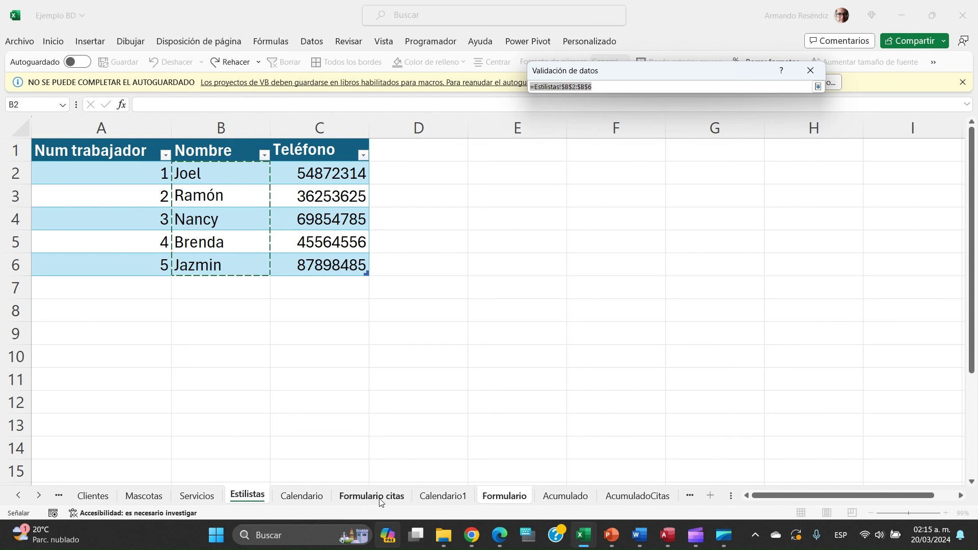
{"action": "left_click", "coordinate": [511, 501]}
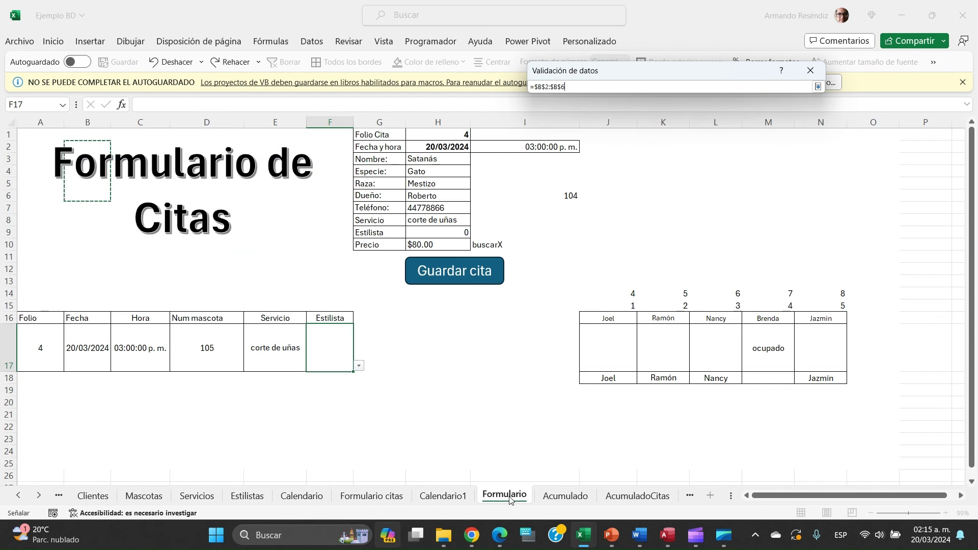
{"action": "left_click", "coordinate": [614, 380]}
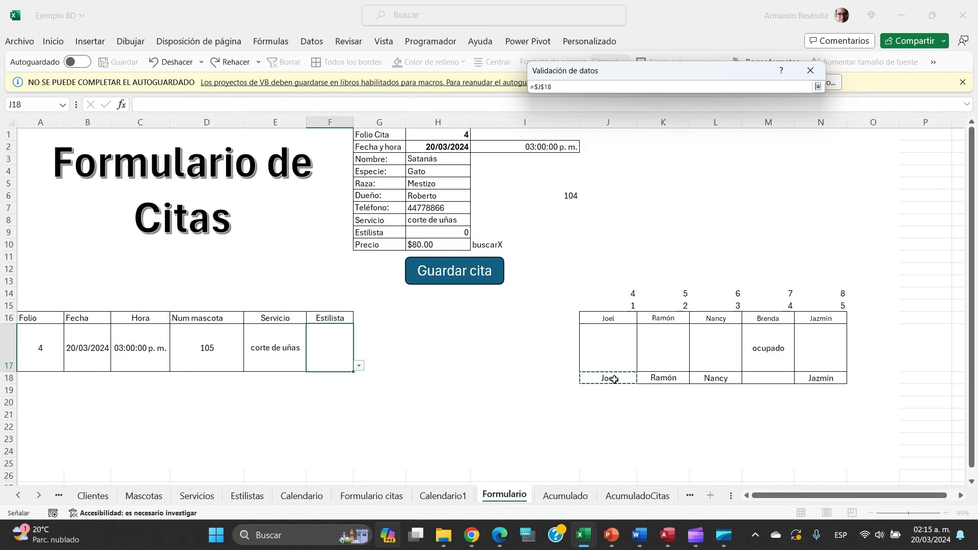
{"action": "key", "text": "shift+Right"}
{"action": "key", "text": "shift+Right"}
{"action": "key", "text": "shift+Right"}
{"action": "key", "text": "shift+Right"}
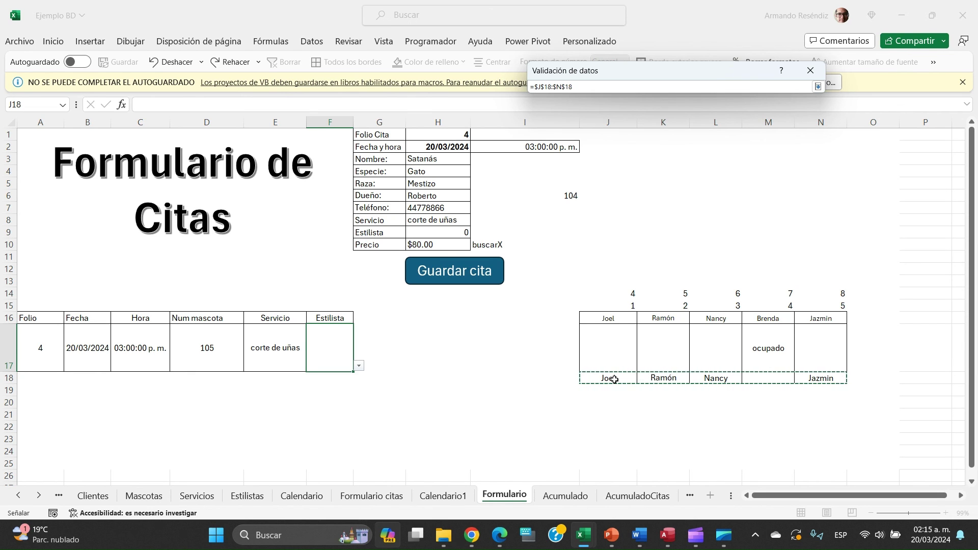
{"action": "left_click", "coordinate": [818, 86]}
{"action": "key", "text": "Return"}
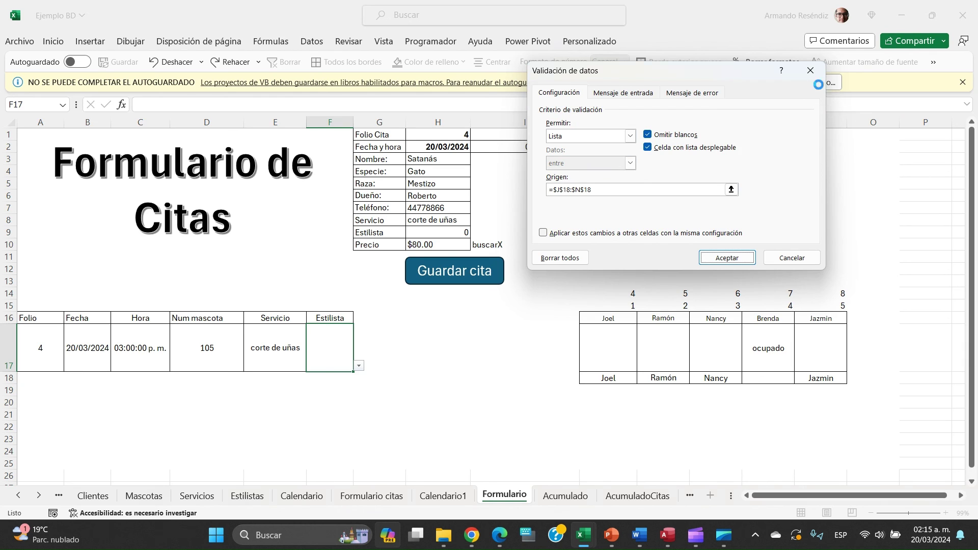
- Choose the first available stylist from the Estilista list in F17 and save the appointment
{"action": "left_click", "coordinate": [359, 367]}
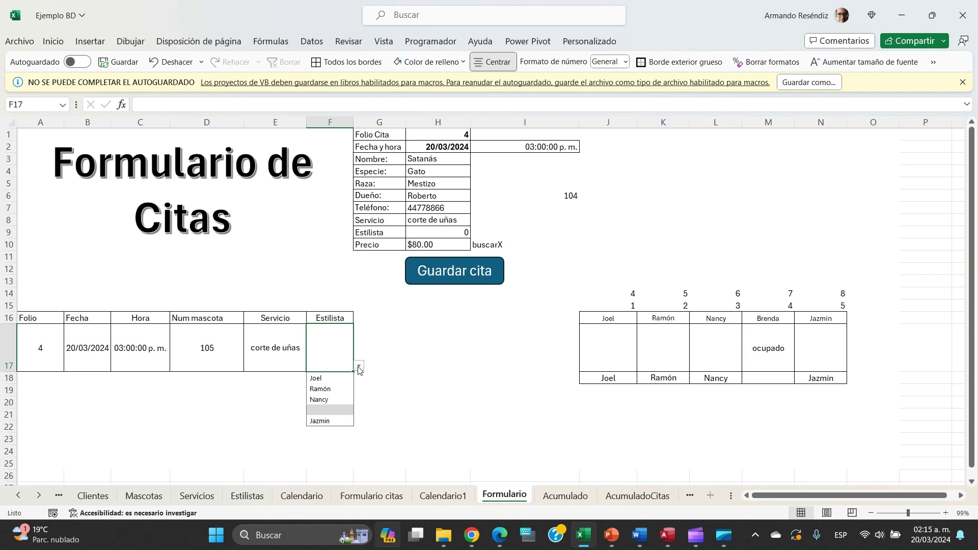
{"action": "left_click", "coordinate": [318, 379]}
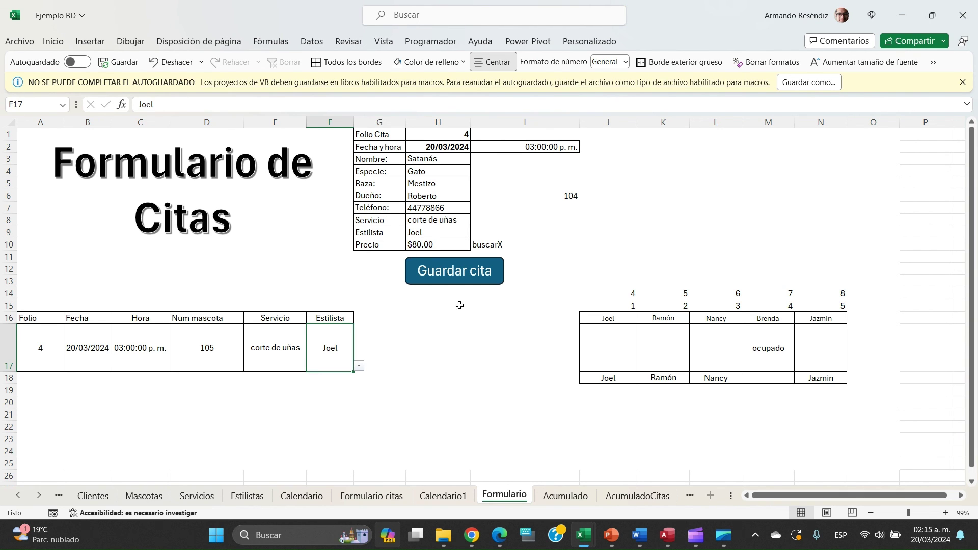
{"action": "left_click", "coordinate": [465, 279]}
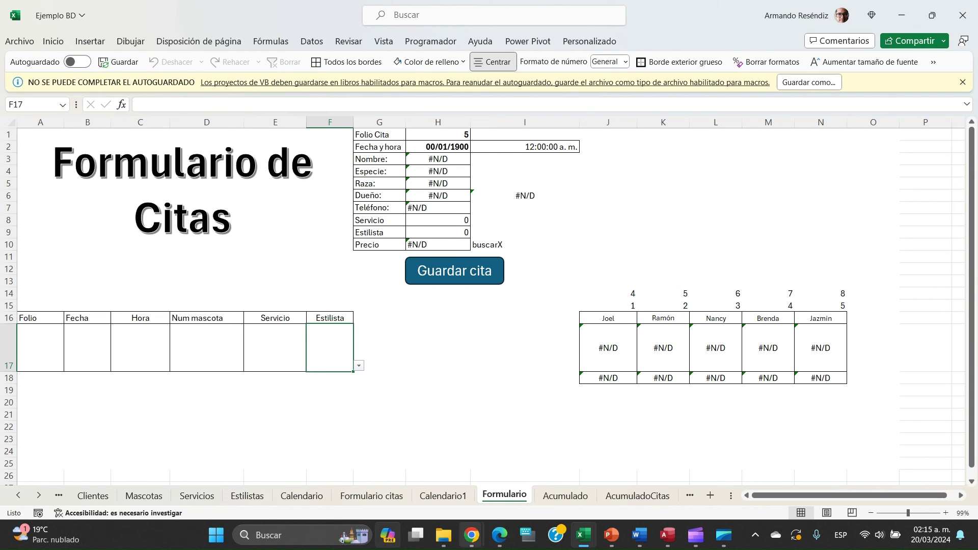
- Check the saved appointment in Acumulado and its 20-mar 15:00 slot in Calendario1, and return to Formulario
{"action": "left_click", "coordinate": [559, 497]}
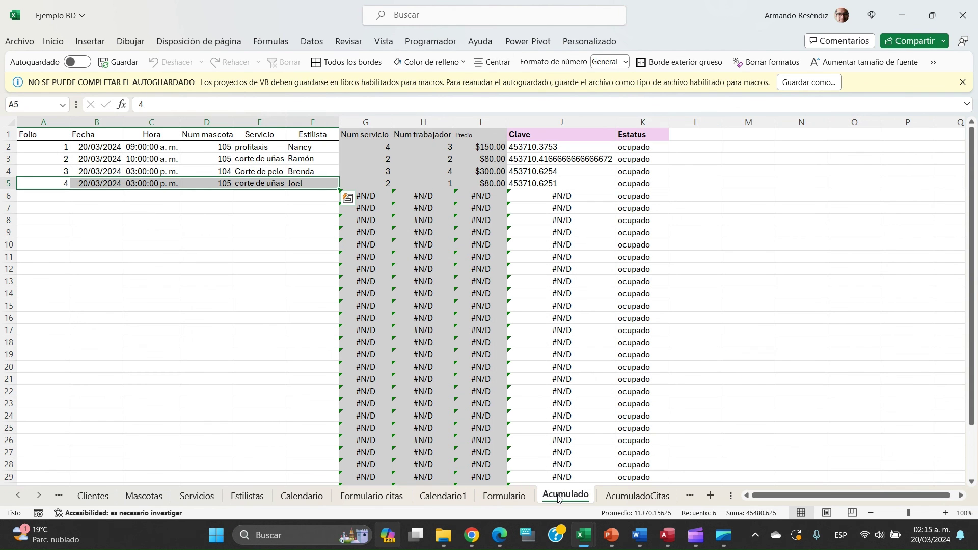
{"action": "left_click", "coordinate": [236, 230]}
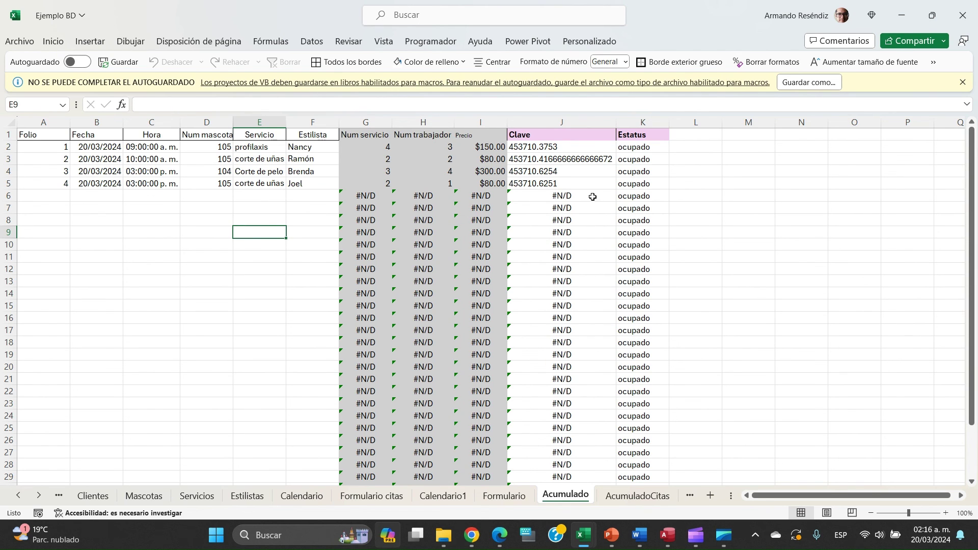
{"action": "left_click", "coordinate": [454, 496]}
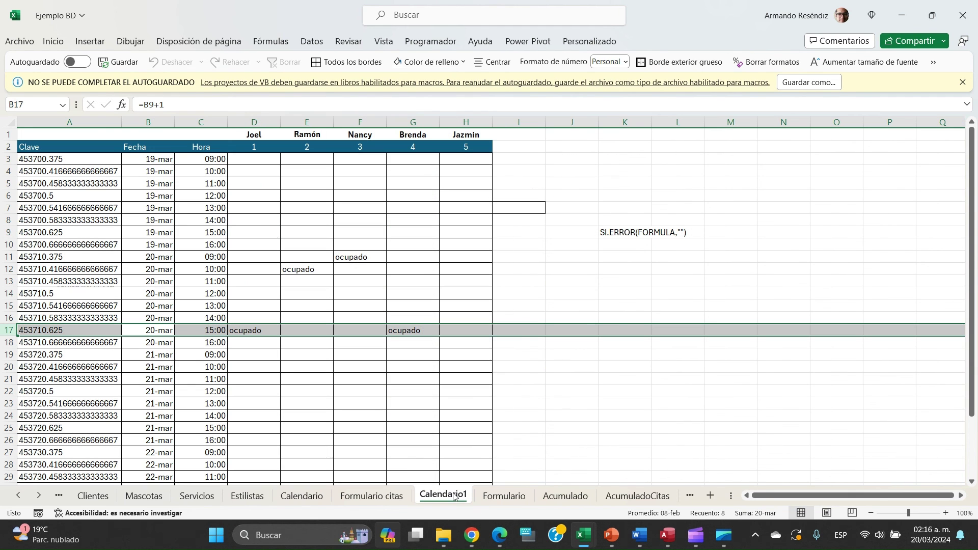
{"action": "left_click", "coordinate": [261, 329]}
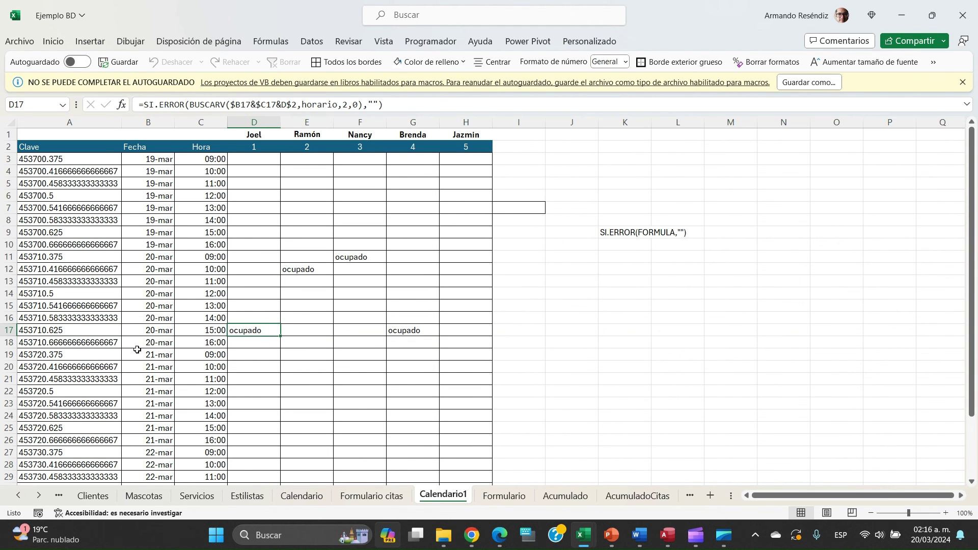
{"action": "left_click", "coordinate": [337, 326]}
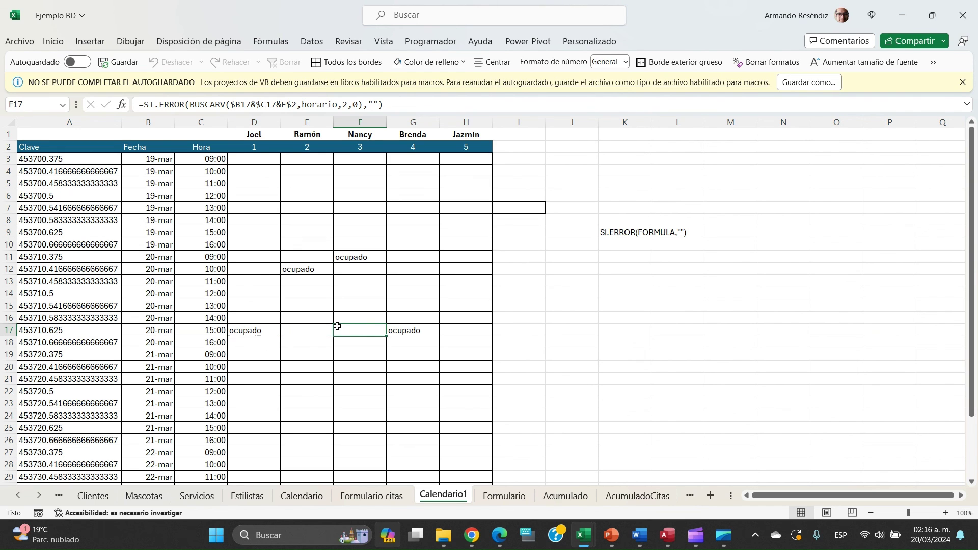
{"action": "left_click", "coordinate": [504, 496]}
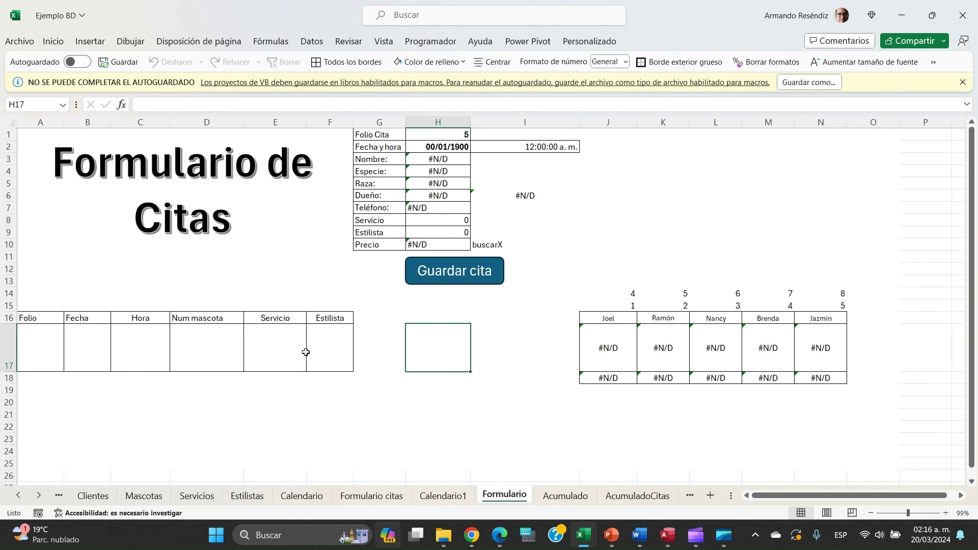
{"action": "left_click", "coordinate": [327, 349]}
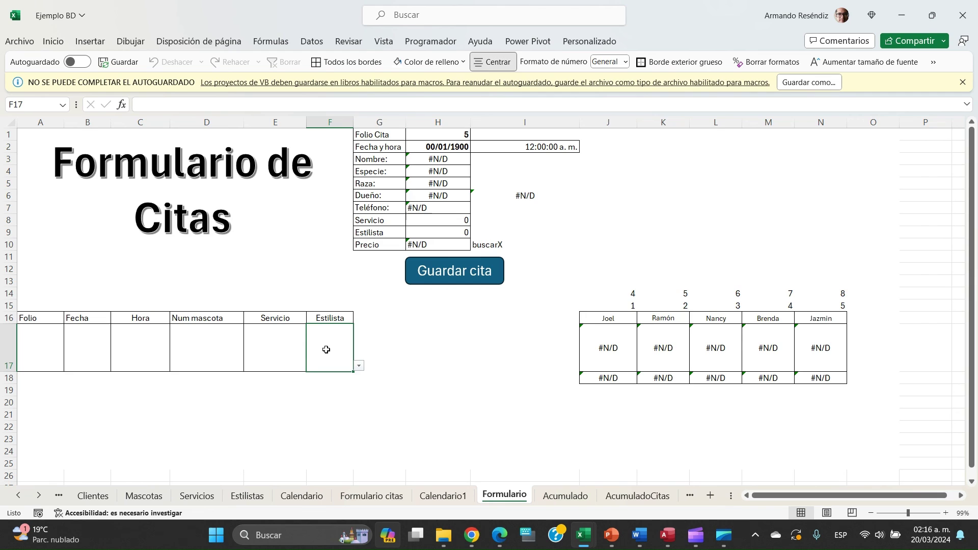
{"action": "left_click", "coordinate": [212, 347]}
{"action": "left_click", "coordinate": [117, 341]}
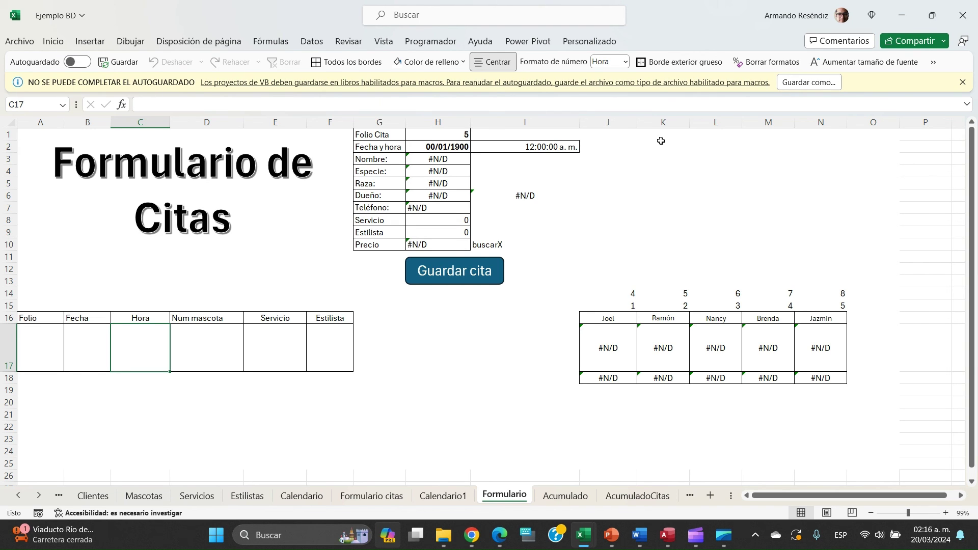
- Review the save location and macro-enabled workbook (*.xlsm) file type, and return to the Formulario sheet without saving
{"action": "left_click", "coordinate": [816, 84]}
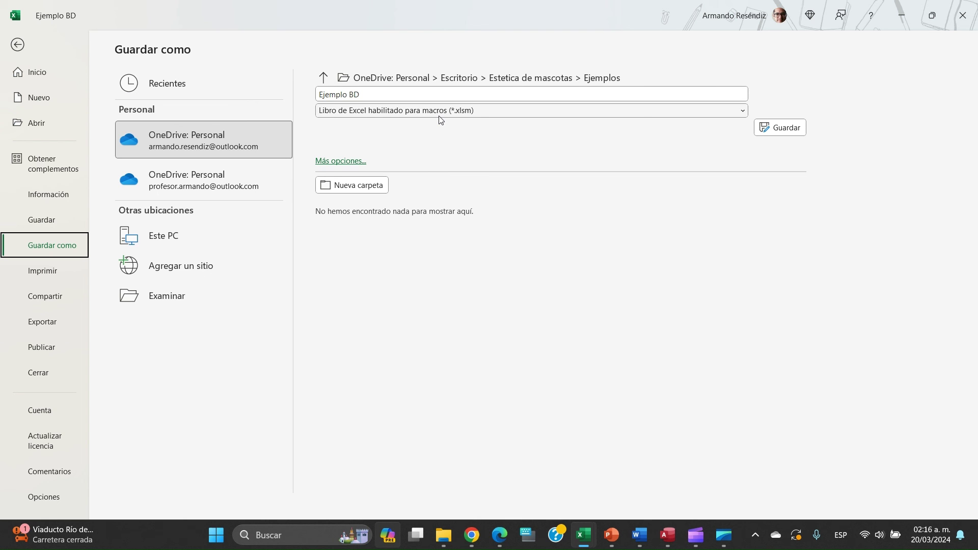
{"action": "left_click", "coordinate": [19, 47]}
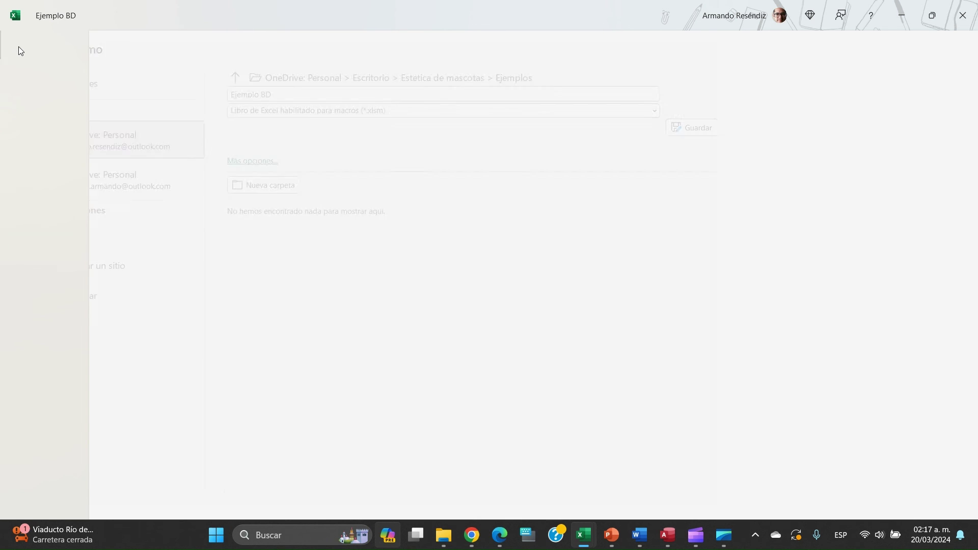
{"action": "left_click", "coordinate": [759, 187]}
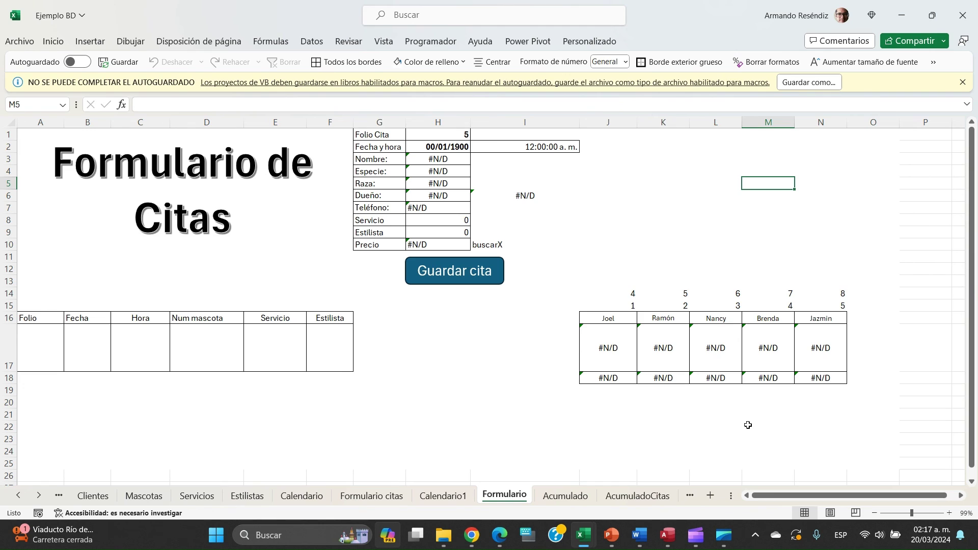